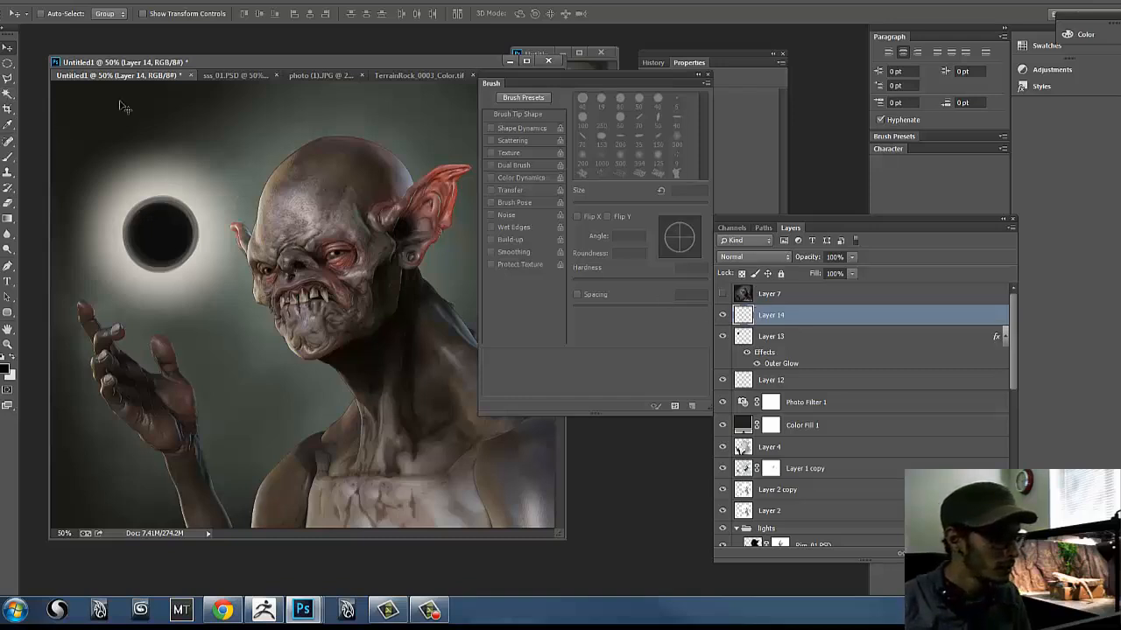
# - Examine the sss_01.PSD render and return to the Untitled1 composite with the Brush tool active
pyautogui.moveTo(161, 70); pyautogui.dragTo(169, 73)
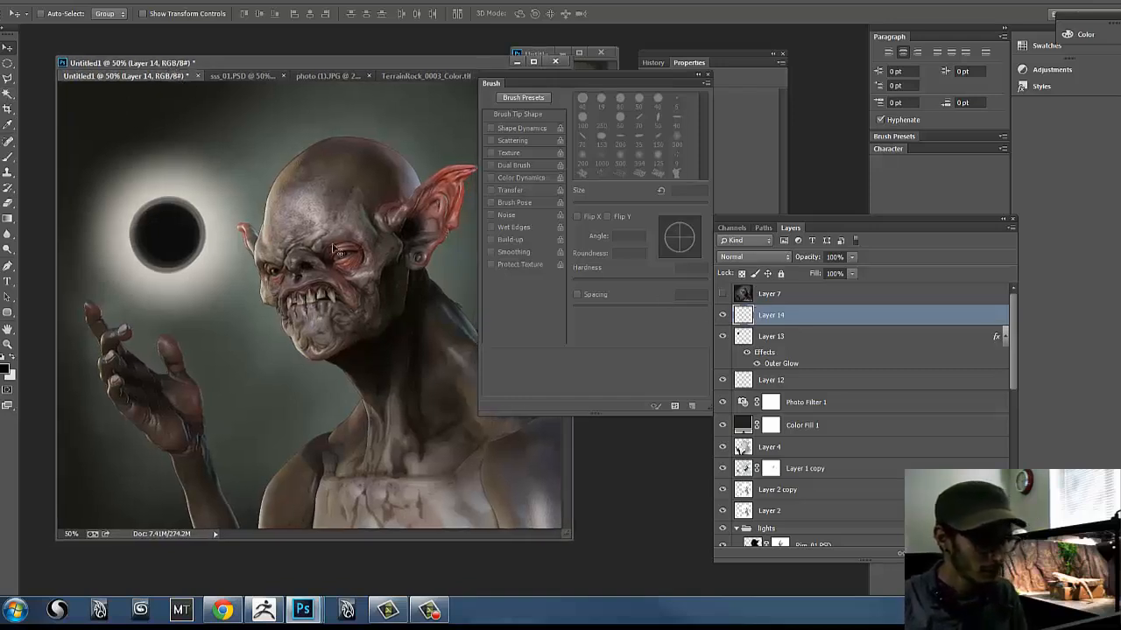
pyautogui.click(229, 76)
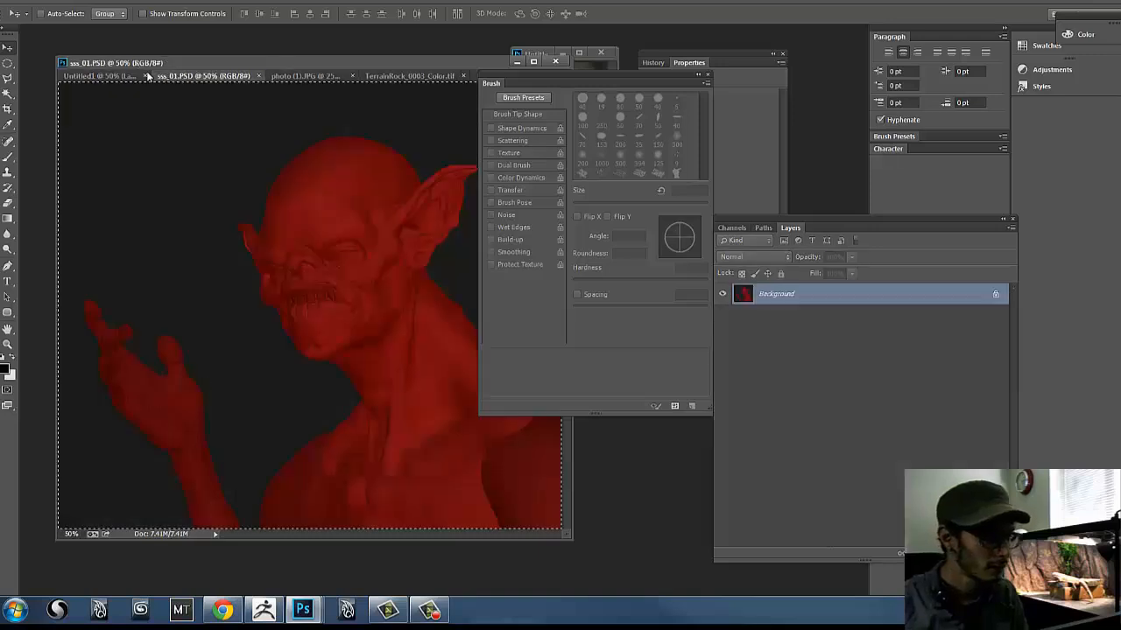
pyautogui.click(114, 76)
pyautogui.press('b')
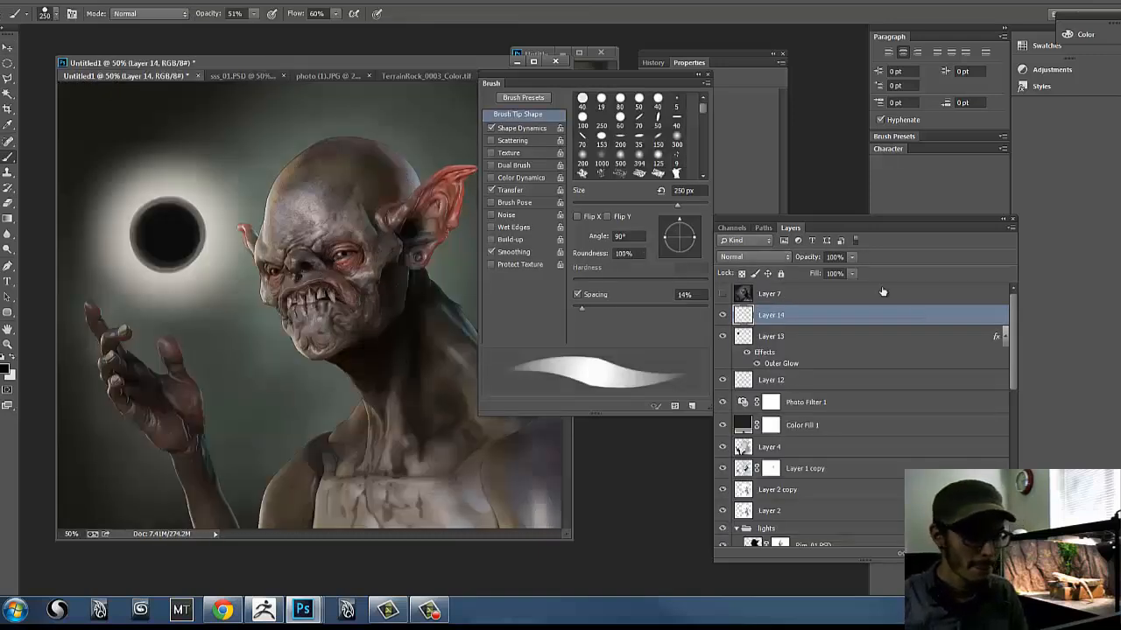
# - Select Layer 13 and reduce the brush size to 150 px
pyautogui.click(722, 337)
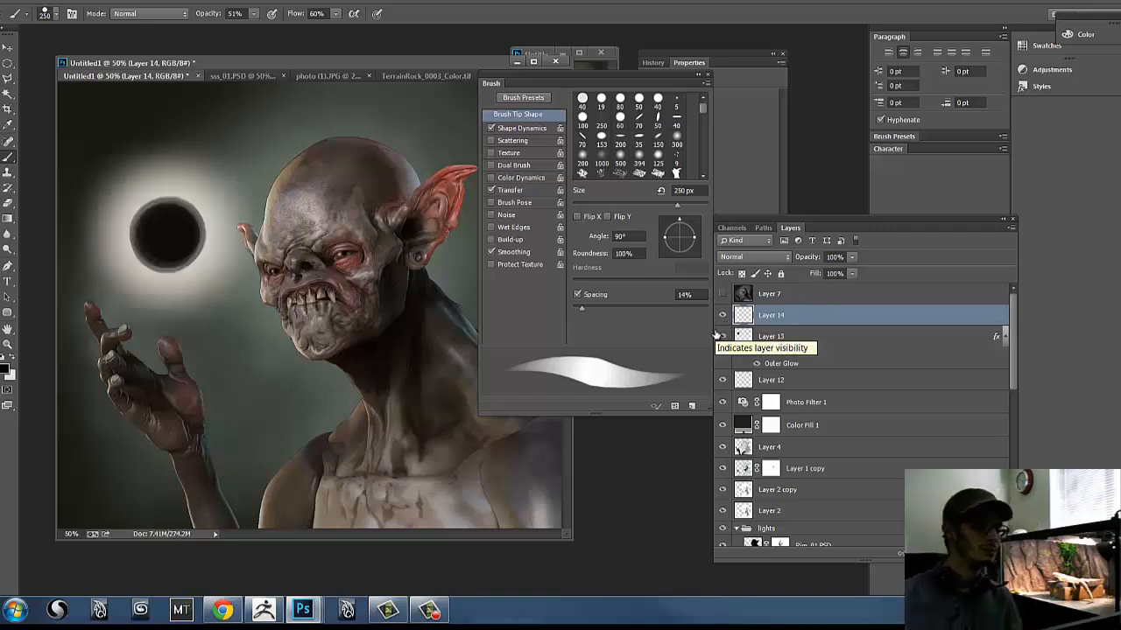
pyautogui.click(746, 337)
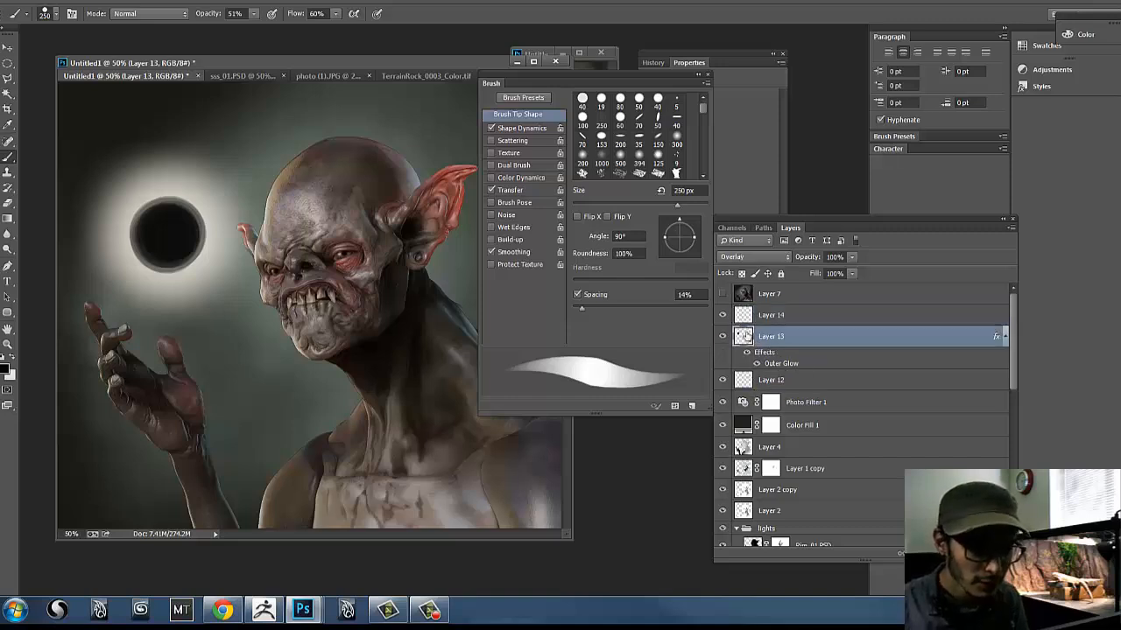
pyautogui.click(722, 337)
pyautogui.click(722, 337)
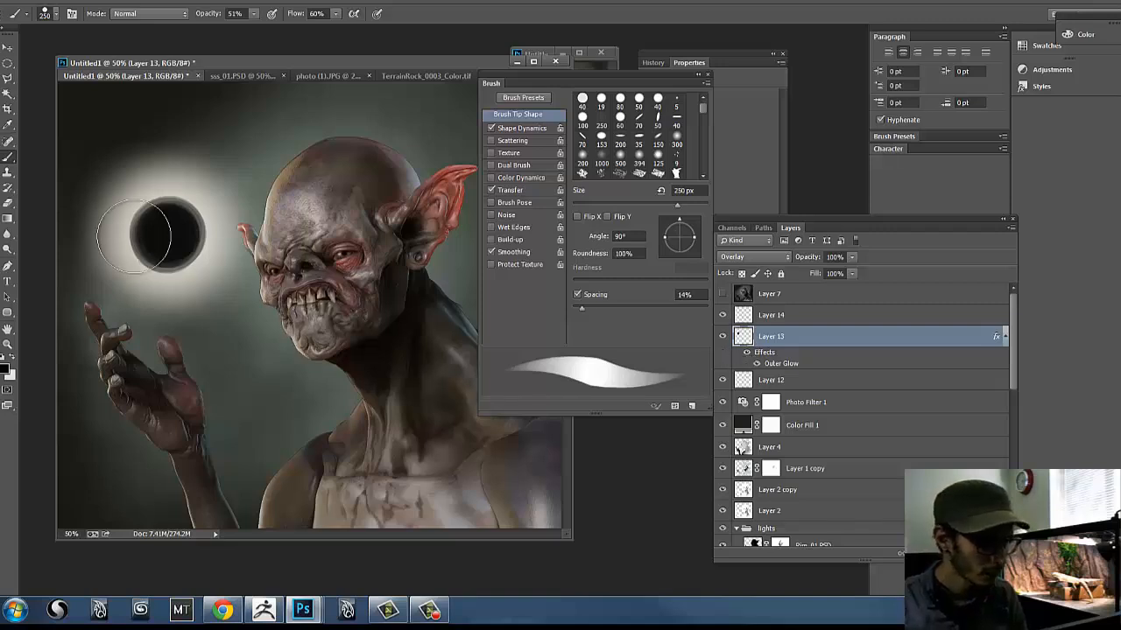
pyautogui.press('[')
pyautogui.press('[')
pyautogui.press('[')
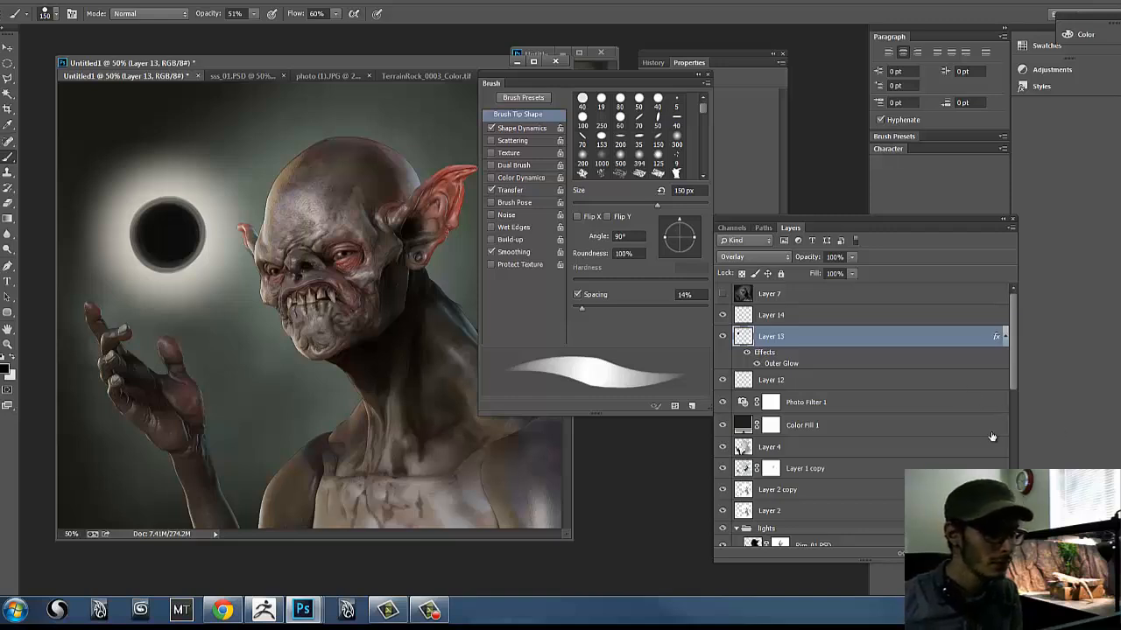
# - Compare the painting with and without Layer 13's glowing black orb by toggling the layer's visibility
pyautogui.click(721, 337)
pyautogui.click(721, 337)
pyautogui.click(721, 337)
pyautogui.click(723, 339)
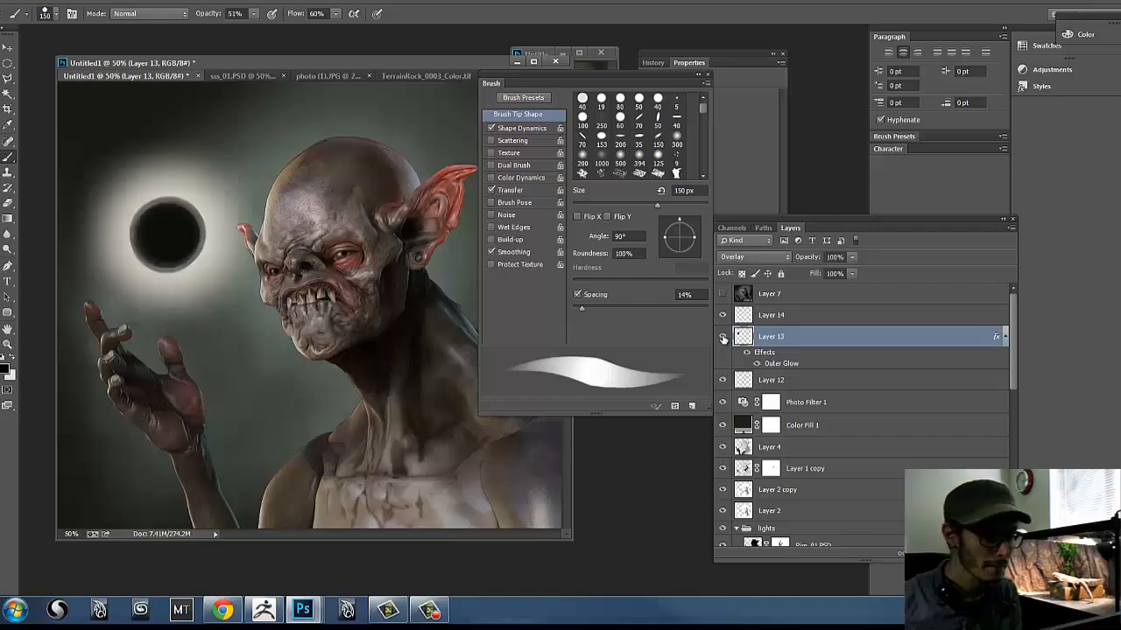
pyautogui.click(722, 337)
pyautogui.click(721, 337)
pyautogui.click(721, 339)
pyautogui.click(722, 341)
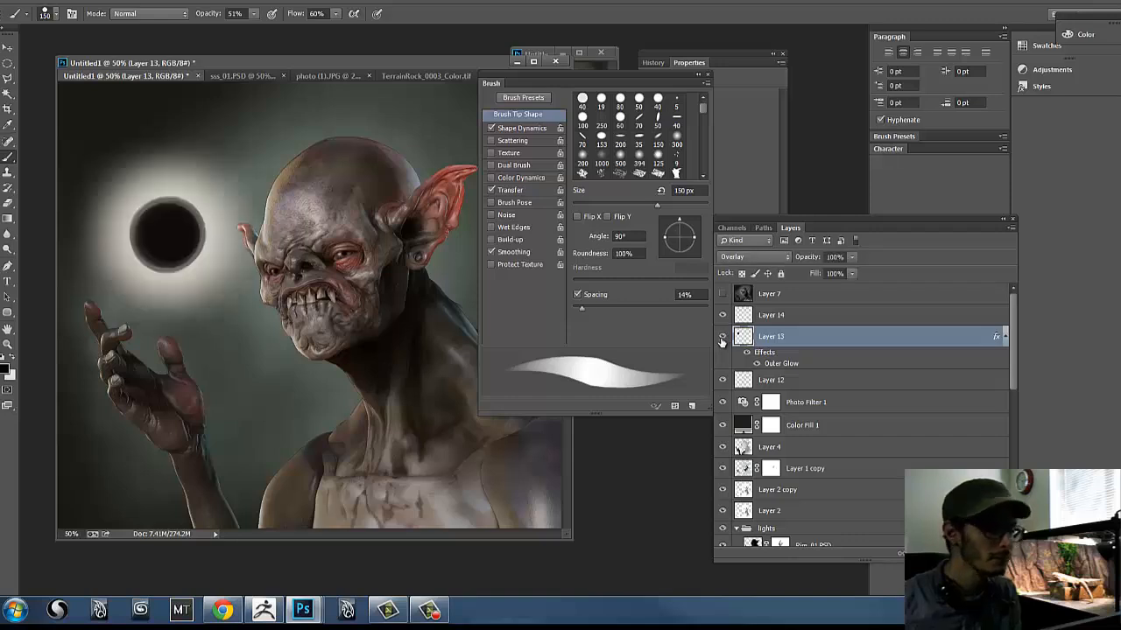
pyautogui.click(721, 337)
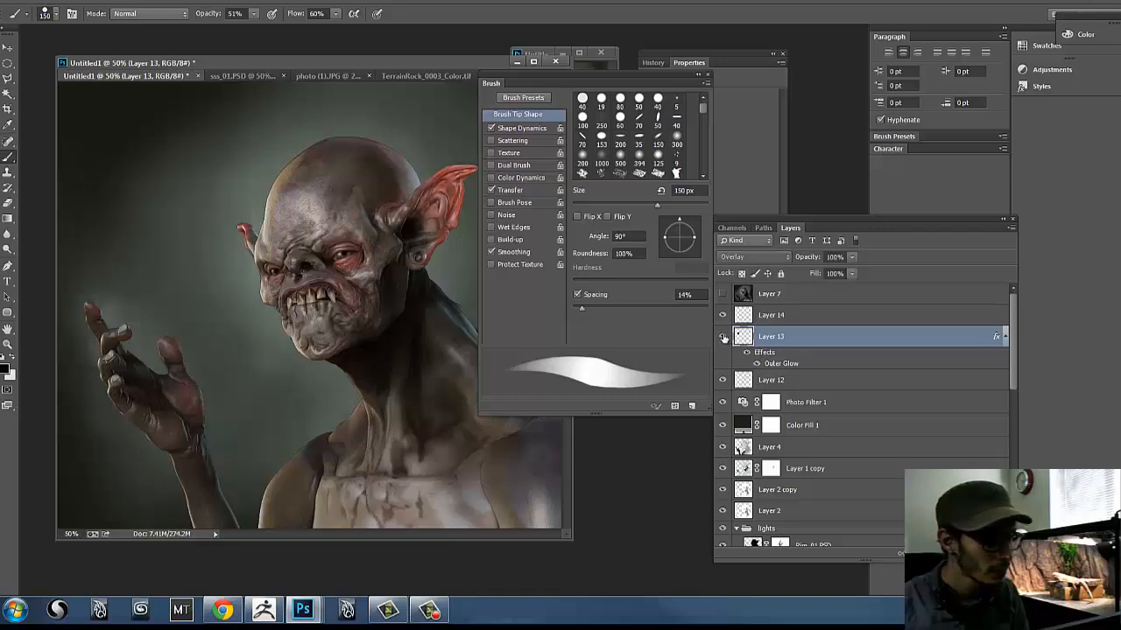
pyautogui.click(722, 338)
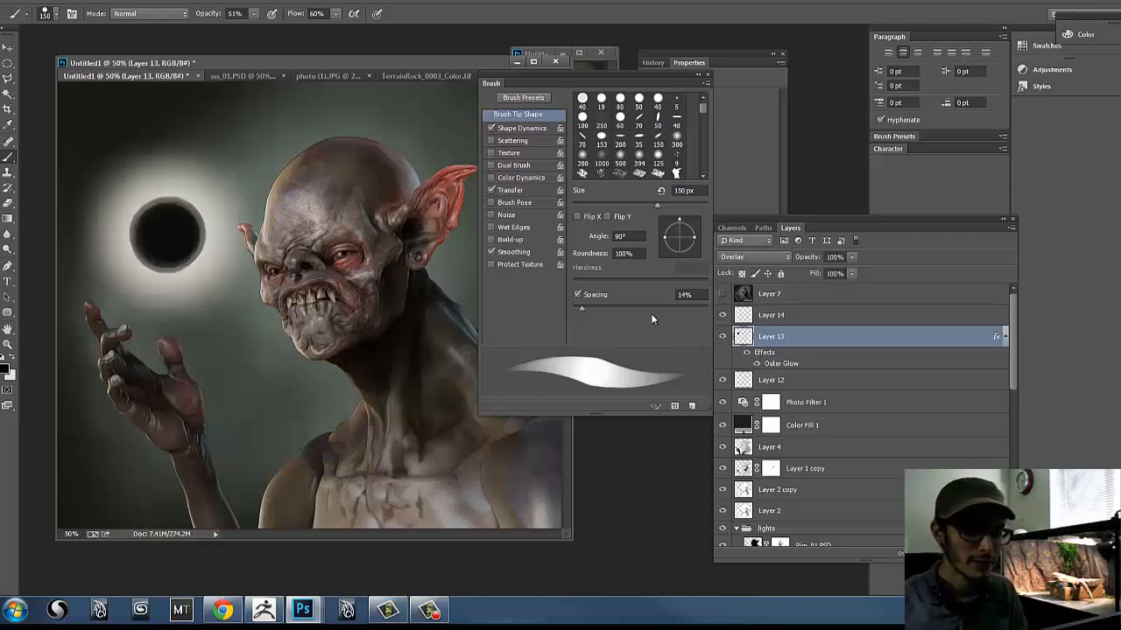
pyautogui.click(721, 338)
pyautogui.click(722, 338)
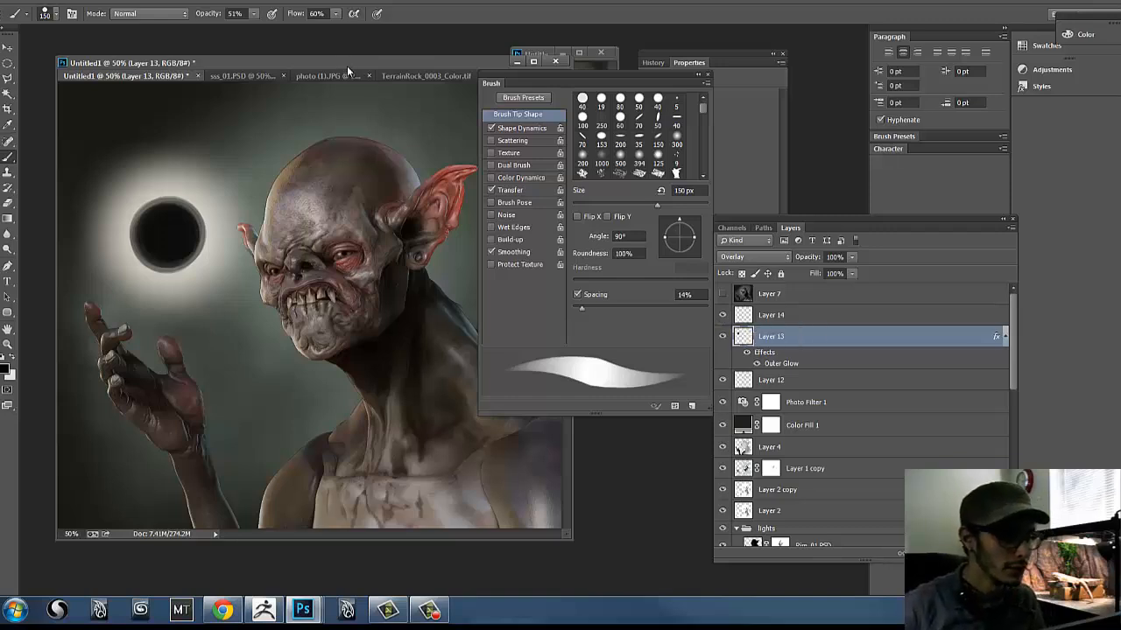
# - Collapse the brush settings to uncover the canvas, and lower Layer 13's opacity to about 30%
pyautogui.moveTo(347, 66)
pyautogui.mouseDown()
pyautogui.moveTo(328, 61)
pyautogui.moveTo(346, 63)
pyautogui.mouseUp()
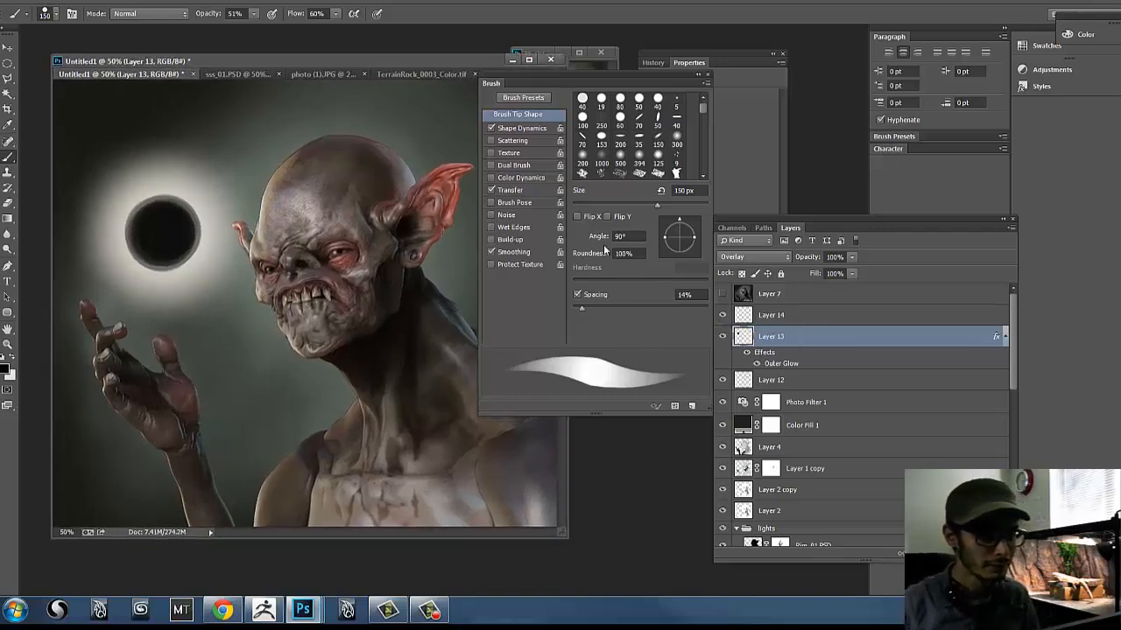
pyautogui.click(699, 77)
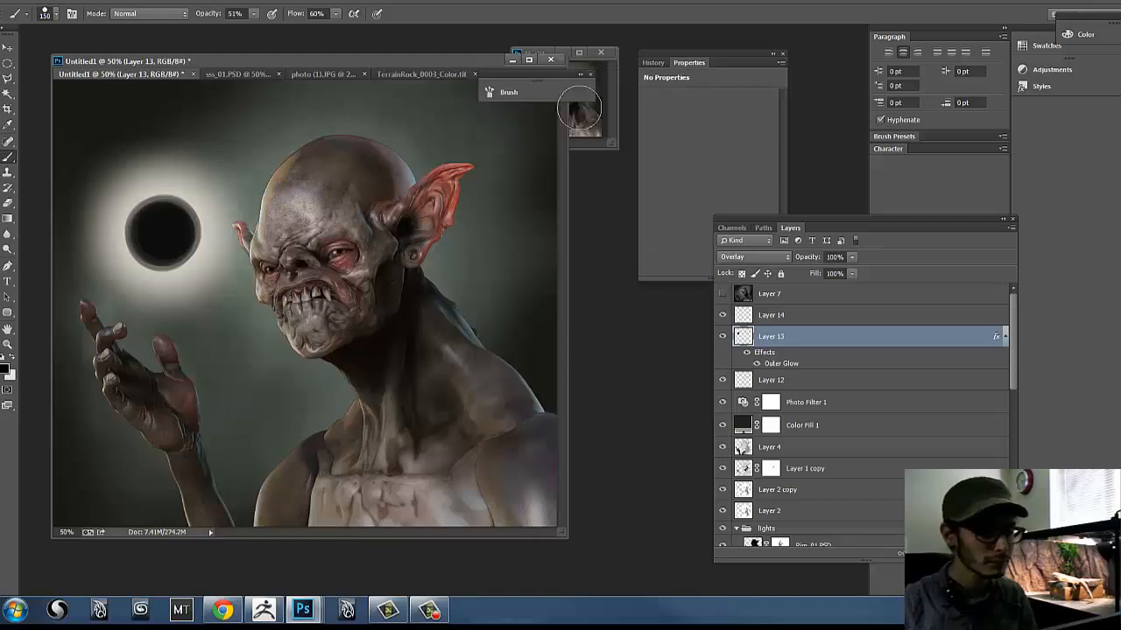
pyautogui.moveTo(389, 64); pyautogui.dragTo(411, 73)
pyautogui.click(723, 338)
pyautogui.click(722, 338)
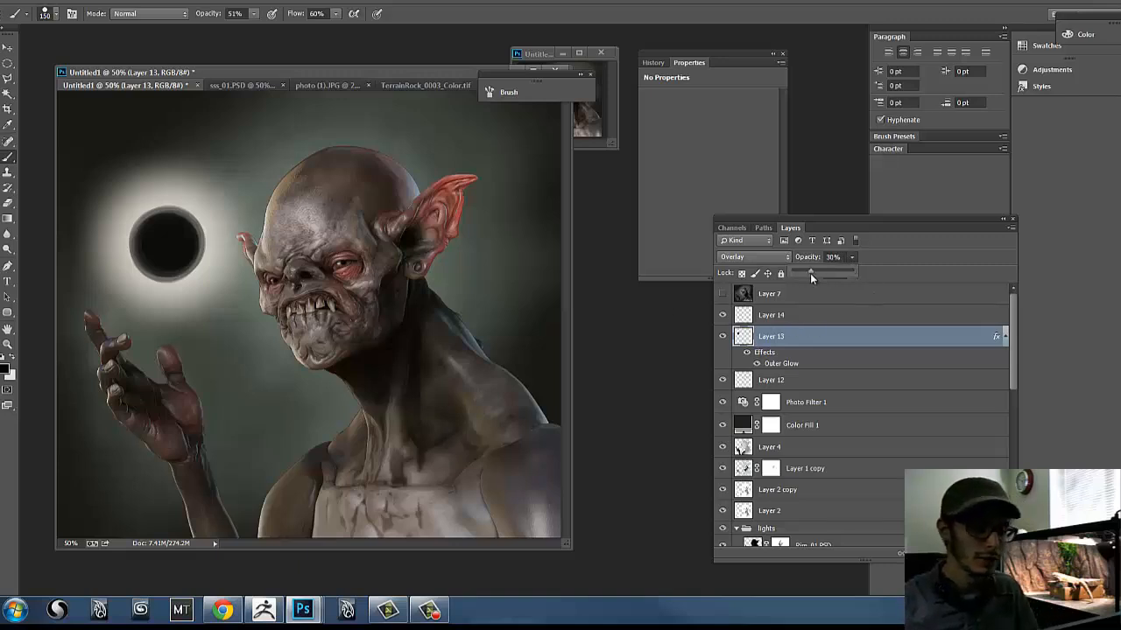
# - Hide Layer 13 and stamp a merged copy of all visible layers into Layer 14
pyautogui.click(723, 338)
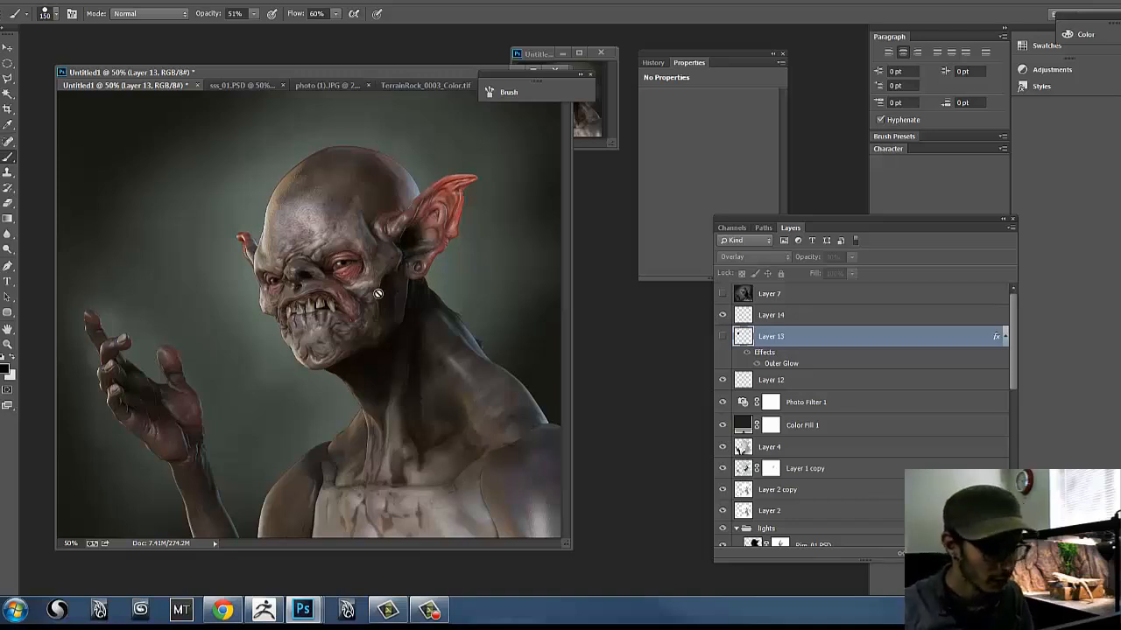
pyautogui.click(721, 336)
pyautogui.click(722, 336)
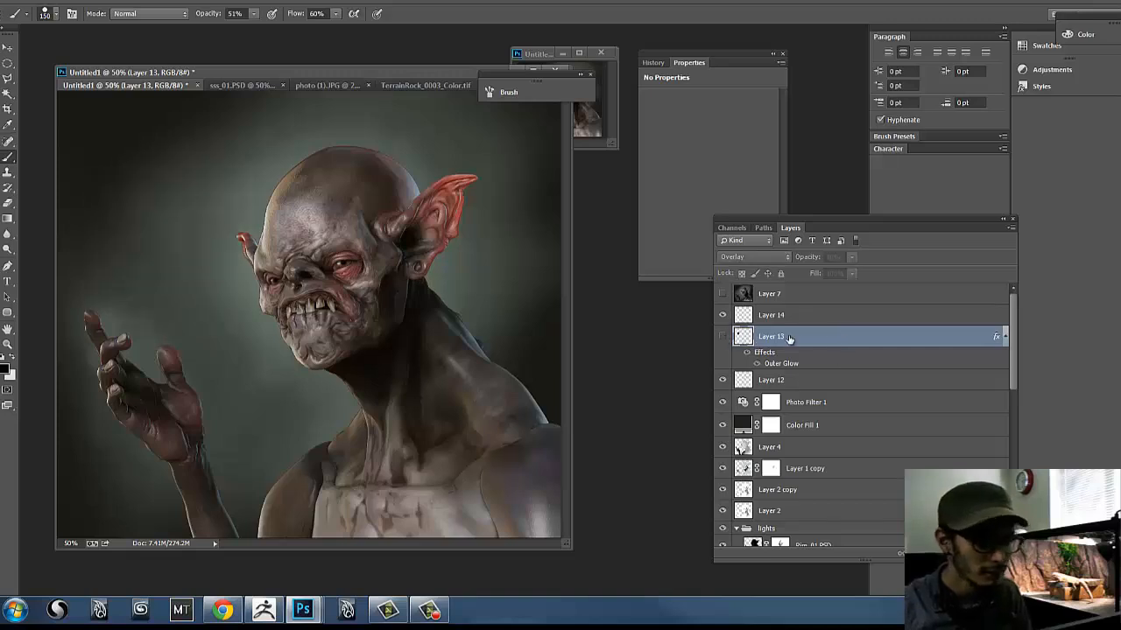
pyautogui.click(847, 317)
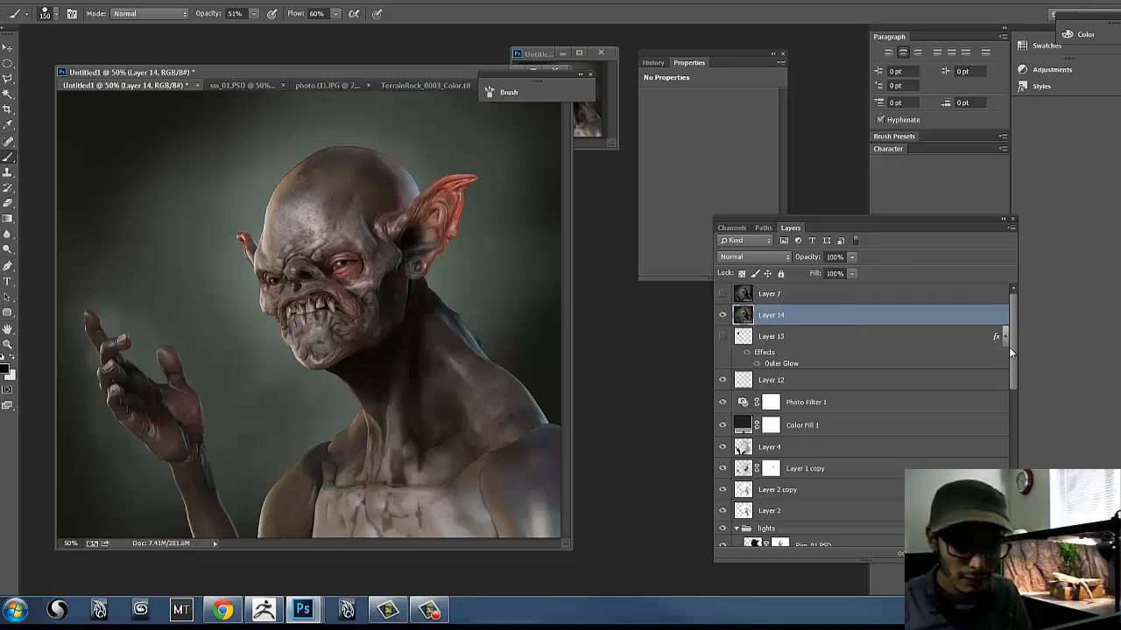
# - Select the background around the creature with the Magic Wand, using the black-and-white silhouette on Layer 3
pyautogui.scroll(-10, 1014, 352)
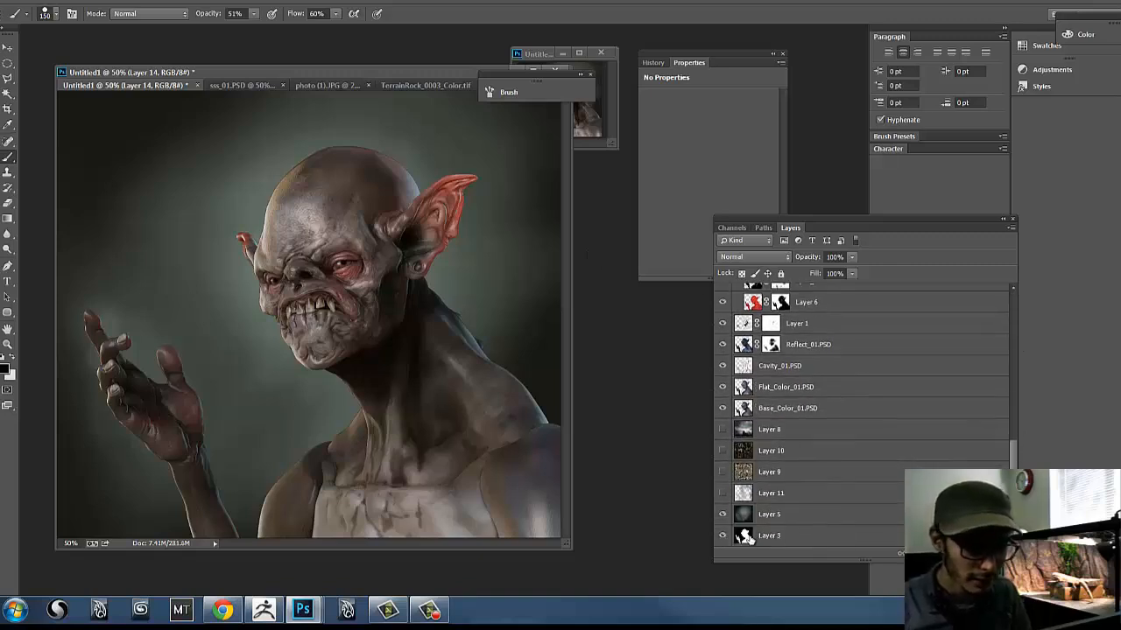
pyautogui.click(753, 538)
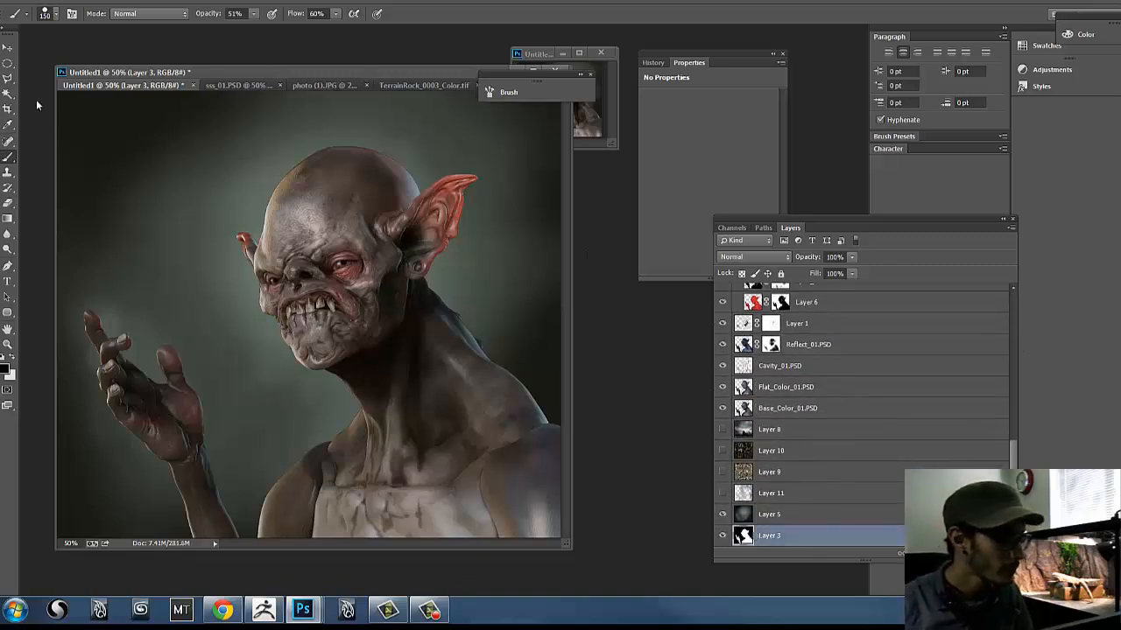
pyautogui.click(8, 93)
pyautogui.moveTo(1014, 448)
pyautogui.mouseDown()
pyautogui.moveTo(1038, 307)
pyautogui.moveTo(1012, 473)
pyautogui.moveTo(1041, 307)
pyautogui.mouseUp()
pyautogui.click(488, 321)
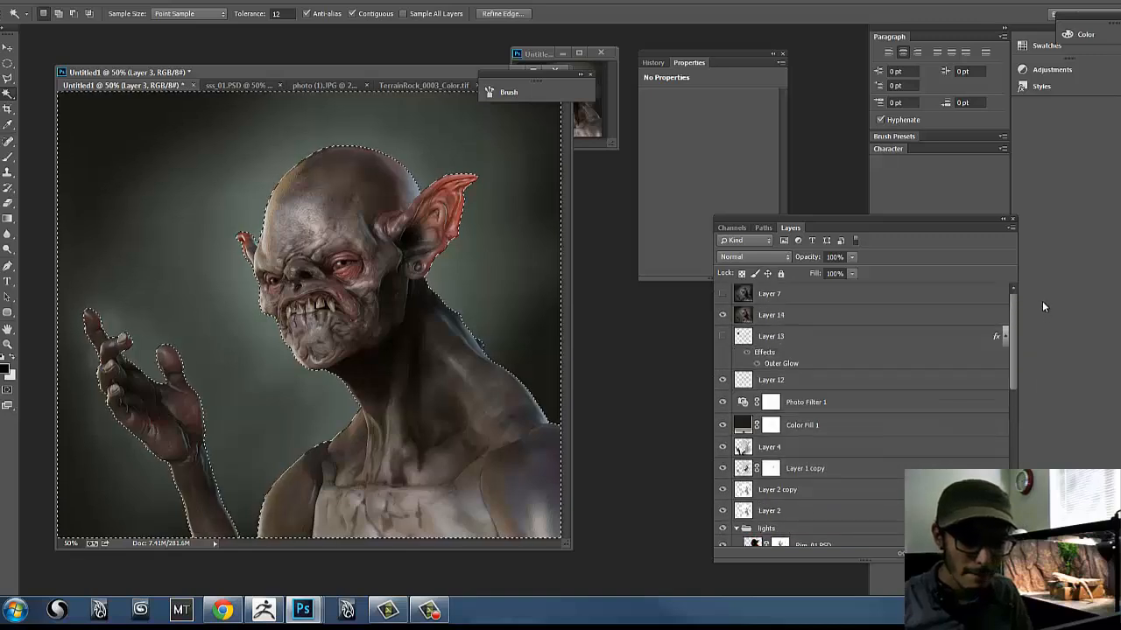
# - Cut the selected background out of Layer 14 onto its own new layer and hide that new layer
pyautogui.click(890, 315)
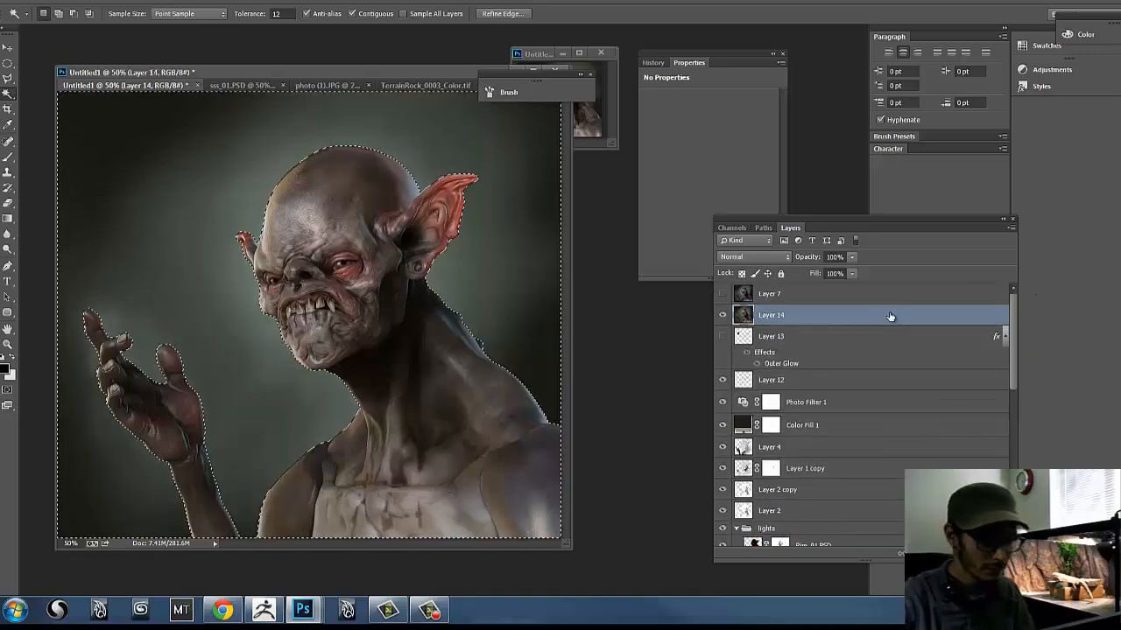
pyautogui.hotkey('ctrl', 'j')
pyautogui.click(720, 313)
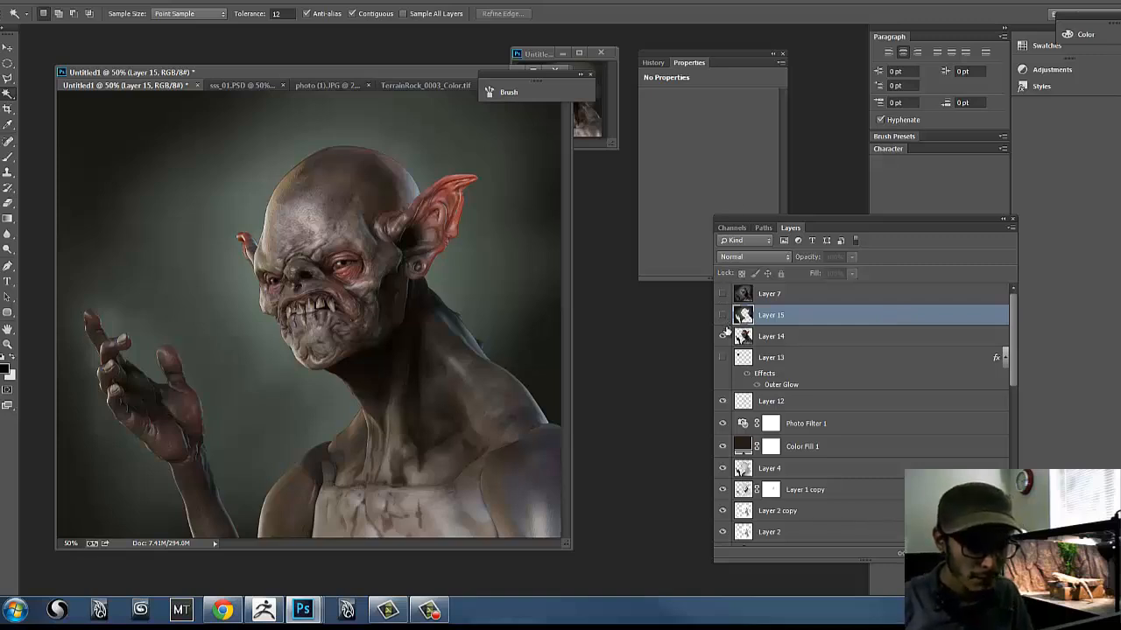
# - Duplicate the isolated creature on Layer 14 and hide the original layer
pyautogui.click(778, 336)
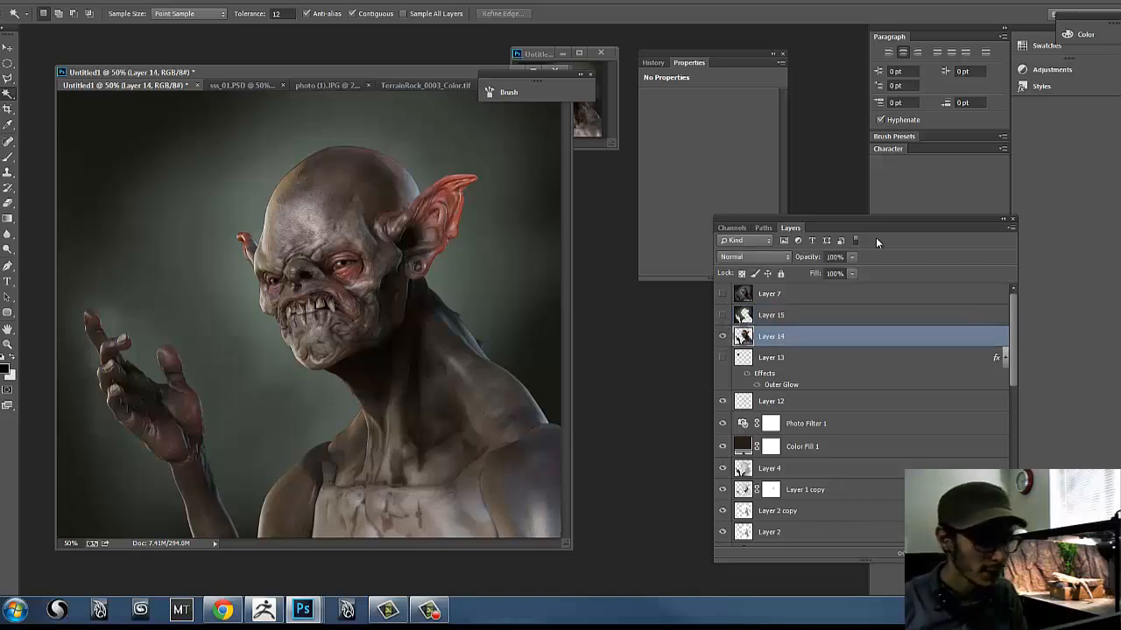
pyautogui.click(722, 337)
pyautogui.click(724, 338)
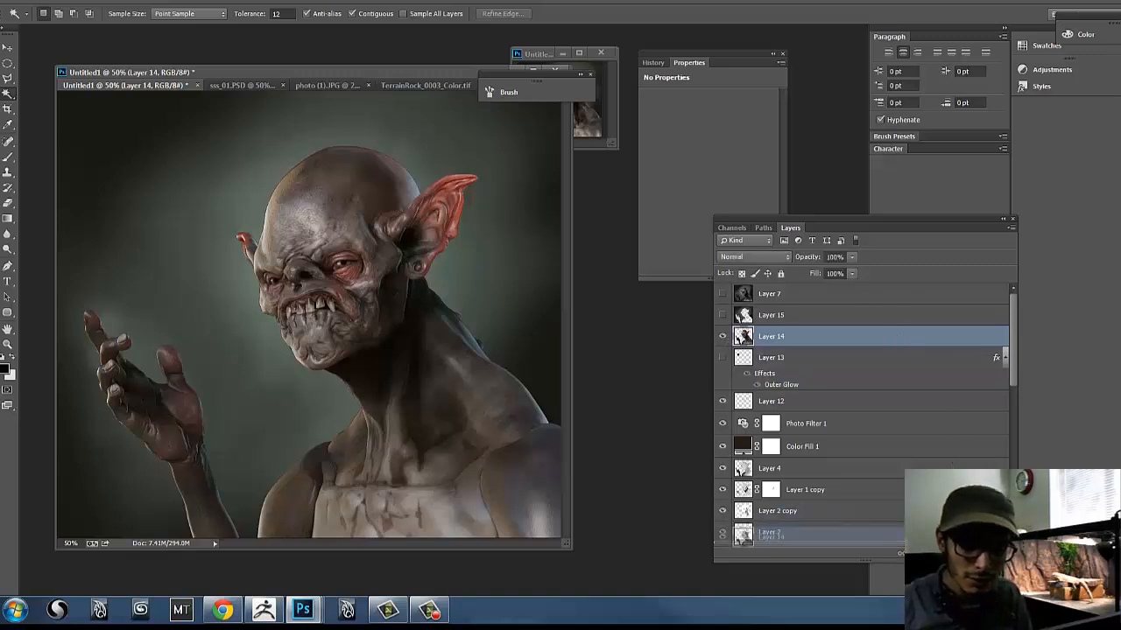
pyautogui.hotkey('ctrl', 'j')
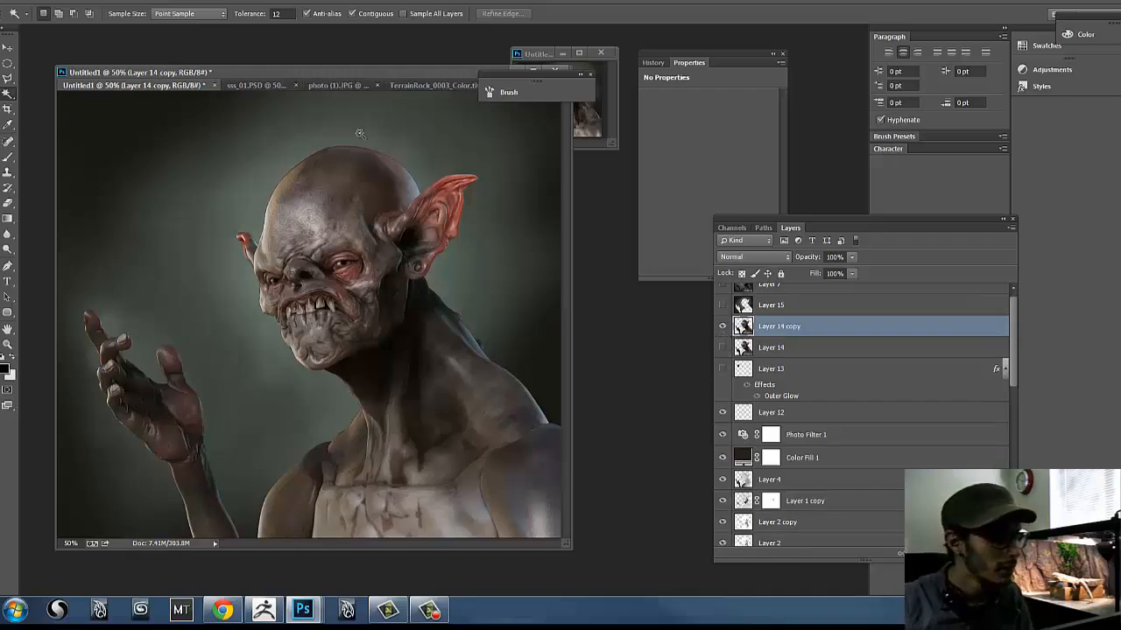
# - Apply the Paint Daubs artistic filter to Layer 14 copy with brush size 6, sharpness 2 and the Simple brush type
pyautogui.click(193, 2)
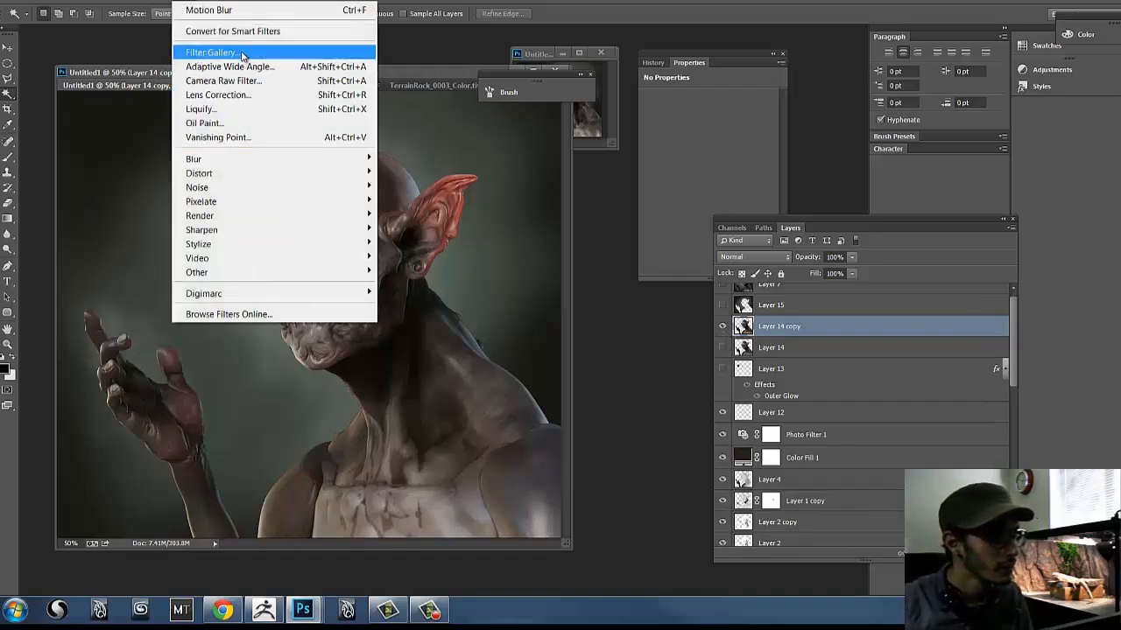
pyautogui.click(212, 53)
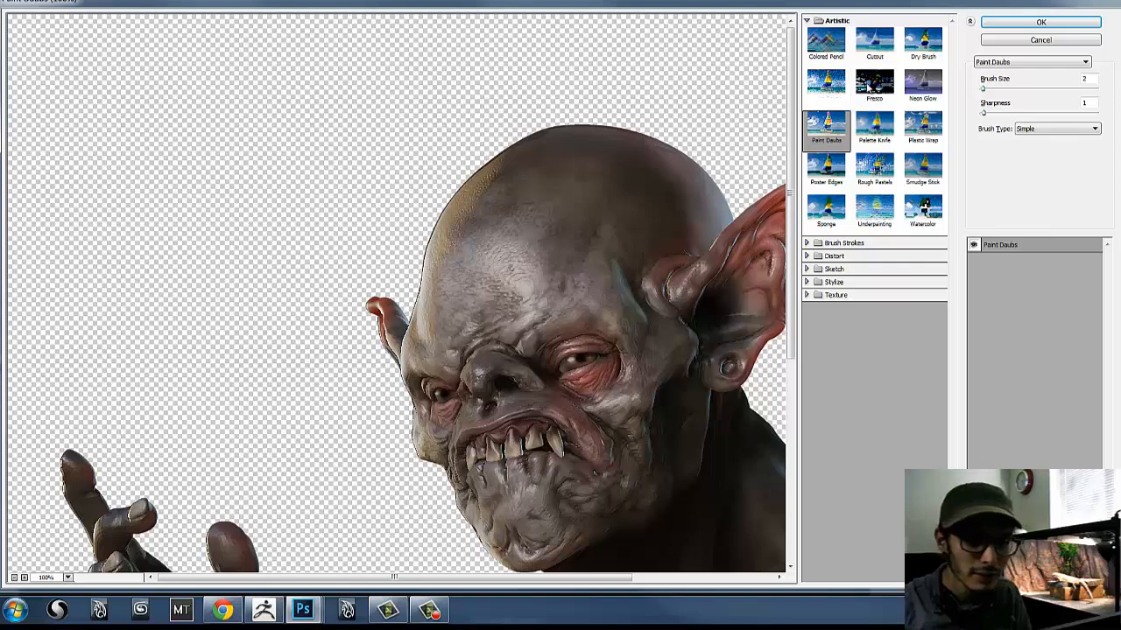
pyautogui.click(986, 114)
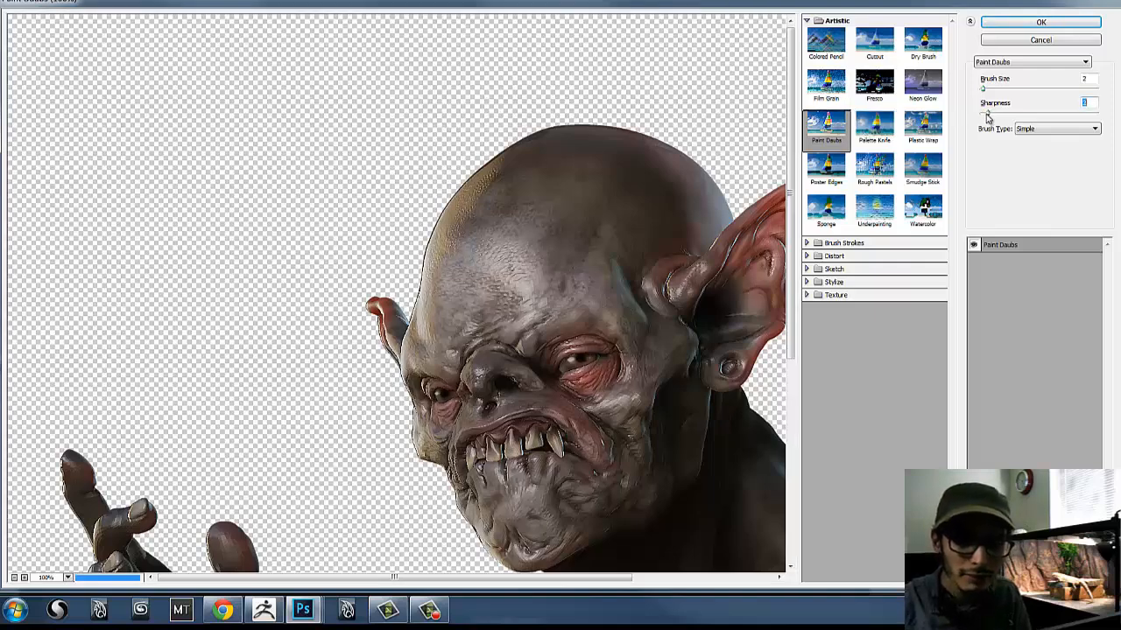
pyautogui.moveTo(983, 90)
pyautogui.mouseDown()
pyautogui.moveTo(1005, 91)
pyautogui.moveTo(997, 117)
pyautogui.mouseUp()
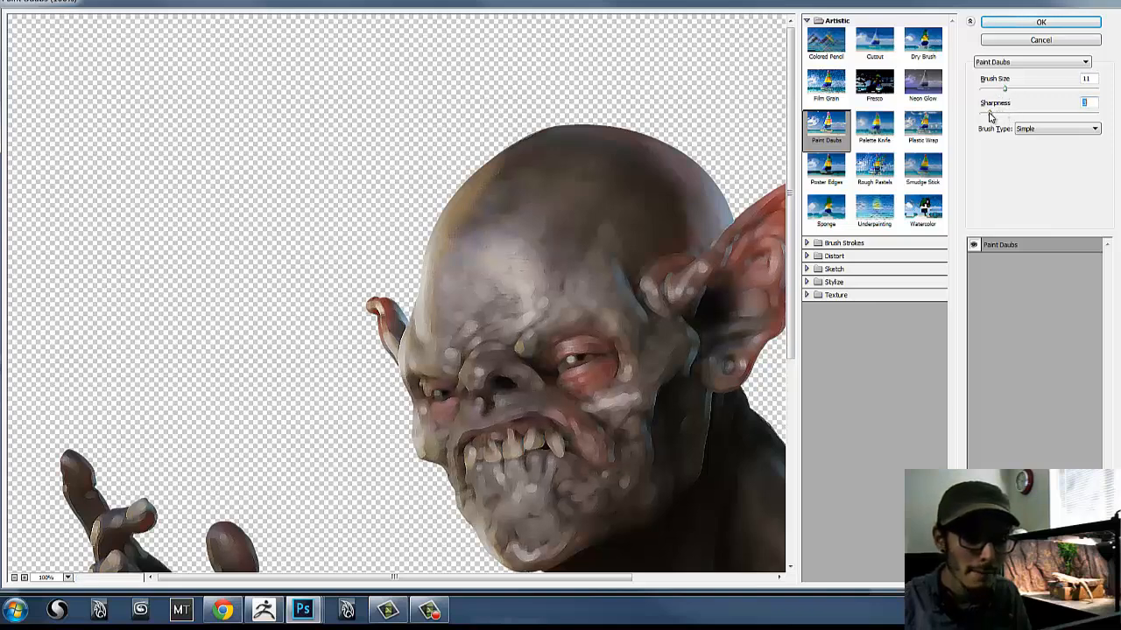
pyautogui.moveTo(989, 114); pyautogui.dragTo(993, 92)
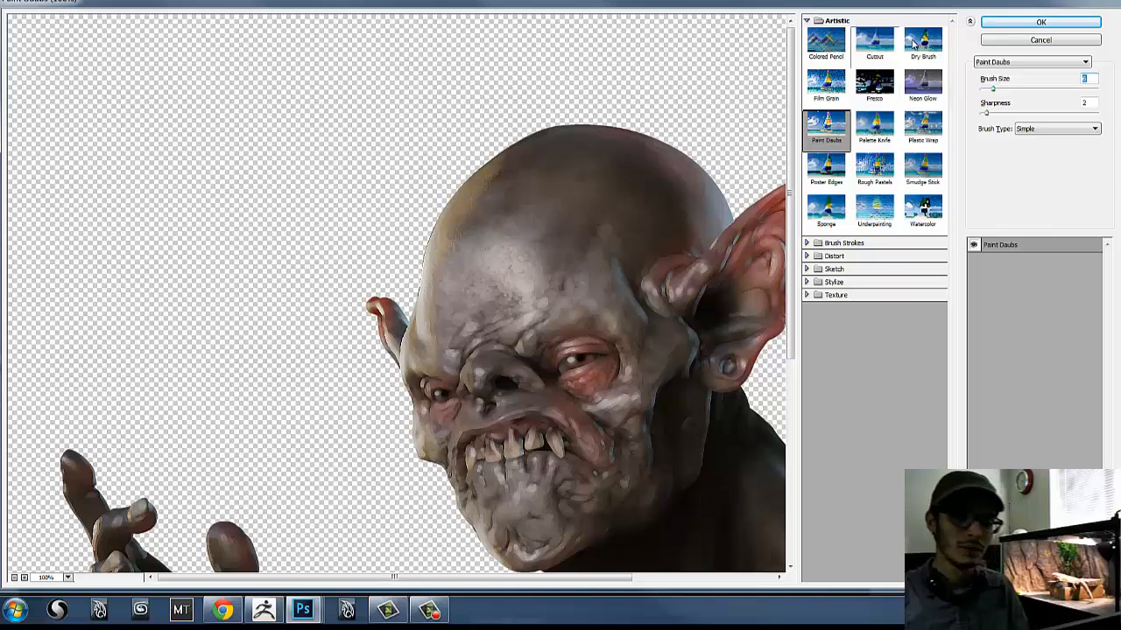
pyautogui.click(1041, 22)
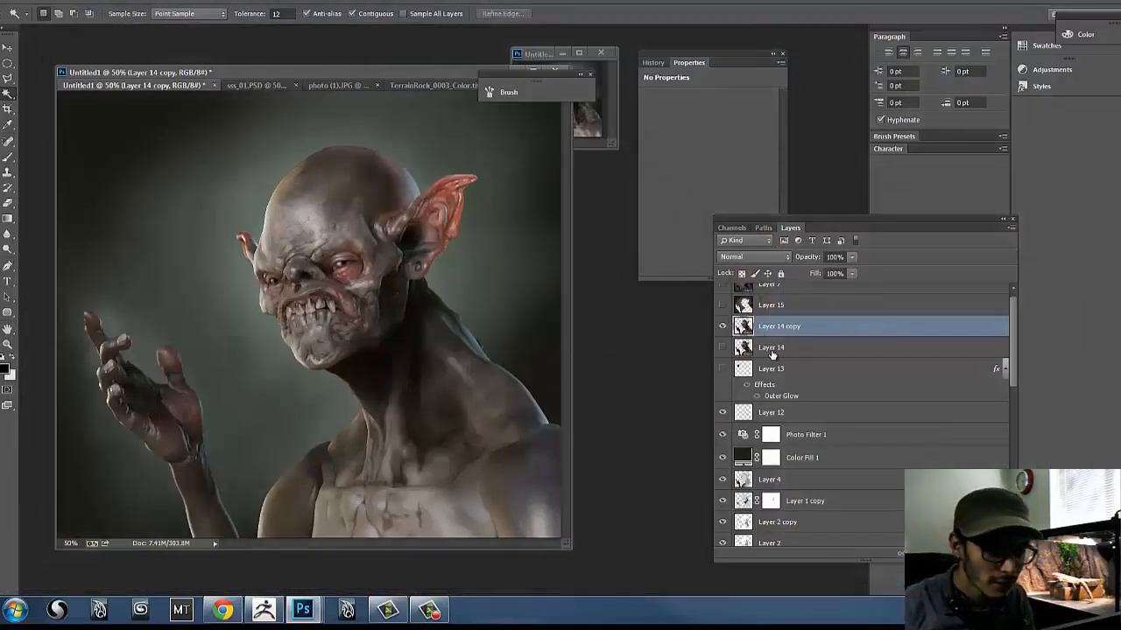
# - Compare the filtered creature copy with the layers beneath it, and set its blend mode to Overlay
pyautogui.click(723, 327)
pyautogui.click(722, 329)
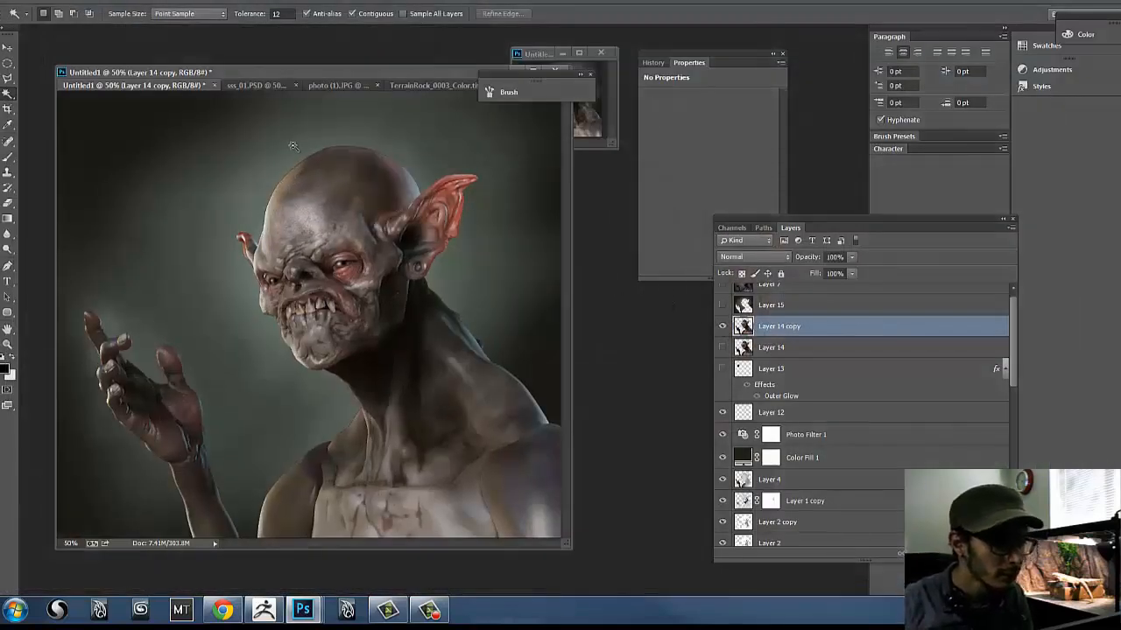
pyautogui.click(739, 257)
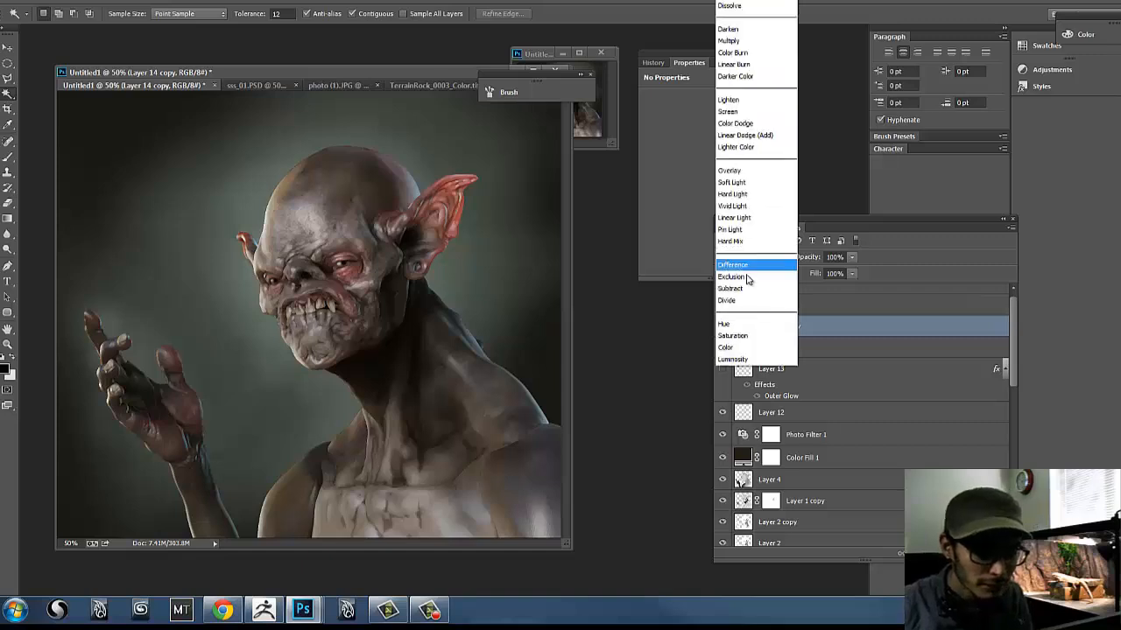
pyautogui.click(737, 166)
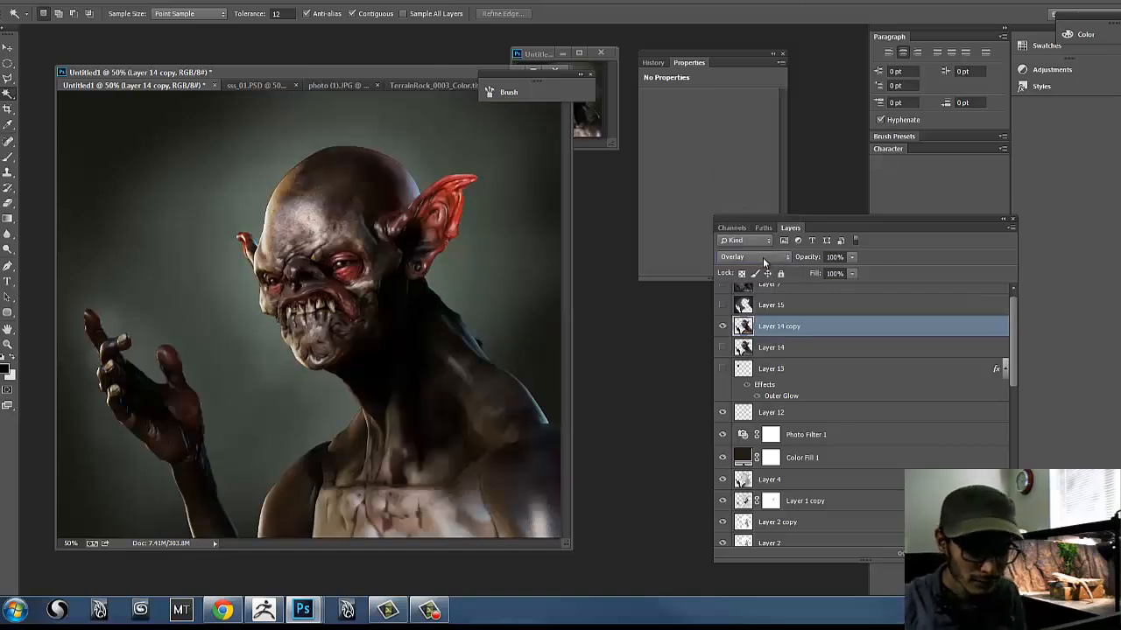
# - Set the blend mode of Layer 14 copy to Lighten
pyautogui.click(767, 258)
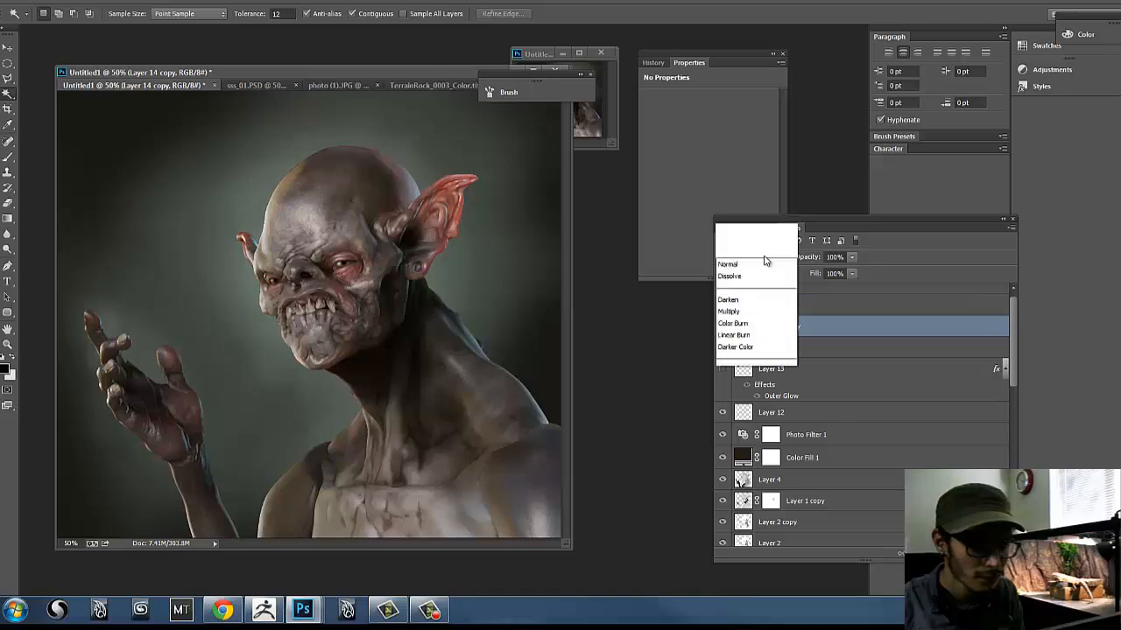
pyautogui.click(724, 102)
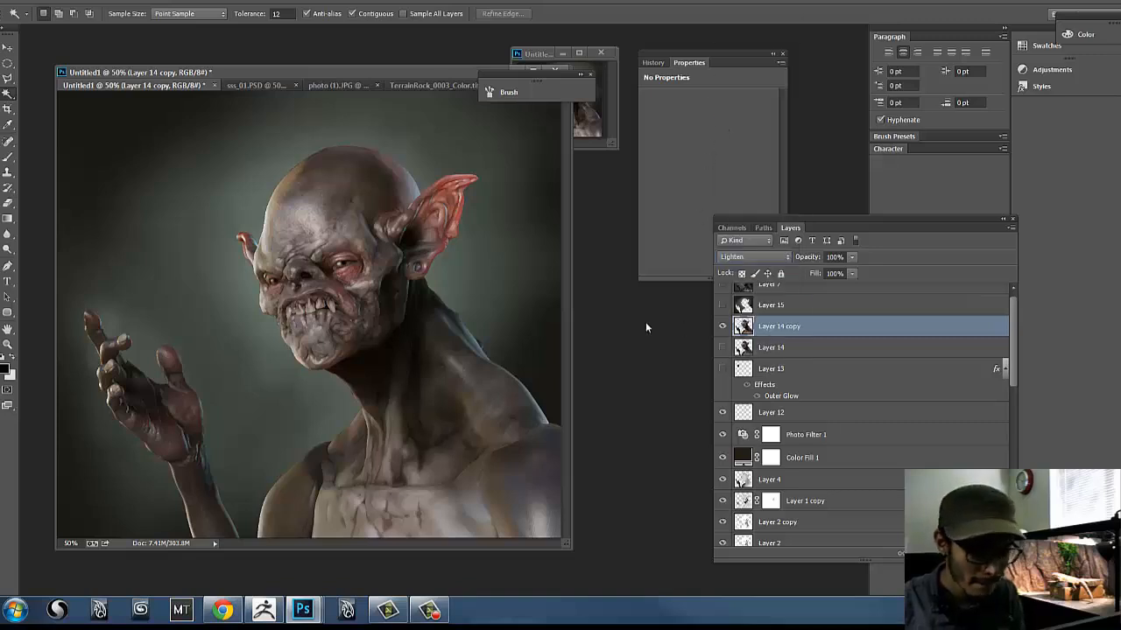
pyautogui.hotkey('ctrl', '1')
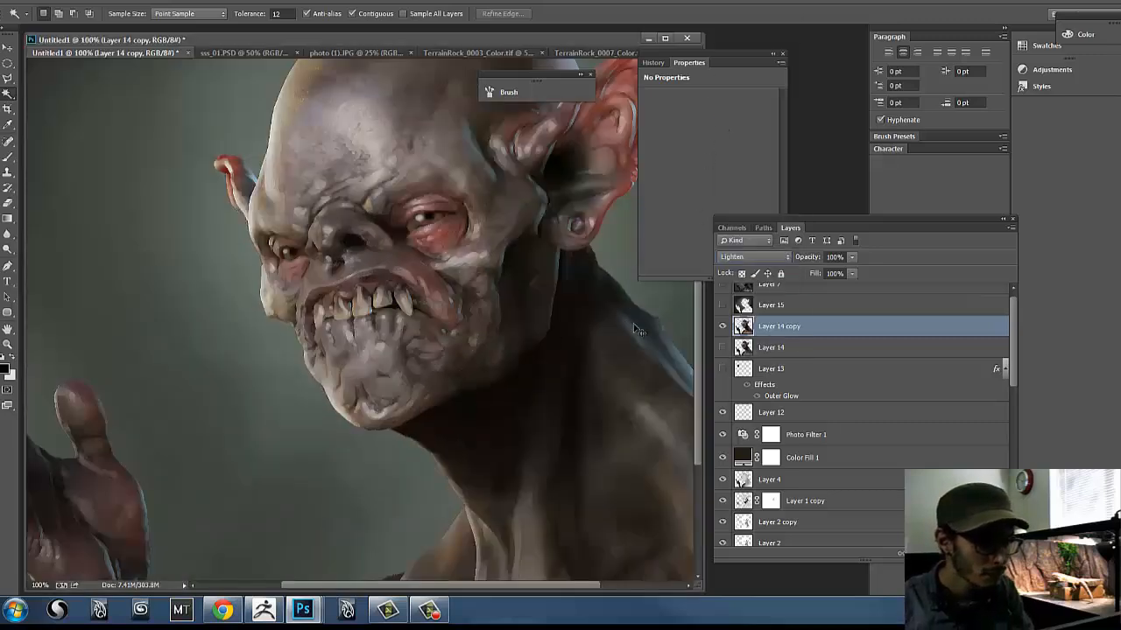
pyautogui.hotkey('ctrl', '-')
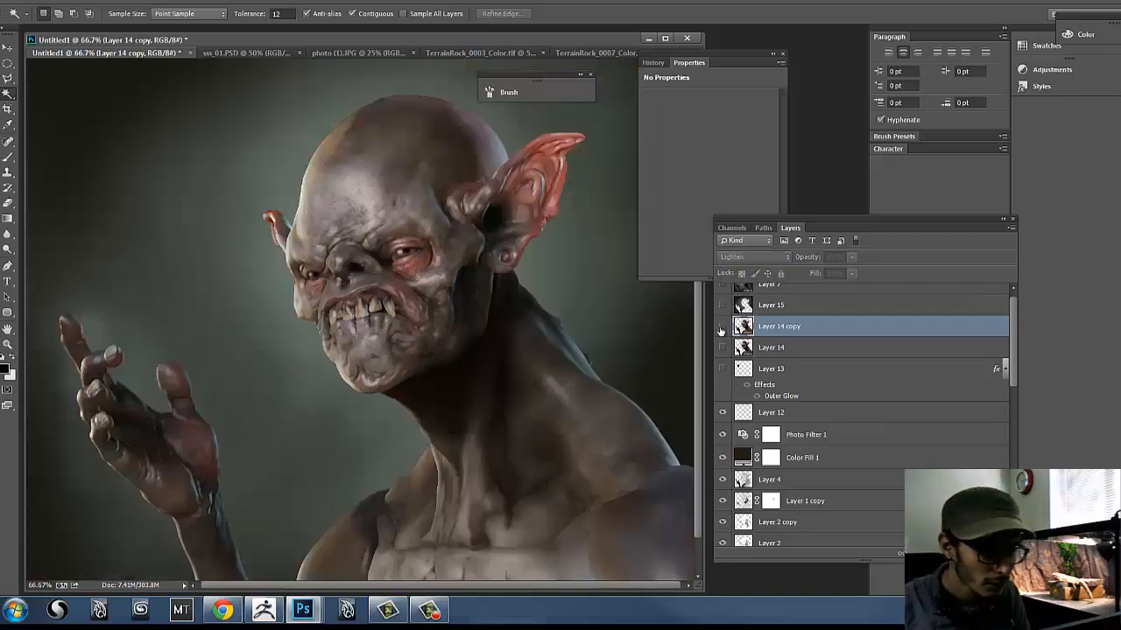
# - Compare the portrait with Layer 14 copy shown and hidden to judge the Lighten blend's effect
pyautogui.click(723, 327)
pyautogui.click(722, 326)
pyautogui.click(722, 326)
pyautogui.click(723, 326)
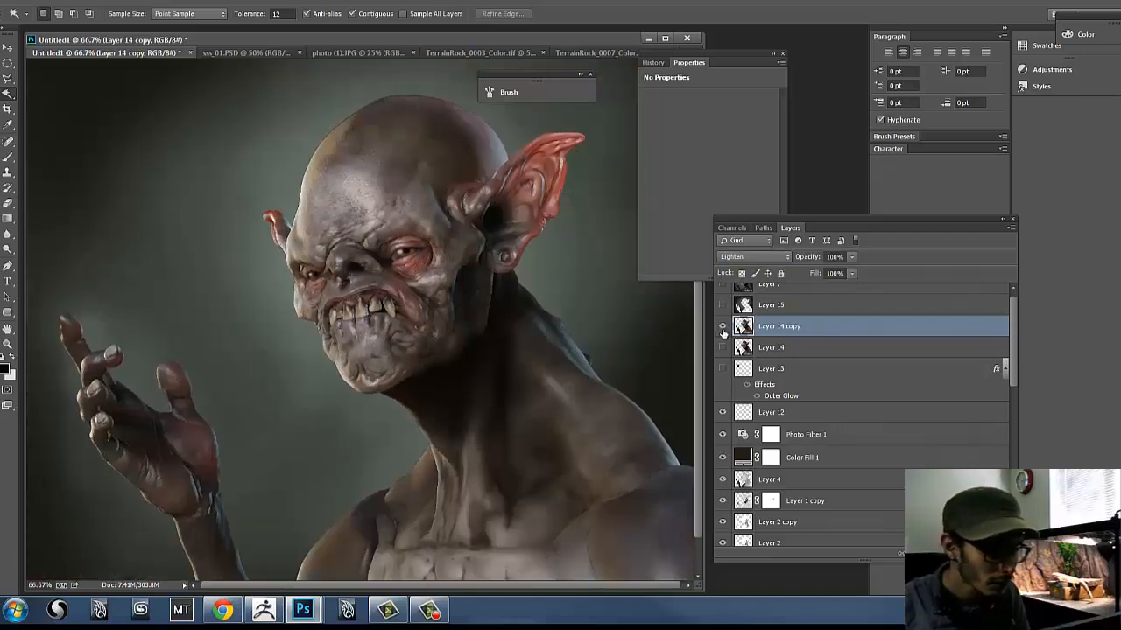
pyautogui.click(722, 327)
pyautogui.click(723, 328)
pyautogui.click(723, 329)
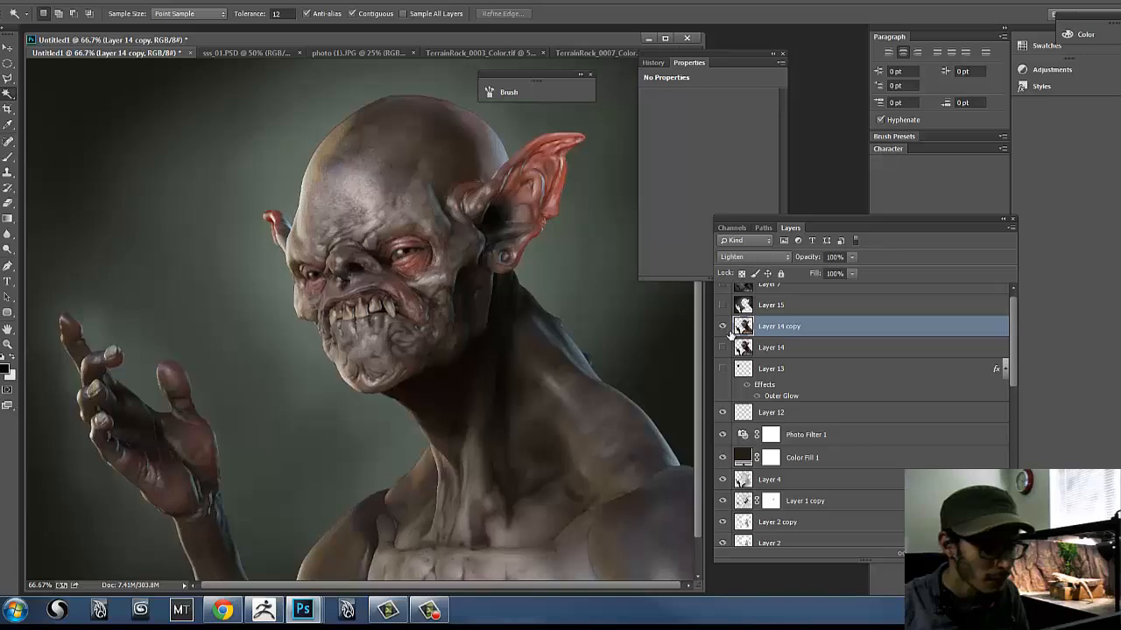
pyautogui.click(724, 328)
pyautogui.click(723, 329)
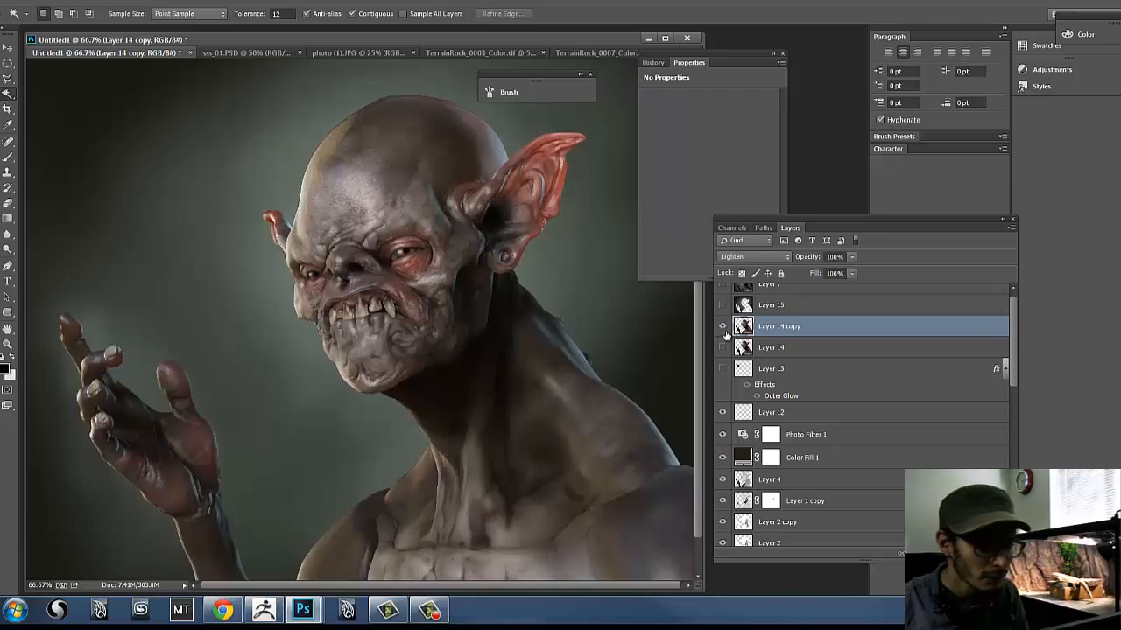
pyautogui.click(722, 327)
pyautogui.click(722, 326)
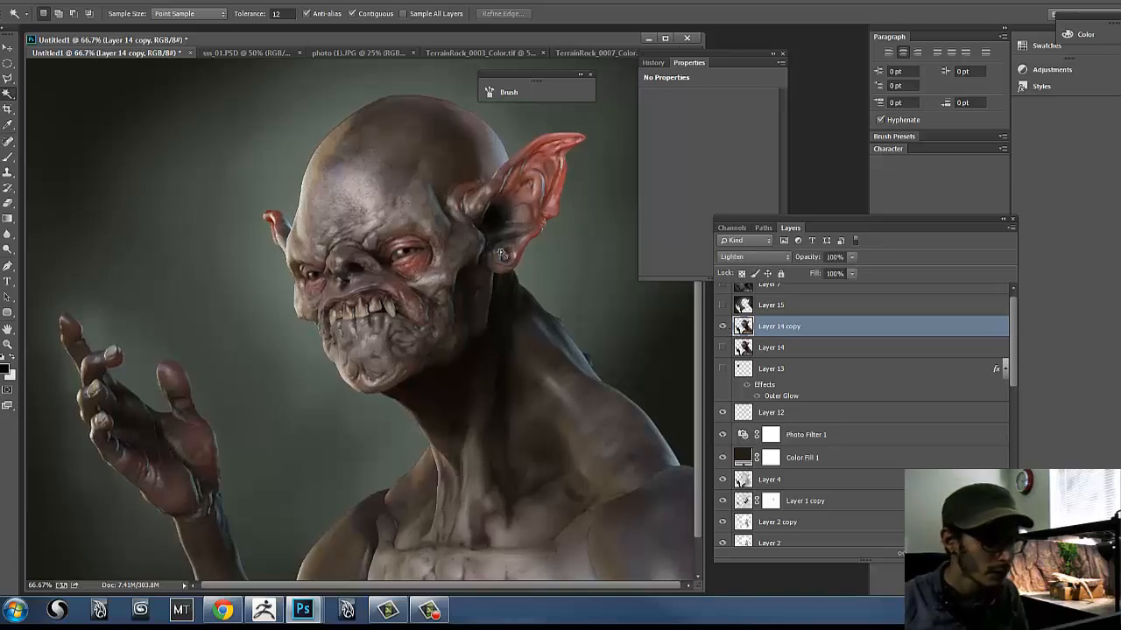
pyautogui.click(186, 2)
pyautogui.moveTo(220, 231)
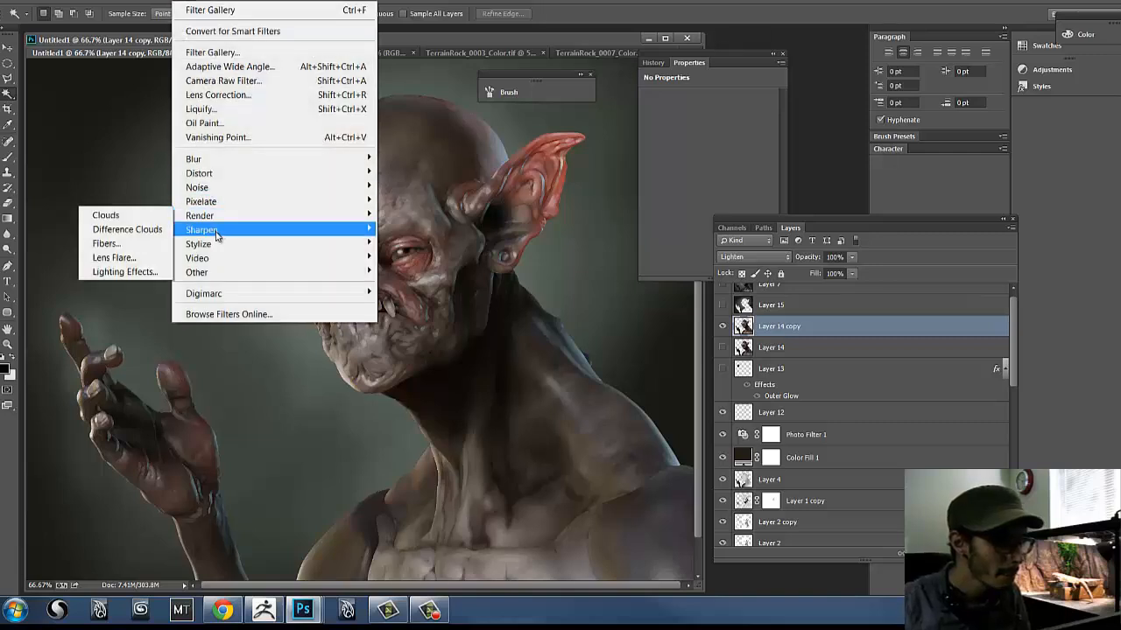
pyautogui.click(122, 301)
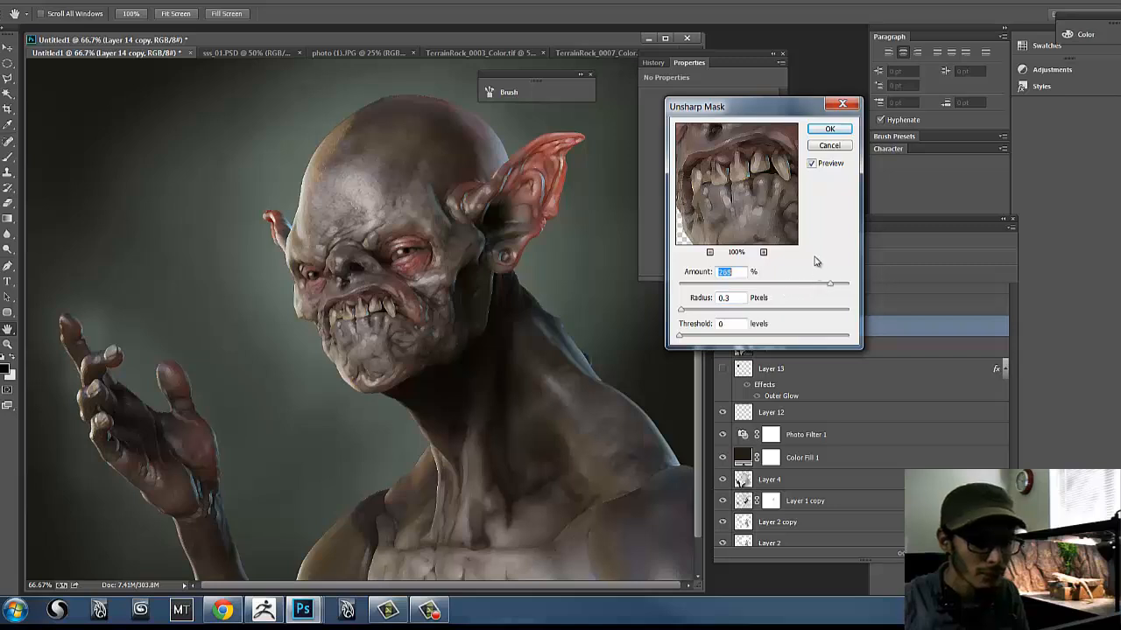
pyautogui.click(832, 145)
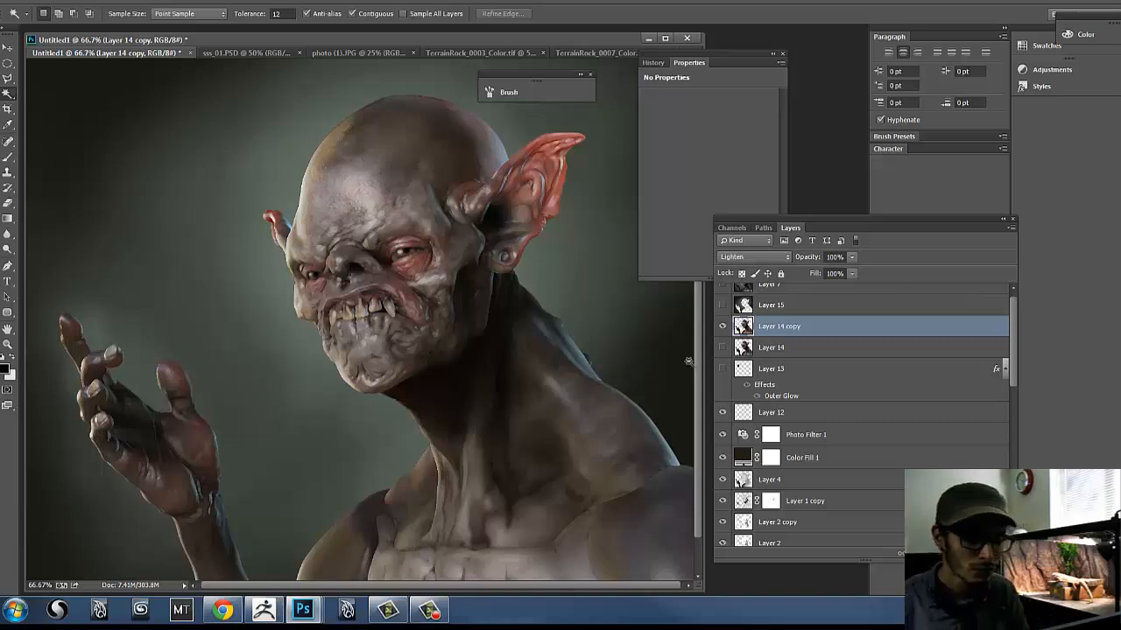
# - Review the Lighten blend again by hiding and showing the painterly creature copy over the underlying layers
pyautogui.click(722, 326)
pyautogui.click(756, 255)
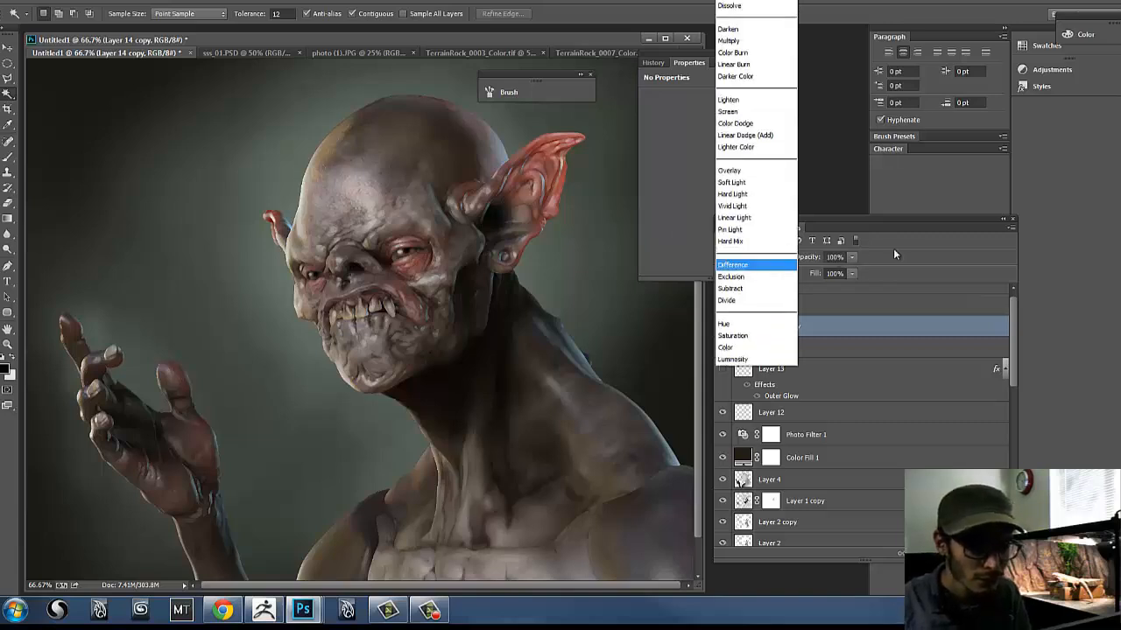
pyautogui.click(758, 260)
pyautogui.click(723, 326)
pyautogui.click(724, 325)
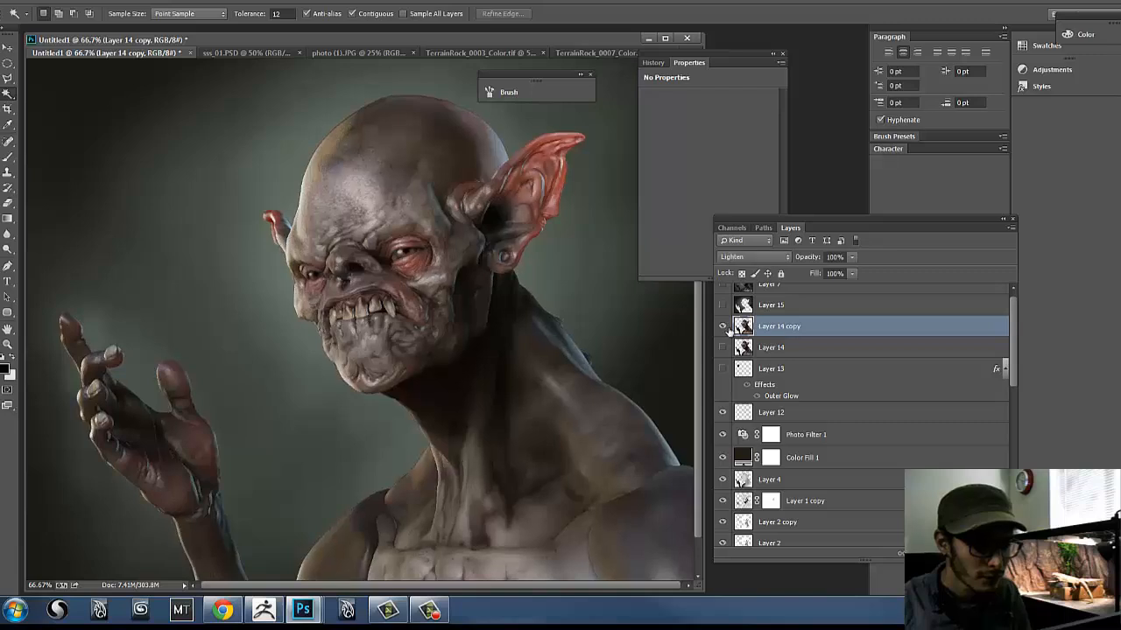
pyautogui.click(723, 328)
pyautogui.click(724, 327)
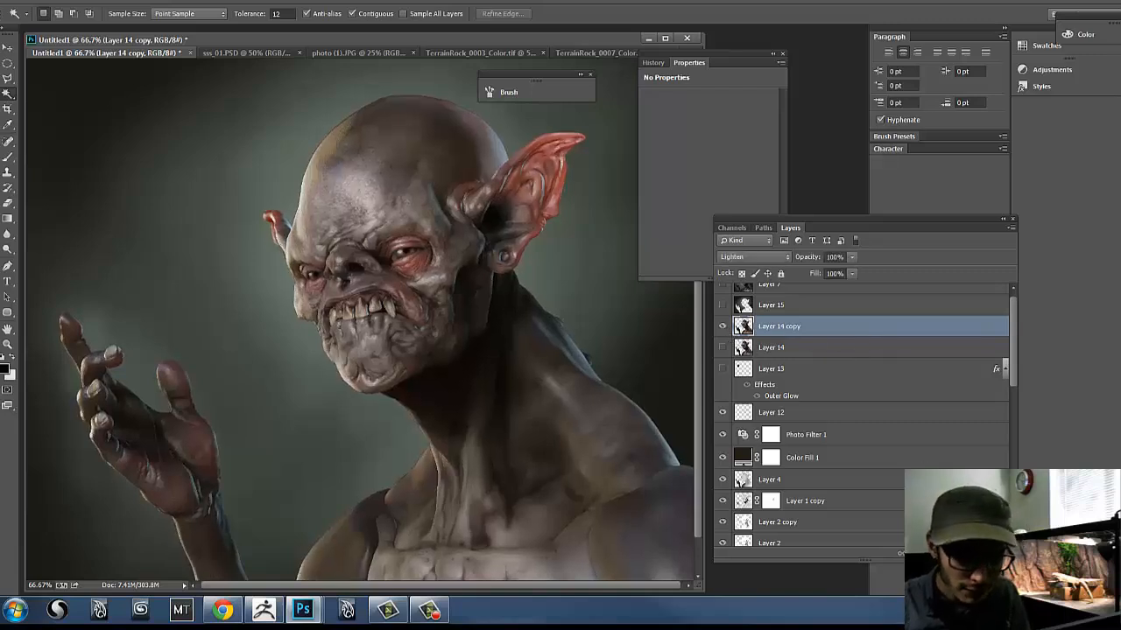
# - Add a layer mask to Layer 14 copy and paint black at 51% opacity over the creature's cheek, mouth and nose
pyautogui.click(933, 553)
pyautogui.press('b')
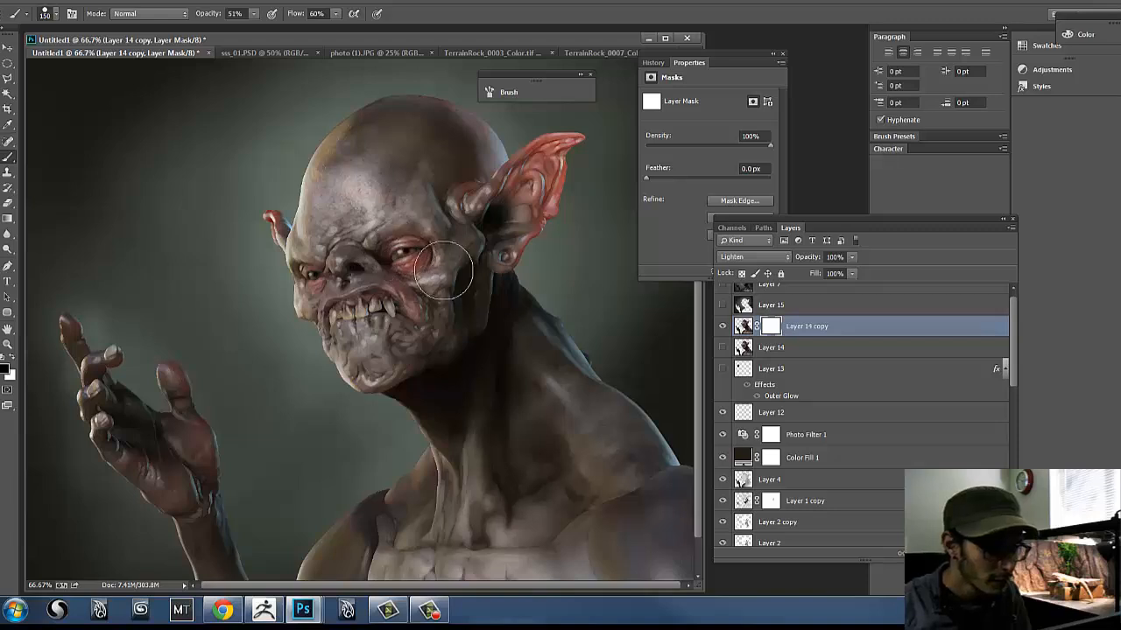
pyautogui.moveTo(444, 271)
pyautogui.mouseDown()
pyautogui.moveTo(406, 271)
pyautogui.moveTo(423, 262)
pyautogui.moveTo(405, 267)
pyautogui.moveTo(406, 234)
pyautogui.moveTo(439, 254)
pyautogui.mouseUp()
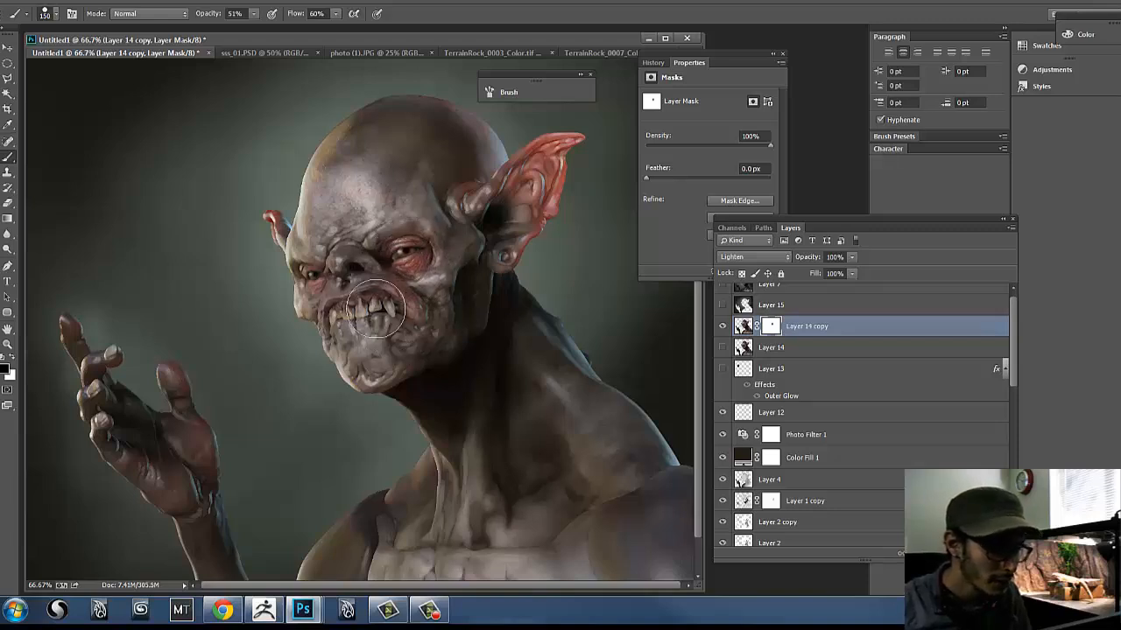
pyautogui.moveTo(376, 309)
pyautogui.mouseDown()
pyautogui.moveTo(343, 254)
pyautogui.moveTo(358, 258)
pyautogui.moveTo(372, 222)
pyautogui.moveTo(340, 216)
pyautogui.moveTo(332, 302)
pyautogui.moveTo(315, 266)
pyautogui.moveTo(325, 246)
pyautogui.moveTo(324, 299)
pyautogui.moveTo(312, 273)
pyautogui.moveTo(339, 288)
pyautogui.moveTo(313, 278)
pyautogui.moveTo(338, 251)
pyautogui.mouseUp()
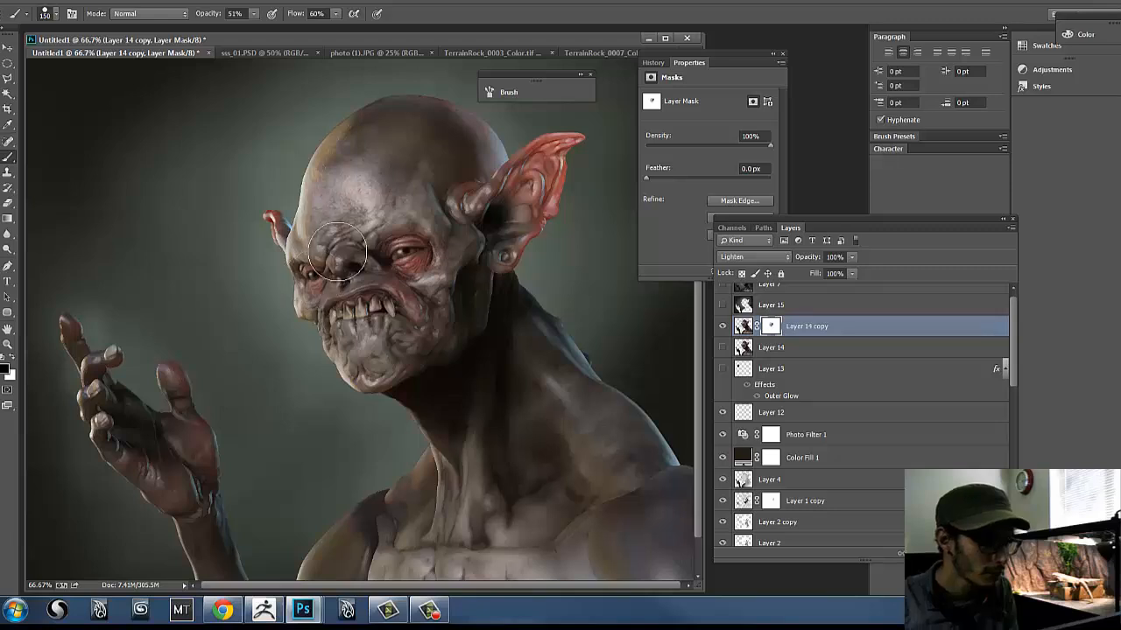
pyautogui.click(231, 51)
pyautogui.click(137, 51)
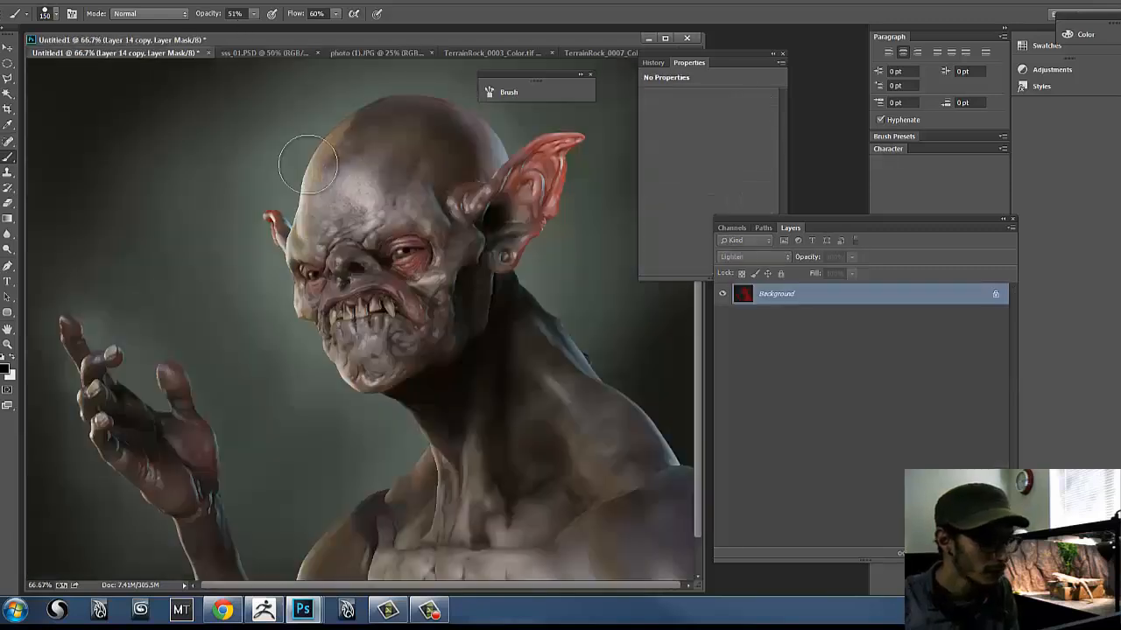
pyautogui.press('w')
pyautogui.press('b')
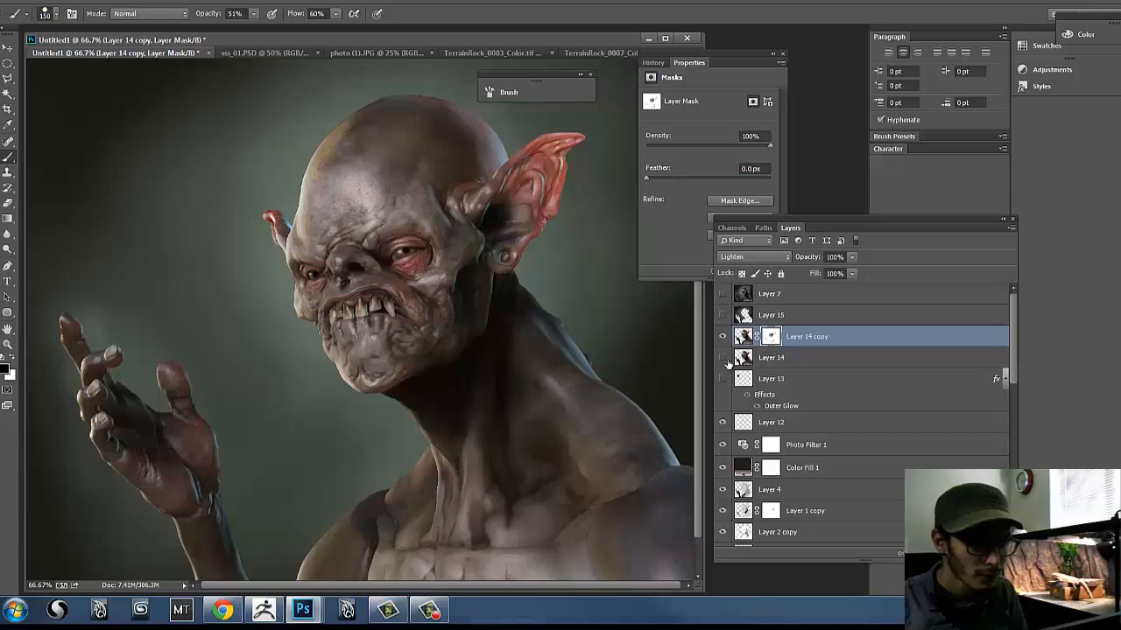
# - Show Layer 14 beneath its masked copy and compare the portrait with and without that copy
pyautogui.click(723, 337)
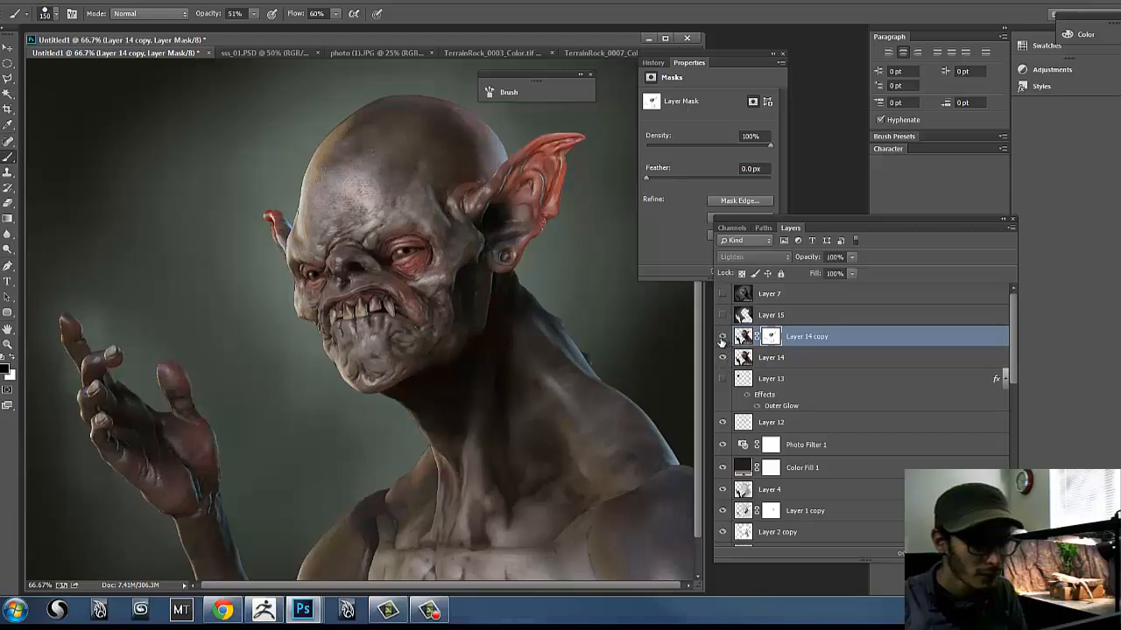
pyautogui.click(722, 338)
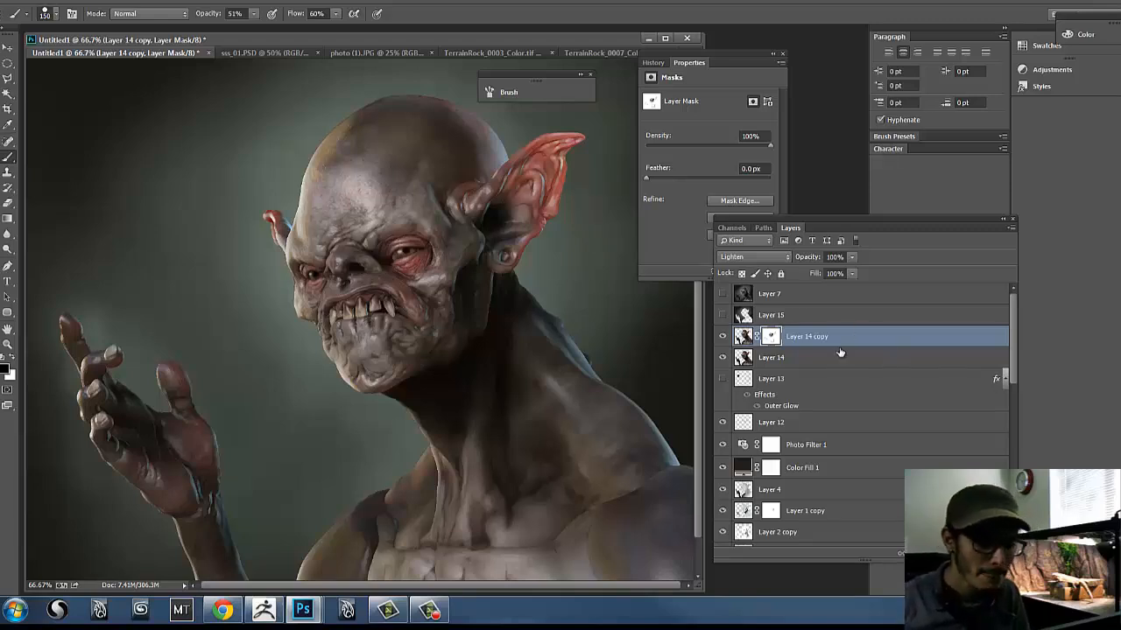
pyautogui.click(723, 469)
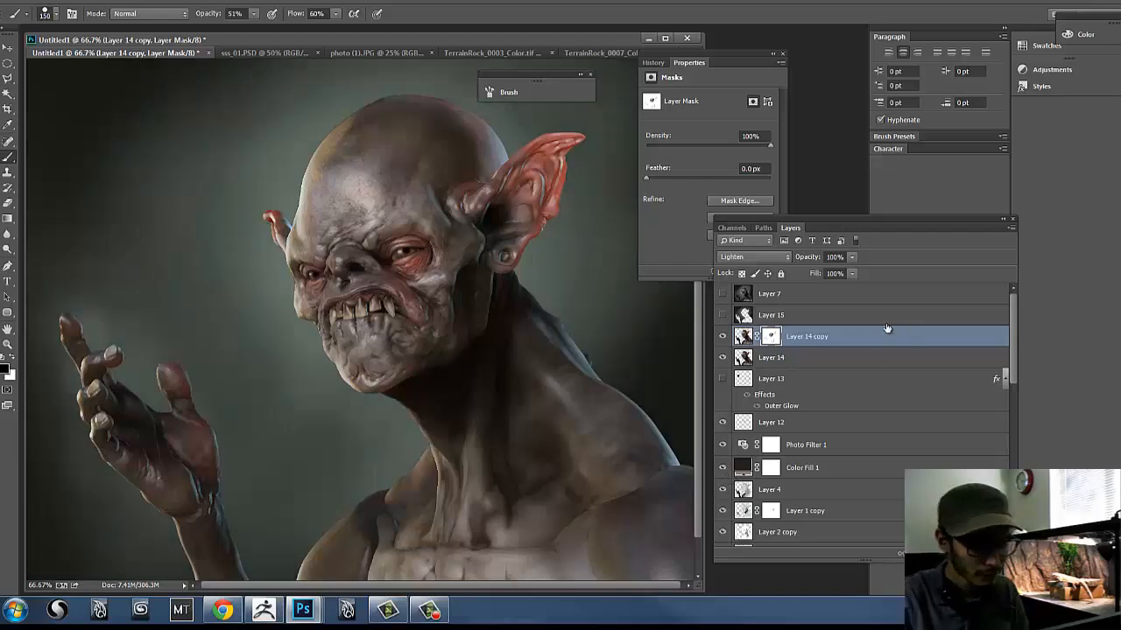
# - Add a gradient fill layer above Layer 14 copy, using the black-to-white preset with Linear style, 90° angle and 100% scale
pyautogui.click(944, 553)
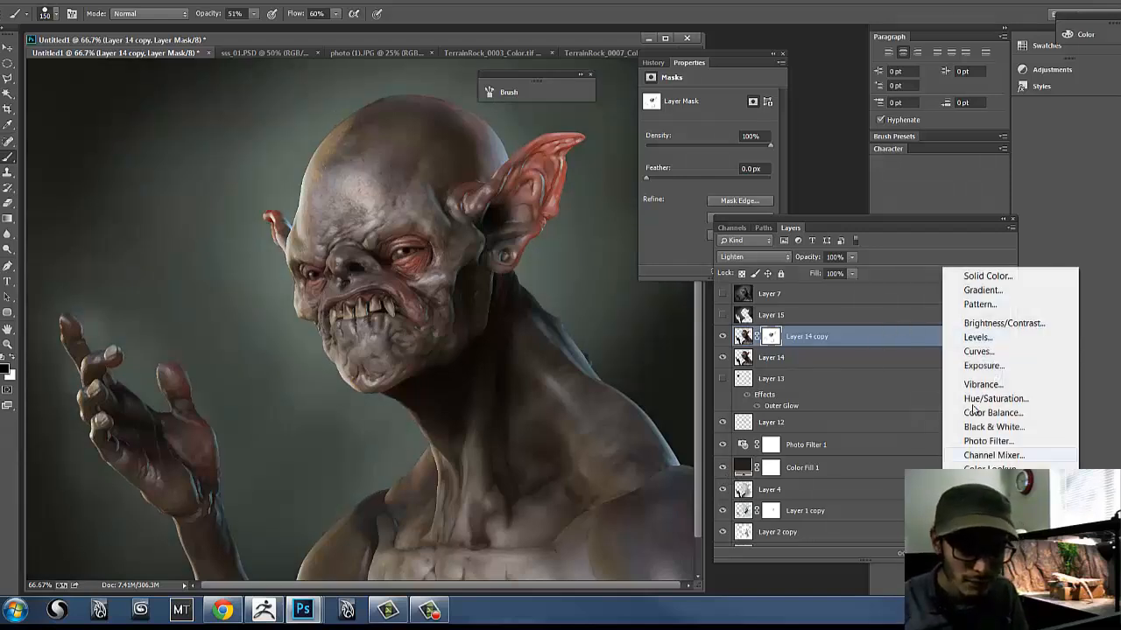
pyautogui.click(961, 296)
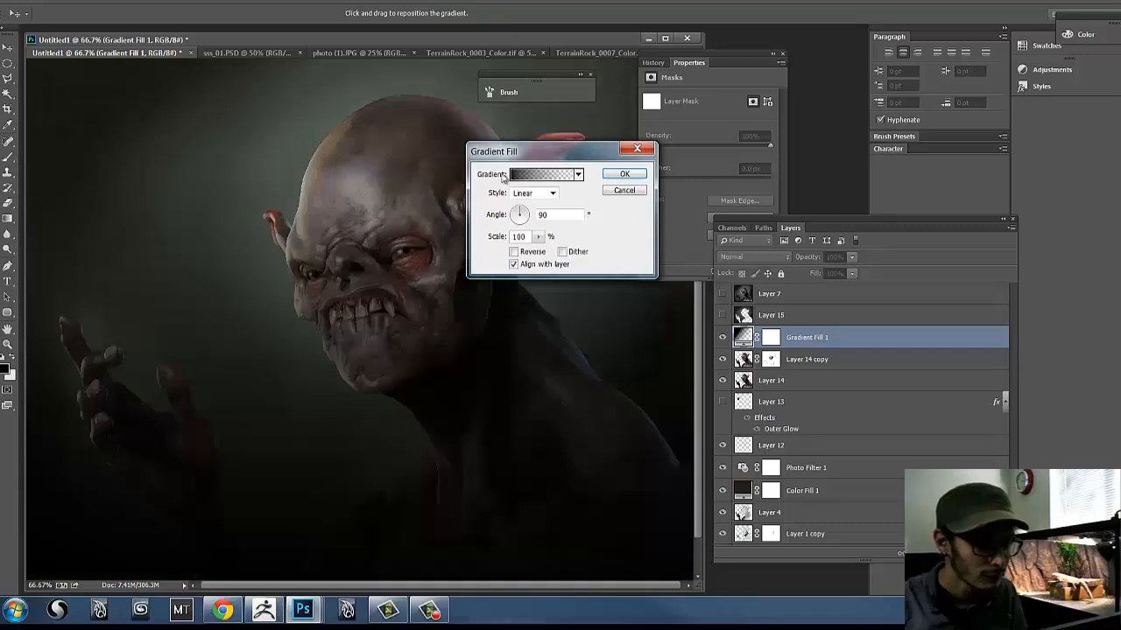
pyautogui.click(578, 175)
pyautogui.click(521, 200)
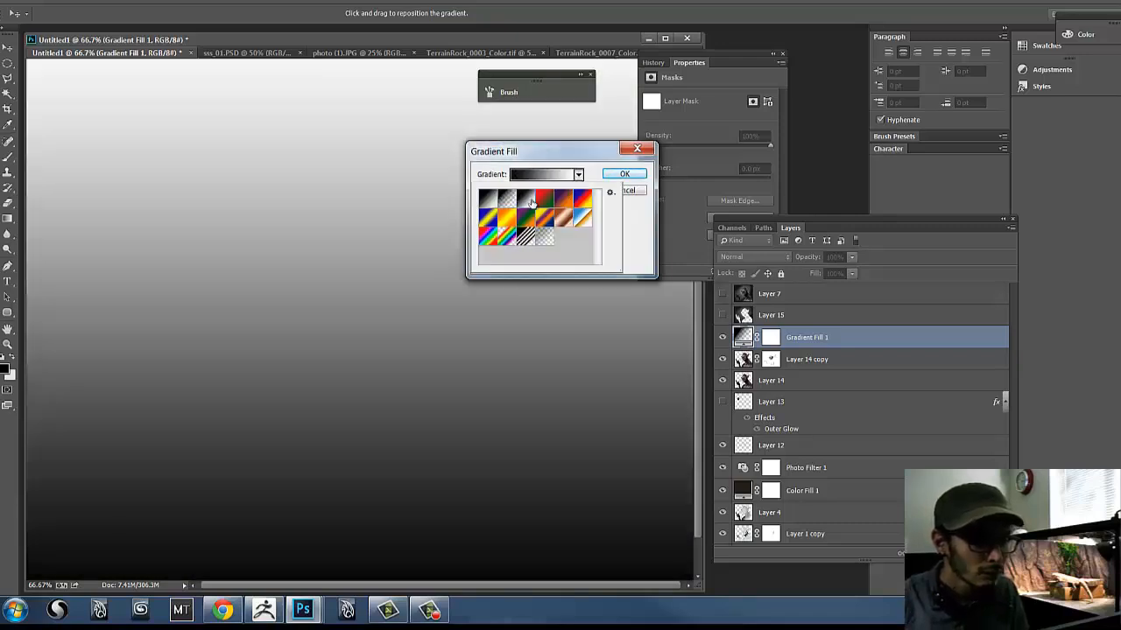
pyautogui.click(623, 174)
pyautogui.click(623, 175)
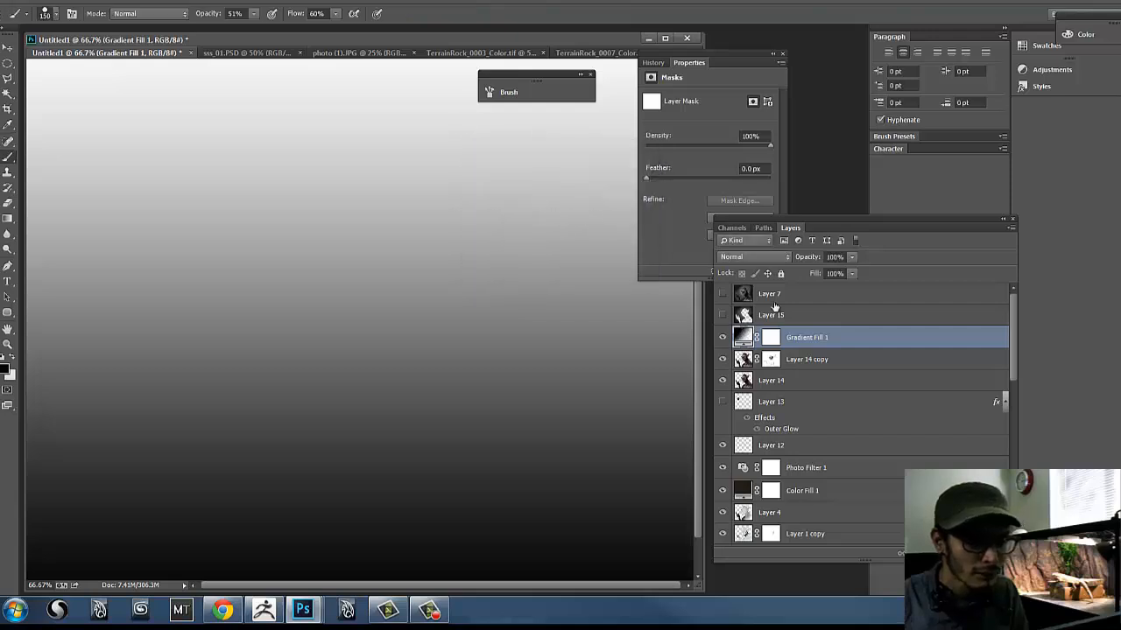
# - Change the gradient fill's black color stop to a very dark brown, about #251309
pyautogui.doubleClick(740, 339)
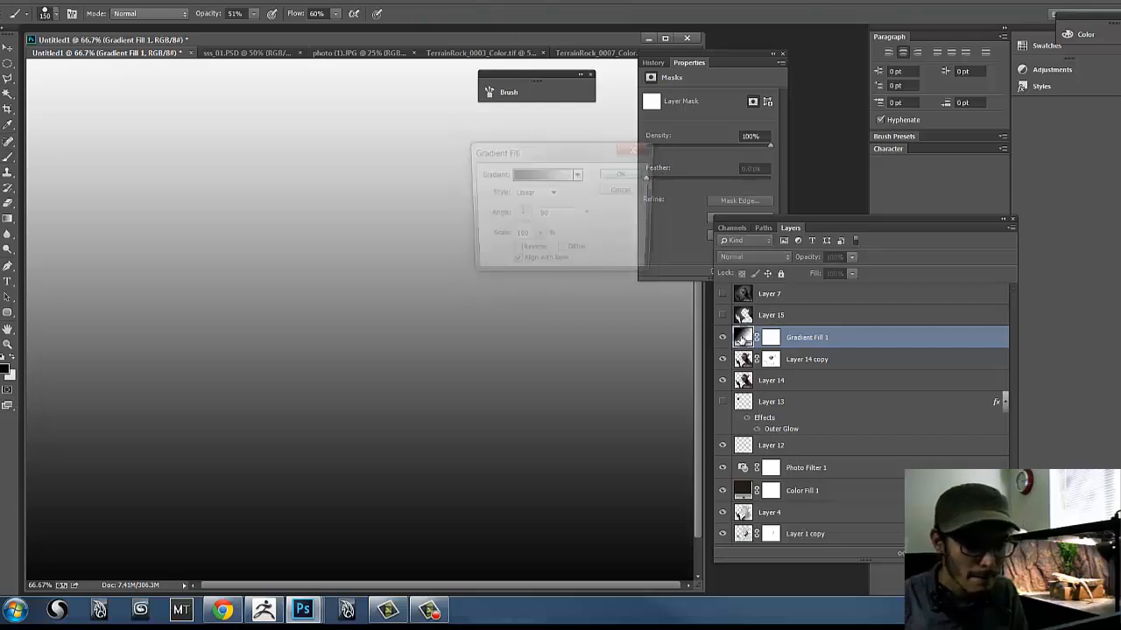
pyautogui.click(560, 180)
pyautogui.click(746, 318)
pyautogui.click(801, 365)
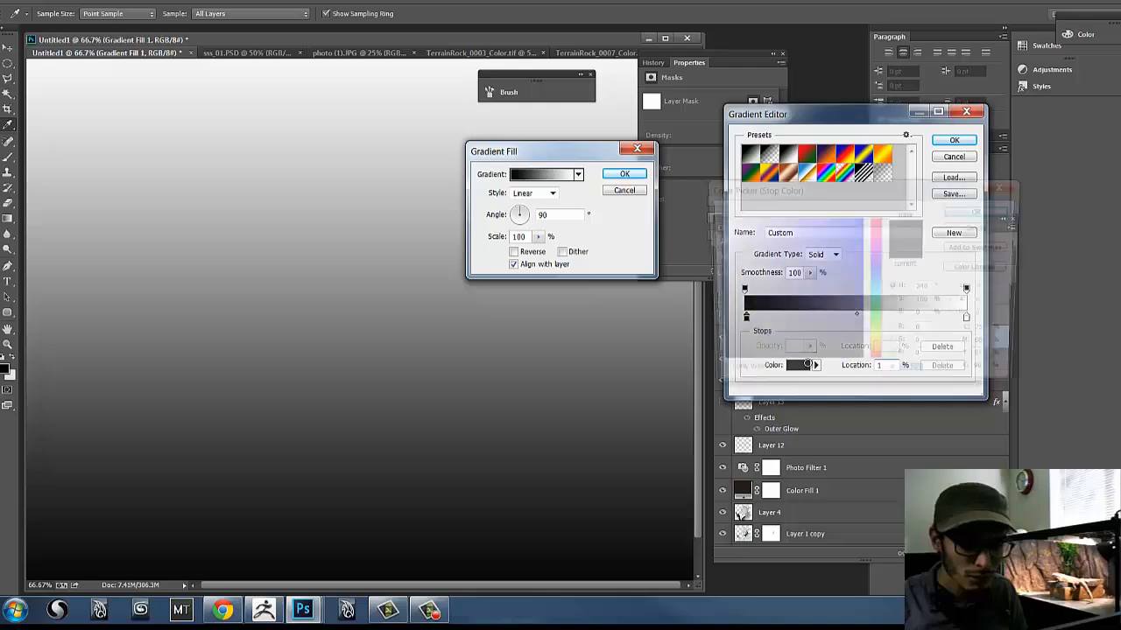
pyautogui.click(830, 305)
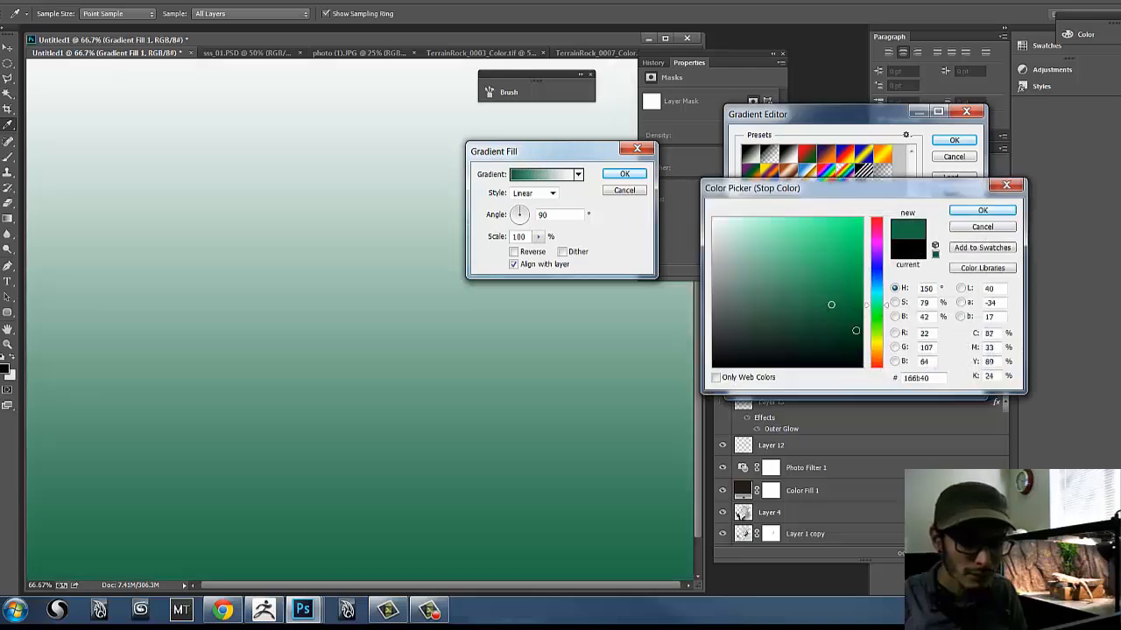
pyautogui.click(805, 338)
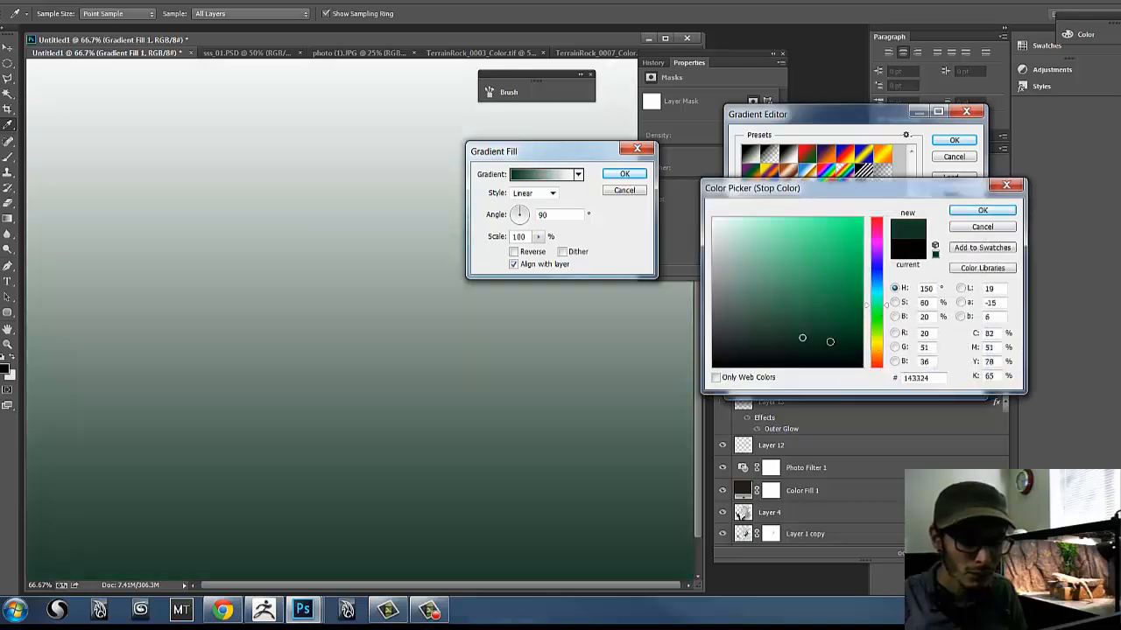
pyautogui.click(768, 348)
pyautogui.moveTo(879, 347)
pyautogui.mouseDown()
pyautogui.moveTo(879, 359)
pyautogui.moveTo(830, 344)
pyautogui.mouseUp()
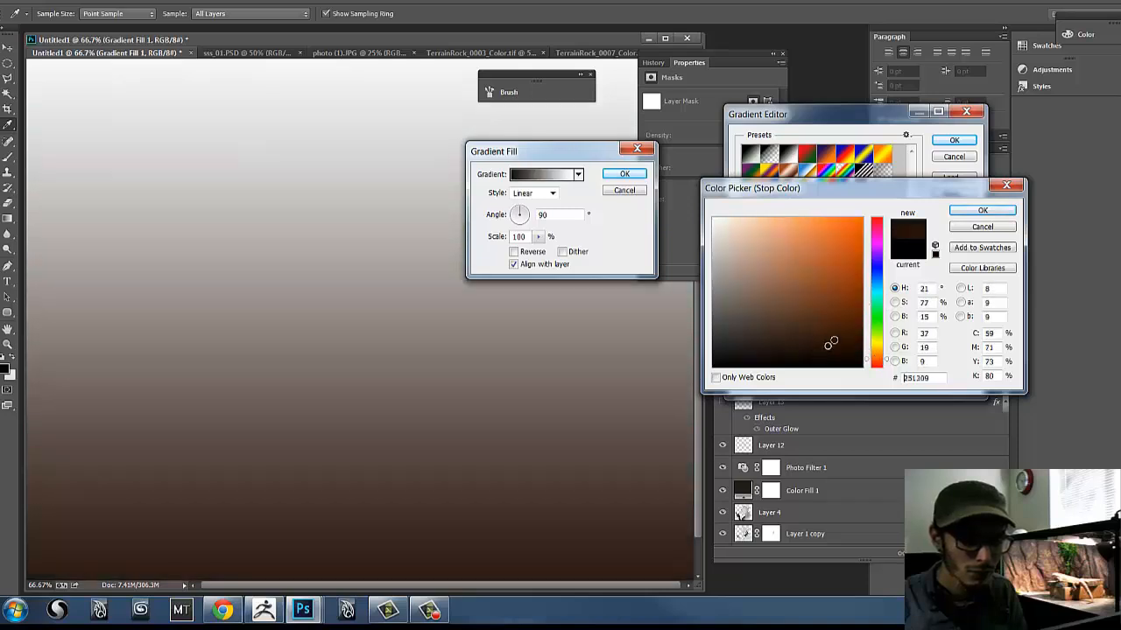
pyautogui.click(983, 210)
# - Change the gradient's white color stop at location 100% to a dark golden yellow
pyautogui.click(966, 319)
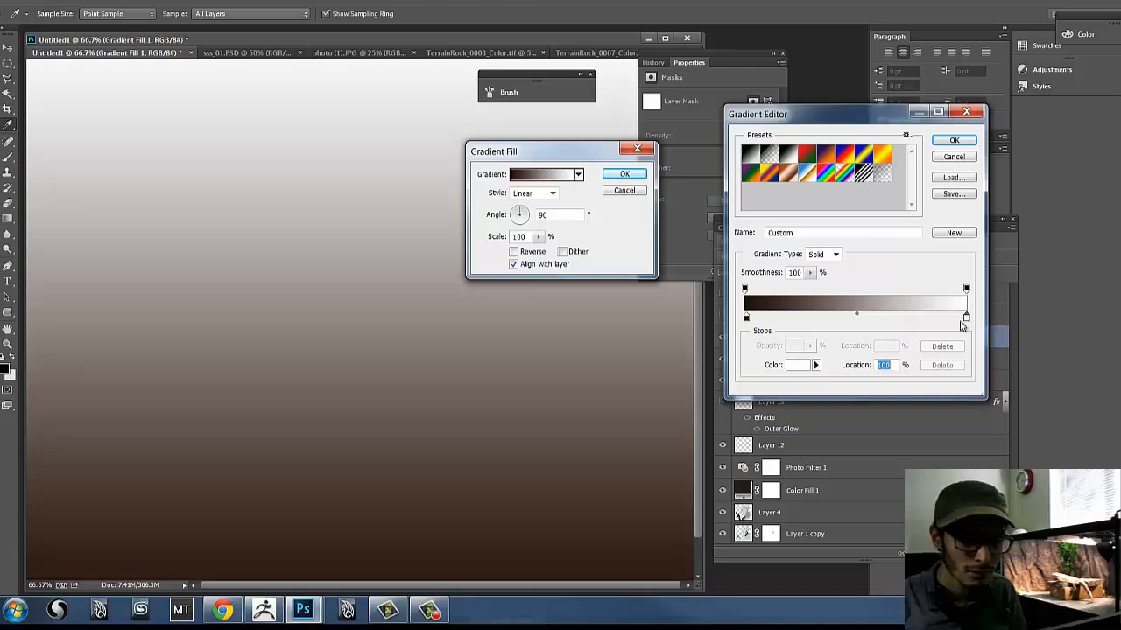
pyautogui.click(802, 366)
pyautogui.click(855, 268)
pyautogui.moveTo(876, 361)
pyautogui.mouseDown()
pyautogui.moveTo(876, 282)
pyautogui.moveTo(884, 350)
pyautogui.mouseUp()
pyautogui.click(824, 280)
pyautogui.click(983, 211)
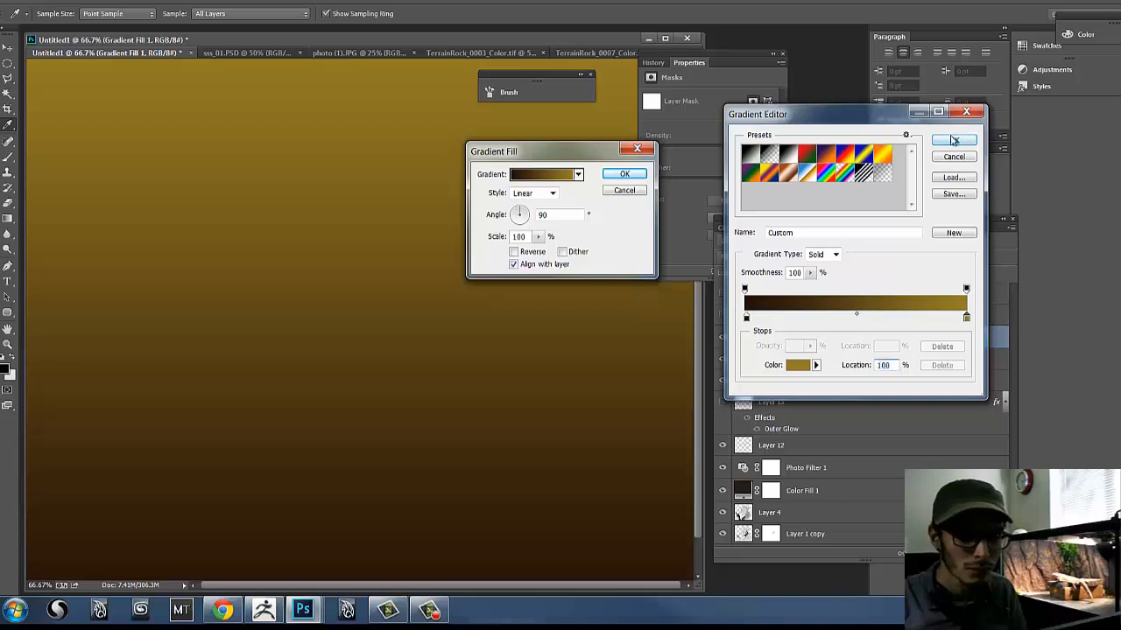
# - Apply the brown-to-gold gradient and set the blend mode of Gradient Fill 1 to Multiply
pyautogui.click(953, 140)
pyautogui.click(625, 174)
pyautogui.click(778, 256)
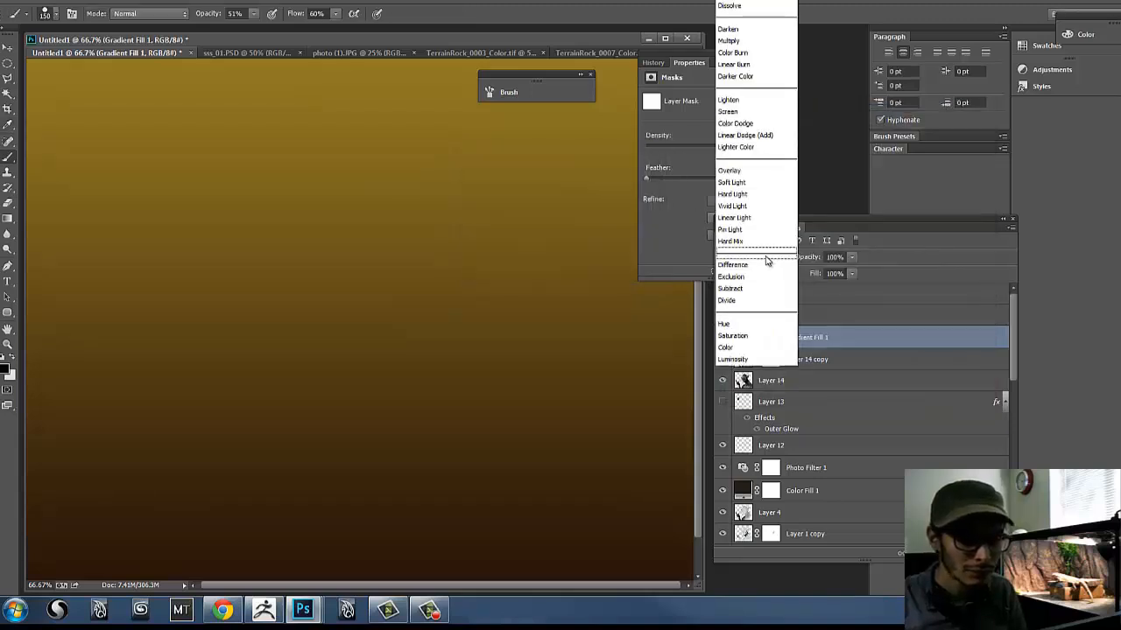
pyautogui.click(745, 46)
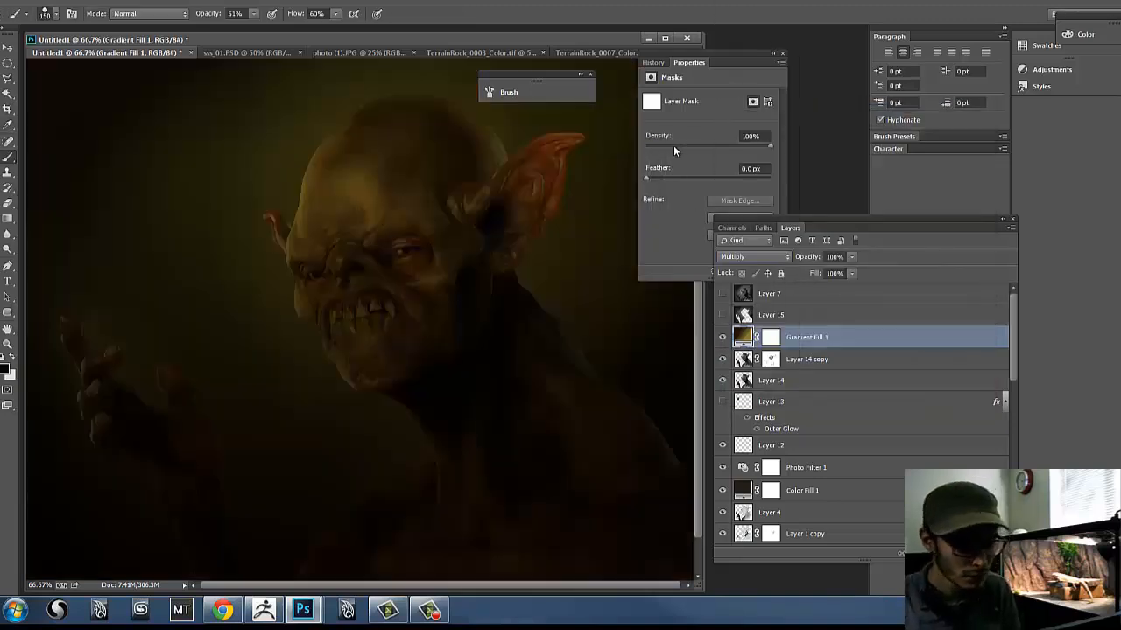
# - Set Gradient Fill 1 to the Screen blend mode and lower its opacity to 34%
pyautogui.press('Down')
pyautogui.press('Down')
pyautogui.press('Down')
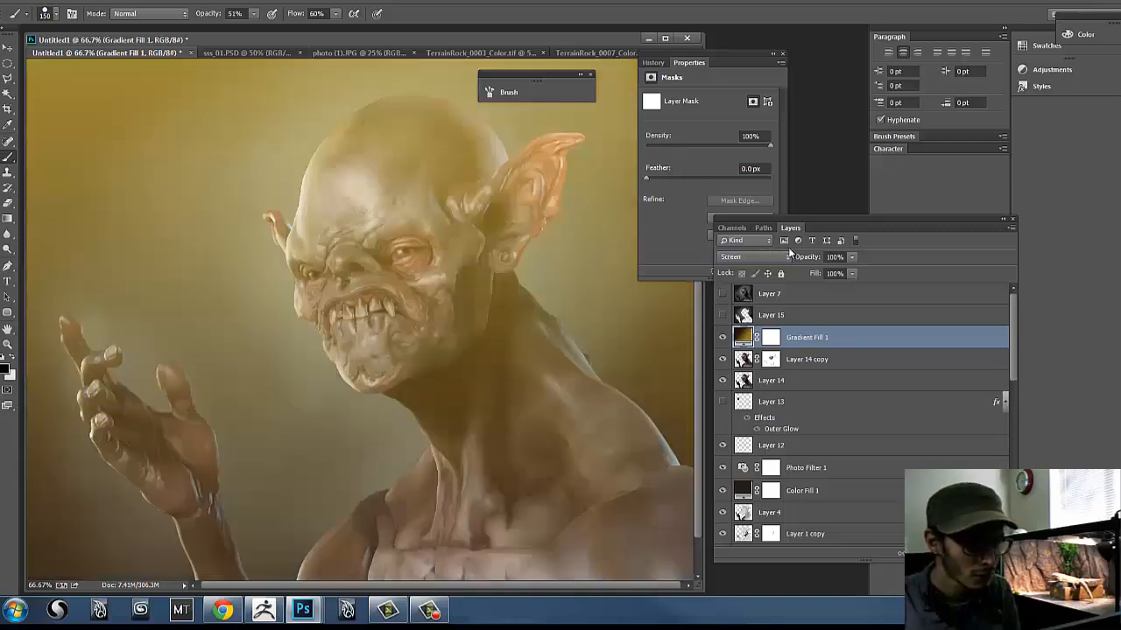
pyautogui.moveTo(849, 260); pyautogui.dragTo(810, 274)
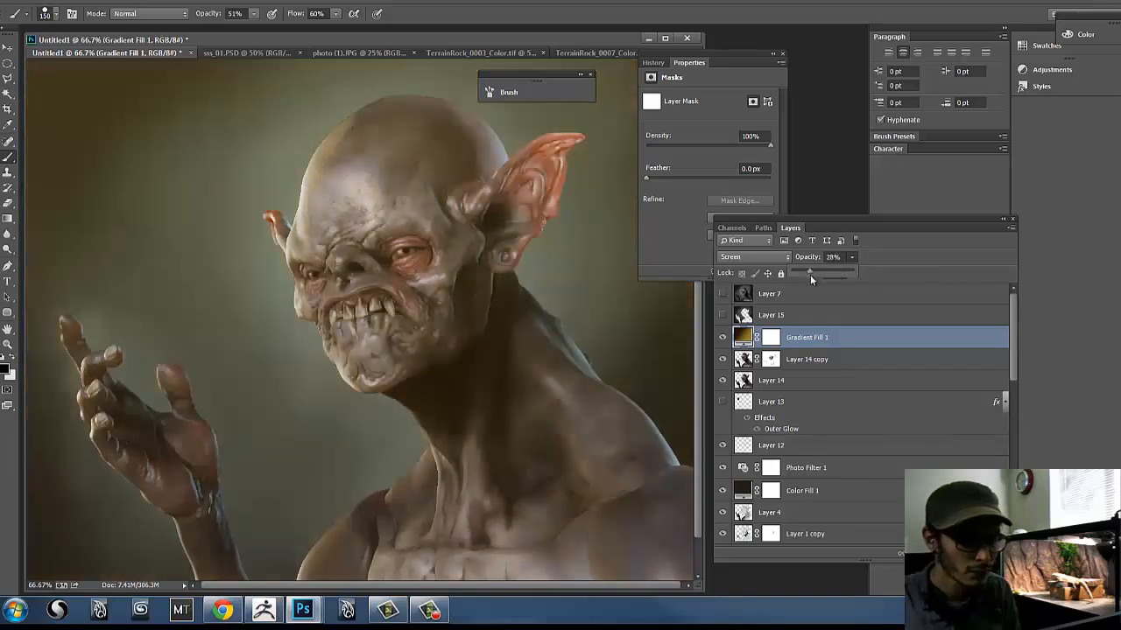
pyautogui.click(722, 362)
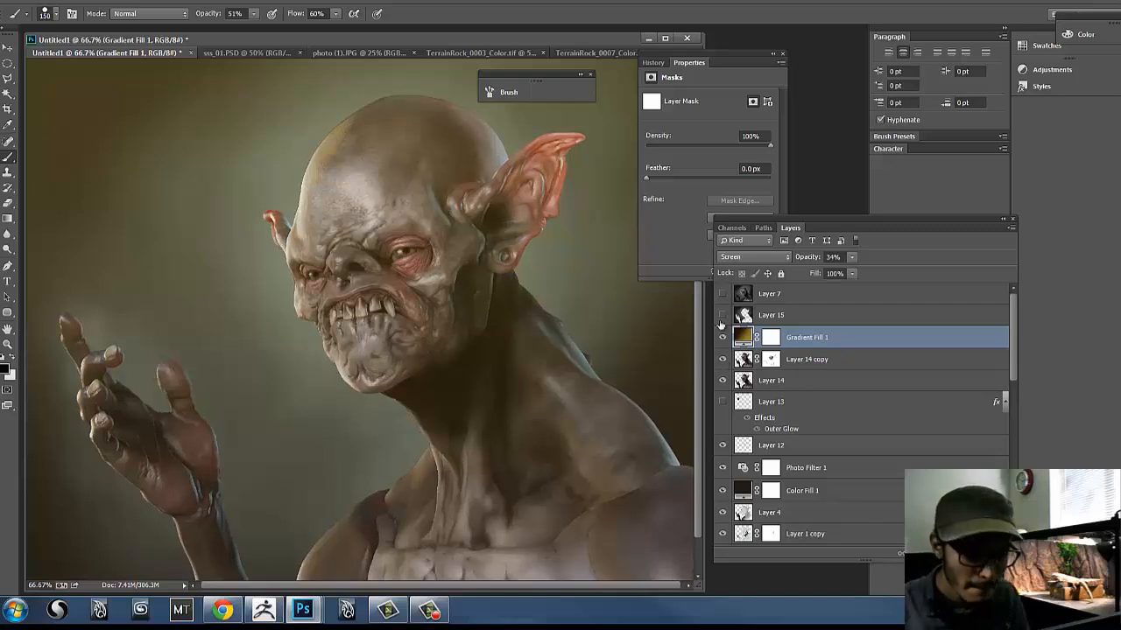
# - Colorize the background Layer 5 with Hue/Saturation, using saturation 0 and lightness about -43
pyautogui.scroll(-10, 998, 359)
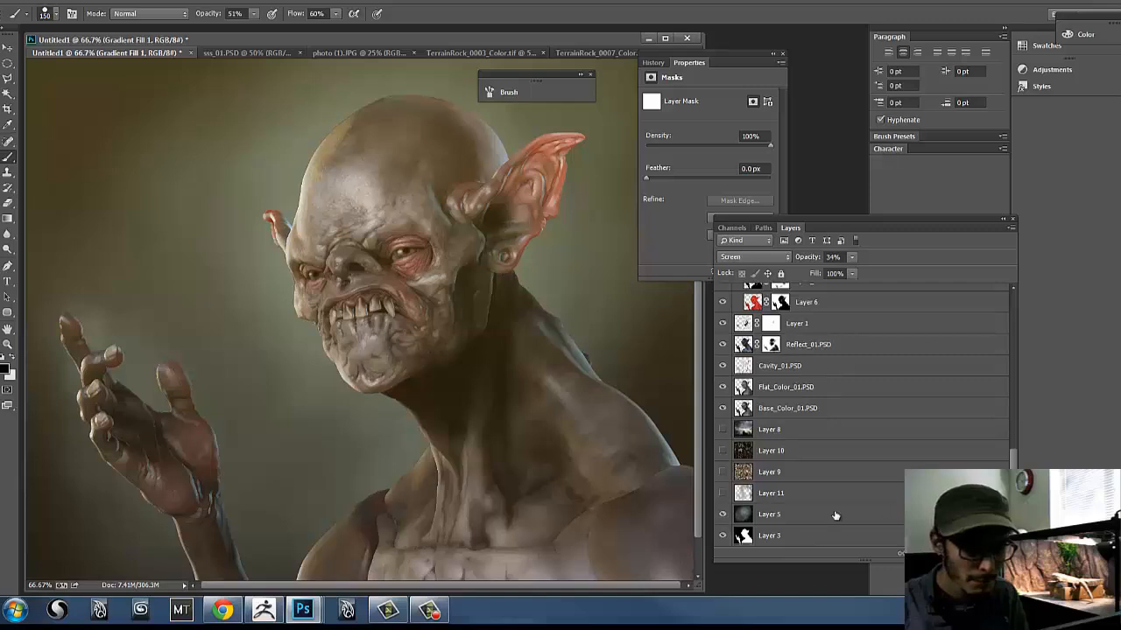
pyautogui.click(722, 515)
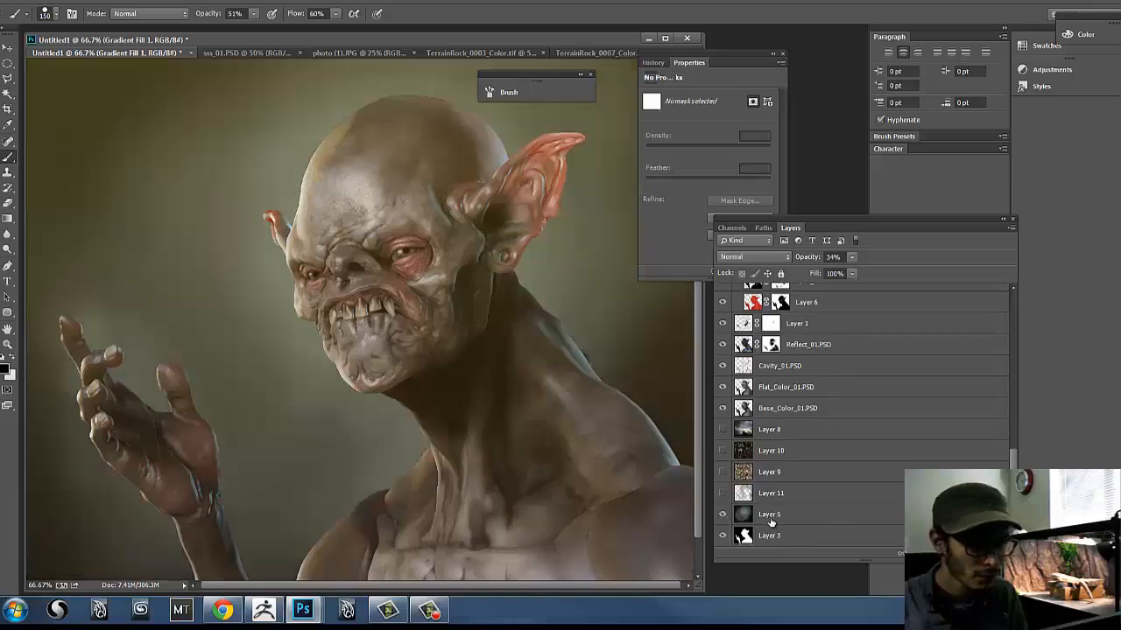
pyautogui.click(763, 515)
pyautogui.hotkey('ctrl', 'u')
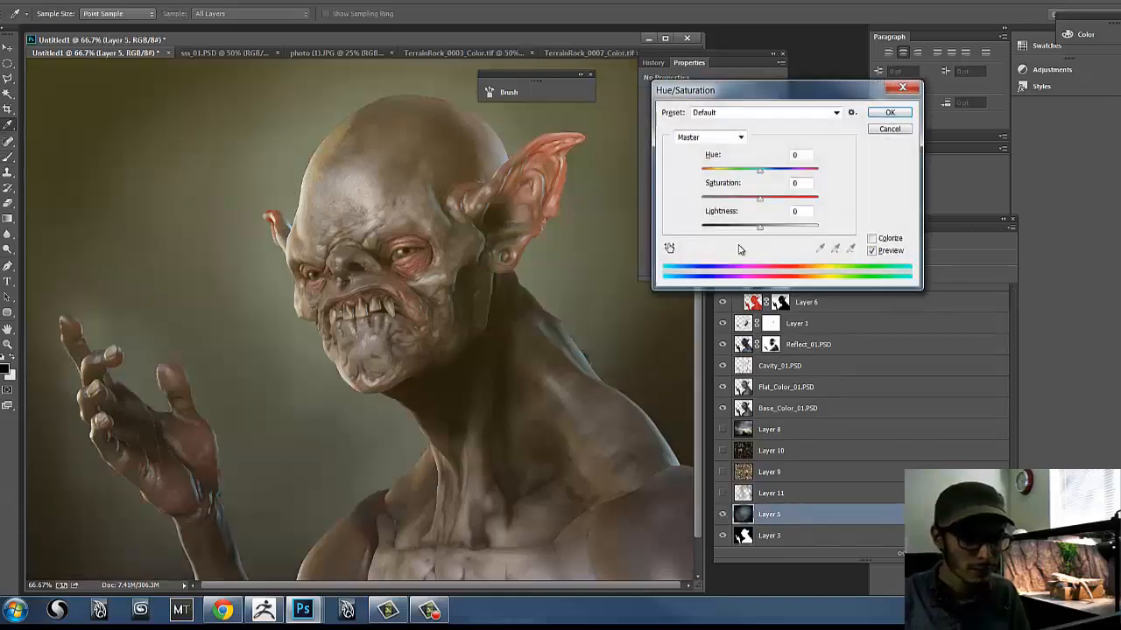
pyautogui.click(871, 238)
pyautogui.moveTo(730, 199); pyautogui.dragTo(688, 204)
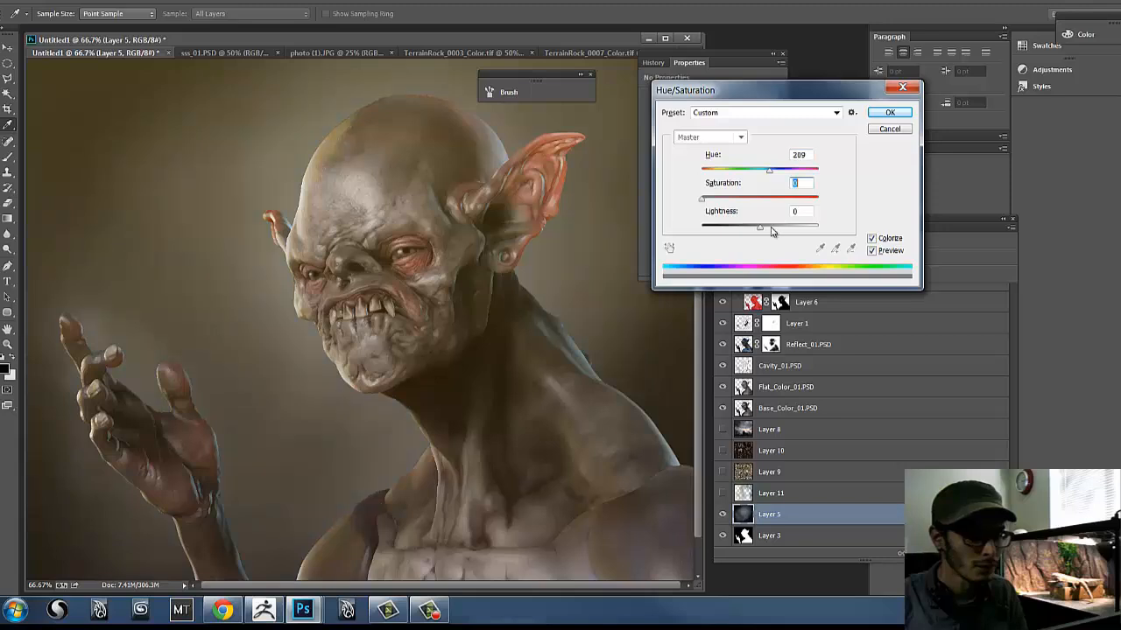
pyautogui.moveTo(764, 232); pyautogui.dragTo(734, 231)
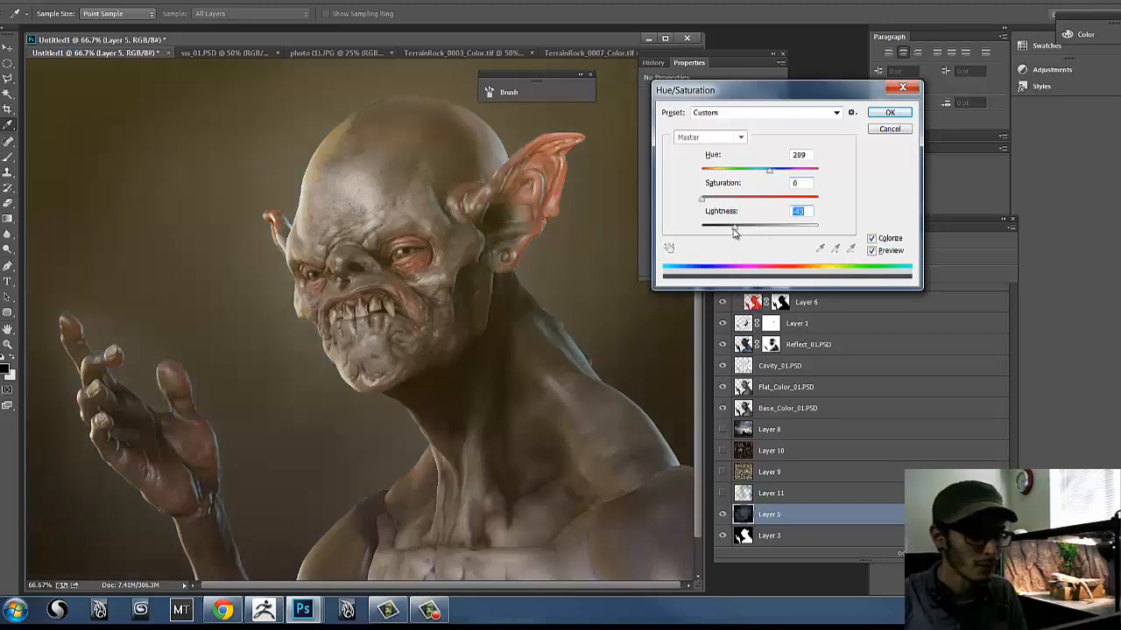
pyautogui.click(890, 113)
pyautogui.press('b')
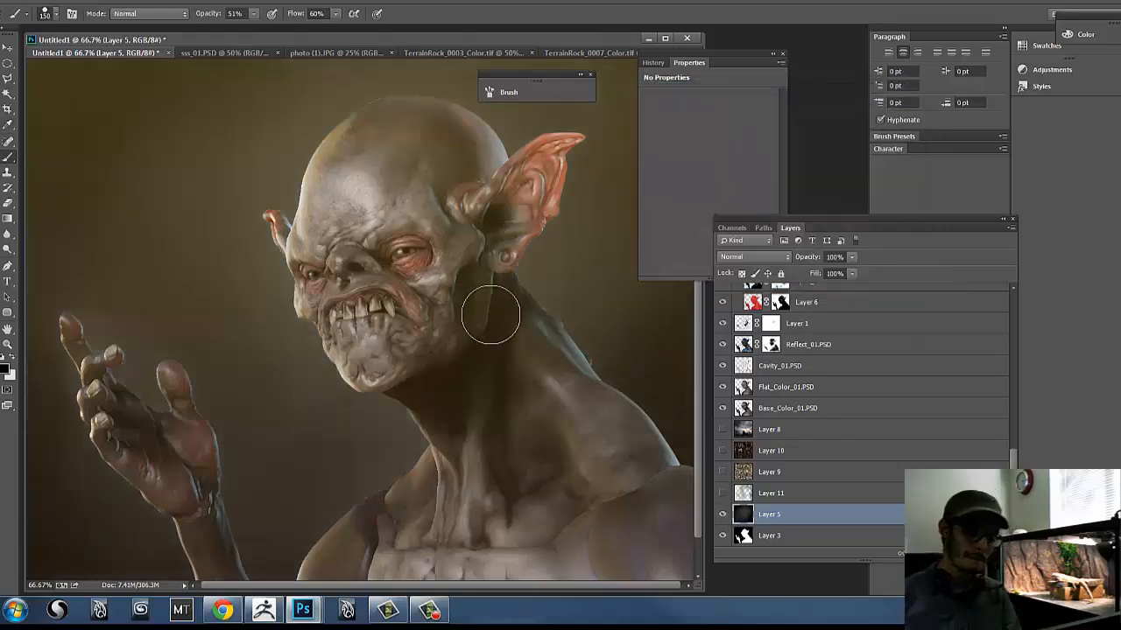
# - Turn on the background texture layers Layer 9 and Layer 10
pyautogui.hotkey('ctrl', '-')
pyautogui.hotkey('ctrl', '-')
pyautogui.hotkey('ctrl', '+')
pyautogui.hotkey('ctrl', '+')
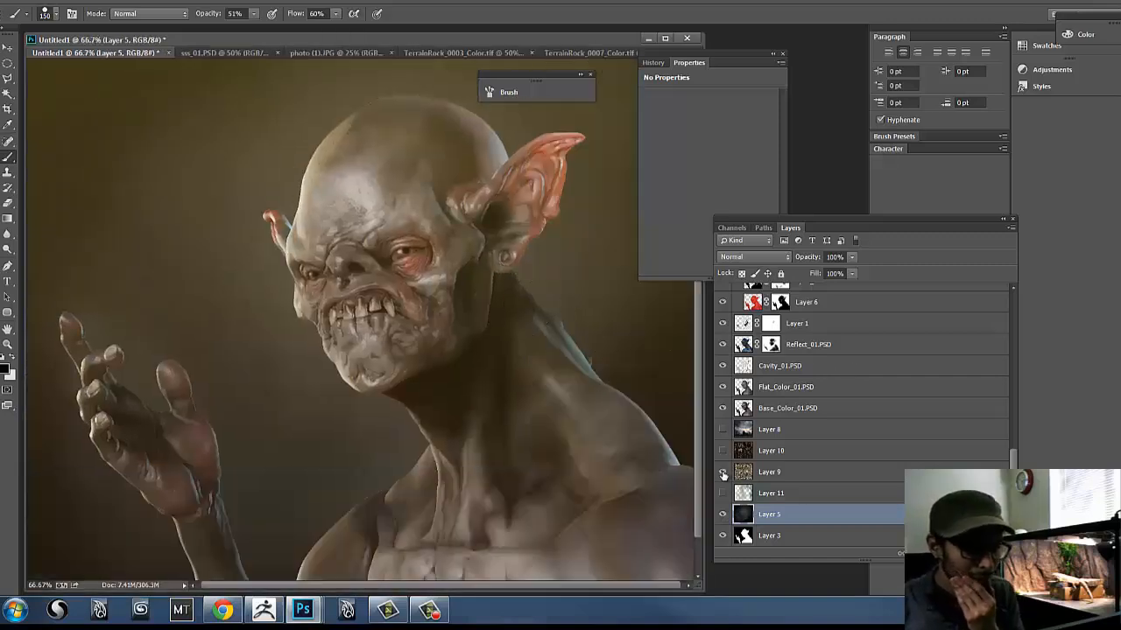
pyautogui.click(723, 474)
pyautogui.click(722, 450)
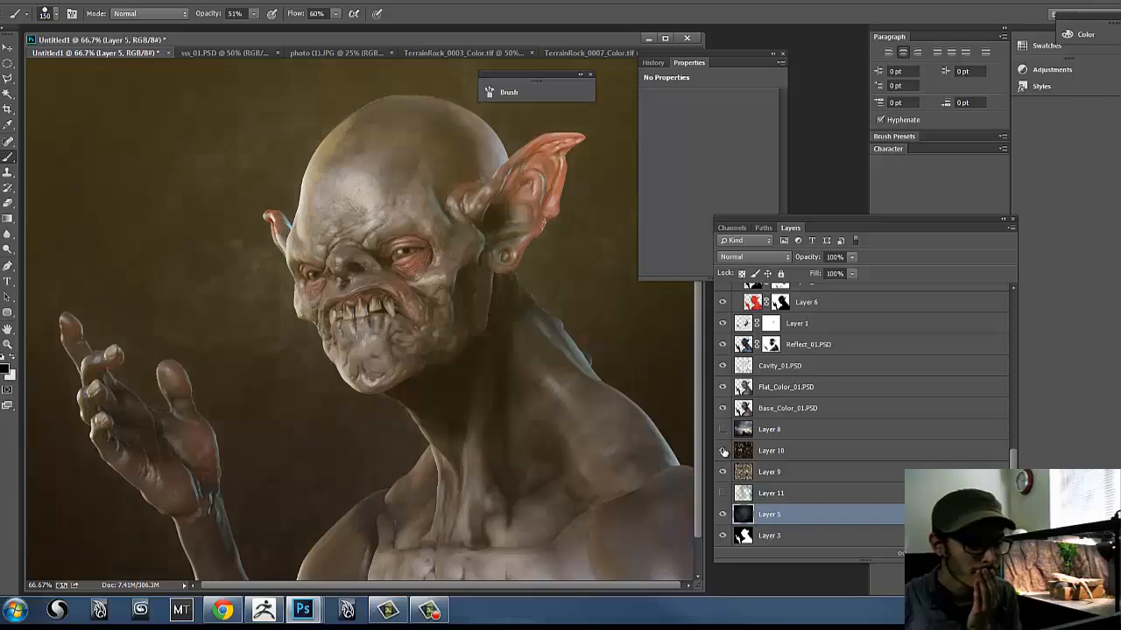
# - Adjust Layer 10's Blend If range for This Layer, splitting the black slider to 5 / 68 and lowering the white slider
pyautogui.click(821, 451)
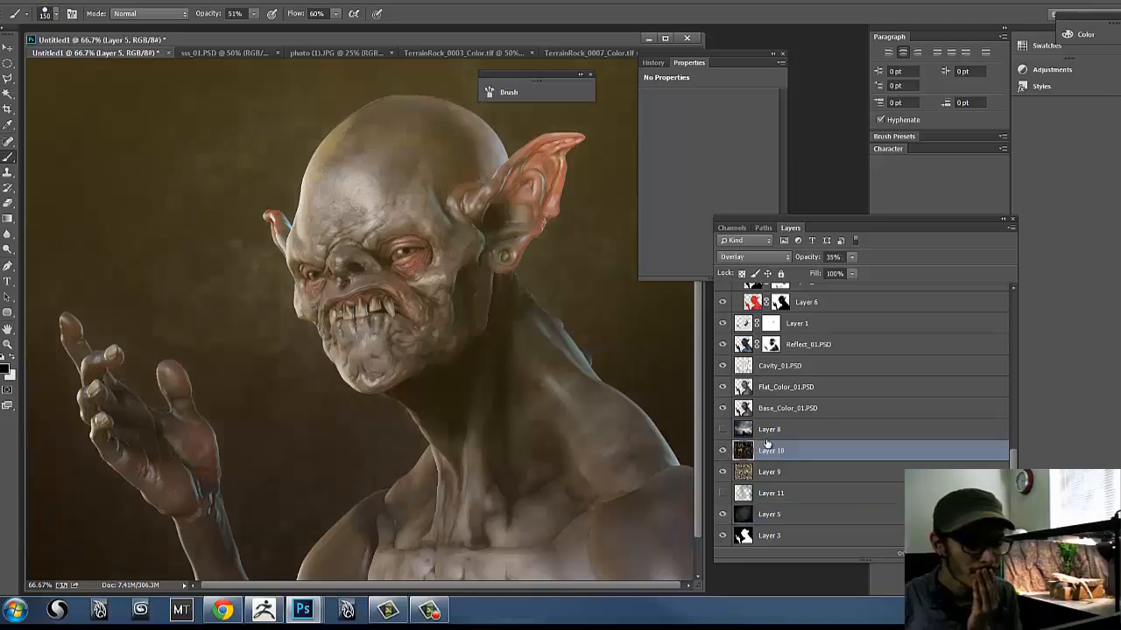
pyautogui.doubleClick(821, 450)
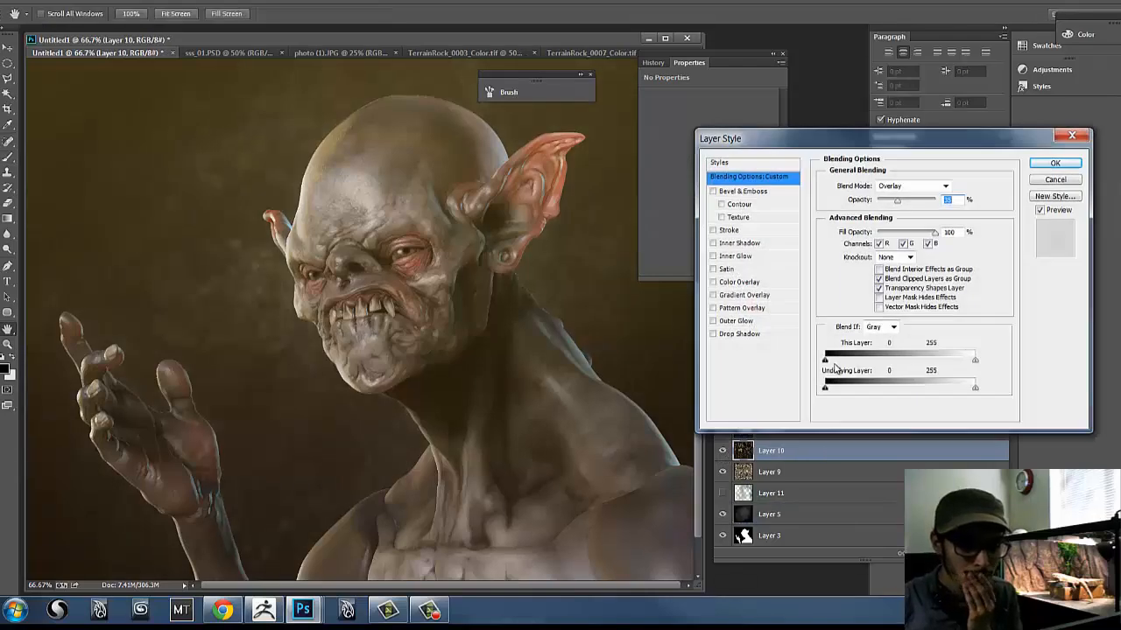
pyautogui.moveTo(831, 361); pyautogui.dragTo(861, 362)
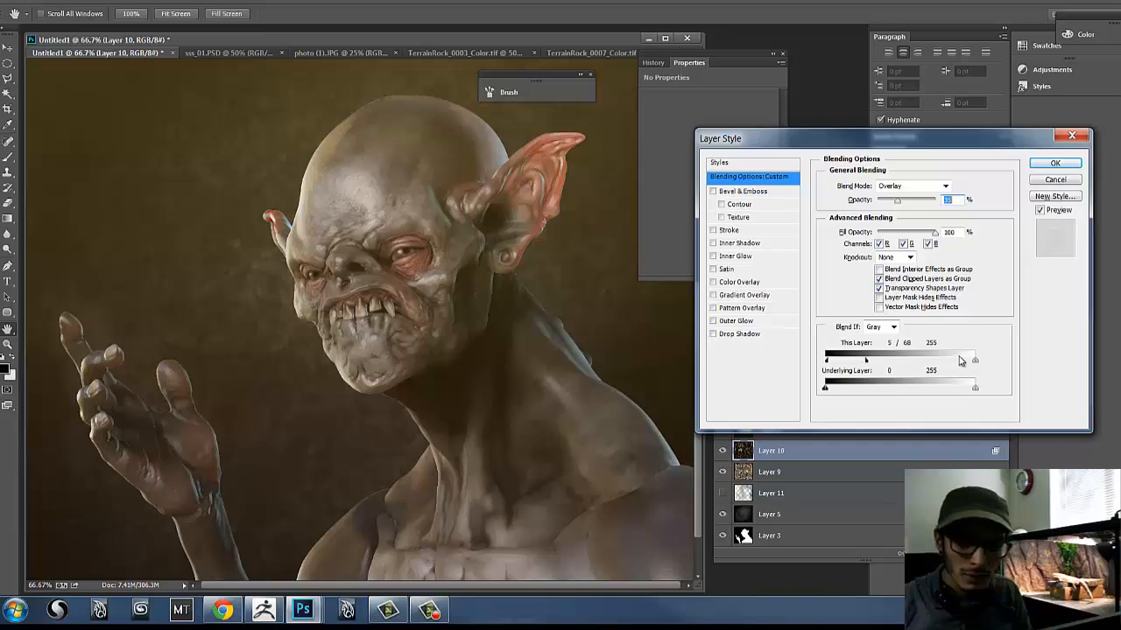
pyautogui.moveTo(975, 360); pyautogui.dragTo(957, 366)
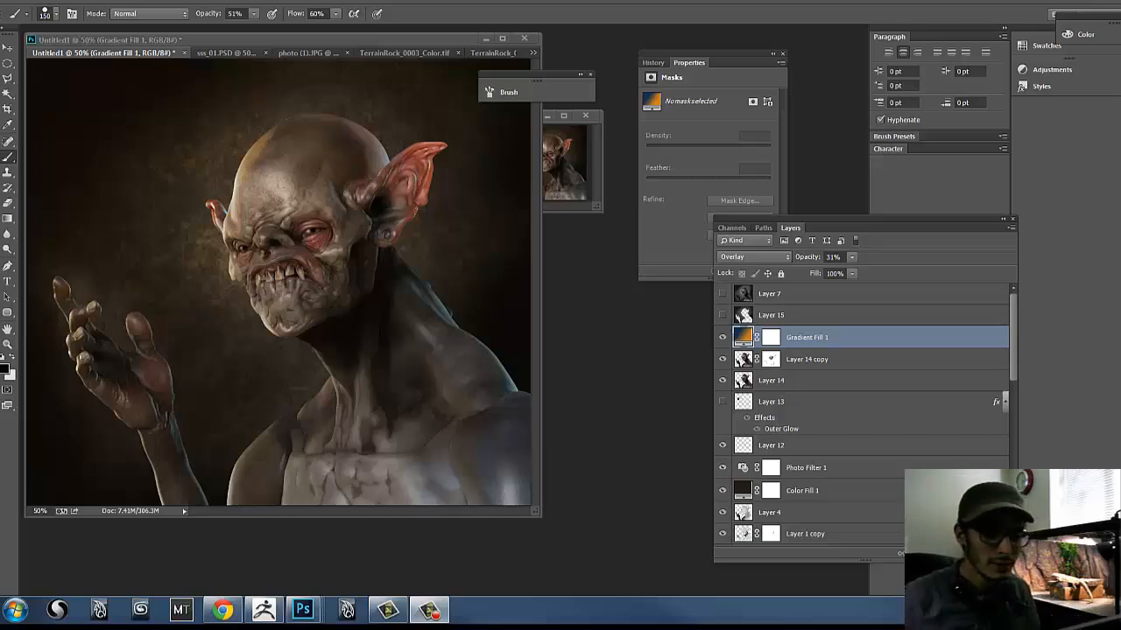
# - Show the eclipse disc on Layer 13 and raise the layer's opacity to 100%
pyautogui.click(722, 404)
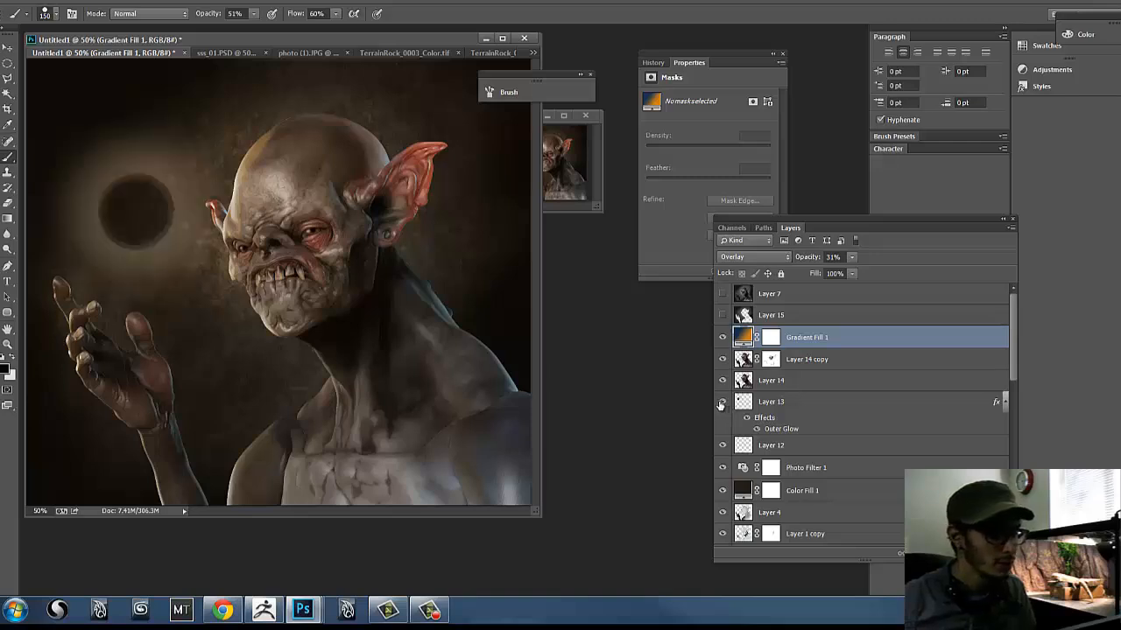
pyautogui.click(782, 403)
pyautogui.click(851, 257)
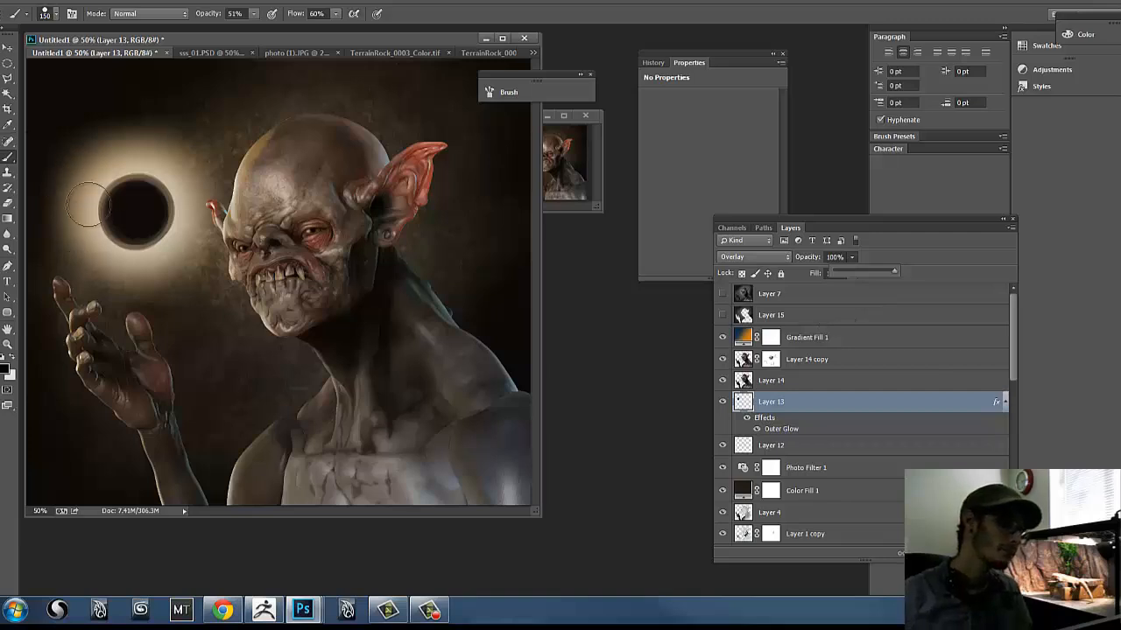
pyautogui.click(54, 260)
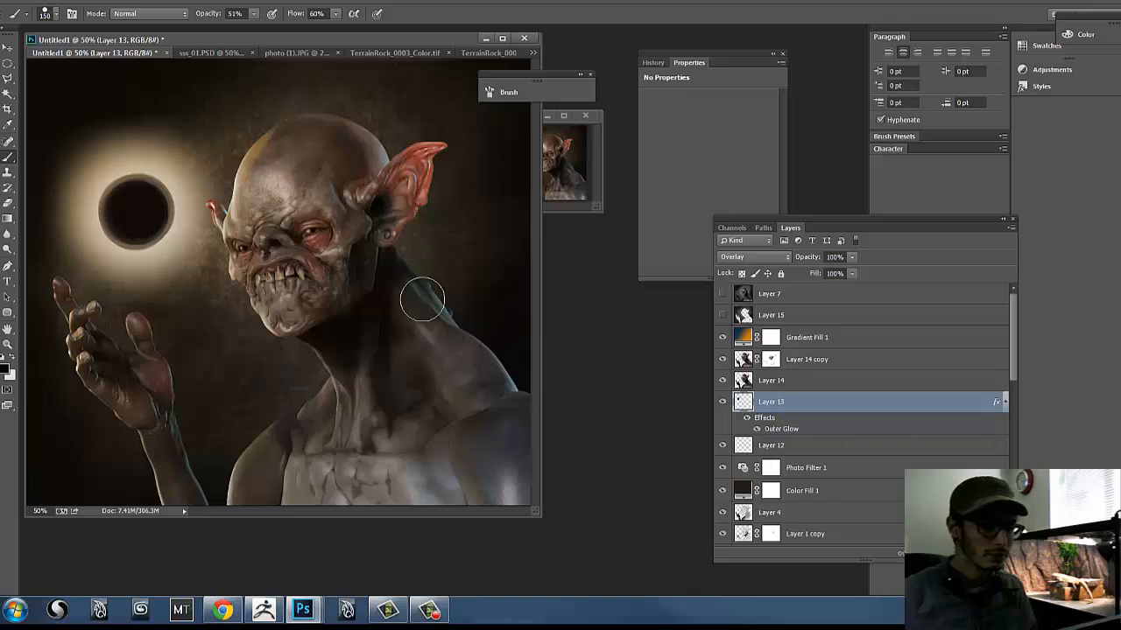
pyautogui.moveTo(313, 42); pyautogui.dragTo(358, 74)
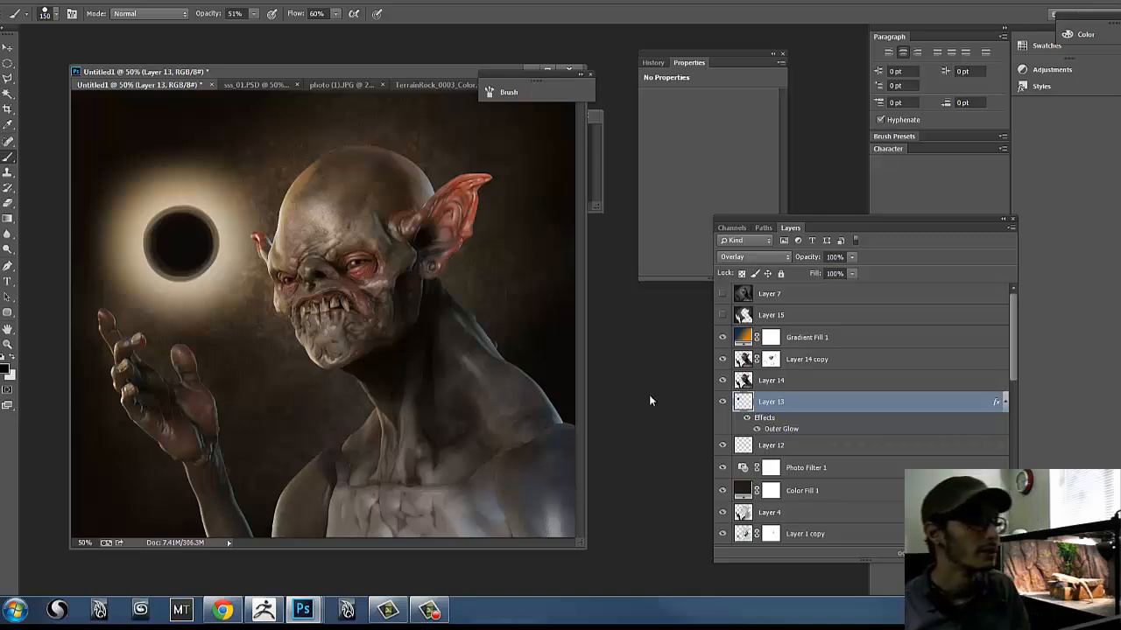
# - Compare the image with and without Layer 13, Gradient Fill 1, Layer 14 copy and Layer 14
pyautogui.click(722, 401)
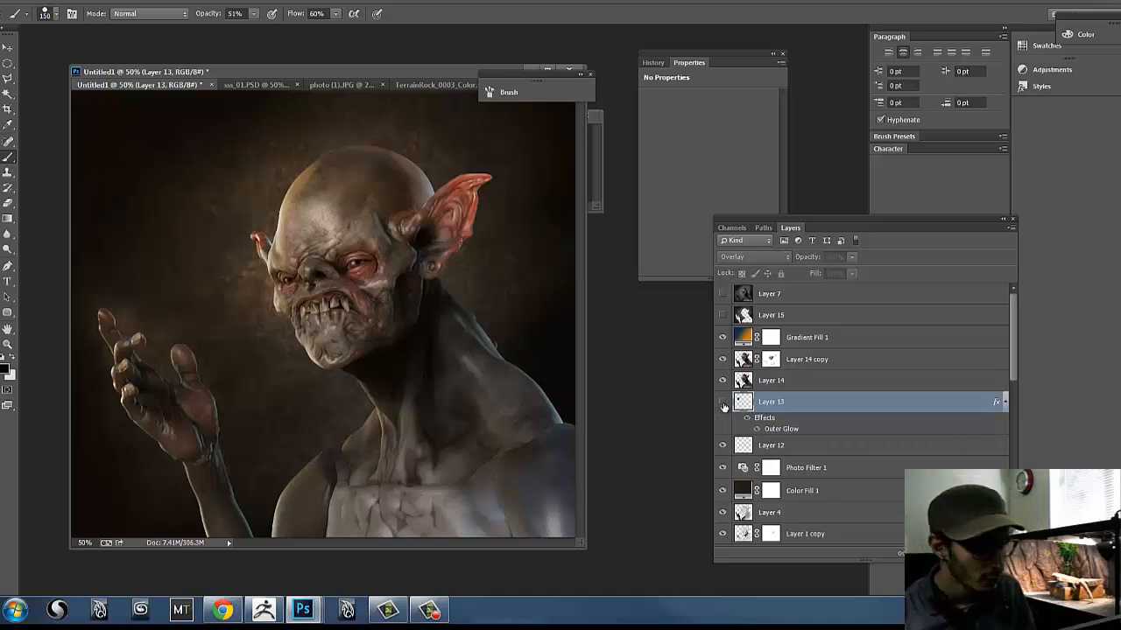
pyautogui.click(722, 401)
pyautogui.click(722, 337)
pyautogui.click(722, 337)
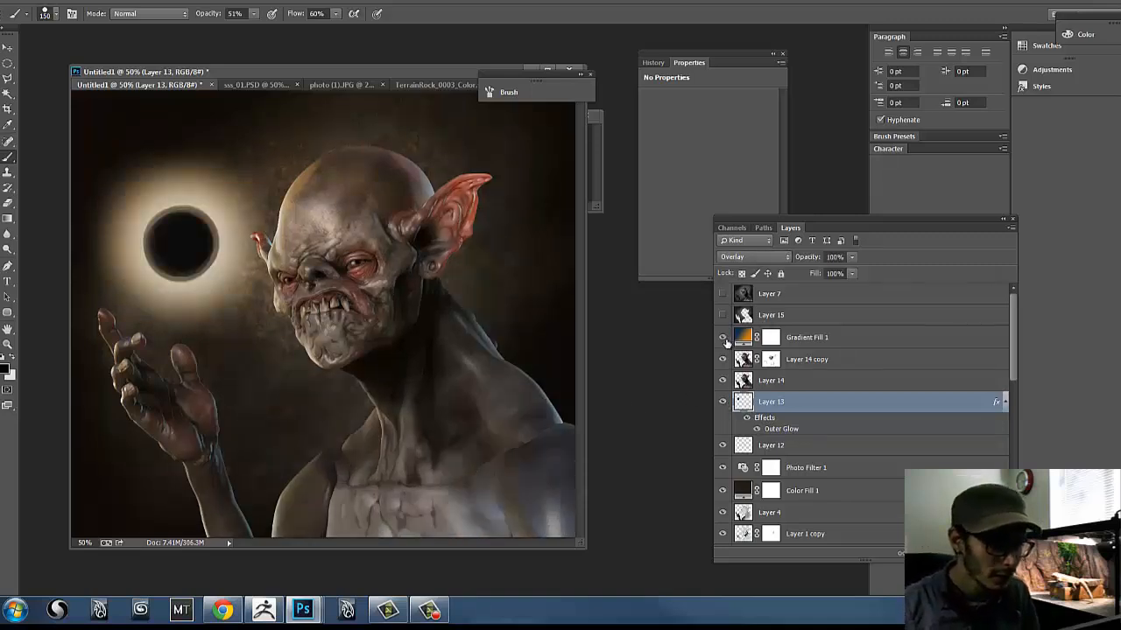
pyautogui.click(723, 359)
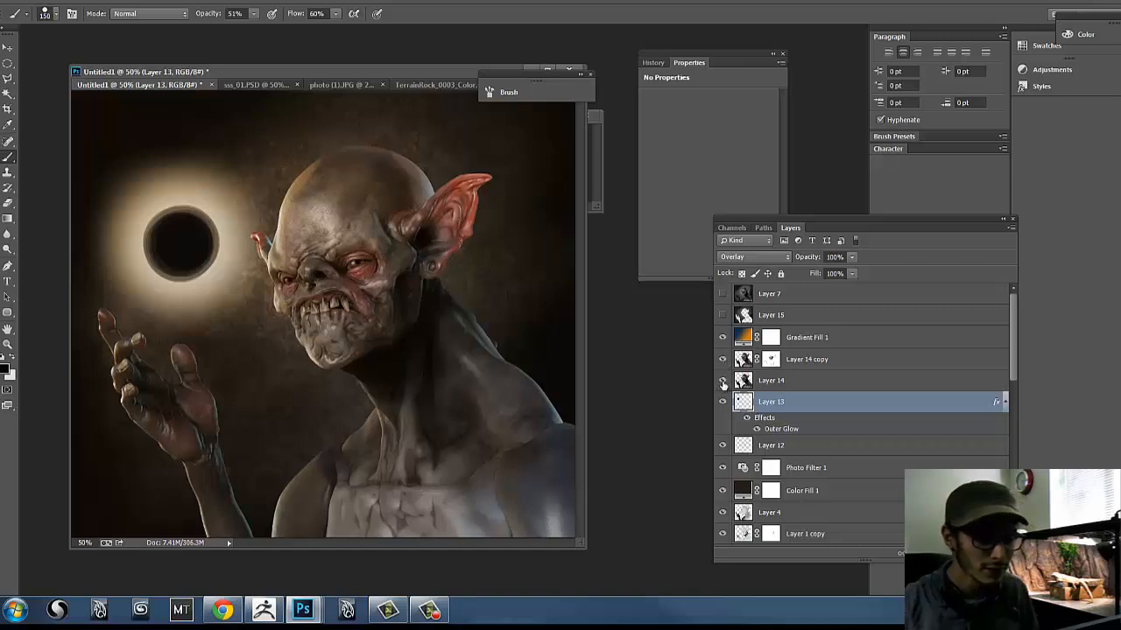
pyautogui.click(722, 359)
pyautogui.click(723, 359)
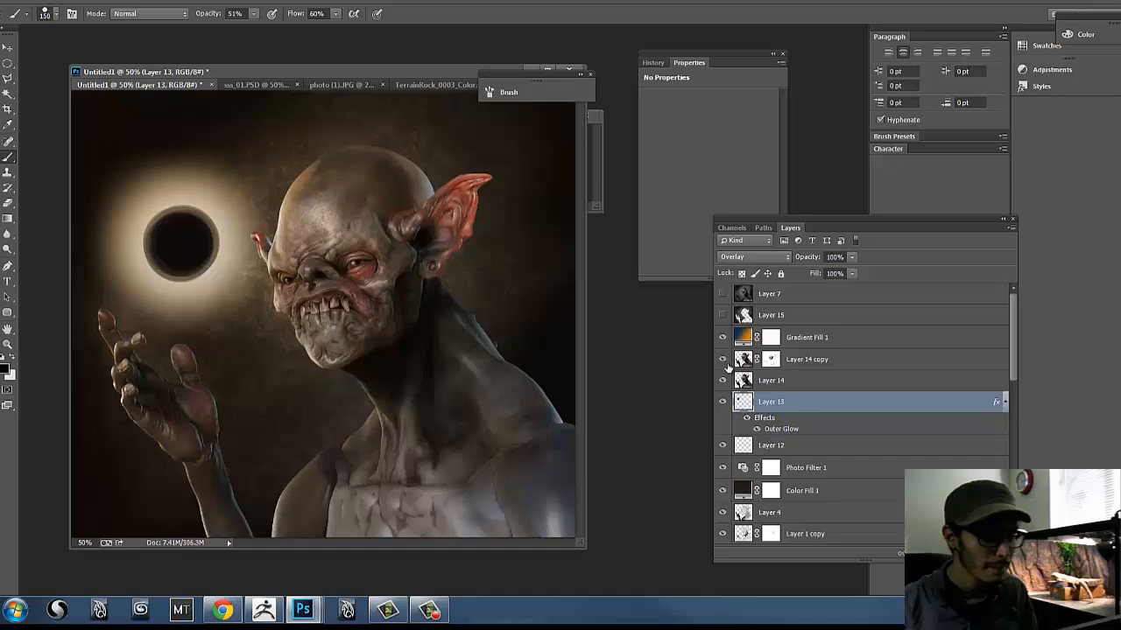
pyautogui.click(722, 381)
pyautogui.click(722, 381)
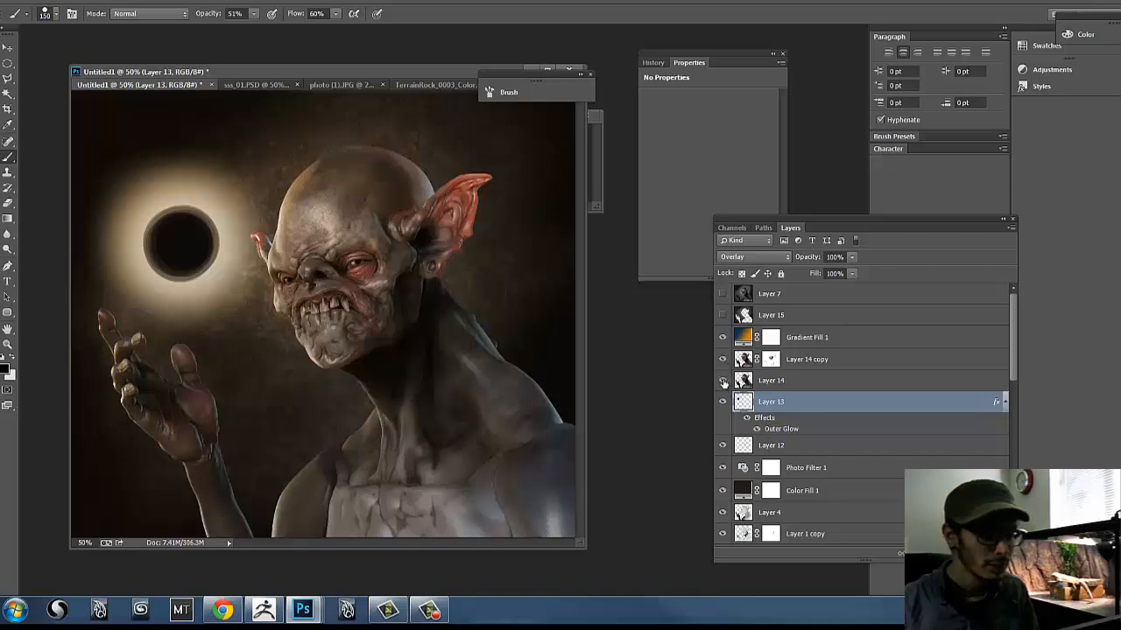
# - Review Layer 14, Layer 14 copy and Gradient Fill 1, comparing the portrait with and without the gradient
pyautogui.click(784, 381)
pyautogui.click(851, 360)
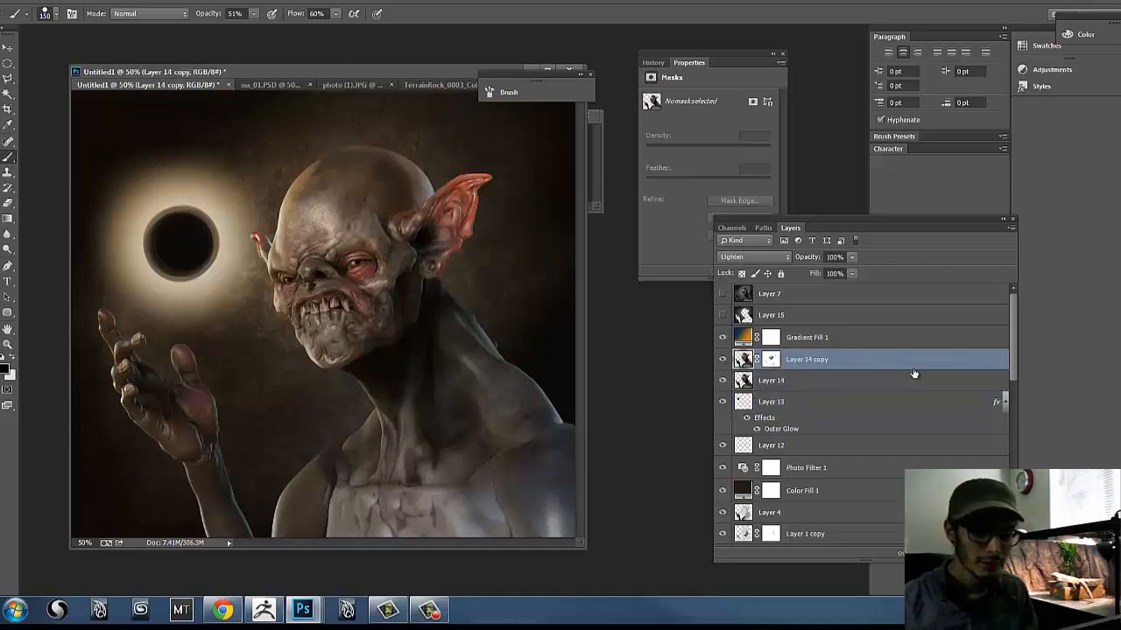
pyautogui.click(846, 376)
pyautogui.click(847, 363)
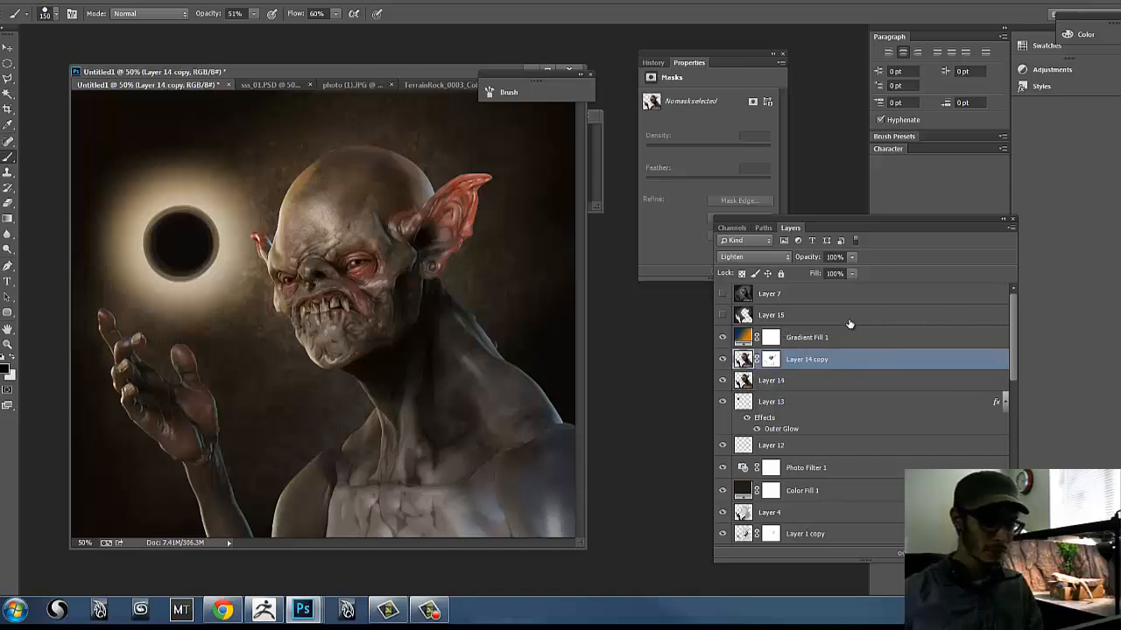
pyautogui.click(814, 339)
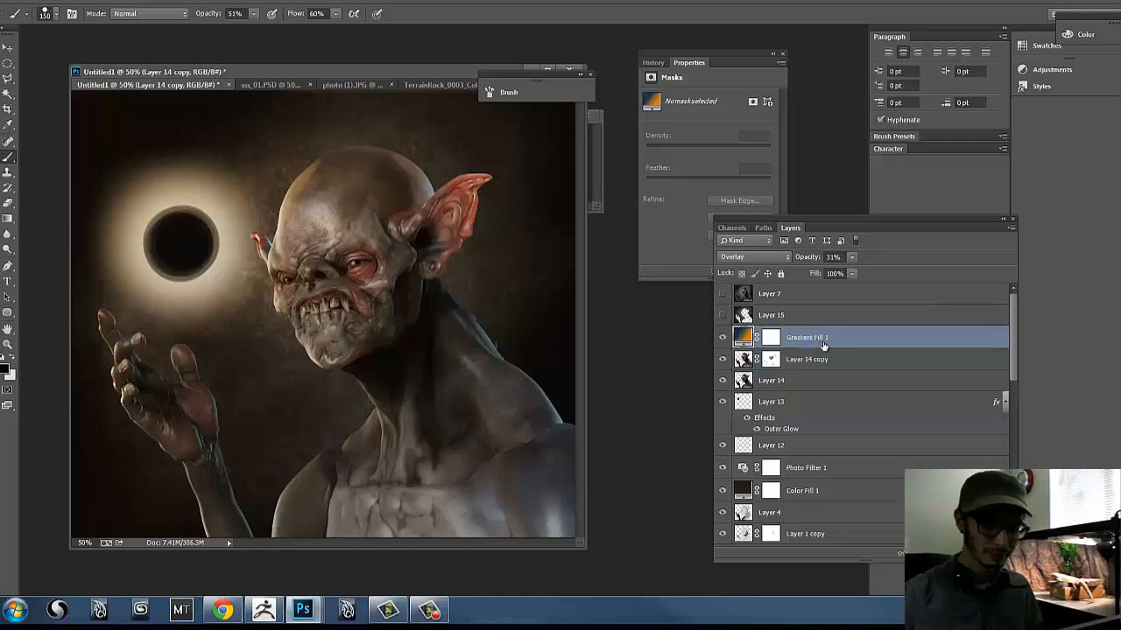
pyautogui.click(722, 339)
pyautogui.click(722, 338)
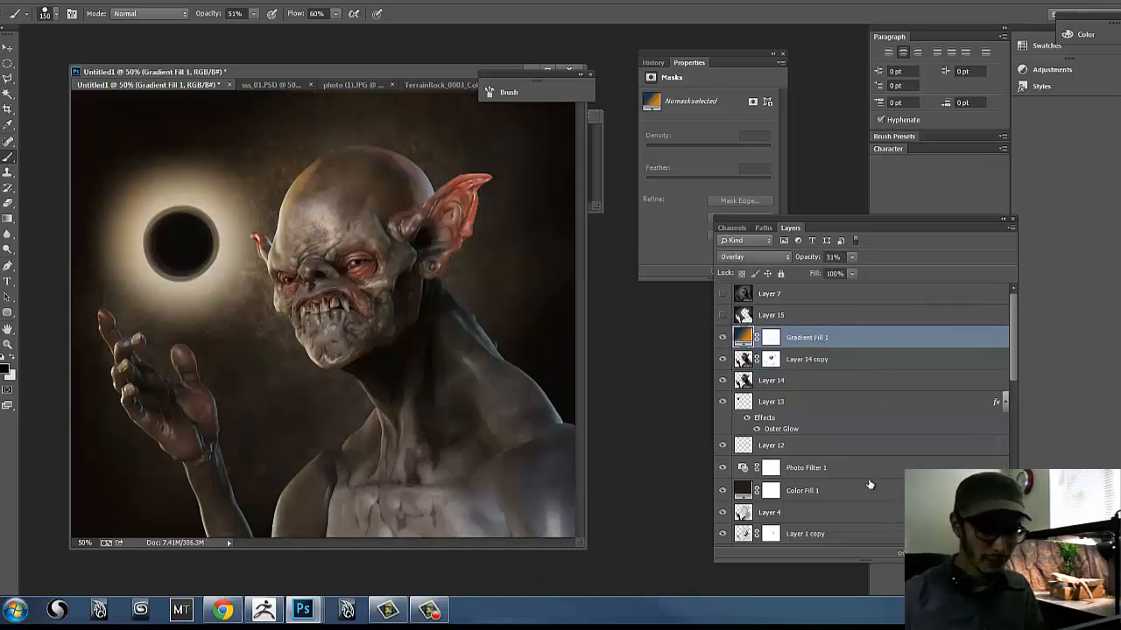
# - Try stamping all visible layers into a new layer above Gradient Fill 1, compare it, and undo the stamp
pyautogui.hotkey('ctrl', 'shift', 'alt', 'e')
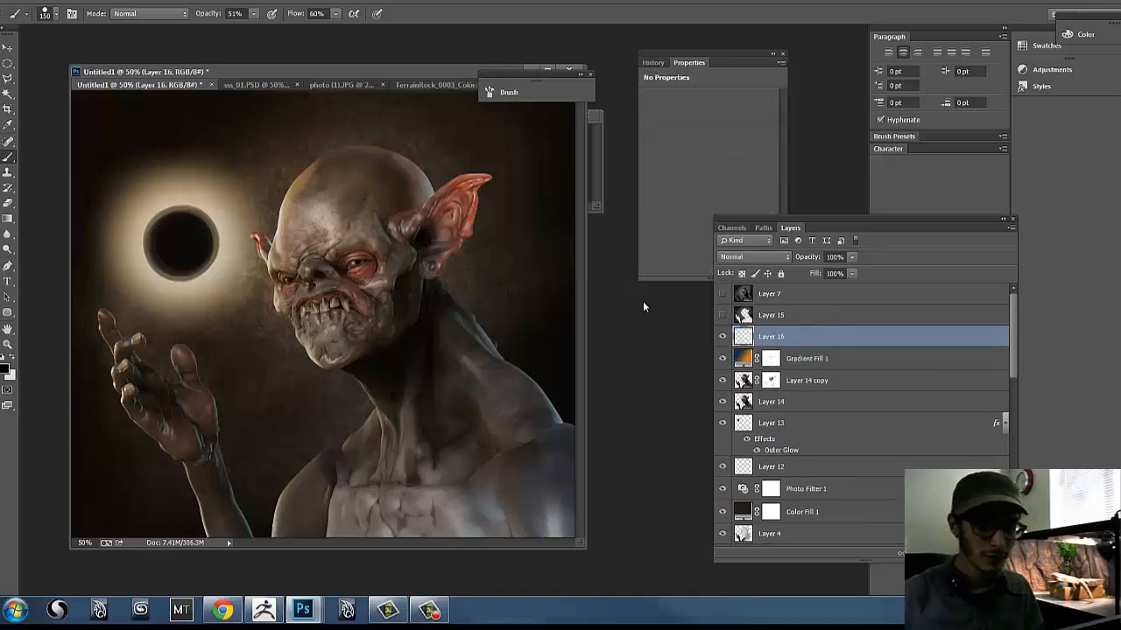
pyautogui.click(721, 338)
pyautogui.click(721, 339)
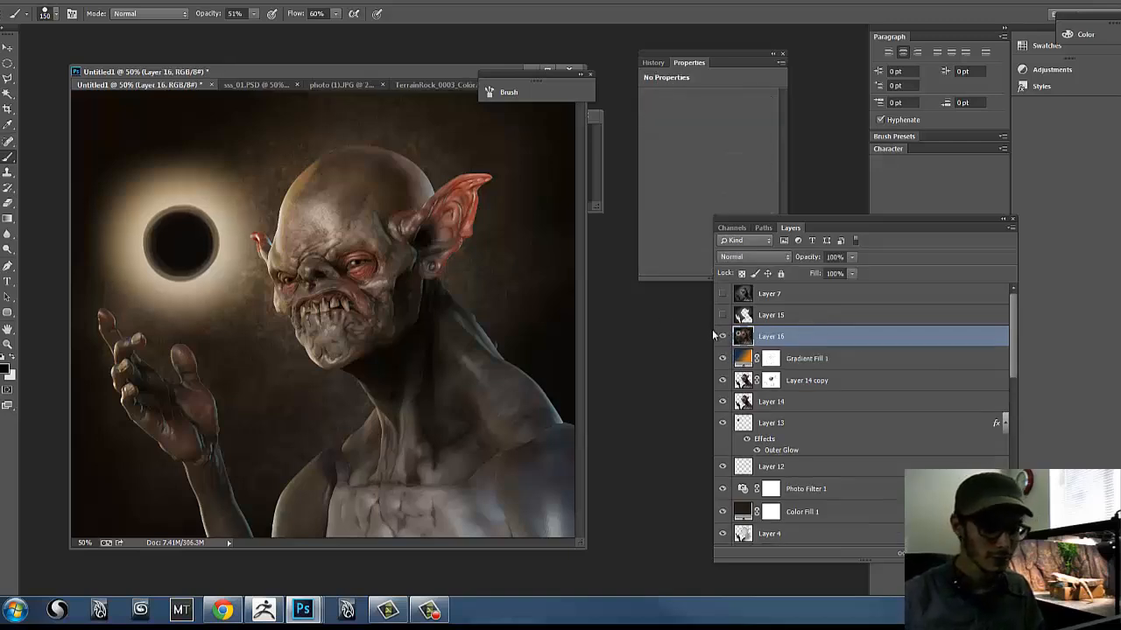
pyautogui.hotkey('ctrl', 'z')
# - Compare the composition with and without the eclipse disc on Layer 13
pyautogui.click(723, 402)
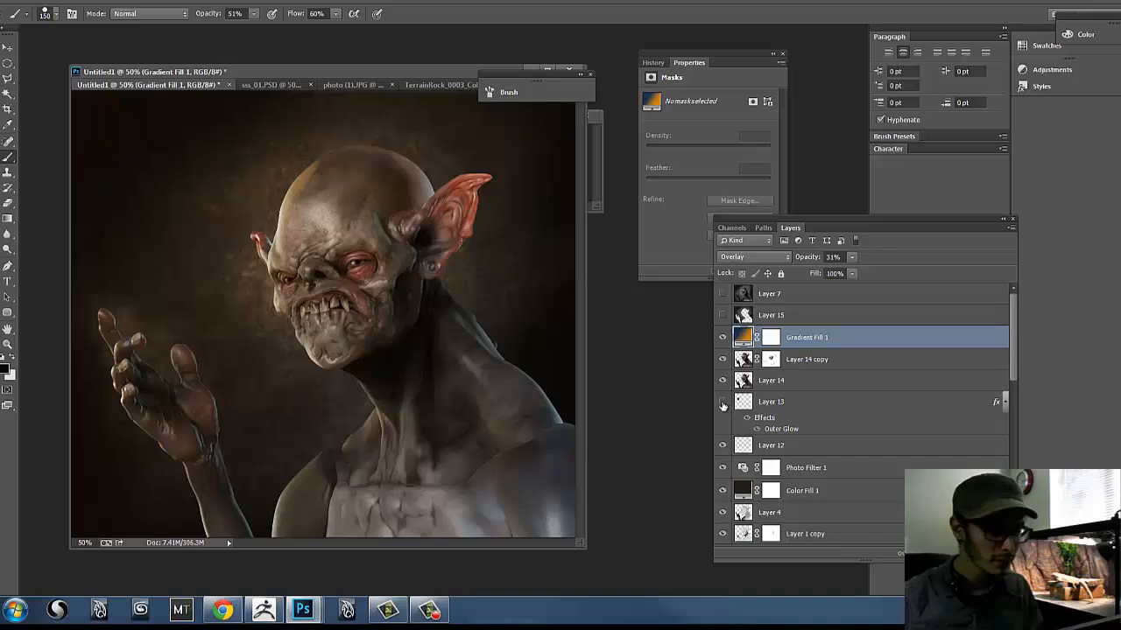
pyautogui.click(723, 402)
pyautogui.click(722, 402)
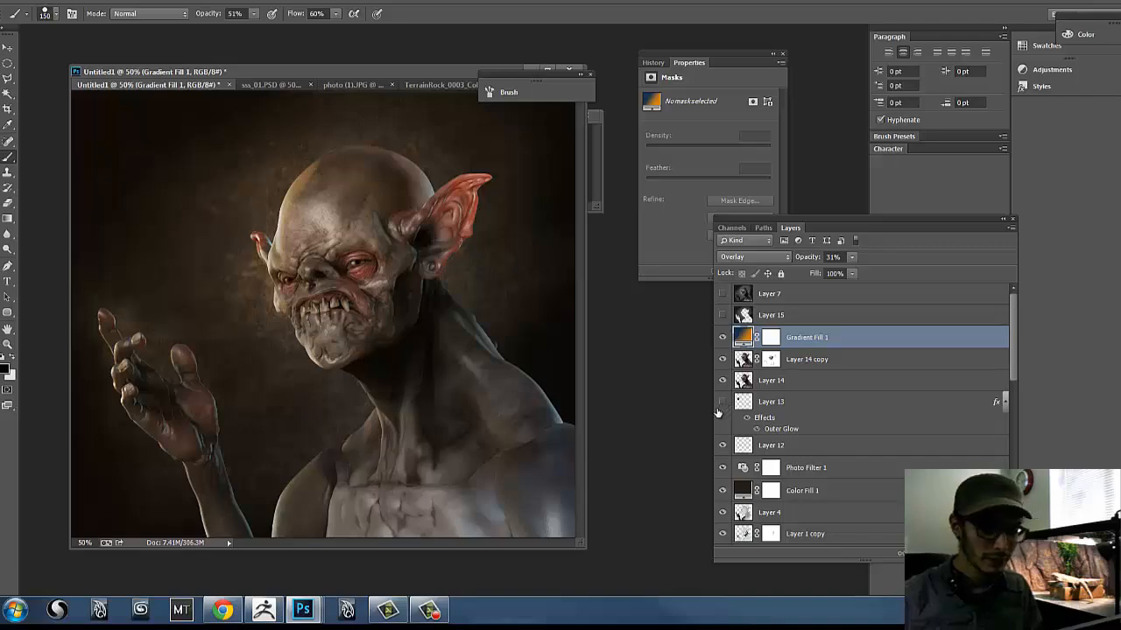
pyautogui.click(722, 402)
# - Try a Color Overlay on Layer 13's eclipse disc, test muted red and grey tones, and turn the overlay off
pyautogui.doubleClick(743, 403)
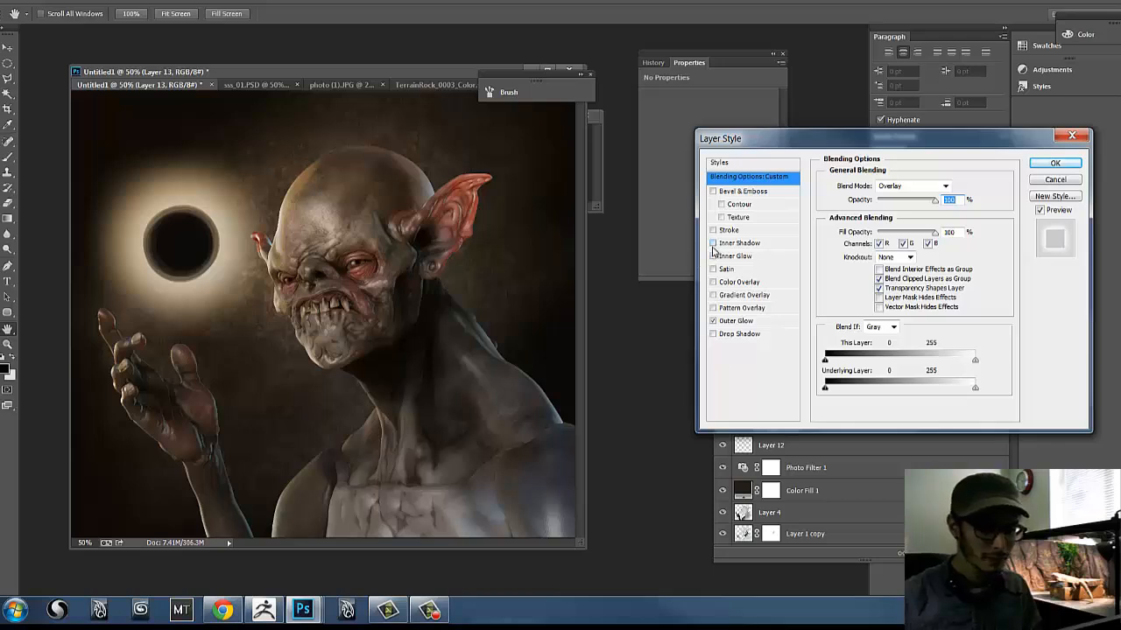
pyautogui.click(740, 282)
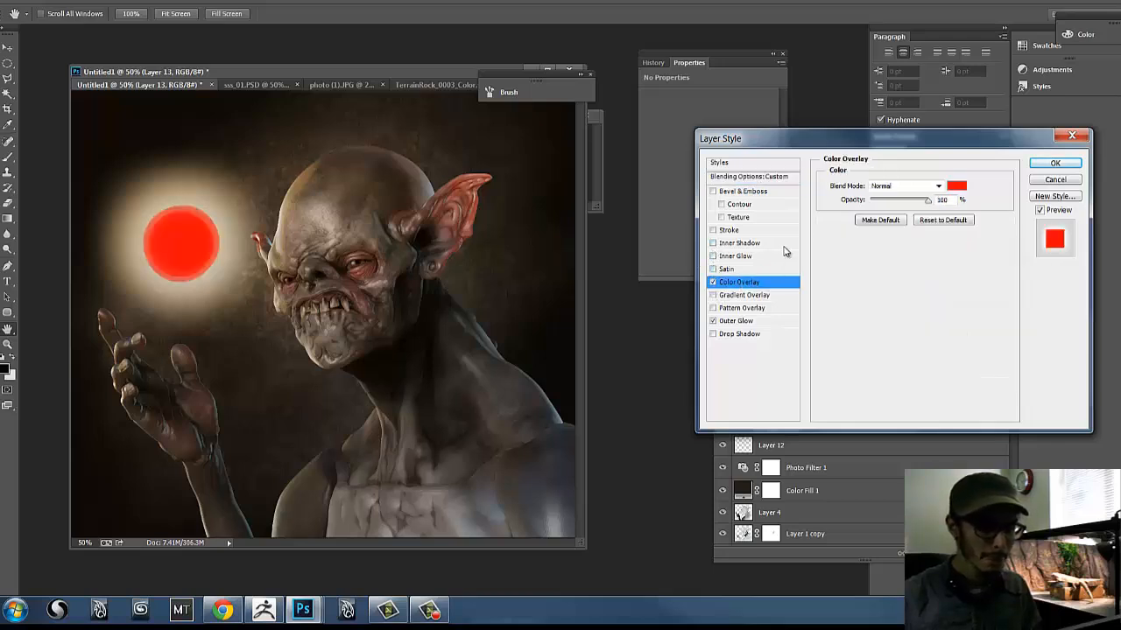
pyautogui.click(956, 186)
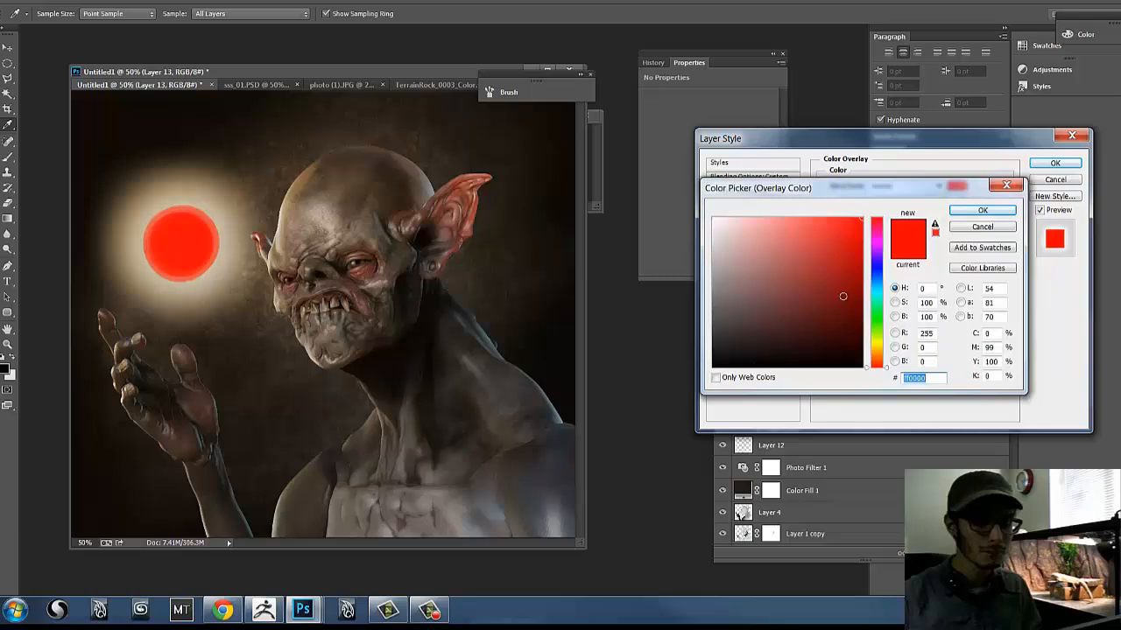
pyautogui.click(837, 316)
pyautogui.click(756, 288)
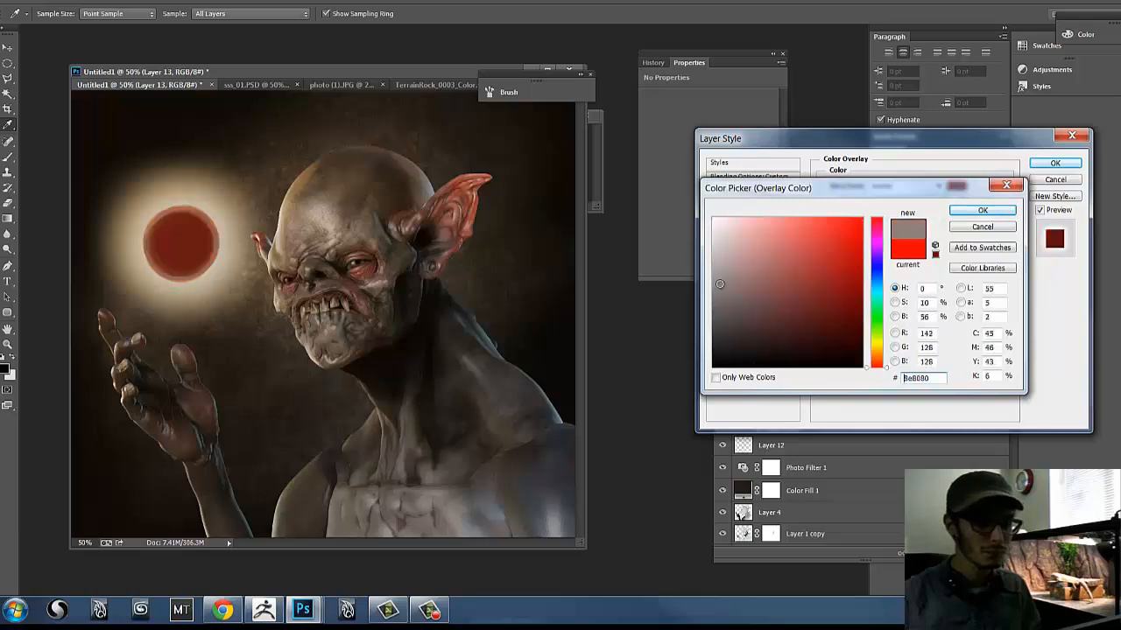
pyautogui.click(983, 227)
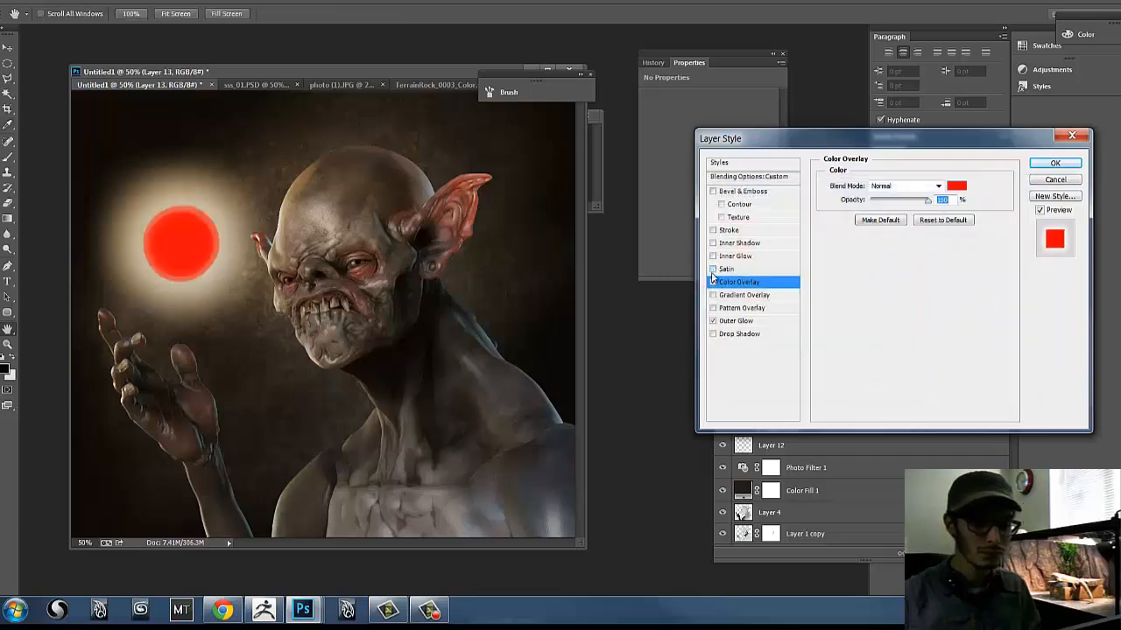
pyautogui.click(713, 281)
# - Enable Bevel & Emboss and Inner Shadow for the disc and give it a grey #969696 Color Overlay
pyautogui.click(712, 191)
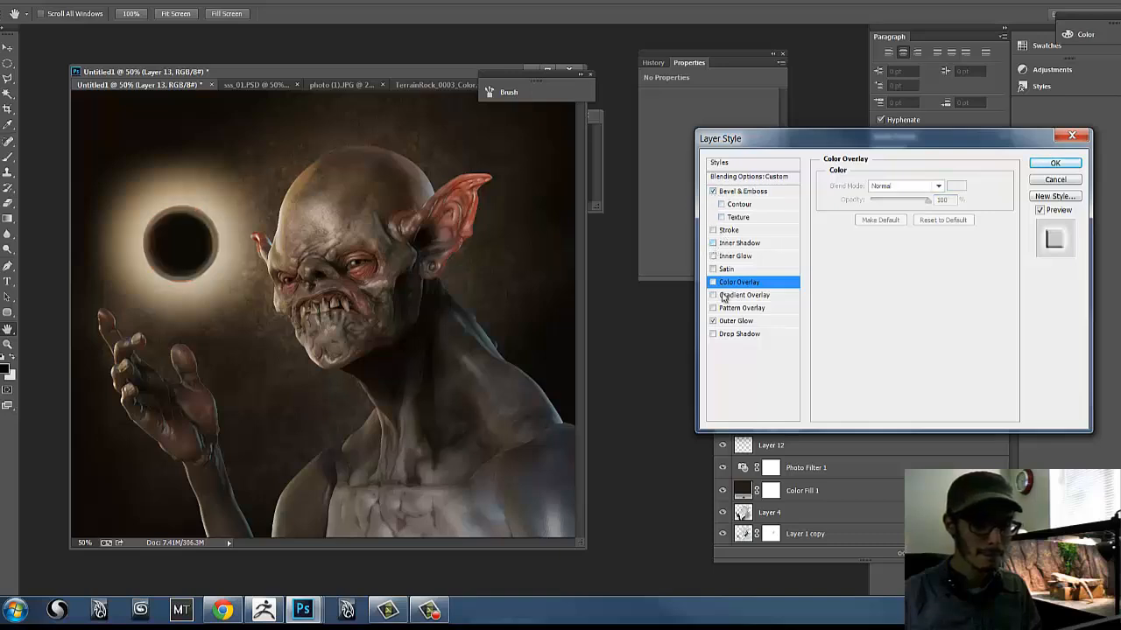
pyautogui.click(745, 245)
pyautogui.click(713, 282)
pyautogui.click(740, 282)
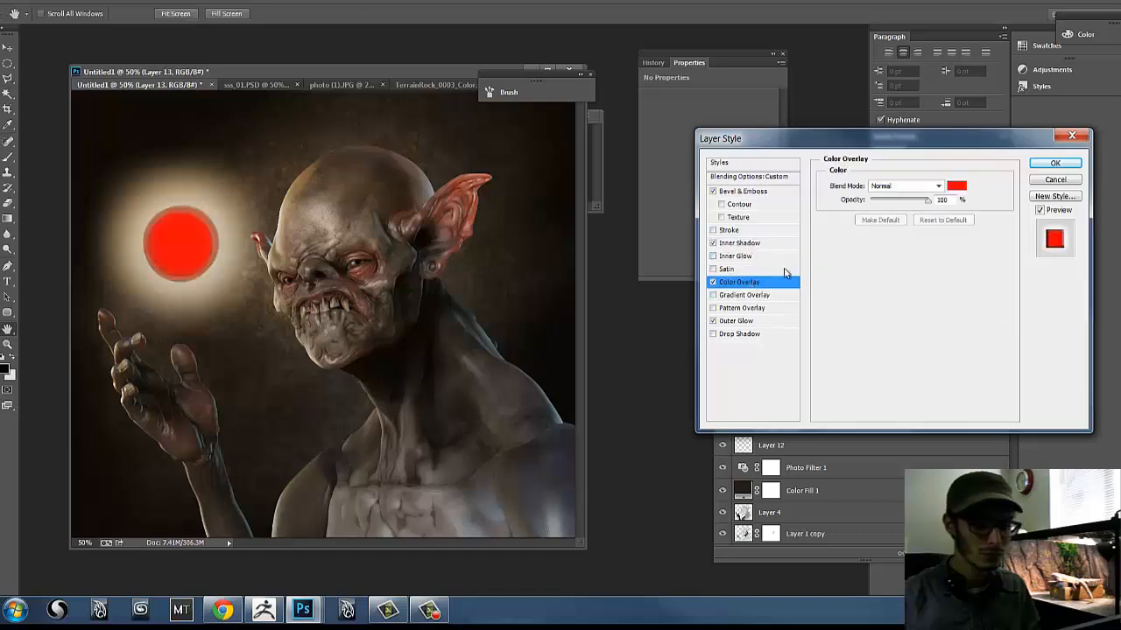
pyautogui.click(958, 188)
pyautogui.moveTo(795, 220); pyautogui.dragTo(683, 280)
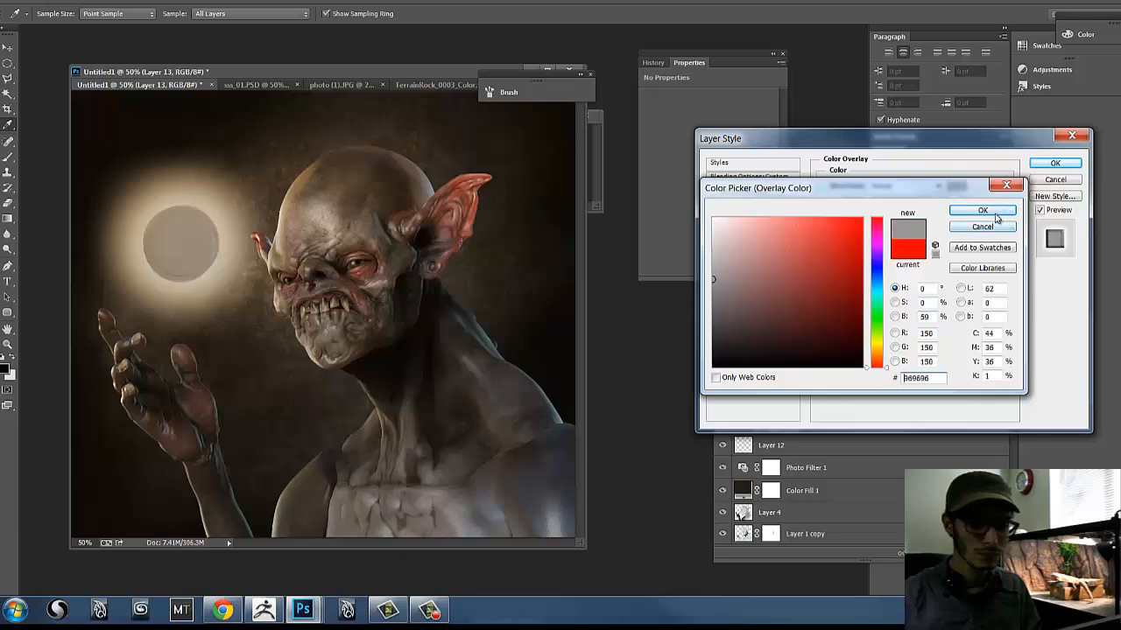
pyautogui.click(996, 215)
# - Set the disc's Inner Shadow to angle -63°, distance 63 px and size 65 px, and enable Pattern Overlay
pyautogui.click(740, 243)
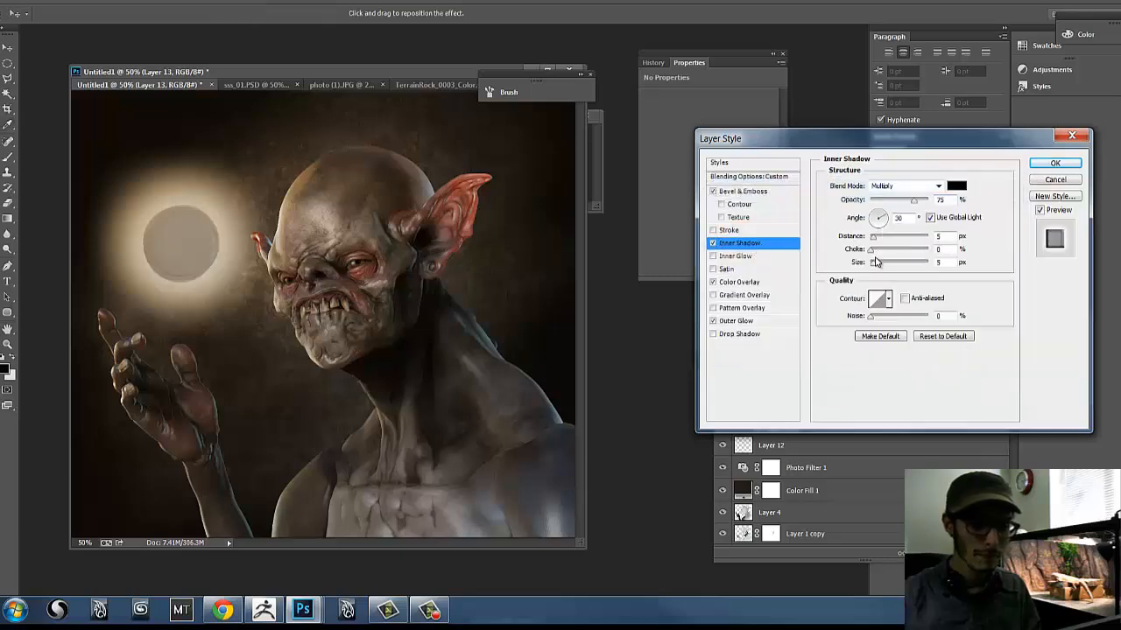
pyautogui.moveTo(886, 264); pyautogui.dragTo(895, 264)
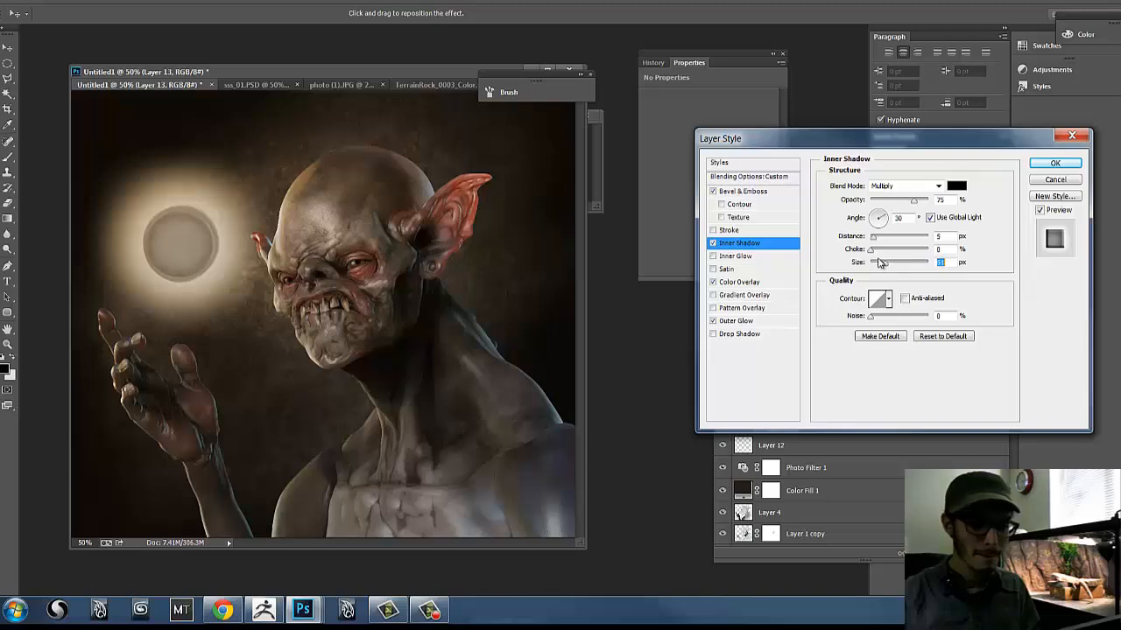
pyautogui.click(876, 217)
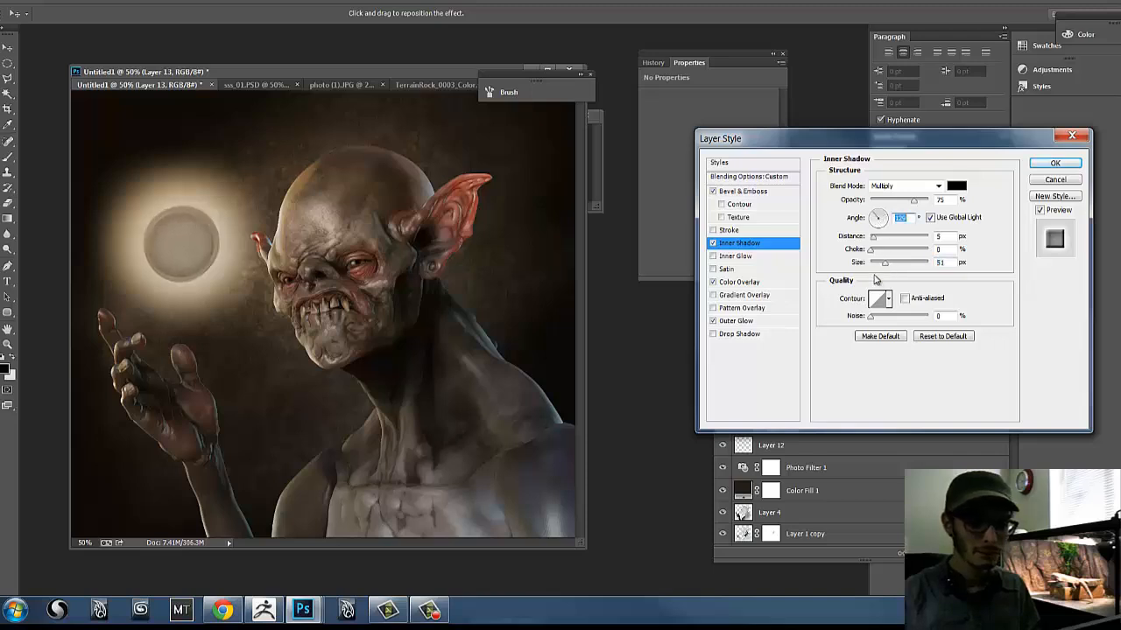
pyautogui.moveTo(873, 253); pyautogui.dragTo(903, 245)
pyautogui.click(882, 225)
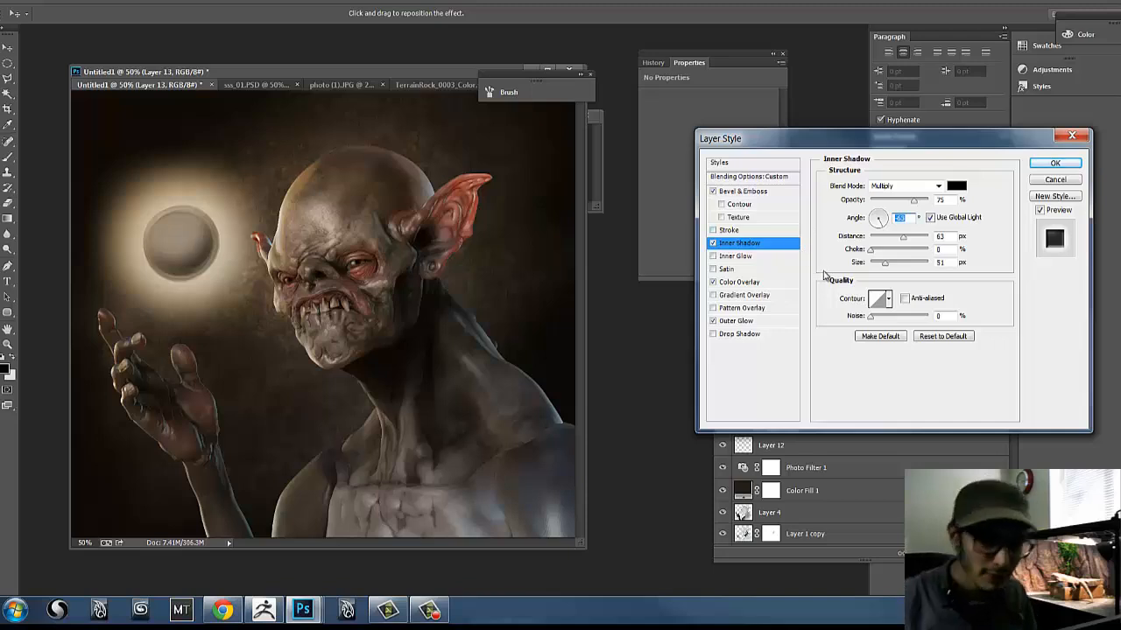
pyautogui.moveTo(893, 268)
pyautogui.mouseDown()
pyautogui.moveTo(907, 268)
pyautogui.moveTo(896, 269)
pyautogui.mouseUp()
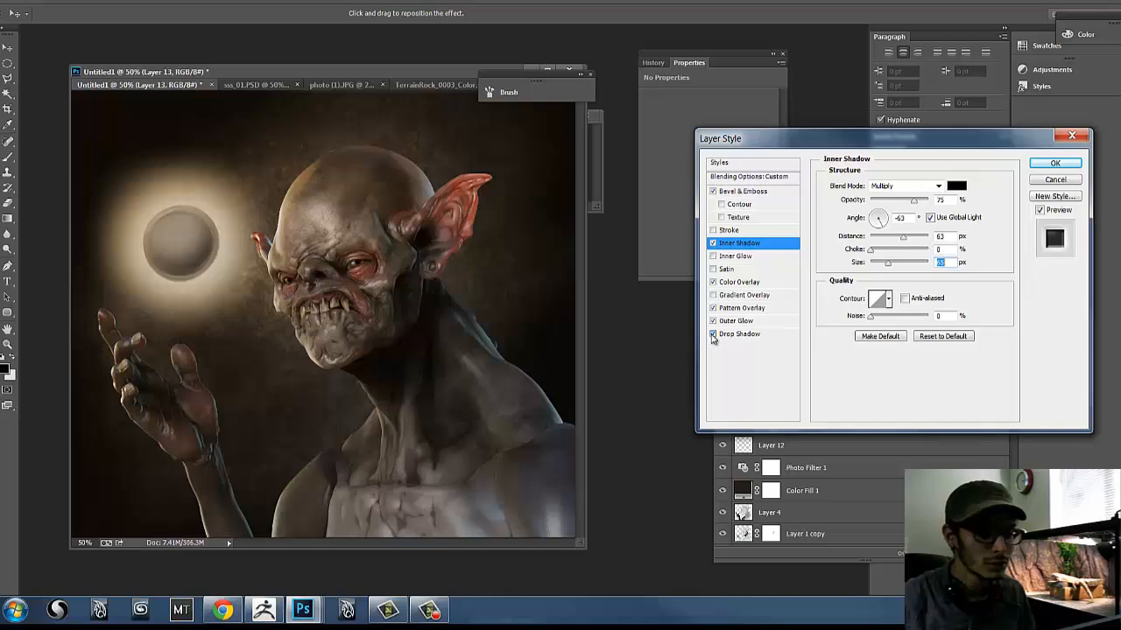
# - Tighten the disc's Inner Shadow to a distance of about 45 px and a size of 13 px
pyautogui.click(744, 283)
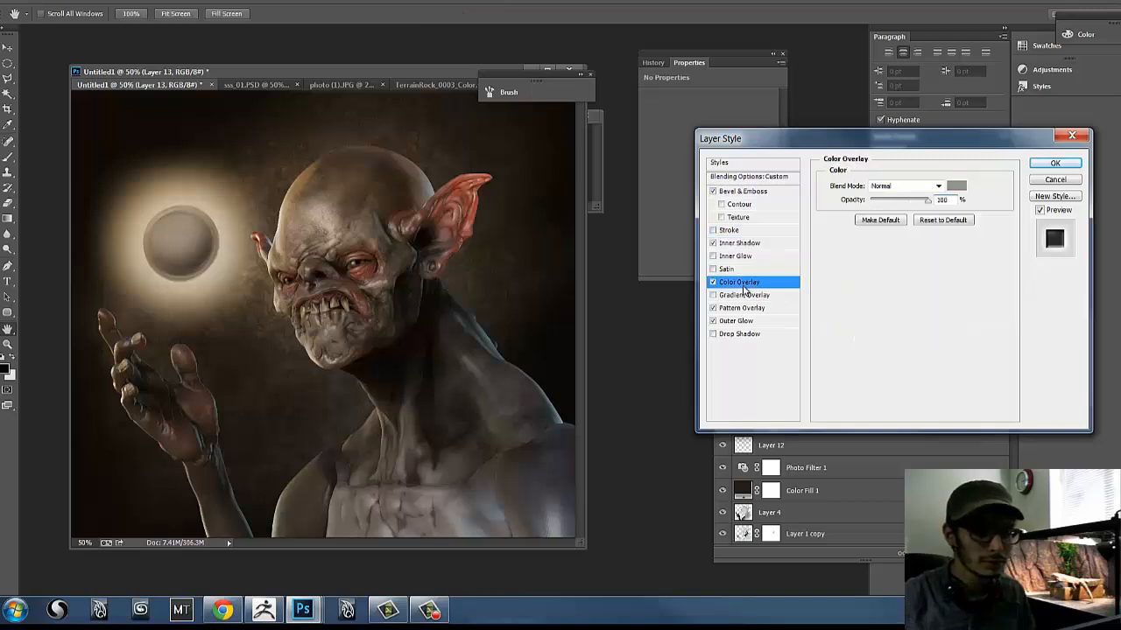
pyautogui.click(731, 243)
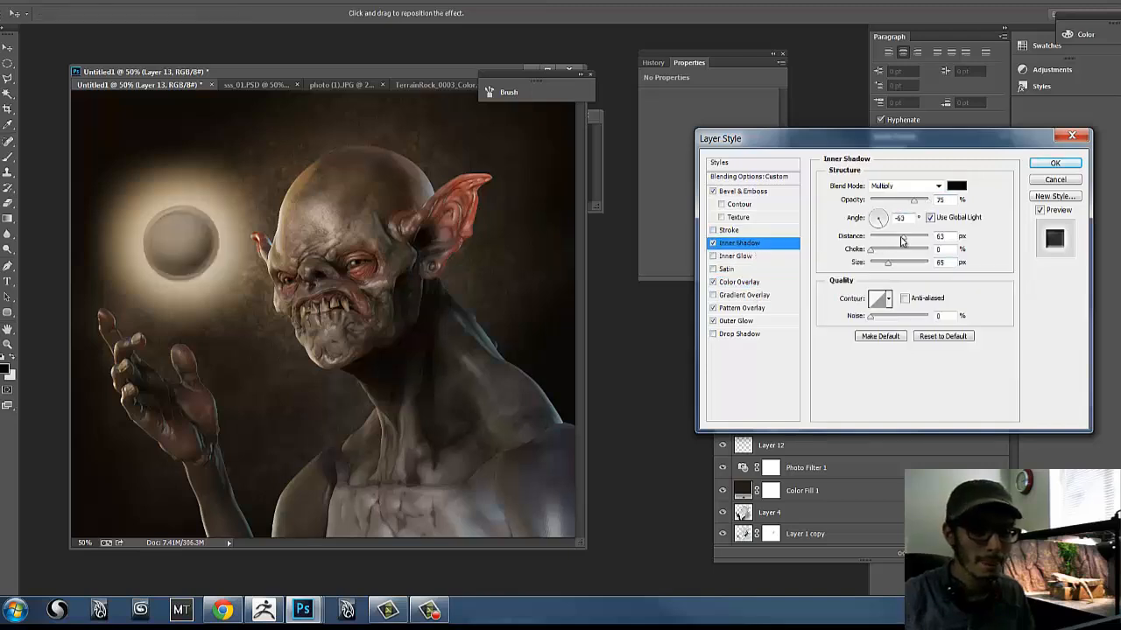
pyautogui.moveTo(901, 241); pyautogui.dragTo(885, 266)
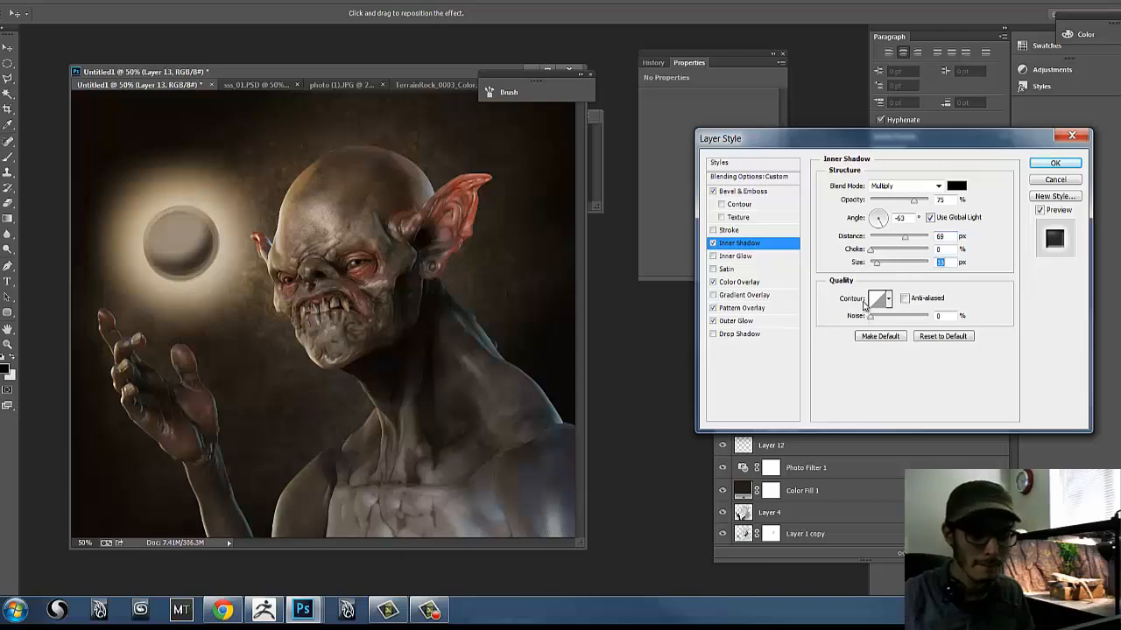
pyautogui.moveTo(905, 242); pyautogui.dragTo(896, 240)
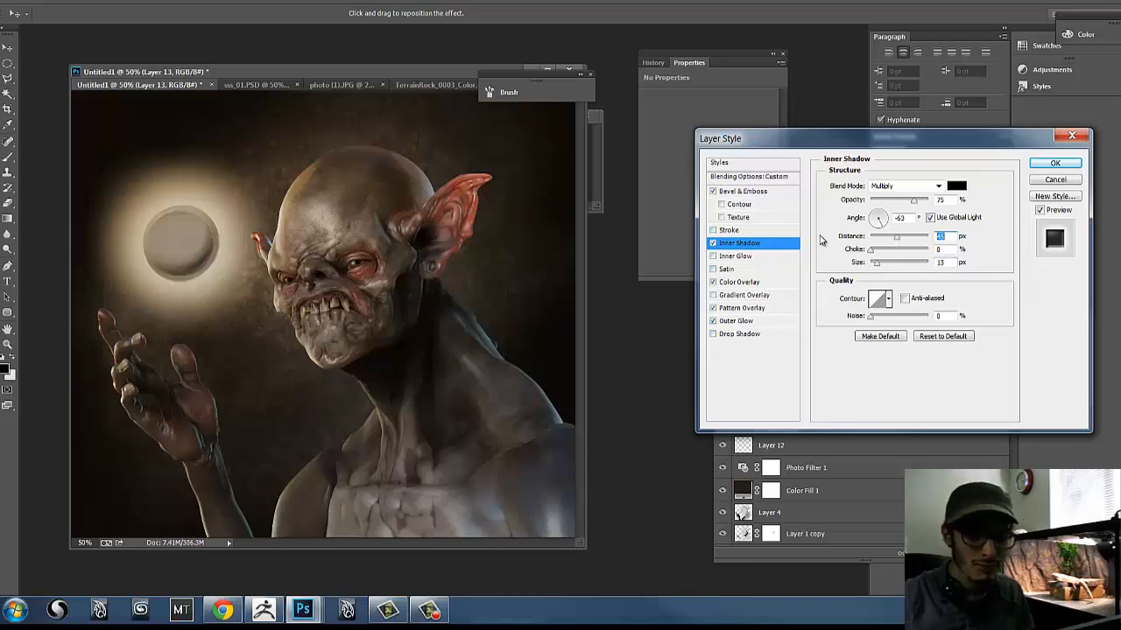
# - Add an Inner Glow to the disc with a size of 84 px and a slight choke
pyautogui.click(714, 257)
pyautogui.click(740, 256)
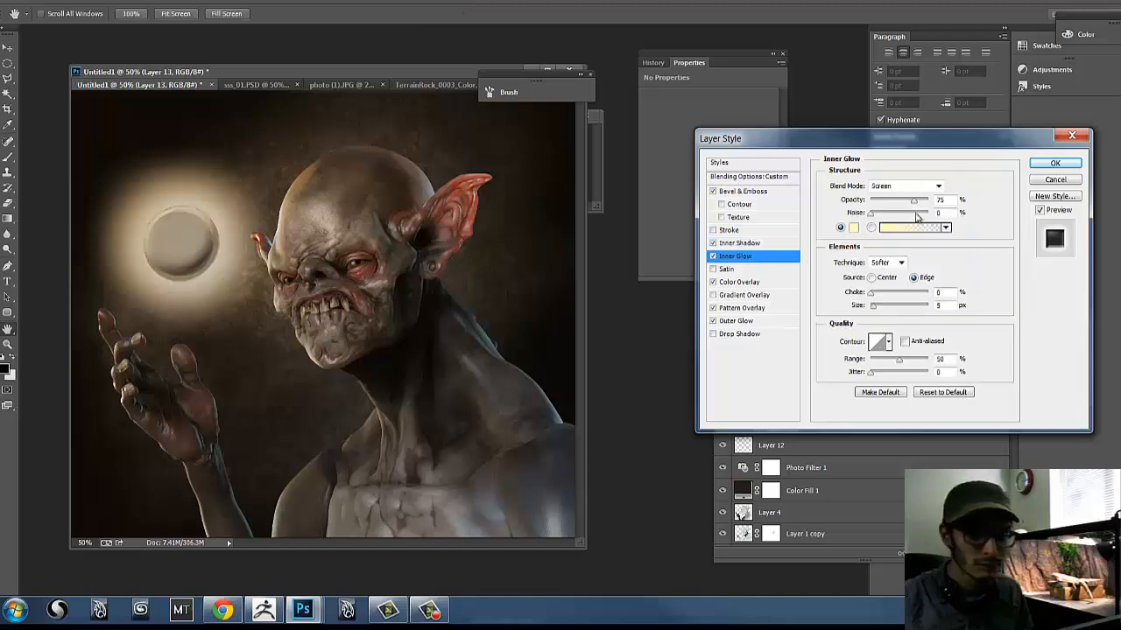
pyautogui.moveTo(879, 312); pyautogui.dragTo(895, 312)
pyautogui.click(879, 297)
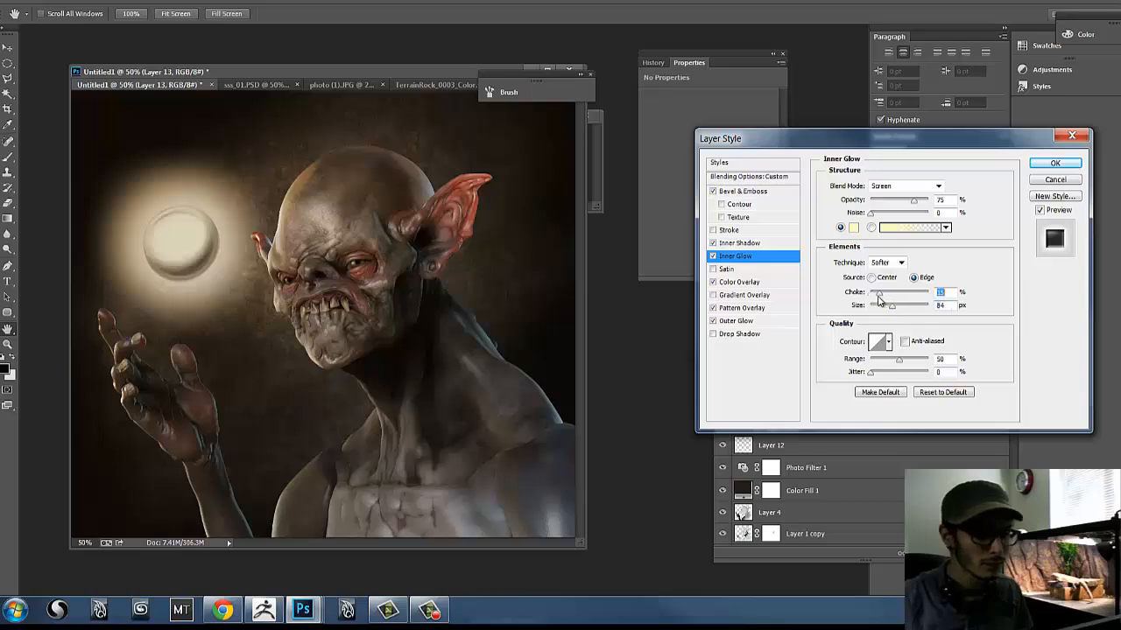
# - Sample a beige Inner Glow color from the halo around the disc and set size 109 px and opacity 95%
pyautogui.click(853, 228)
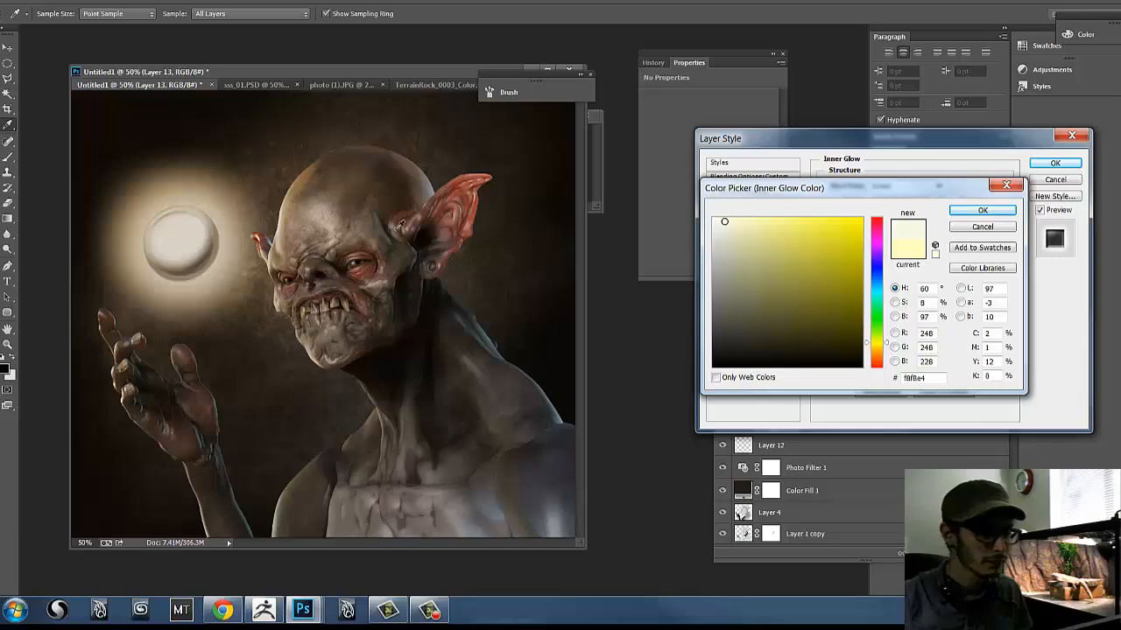
pyautogui.click(219, 236)
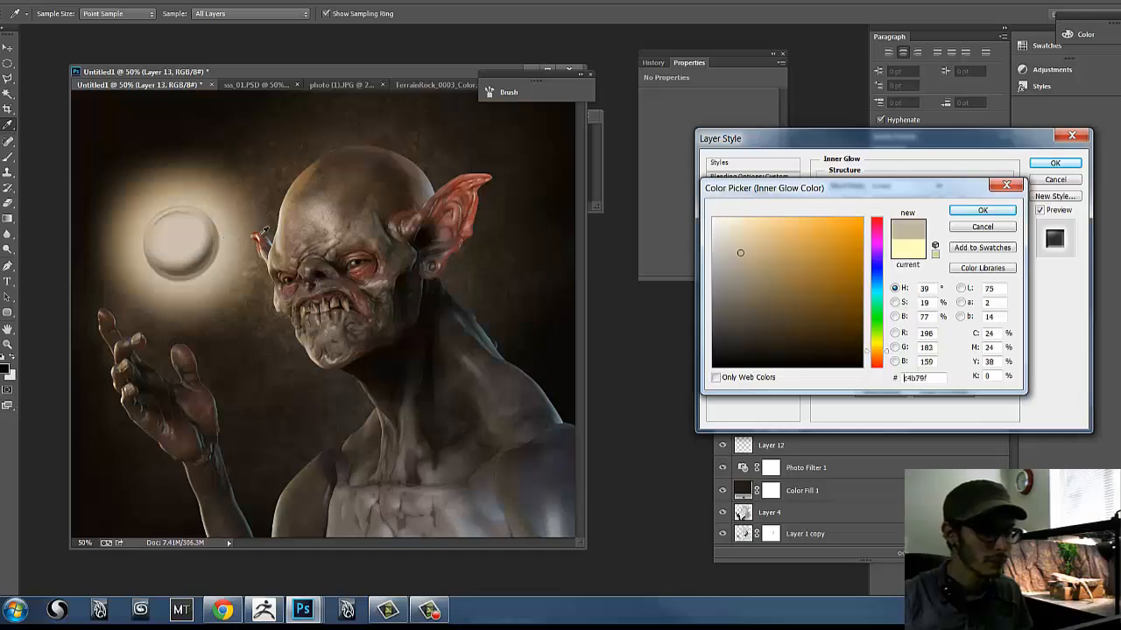
pyautogui.click(976, 211)
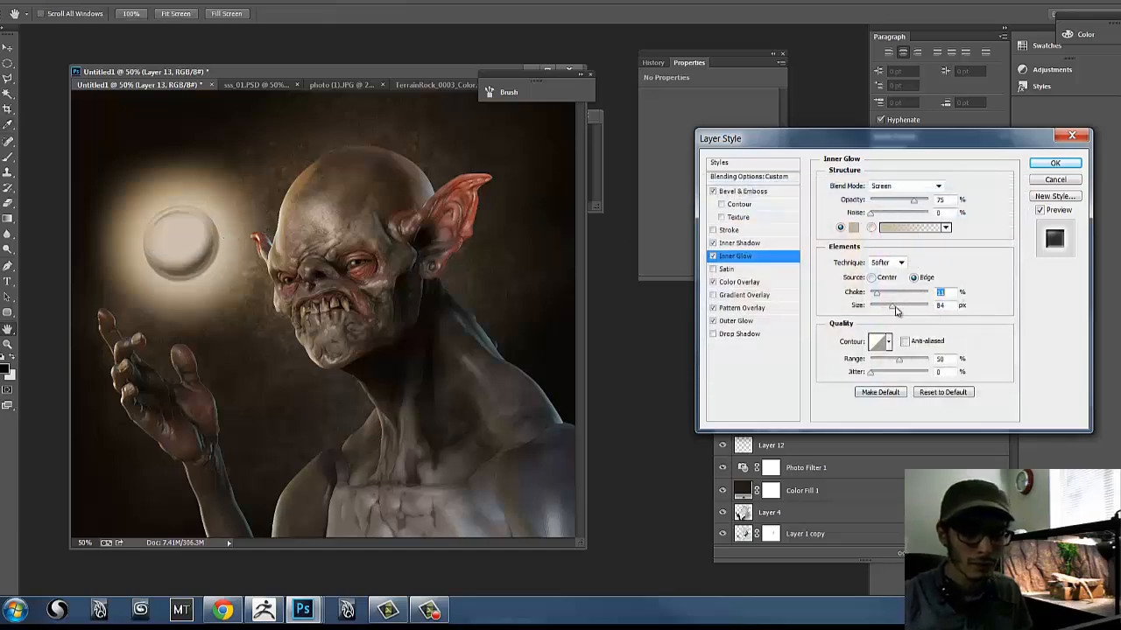
pyautogui.moveTo(893, 306); pyautogui.dragTo(899, 307)
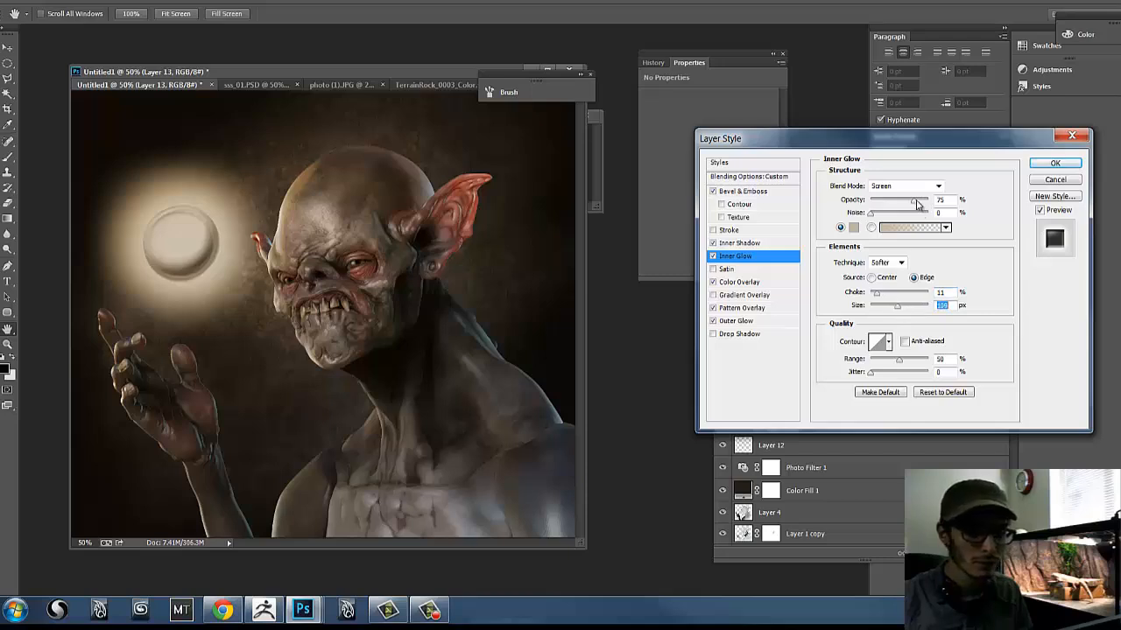
pyautogui.moveTo(917, 203); pyautogui.dragTo(930, 203)
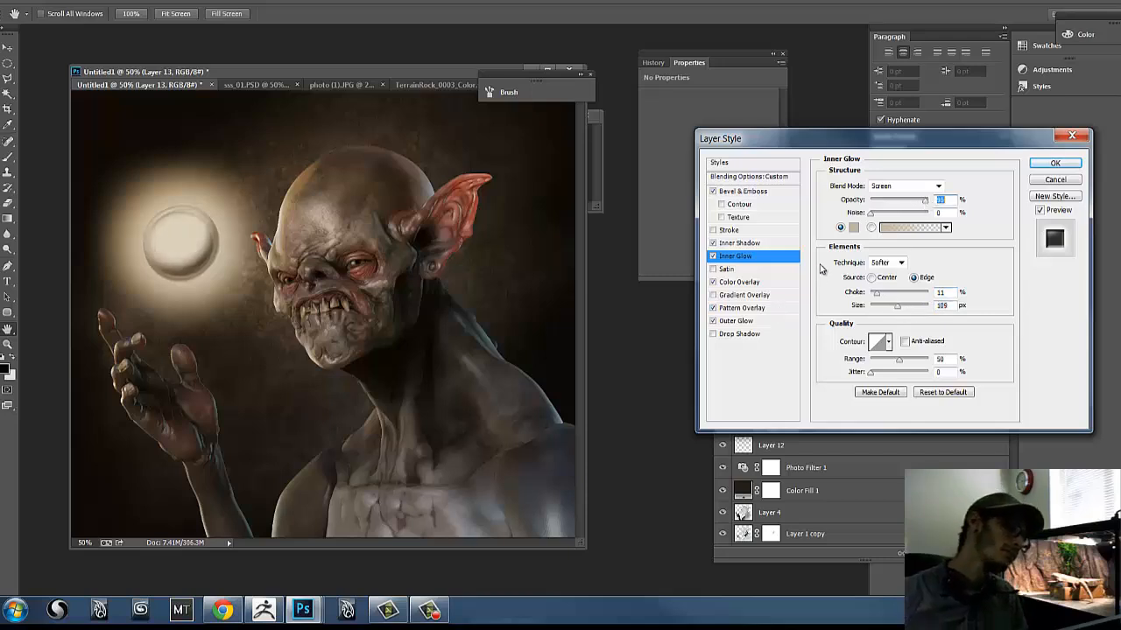
# - Compare the Center and Edge glow sources, keep Edge with a gradient and a size of about 79 px, and apply the layer style
pyautogui.click(881, 280)
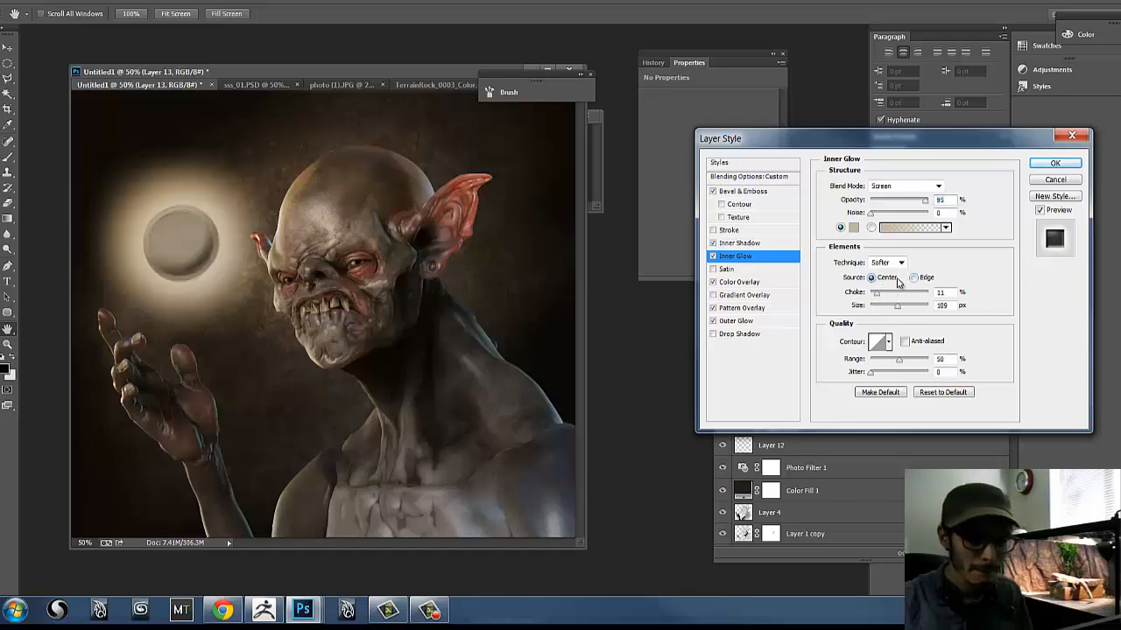
pyautogui.click(914, 278)
pyautogui.moveTo(900, 307); pyautogui.dragTo(886, 307)
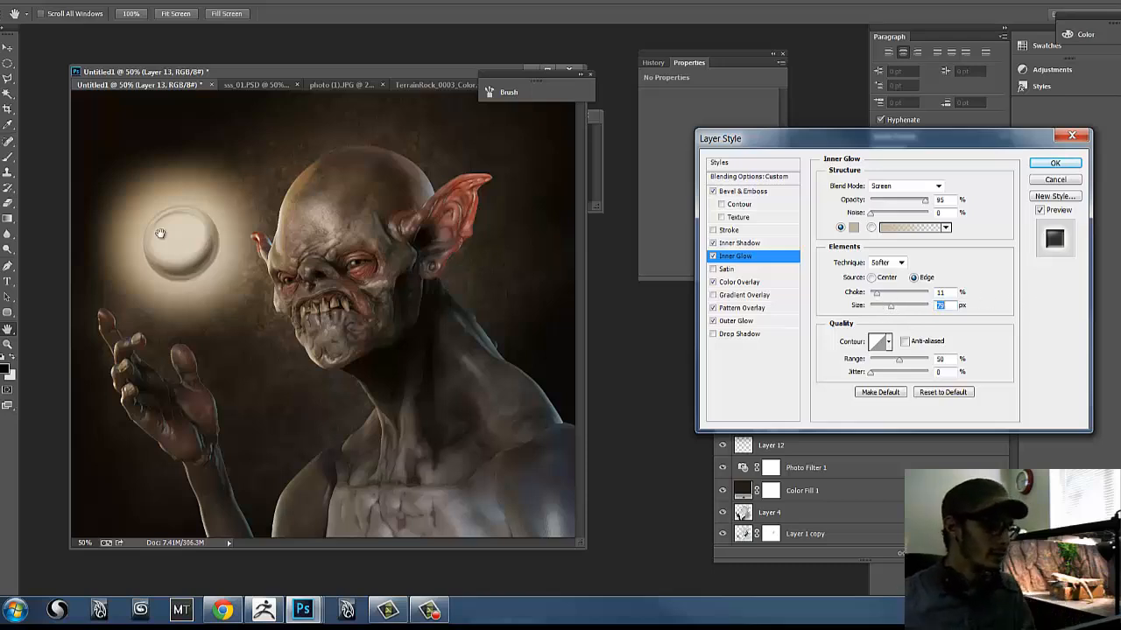
pyautogui.click(713, 231)
pyautogui.click(714, 231)
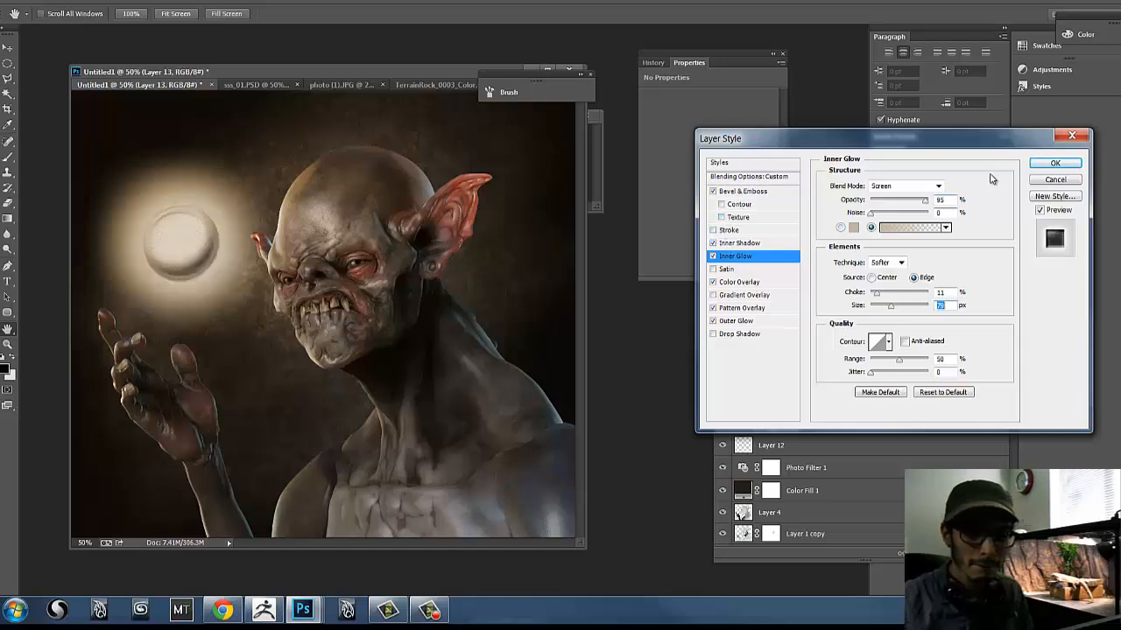
pyautogui.click(1055, 162)
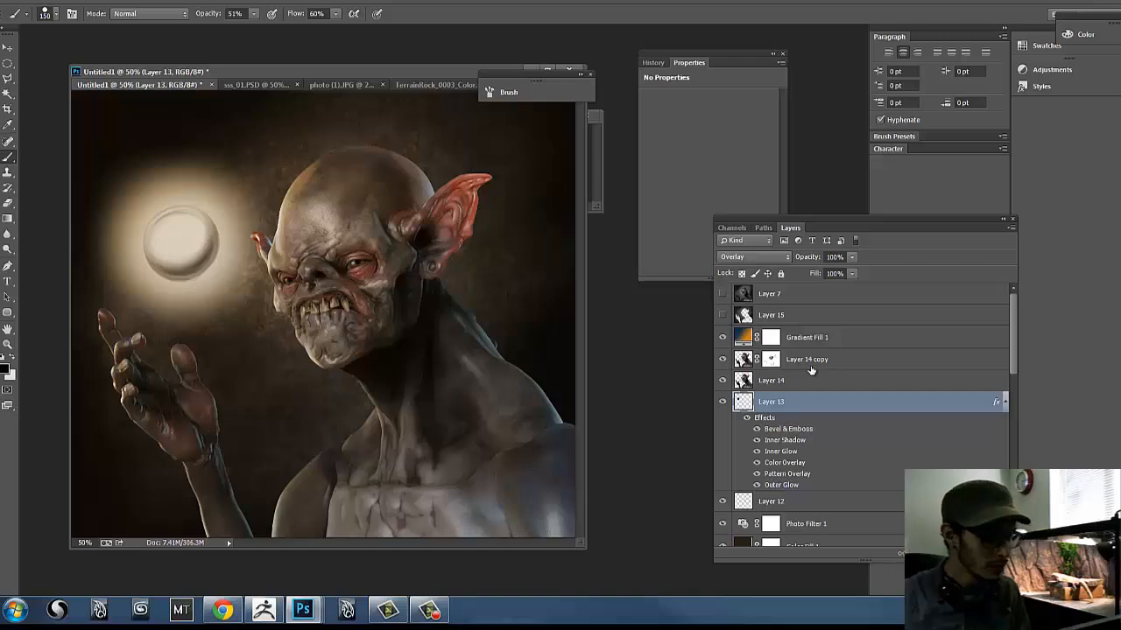
pyautogui.hotkey('ctrl', 'a')
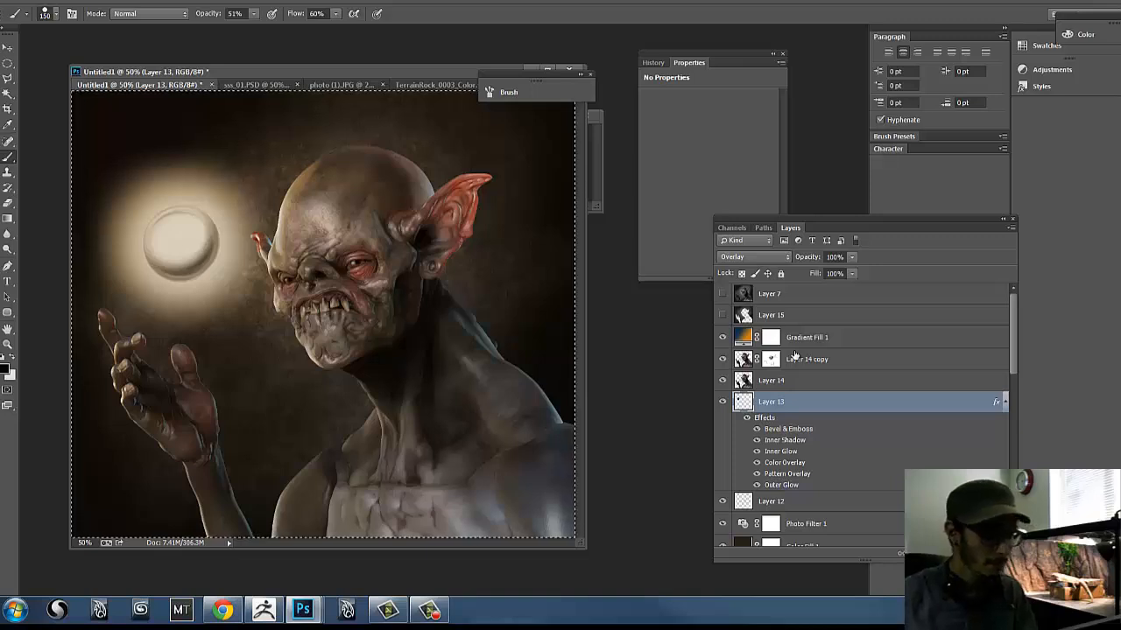
pyautogui.click(850, 361)
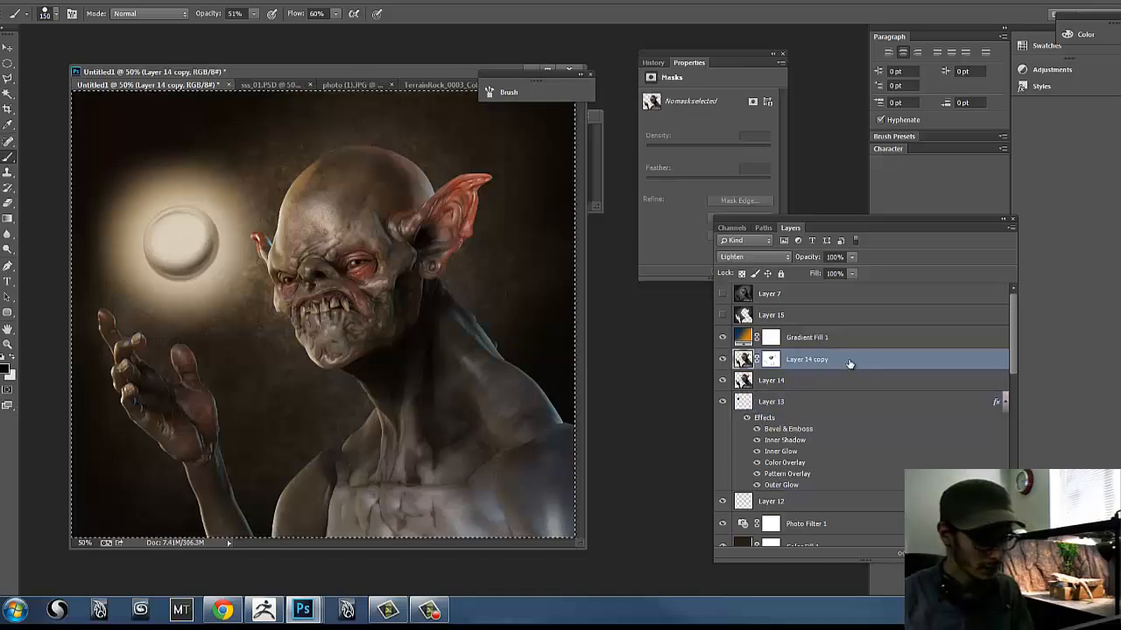
pyautogui.hotkey('ctrl', 'd')
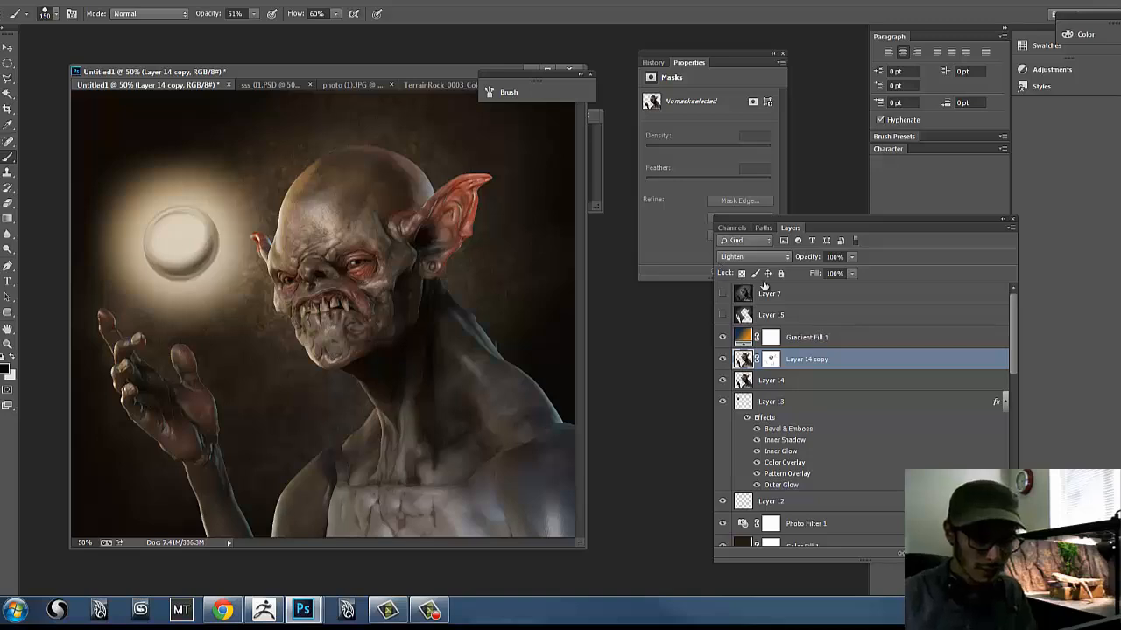
# - Stamp all visible layers into a new layer above Gradient Fill 1, select the whole canvas, and hide the stamped layer
pyautogui.click(902, 337)
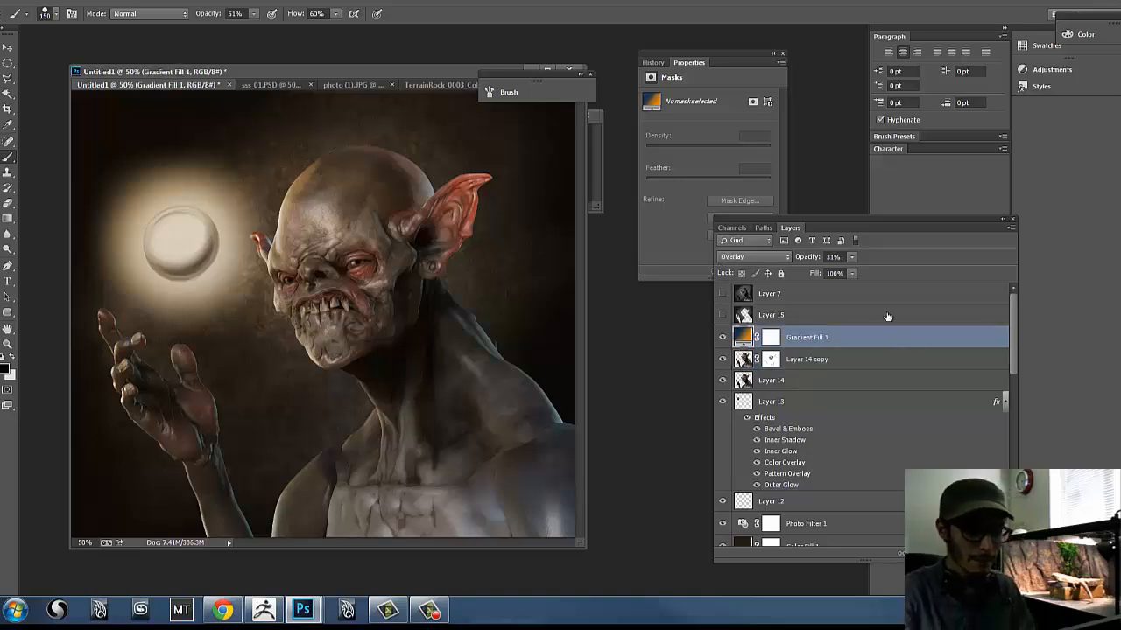
pyautogui.hotkey('ctrl', 'shift', 'alt', 'n')
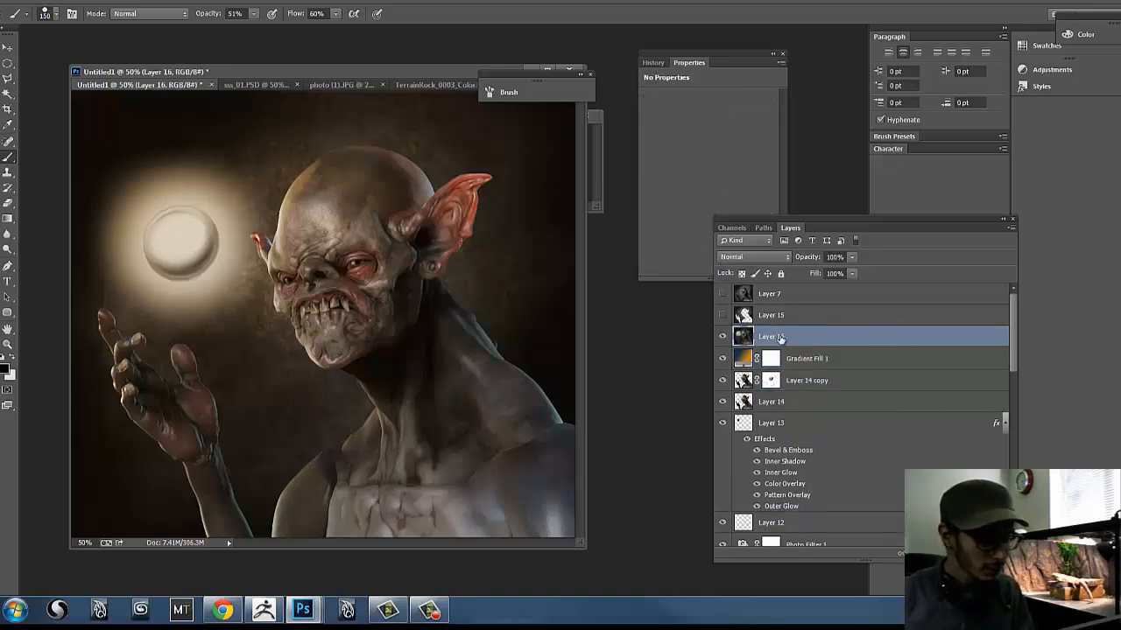
pyautogui.hotkey('ctrl', 'a')
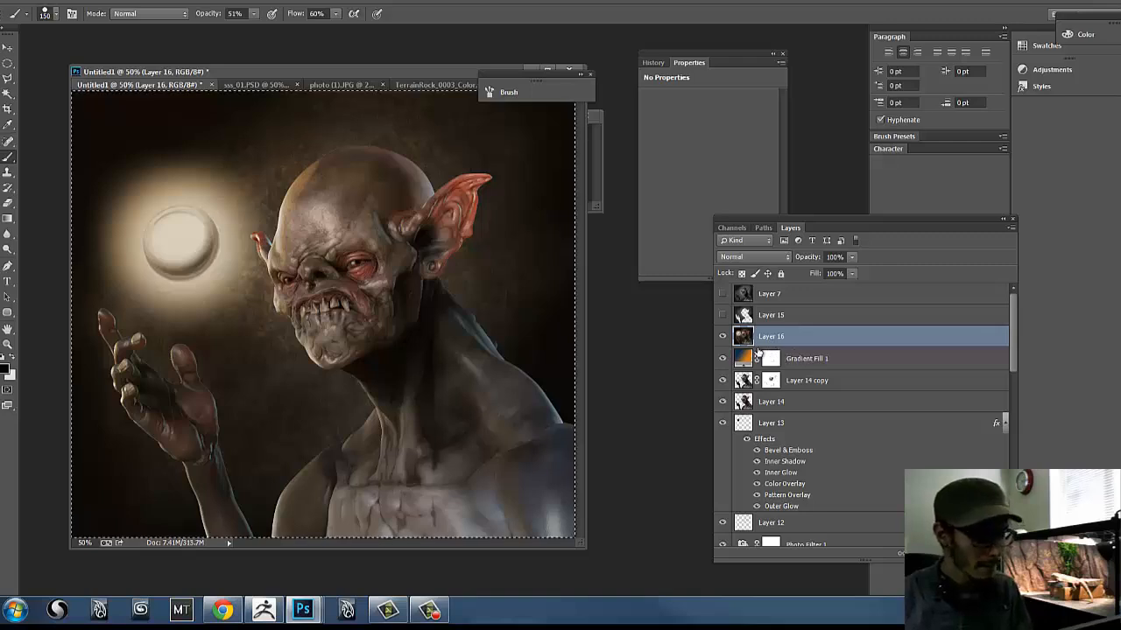
pyautogui.click(722, 337)
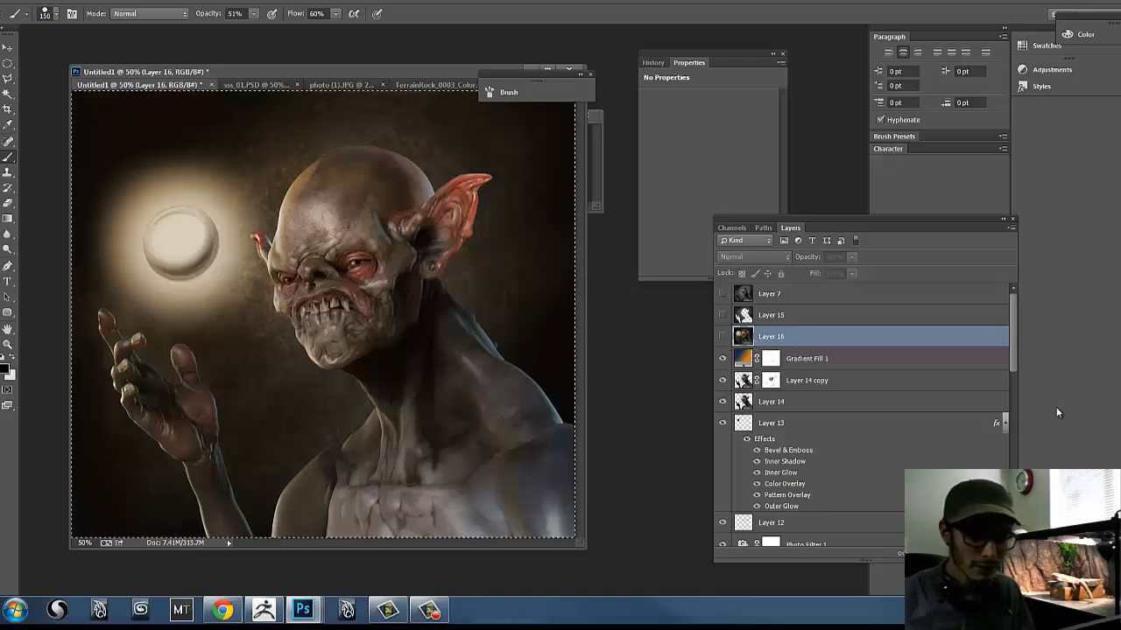
# - Keep the hidden Layer 16, add a new layer above it, and stamp all visible layers into the new layer
pyautogui.click(1003, 553)
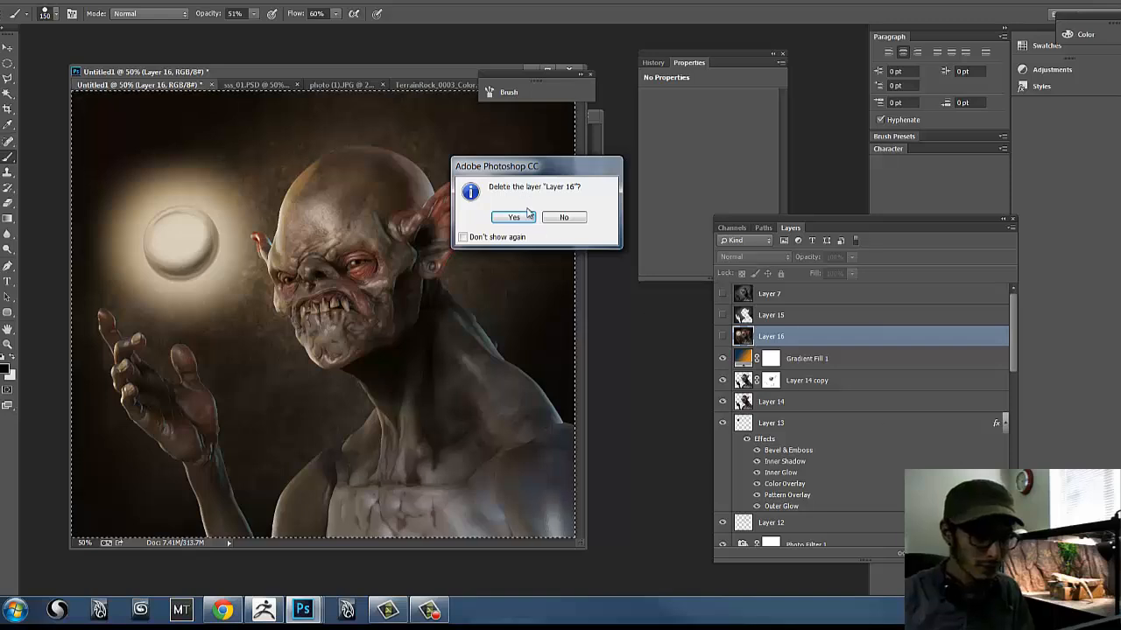
pyautogui.click(564, 217)
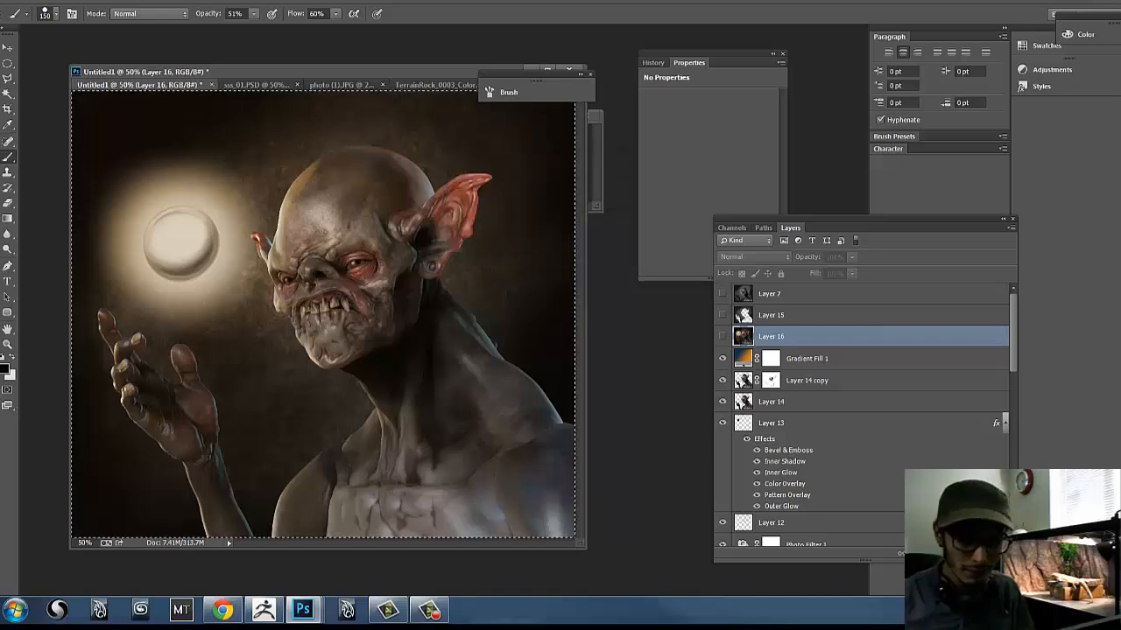
pyautogui.click(985, 553)
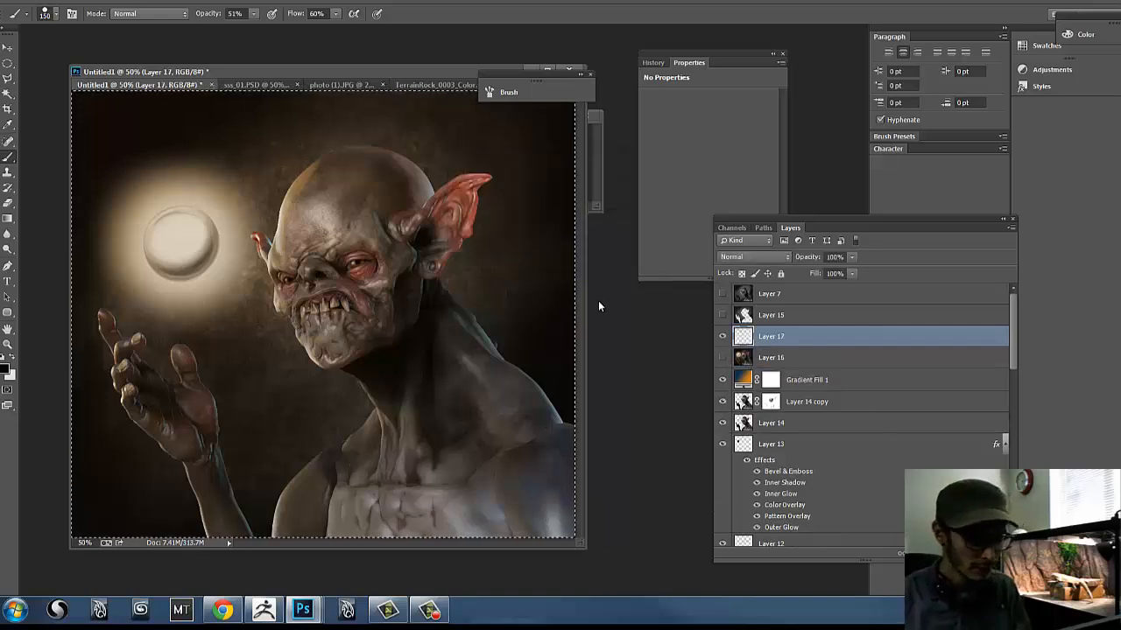
pyautogui.hotkey('ctrl', 'shift', 'alt', 'e')
# - Scale the stamped copy down to about 21% and place it over the glowing moon
pyautogui.hotkey('ctrl', 't')
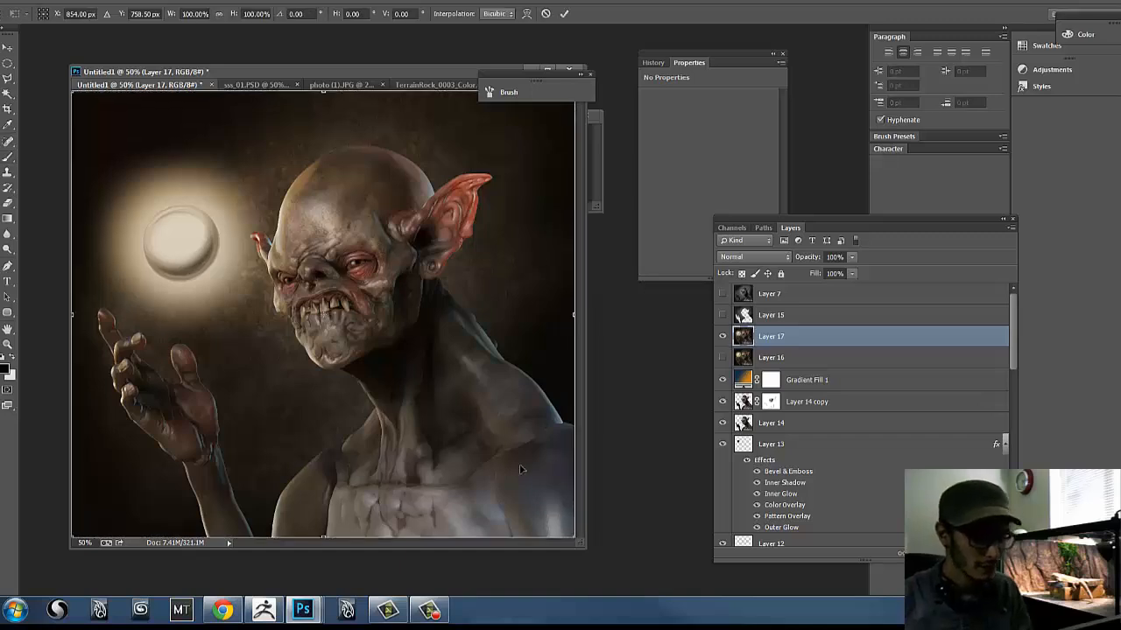
pyautogui.moveTo(574, 536); pyautogui.dragTo(244, 258)
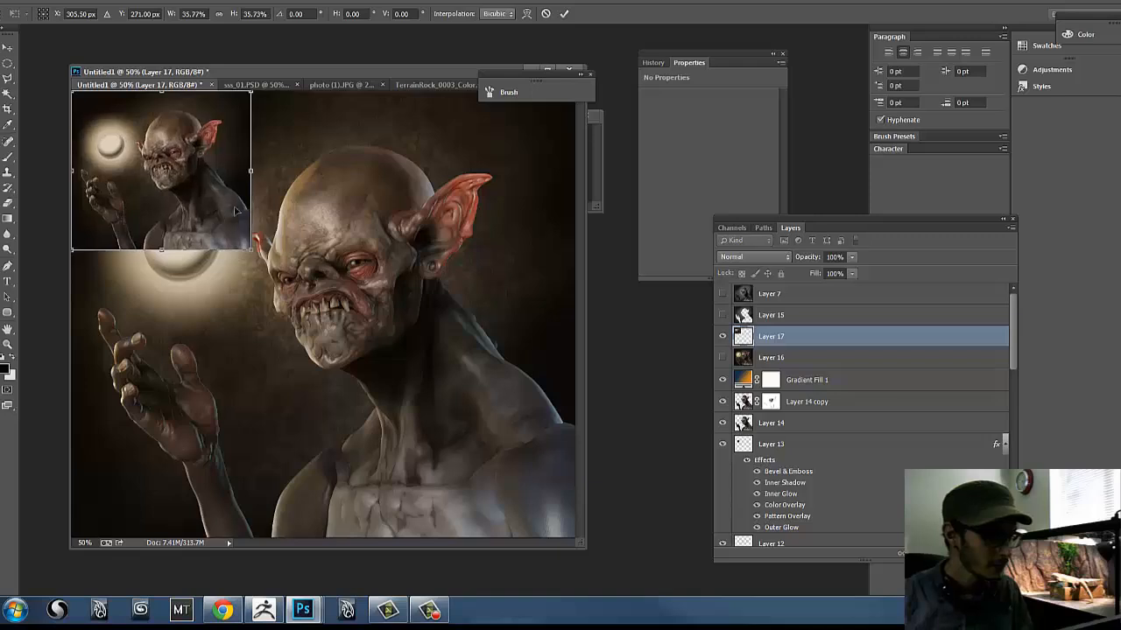
pyautogui.moveTo(234, 202); pyautogui.dragTo(270, 257)
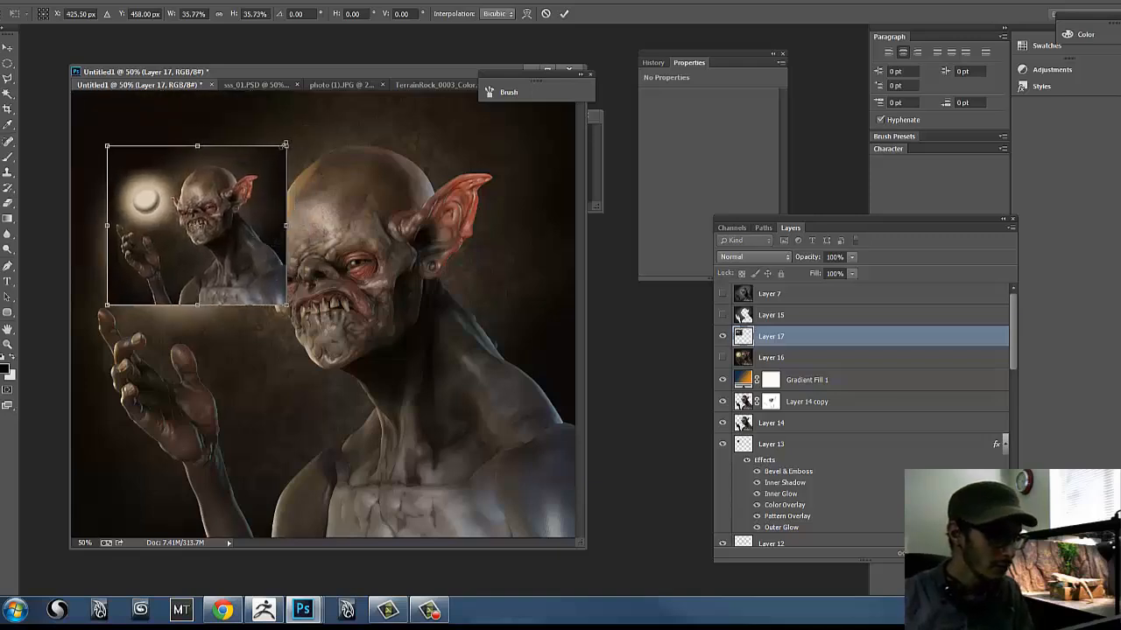
pyautogui.moveTo(289, 145); pyautogui.dragTo(199, 223)
pyautogui.moveTo(183, 271); pyautogui.dragTo(204, 248)
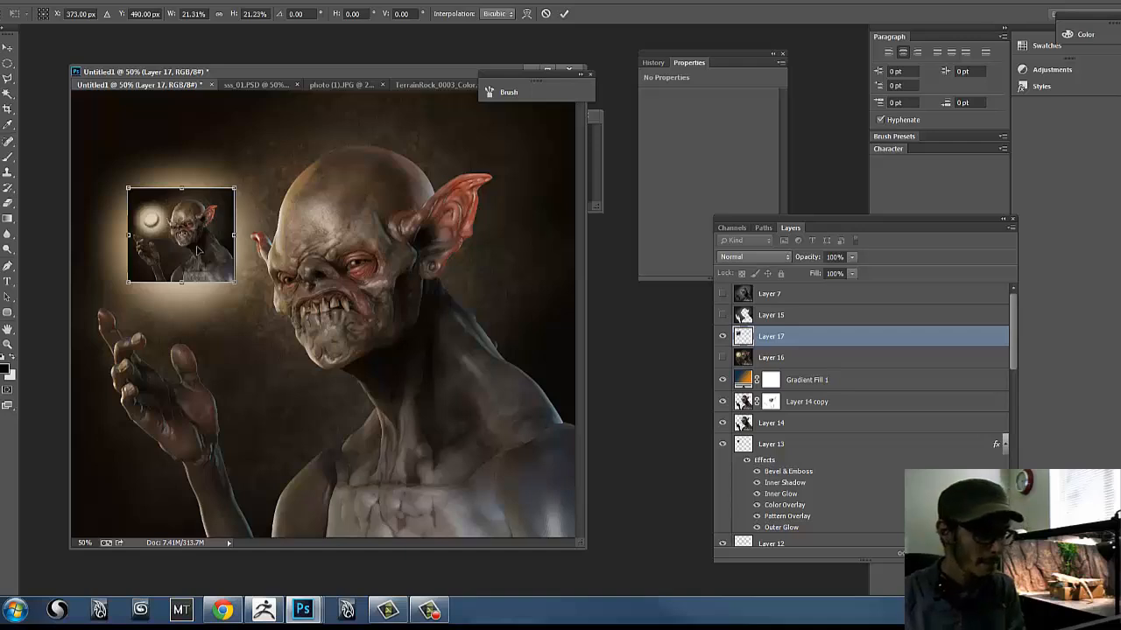
pyautogui.press('Return')
pyautogui.press('b')
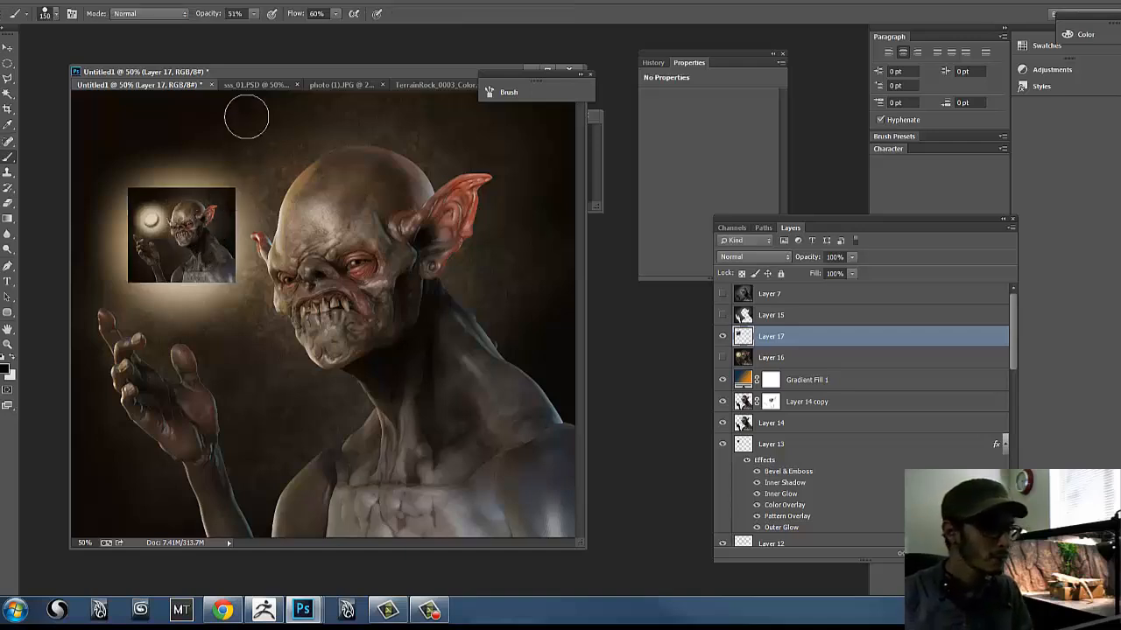
# - Try a Radial Blur with the Spin method, Good quality and an amount of about 60 on the miniature copy
pyautogui.click(190, 2)
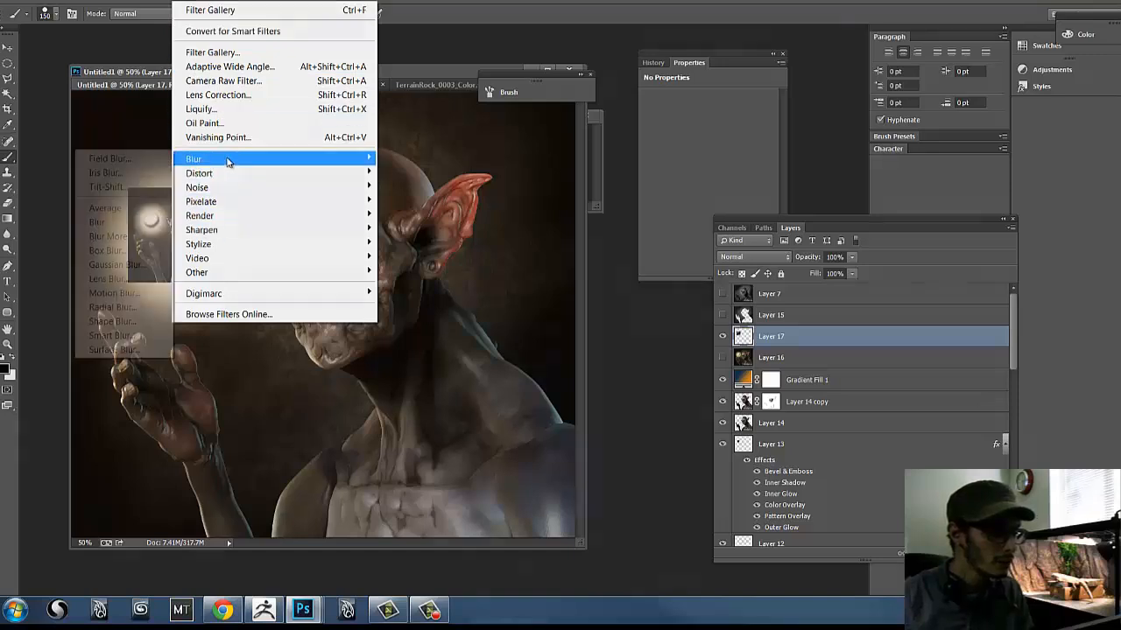
pyautogui.moveTo(215, 162)
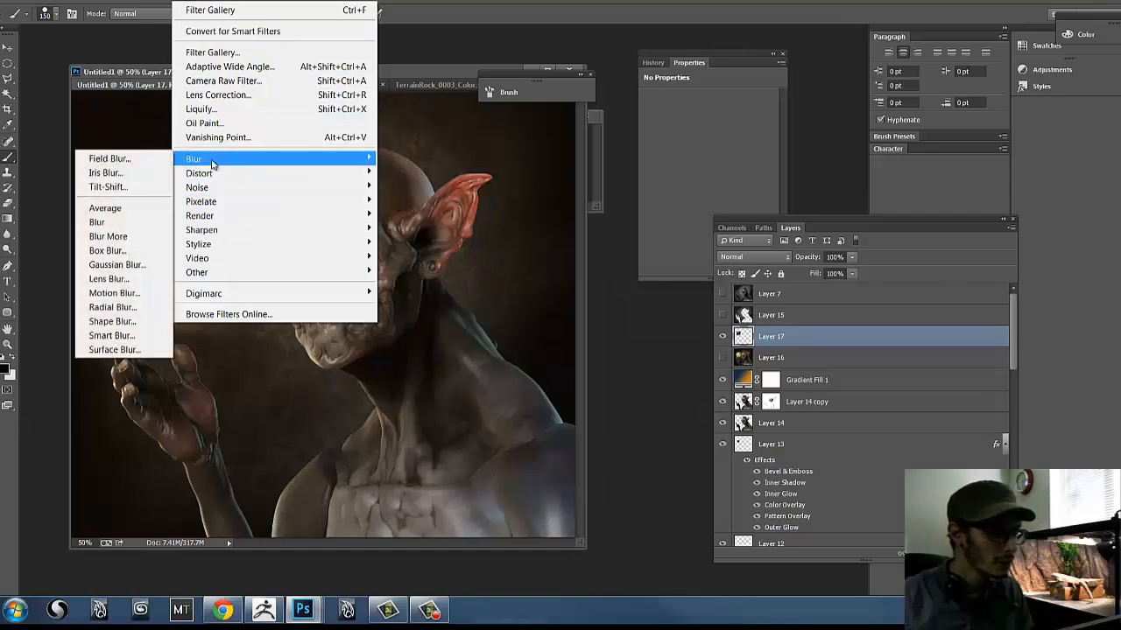
pyautogui.click(111, 307)
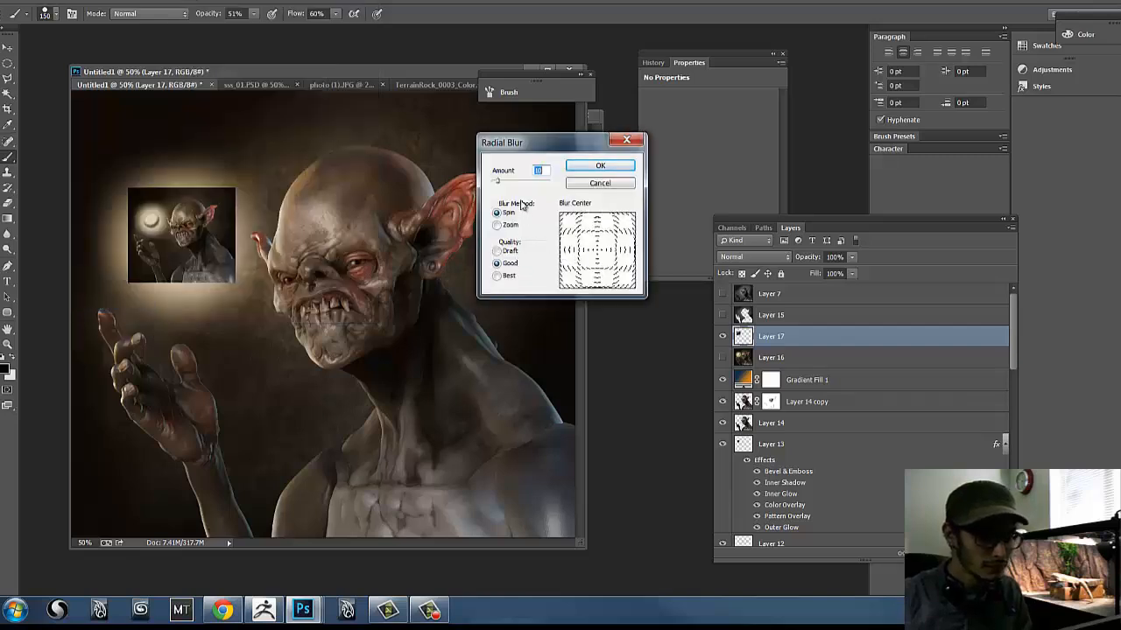
pyautogui.moveTo(513, 181); pyautogui.dragTo(527, 181)
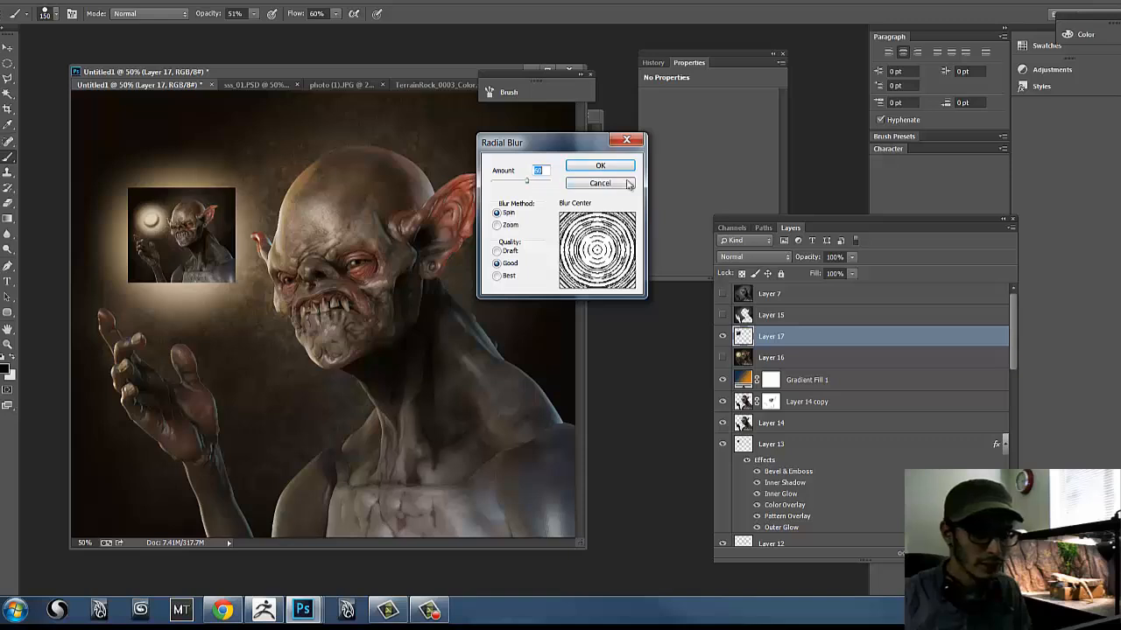
pyautogui.click(600, 166)
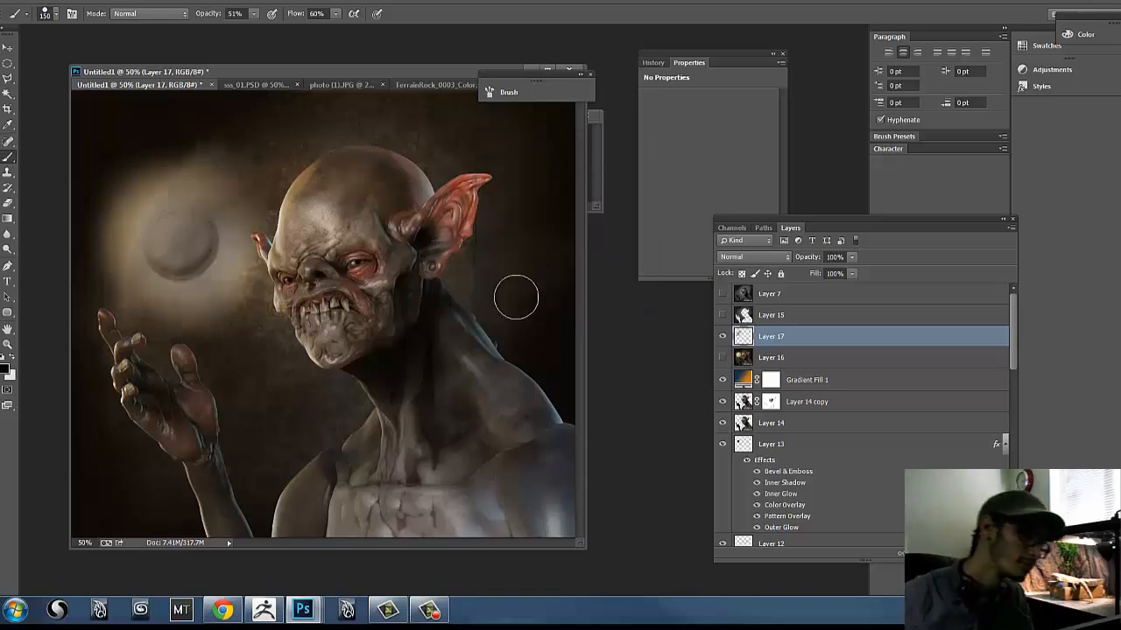
# - Try a weaker Spin Radial Blur on the miniature after comparing the Zoom method, and move the blurred copy over the creature's forehead
pyautogui.click(190, 1)
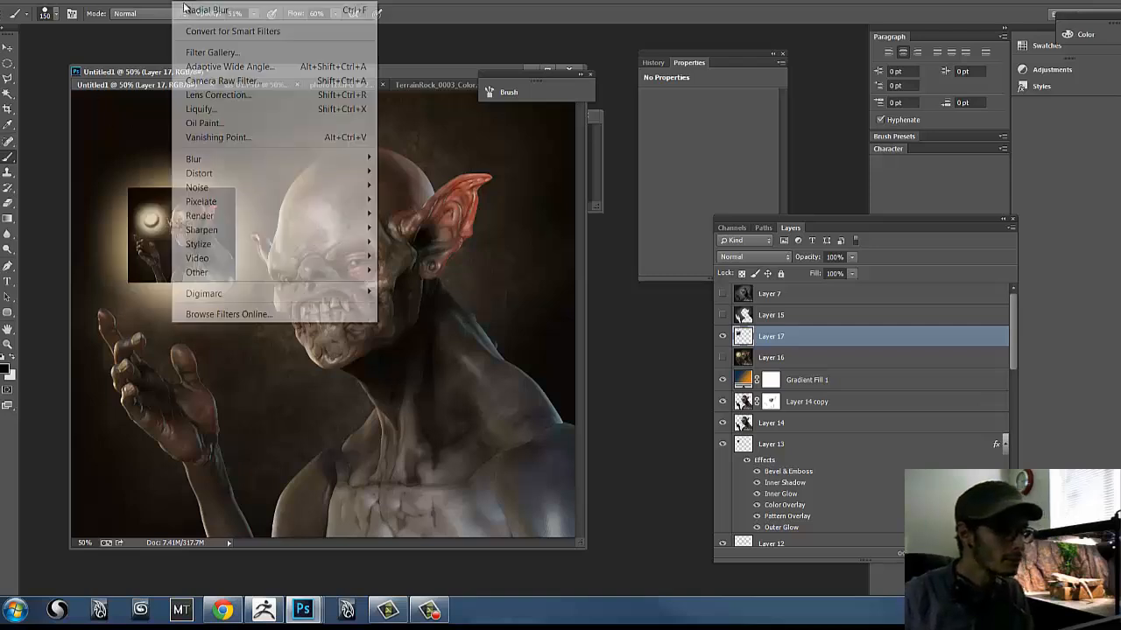
pyautogui.moveTo(243, 161)
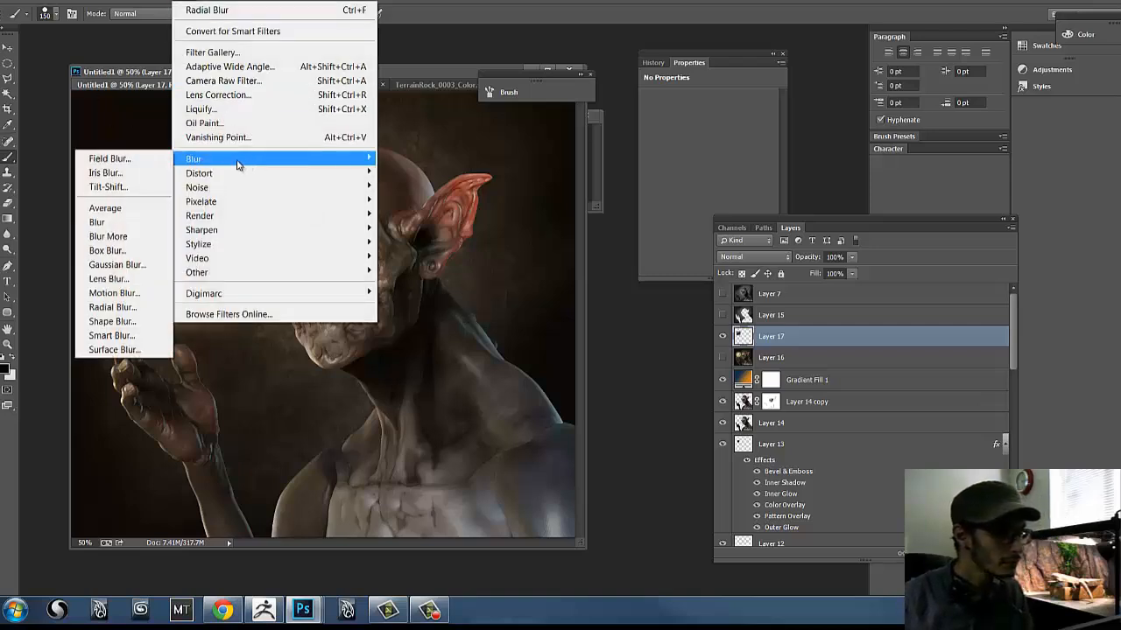
pyautogui.click(135, 312)
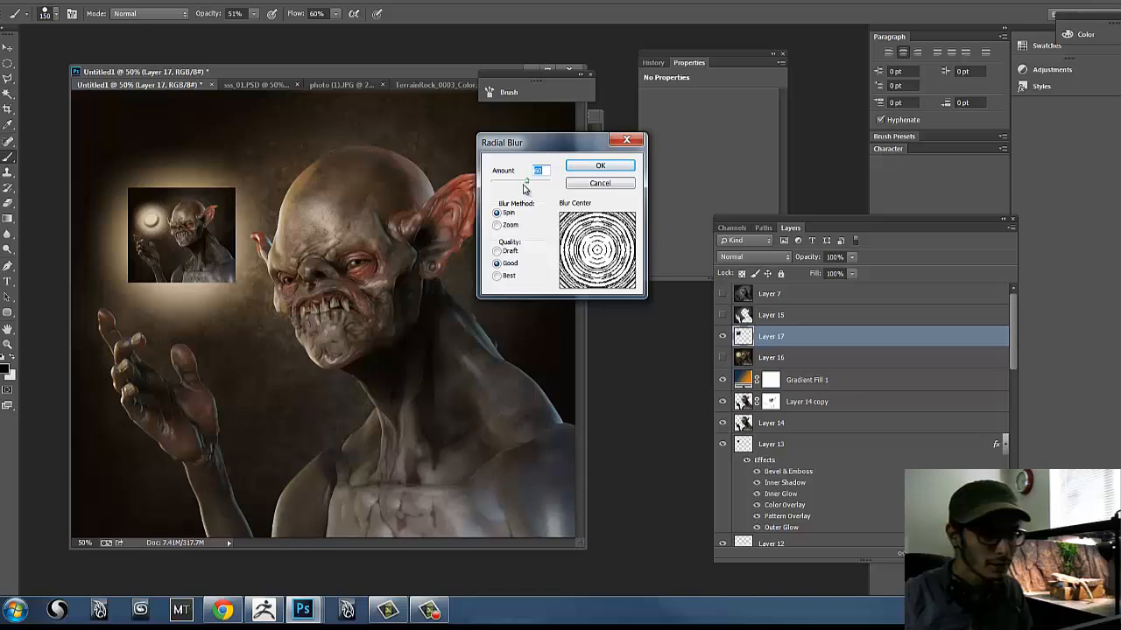
pyautogui.moveTo(528, 185); pyautogui.dragTo(531, 186)
pyautogui.click(498, 225)
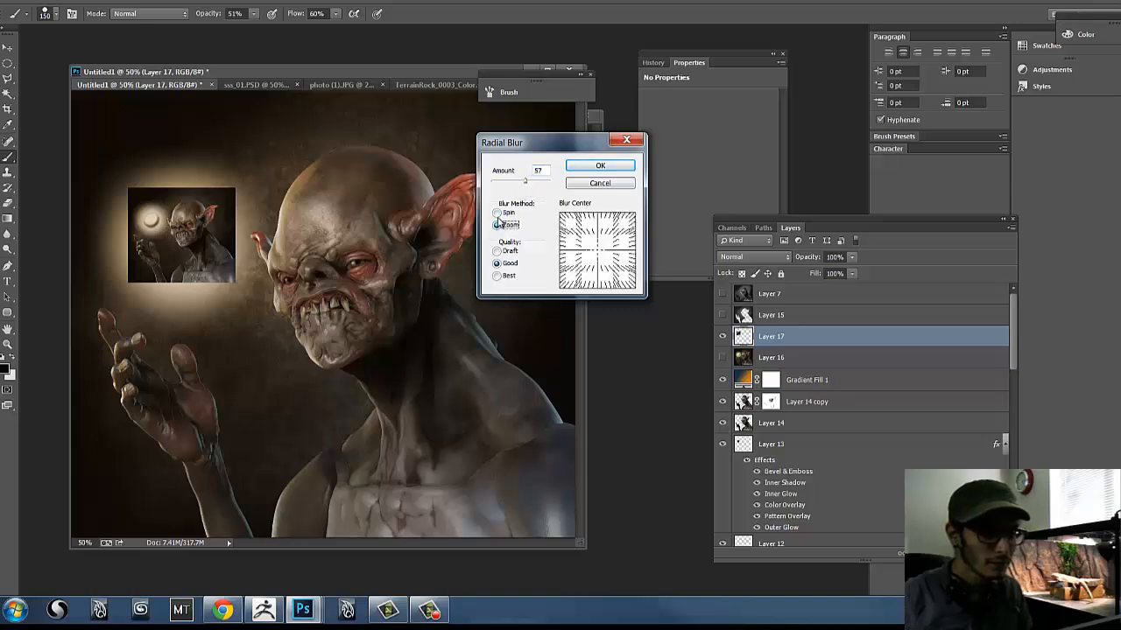
pyautogui.click(505, 215)
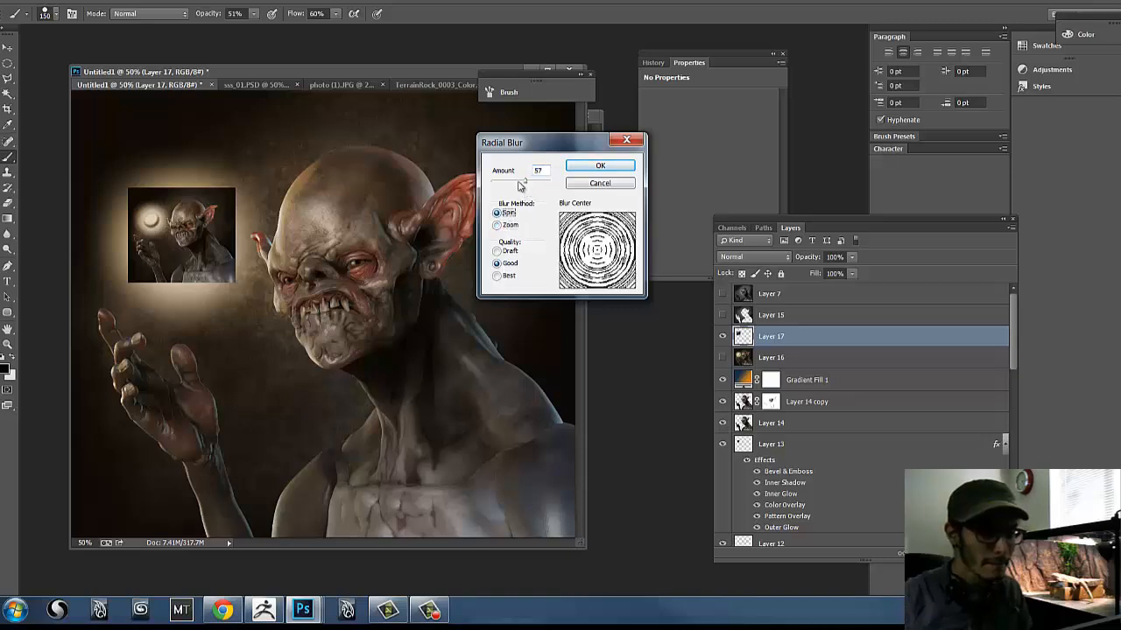
pyautogui.moveTo(520, 186); pyautogui.dragTo(513, 182)
pyautogui.click(602, 165)
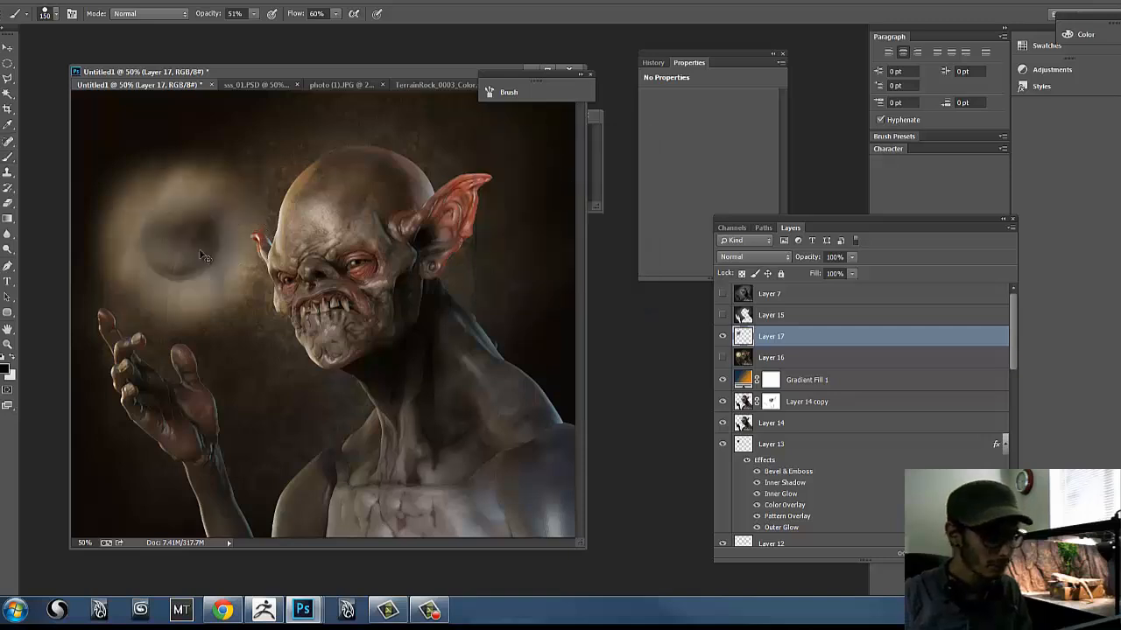
pyautogui.press('v')
pyautogui.moveTo(202, 255)
pyautogui.mouseDown()
pyautogui.moveTo(221, 232)
pyautogui.moveTo(411, 235)
pyautogui.moveTo(300, 200)
pyautogui.moveTo(336, 234)
pyautogui.mouseUp()
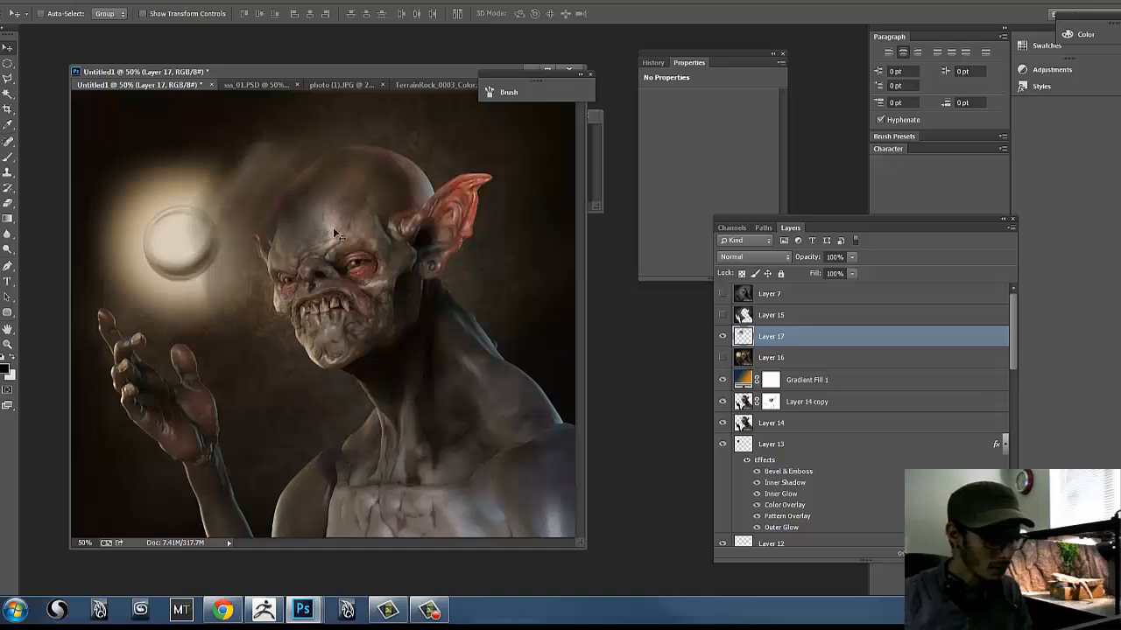
# - Undo the move, the Radial Blur, the scaling and the extra stamped layer above Layer 16
pyautogui.hotkey('ctrl', 'z')
pyautogui.hotkey('ctrl', 'z')
pyautogui.hotkey('ctrl', 'z')
pyautogui.hotkey('ctrl', 'z')
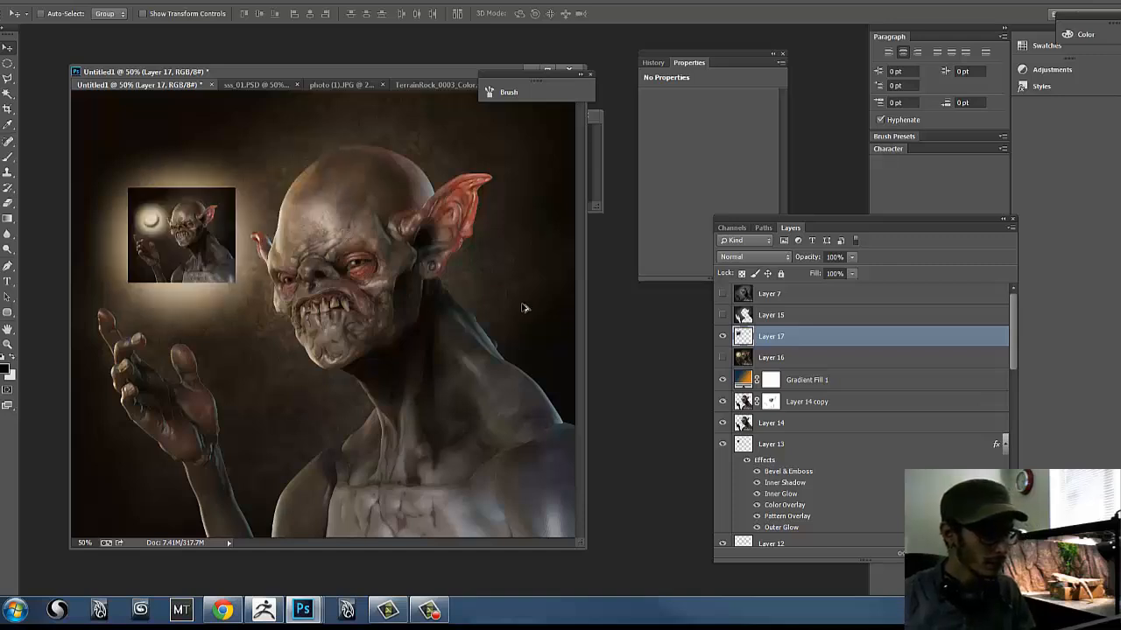
pyautogui.hotkey('ctrl', 'alt', 'z')
pyautogui.hotkey('ctrl', 'alt', 'z')
pyautogui.hotkey('ctrl', 'alt', 'z')
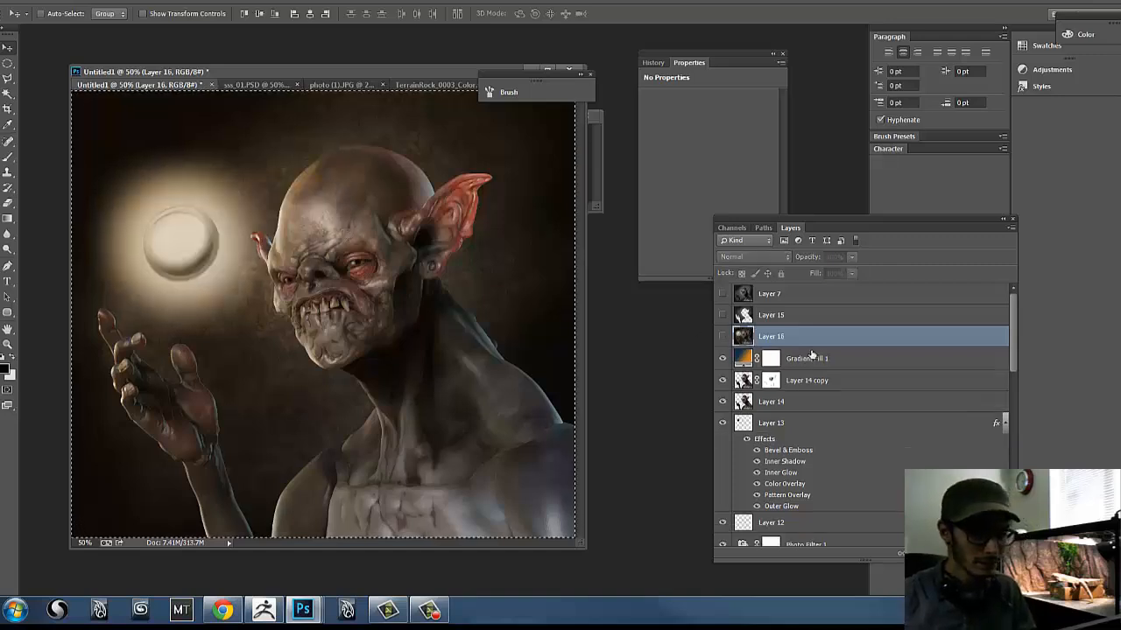
# - Clear the canvas selection, show Layer 16, and open the Spherize distortion filter for it
pyautogui.hotkey('ctrl', 'd')
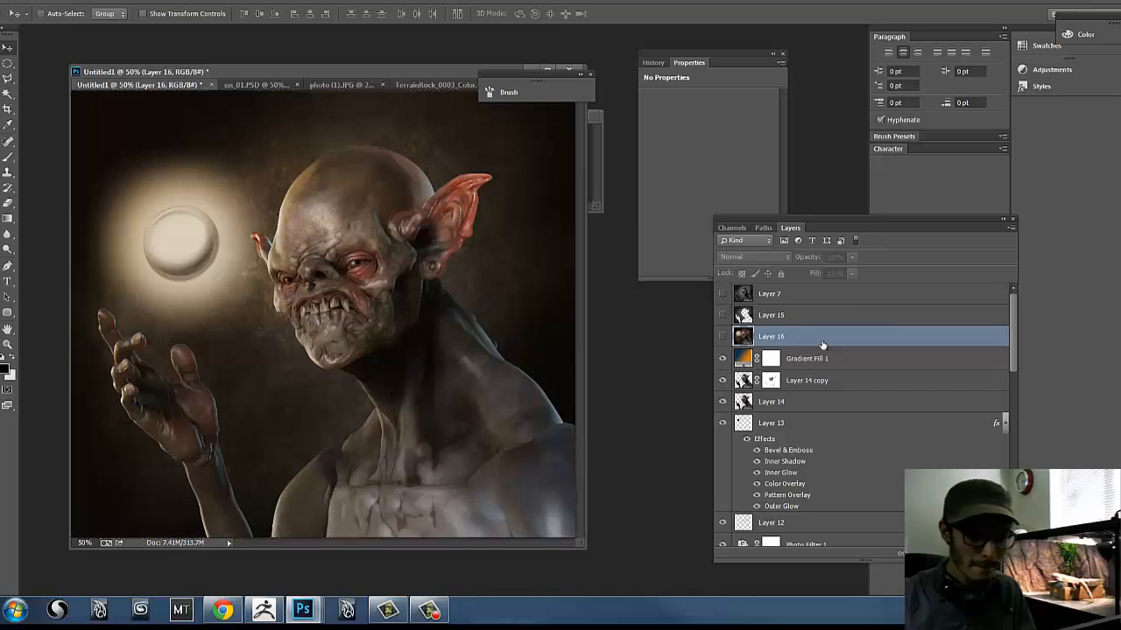
pyautogui.click(722, 336)
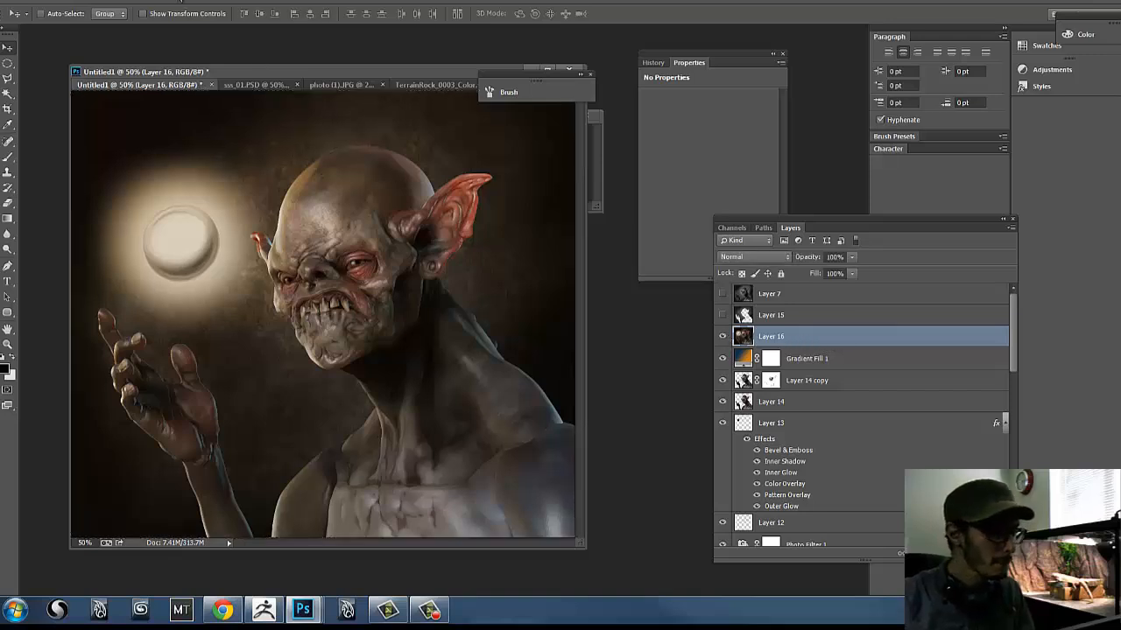
pyautogui.click(179, 1)
pyautogui.moveTo(217, 162)
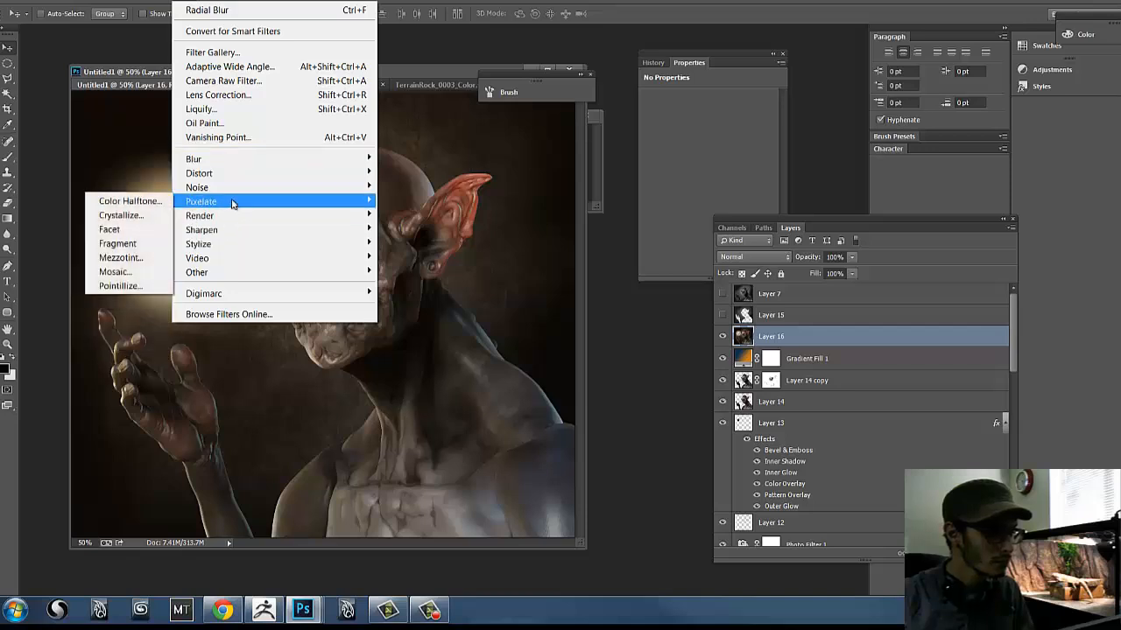
pyautogui.moveTo(245, 180)
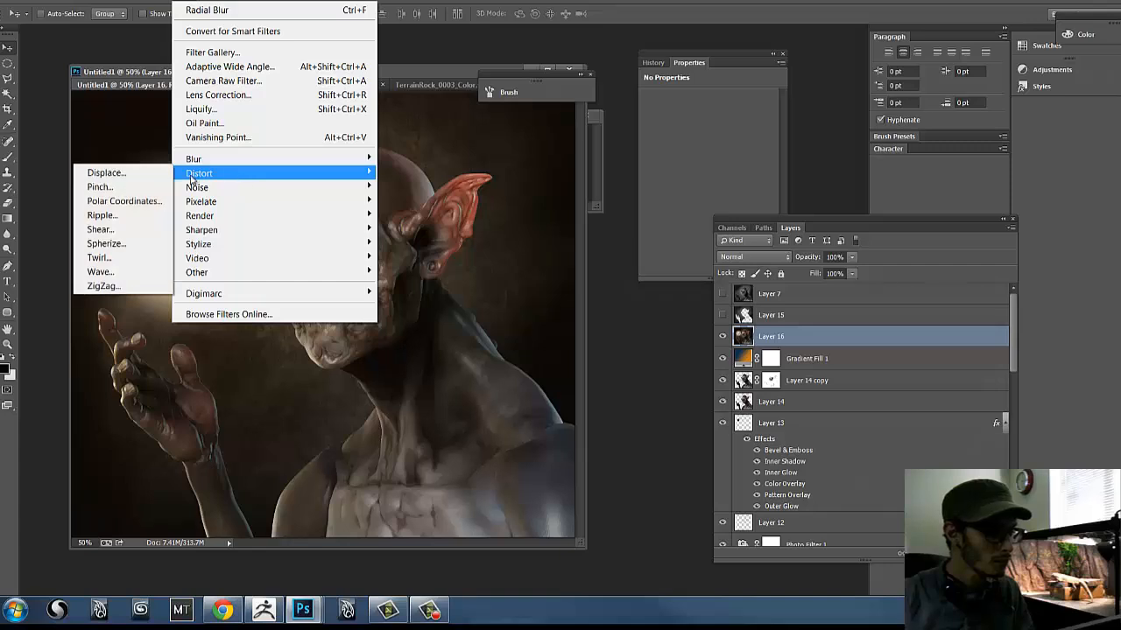
pyautogui.click(127, 251)
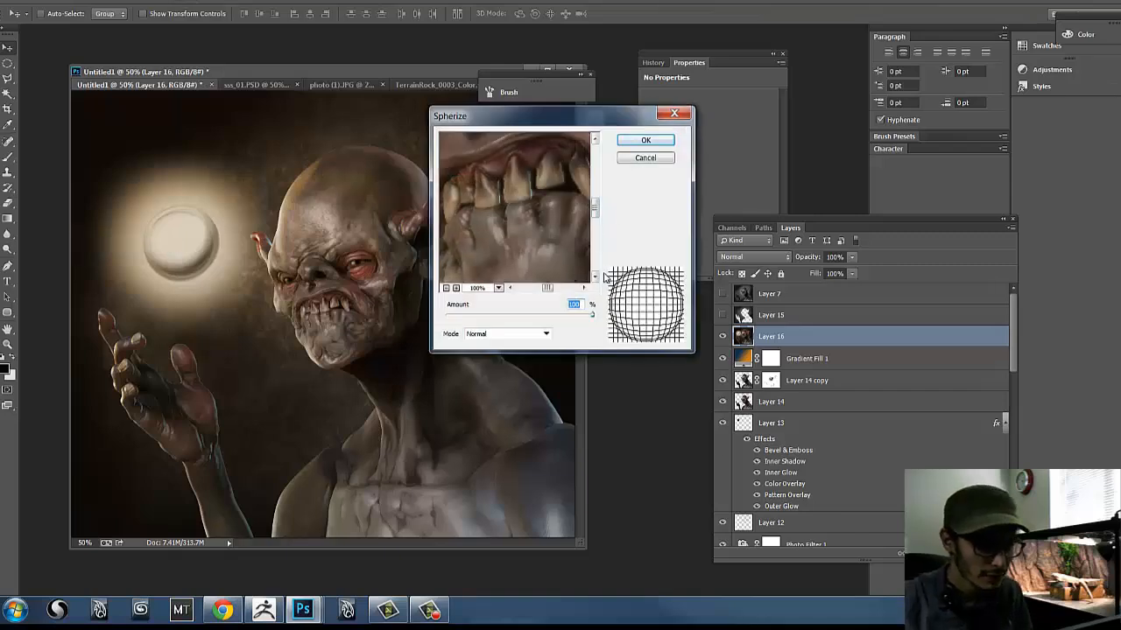
# - Zoom the Spherize preview out to 12.5% to fit the whole image and set the amount to 100%
pyautogui.moveTo(594, 314); pyautogui.dragTo(556, 310)
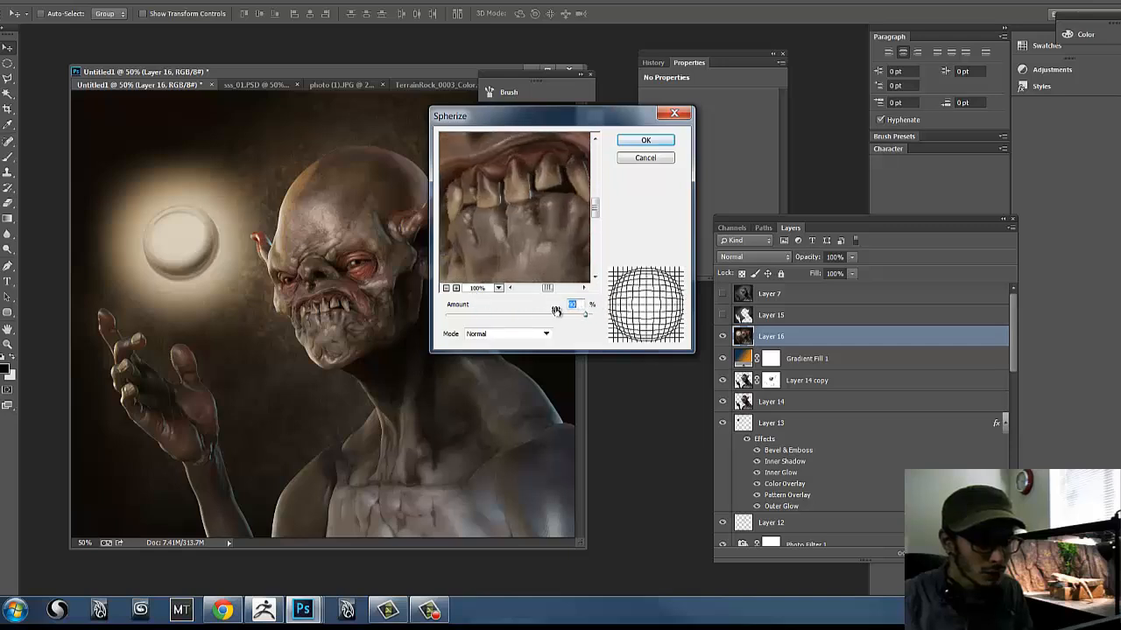
pyautogui.keyDown('alt'); pyautogui.click(539, 241); pyautogui.keyUp('alt')
pyautogui.keyDown('alt'); pyautogui.click(547, 238); pyautogui.keyUp('alt')
pyautogui.keyDown('alt'); pyautogui.click(554, 236); pyautogui.keyUp('alt')
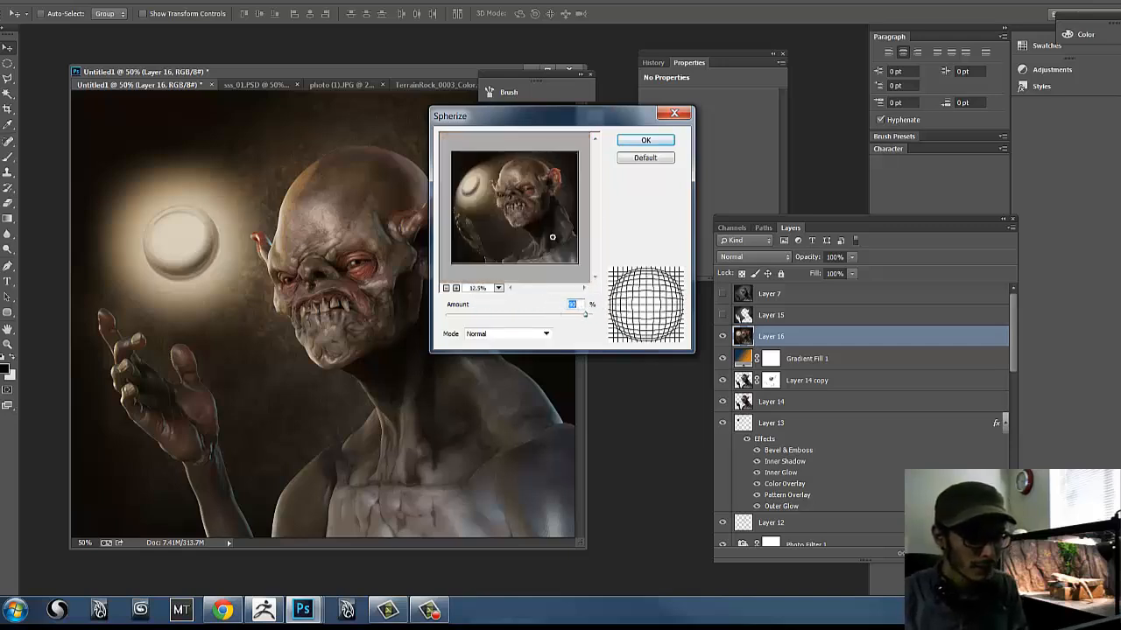
pyautogui.keyDown('ctrl'); pyautogui.click(554, 236); pyautogui.keyUp('ctrl')
pyautogui.moveTo(585, 315); pyautogui.dragTo(610, 308)
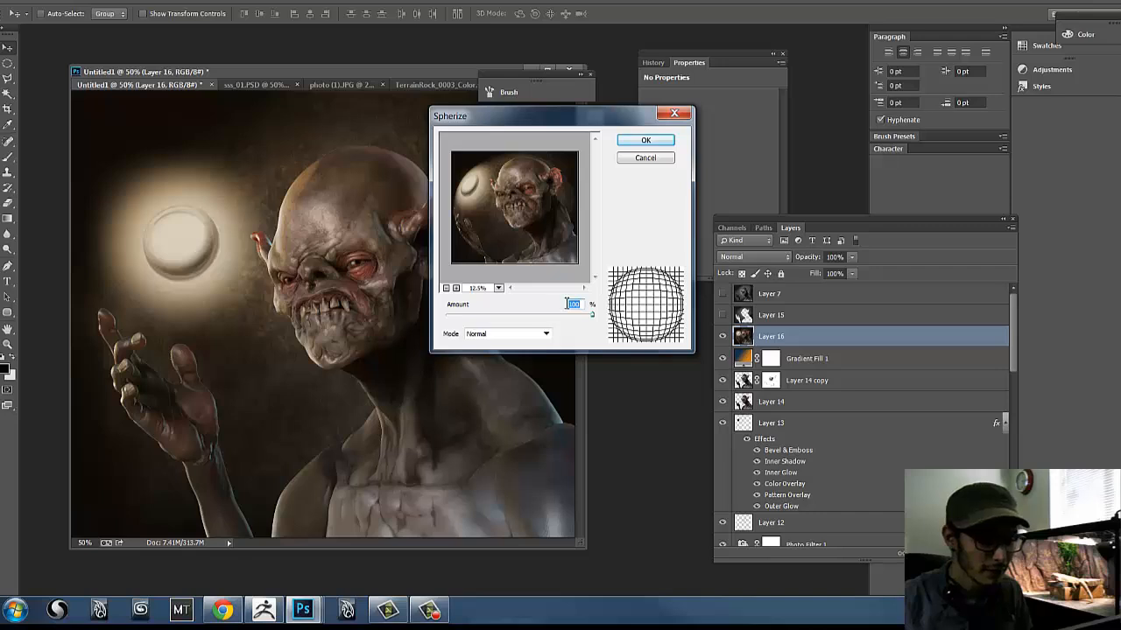
# - Compare the Horizontal Only and Vertical Only modes, and apply Spherize to Layer 16 in Normal mode
pyautogui.click(544, 334)
pyautogui.click(526, 355)
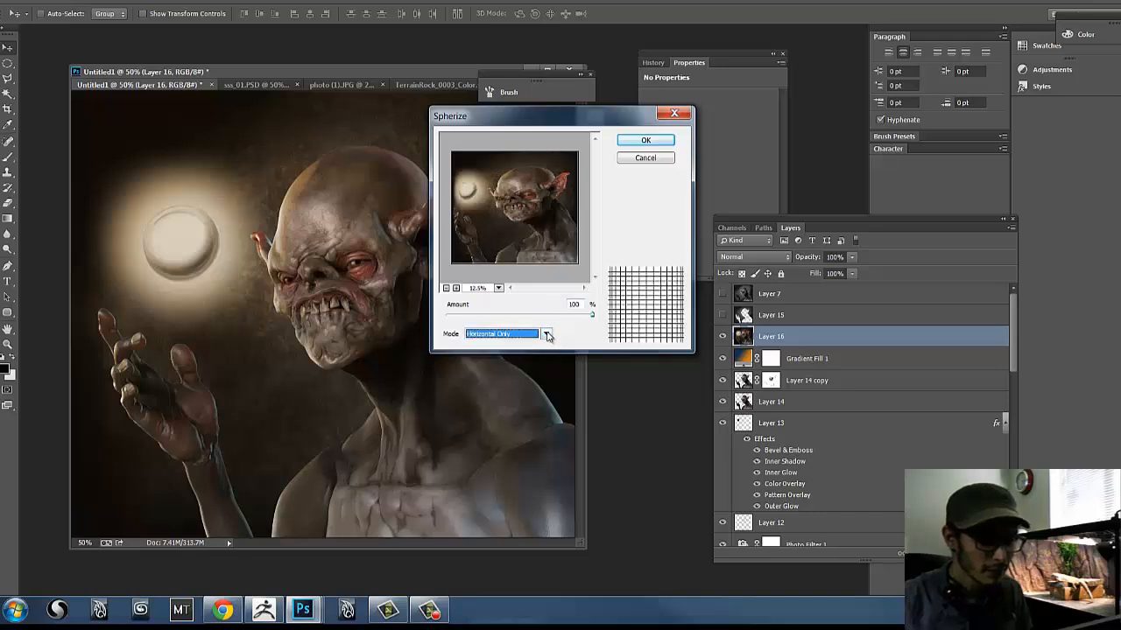
pyautogui.click(547, 336)
pyautogui.click(491, 370)
pyautogui.click(534, 336)
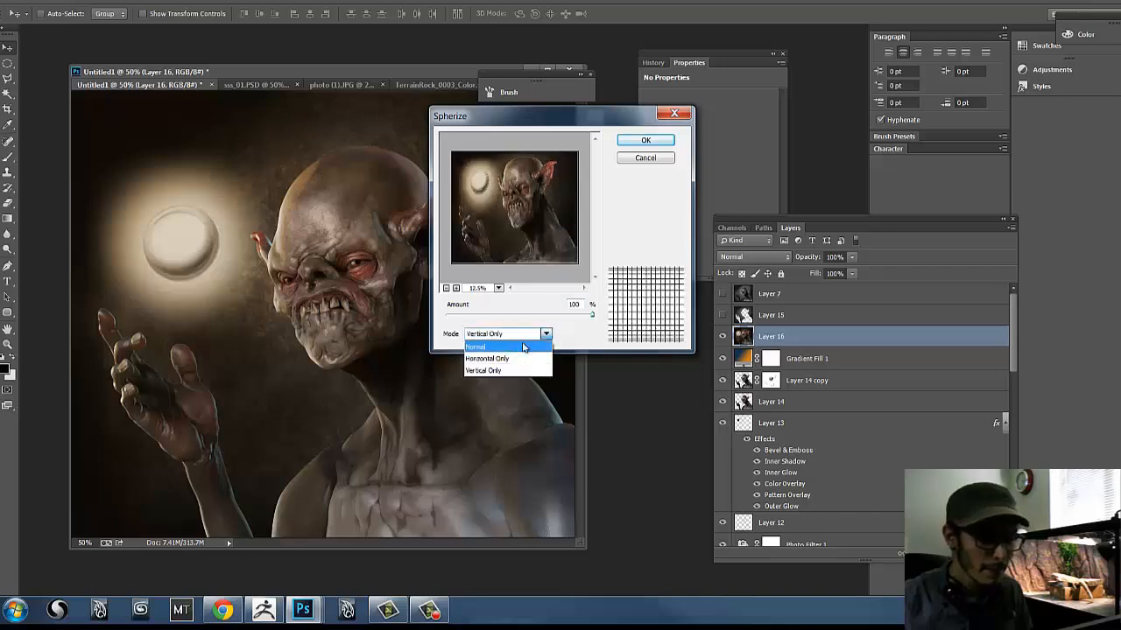
pyautogui.click(523, 347)
pyautogui.click(644, 140)
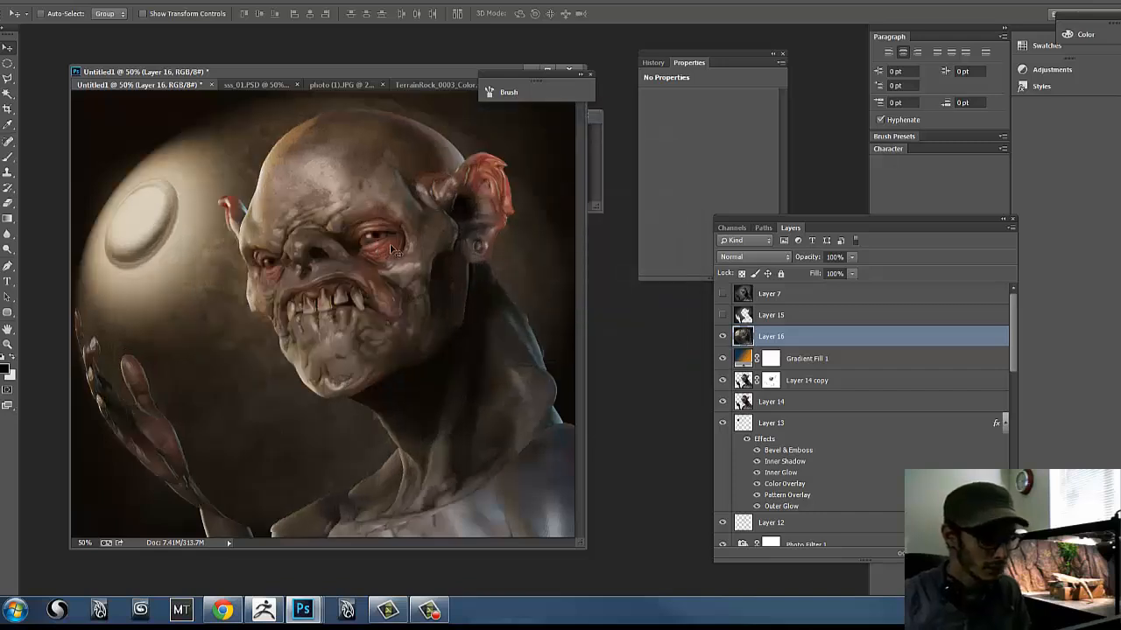
# - Scale Layer 16 down proportionally to 14.70% and position it over the moon disc
pyautogui.hotkey('ctrl', 't')
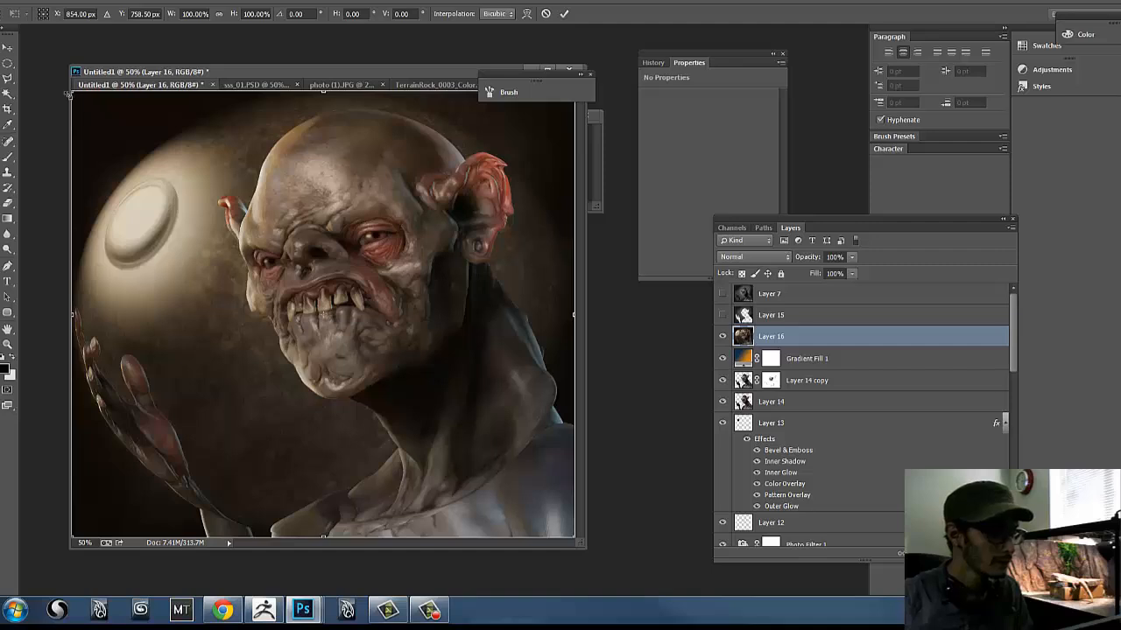
pyautogui.moveTo(81, 86); pyautogui.dragTo(149, 120)
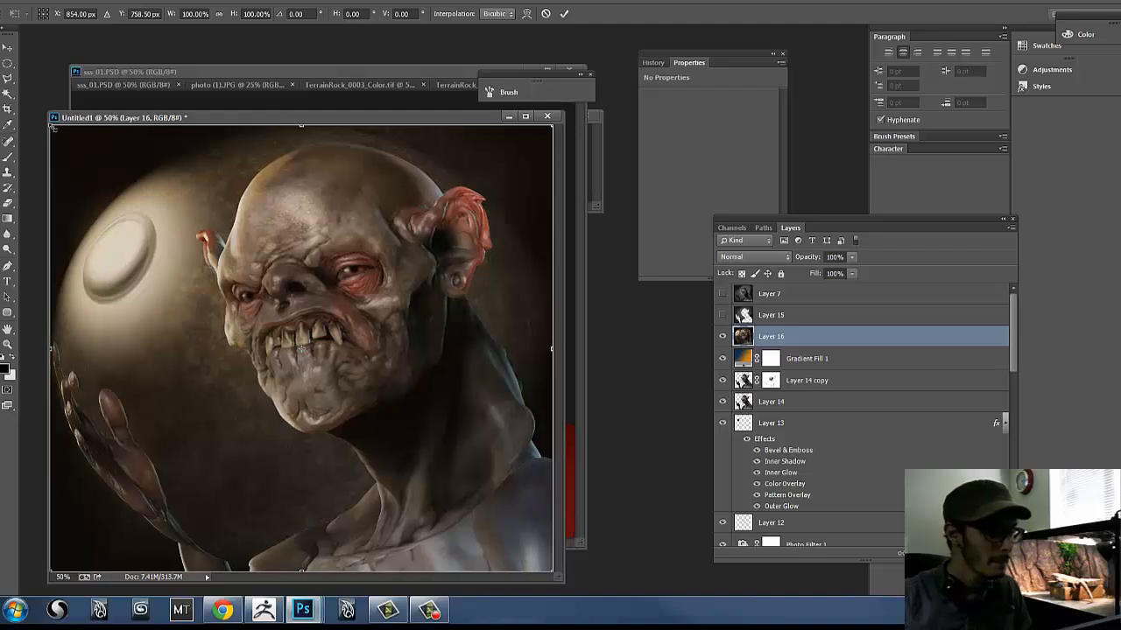
pyautogui.moveTo(52, 126); pyautogui.dragTo(134, 252)
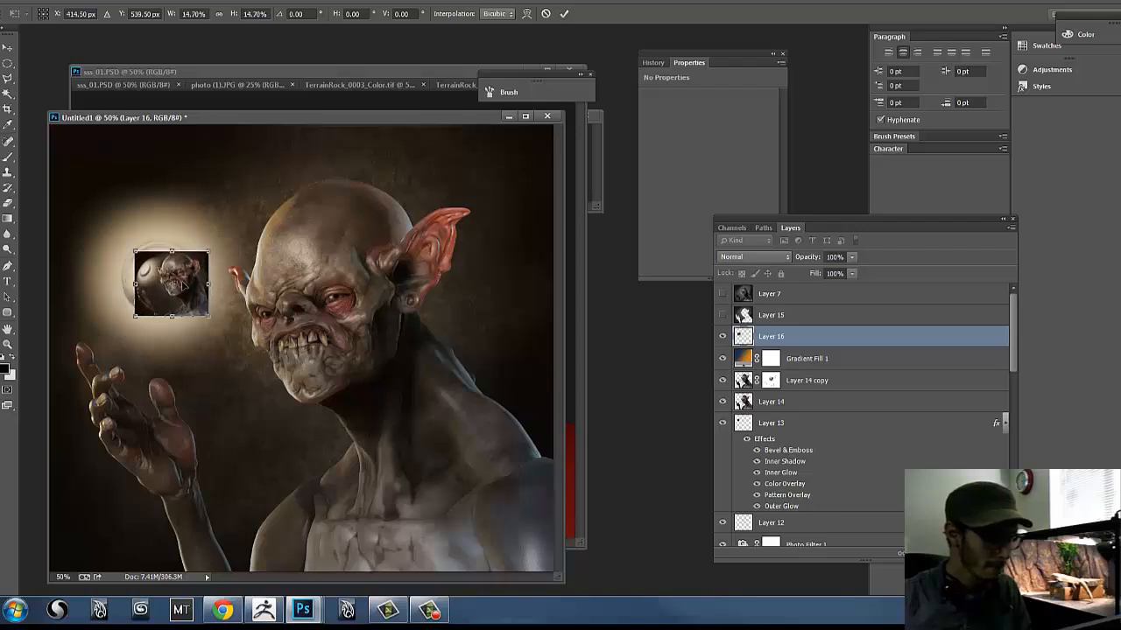
pyautogui.moveTo(183, 284)
pyautogui.mouseDown()
pyautogui.moveTo(160, 279)
pyautogui.moveTo(174, 278)
pyautogui.mouseUp()
pyautogui.press('Return')
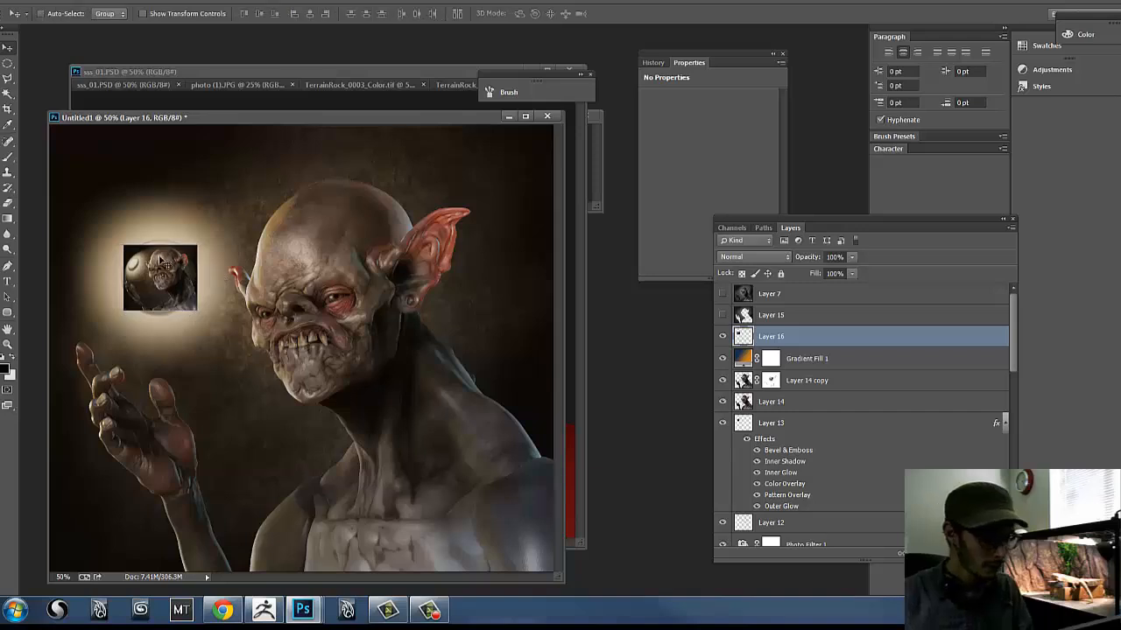
# - Compare vertical and horizontal flips of the small Layer 16 image, and keep only the horizontal flip
pyautogui.hotkey('ctrl', 't')
pyautogui.rightClick(154, 272)
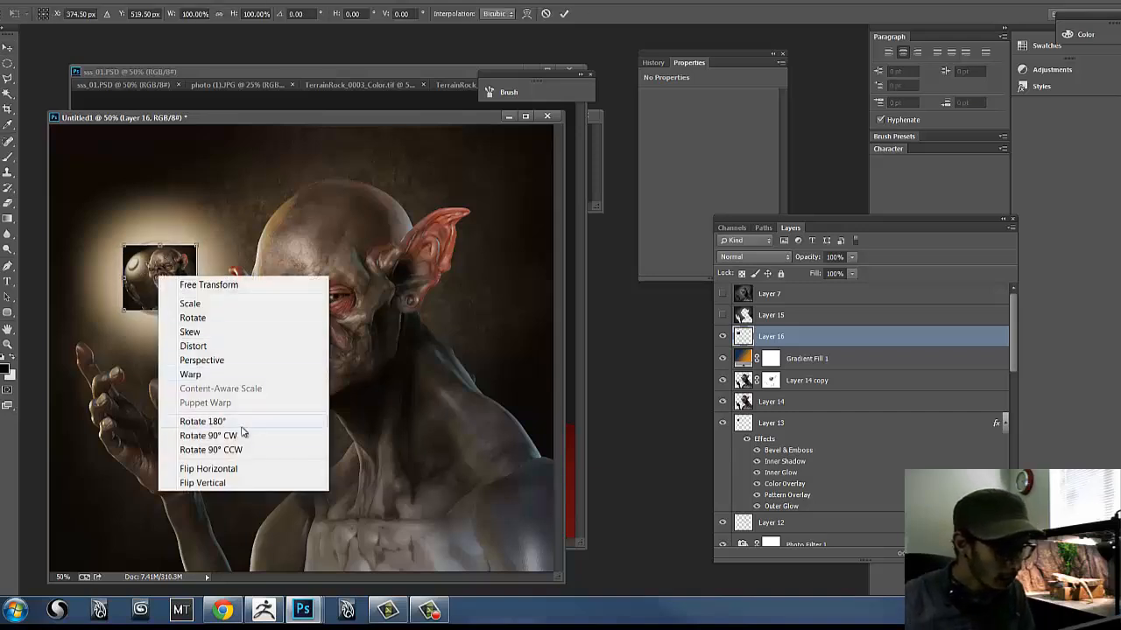
pyautogui.click(221, 482)
pyautogui.rightClick(170, 292)
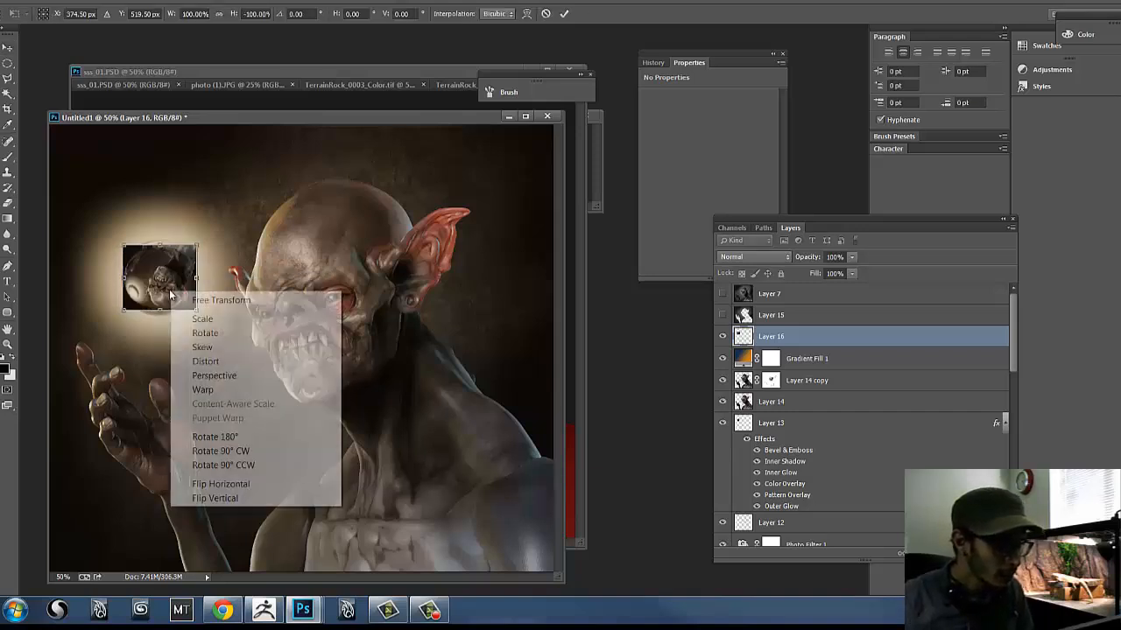
pyautogui.click(210, 484)
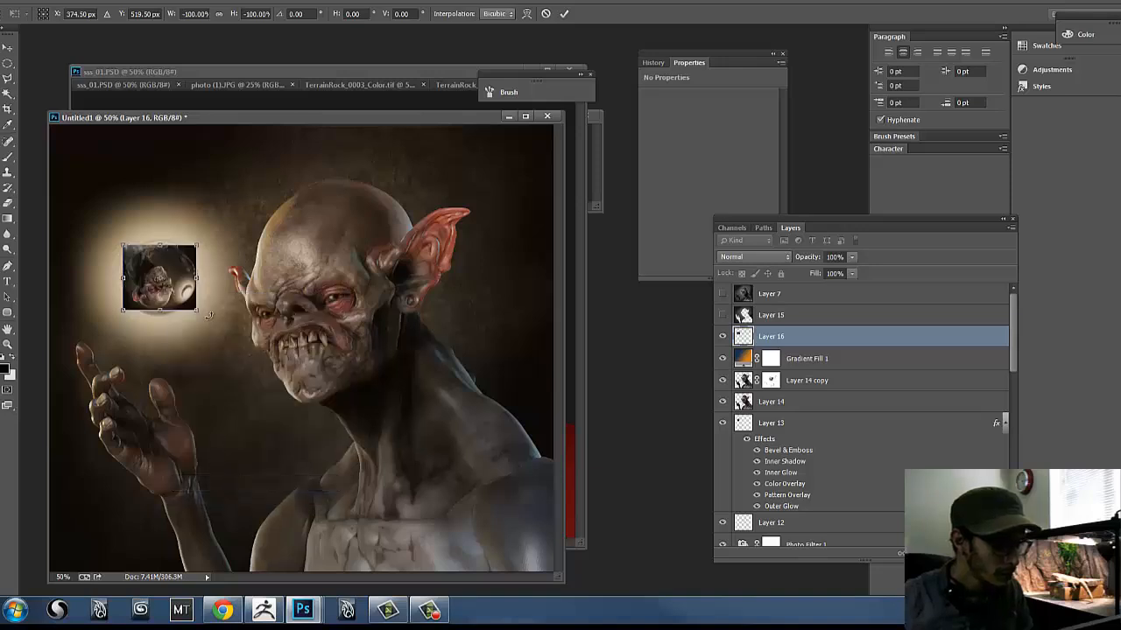
pyautogui.rightClick(174, 288)
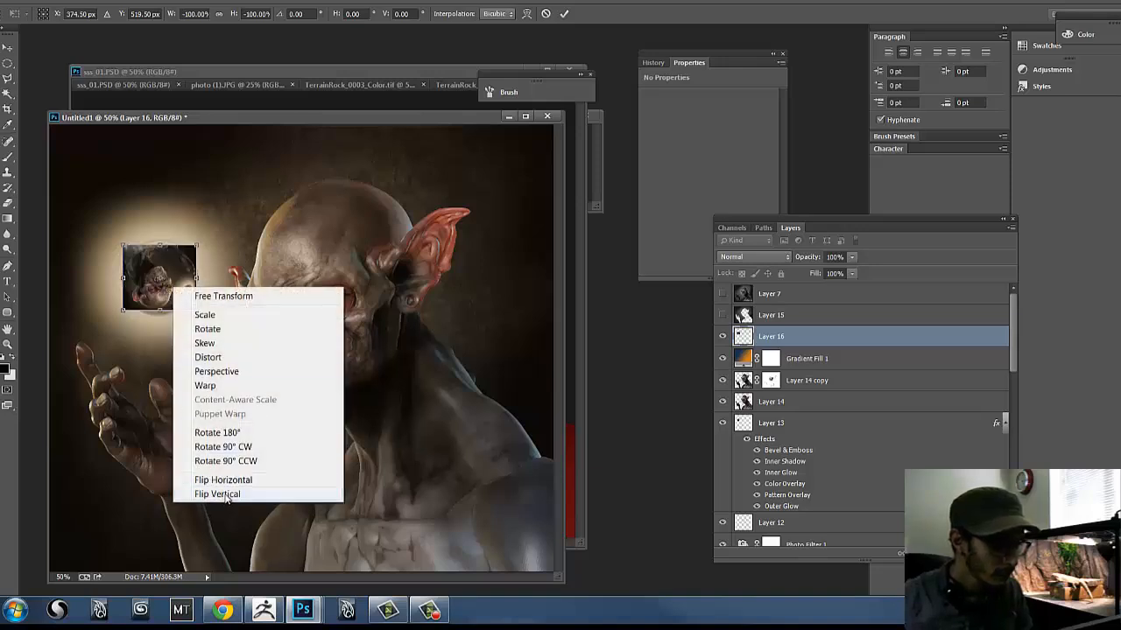
pyautogui.click(217, 495)
pyautogui.rightClick(172, 292)
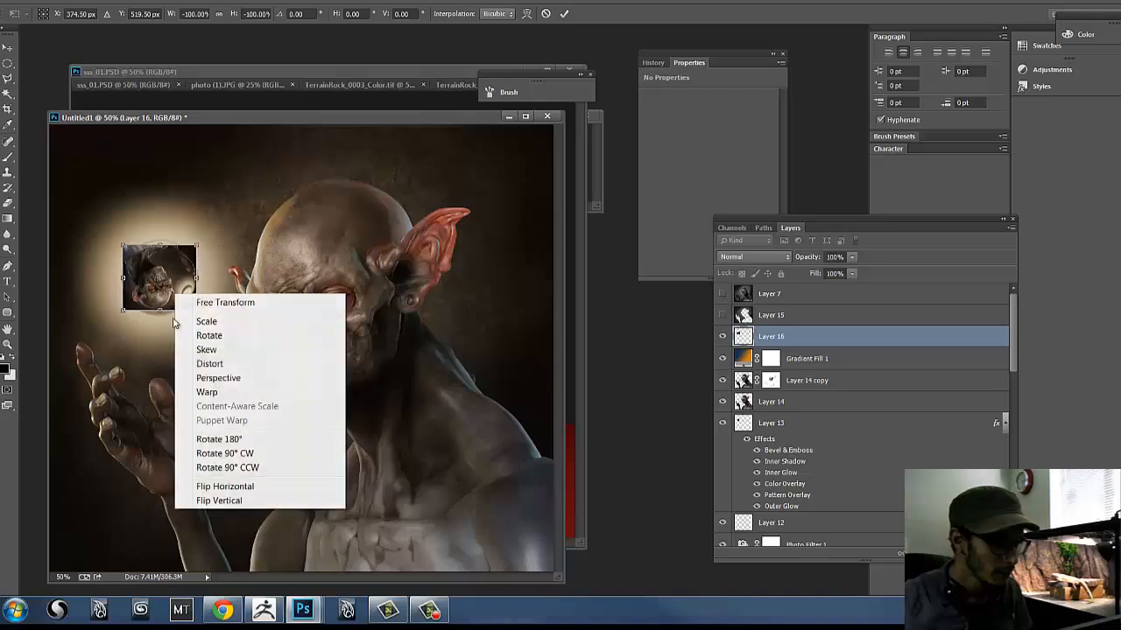
pyautogui.click(219, 486)
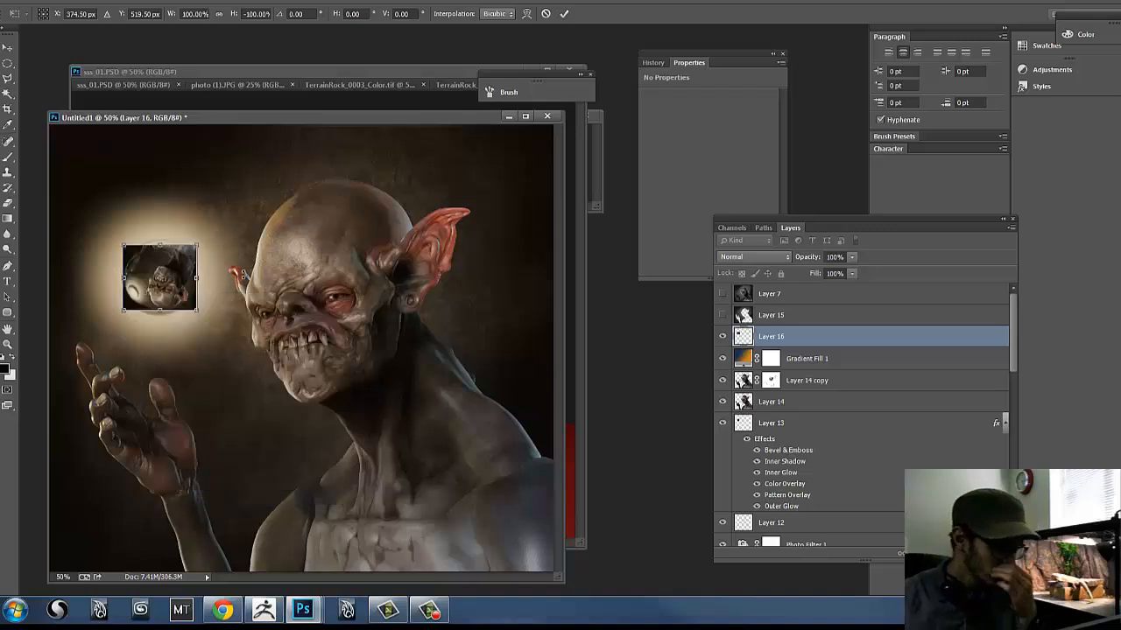
pyautogui.rightClick(173, 293)
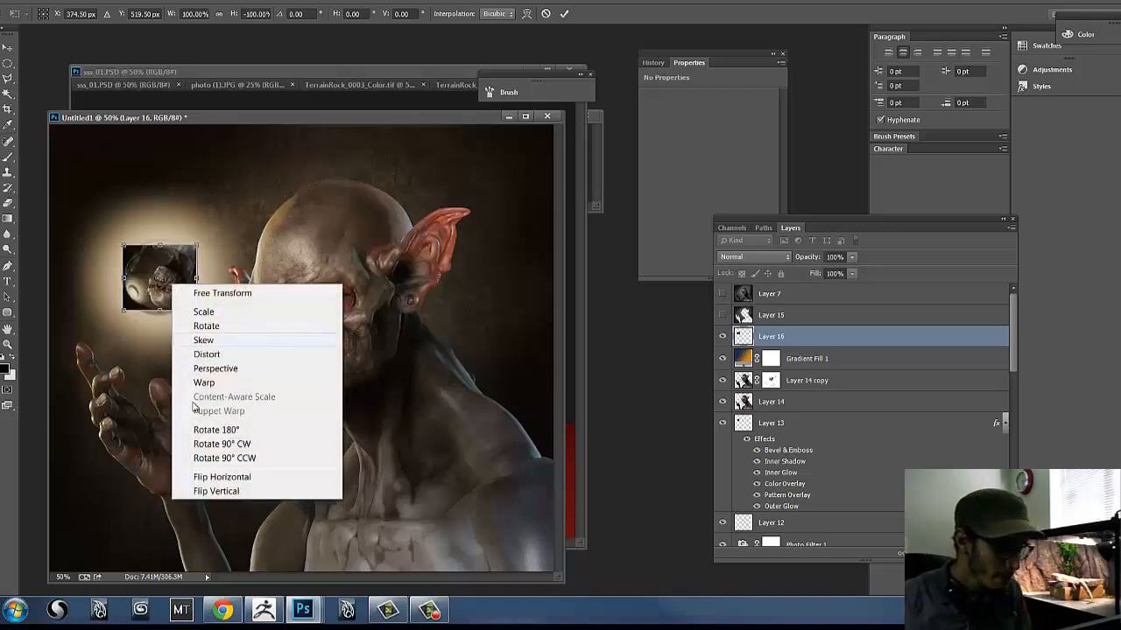
pyautogui.click(217, 494)
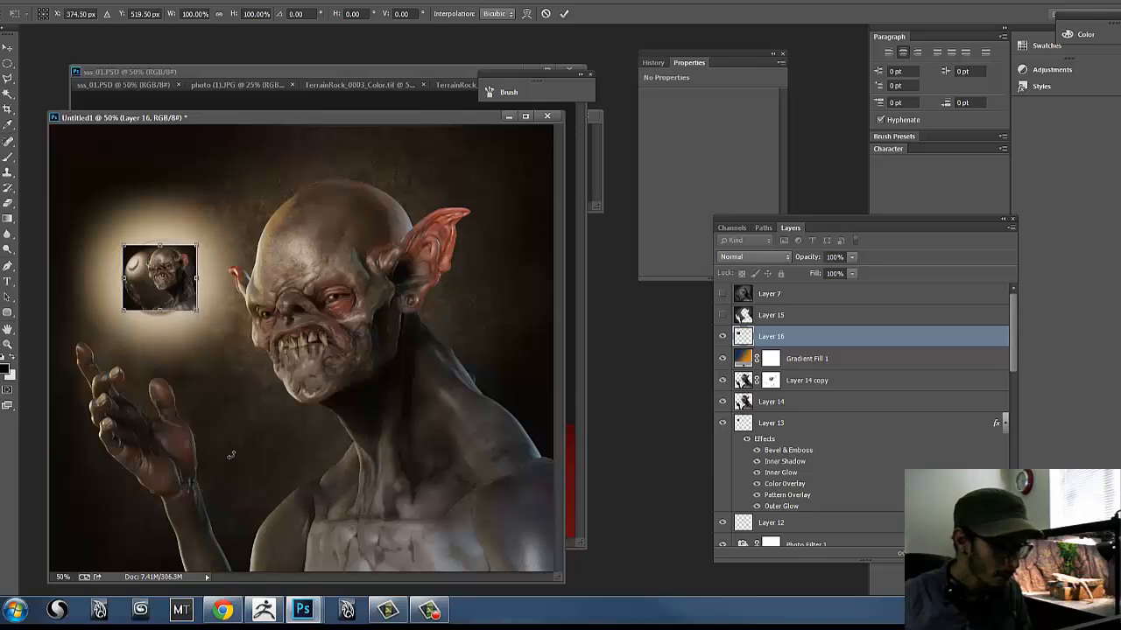
pyautogui.rightClick(231, 423)
pyautogui.click(299, 403)
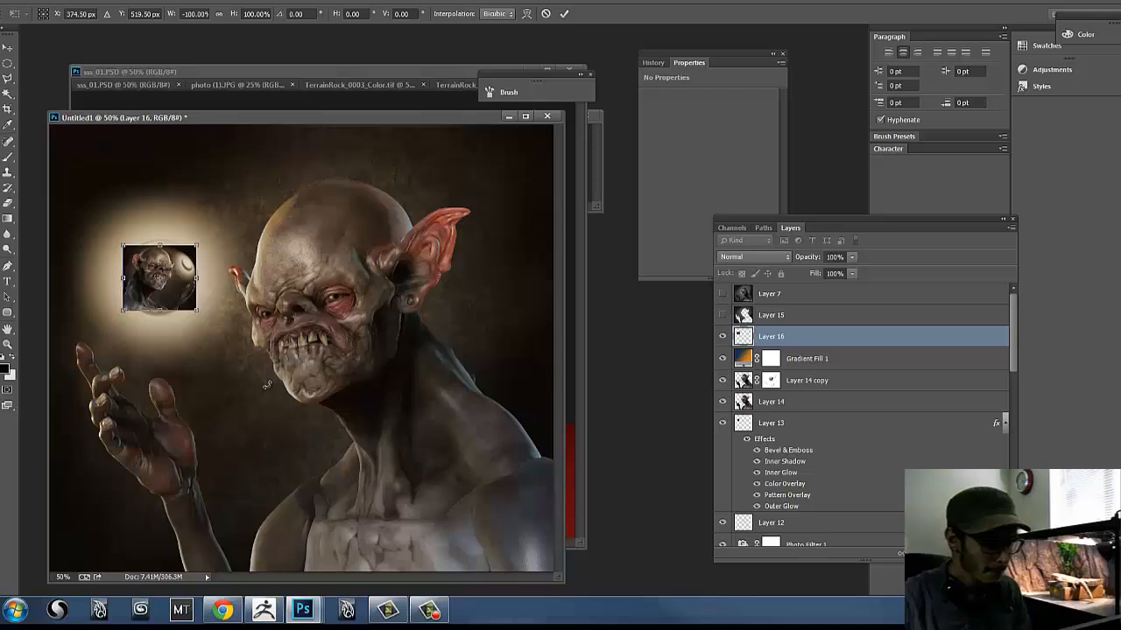
pyautogui.press('Return')
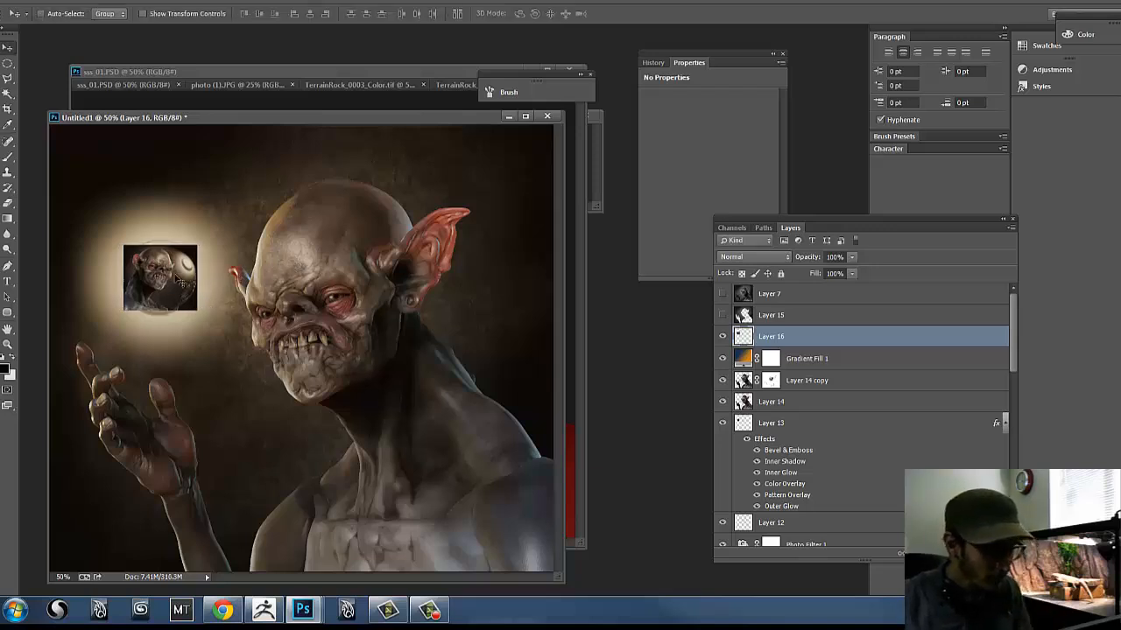
# - Try the Overlay, Soft Light, Difference and Multiply blend modes on Layer 16
pyautogui.click(753, 257)
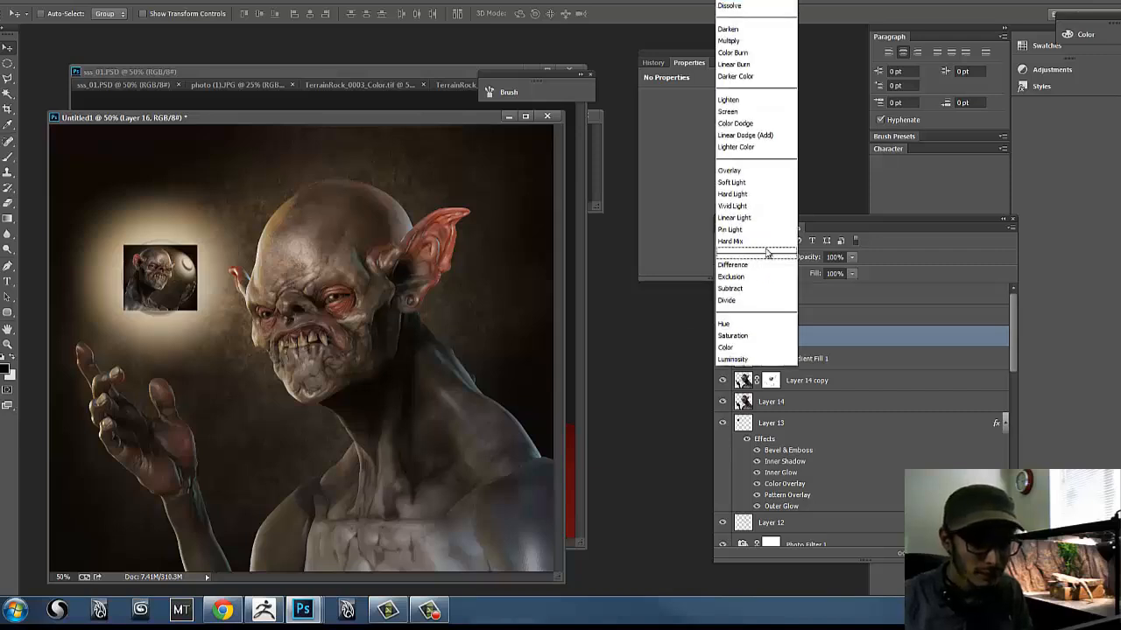
pyautogui.click(761, 171)
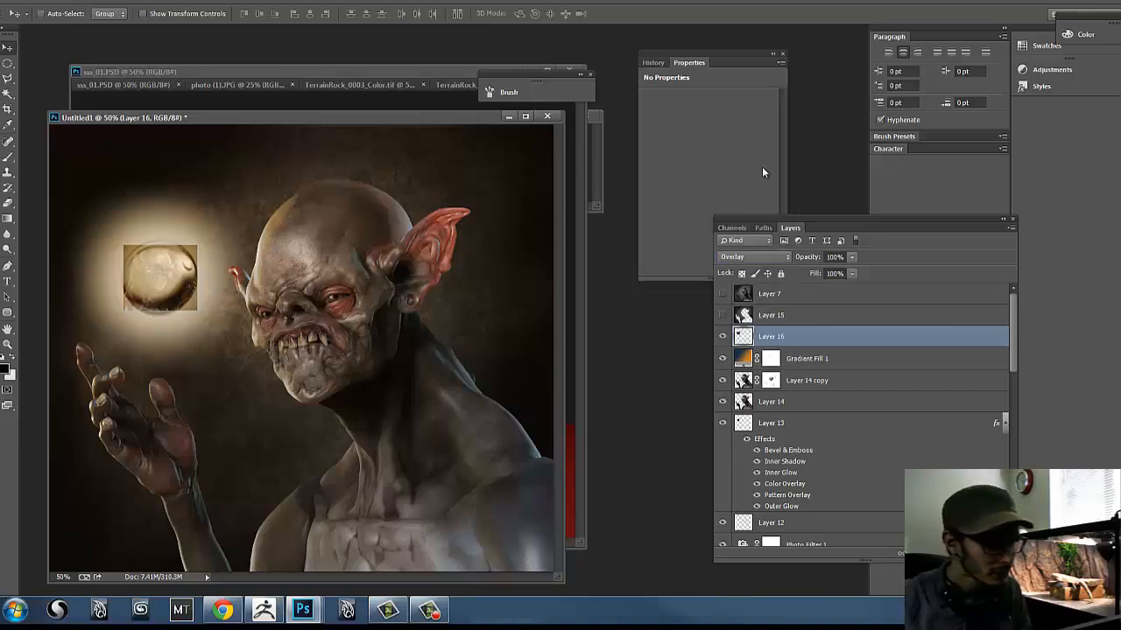
pyautogui.click(753, 256)
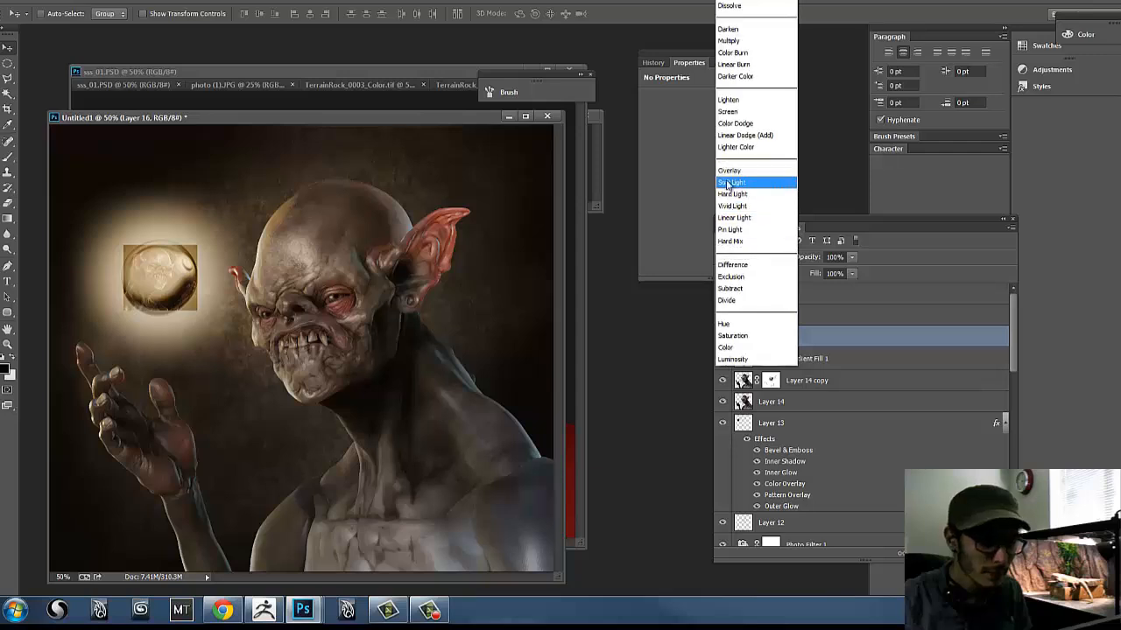
pyautogui.click(730, 183)
pyautogui.click(758, 258)
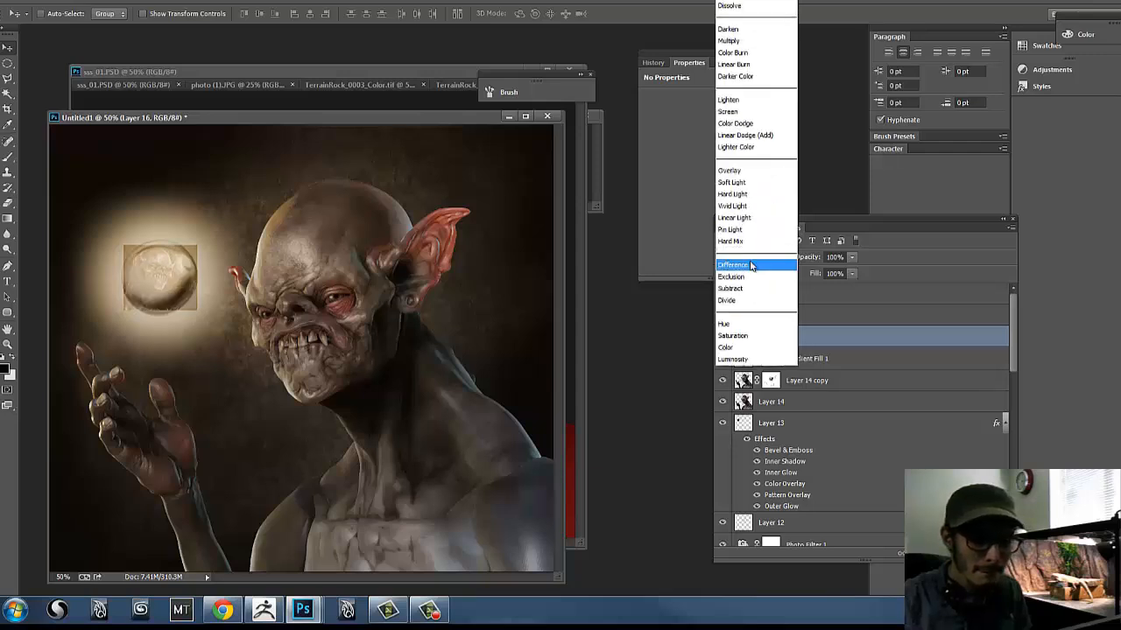
pyautogui.click(749, 261)
pyautogui.click(749, 257)
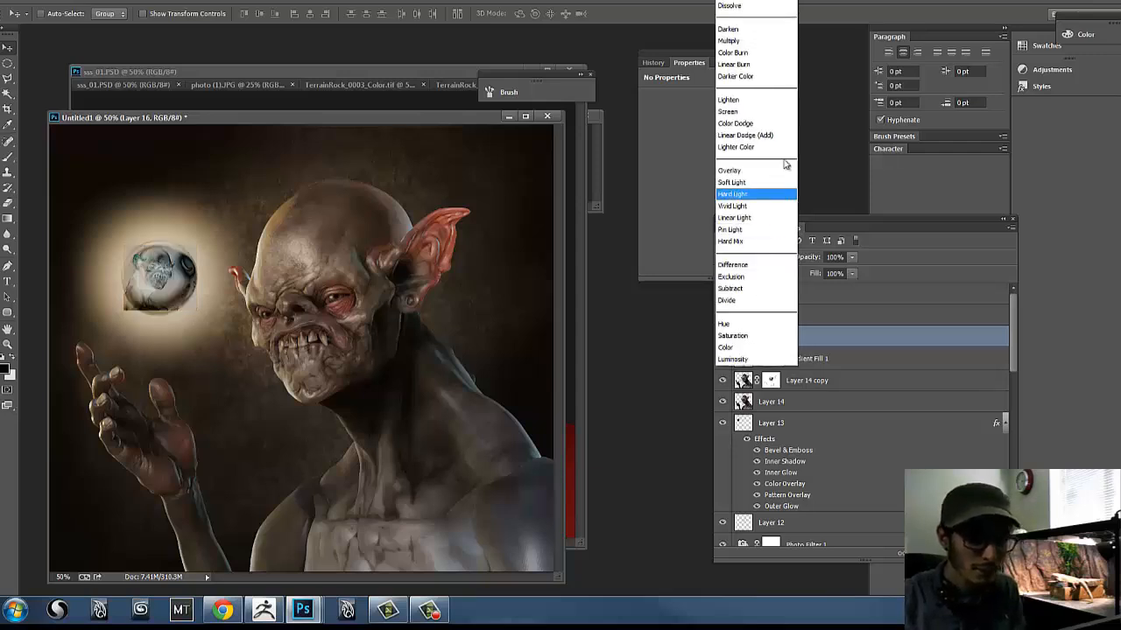
pyautogui.click(742, 39)
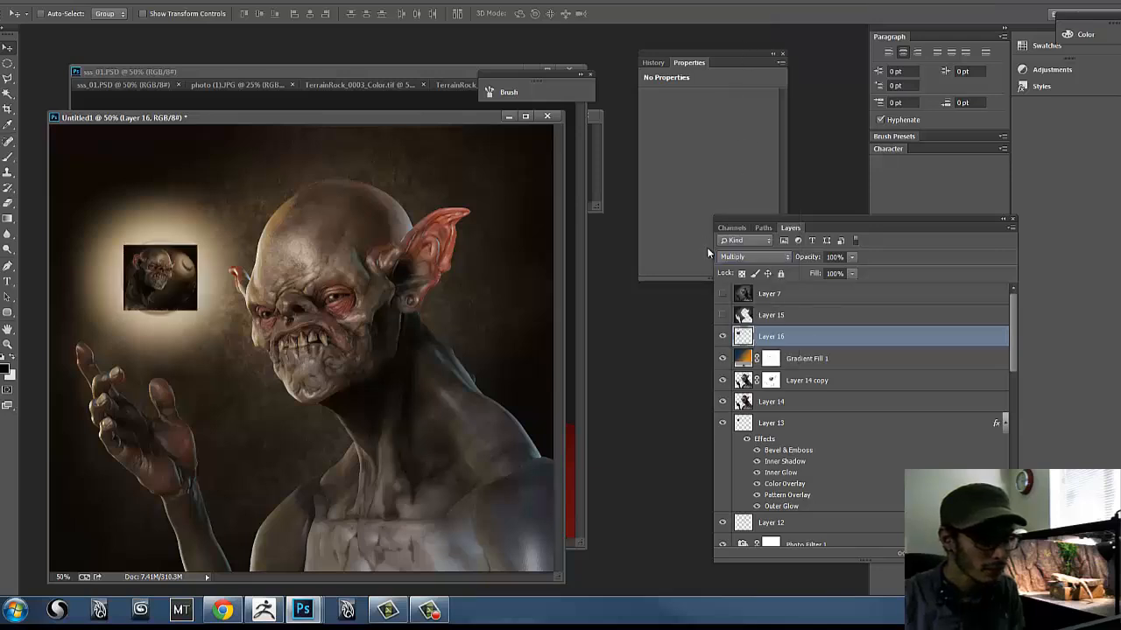
# - Try the Lighten blend mode on Layer 16 and cycle through the following modes up to Lighter Color
pyautogui.click(751, 257)
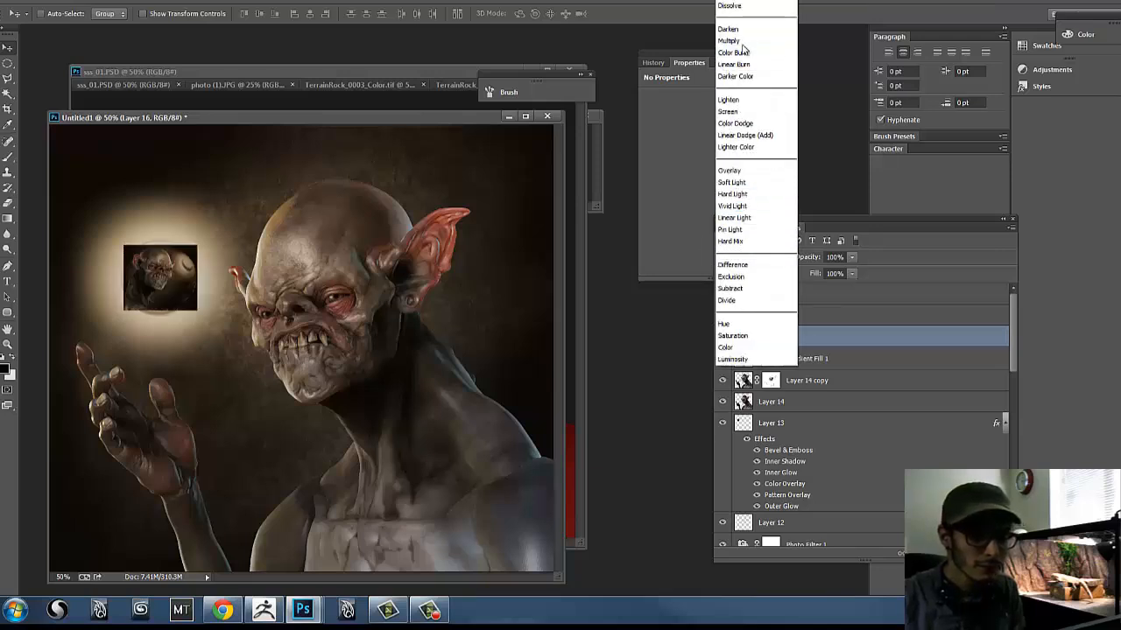
pyautogui.click(750, 101)
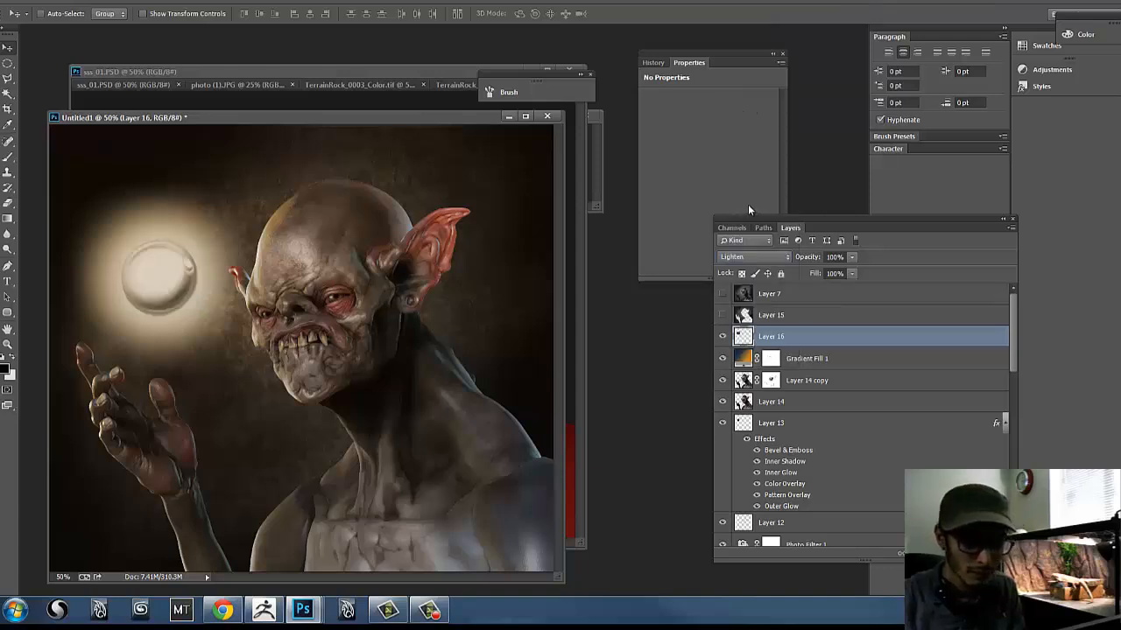
pyautogui.hotkey('shift', '+')
pyautogui.hotkey('shift', '+')
pyautogui.hotkey('shift', '+')
pyautogui.hotkey('shift', '+')
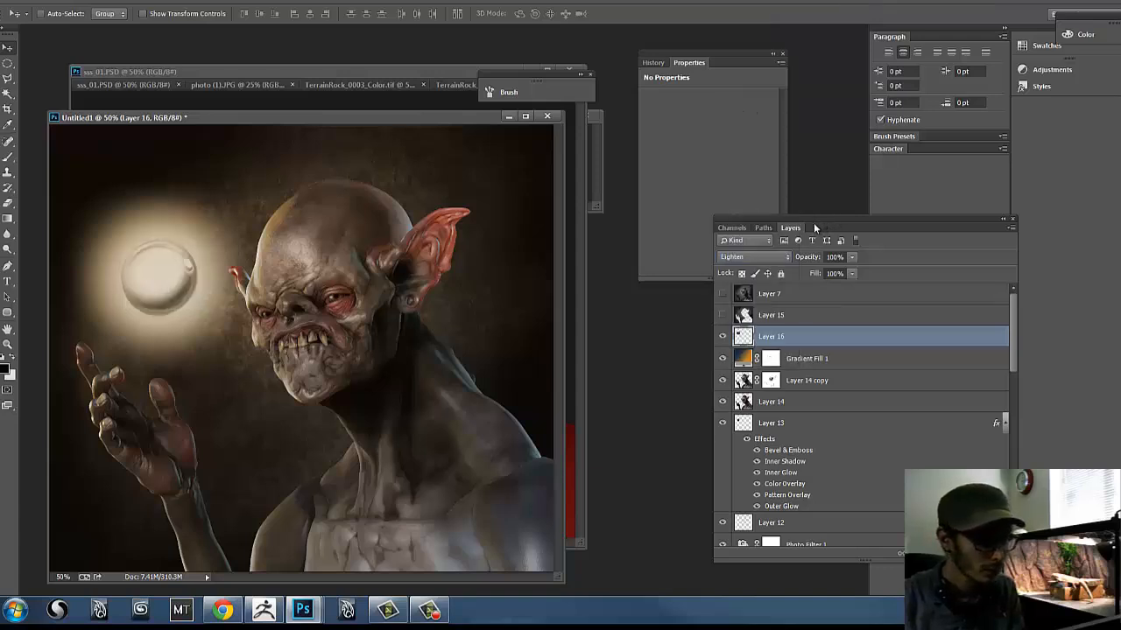
# - Set Layer 16's blend mode to Darken and shift the small image slightly to fit the moon disc
pyautogui.click(751, 257)
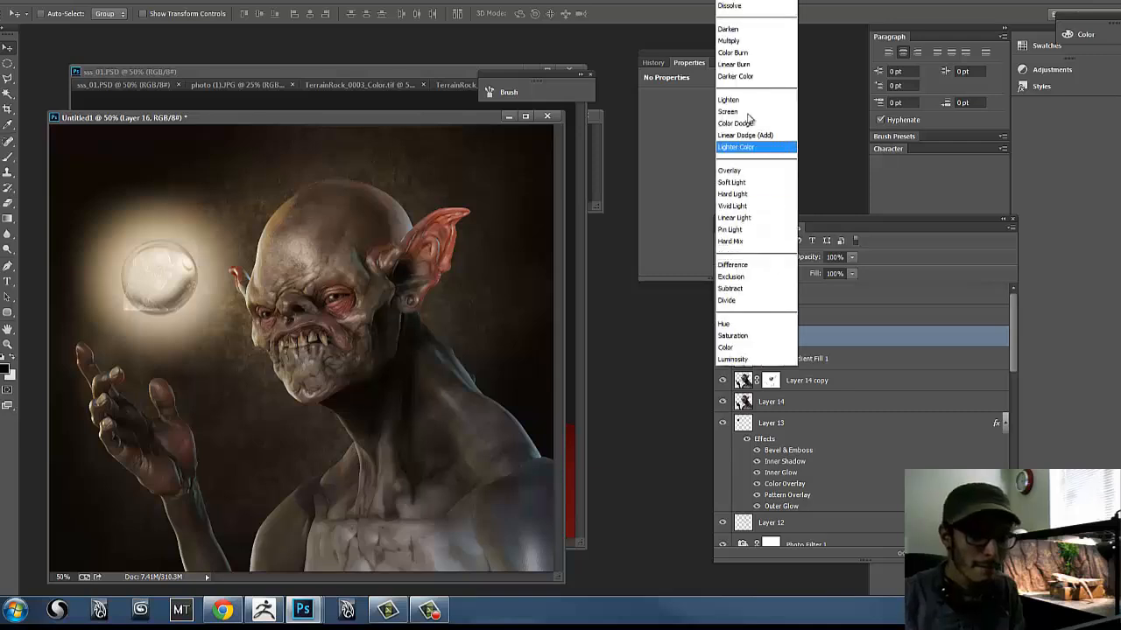
pyautogui.click(730, 29)
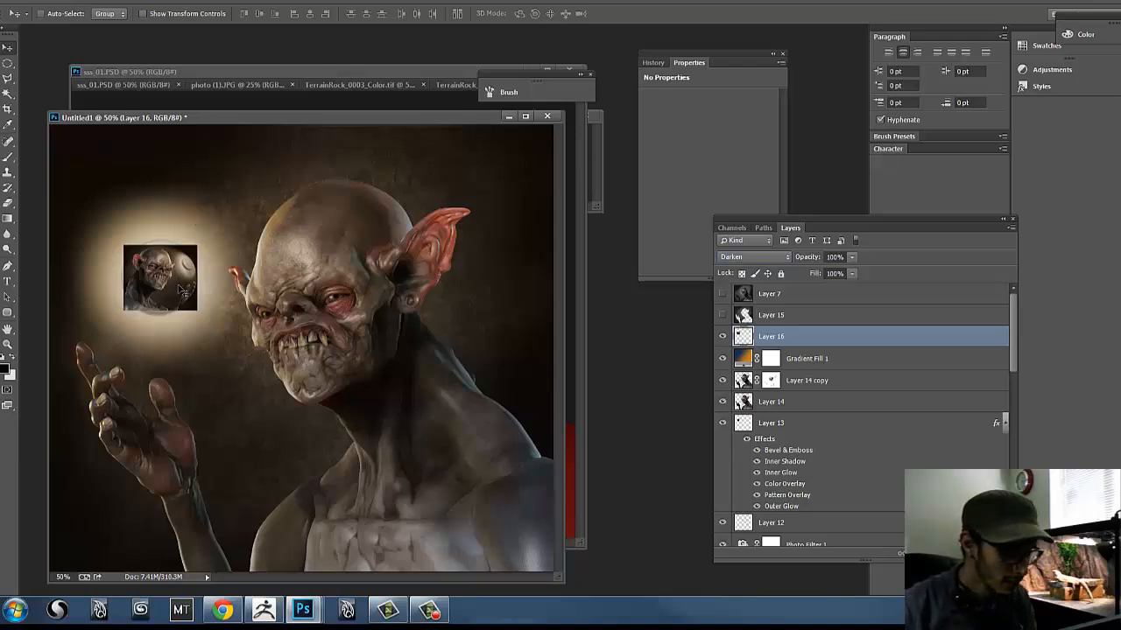
pyautogui.moveTo(199, 287)
pyautogui.mouseDown()
pyautogui.moveTo(263, 264)
pyautogui.moveTo(193, 279)
pyautogui.moveTo(185, 317)
pyautogui.mouseUp()
# - Erase Layer 16's square corners outside the moon disc with a 90 px eraser, undoing the unwanted strokes
pyautogui.press('e')
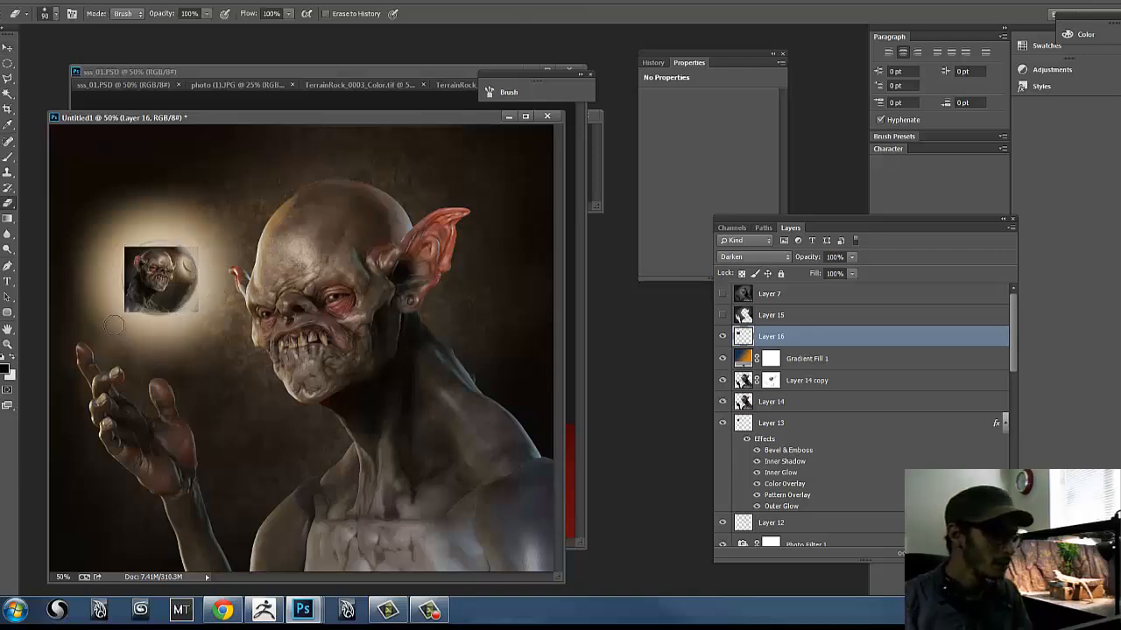
pyautogui.moveTo(114, 324)
pyautogui.mouseDown()
pyautogui.moveTo(147, 327)
pyautogui.moveTo(105, 293)
pyautogui.moveTo(159, 233)
pyautogui.moveTo(142, 235)
pyautogui.moveTo(203, 227)
pyautogui.moveTo(123, 248)
pyautogui.moveTo(210, 231)
pyautogui.moveTo(208, 264)
pyautogui.moveTo(181, 226)
pyautogui.moveTo(199, 303)
pyautogui.moveTo(185, 314)
pyautogui.moveTo(207, 283)
pyautogui.moveTo(168, 232)
pyautogui.moveTo(200, 264)
pyautogui.moveTo(183, 236)
pyautogui.moveTo(199, 298)
pyautogui.moveTo(129, 316)
pyautogui.moveTo(105, 293)
pyautogui.moveTo(133, 240)
pyautogui.mouseUp()
pyautogui.hotkey('ctrl', 'alt', 'z')
pyautogui.hotkey('ctrl', 'alt', 'z')
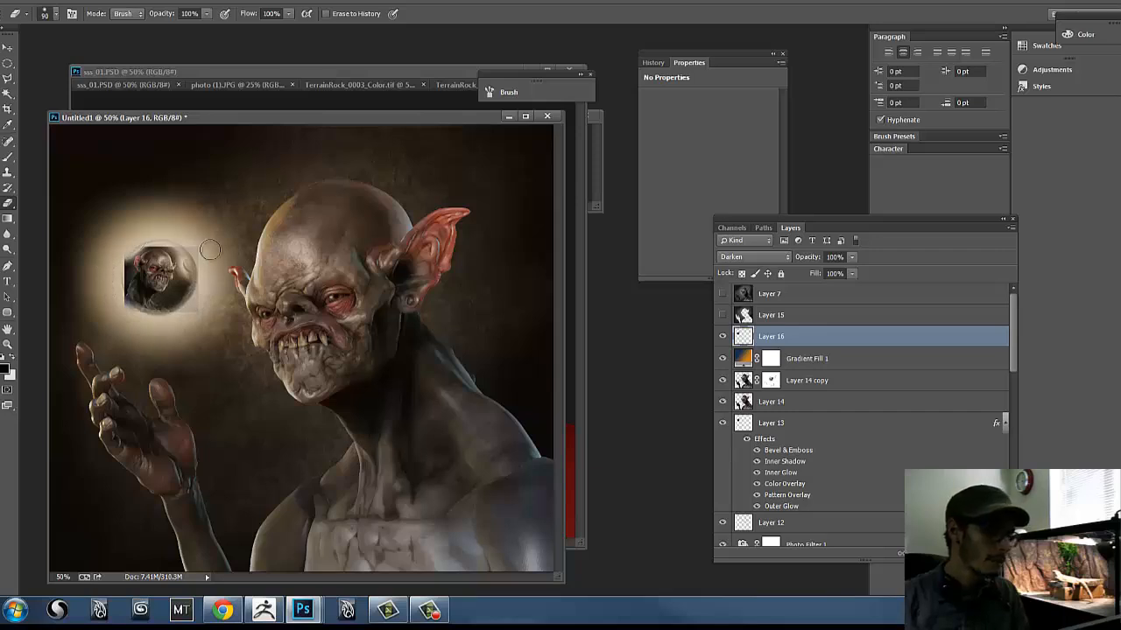
pyautogui.moveTo(209, 249)
pyautogui.mouseDown()
pyautogui.moveTo(194, 311)
pyautogui.moveTo(177, 319)
pyautogui.moveTo(199, 300)
pyautogui.moveTo(157, 329)
pyautogui.moveTo(108, 299)
pyautogui.moveTo(150, 324)
pyautogui.moveTo(116, 291)
pyautogui.moveTo(135, 246)
pyautogui.moveTo(200, 250)
pyautogui.mouseUp()
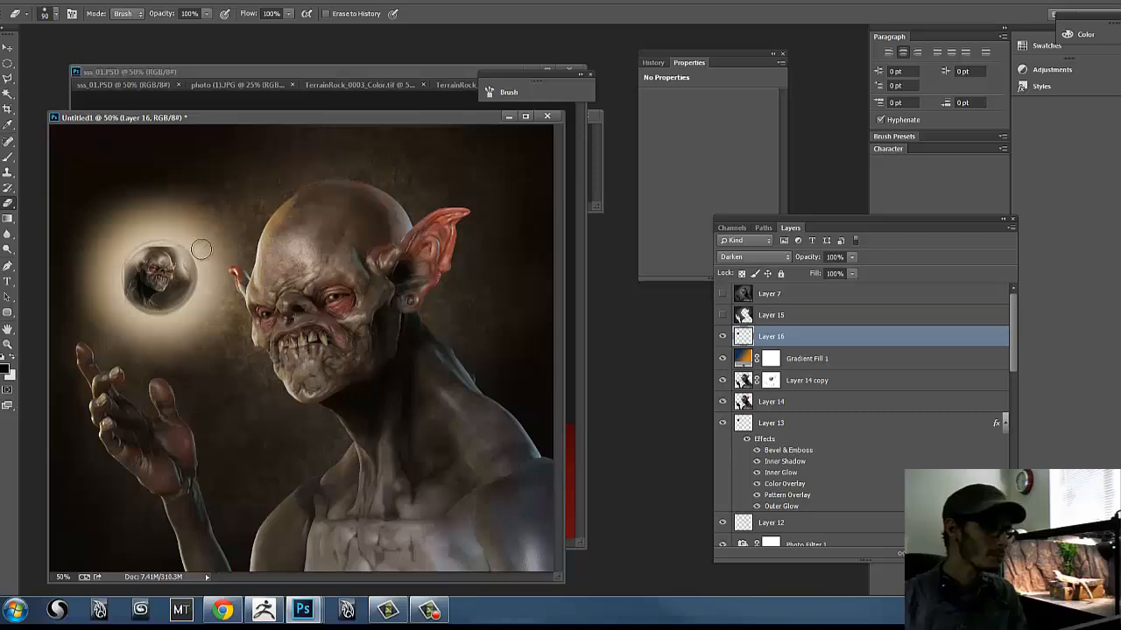
pyautogui.hotkey('ctrl', 'z')
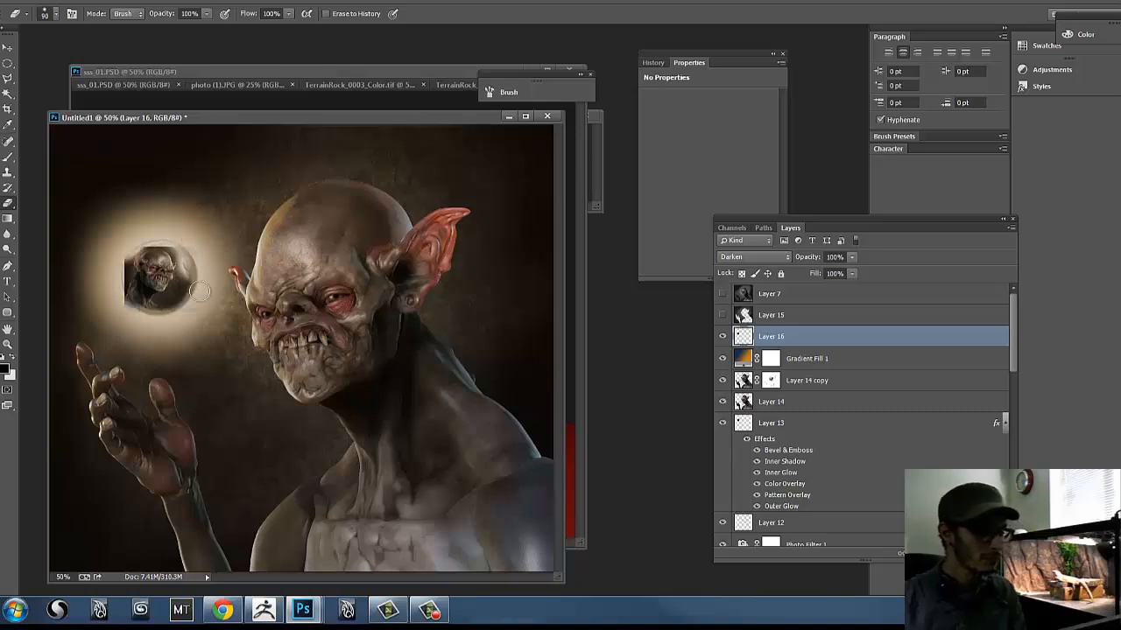
# - Erase the leftover square edges around the moon disc on Layer 16, varying the eraser size between 90 and 125 px
pyautogui.press(']')
pyautogui.press(']')
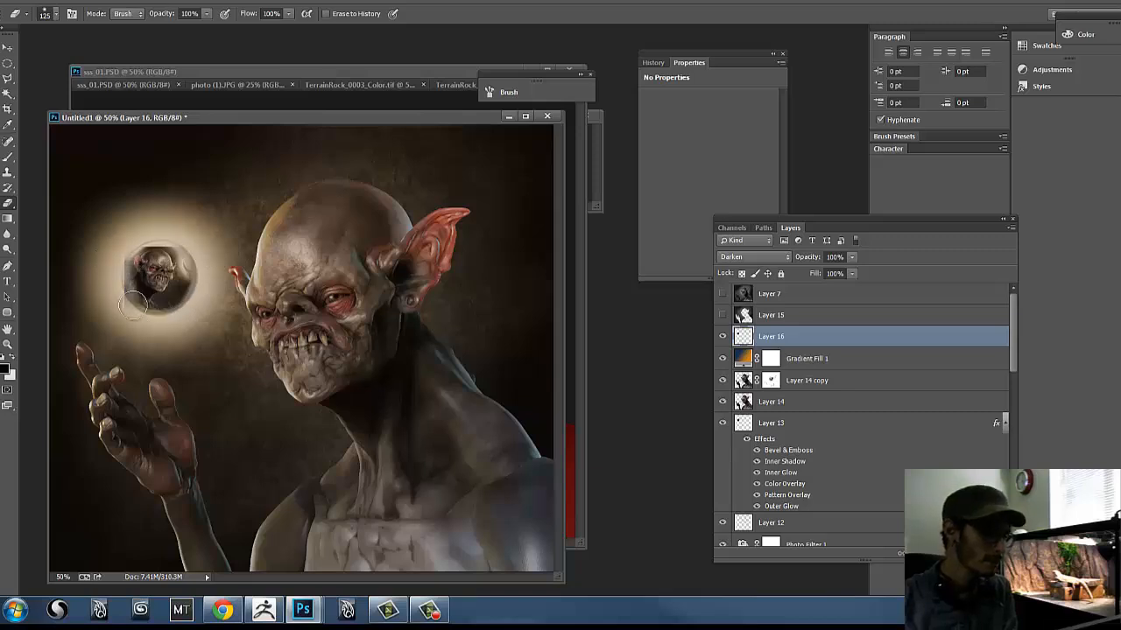
pyautogui.press('[')
pyautogui.press(']')
pyautogui.press(']')
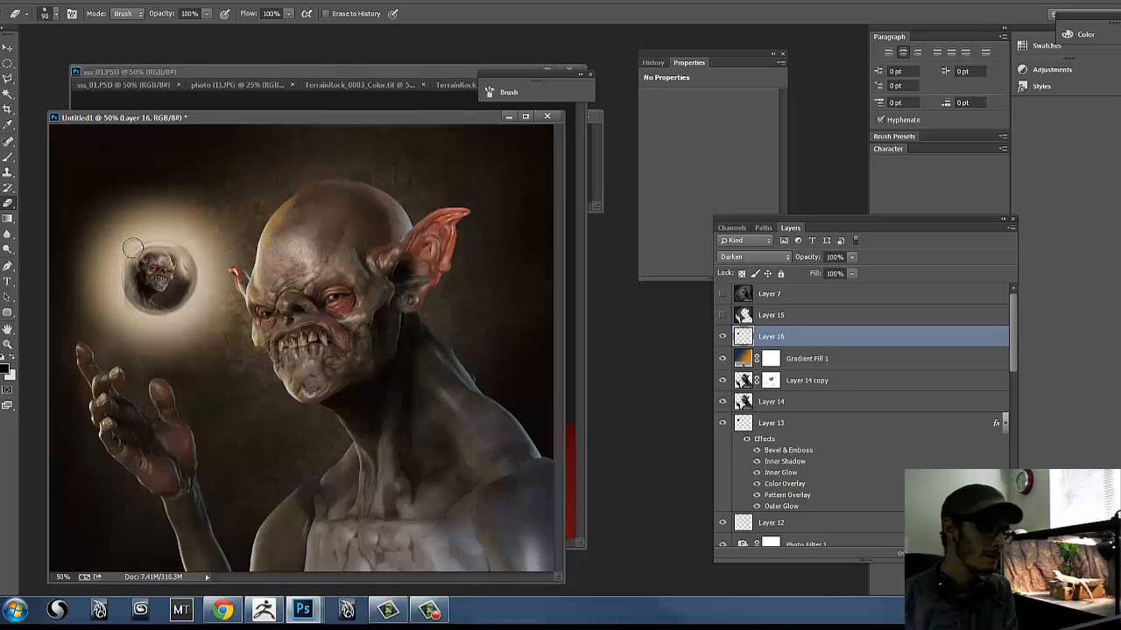
# - Enlarge the eraser to 200 px and up to 500 px, and soften the face inside the moon disc
pyautogui.press(']')
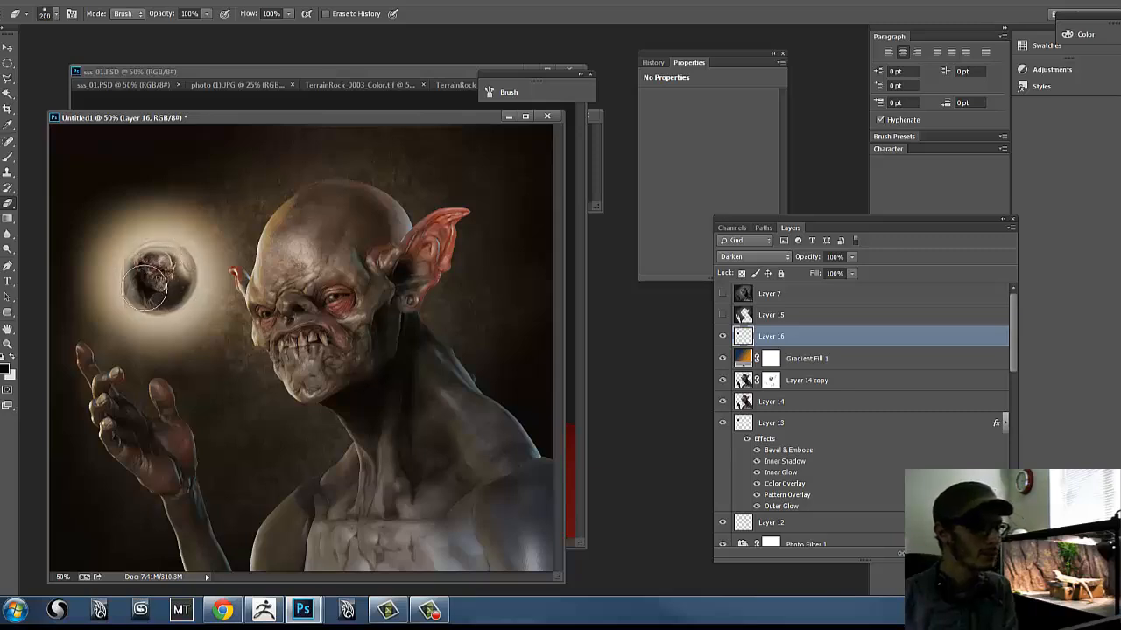
pyautogui.press(']')
pyautogui.press(']')
pyautogui.press(']')
pyautogui.press(']')
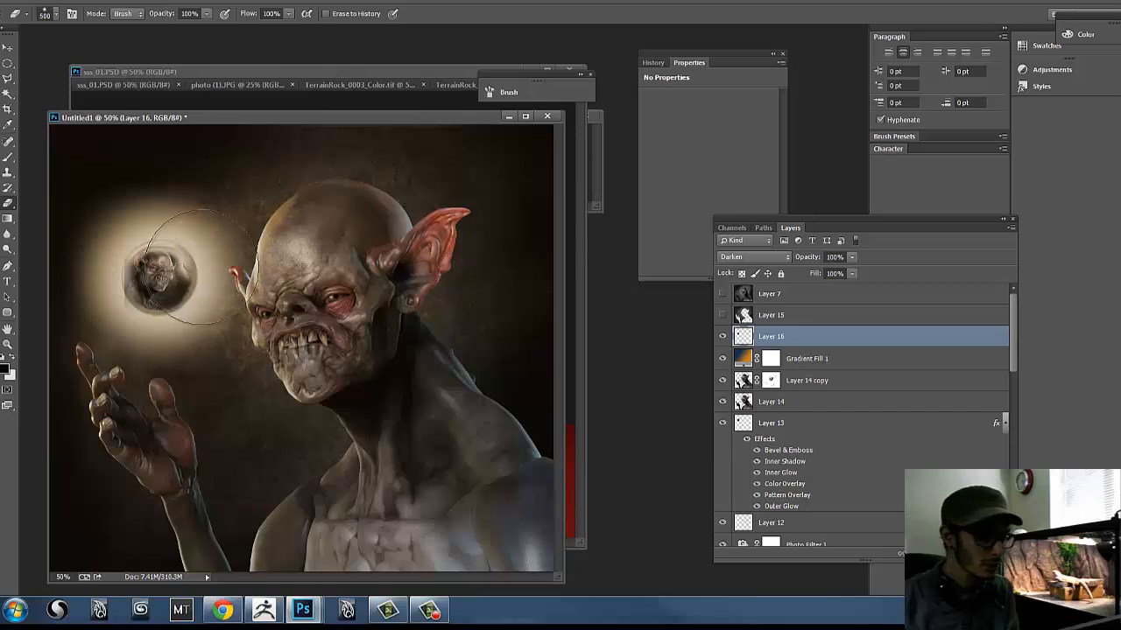
# - Reduce the eraser to 200 px and clean up the lower-left edge of the moon texture
pyautogui.press('[')
pyautogui.press('[')
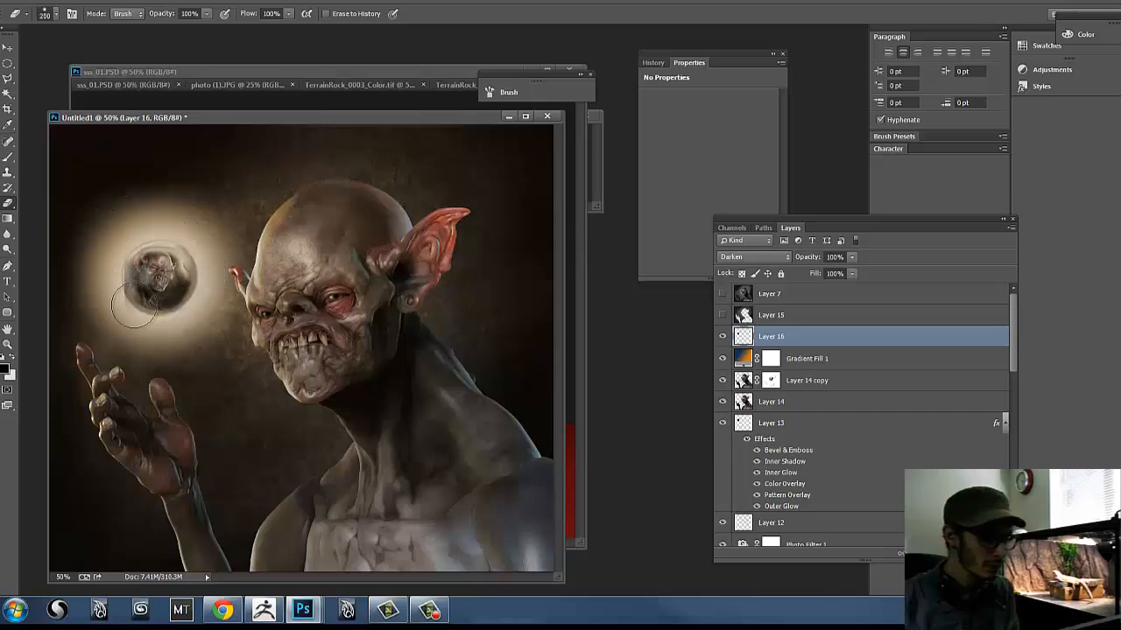
pyautogui.press('[')
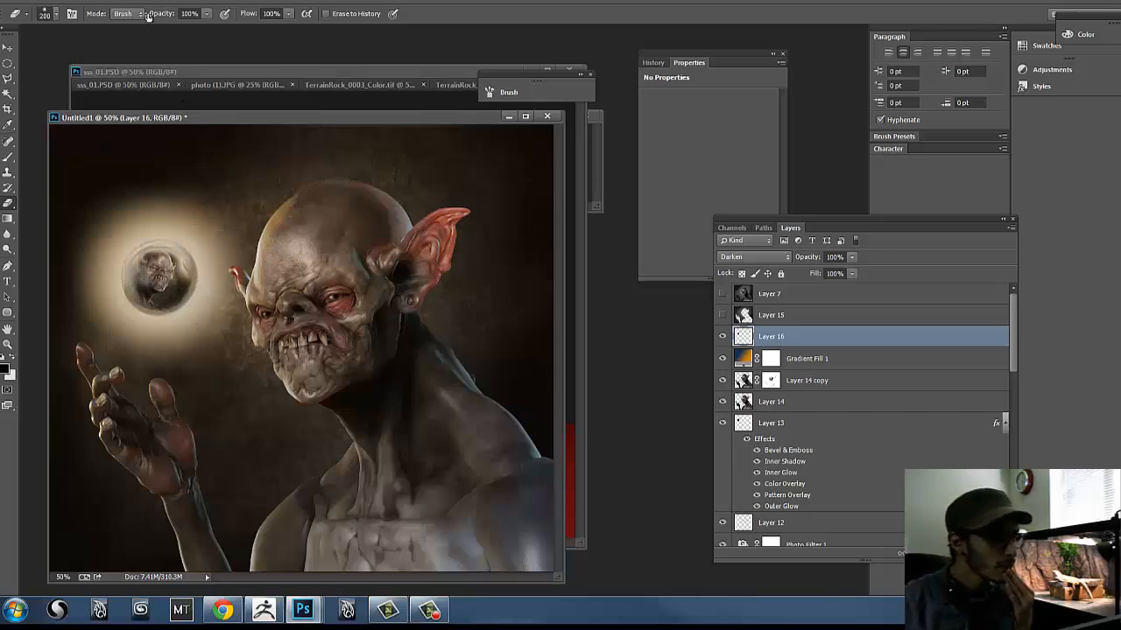
# - Apply a Gaussian Blur with a 3.3 pixel radius to Layer 16 and shift its texture slightly on the moon disc
pyautogui.click(184, 3)
pyautogui.moveTo(215, 160)
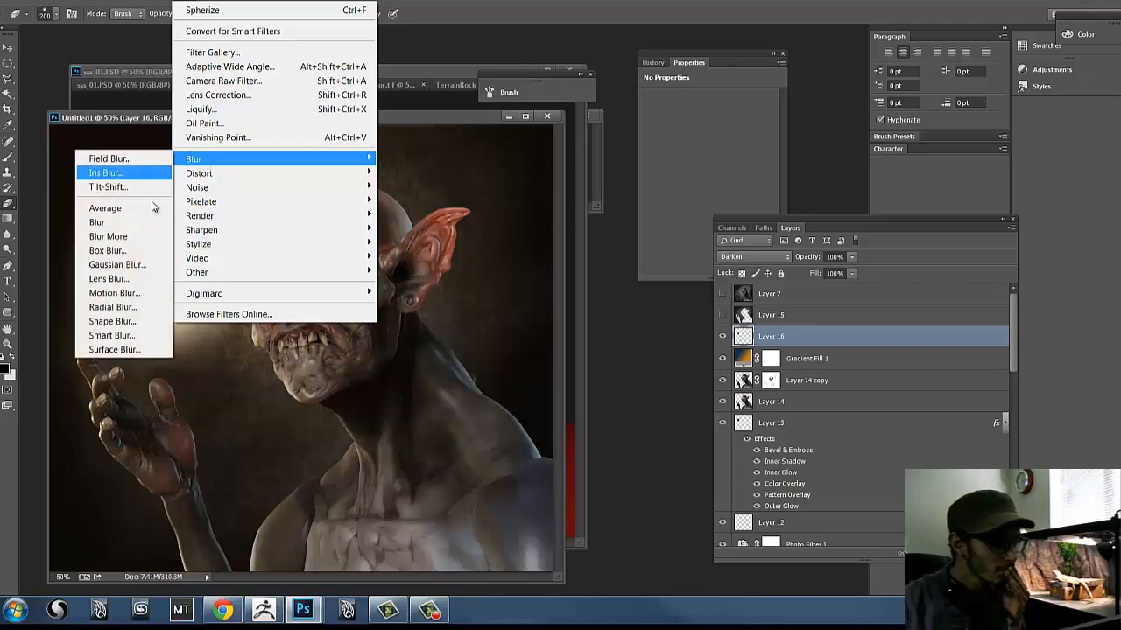
pyautogui.click(134, 265)
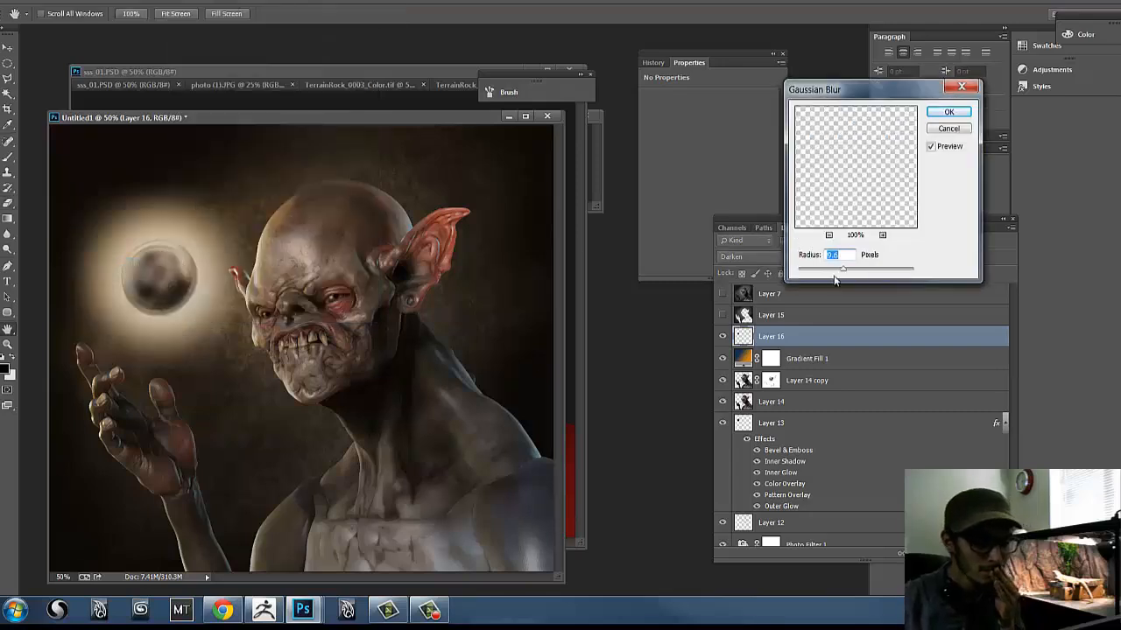
pyautogui.moveTo(834, 277); pyautogui.dragTo(823, 274)
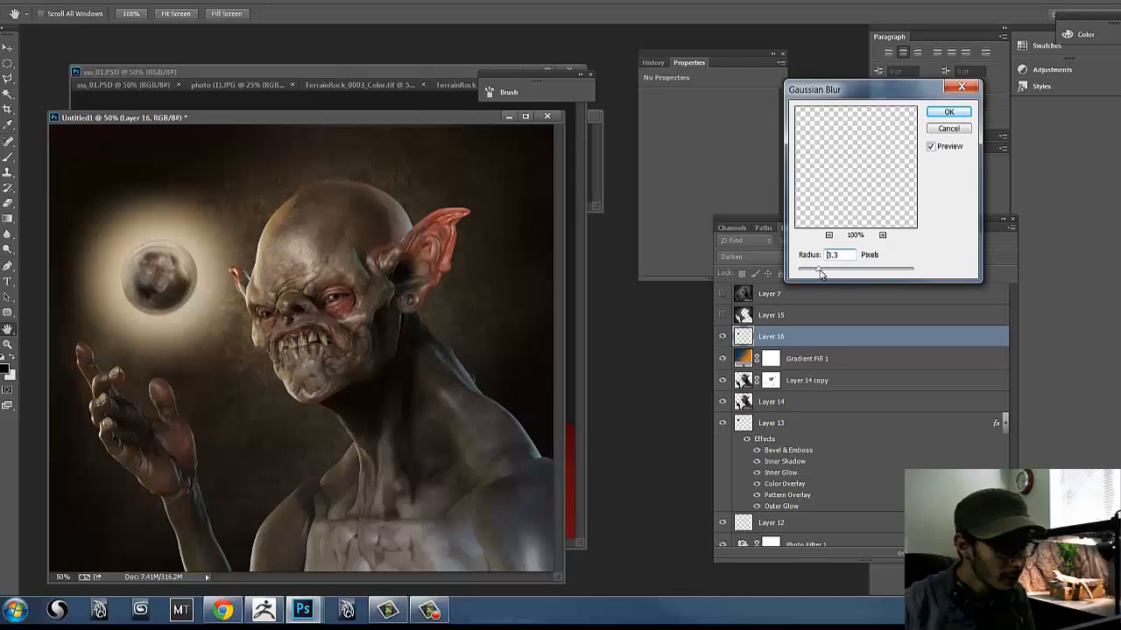
pyautogui.click(939, 128)
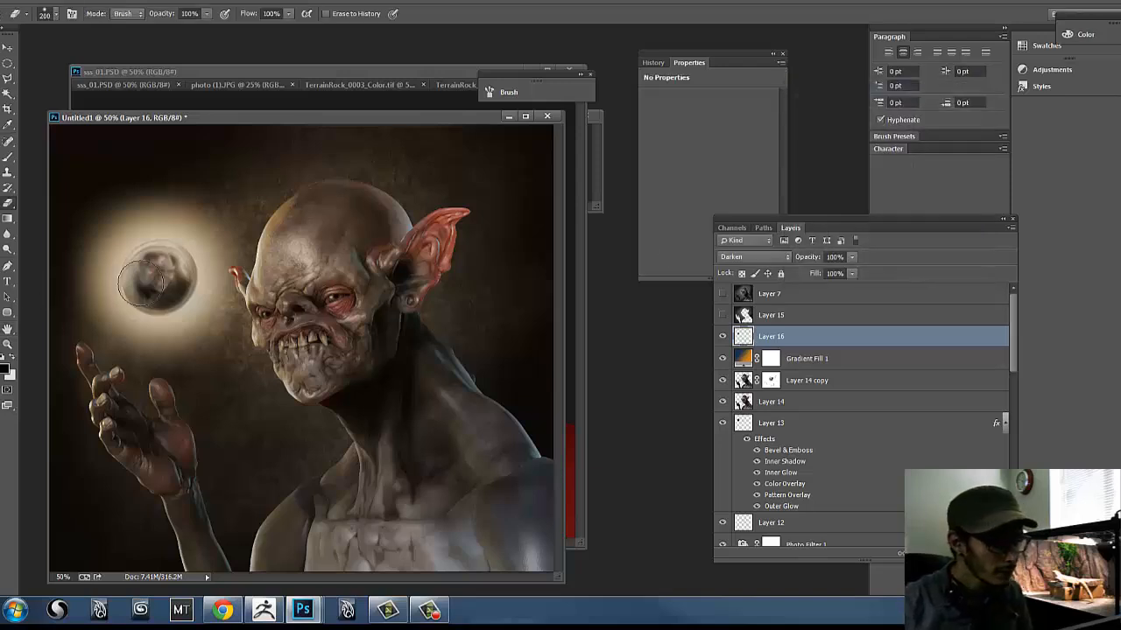
pyautogui.press('v')
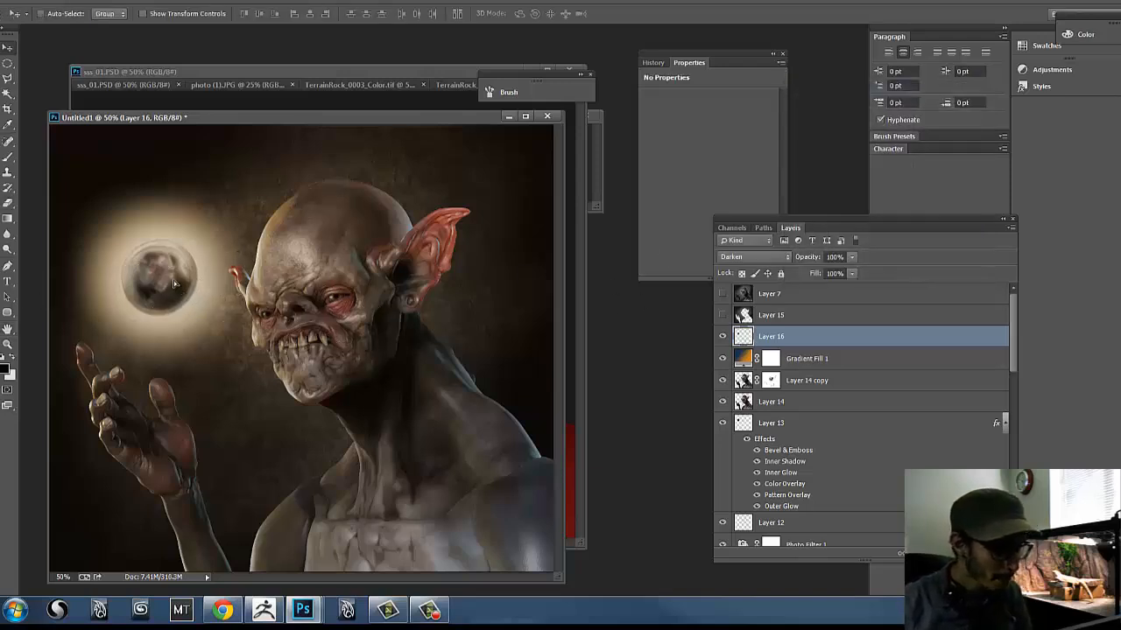
pyautogui.moveTo(173, 280); pyautogui.dragTo(182, 289)
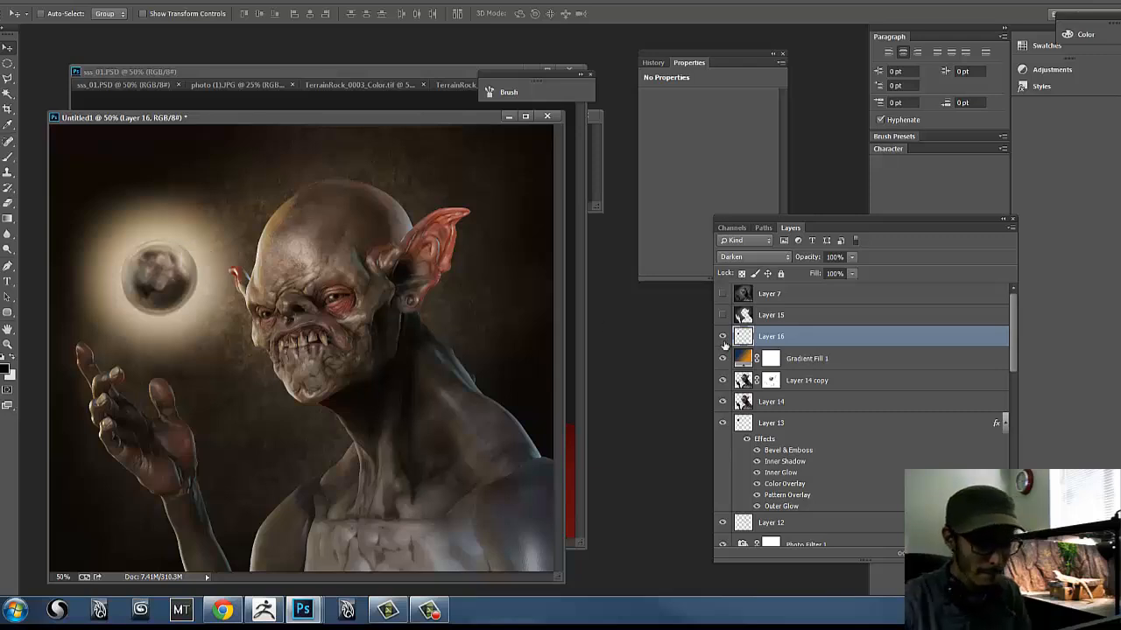
pyautogui.hotkey('ctrl', 'l')
pyautogui.moveTo(915, 216); pyautogui.dragTo(785, 224)
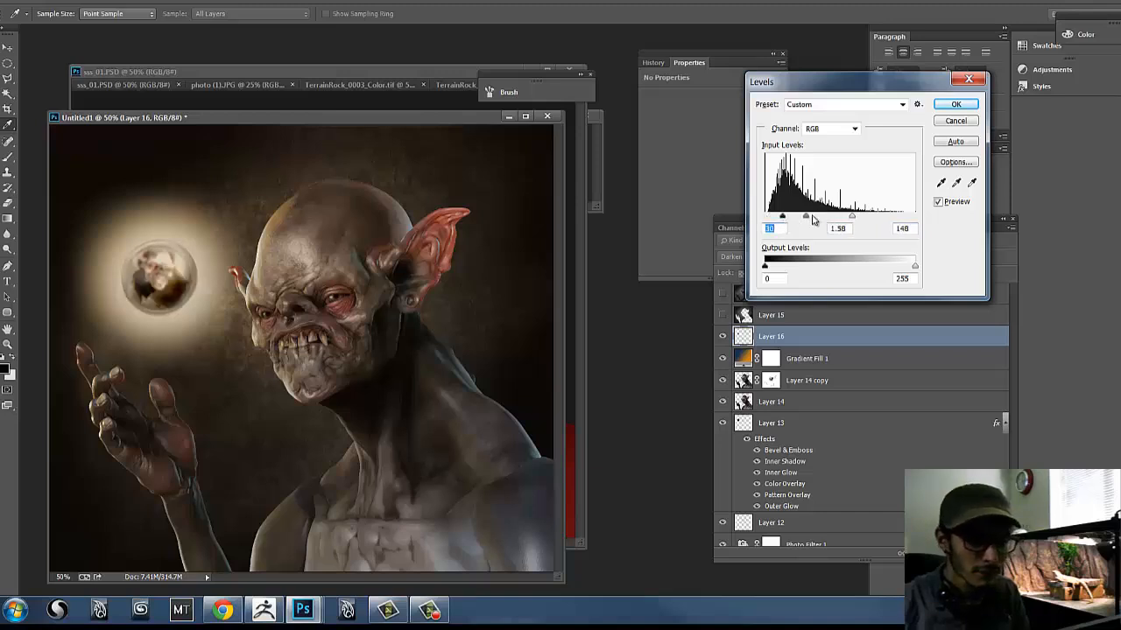
pyautogui.click(818, 219)
pyautogui.click(971, 121)
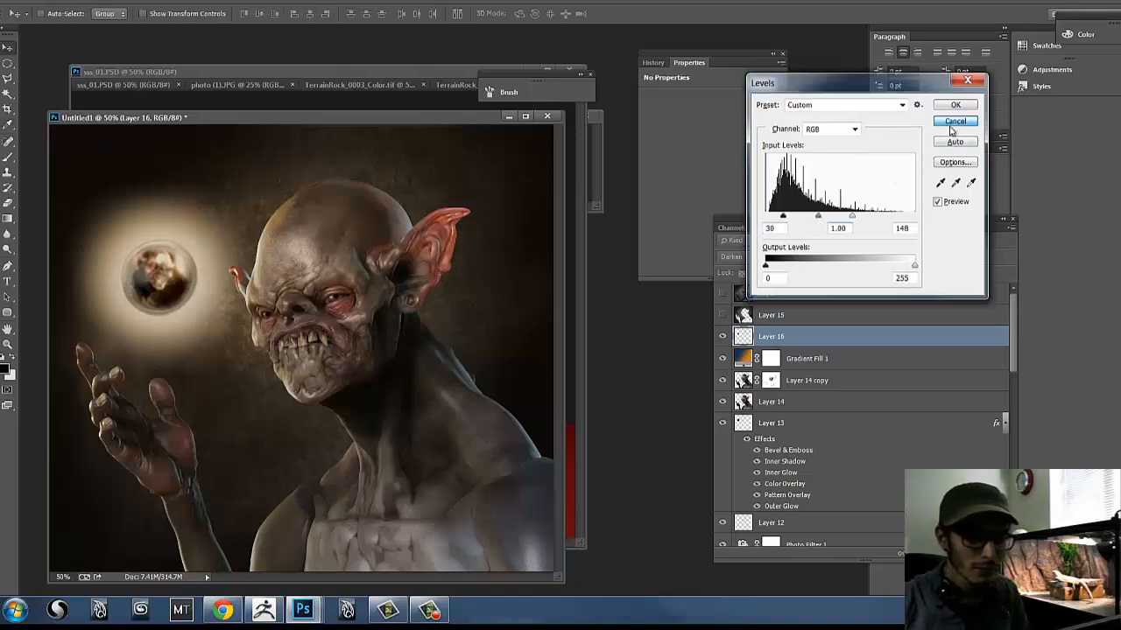
# - Try the blend modes on Layer 16 in sequence, from Lighten through Vivid Light, Difference and Divide to Luminosity
pyautogui.click(754, 257)
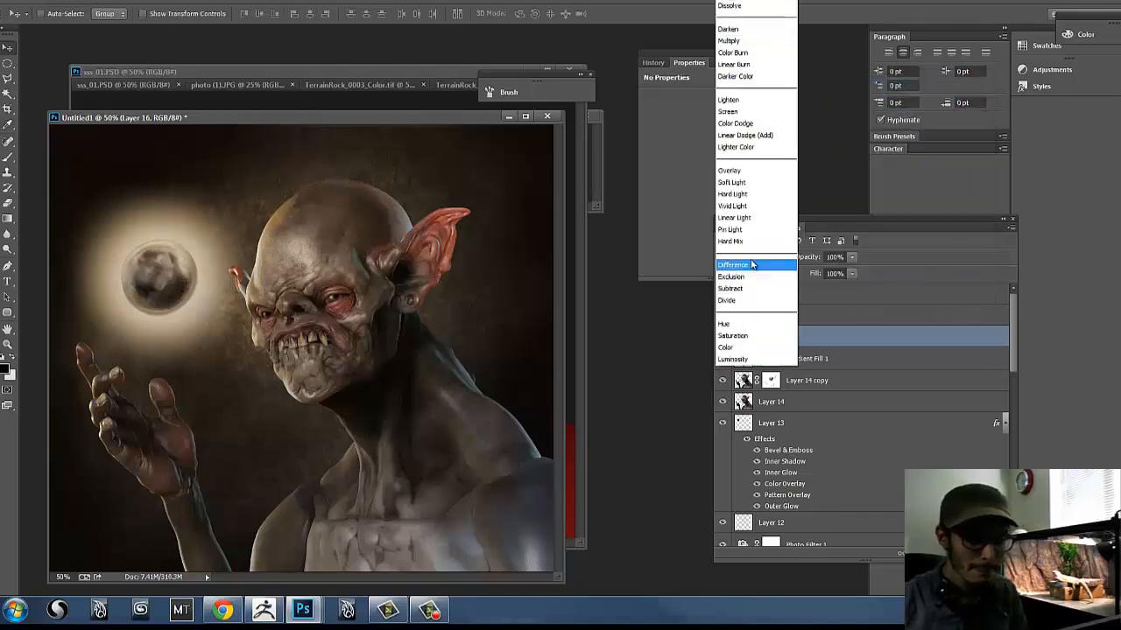
pyautogui.click(752, 103)
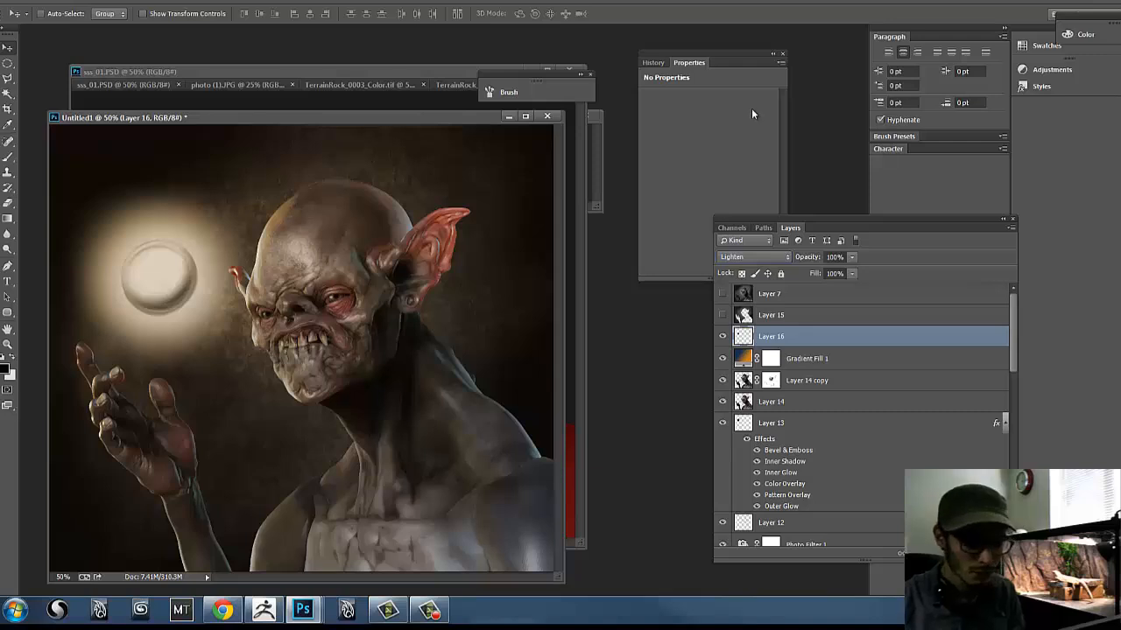
pyautogui.press('Down')
pyautogui.press('Down')
pyautogui.press('Down')
pyautogui.press('Down')
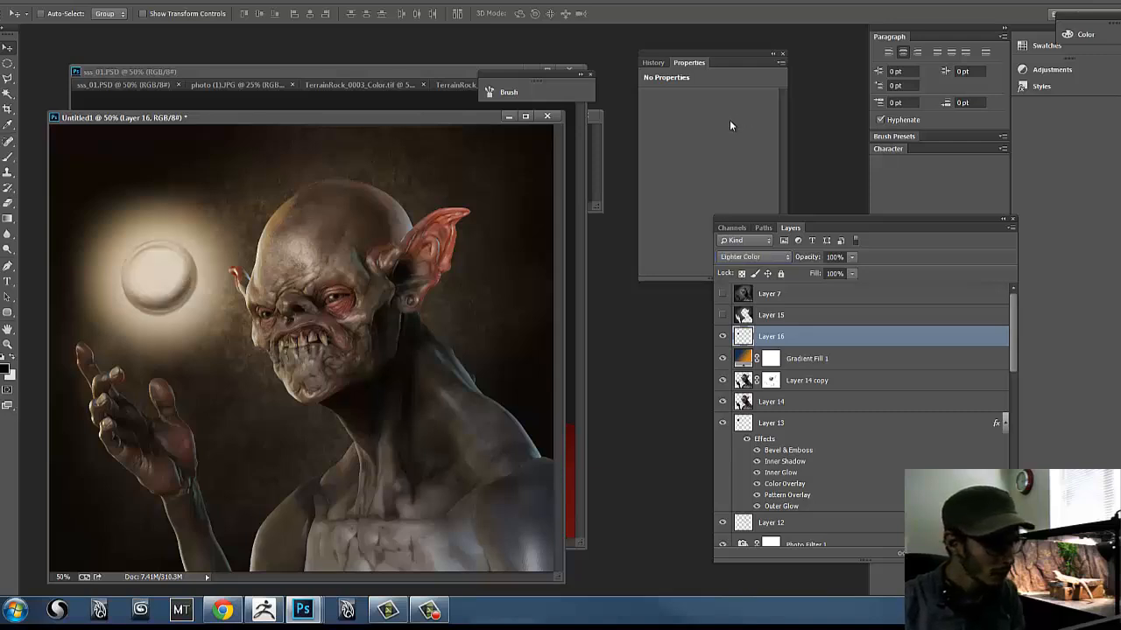
pyautogui.press('Down')
pyautogui.press('Down')
pyautogui.press('Down')
pyautogui.press('Down')
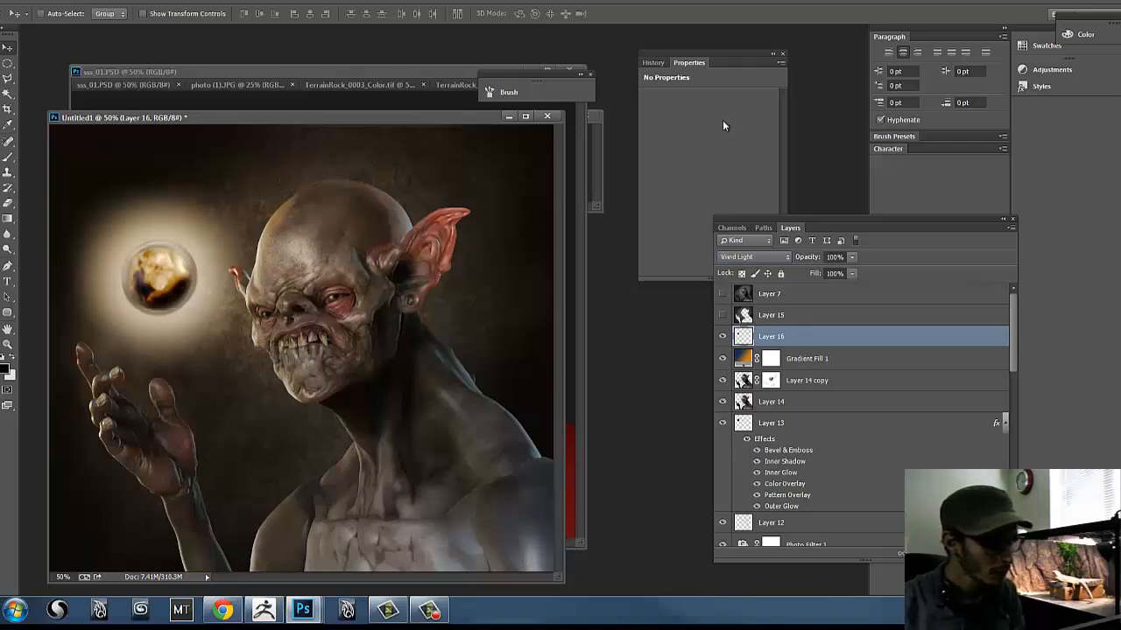
pyautogui.press('Up')
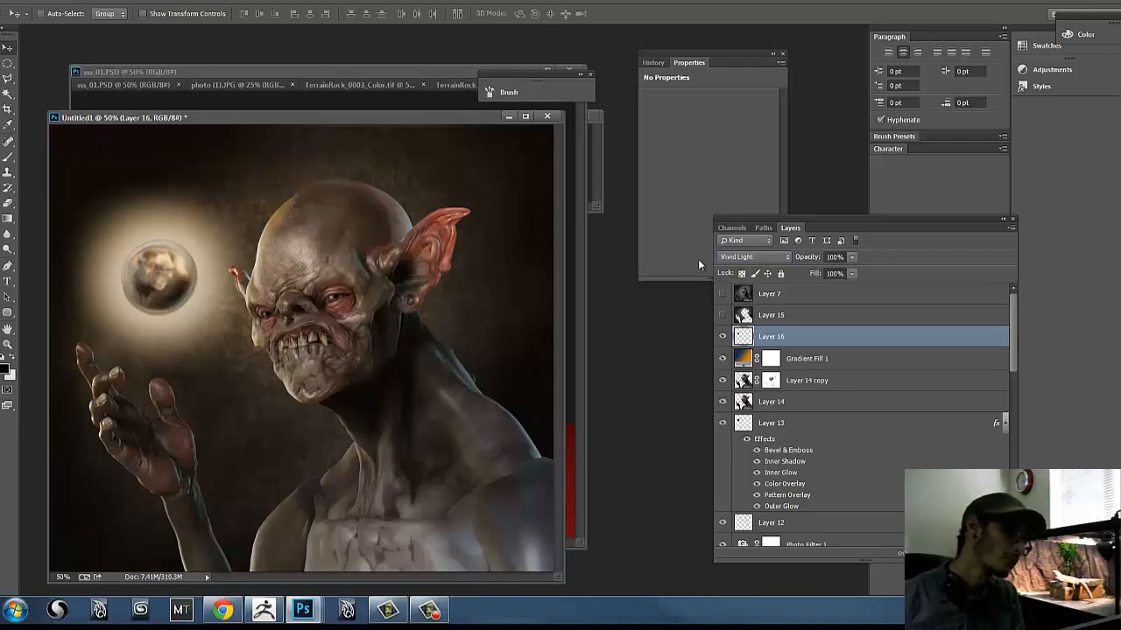
pyautogui.press('Down')
pyautogui.press('Down')
pyautogui.press('Down')
pyautogui.press('Down')
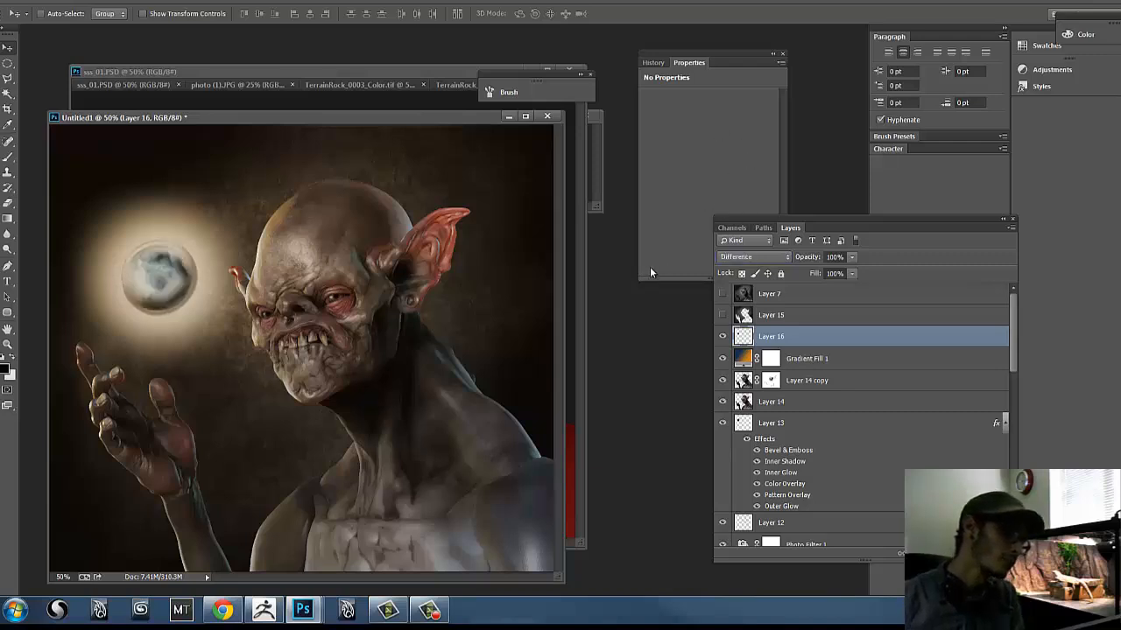
pyautogui.press('Down')
pyautogui.press('Down')
pyautogui.press('Down')
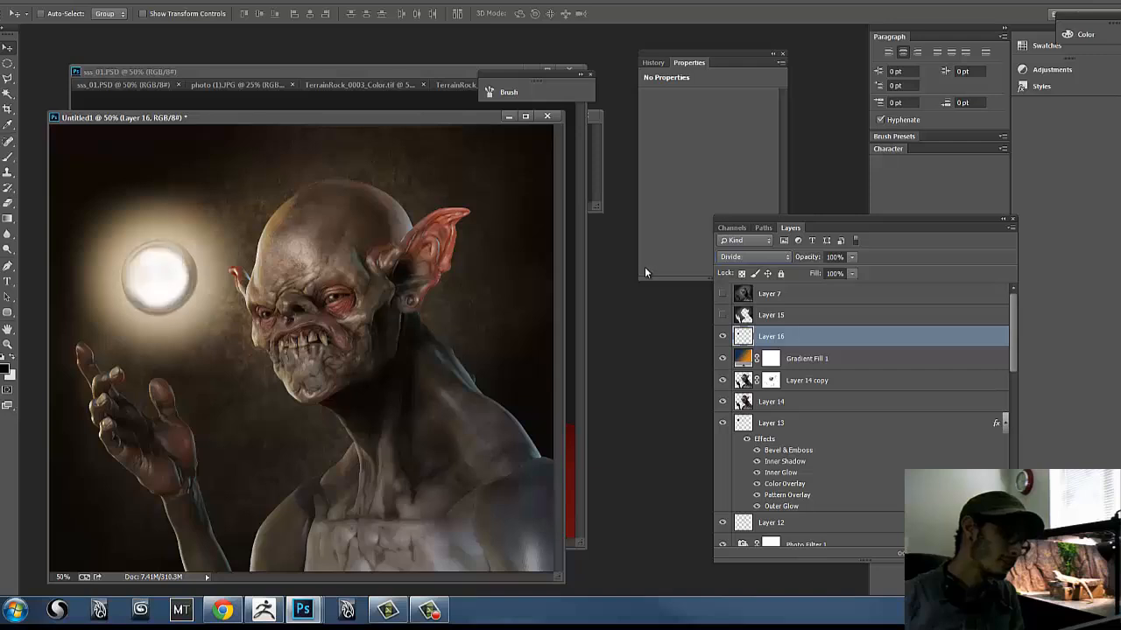
pyautogui.press('Down')
pyautogui.press('Down')
pyautogui.press('Down')
pyautogui.press('Down')
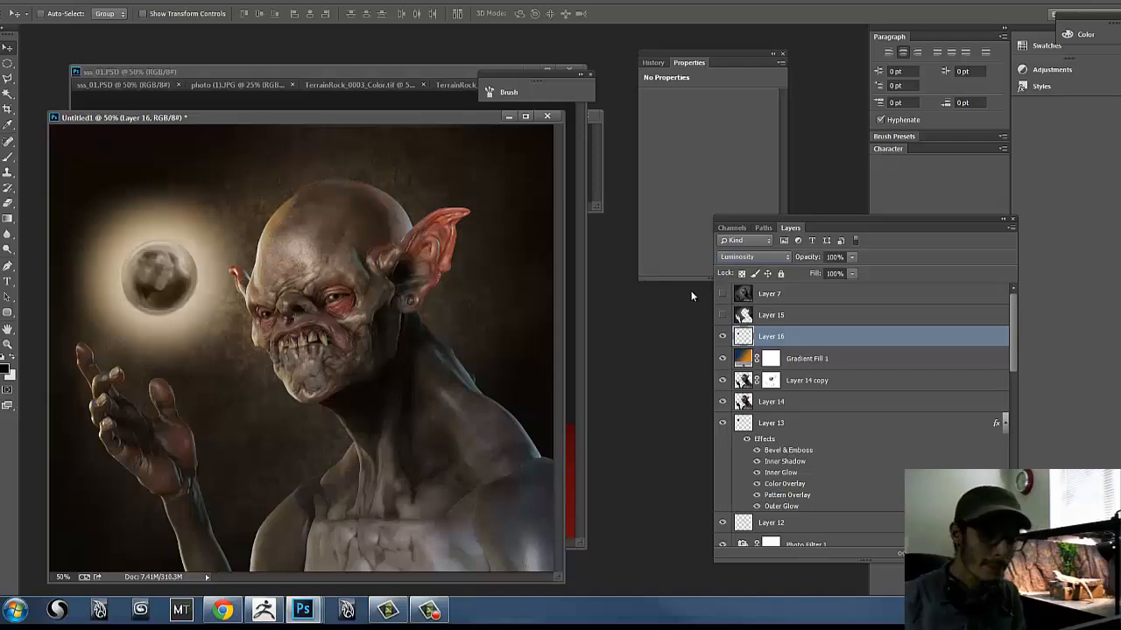
# - Compare Normal, Multiply and other blend modes on Layer 16, and settle on Darken
pyautogui.click(768, 258)
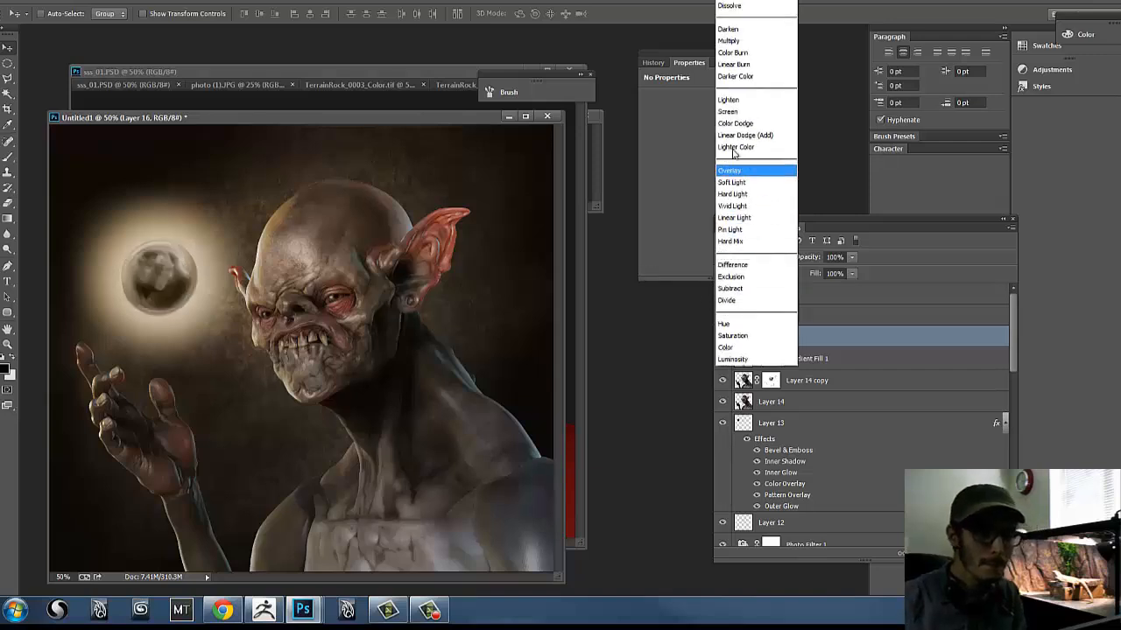
pyautogui.click(736, 6)
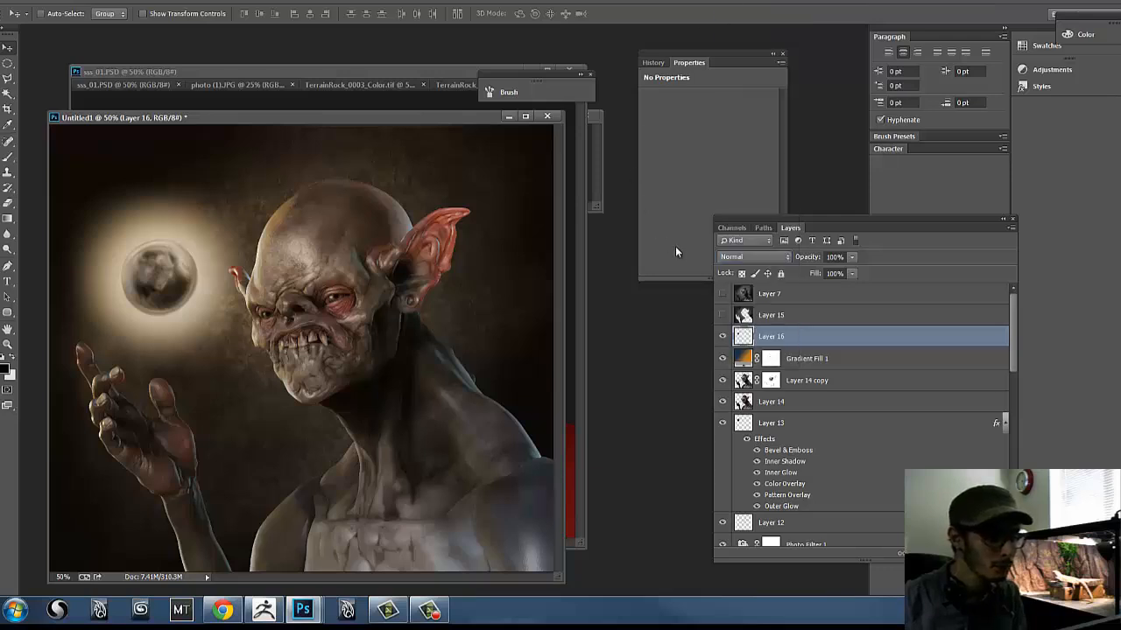
pyautogui.click(741, 259)
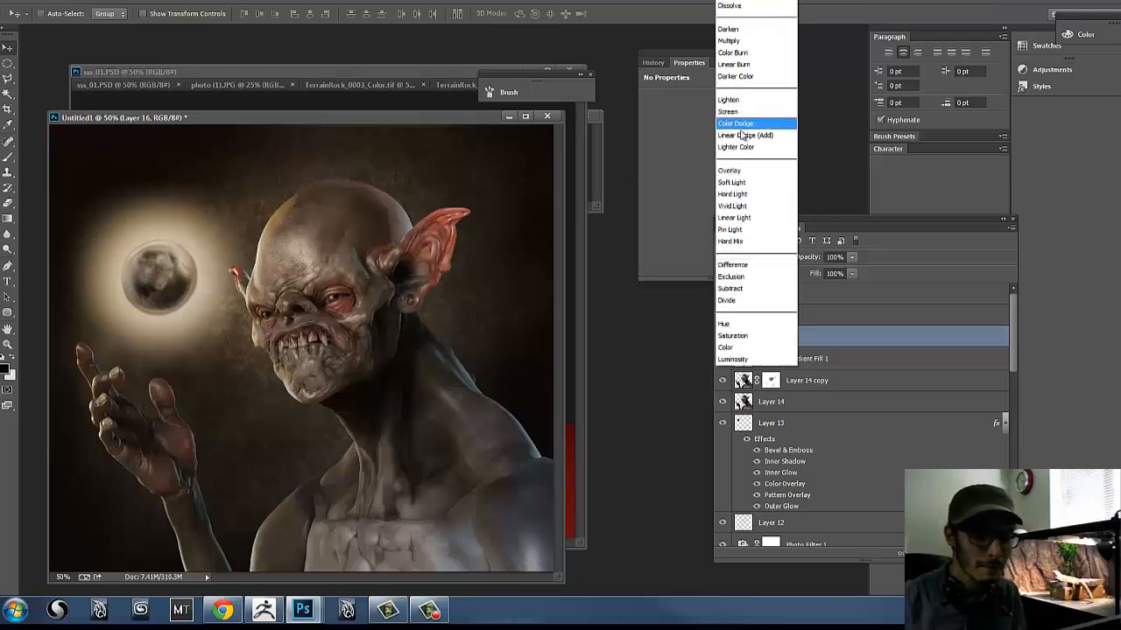
pyautogui.click(747, 178)
pyautogui.click(754, 254)
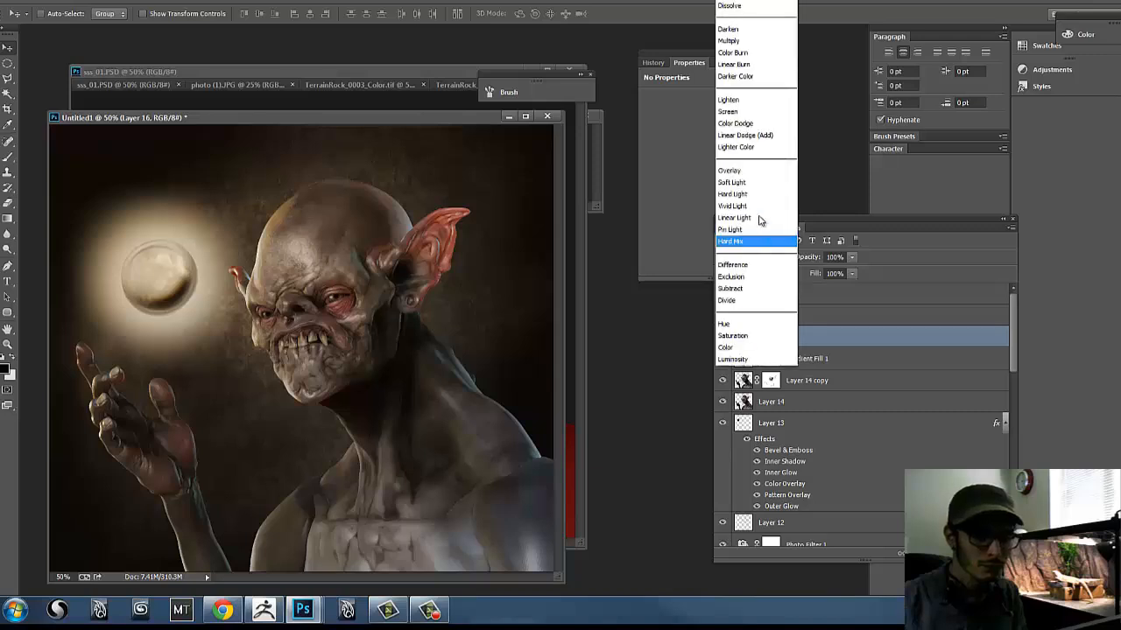
pyautogui.click(760, 183)
pyautogui.click(754, 258)
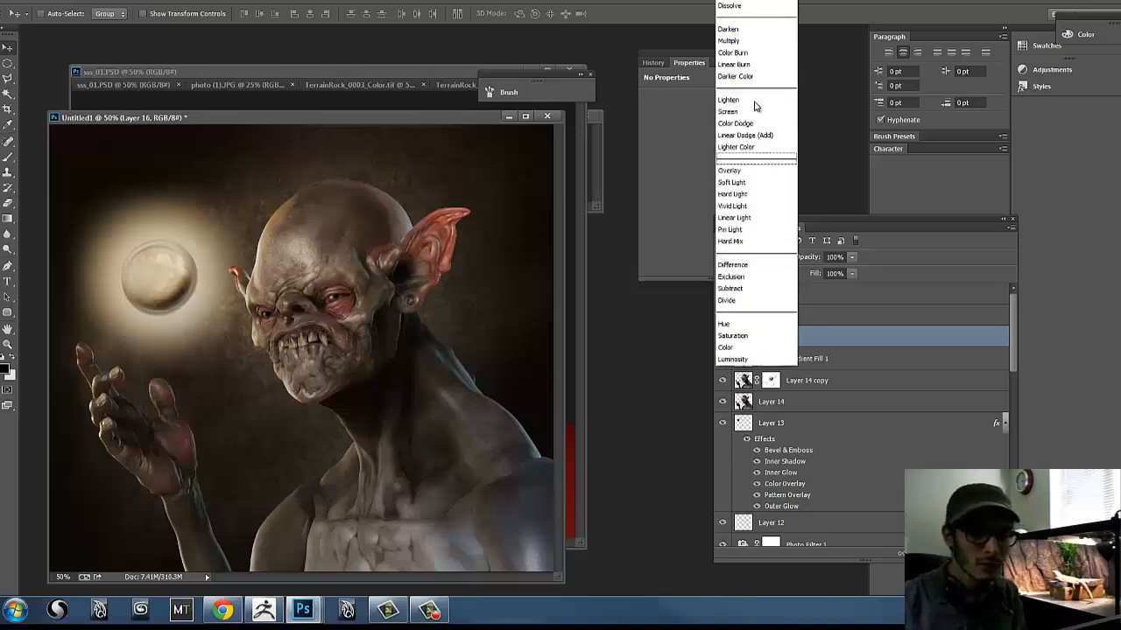
pyautogui.click(729, 59)
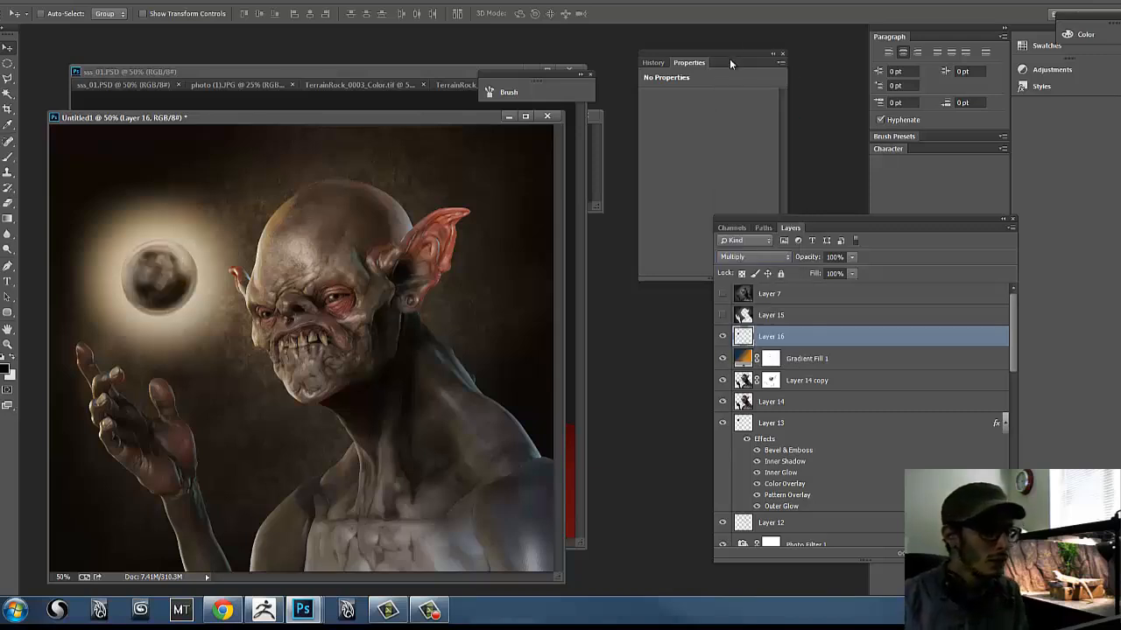
pyautogui.click(759, 256)
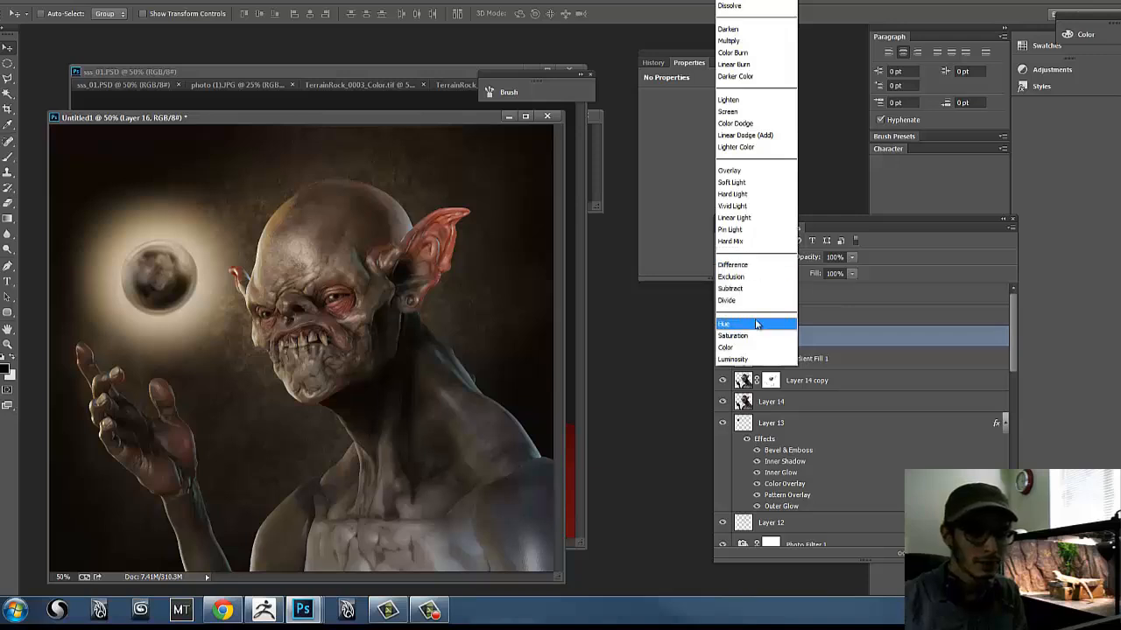
pyautogui.click(740, 29)
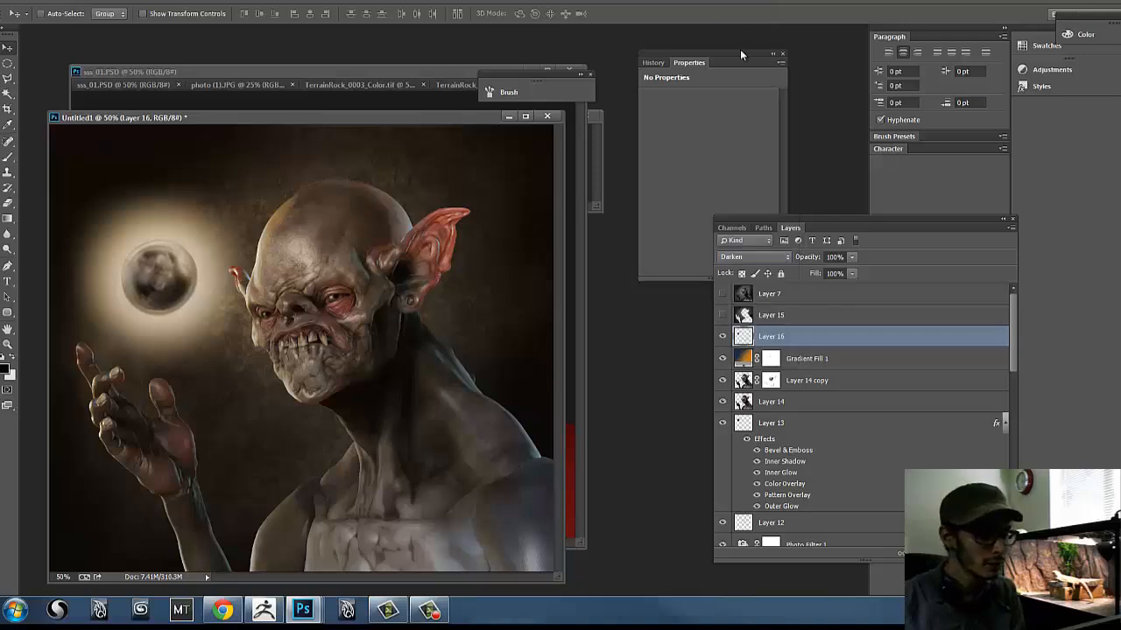
# - Compare the moon with and without its texture by hiding and showing Layer 16
pyautogui.click(723, 336)
pyautogui.click(722, 336)
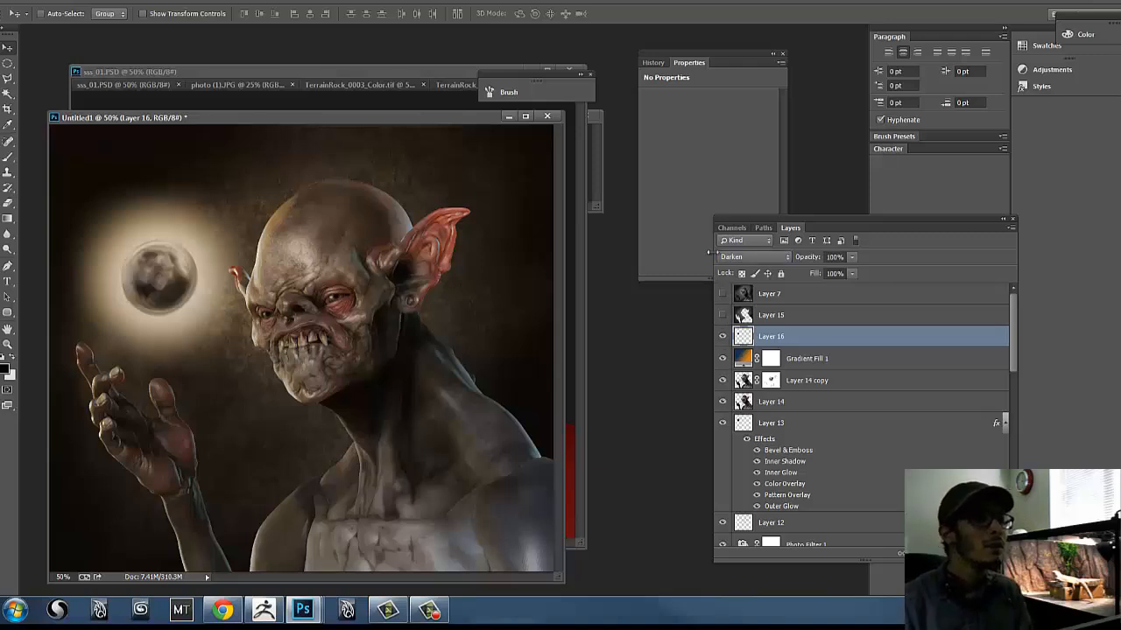
pyautogui.moveTo(366, 115)
pyautogui.mouseDown()
pyautogui.moveTo(391, 85)
pyautogui.moveTo(385, 70)
pyautogui.moveTo(367, 102)
pyautogui.moveTo(372, 118)
pyautogui.mouseUp()
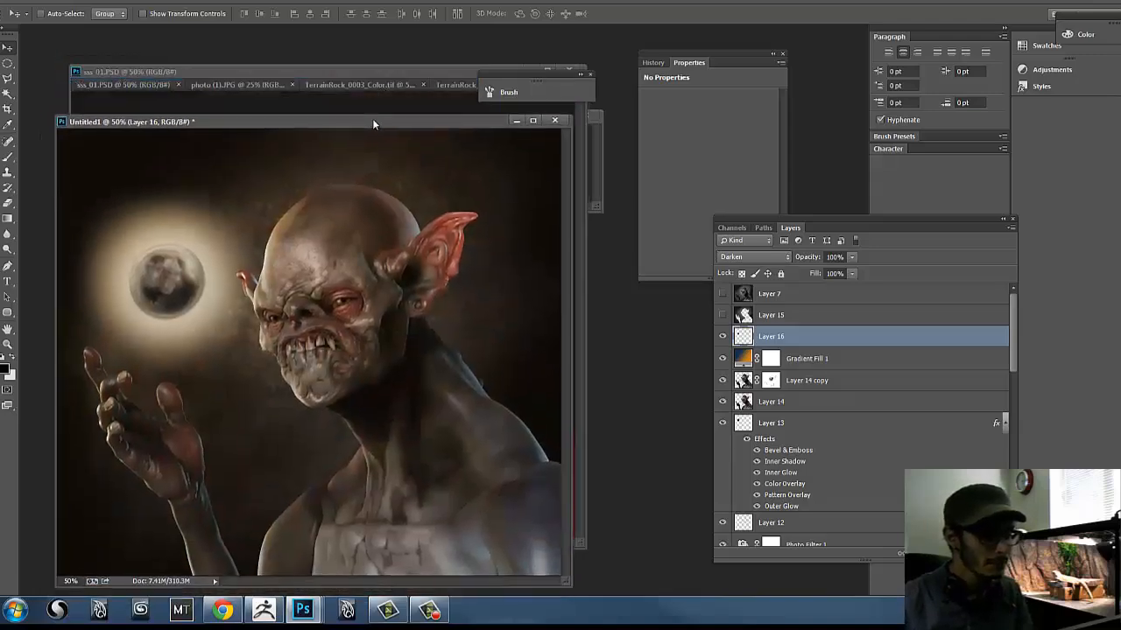
pyautogui.click(723, 337)
pyautogui.click(723, 338)
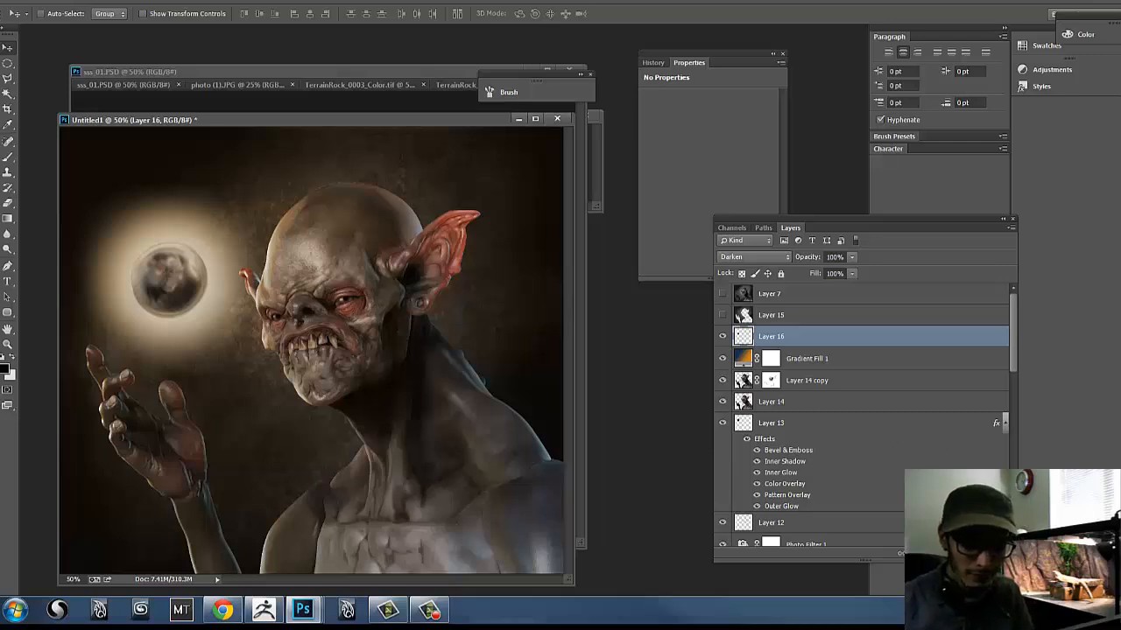
# - Add an empty layer above Layer 16 for brushwork, keeping the portrait document in front
pyautogui.hotkey('ctrl', 'shift', 'alt', 'n')
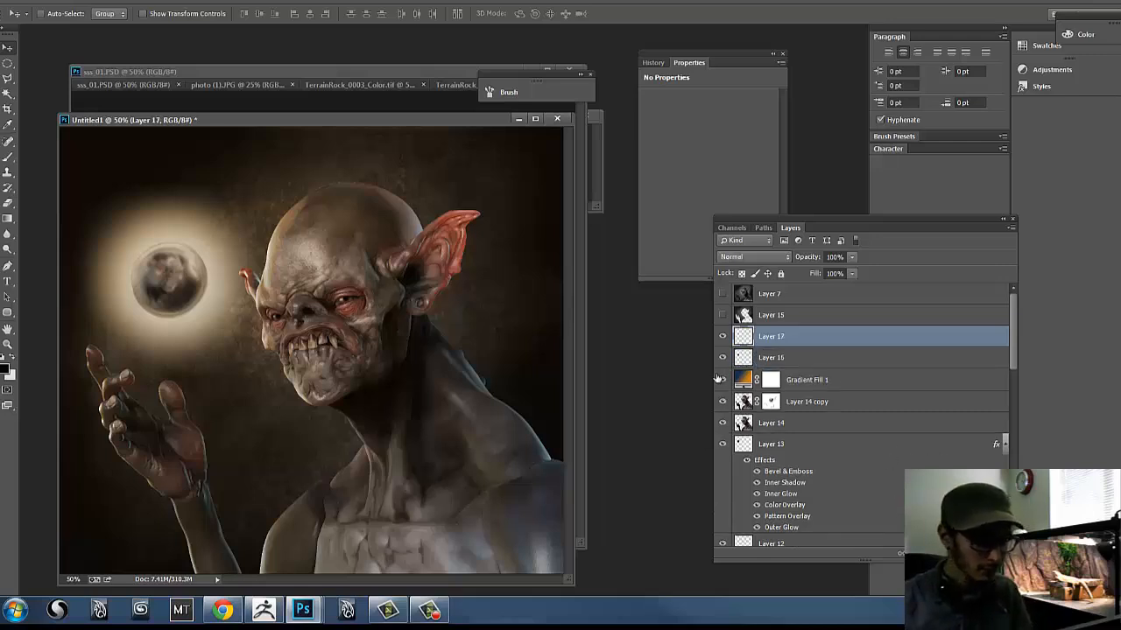
pyautogui.press('b')
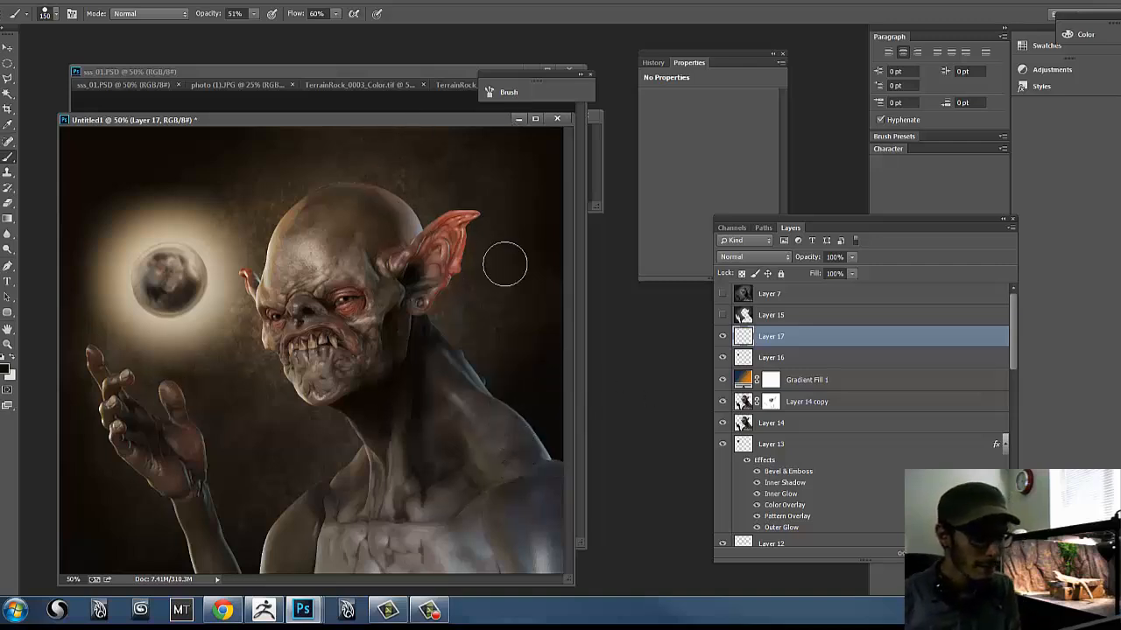
pyautogui.click(517, 119)
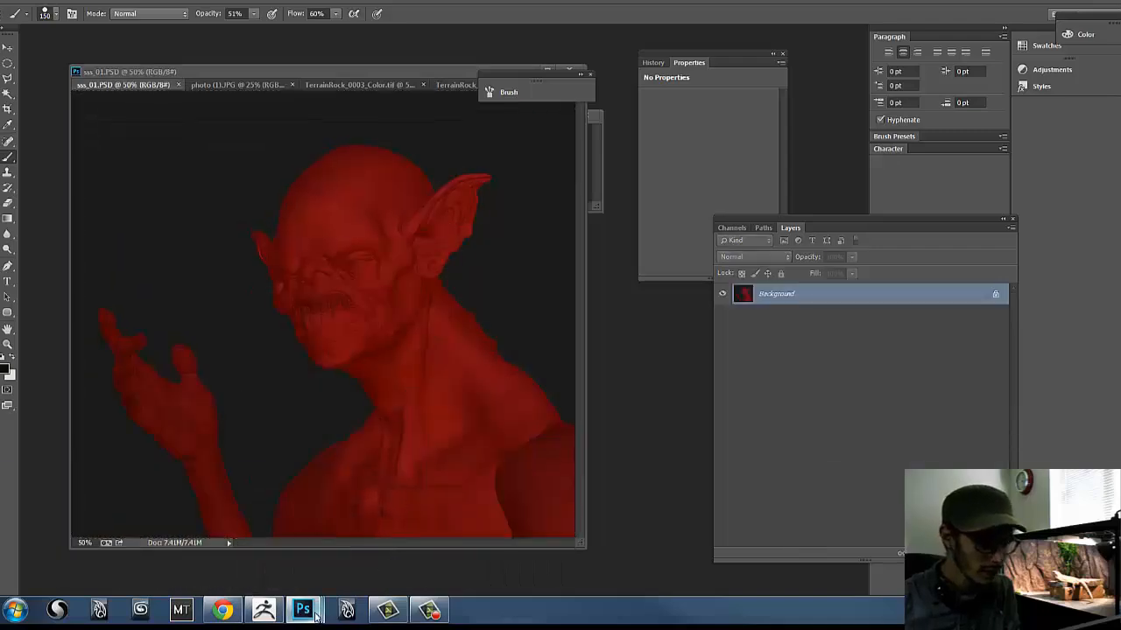
pyautogui.moveTo(303, 613)
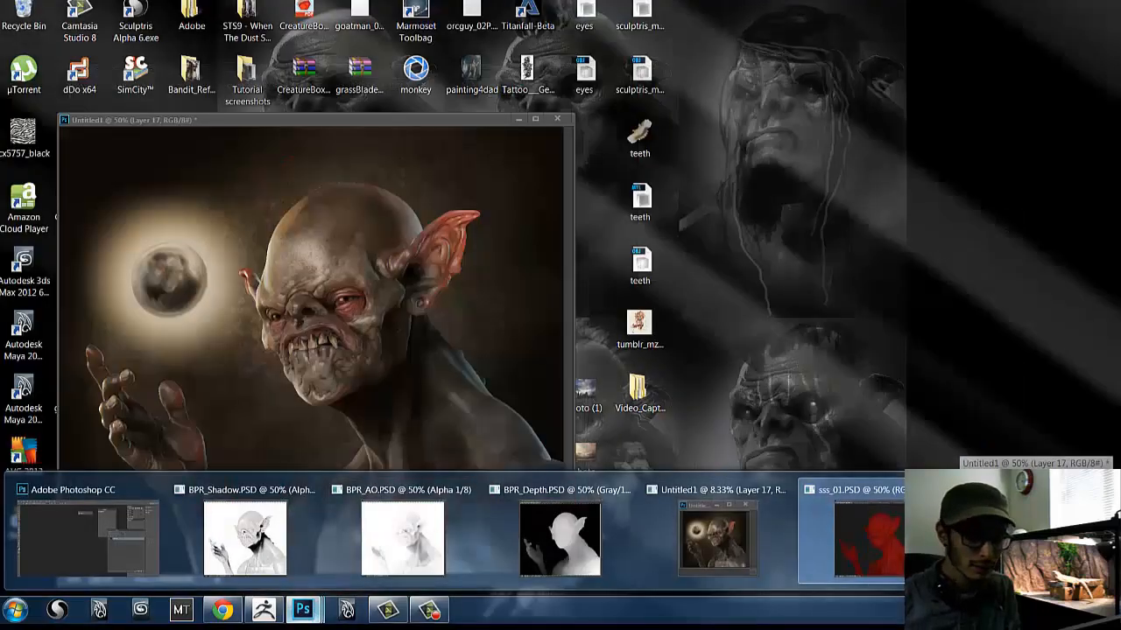
pyautogui.click(718, 536)
pyautogui.press('v')
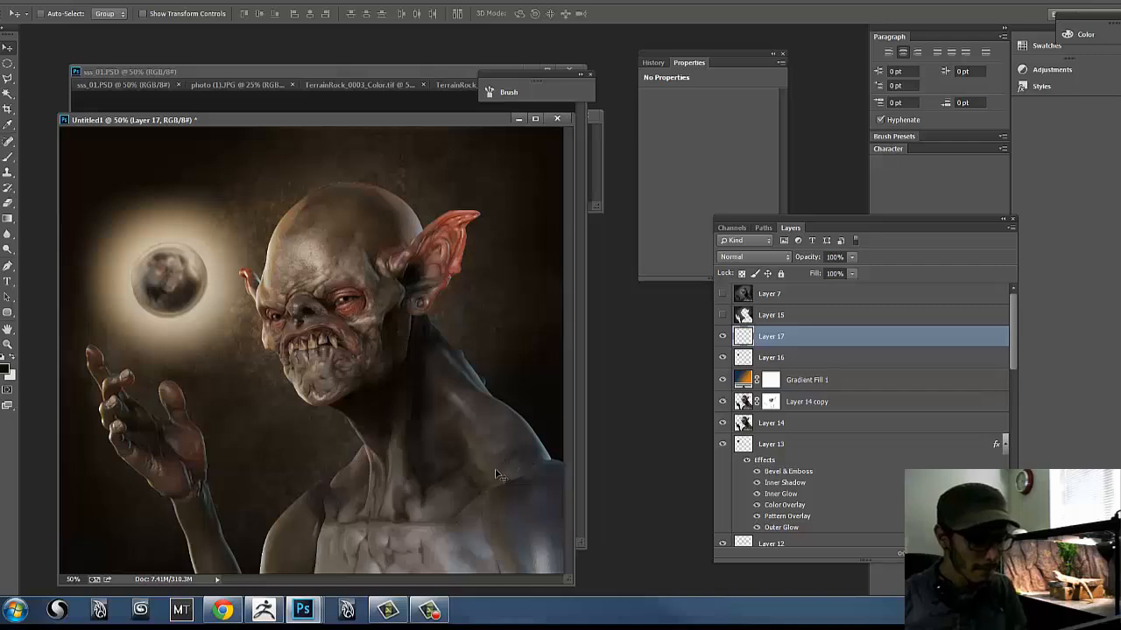
# - Undo the 300 px brush stroke on the new layer and delete that layer
pyautogui.press('b')
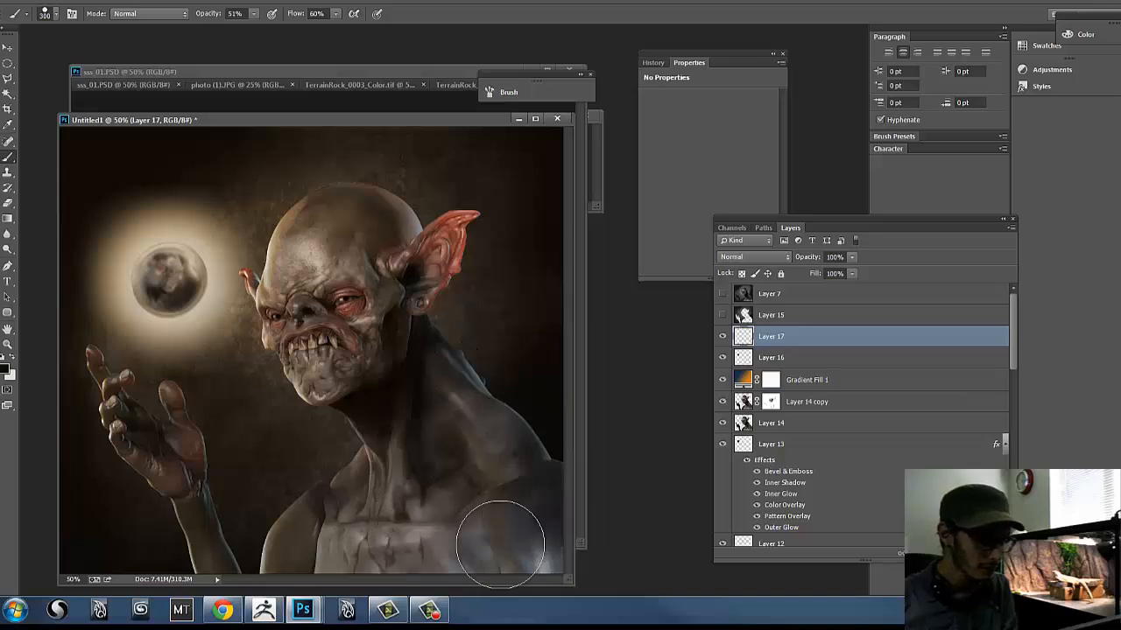
pyautogui.hotkey('ctrl', 'z')
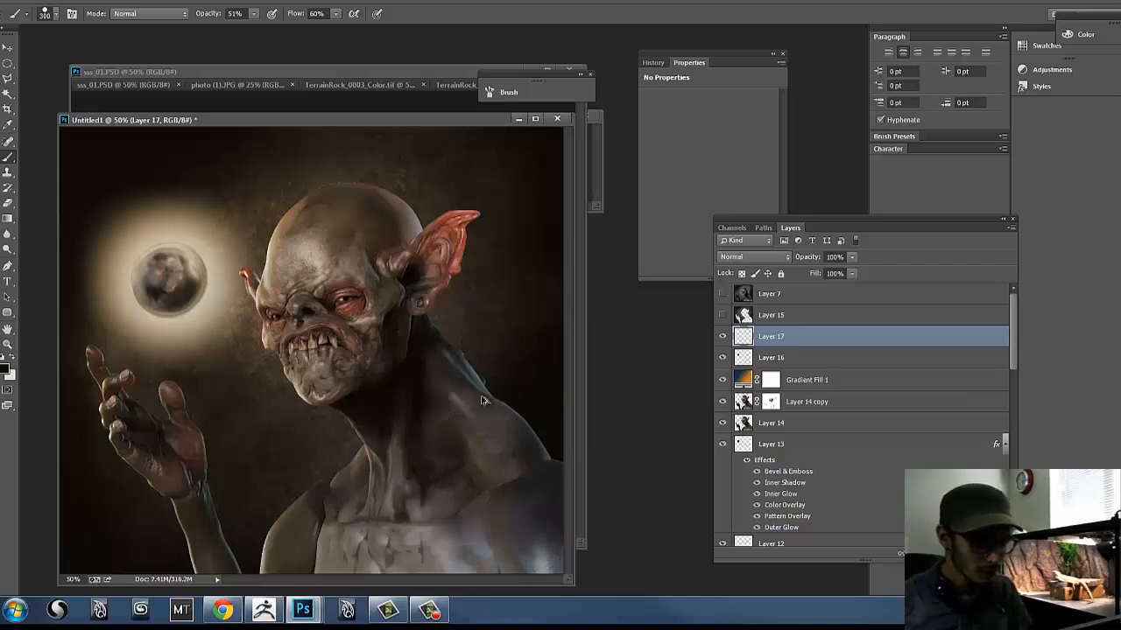
pyautogui.press('Delete')
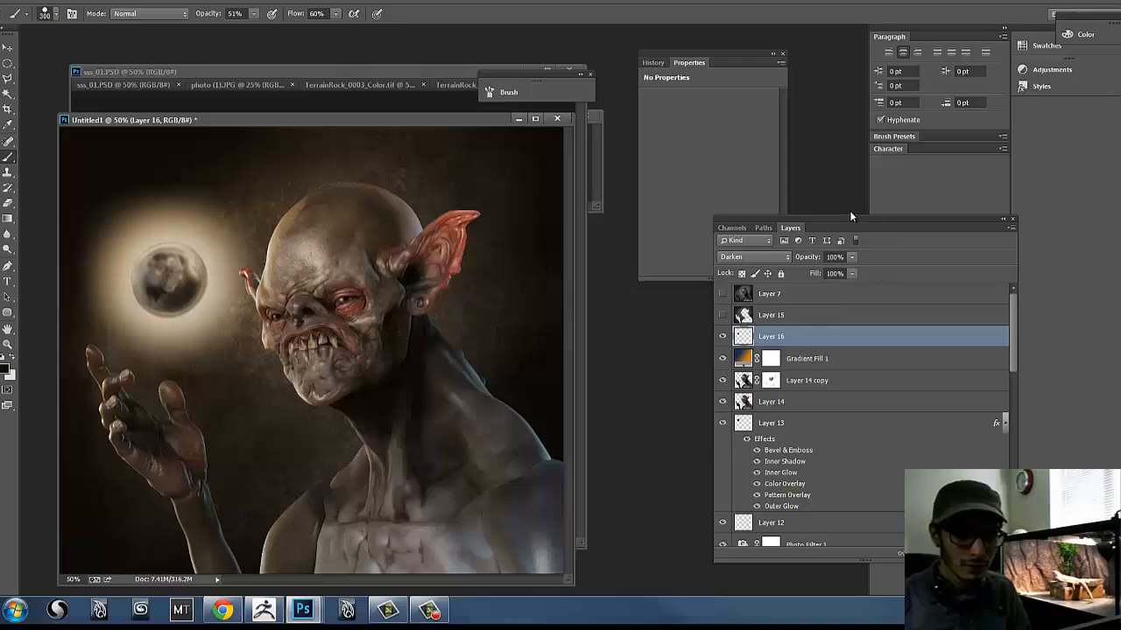
# - Choose the soft round 300 px brush tip with 0% hardness and show its Transfer settings
pyautogui.moveTo(850, 218); pyautogui.dragTo(713, 218)
pyautogui.click(898, 150)
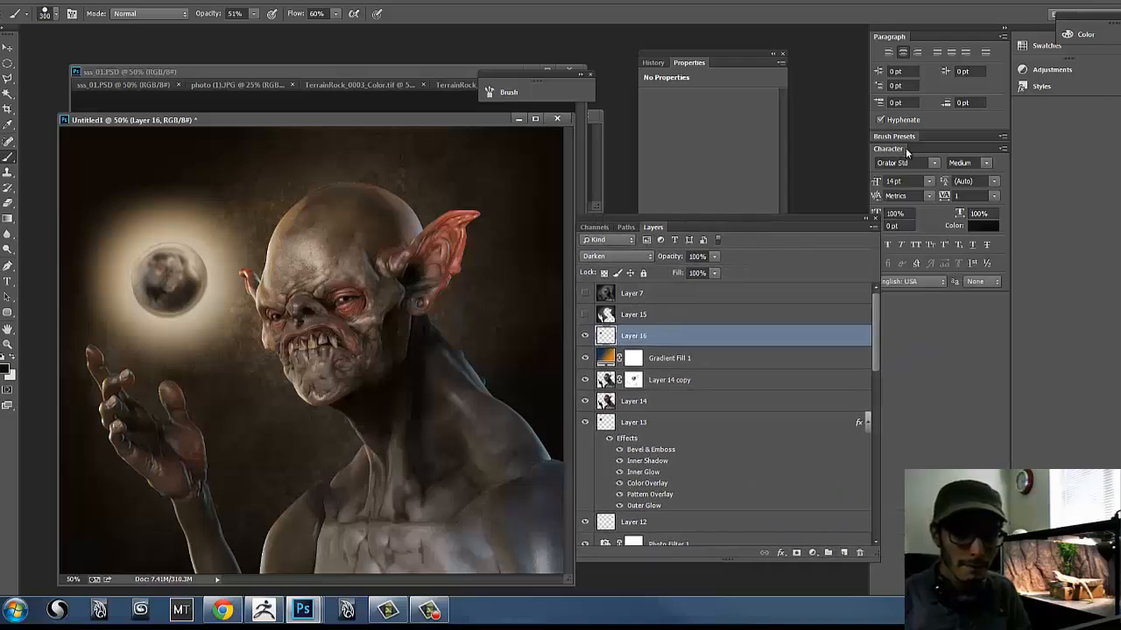
pyautogui.click(263, 5)
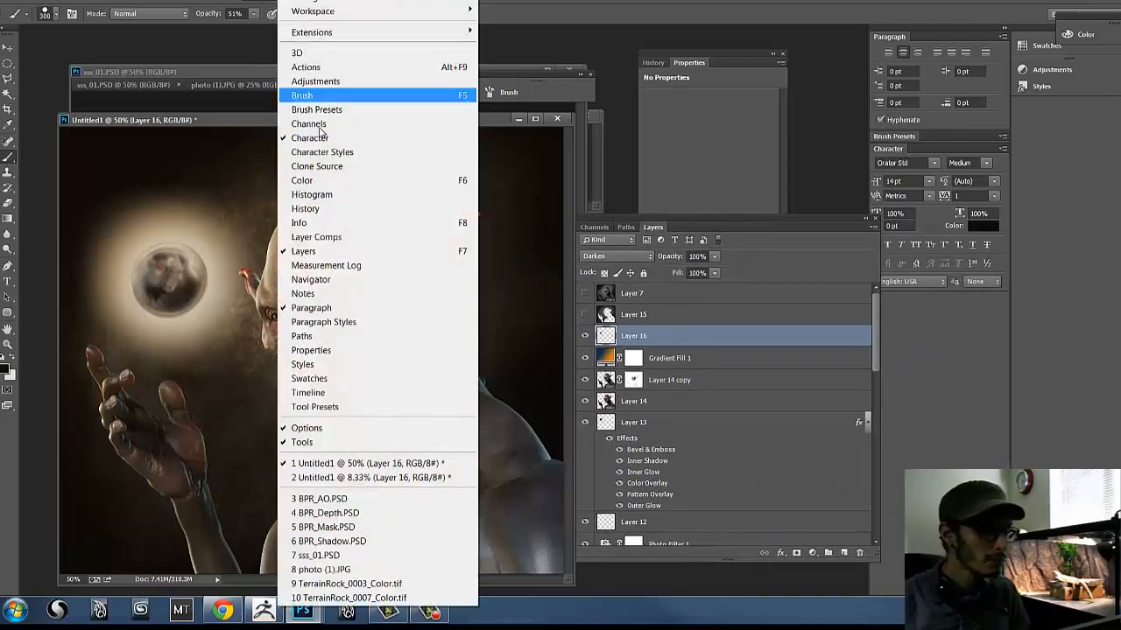
pyautogui.click(324, 96)
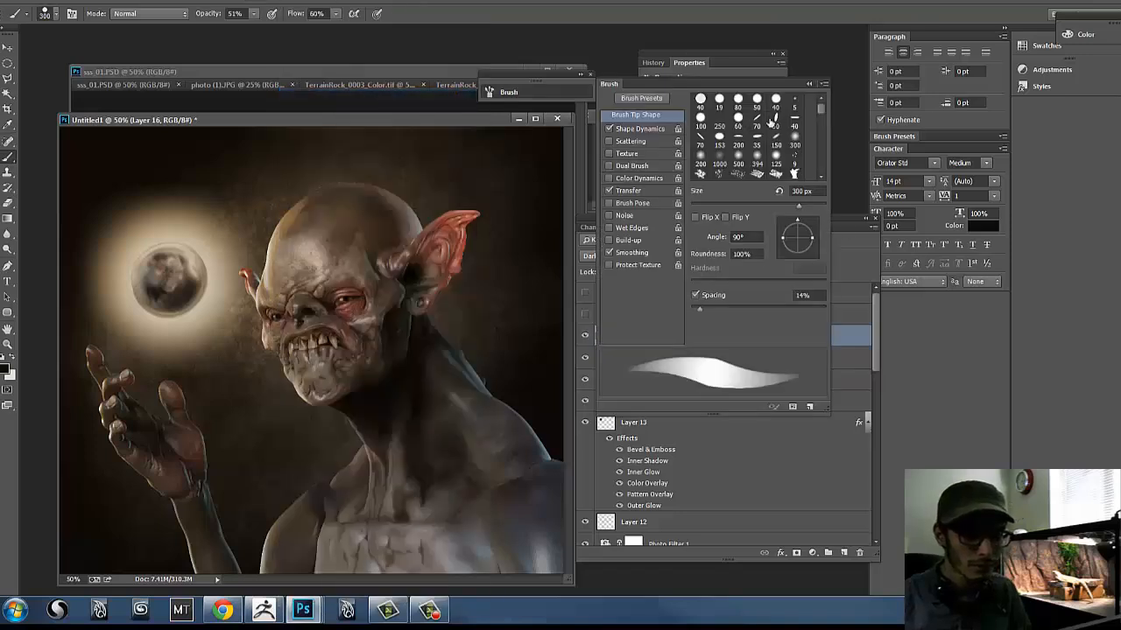
pyautogui.click(794, 138)
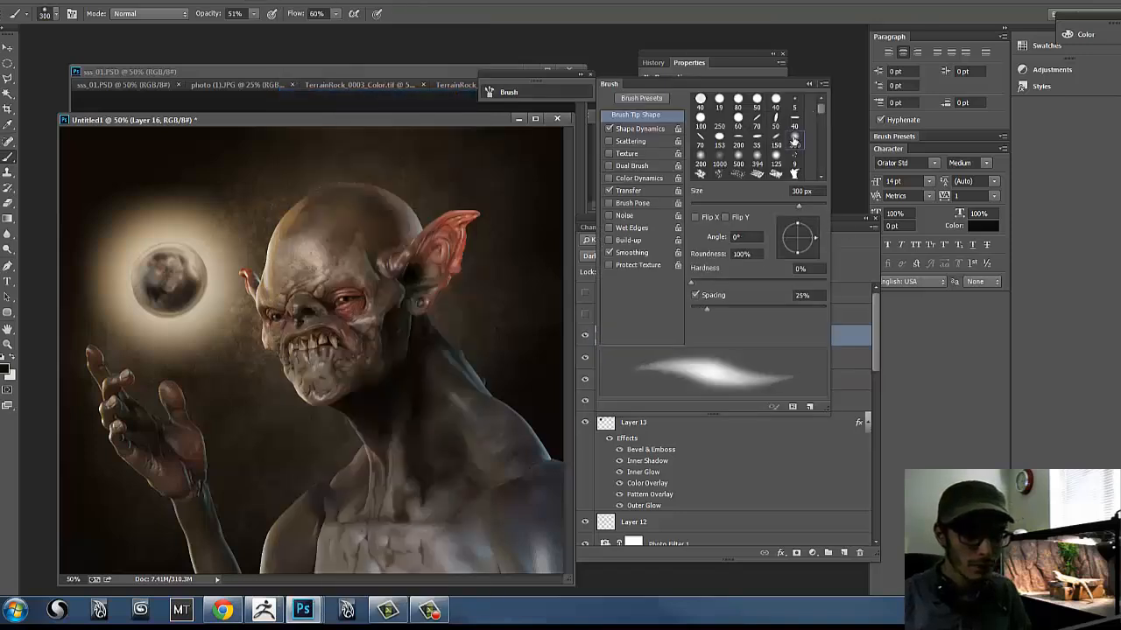
pyautogui.click(630, 191)
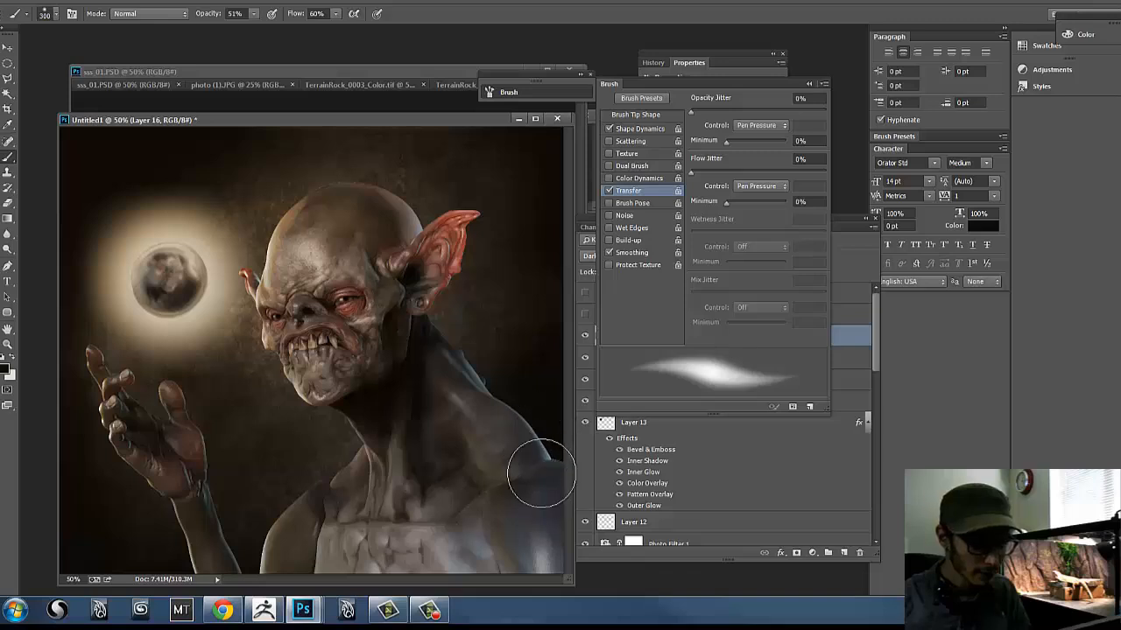
# - Paint soft black shading over the creature's shoulder and lower chest on Layer 16 with a 300 to 500 px brush
pyautogui.press(']')
pyautogui.press(']')
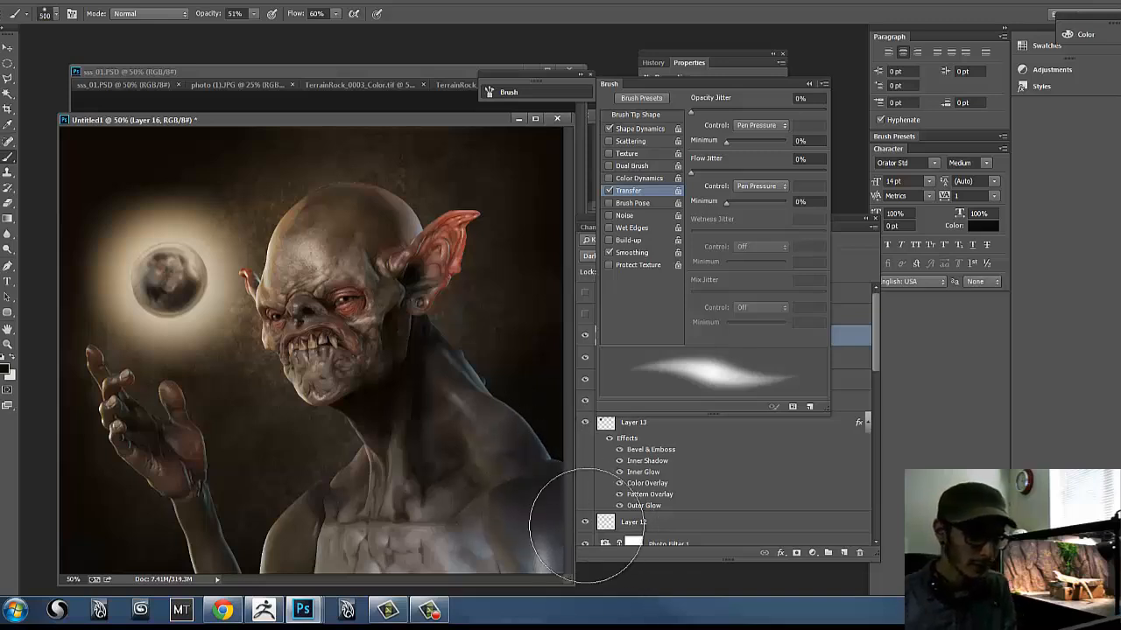
pyautogui.press('[')
pyautogui.press('[')
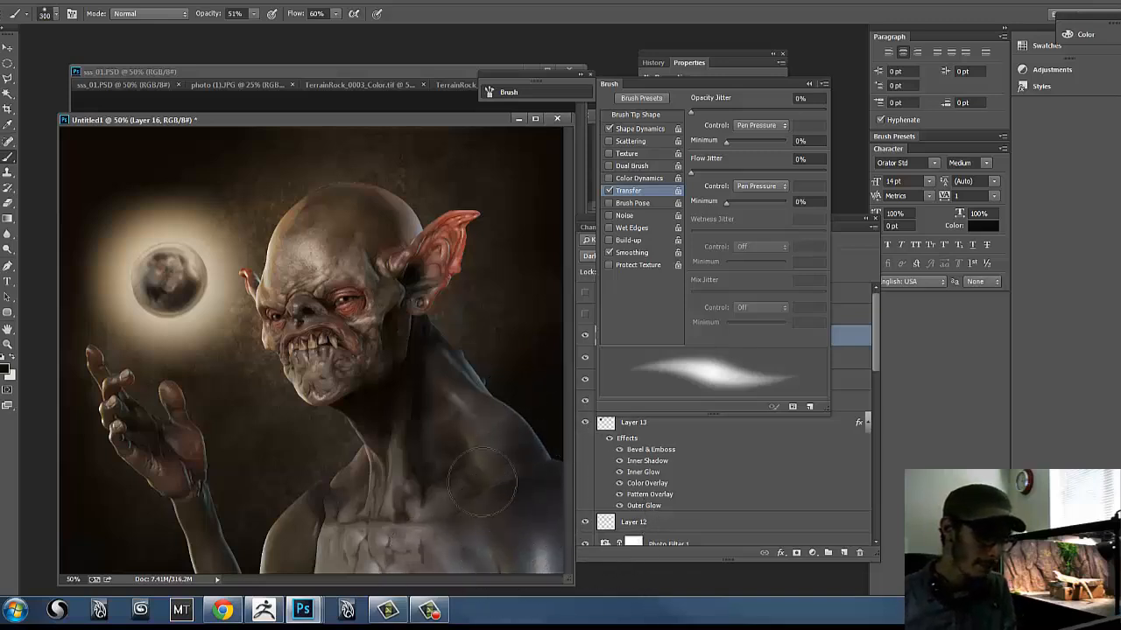
pyautogui.press(']')
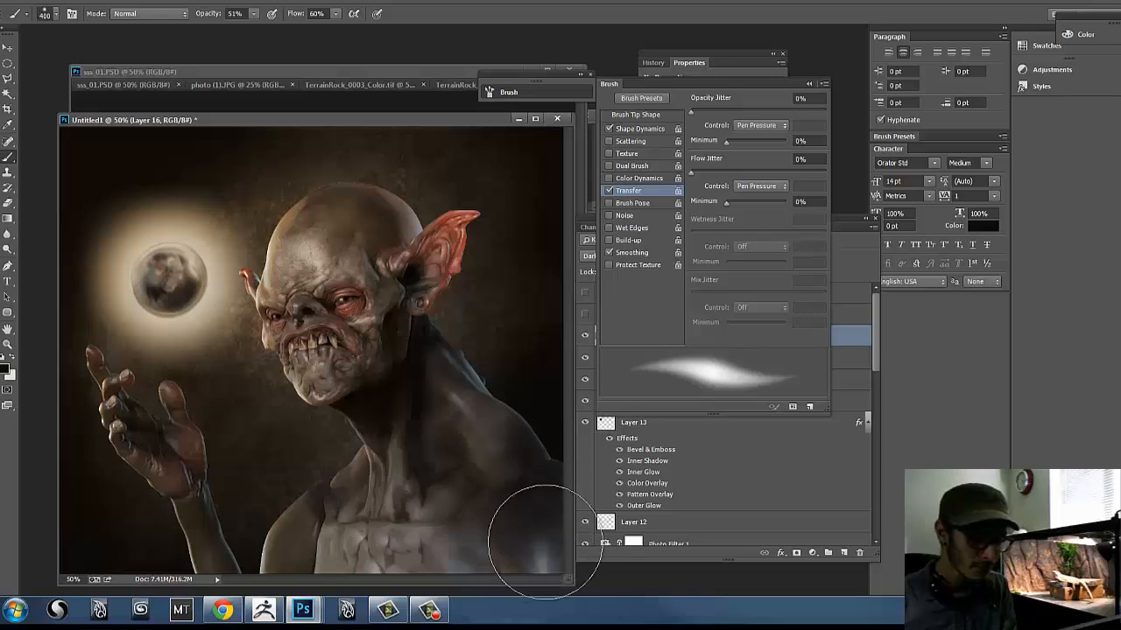
pyautogui.press(']')
pyautogui.moveTo(545, 542); pyautogui.dragTo(534, 560)
pyautogui.moveTo(413, 528); pyautogui.dragTo(420, 561)
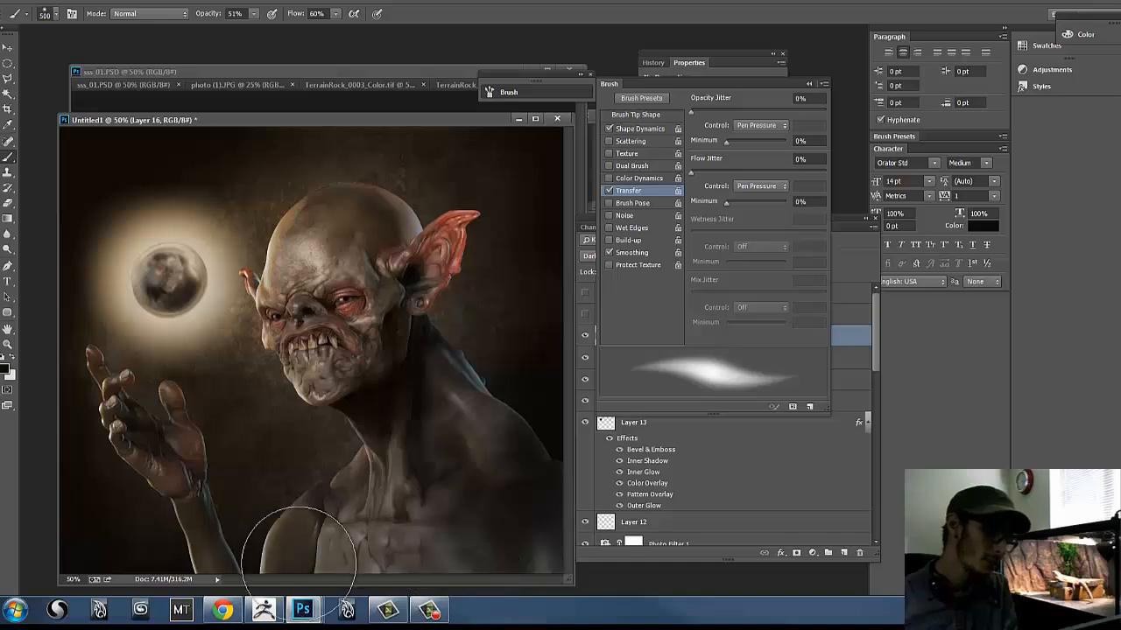
pyautogui.press('[')
pyautogui.press('[')
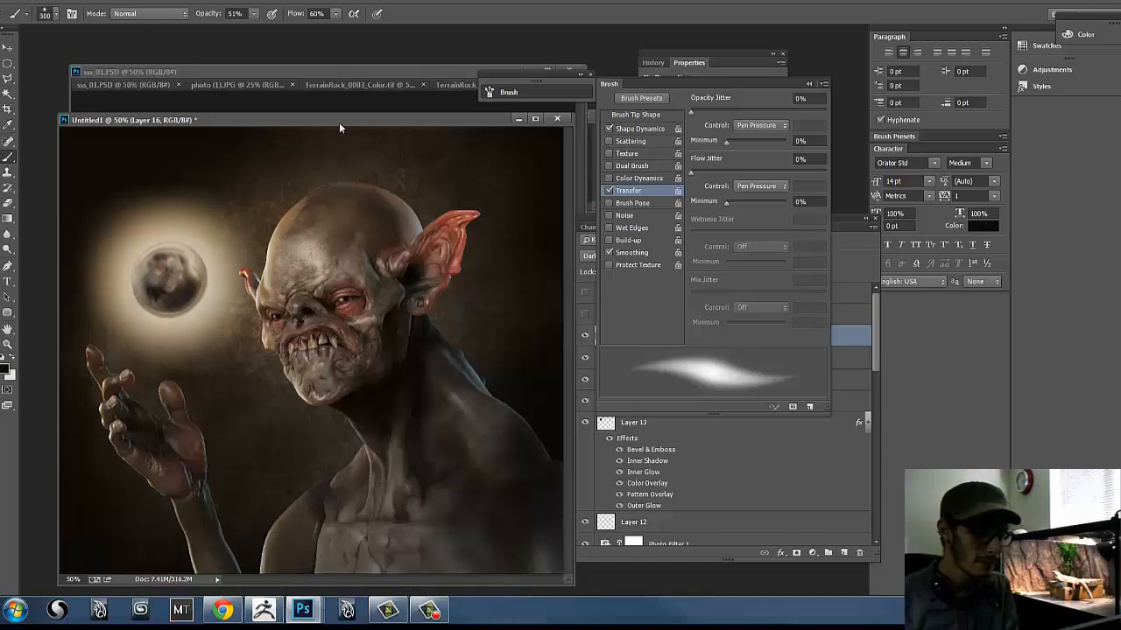
# - Deepen the black shading across the chest and the picture's lower edge with the brush enlarged to 500 px
pyautogui.moveTo(339, 122); pyautogui.dragTo(316, 97)
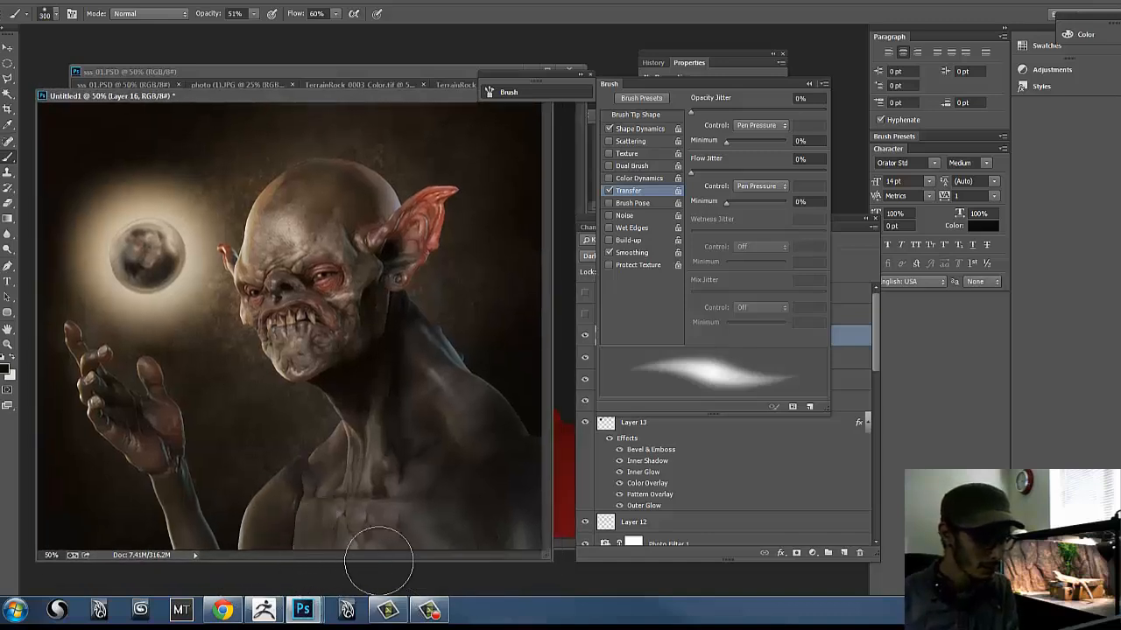
pyautogui.press(']')
pyautogui.press(']')
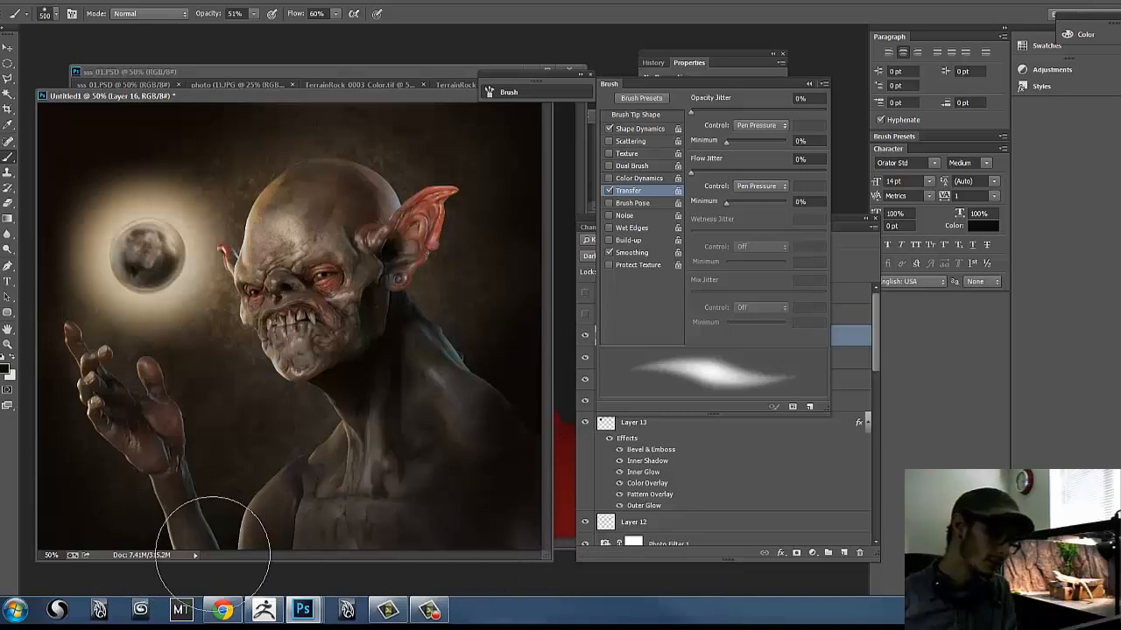
pyautogui.press('[')
pyautogui.press('[')
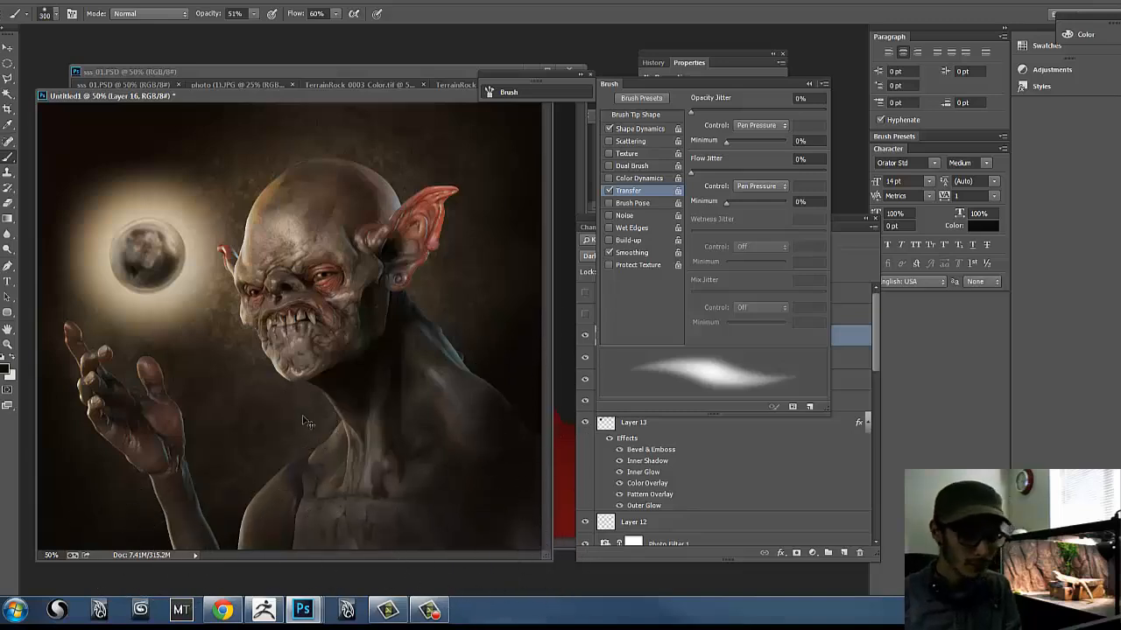
# - Darken the outer body and lower corners of the whole picture with soft black strokes up to 600 px wide
pyautogui.hotkey('ctrl', '-')
pyautogui.hotkey('ctrl', '-')
pyautogui.moveTo(299, 335)
pyautogui.mouseDown()
pyautogui.moveTo(495, 440)
pyautogui.moveTo(502, 471)
pyautogui.mouseUp()
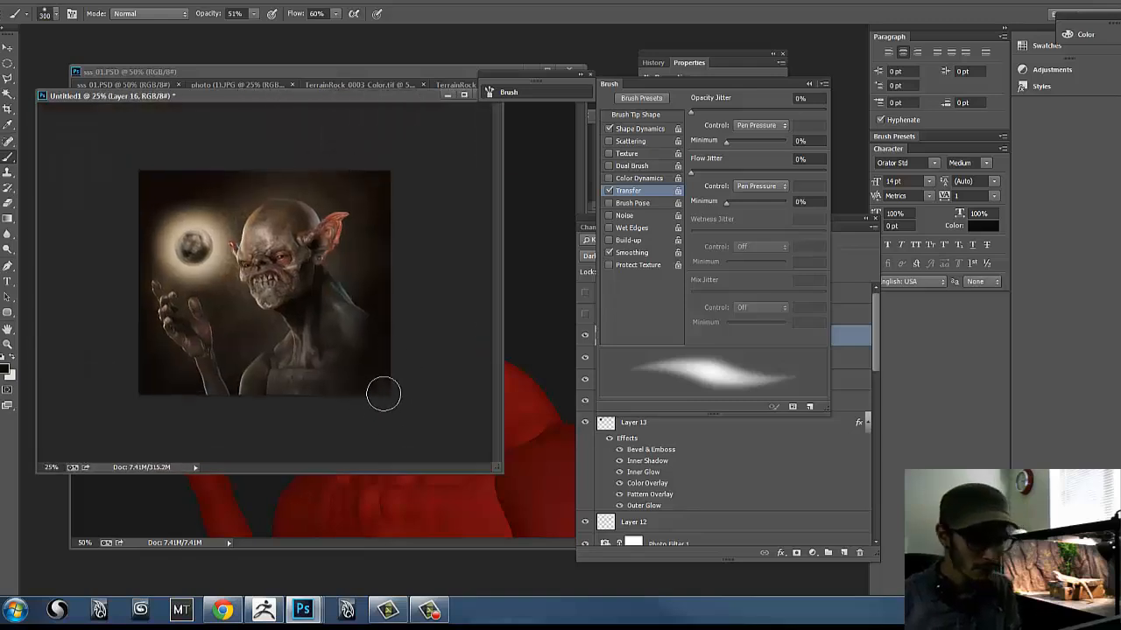
pyautogui.press(']')
pyautogui.press(']')
pyautogui.press(']')
pyautogui.press(']')
pyautogui.press(']')
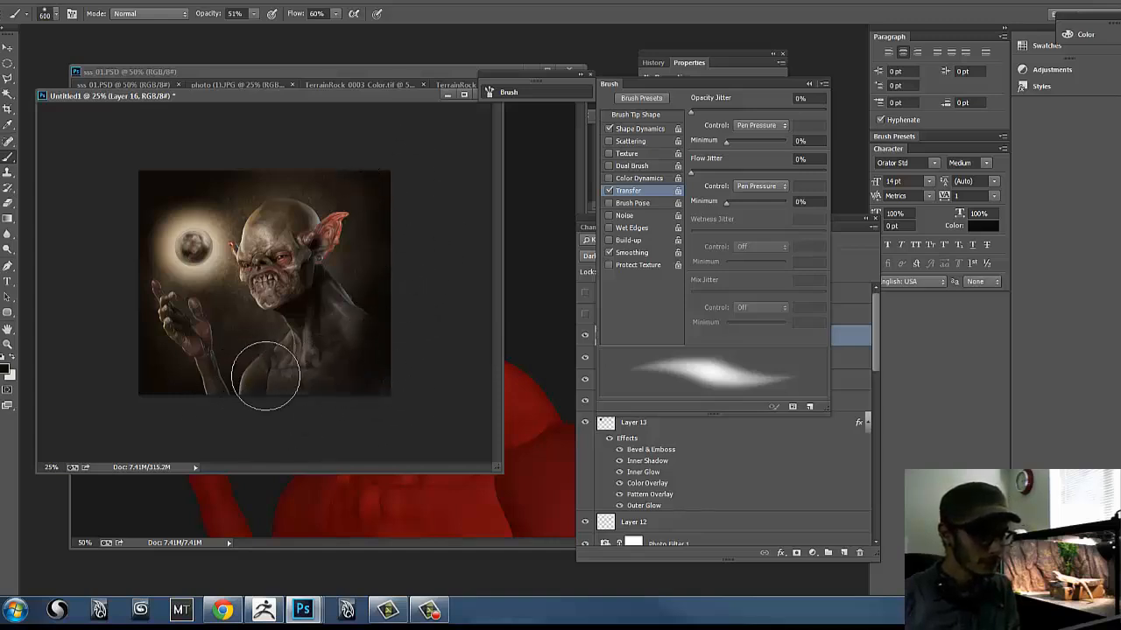
pyautogui.press('[')
pyautogui.press('[')
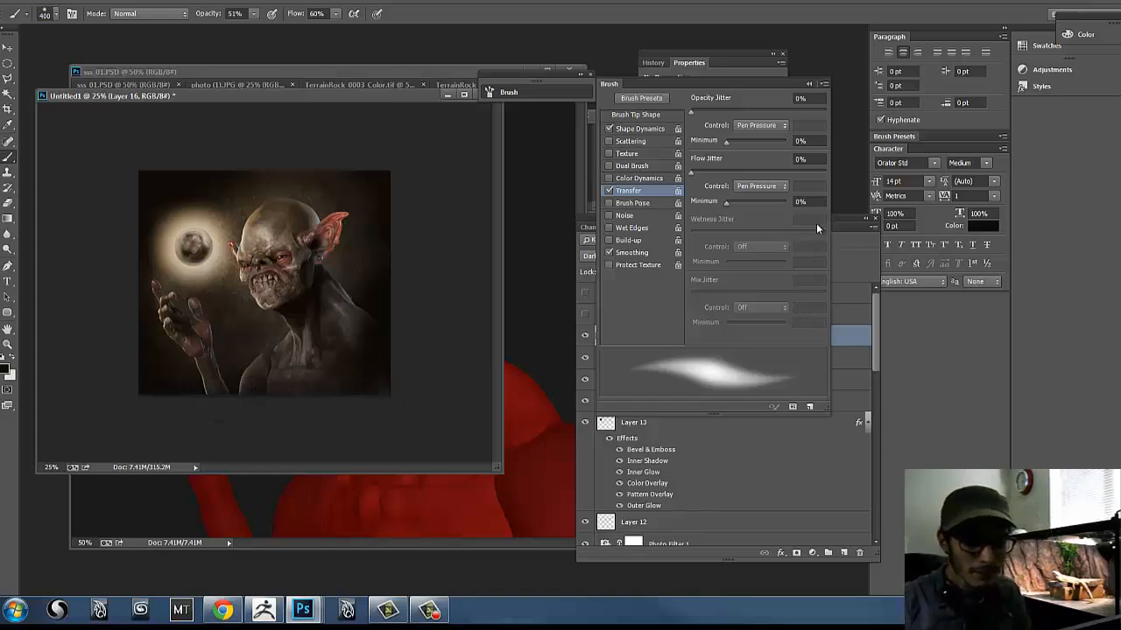
# - Compare the portrait with and without the painted shading by hiding and showing Layer 16
pyautogui.moveTo(851, 224); pyautogui.dragTo(864, 223)
pyautogui.click(598, 336)
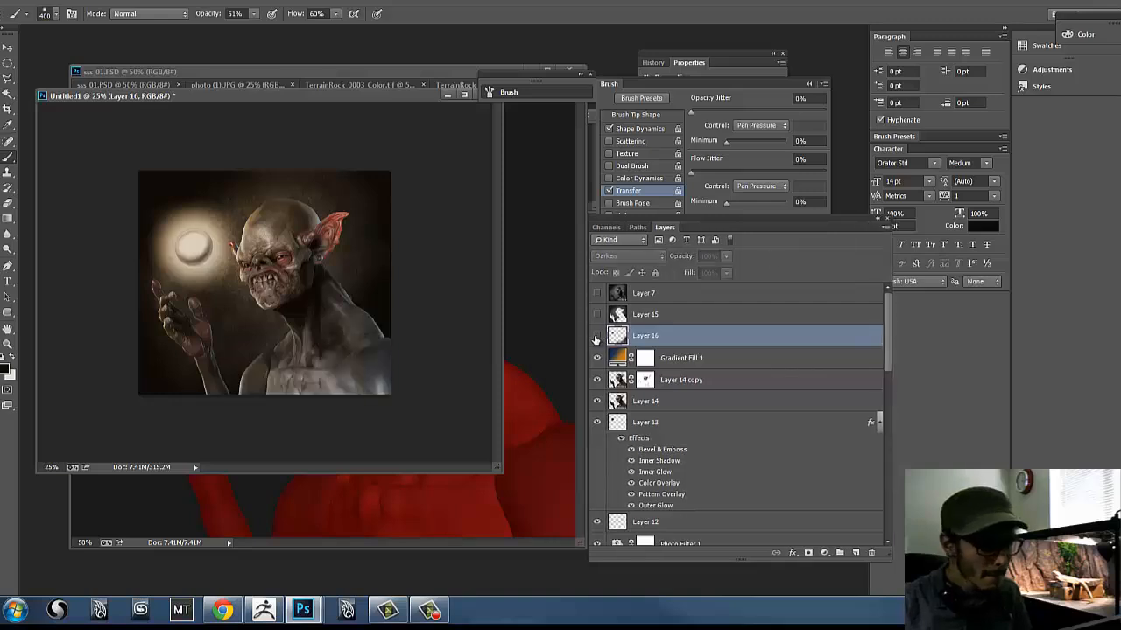
pyautogui.click(597, 338)
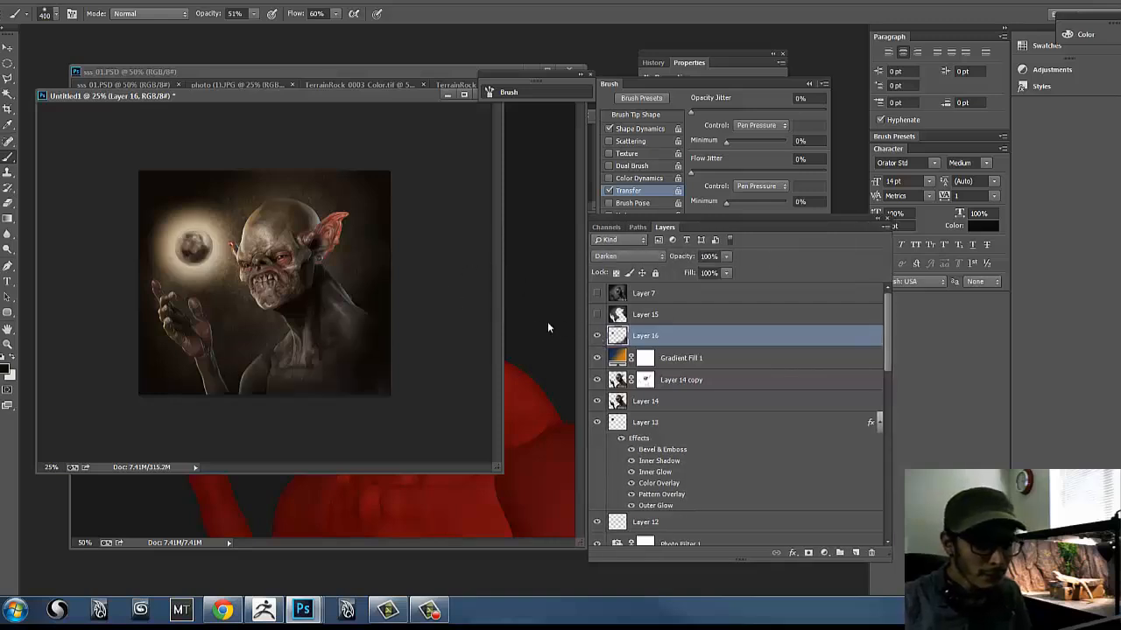
# - Preview Layer 15 and Layer 7 over the portrait by toggling their visibility
pyautogui.click(597, 315)
pyautogui.click(598, 313)
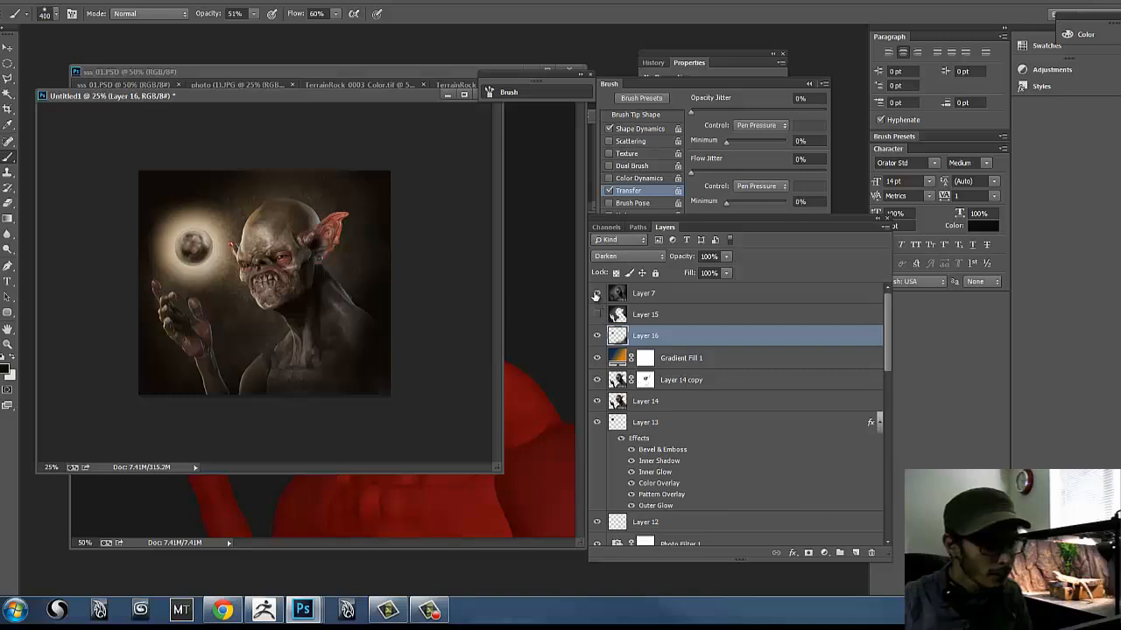
pyautogui.click(597, 294)
pyautogui.click(598, 296)
pyautogui.click(598, 296)
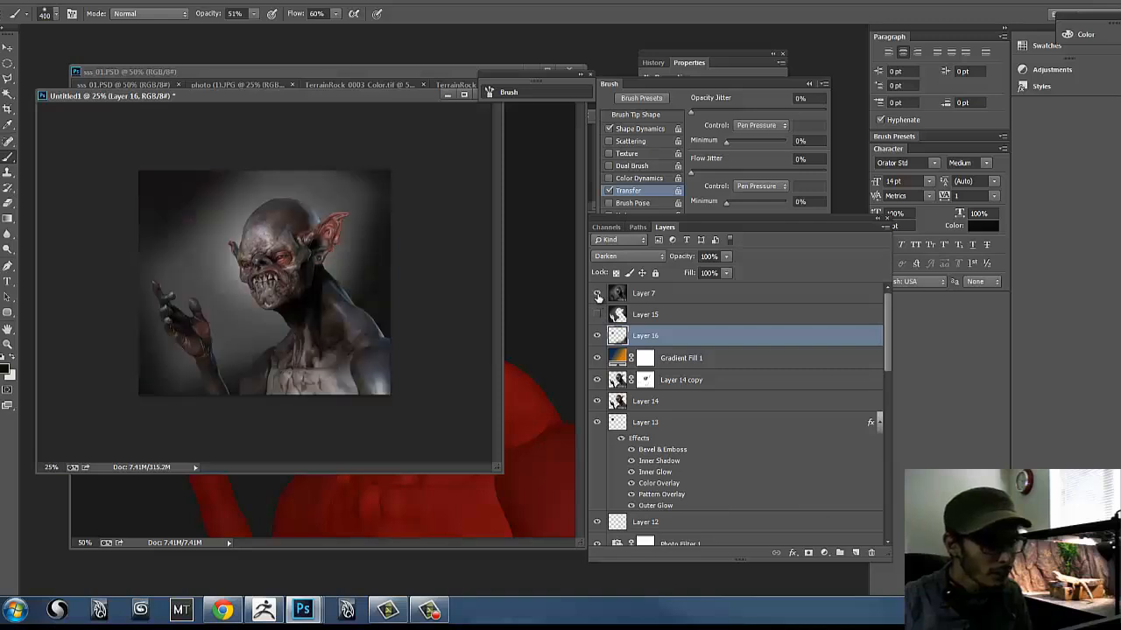
pyautogui.click(598, 295)
# - Show Layer 7 over the portrait, compare it in Overlay mode, and settle on Soft Light
pyautogui.click(617, 294)
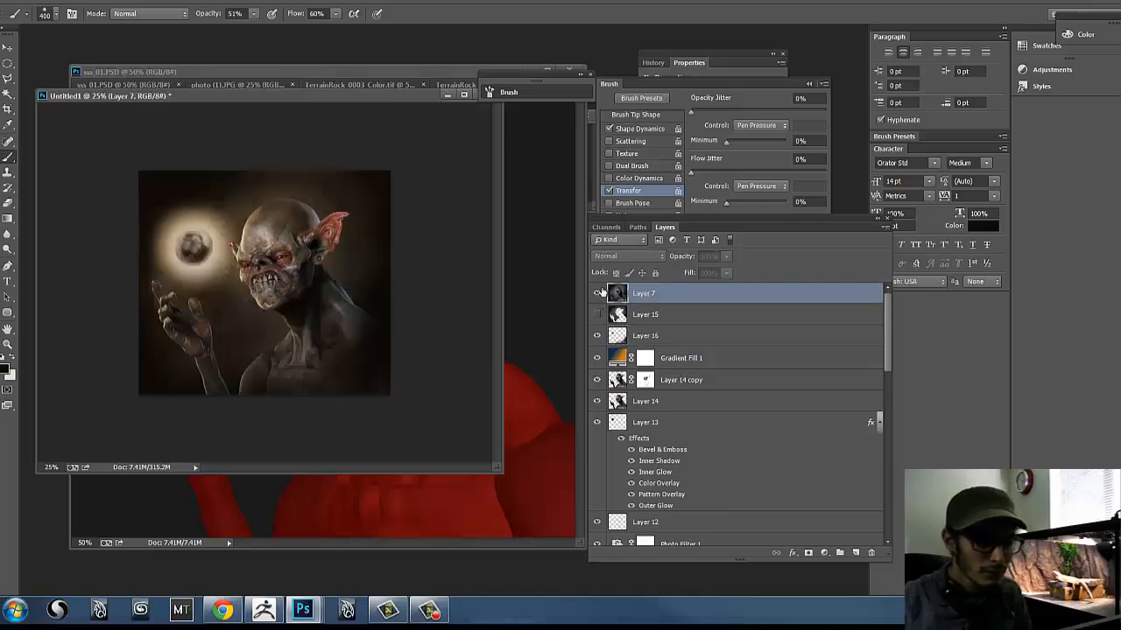
pyautogui.click(616, 256)
pyautogui.click(615, 175)
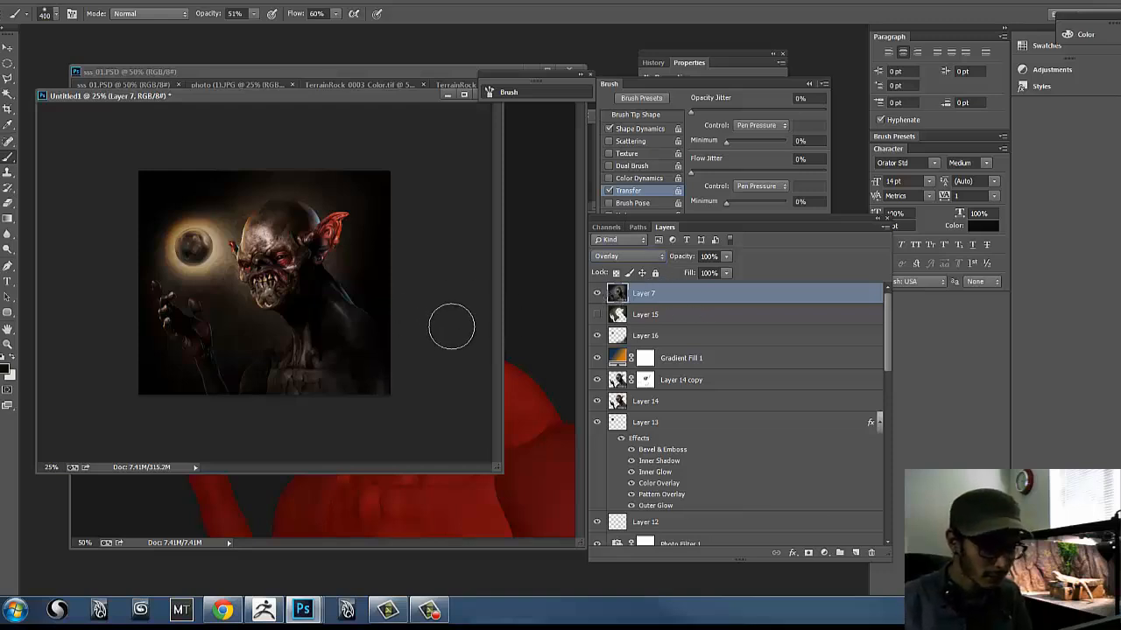
pyautogui.click(595, 295)
pyautogui.click(595, 294)
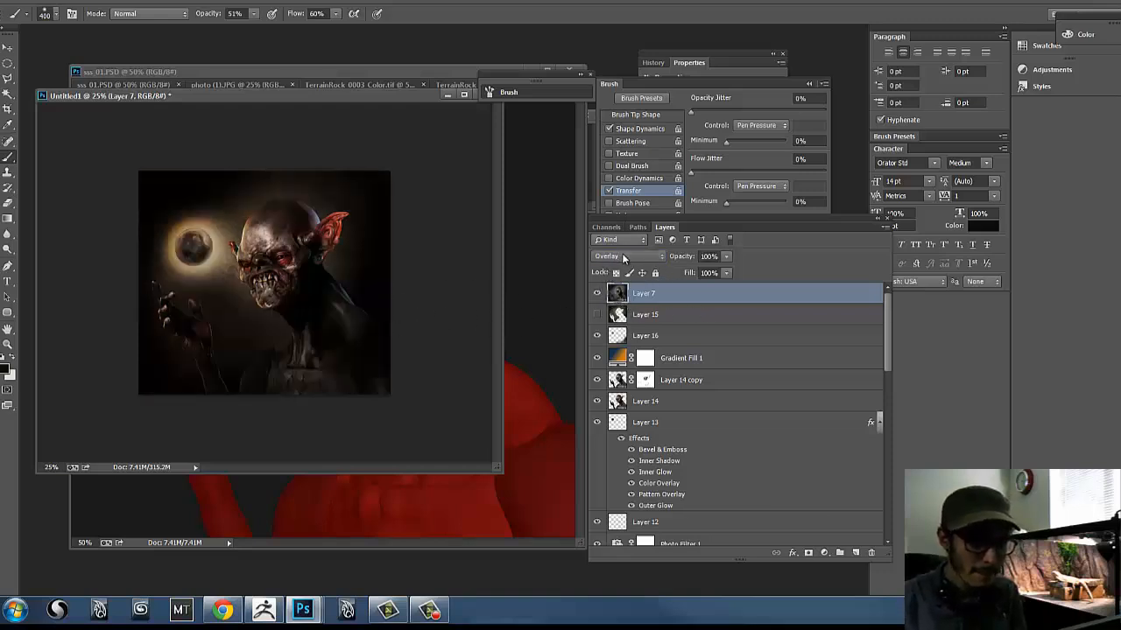
pyautogui.click(623, 257)
pyautogui.click(604, 173)
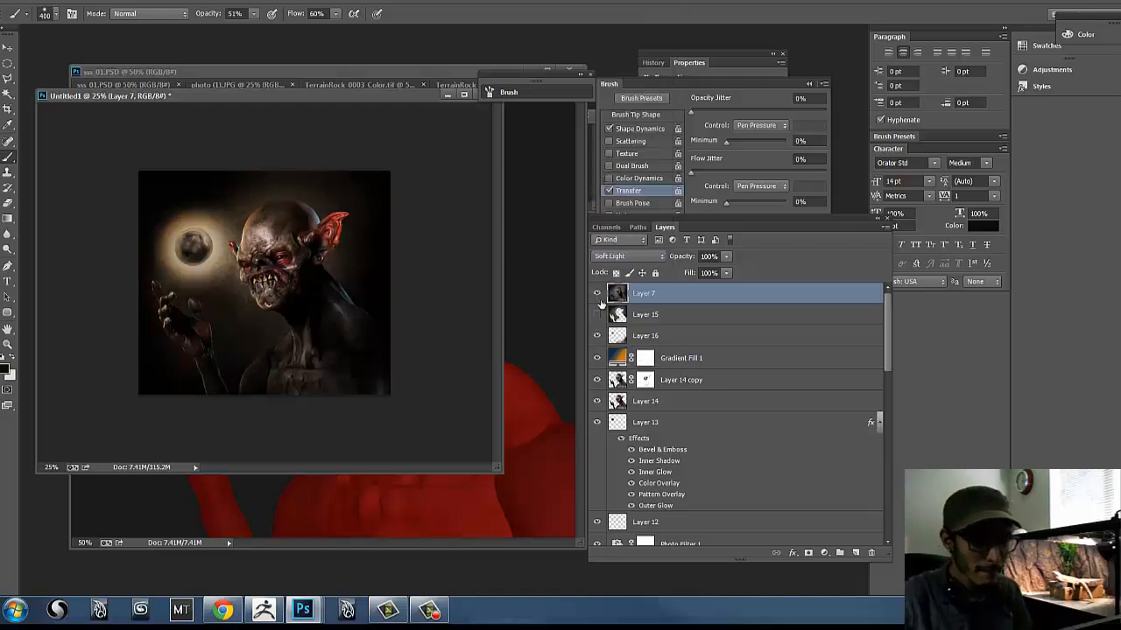
pyautogui.hotkey('ctrl', 'u')
pyautogui.moveTo(761, 174); pyautogui.dragTo(785, 176)
pyautogui.moveTo(759, 199); pyautogui.dragTo(727, 200)
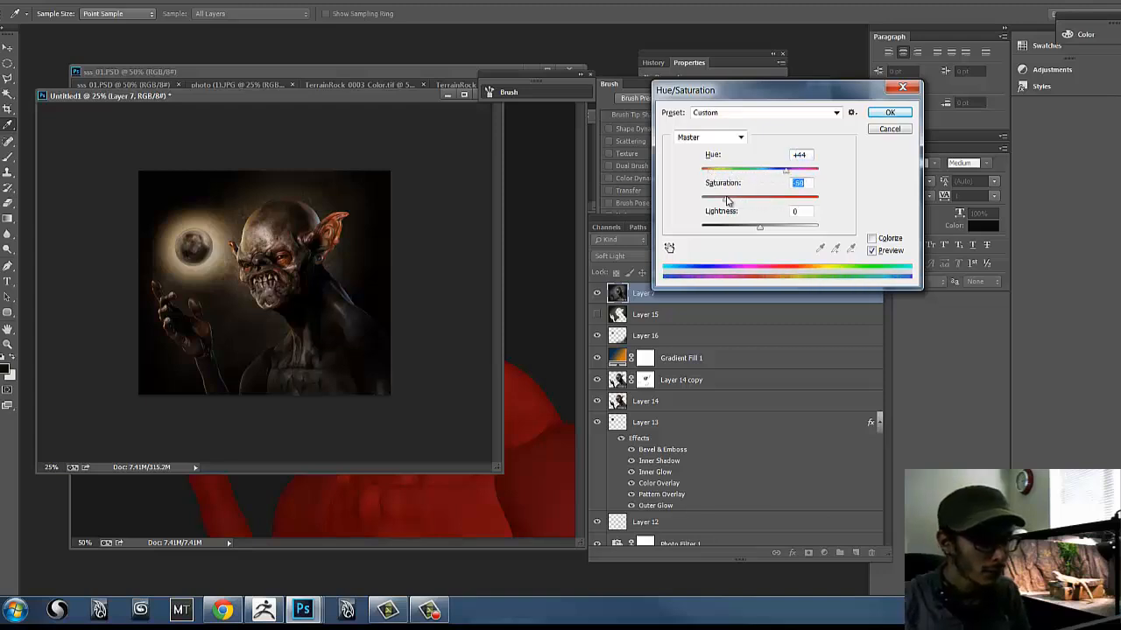
pyautogui.click(887, 130)
pyautogui.press('b')
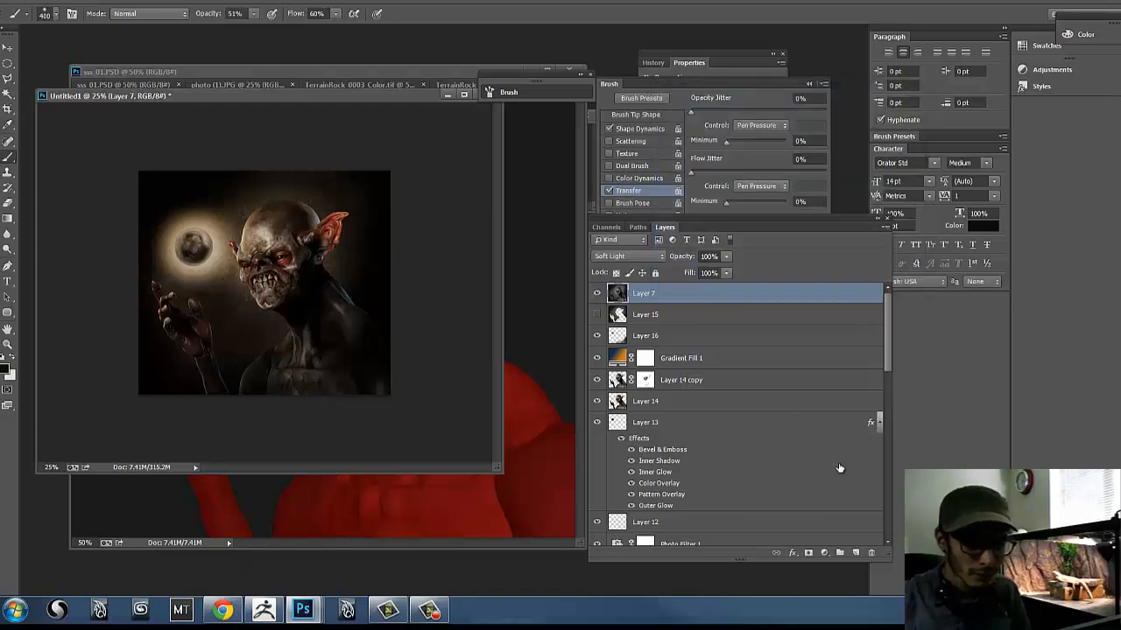
# - Color-balance Layer 7 by adjusting the midtones, shifting highlights to +31 green and +20 blue, and moving shadows to -21 toward yellow
pyautogui.hotkey('ctrl', 'b')
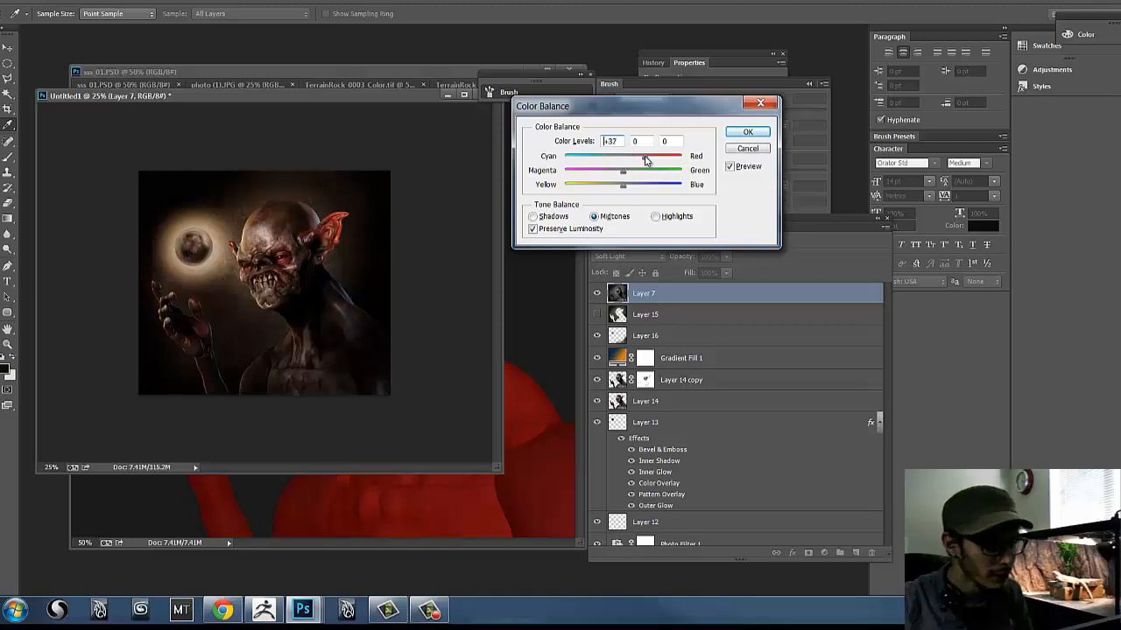
pyautogui.moveTo(645, 160); pyautogui.dragTo(649, 190)
pyautogui.click(654, 216)
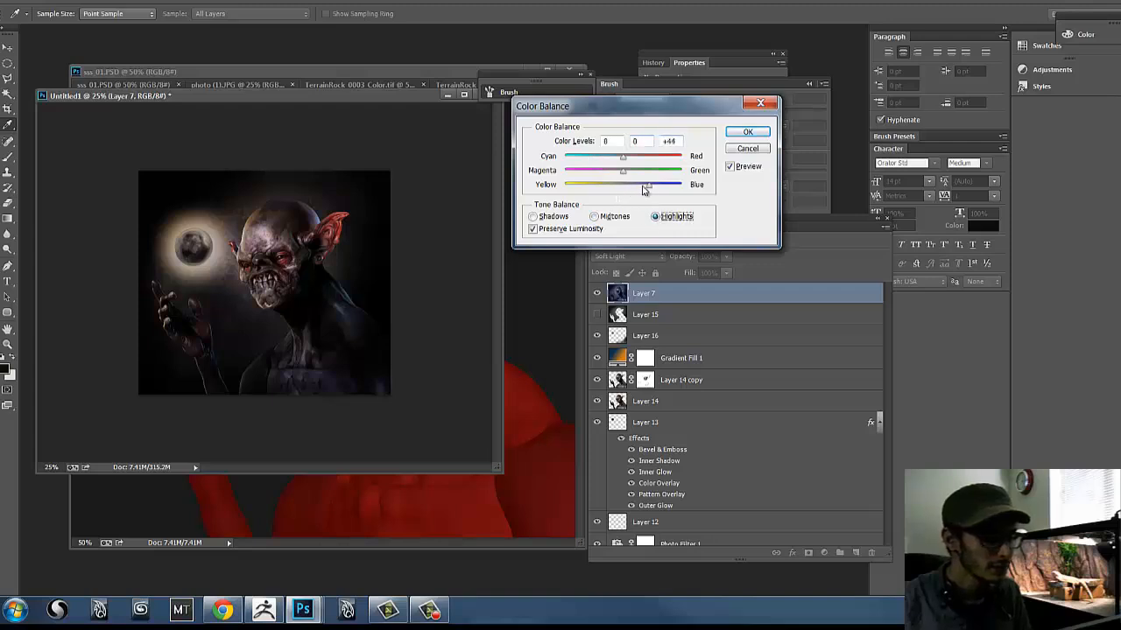
pyautogui.moveTo(625, 190); pyautogui.dragTo(621, 190)
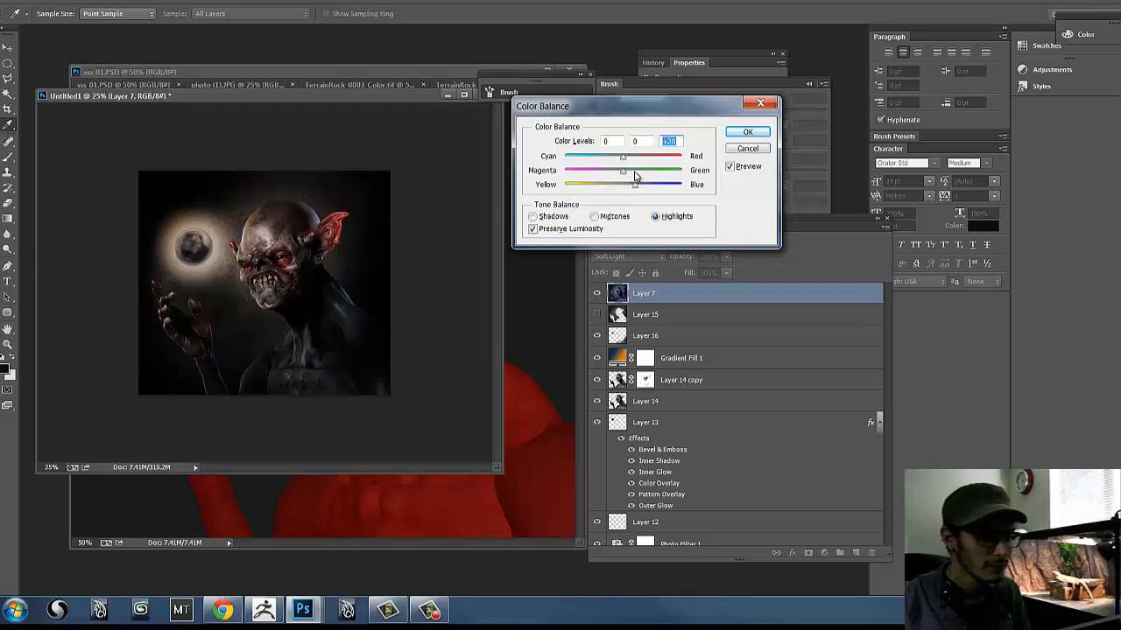
pyautogui.moveTo(640, 175); pyautogui.dragTo(637, 175)
pyautogui.moveTo(617, 160); pyautogui.dragTo(620, 162)
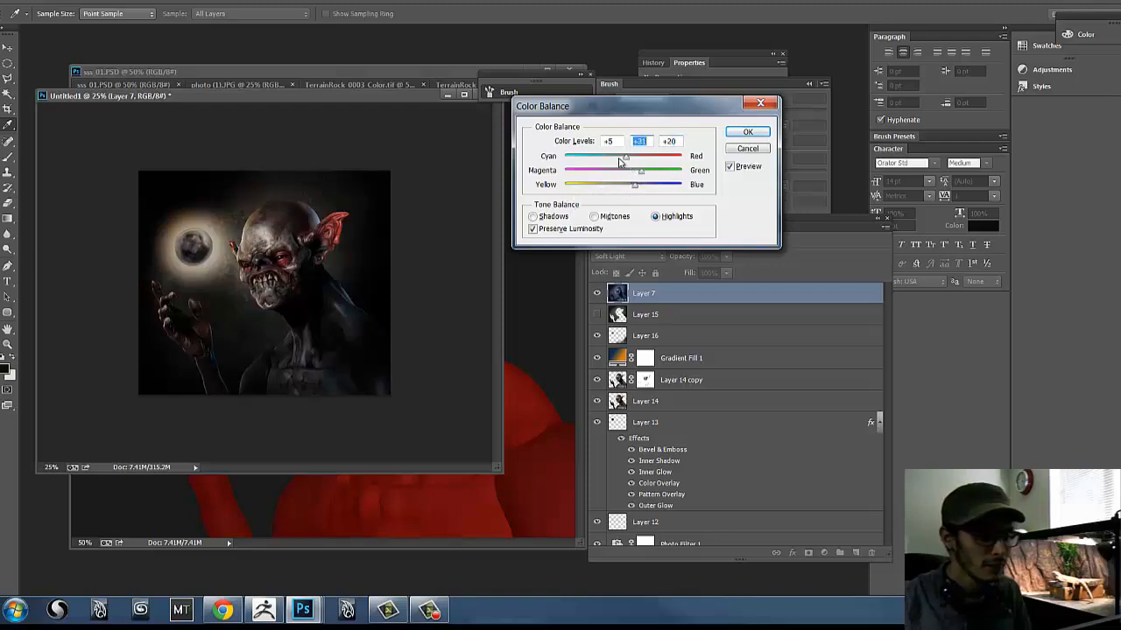
pyautogui.click(561, 216)
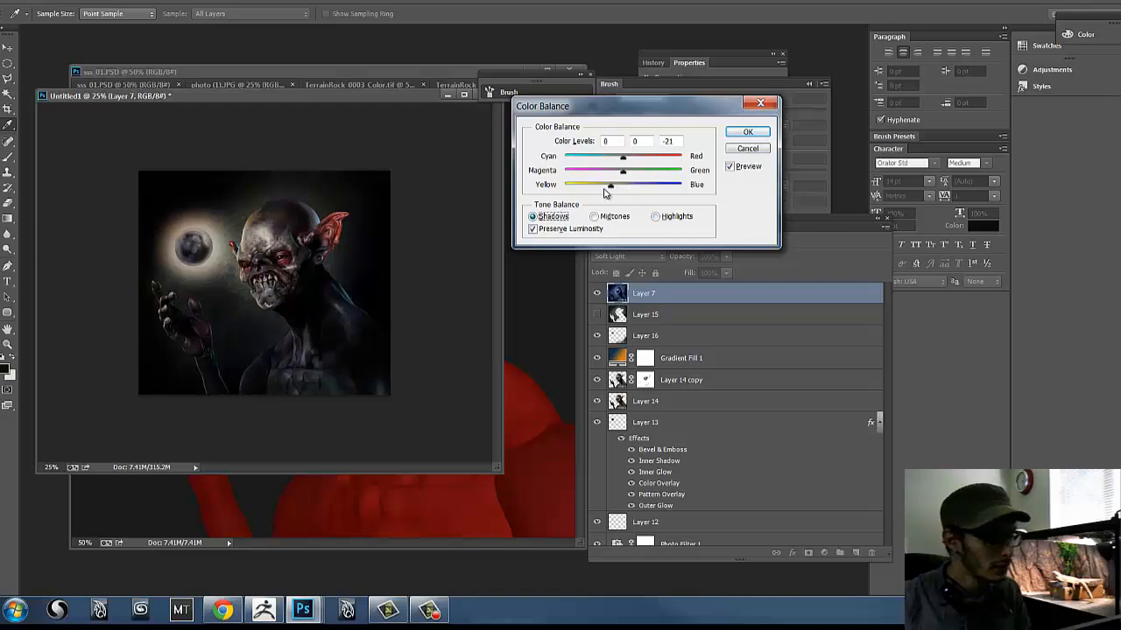
# - Shift Layer 7's shadows with Color Balance to -5 cyan-red and -6 magenta-green, with a slight yellow bias
pyautogui.moveTo(603, 192); pyautogui.dragTo(598, 192)
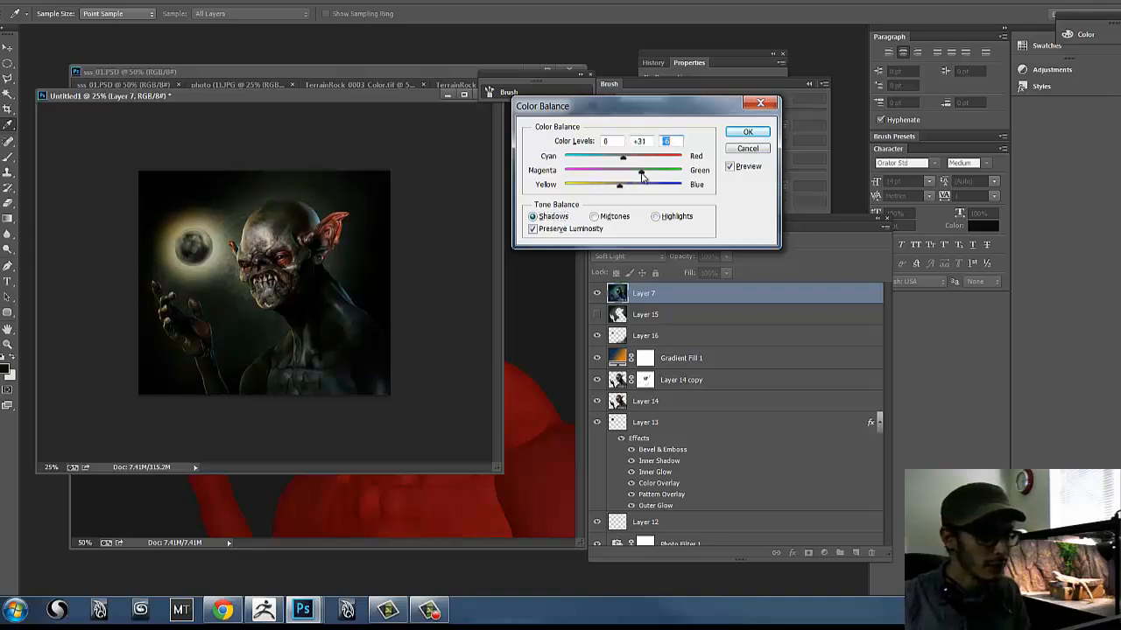
pyautogui.moveTo(622, 160)
pyautogui.mouseDown()
pyautogui.moveTo(640, 164)
pyautogui.moveTo(620, 161)
pyautogui.mouseUp()
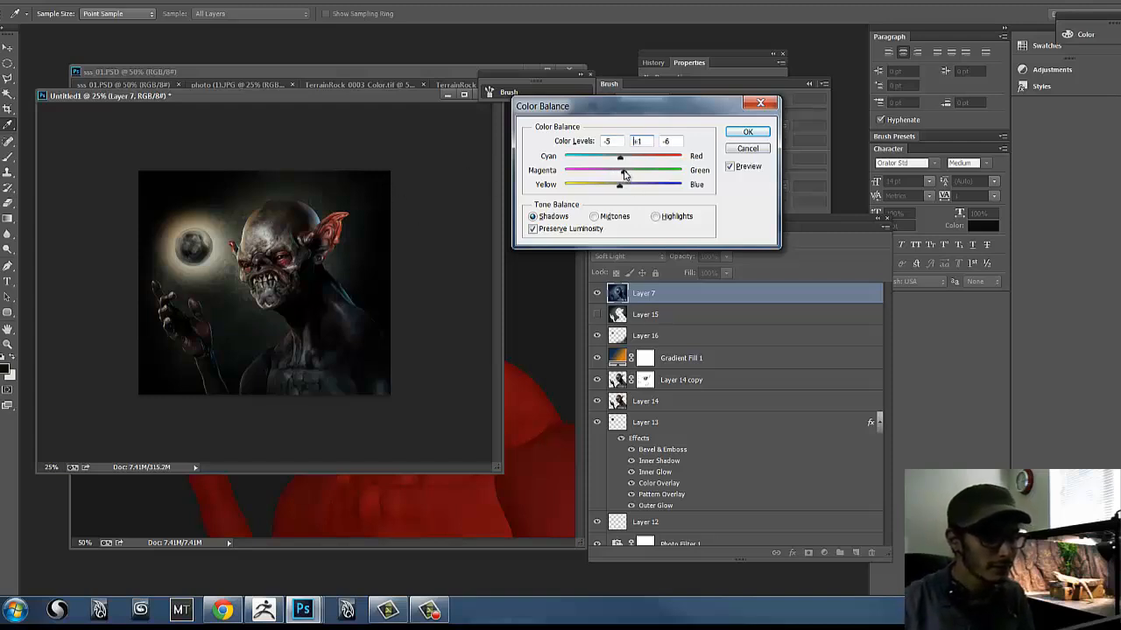
pyautogui.moveTo(625, 175); pyautogui.dragTo(619, 171)
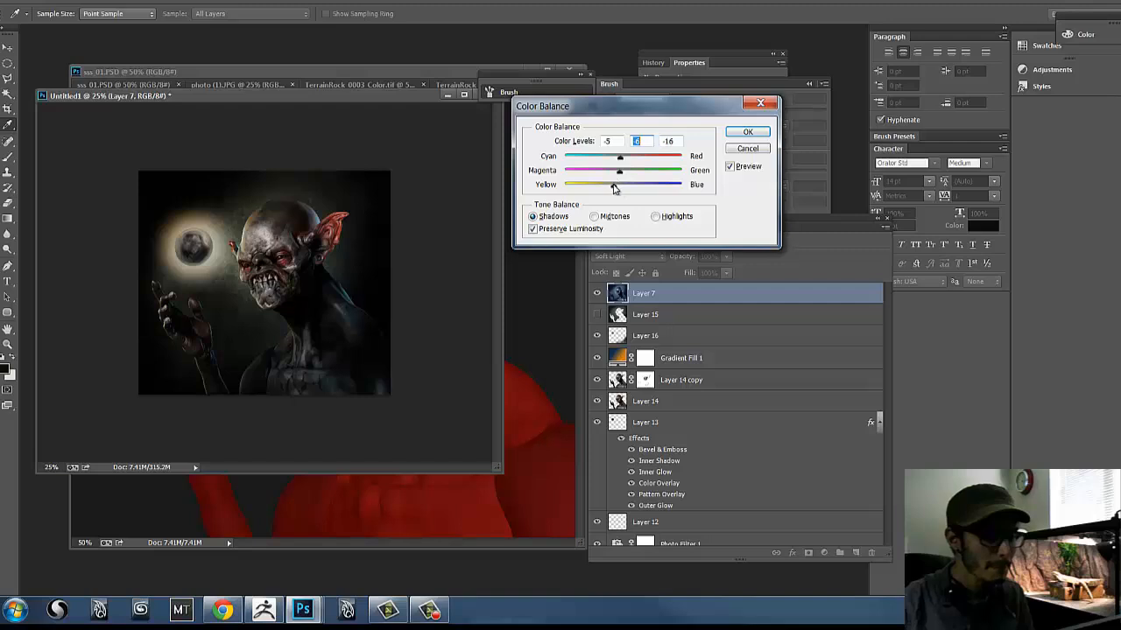
pyautogui.click(618, 187)
pyautogui.click(746, 132)
pyautogui.press('b')
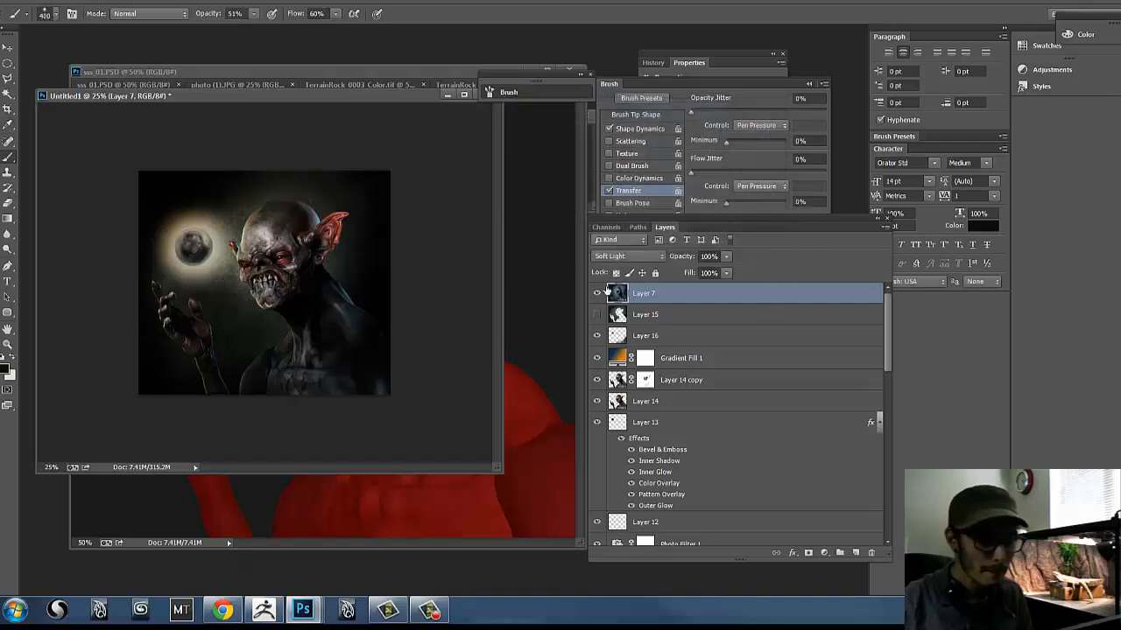
# - Lower Layer 7's opacity to 71% and compare the painting with and without that layer
pyautogui.click(598, 293)
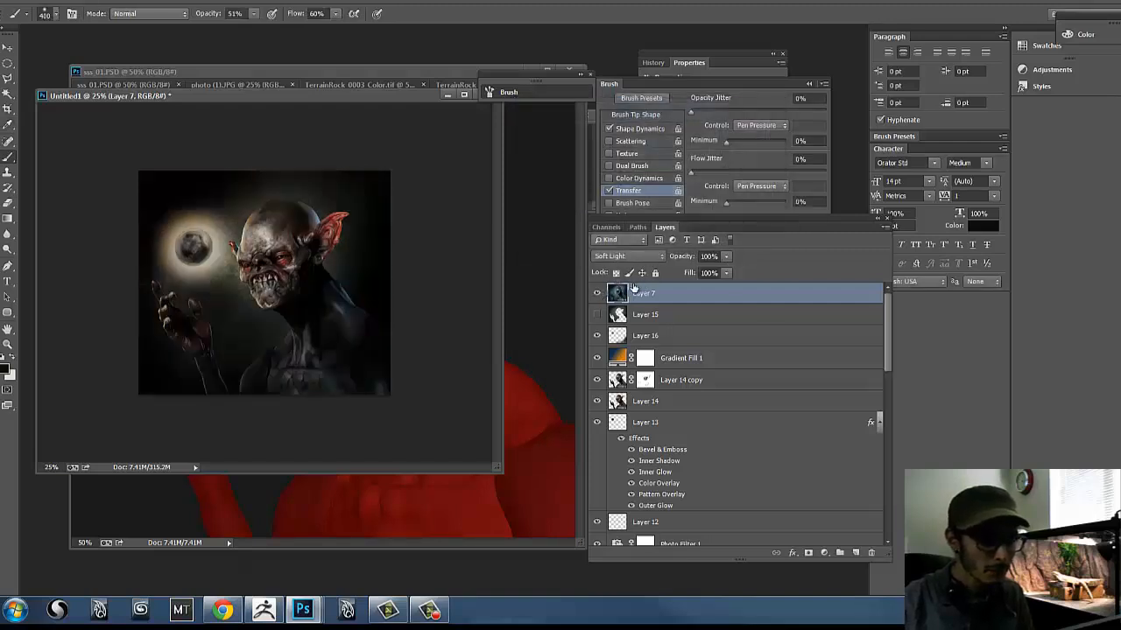
pyautogui.click(598, 293)
pyautogui.click(598, 293)
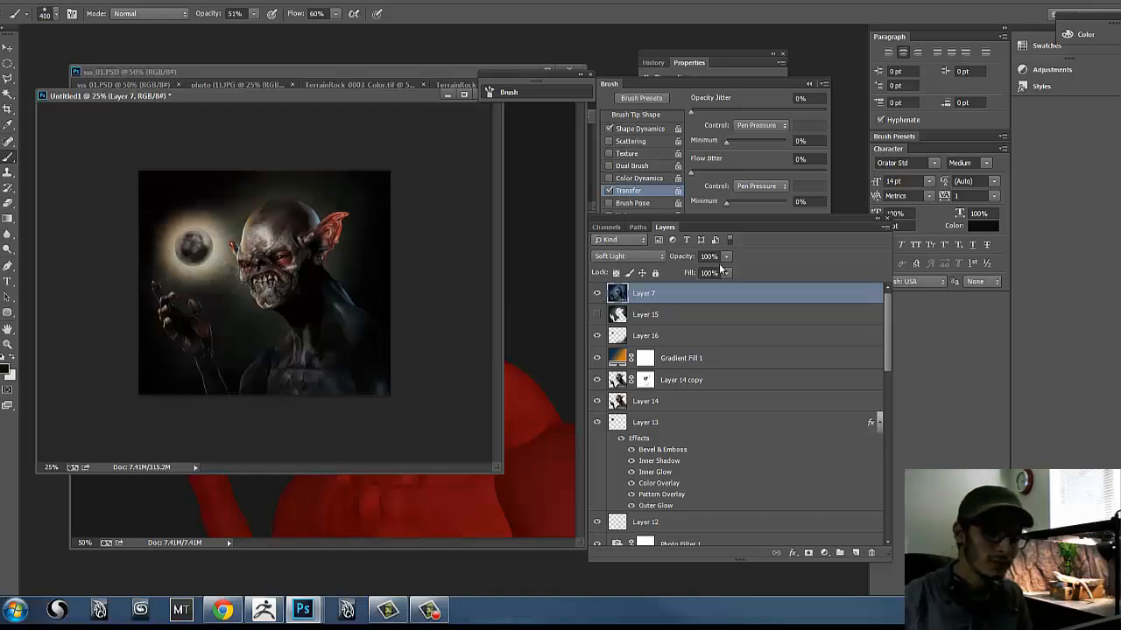
pyautogui.moveTo(715, 271); pyautogui.dragTo(710, 273)
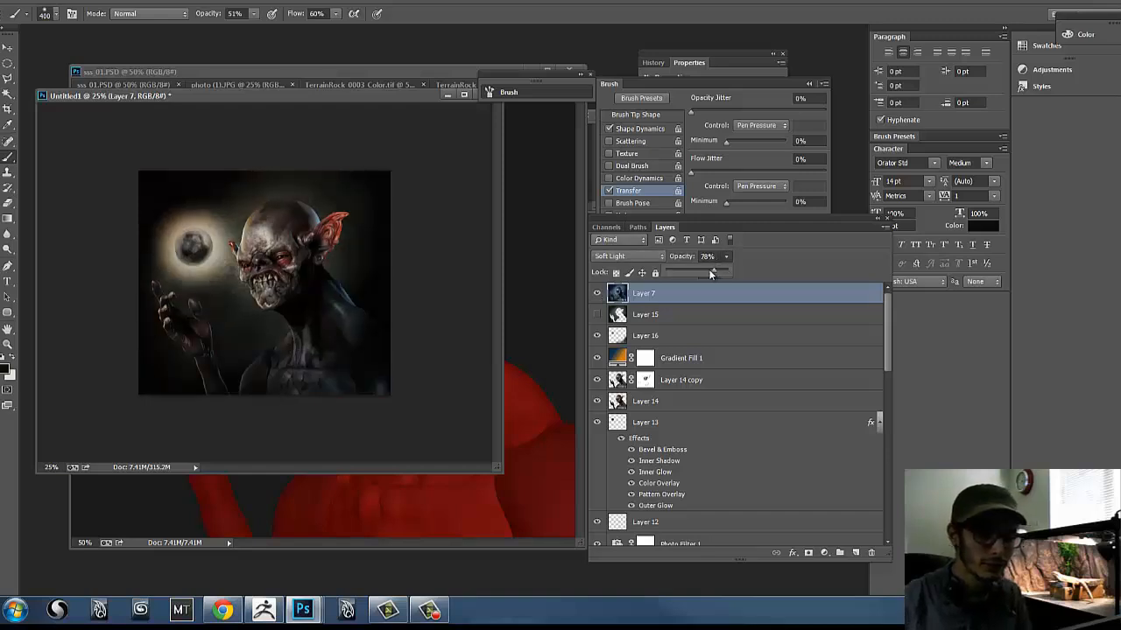
pyautogui.click(598, 295)
pyautogui.click(598, 294)
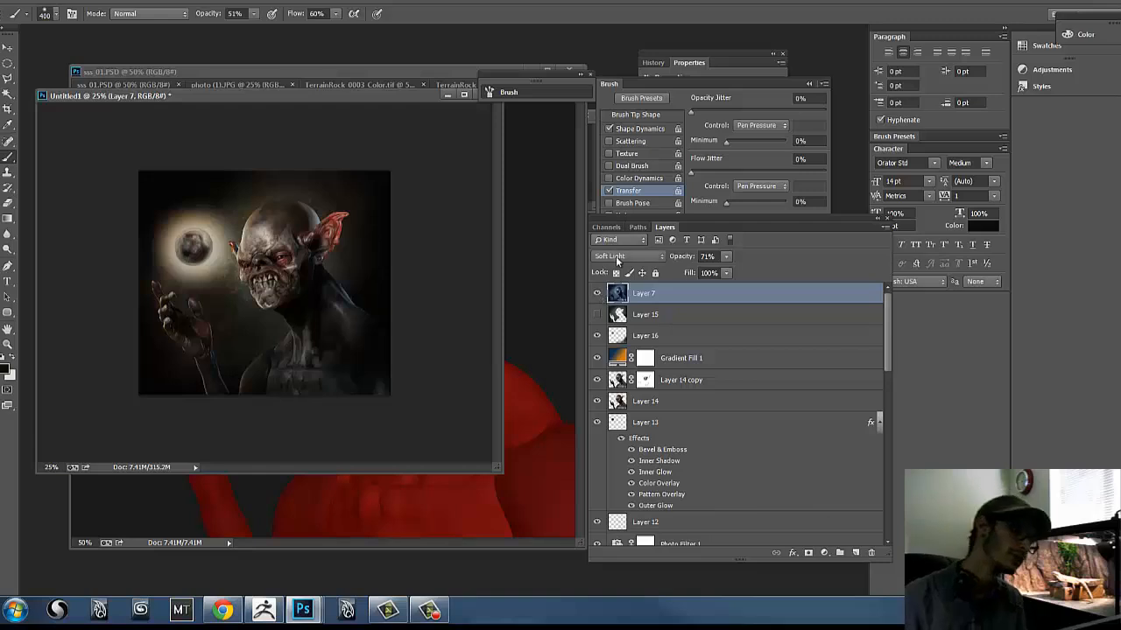
# - Check what Layer 13 contributes to the painting and add a new empty layer directly above Layer 16
pyautogui.hotkey('ctrl', '+')
pyautogui.hotkey('ctrl', '+')
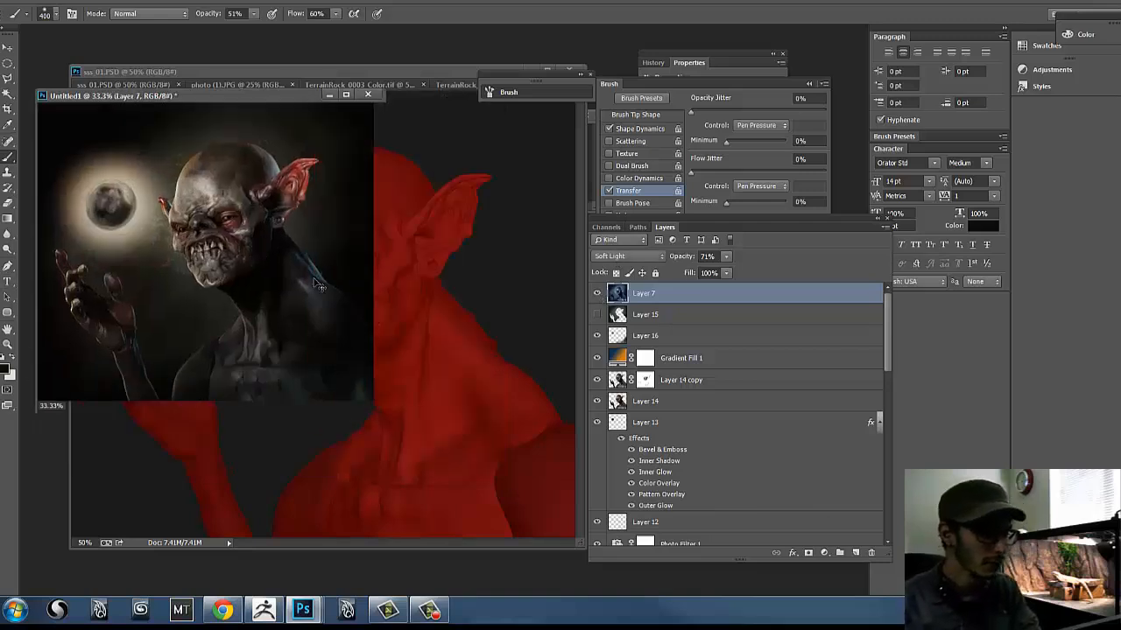
pyautogui.hotkey('ctrl', '+')
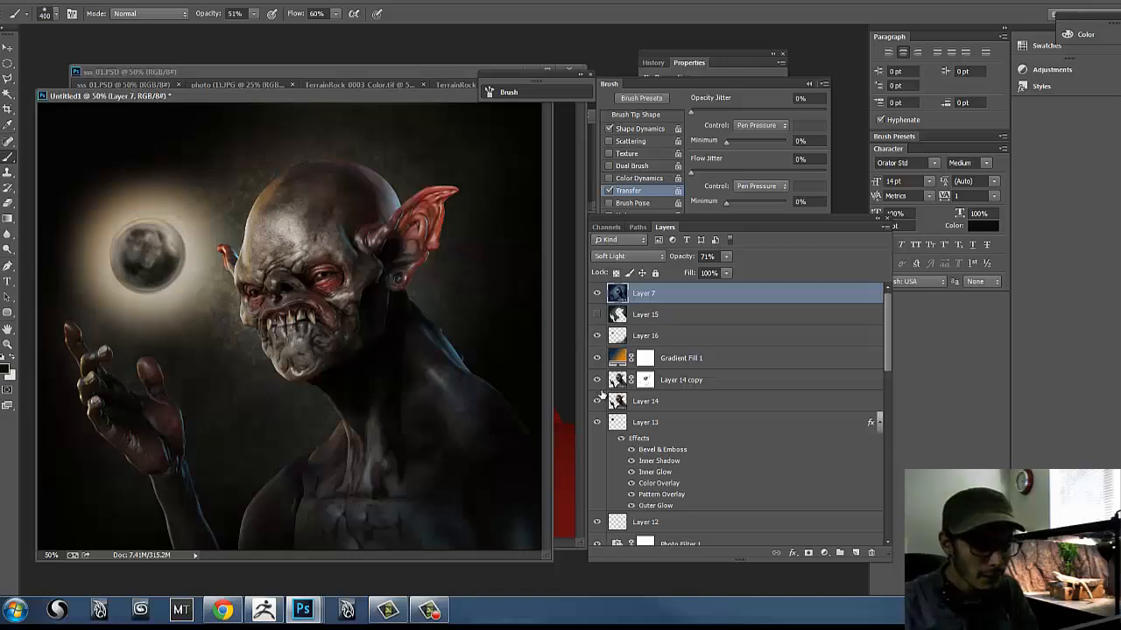
pyautogui.click(598, 423)
pyautogui.click(598, 423)
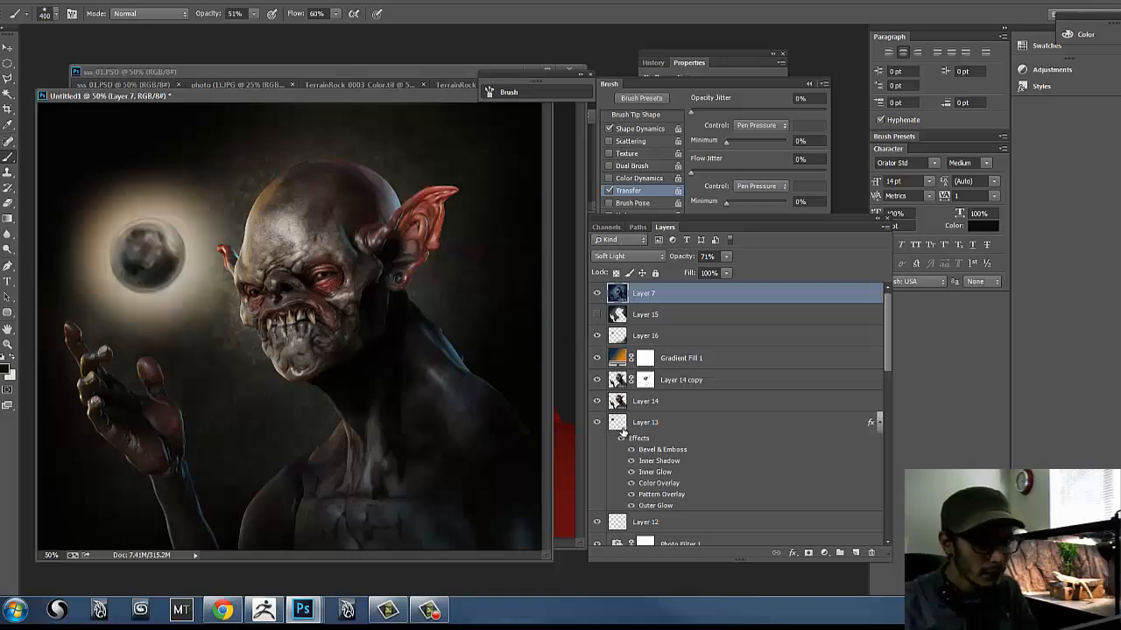
pyautogui.click(630, 423)
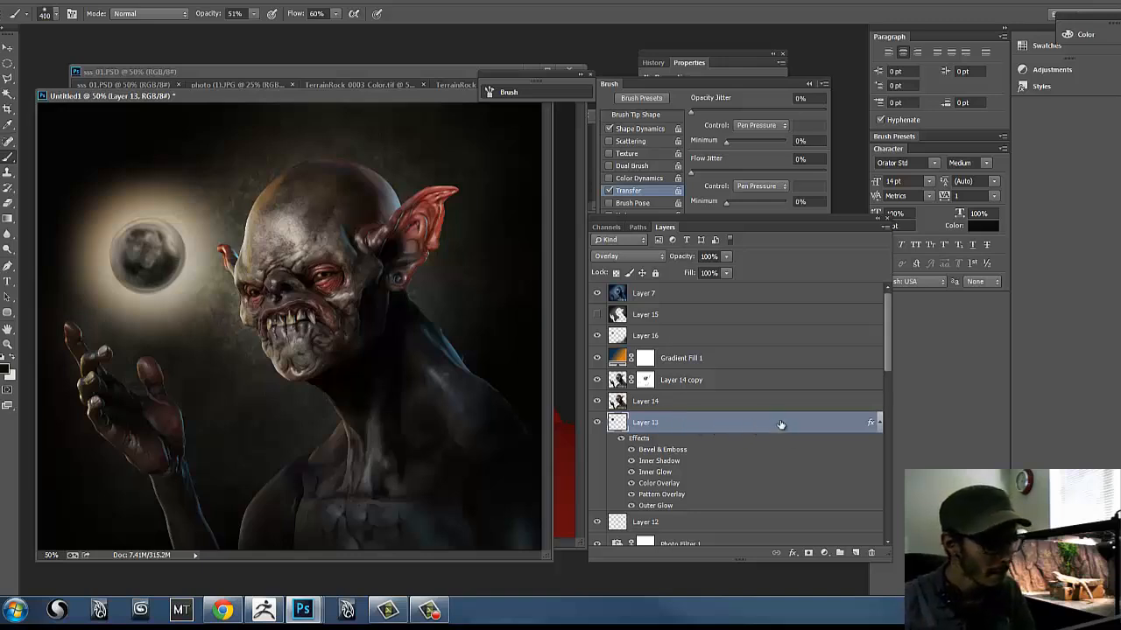
pyautogui.click(658, 338)
pyautogui.click(856, 553)
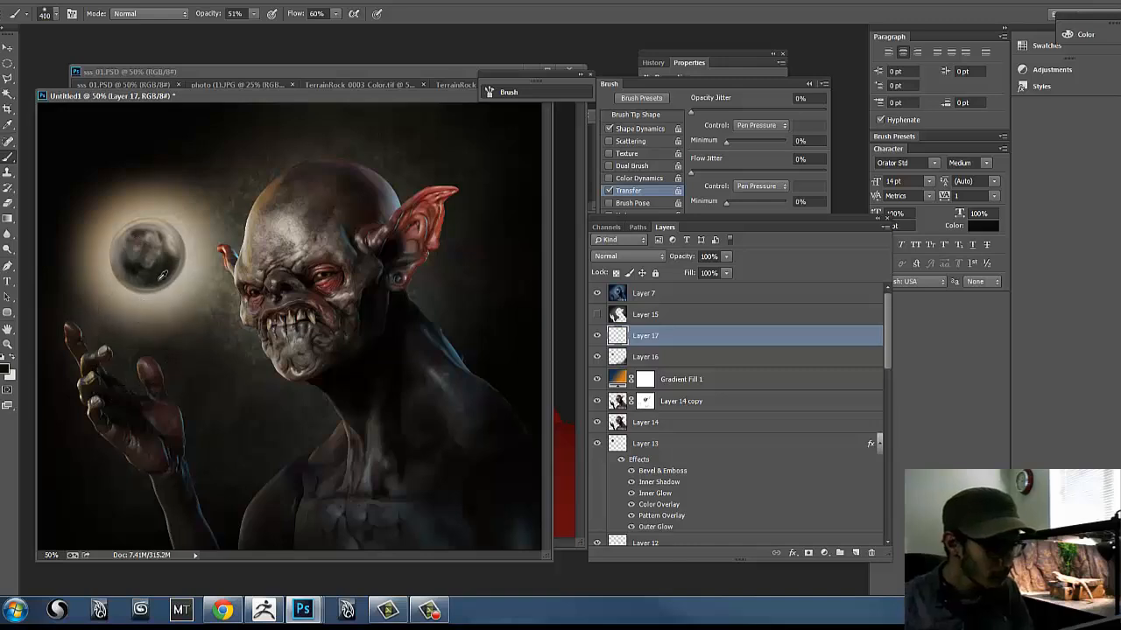
# - Sample the pale glow colour just below the moon and set the brush opacity to 77%
pyautogui.keyDown('alt'); pyautogui.click(159, 294); pyautogui.keyUp('alt')
pyautogui.press('[')
pyautogui.press('[')
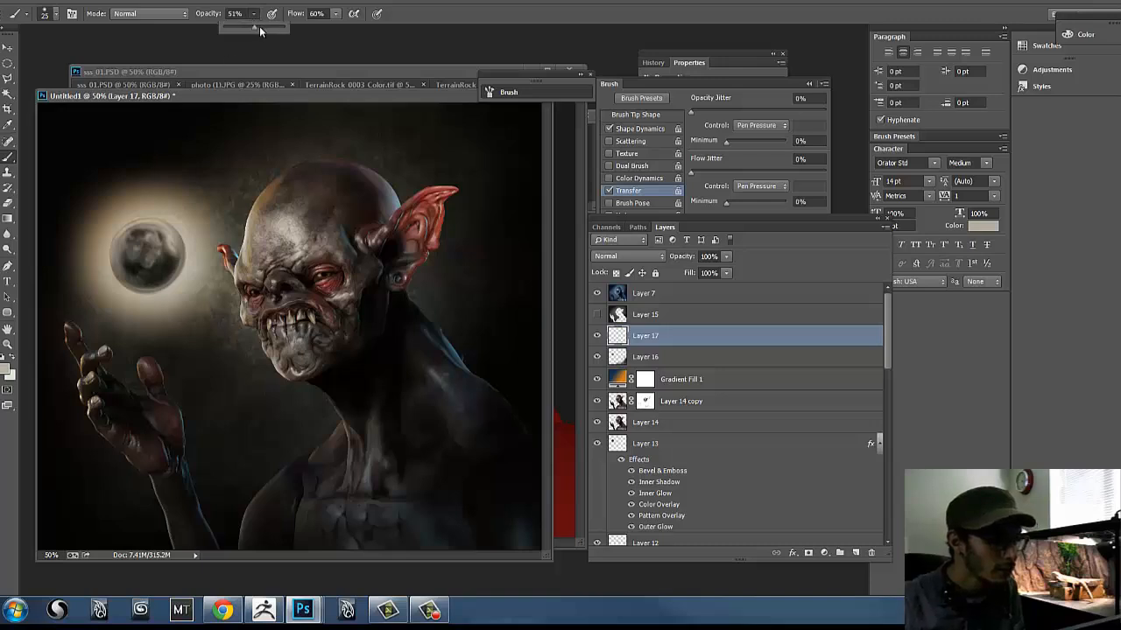
pyautogui.click(280, 292)
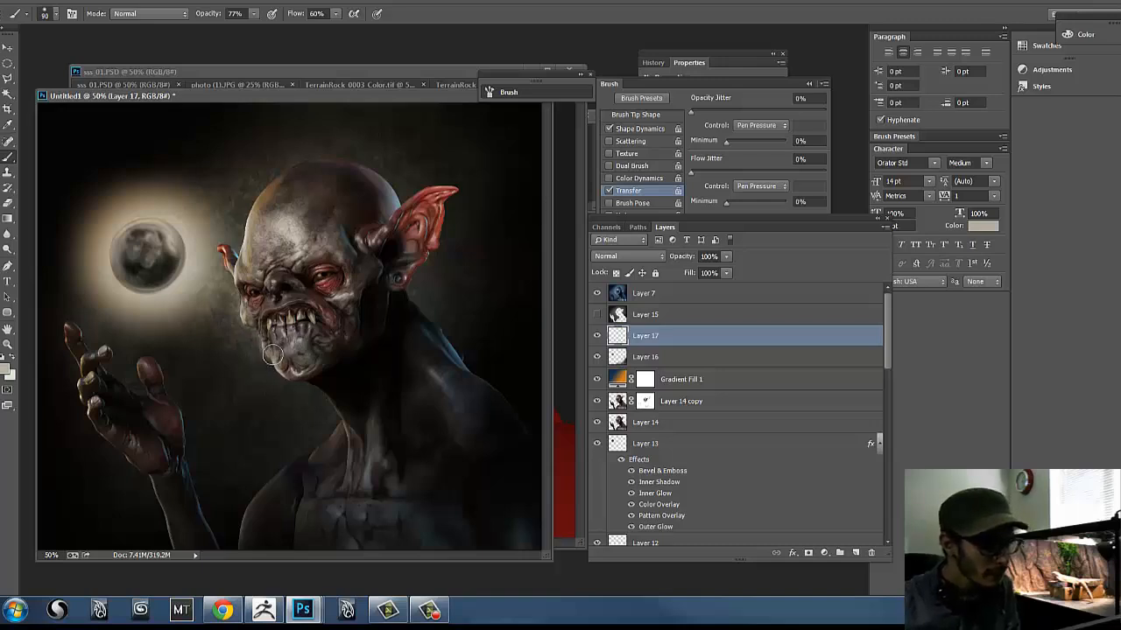
# - Paint faint pale haze along the creature's jaw and its neck and shoulder edge with a 125 to 150 px brush
pyautogui.press(']')
pyautogui.press(']')
pyautogui.press(']')
pyautogui.press(']')
pyautogui.press(']')
pyautogui.press(']')
pyautogui.moveTo(255, 321); pyautogui.dragTo(251, 314)
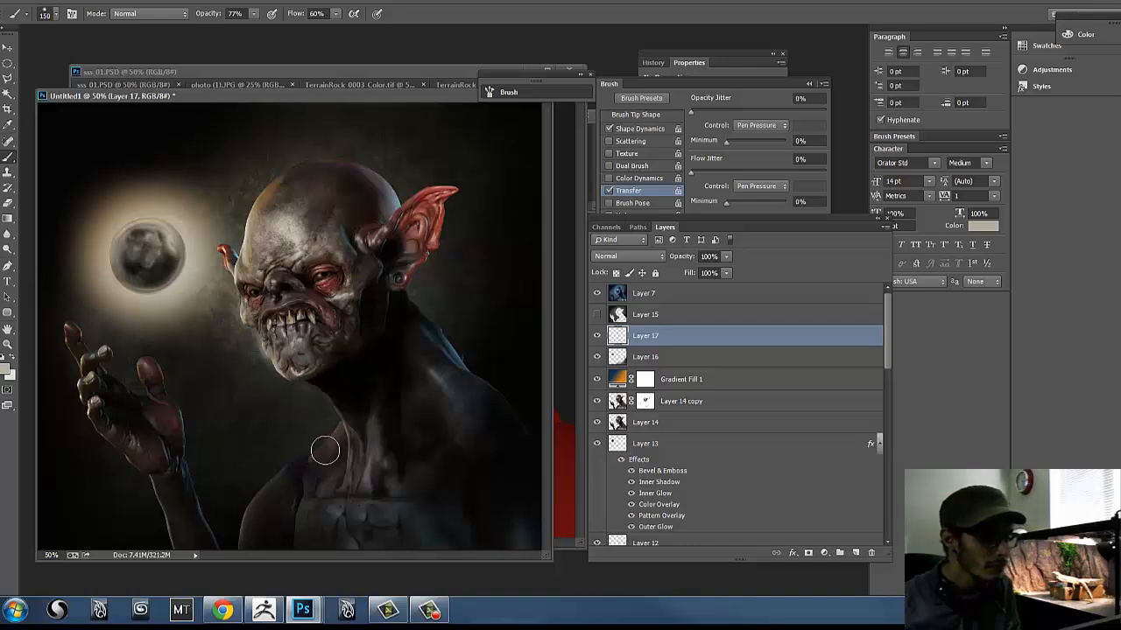
pyautogui.press('[')
pyautogui.moveTo(311, 468); pyautogui.dragTo(343, 423)
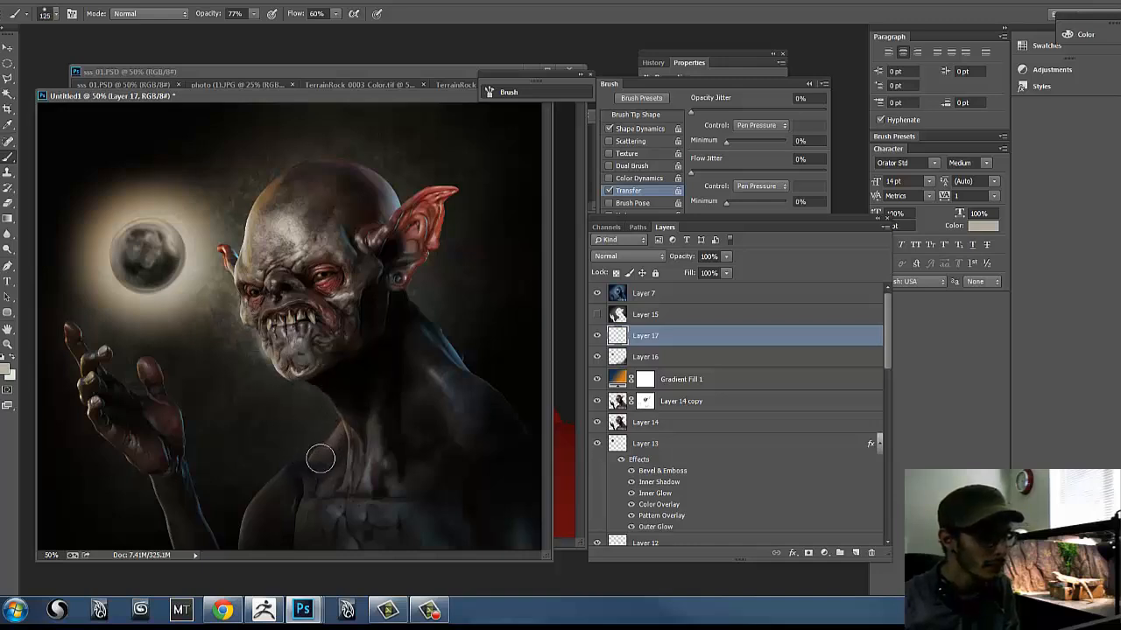
# - Paint soft pale haze around the raised fingertip and neighbouring finger, using brush sizes from 90 to 175 px
pyautogui.press('[')
pyautogui.press('[')
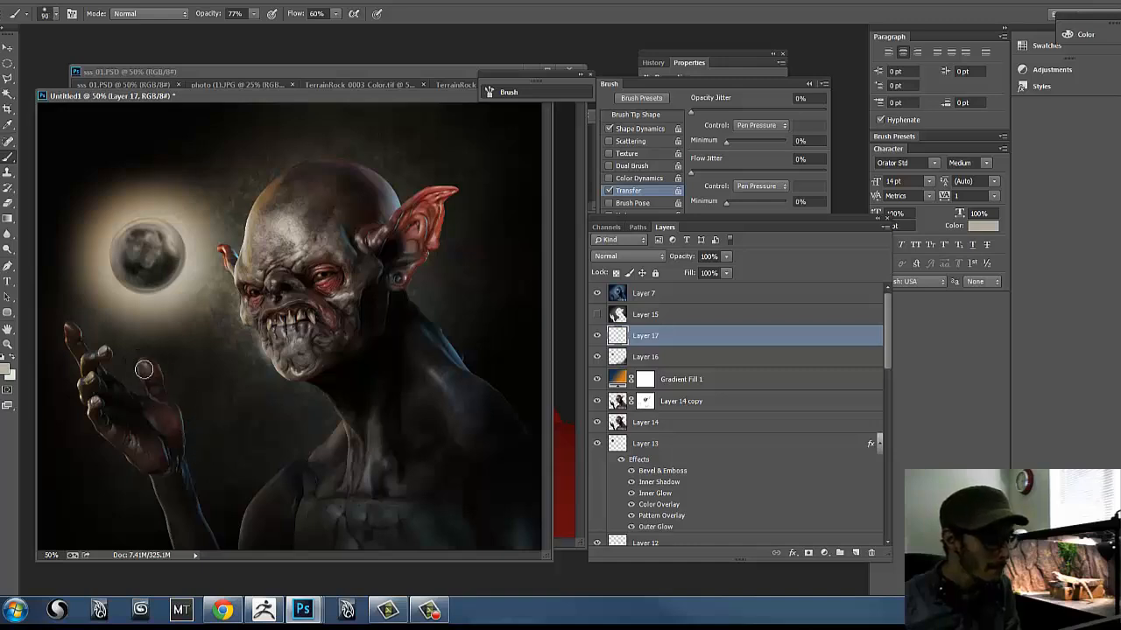
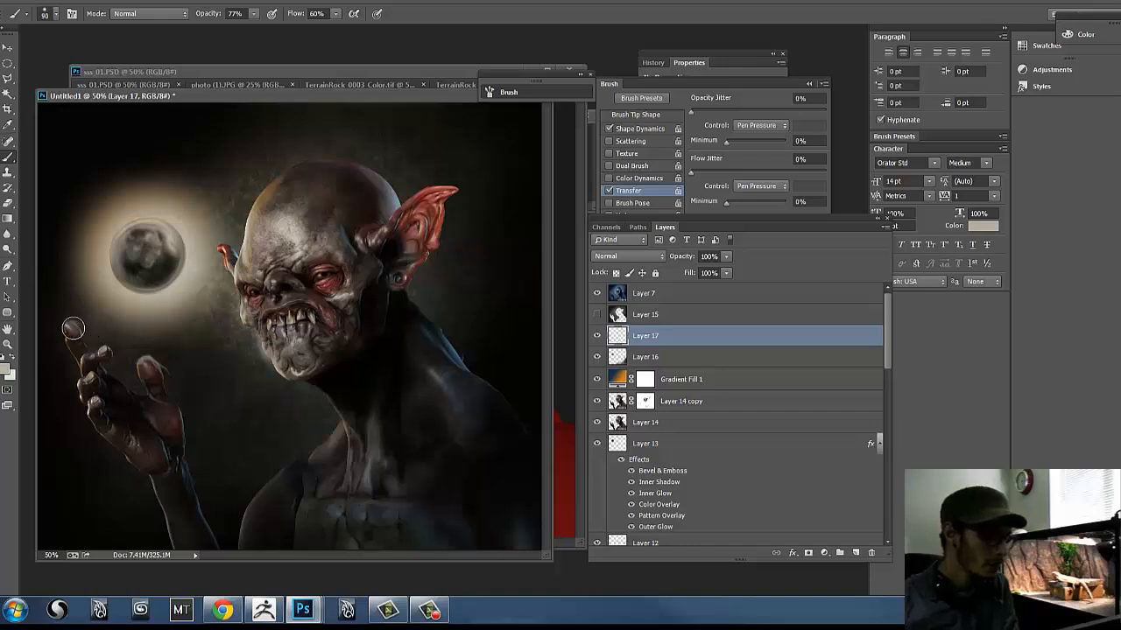
pyautogui.press(']')
pyautogui.press(']')
pyautogui.press(']')
pyautogui.press(']')
pyautogui.press(']')
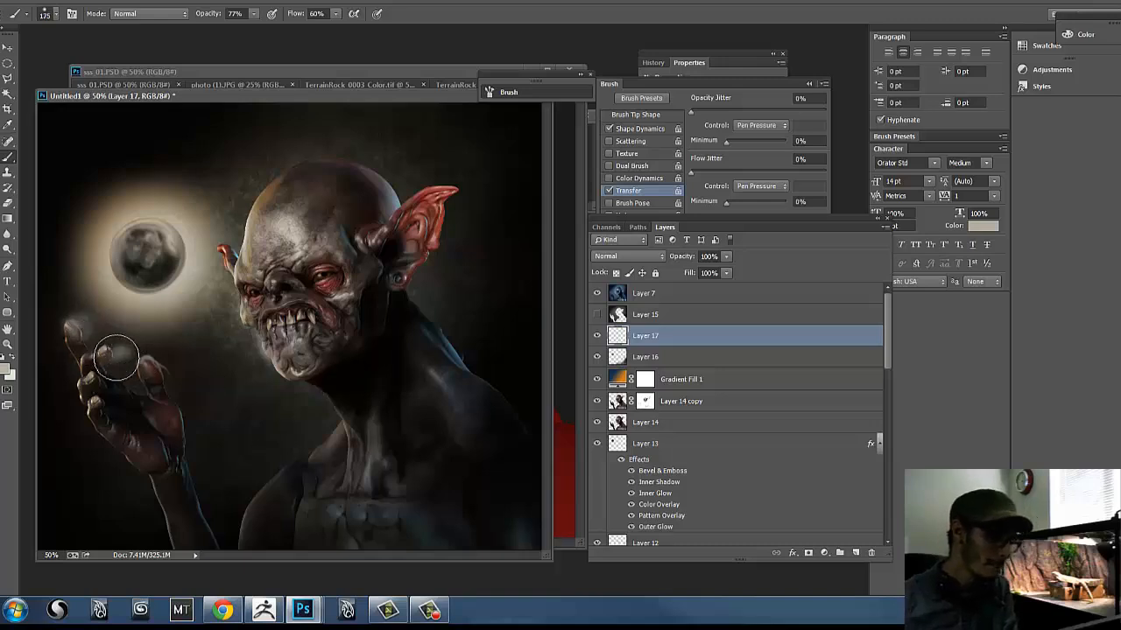
# - Build up the haze between the curled fingers and over the palm, varying the brush between 110 and 200 px
pyautogui.press(']')
pyautogui.press(']')
pyautogui.press(']')
pyautogui.press(']')
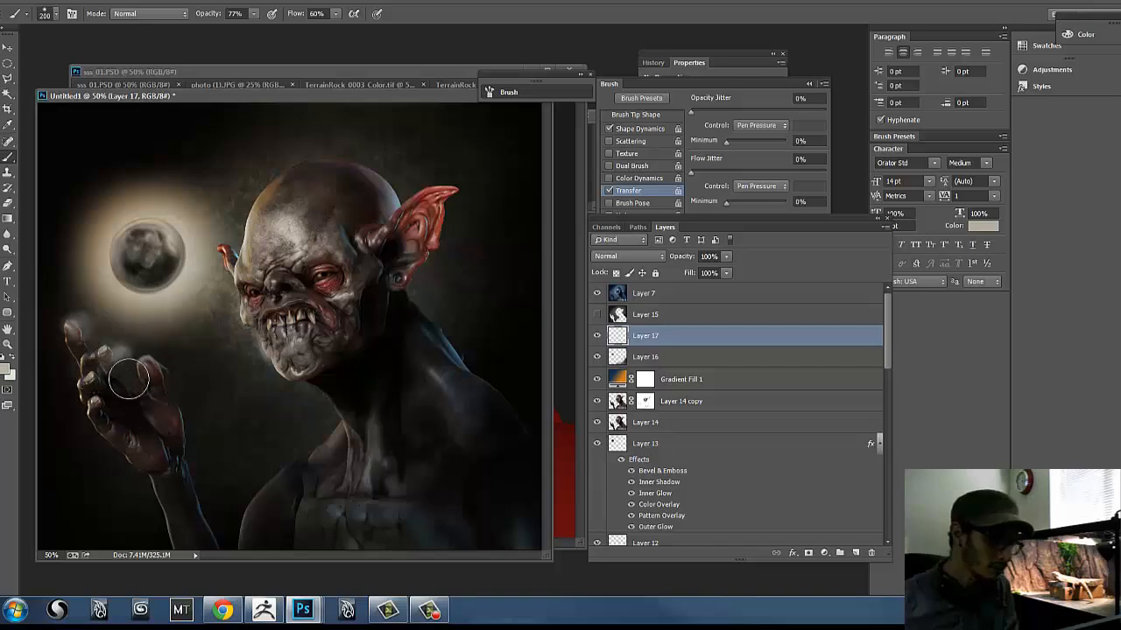
pyautogui.press('[')
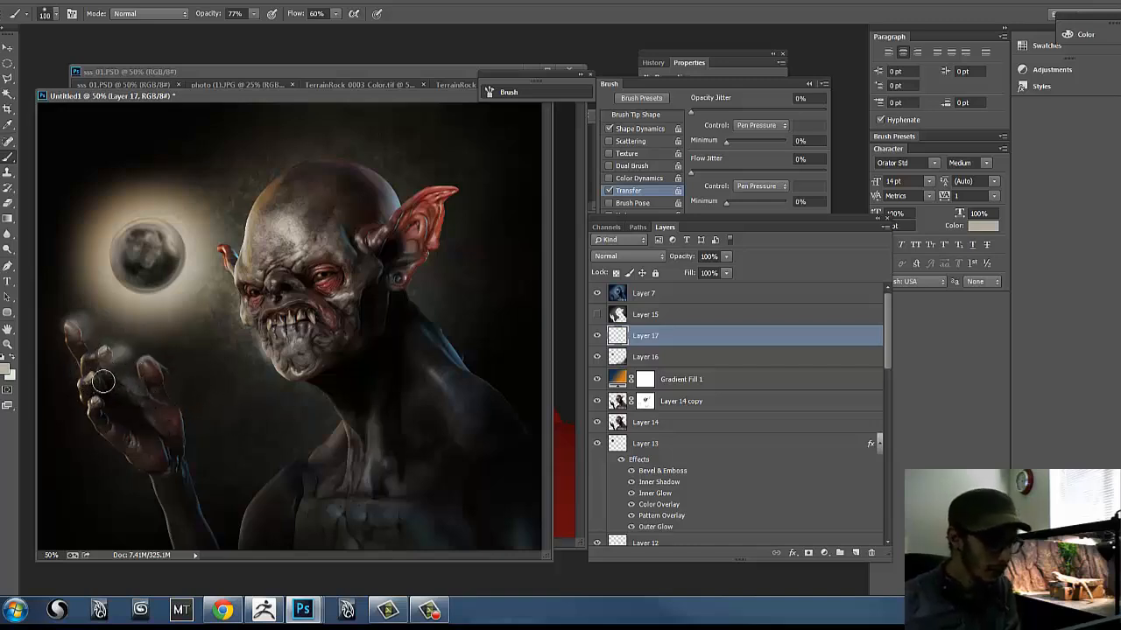
pyautogui.press('[')
pyautogui.press('[')
pyautogui.press(']')
pyautogui.press(']')
pyautogui.press(']')
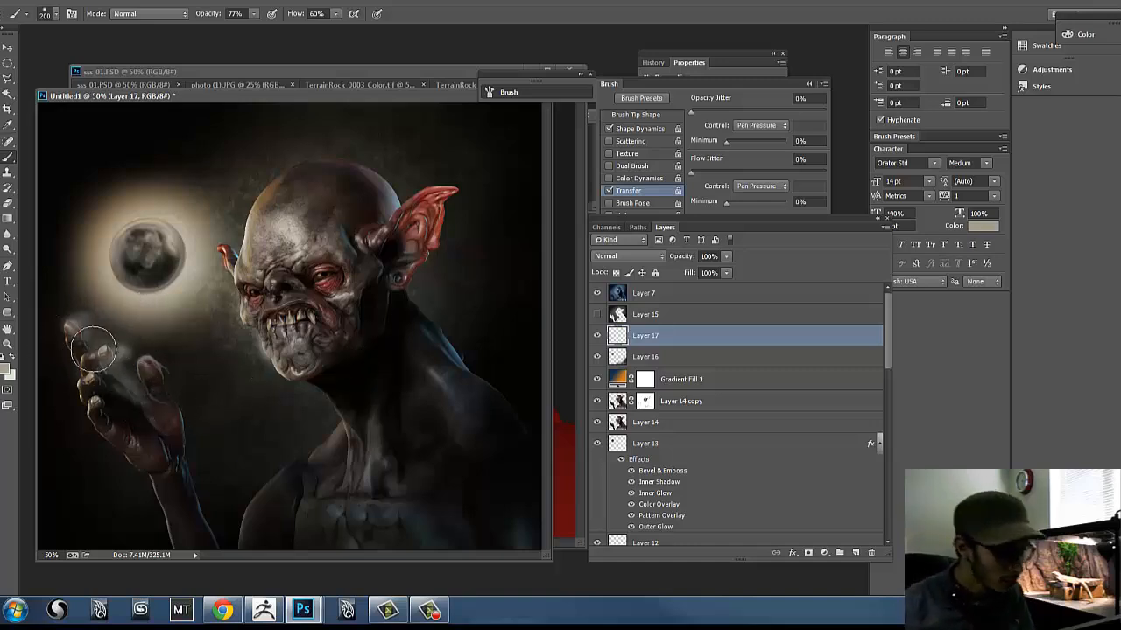
# - Add more haze around the thumb and the upper hand with a 150 to 200 px brush
pyautogui.press('[')
pyautogui.press('[')
pyautogui.press('[')
pyautogui.press('[')
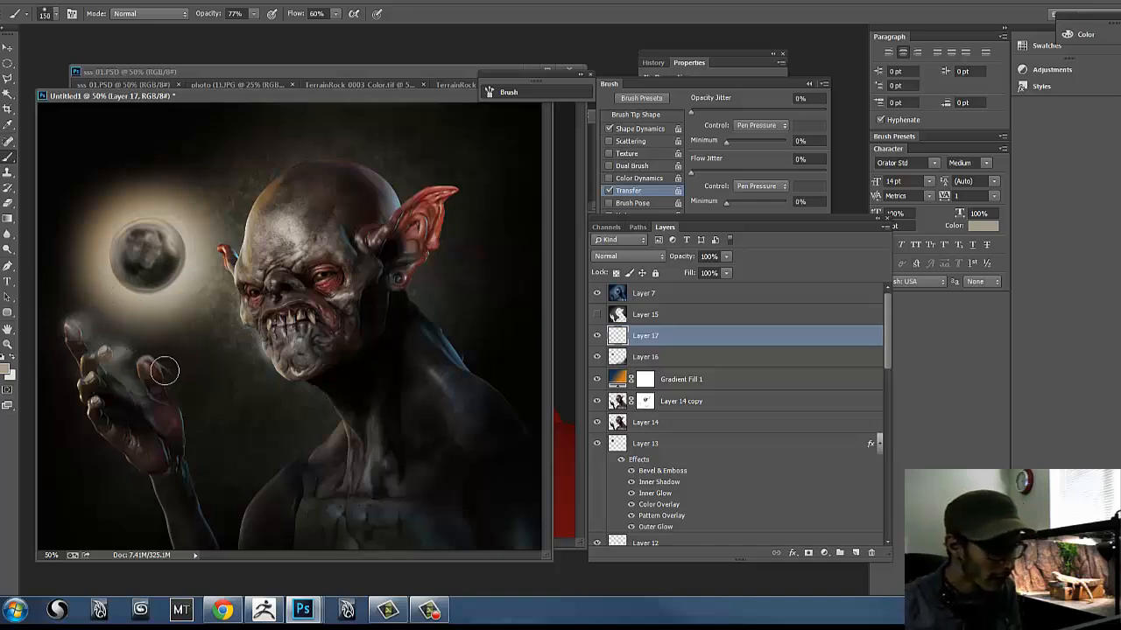
pyautogui.press(']')
pyautogui.press(']')
pyautogui.press(']')
pyautogui.press(']')
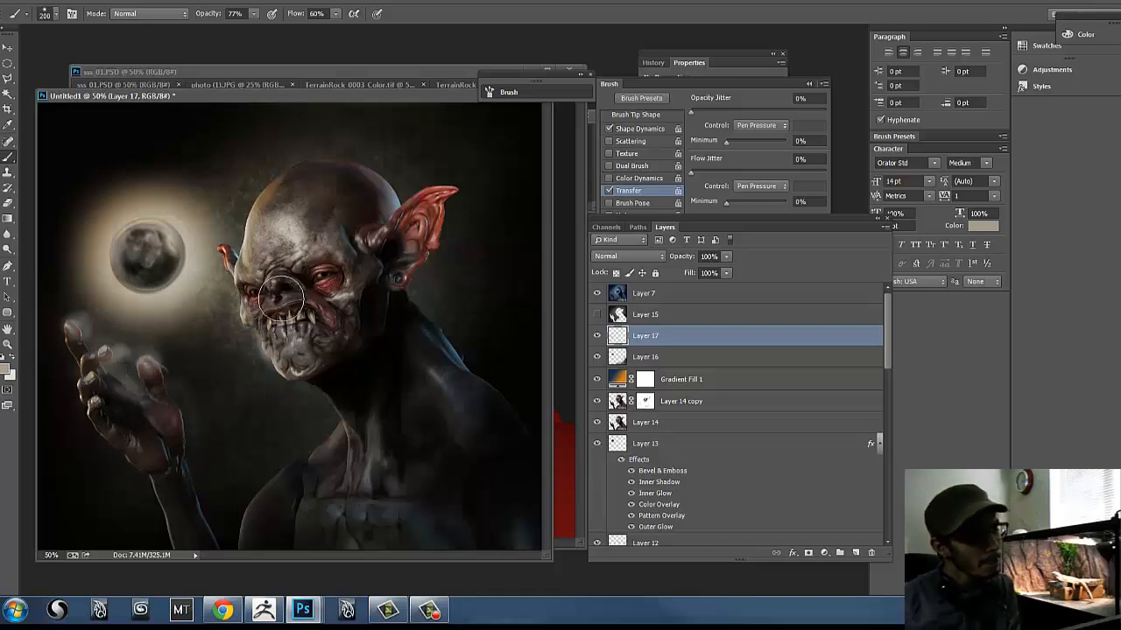
# - Reduce the brush size to 35 px
pyautogui.press('[')
pyautogui.press('[')
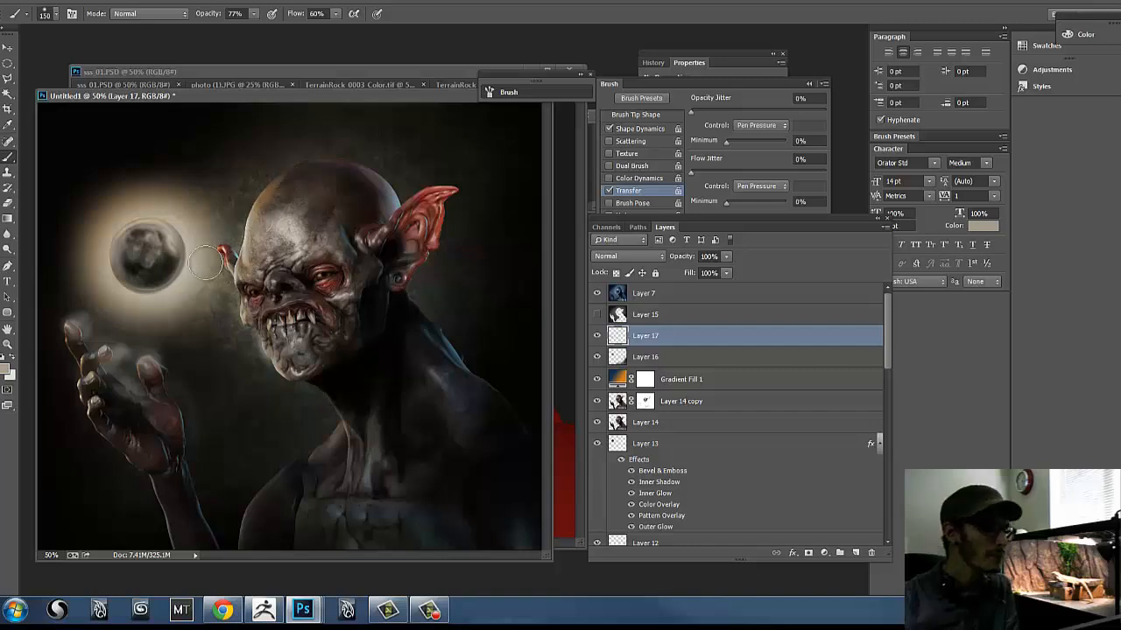
pyautogui.press(']')
pyautogui.press(']')
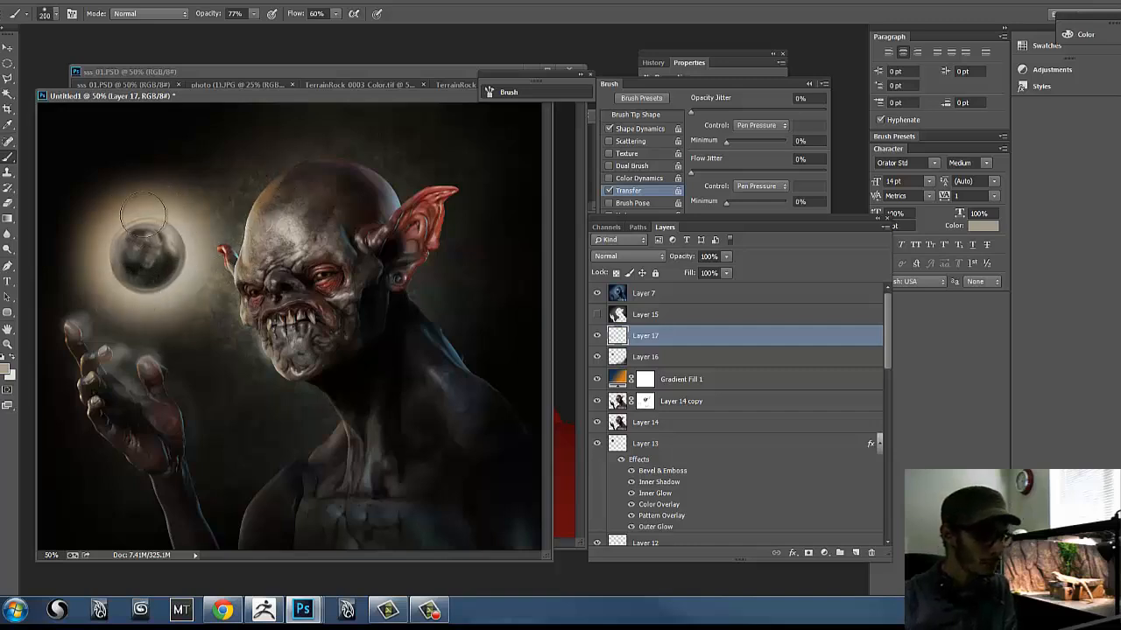
pyautogui.press('[')
pyautogui.press('[')
pyautogui.press('[')
pyautogui.press('[')
pyautogui.press('[')
pyautogui.press('[')
pyautogui.press('[')
pyautogui.press('[')
pyautogui.press('[')
pyautogui.press('[')
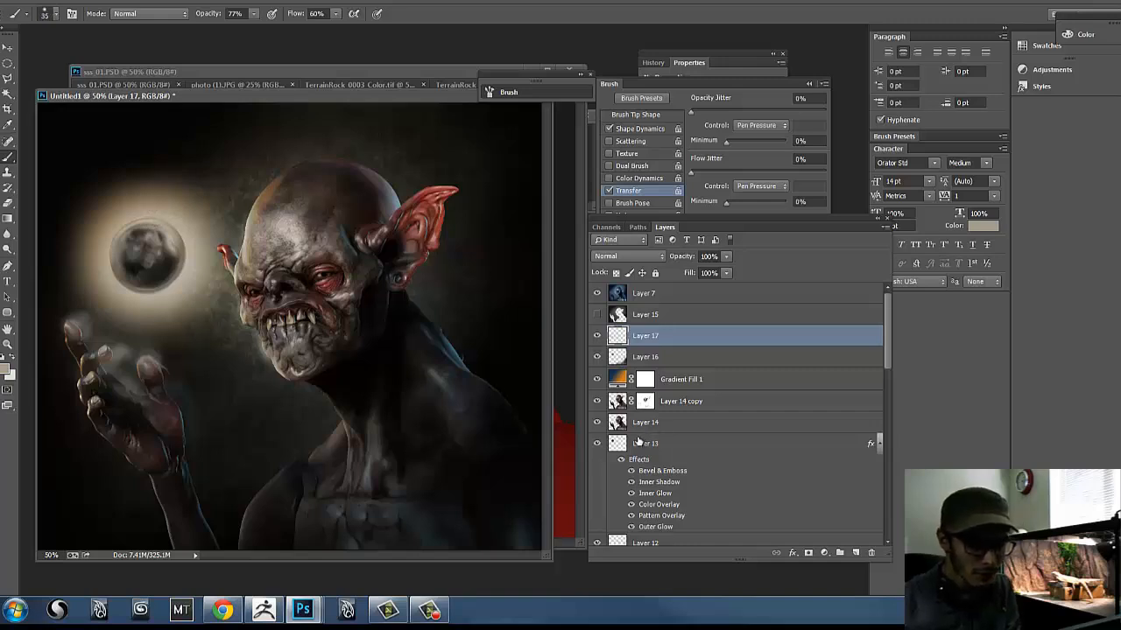
# - Identify the moon glow by toggling Layer 13, select that layer and switch to the Smudge tool
pyautogui.click(595, 444)
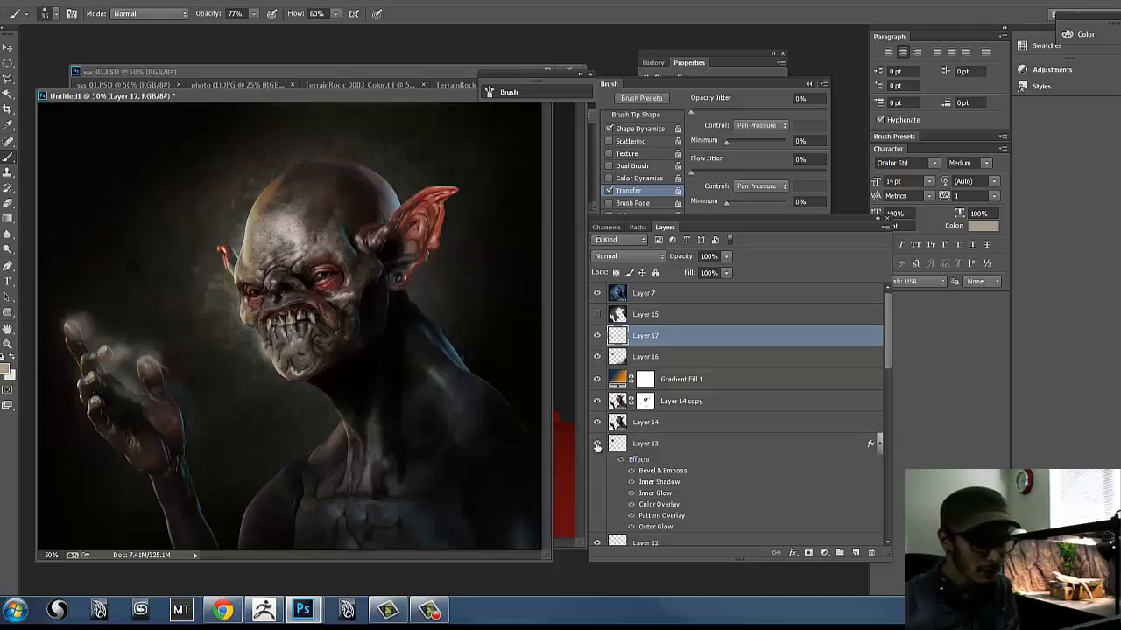
pyautogui.click(595, 444)
pyautogui.click(618, 444)
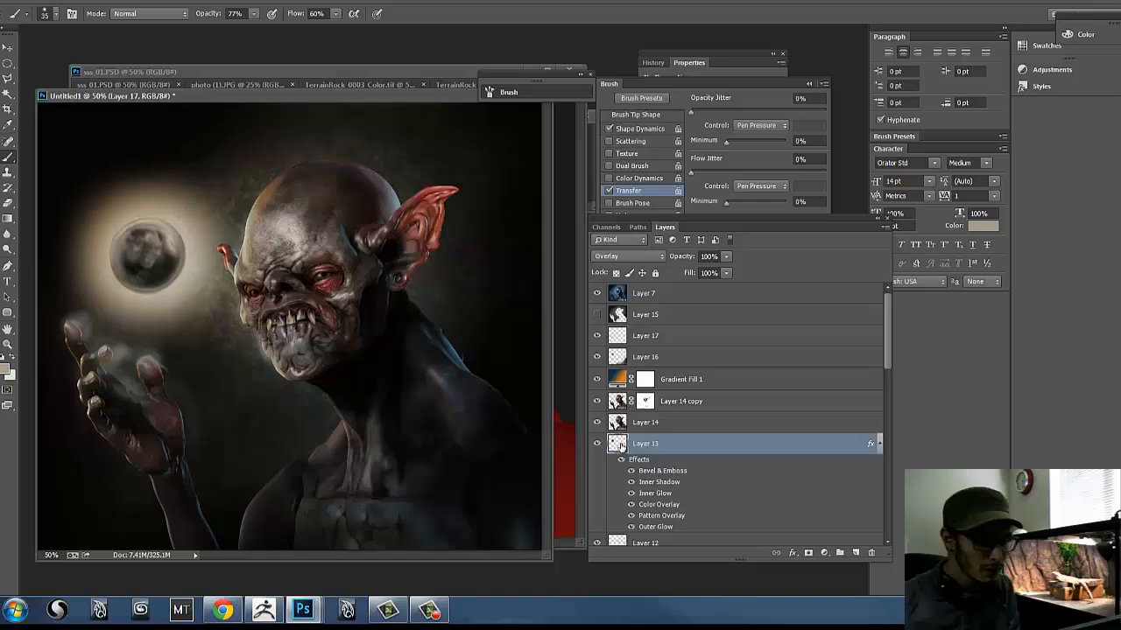
pyautogui.click(8, 250)
pyautogui.click(8, 233)
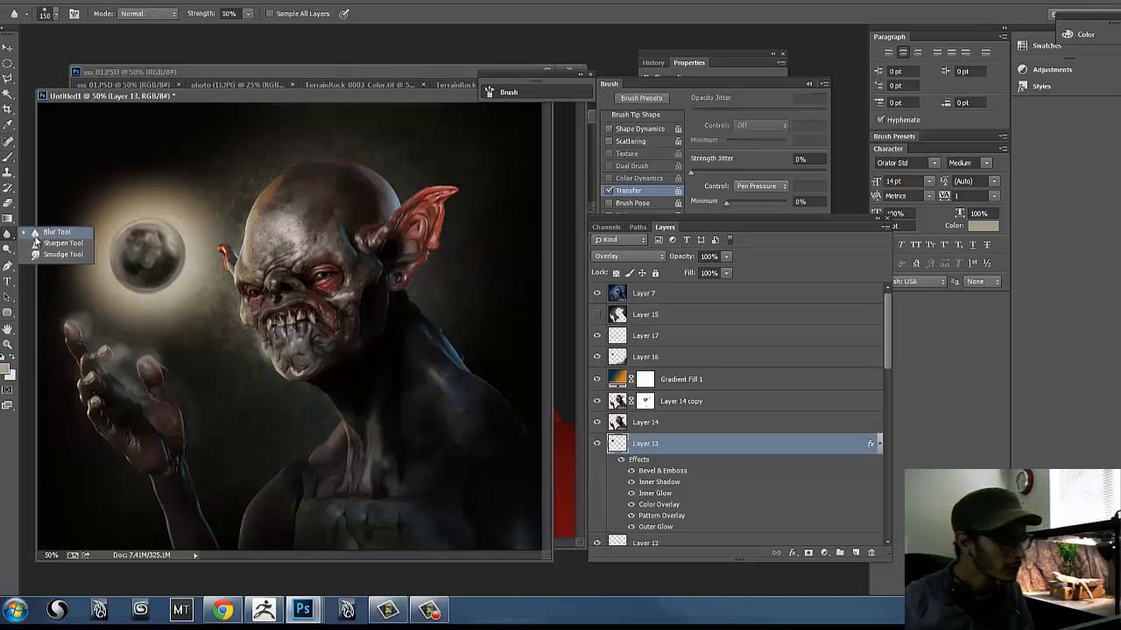
pyautogui.click(57, 257)
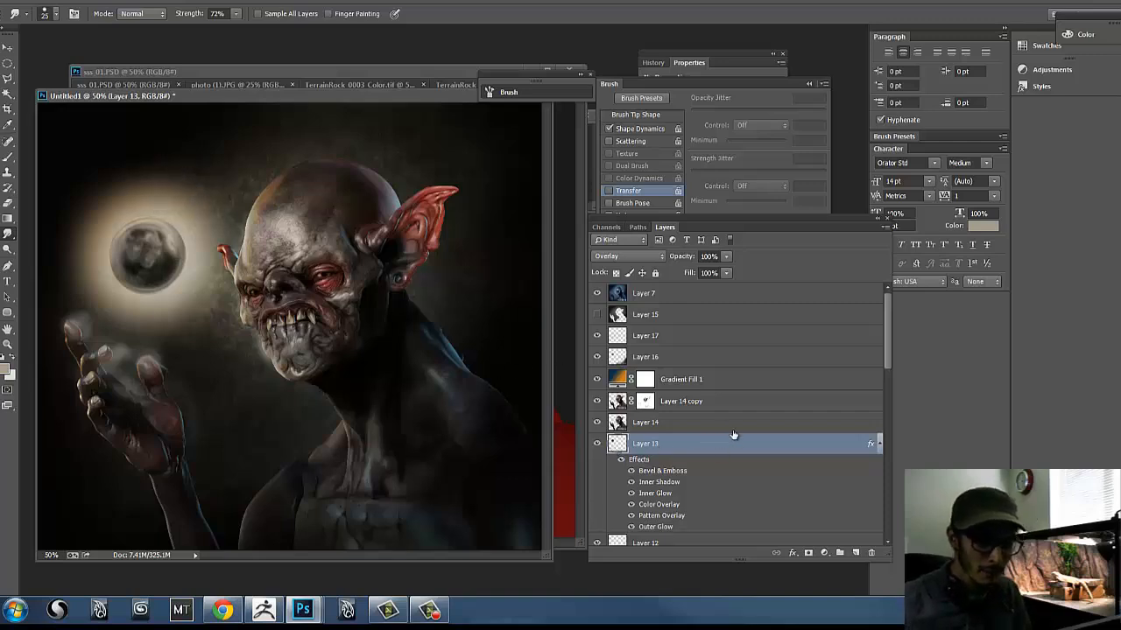
# - Rasterize Layer 13's layer style and check the moon glow by toggling the layer's visibility
pyautogui.rightClick(664, 450)
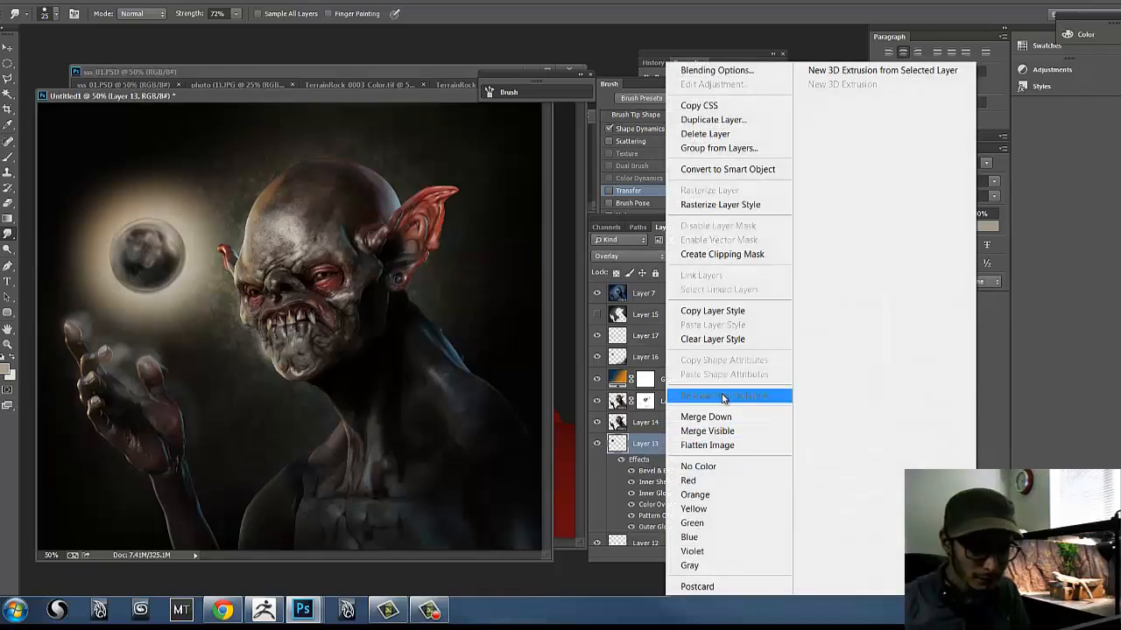
pyautogui.click(724, 207)
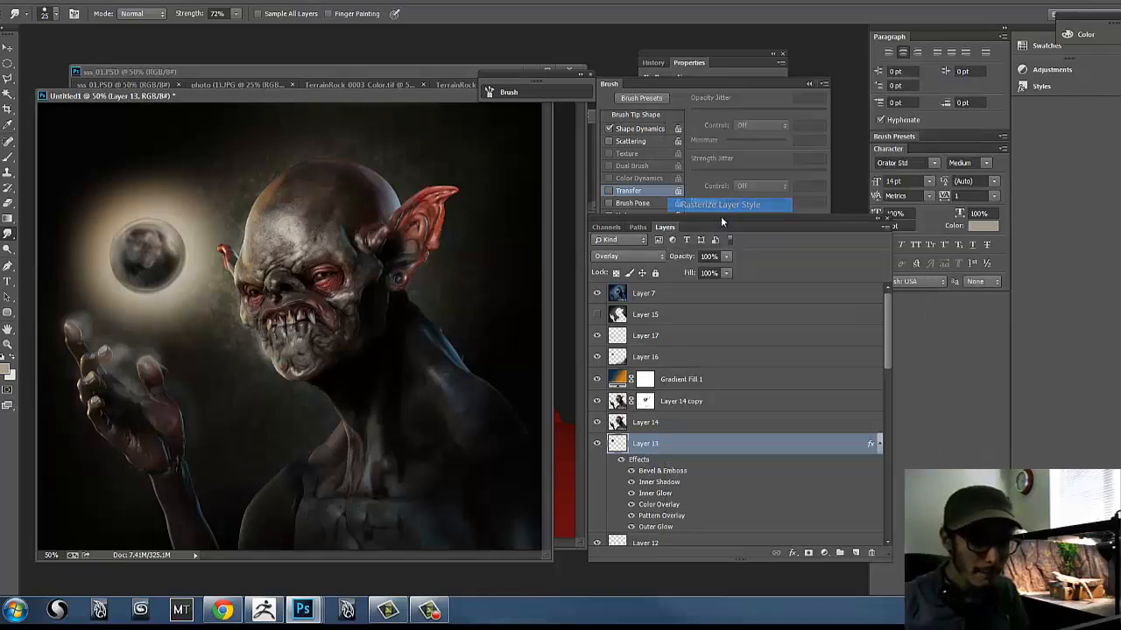
pyautogui.click(598, 444)
pyautogui.click(598, 444)
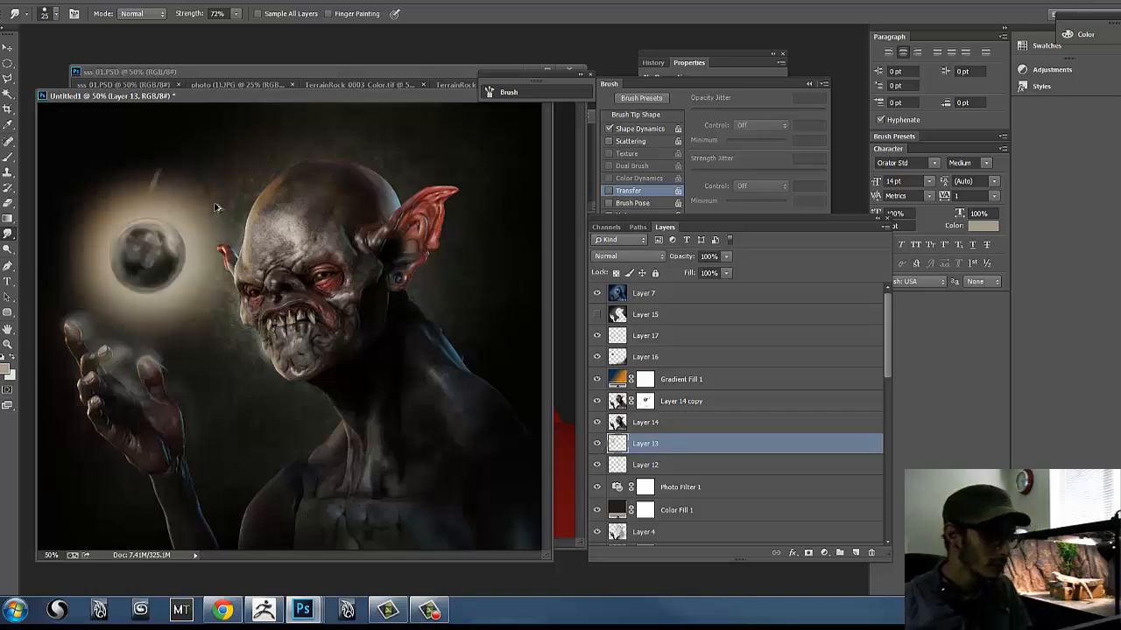
# - Undo the test smudge and pull the moon glow's upper and outer edges outward into flame-like wisps with a 35 px Smudge brush at 72% strength
pyautogui.hotkey('ctrl', 'z')
pyautogui.press('[')
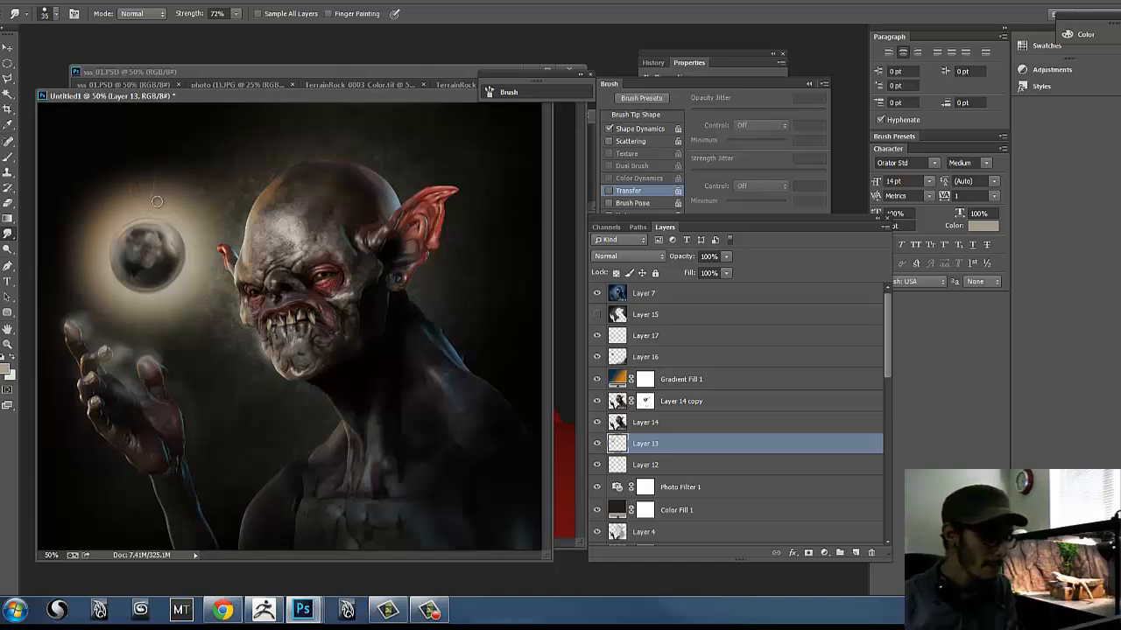
pyautogui.moveTo(158, 200)
pyautogui.mouseDown()
pyautogui.moveTo(183, 207)
pyautogui.moveTo(146, 203)
pyautogui.moveTo(131, 172)
pyautogui.mouseUp()
pyautogui.moveTo(122, 205)
pyautogui.mouseDown()
pyautogui.moveTo(132, 168)
pyautogui.moveTo(181, 184)
pyautogui.moveTo(154, 168)
pyautogui.moveTo(150, 196)
pyautogui.mouseUp()
pyautogui.moveTo(133, 203)
pyautogui.mouseDown()
pyautogui.moveTo(98, 190)
pyautogui.moveTo(88, 200)
pyautogui.moveTo(116, 216)
pyautogui.moveTo(126, 181)
pyautogui.moveTo(156, 180)
pyautogui.moveTo(150, 203)
pyautogui.moveTo(140, 194)
pyautogui.moveTo(149, 158)
pyautogui.mouseUp()
pyautogui.moveTo(173, 211)
pyautogui.mouseDown()
pyautogui.moveTo(191, 205)
pyautogui.moveTo(187, 219)
pyautogui.moveTo(212, 184)
pyautogui.moveTo(187, 196)
pyautogui.mouseUp()
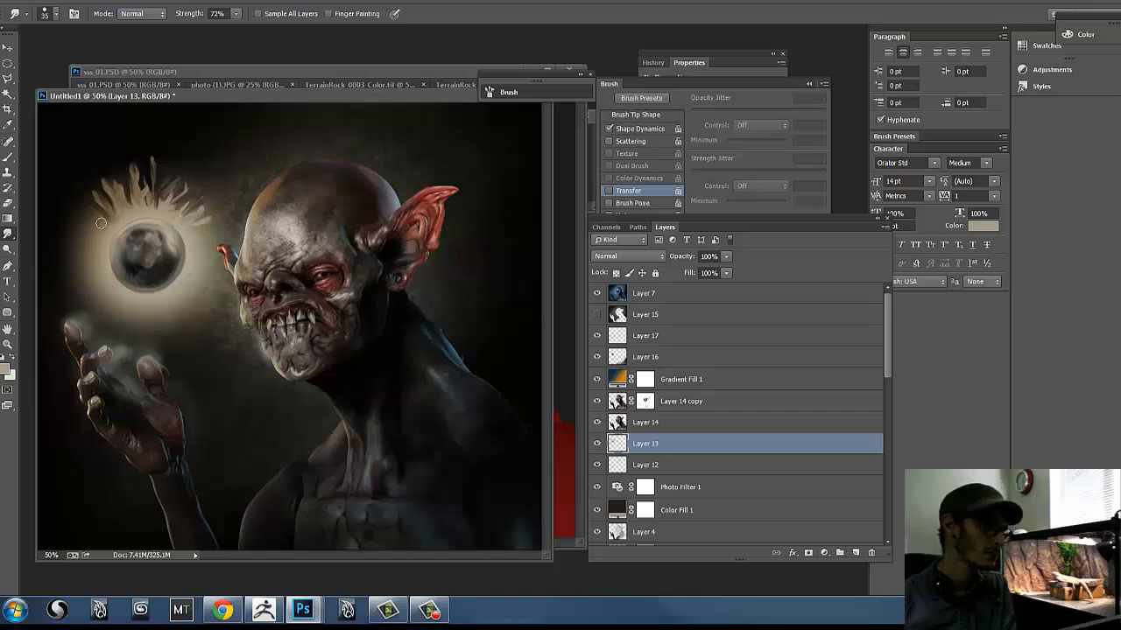
pyautogui.moveTo(104, 223)
pyautogui.mouseDown()
pyautogui.moveTo(80, 210)
pyautogui.moveTo(114, 226)
pyautogui.moveTo(75, 220)
pyautogui.moveTo(91, 228)
pyautogui.moveTo(74, 242)
pyautogui.moveTo(103, 242)
pyautogui.moveTo(71, 262)
pyautogui.mouseUp()
# - Lower the Smudge strength to 53%, smudge the rest of the glow with a 20 to 40 px brush and compare it by toggling Layer 13
pyautogui.press('[')
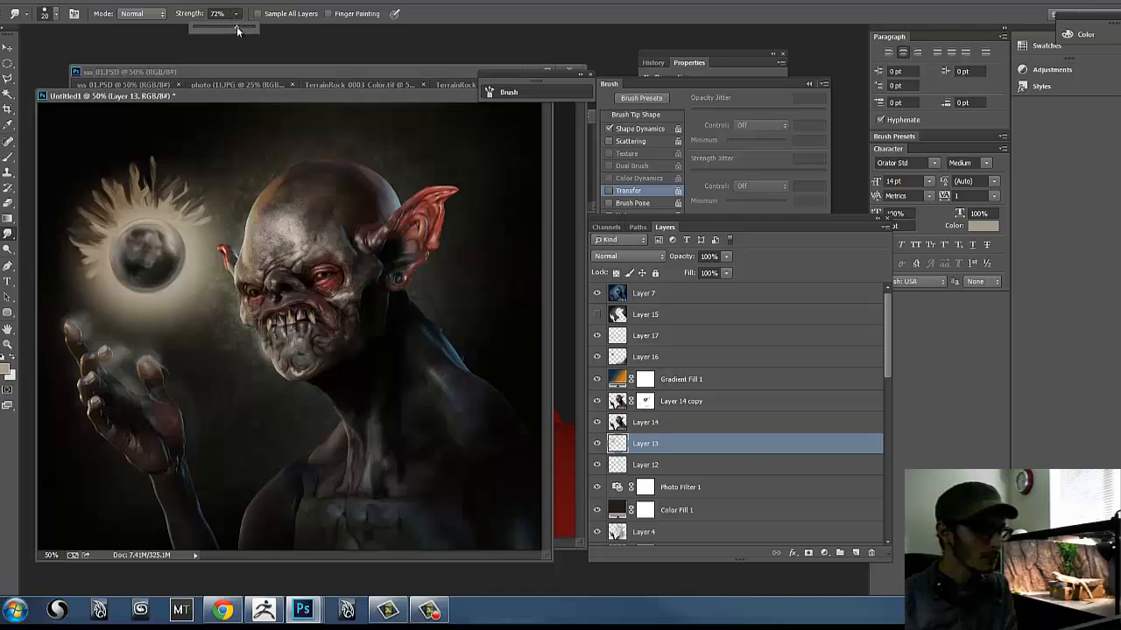
pyautogui.moveTo(237, 29); pyautogui.dragTo(225, 27)
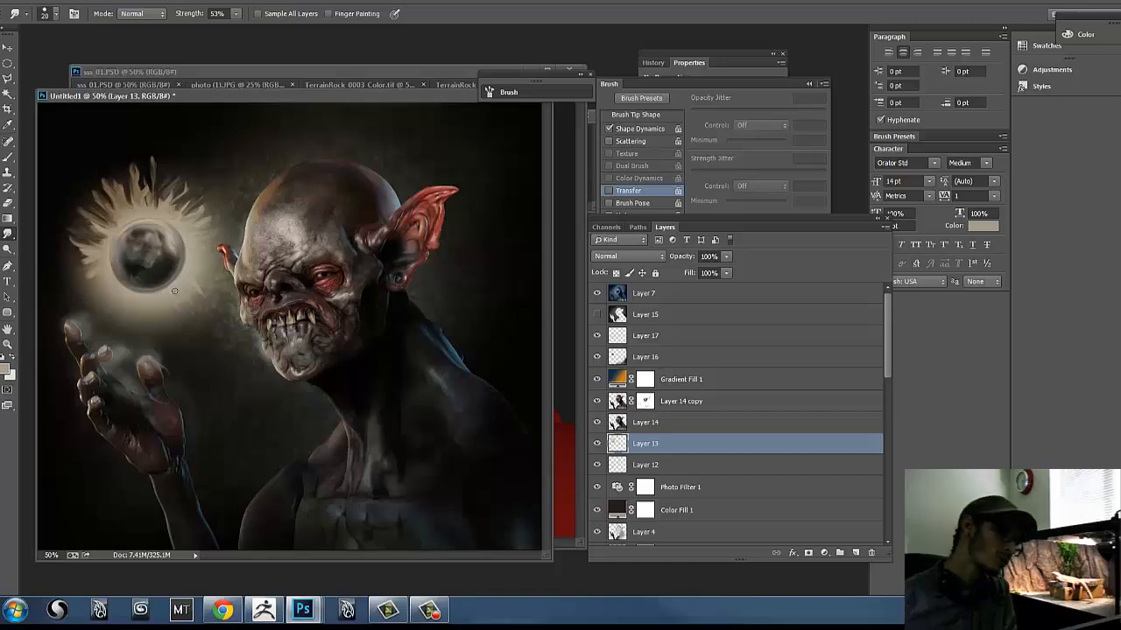
pyautogui.press(']')
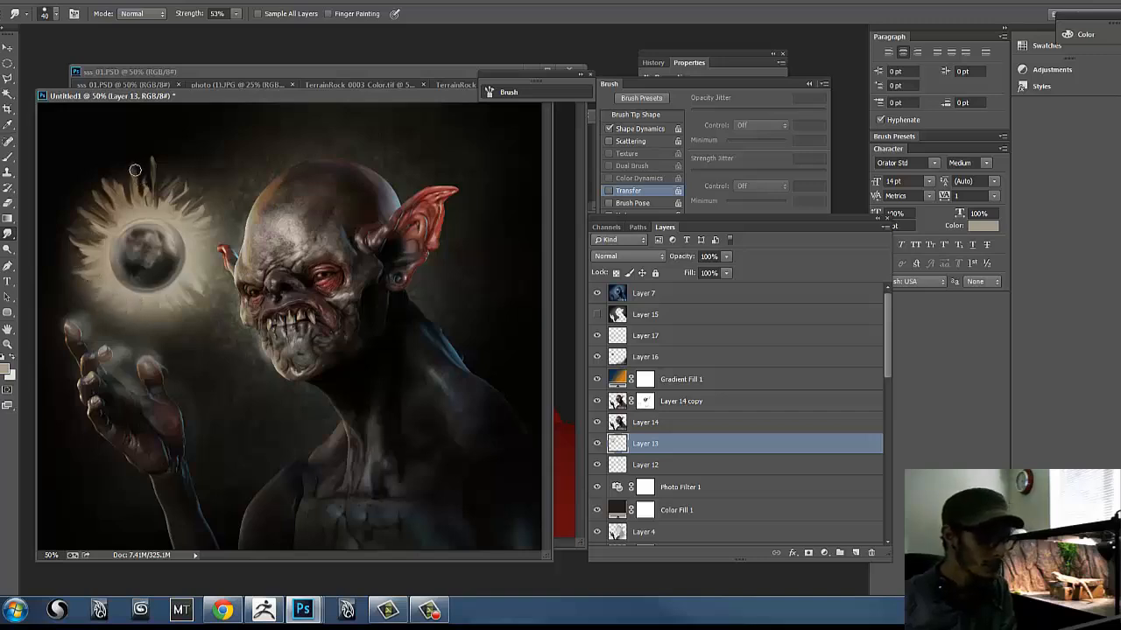
pyautogui.click(598, 444)
pyautogui.click(598, 444)
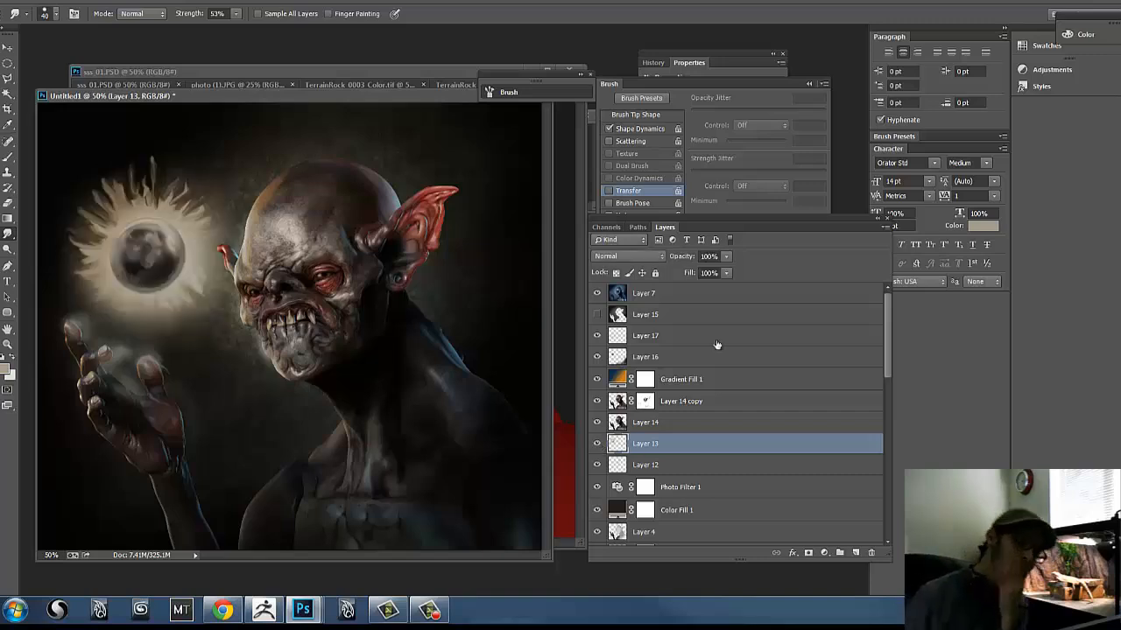
# - Colorize Layer 13 with Hue/Saturation at hue 25, saturation 30 and lightness -8, and check the orange glow by toggling the layer
pyautogui.hotkey('ctrl', 'u')
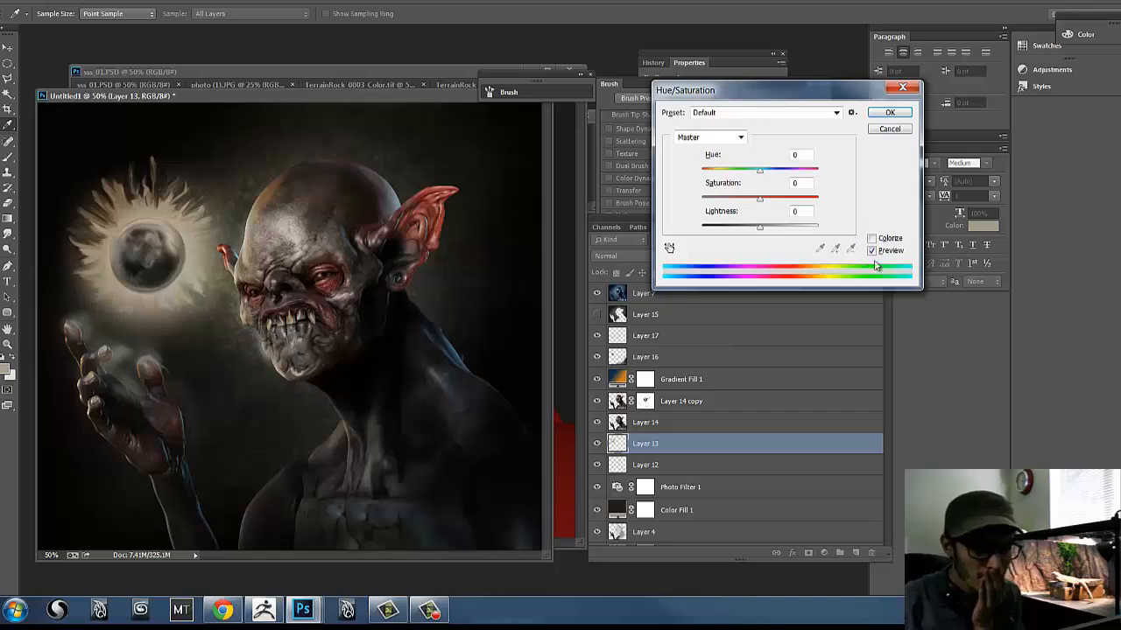
pyautogui.click(871, 238)
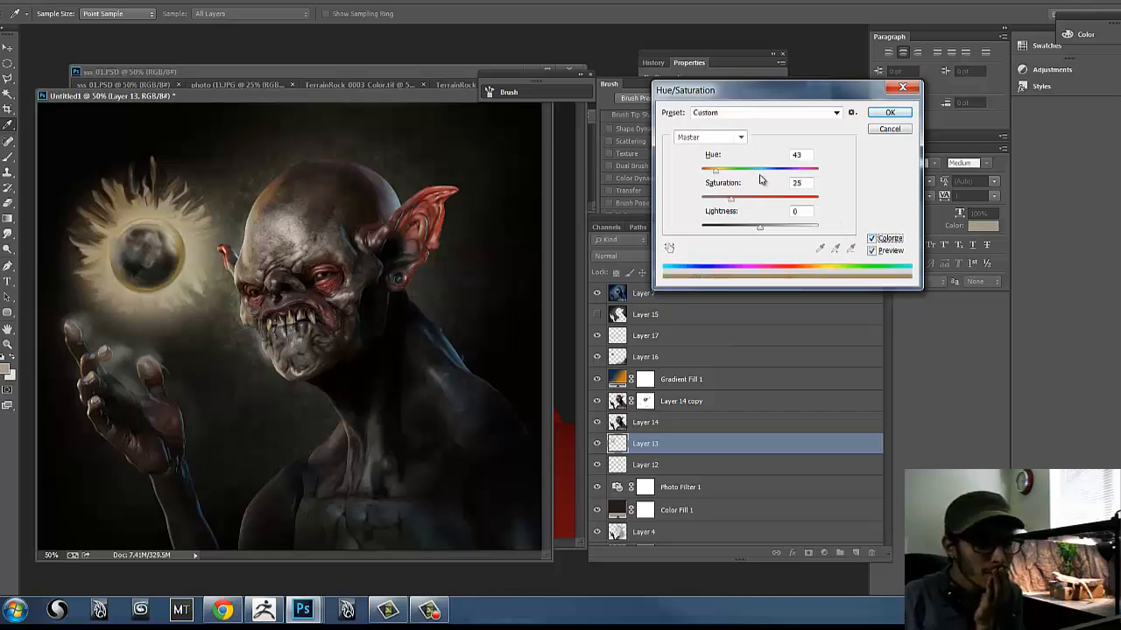
pyautogui.moveTo(715, 175); pyautogui.dragTo(763, 203)
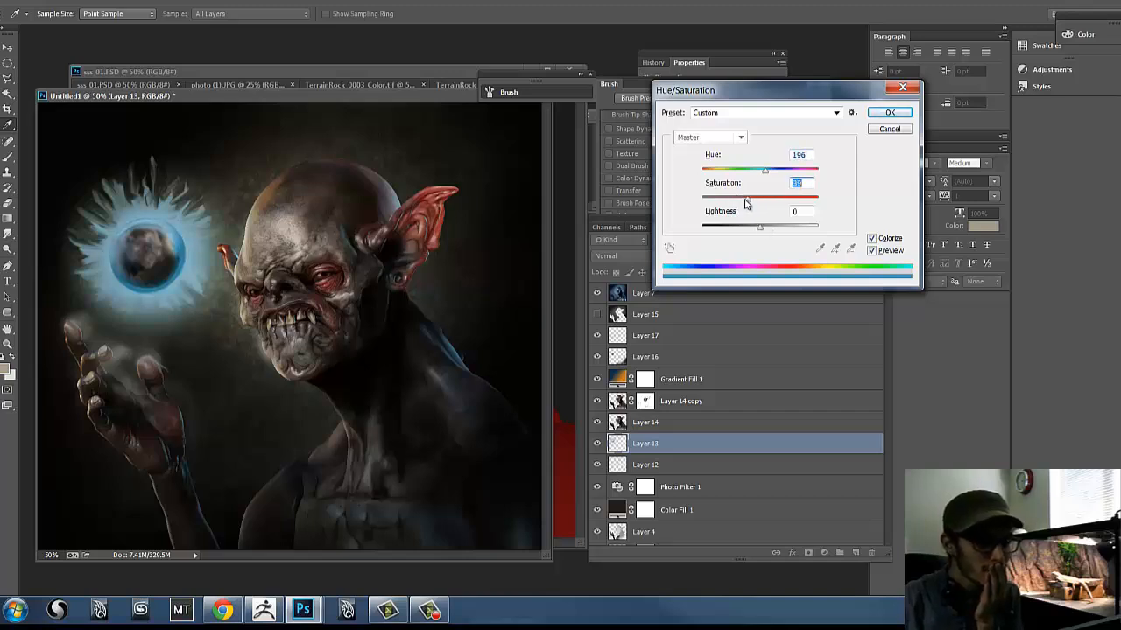
pyautogui.moveTo(760, 231)
pyautogui.mouseDown()
pyautogui.moveTo(808, 235)
pyautogui.moveTo(753, 231)
pyautogui.mouseUp()
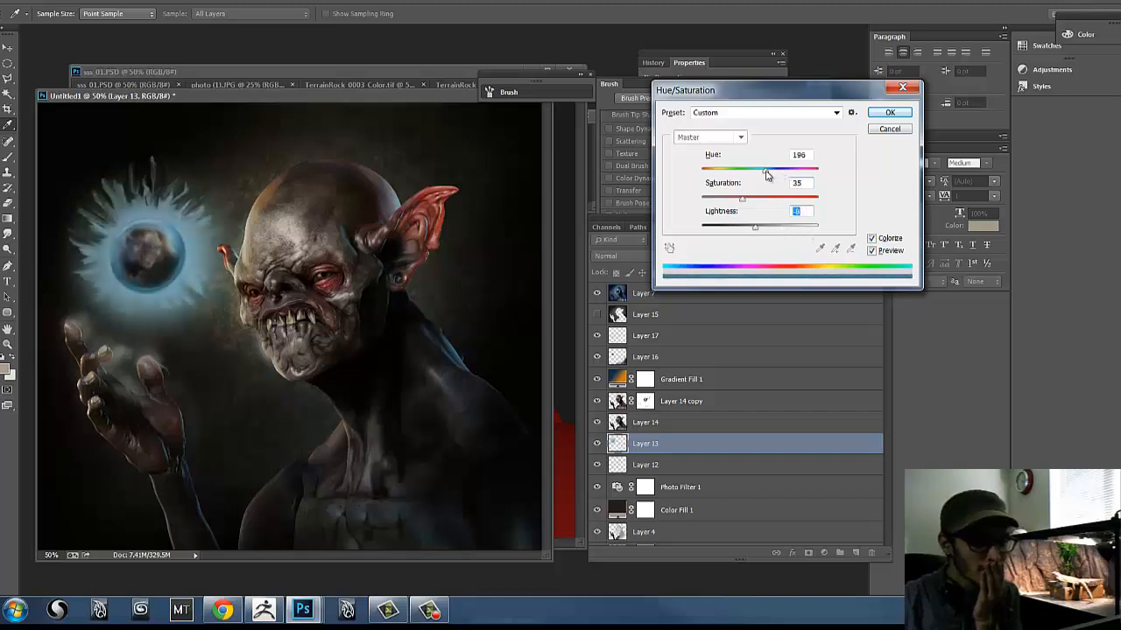
pyautogui.moveTo(766, 175); pyautogui.dragTo(709, 175)
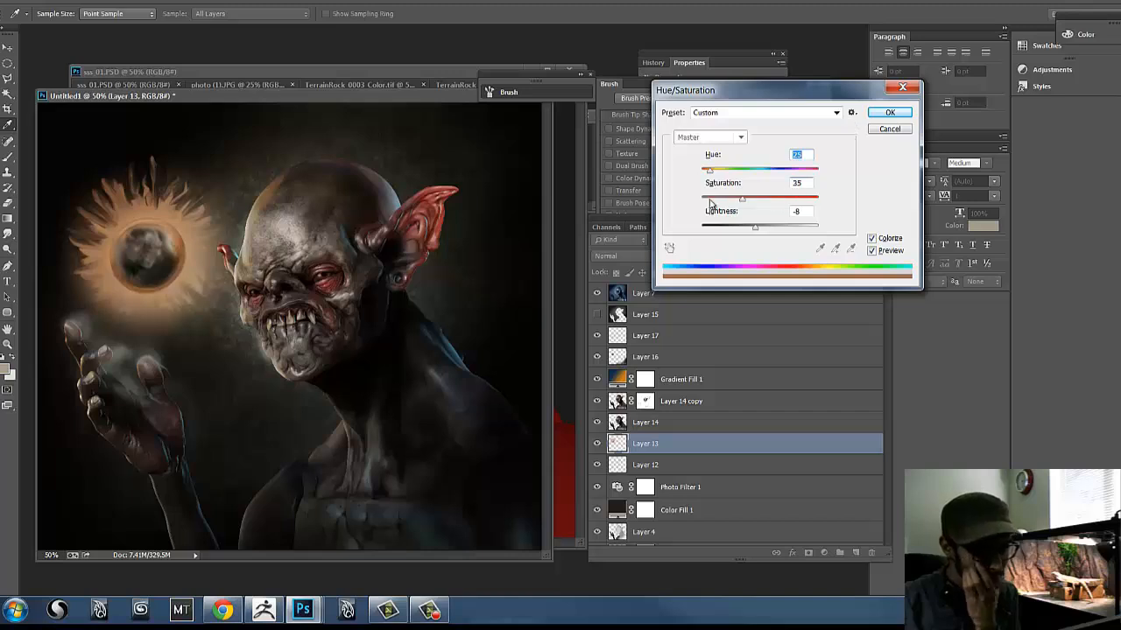
pyautogui.moveTo(742, 200)
pyautogui.mouseDown()
pyautogui.moveTo(734, 202)
pyautogui.moveTo(745, 205)
pyautogui.mouseUp()
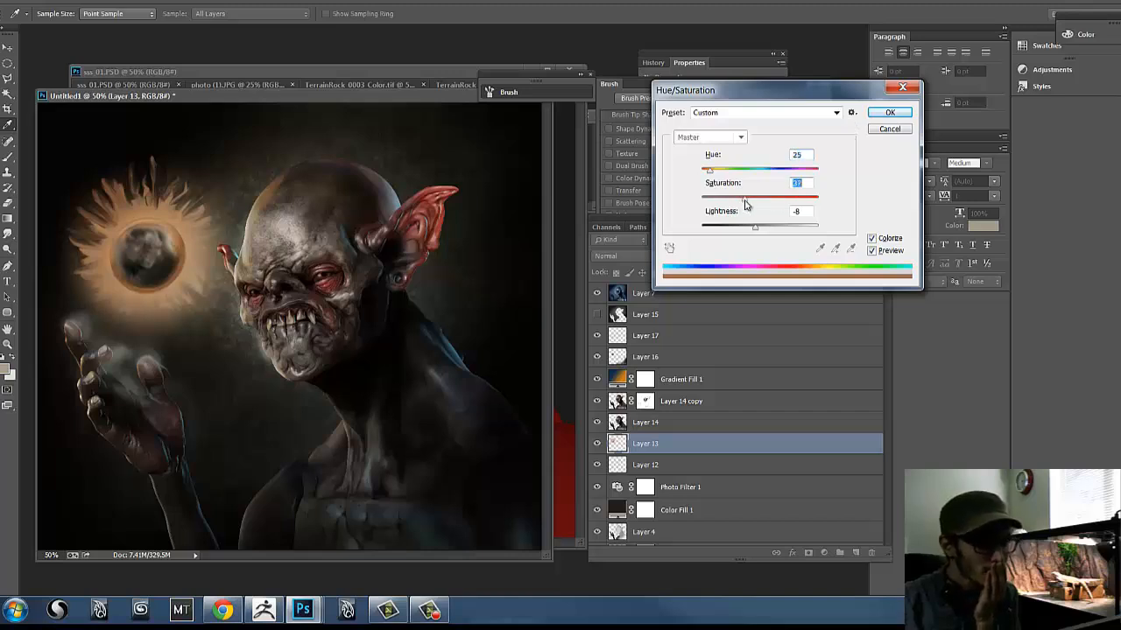
pyautogui.click(873, 115)
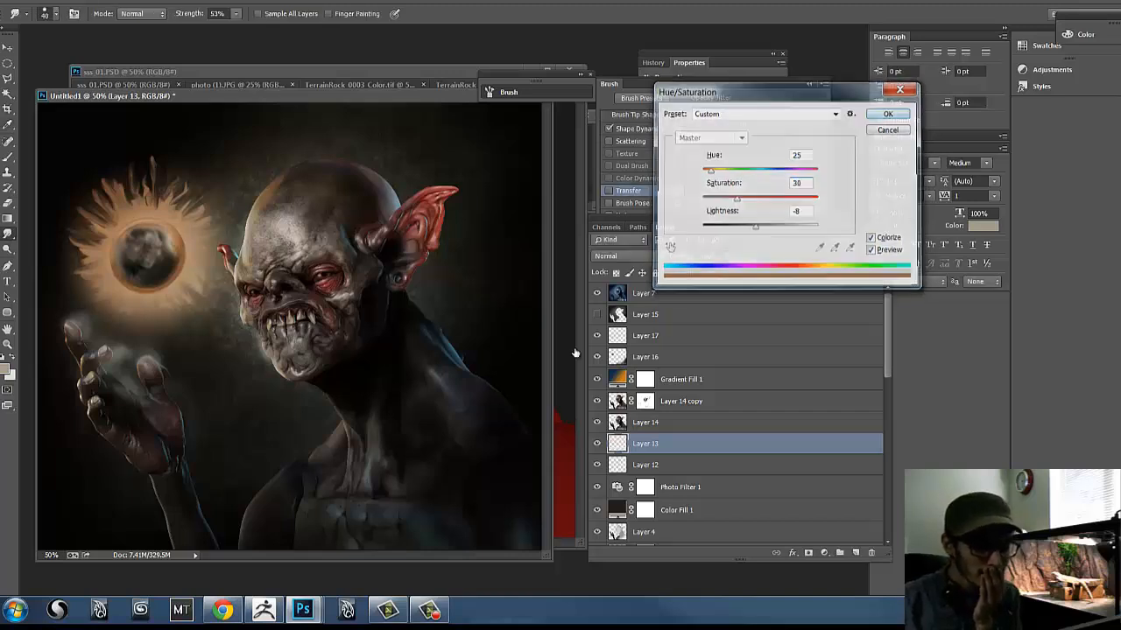
pyautogui.click(598, 444)
pyautogui.click(598, 444)
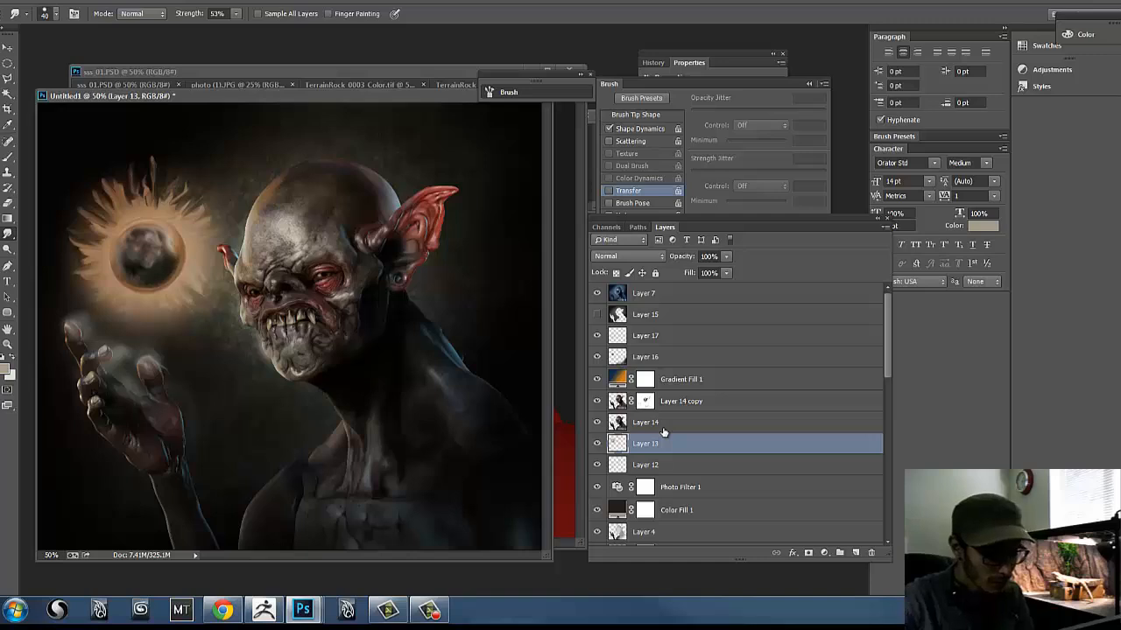
# - Adjust Layer 13's highlights and set its shadows to +17 blue with Color Balance, then compare by toggling the layer
pyautogui.hotkey('ctrl', 'b')
pyautogui.click(655, 216)
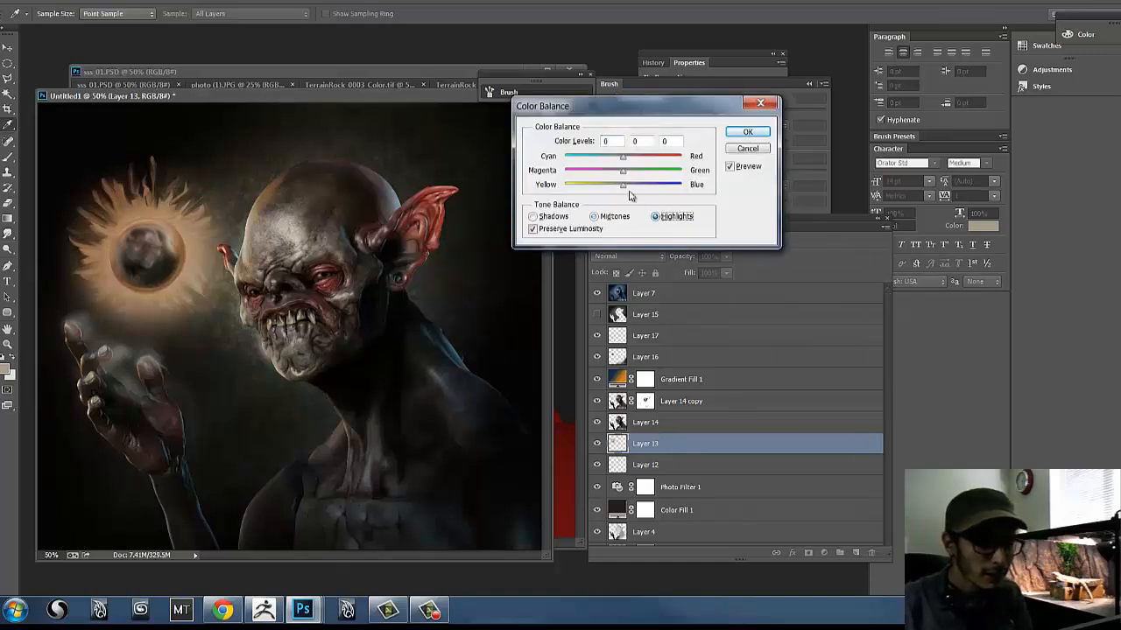
pyautogui.moveTo(623, 186)
pyautogui.mouseDown()
pyautogui.moveTo(599, 189)
pyautogui.moveTo(631, 169)
pyautogui.moveTo(607, 158)
pyautogui.moveTo(634, 188)
pyautogui.mouseUp()
pyautogui.click(554, 216)
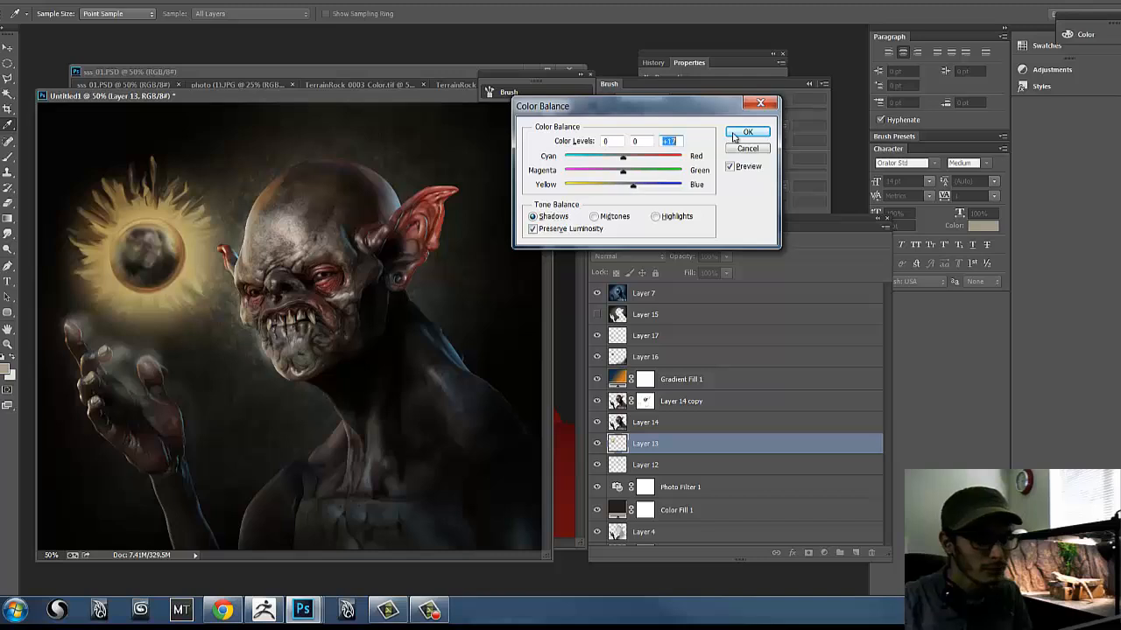
pyautogui.click(733, 134)
pyautogui.click(597, 444)
pyautogui.click(597, 444)
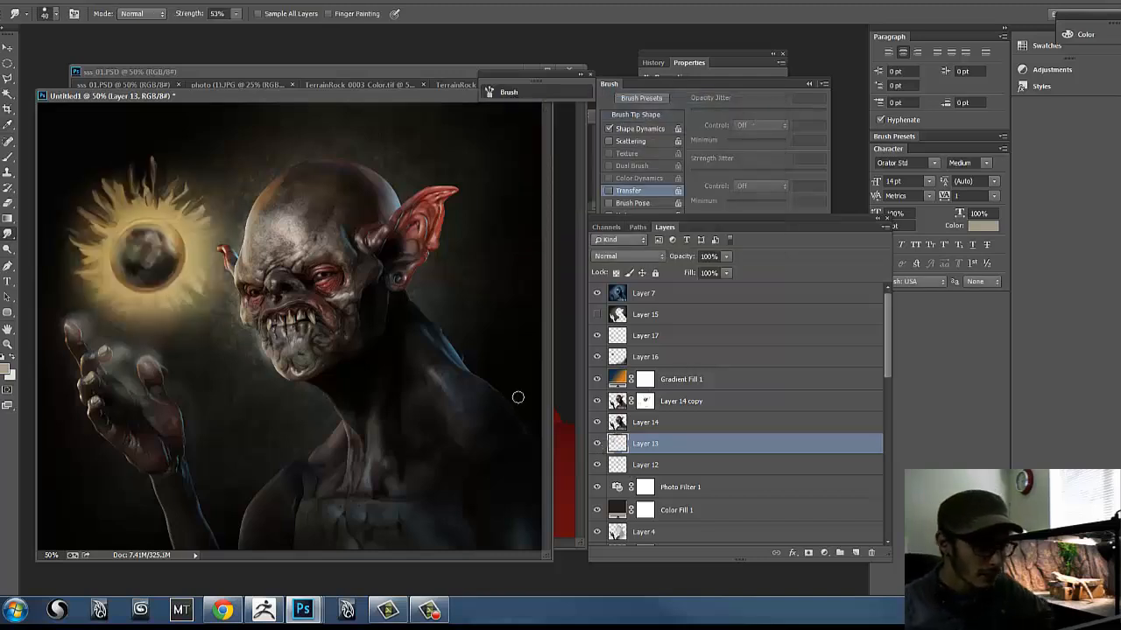
# - Create a new layer above Layer 13 and set up a radial gradient based on the Foreground to Transparent preset
pyautogui.click(857, 552)
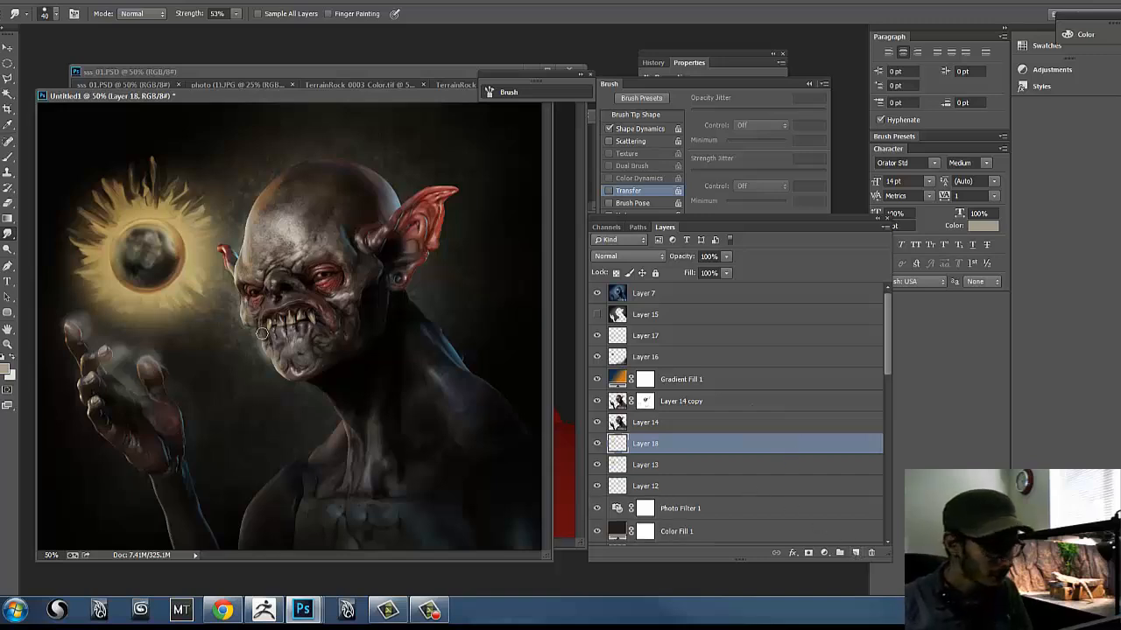
pyautogui.press('b')
pyautogui.click(7, 218)
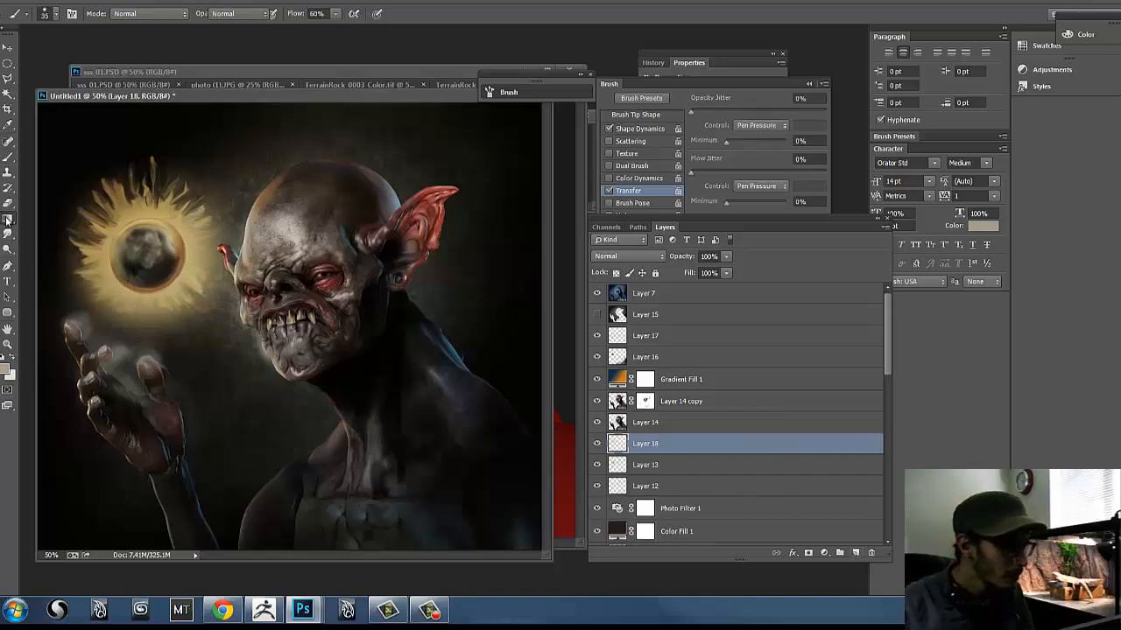
pyautogui.click(53, 218)
pyautogui.click(119, 14)
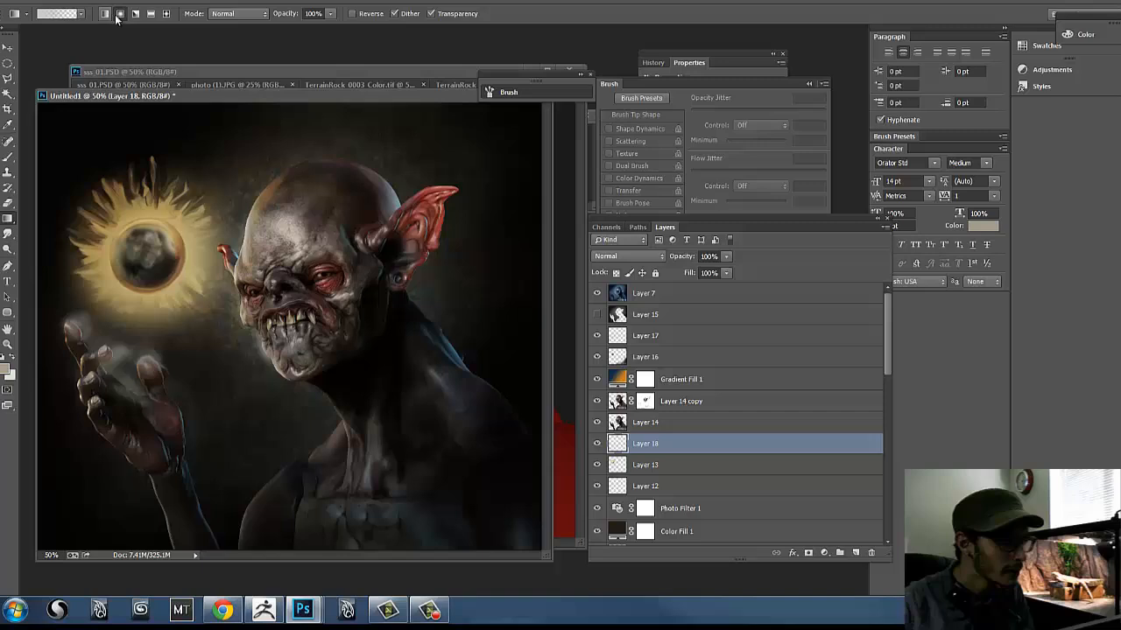
pyautogui.click(59, 13)
pyautogui.click(744, 156)
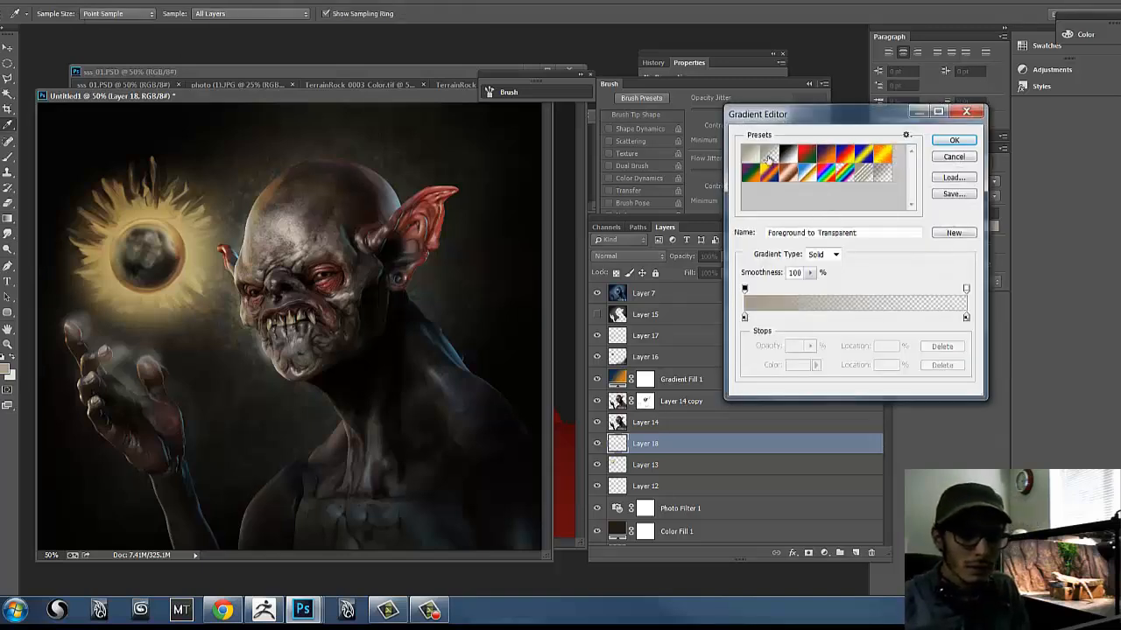
# - Change the gradient's starting colour stop to bright yellow f3d400 and accept the edited gradient
pyautogui.click(745, 319)
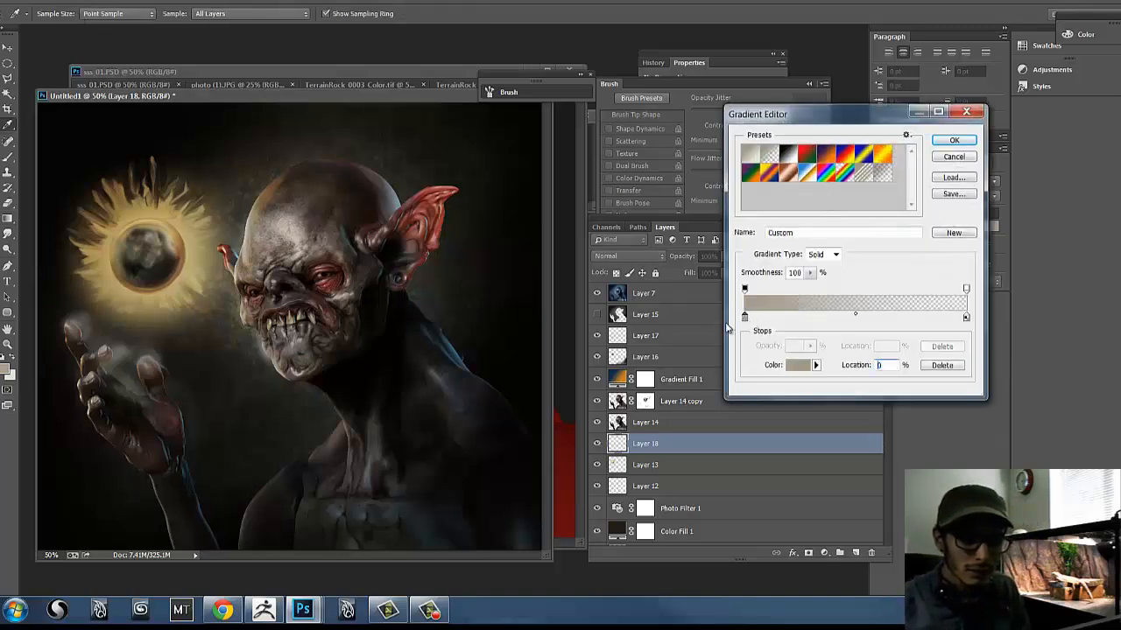
pyautogui.click(791, 364)
pyautogui.click(861, 251)
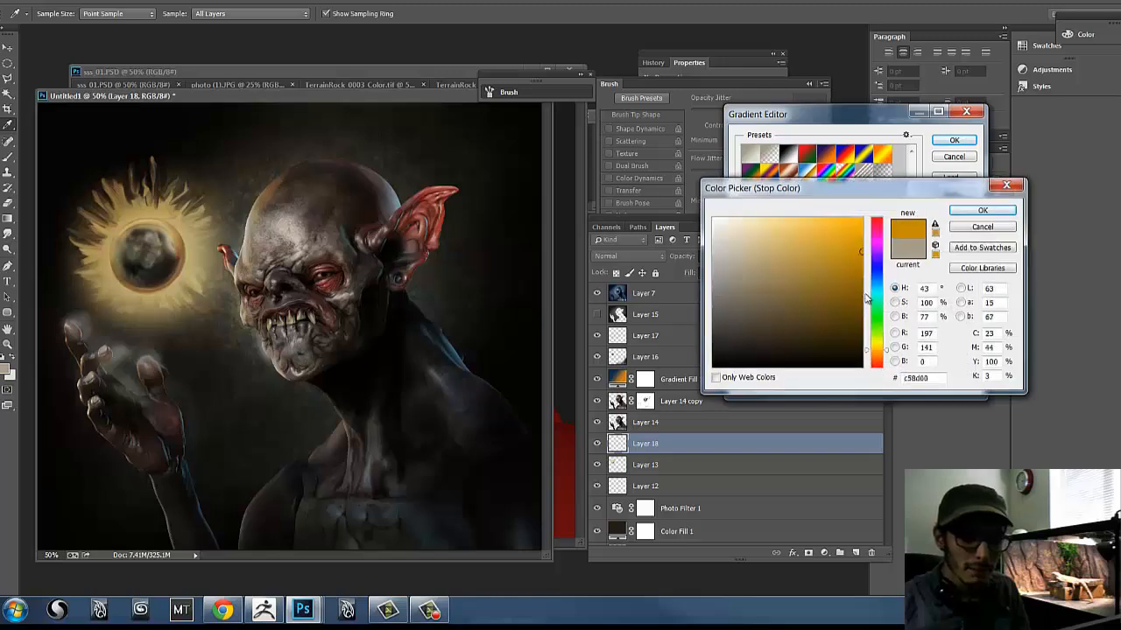
pyautogui.moveTo(880, 349); pyautogui.dragTo(880, 347)
pyautogui.moveTo(860, 247); pyautogui.dragTo(862, 224)
pyautogui.click(878, 355)
pyautogui.moveTo(879, 359); pyautogui.dragTo(879, 352)
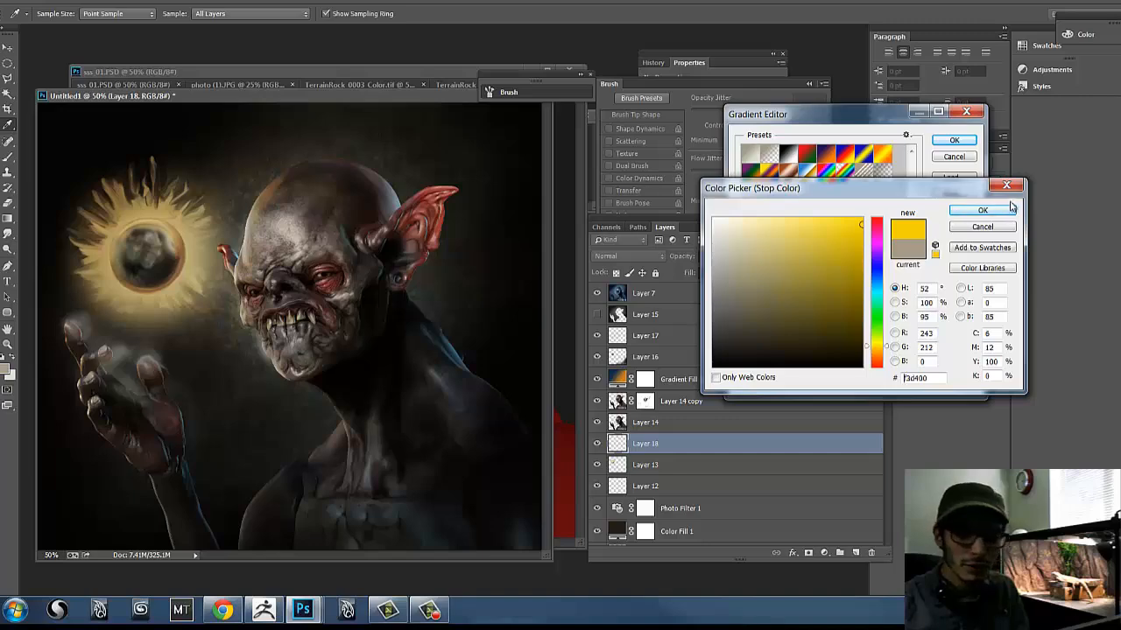
pyautogui.click(982, 210)
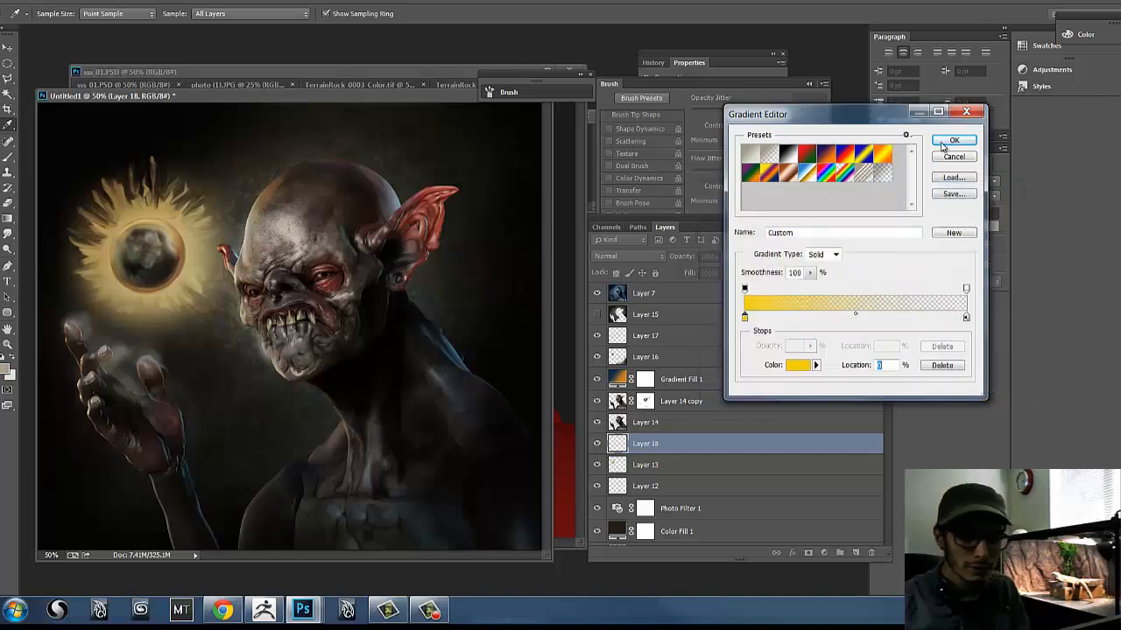
pyautogui.click(954, 140)
# - Move Layer 18 above Layer 17, draw the yellow radial gradient outward from the moon and set the layer's blend mode to Overlay
pyautogui.moveTo(666, 436); pyautogui.dragTo(675, 333)
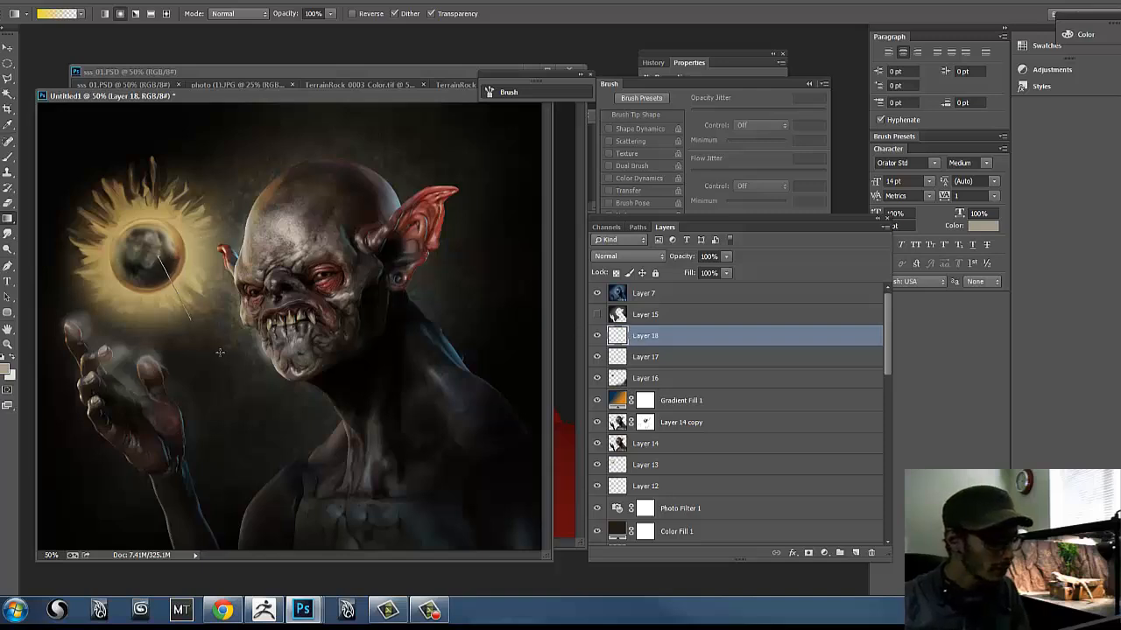
pyautogui.moveTo(220, 352); pyautogui.dragTo(217, 354)
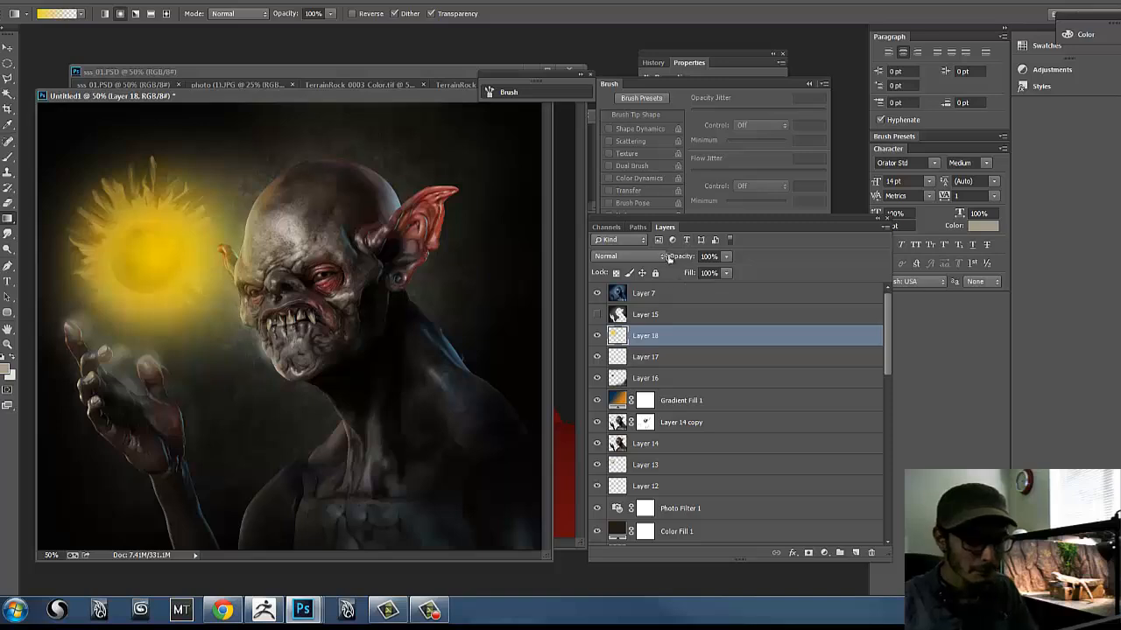
pyautogui.click(660, 255)
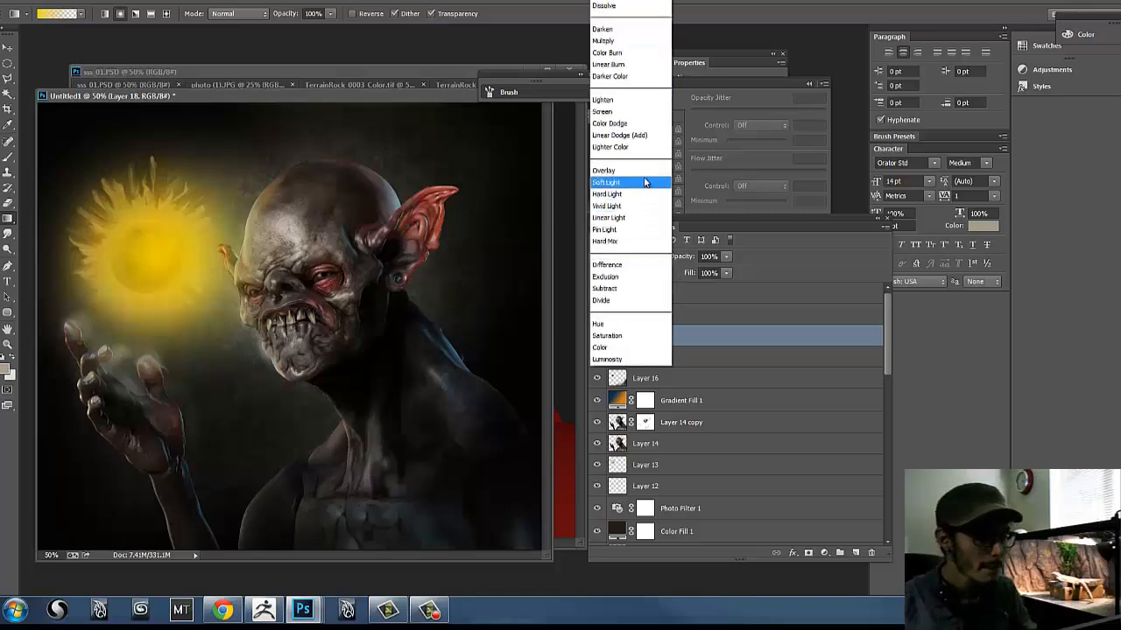
pyautogui.click(643, 183)
pyautogui.click(639, 255)
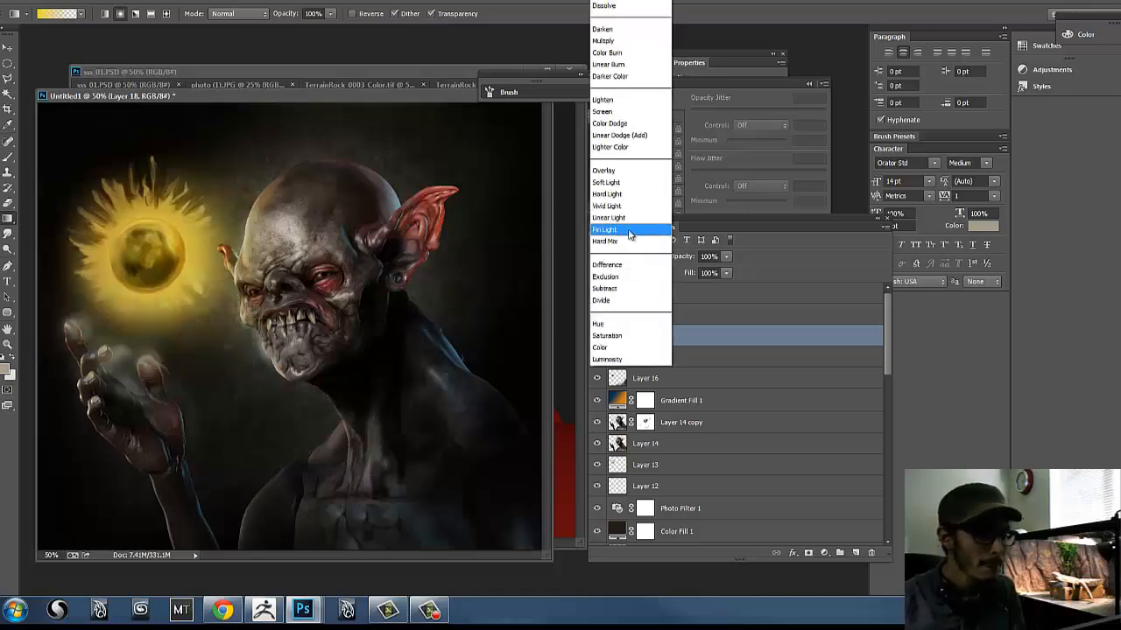
pyautogui.click(613, 169)
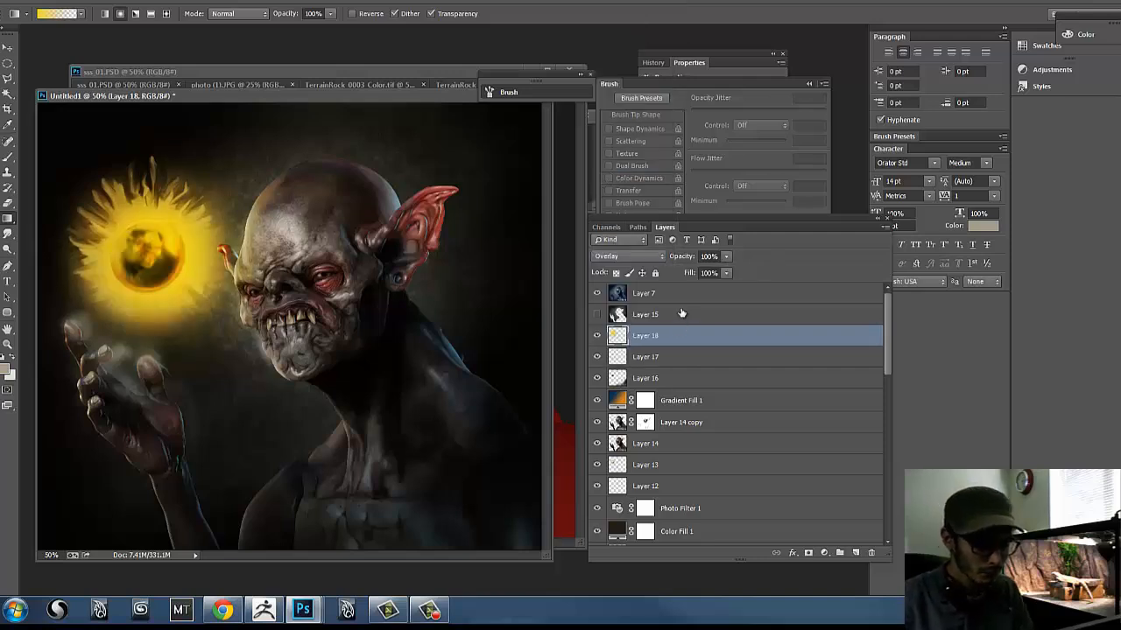
# - Adjust Layer 18's Hue/Saturation to hue -10, saturation -21 and lightness +54, and lower the layer's opacity to 76%
pyautogui.hotkey('ctrl', 'u')
pyautogui.moveTo(760, 171); pyautogui.dragTo(708, 175)
pyautogui.moveTo(755, 198); pyautogui.dragTo(755, 202)
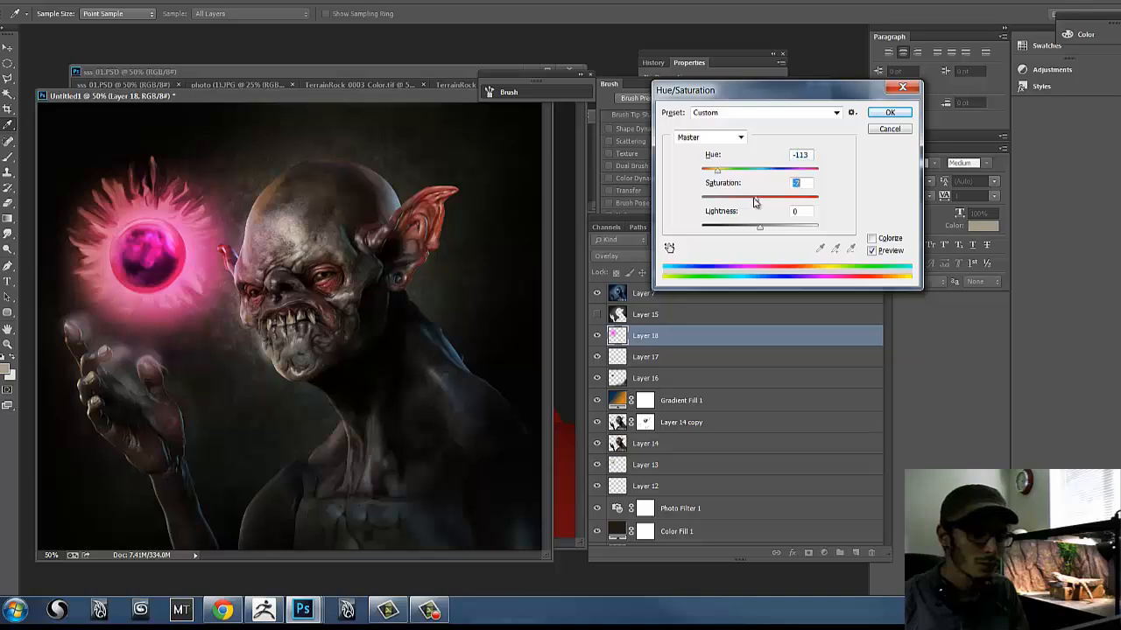
pyautogui.moveTo(718, 170); pyautogui.dragTo(709, 171)
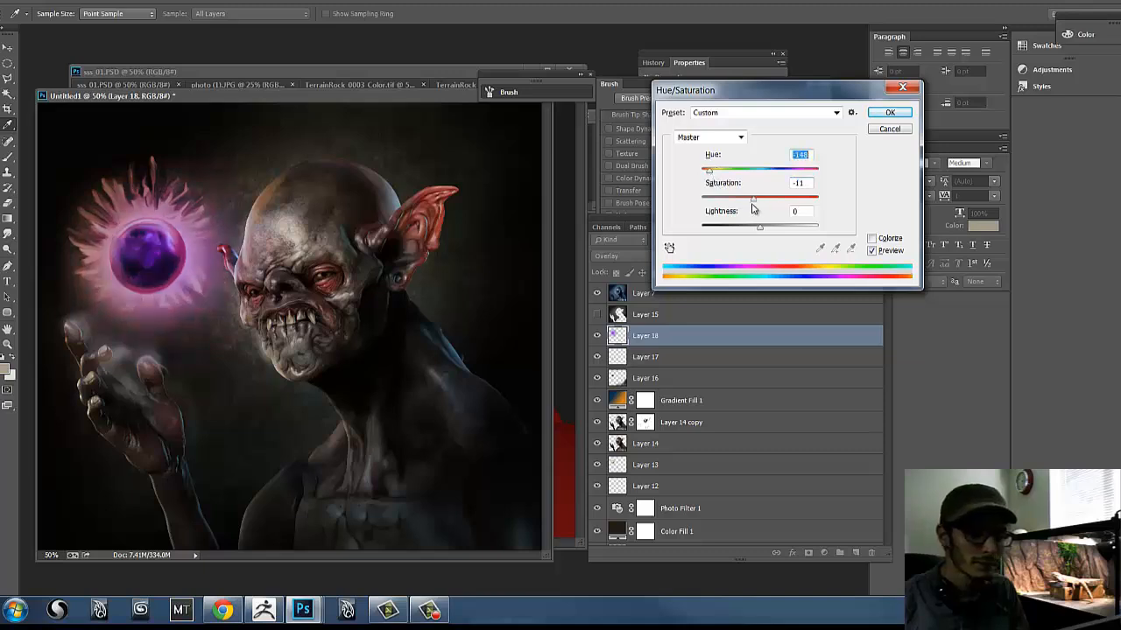
pyautogui.moveTo(755, 202); pyautogui.dragTo(761, 205)
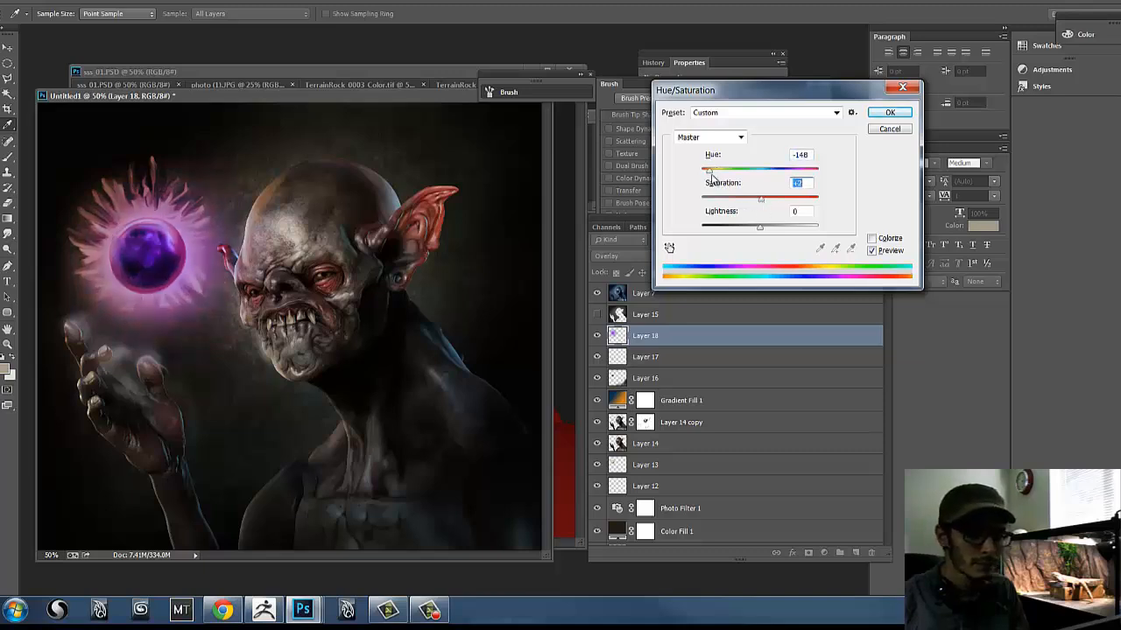
pyautogui.moveTo(711, 173); pyautogui.dragTo(792, 232)
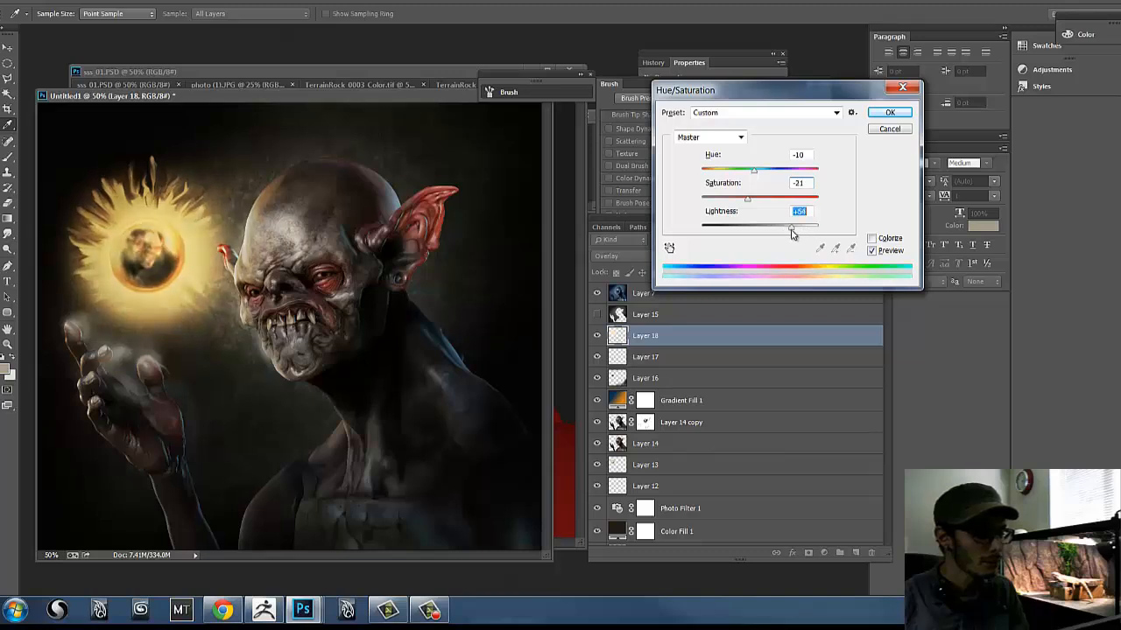
pyautogui.click(890, 113)
pyautogui.moveTo(726, 261)
pyautogui.mouseDown()
pyautogui.moveTo(713, 271)
pyautogui.moveTo(710, 260)
pyautogui.mouseUp()
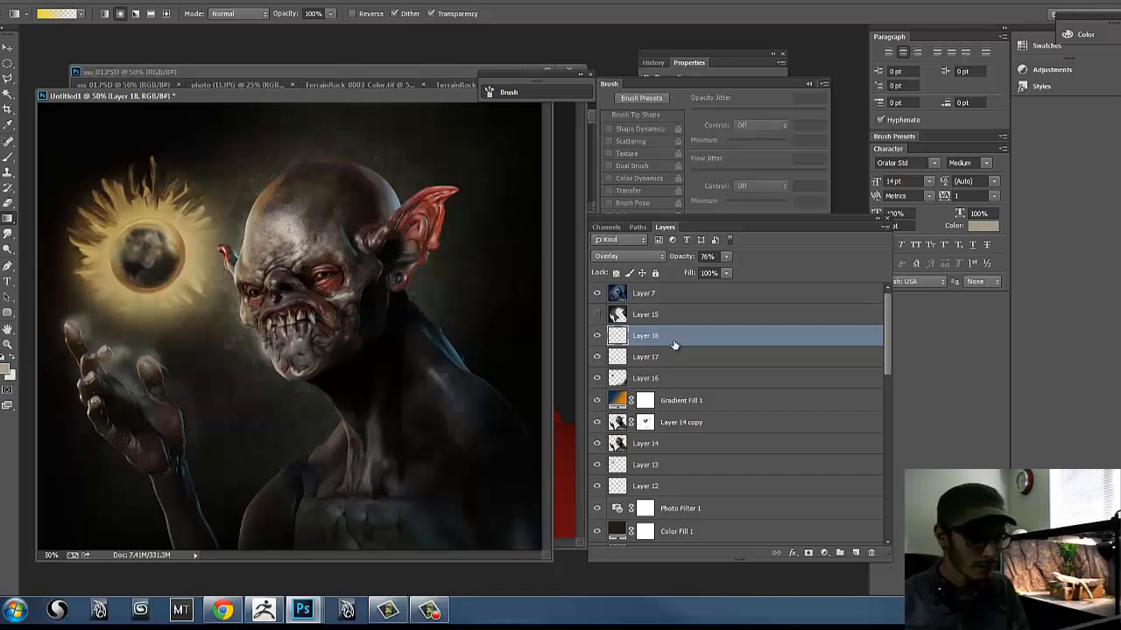
# - Move the yellow radial glow on Layer 18 from the moon across to the creature's face
pyautogui.hotkey('ctrl', 't')
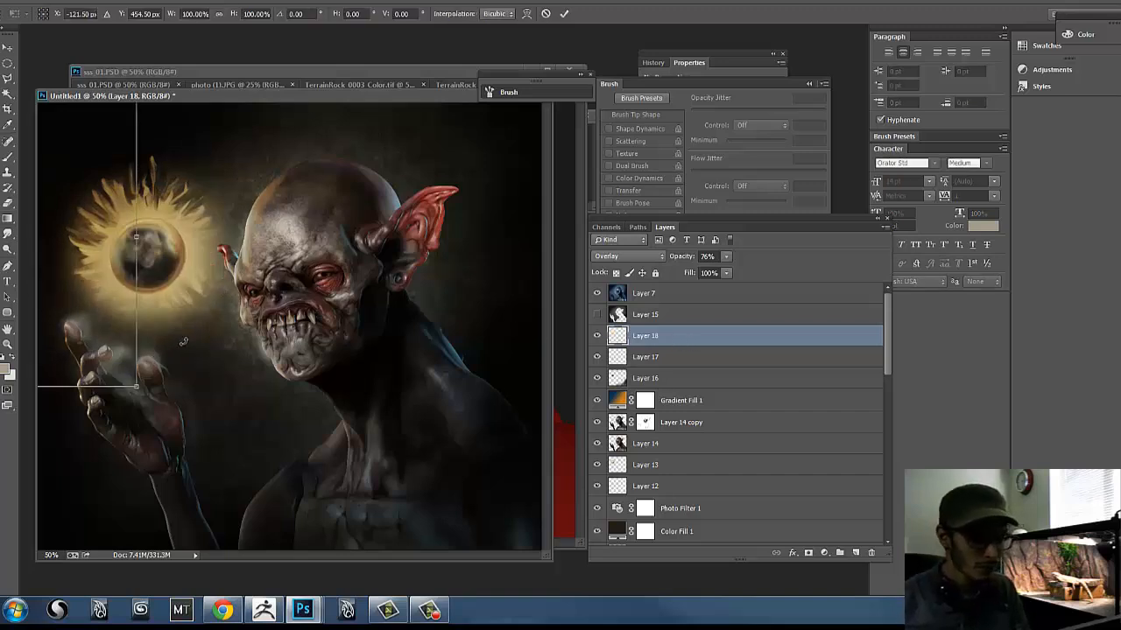
pyautogui.press('Return')
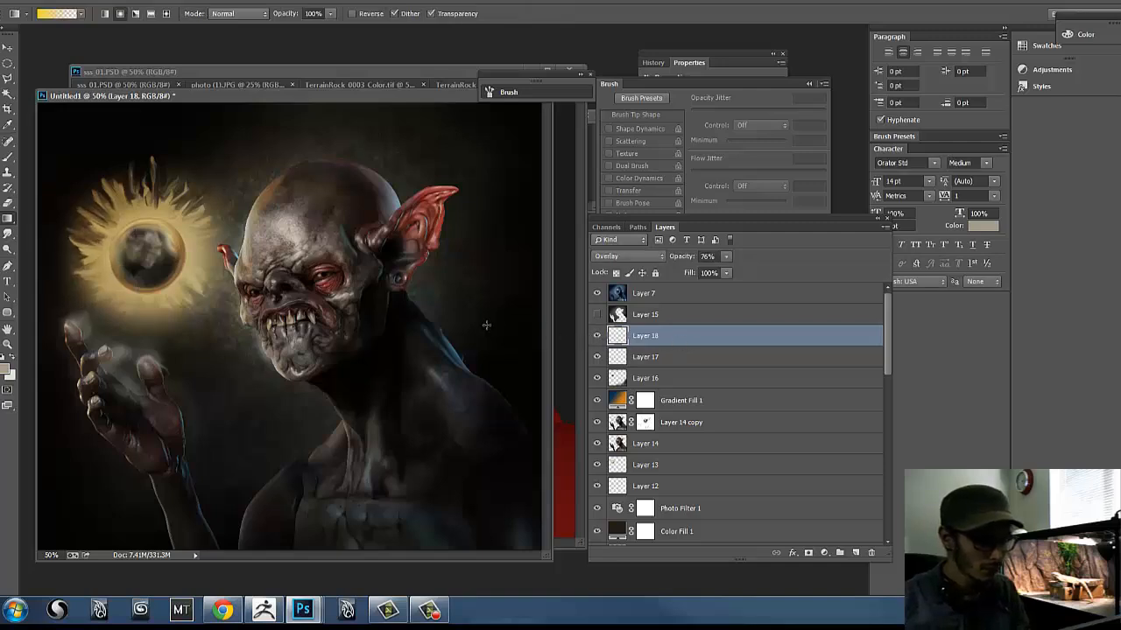
pyautogui.press('v')
pyautogui.moveTo(158, 254); pyautogui.dragTo(343, 278)
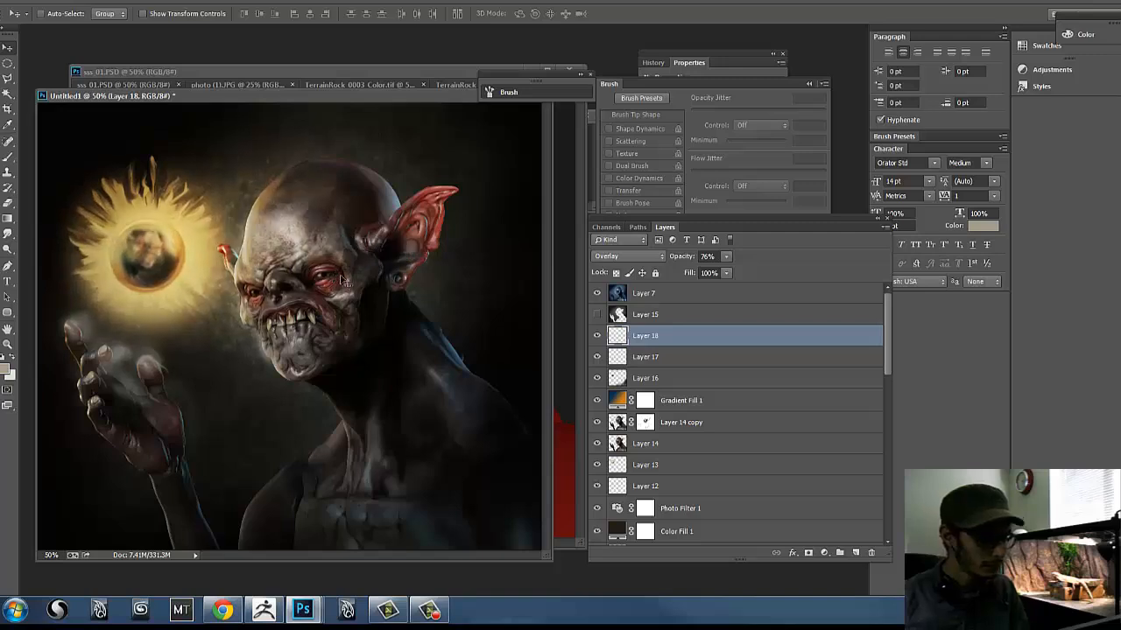
# - Enlarge Layer 18's glow to about 161% width and 137% height, shift it slightly upward and apply the transform
pyautogui.hotkey('ctrl', 't')
pyautogui.moveTo(319, 399); pyautogui.dragTo(417, 424)
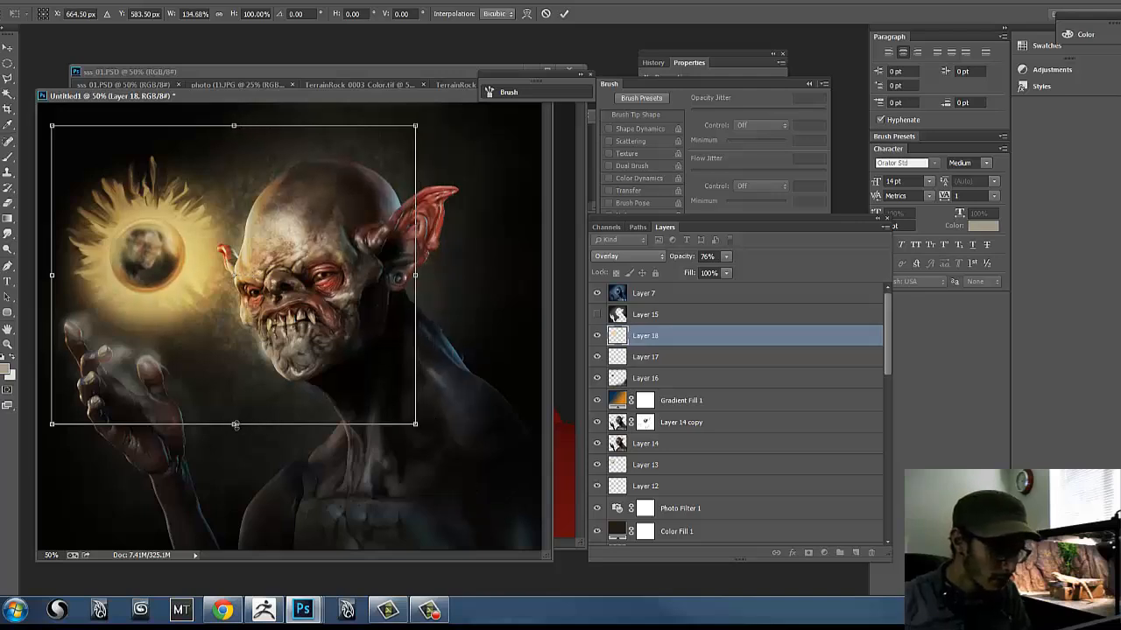
pyautogui.moveTo(235, 424); pyautogui.dragTo(235, 535)
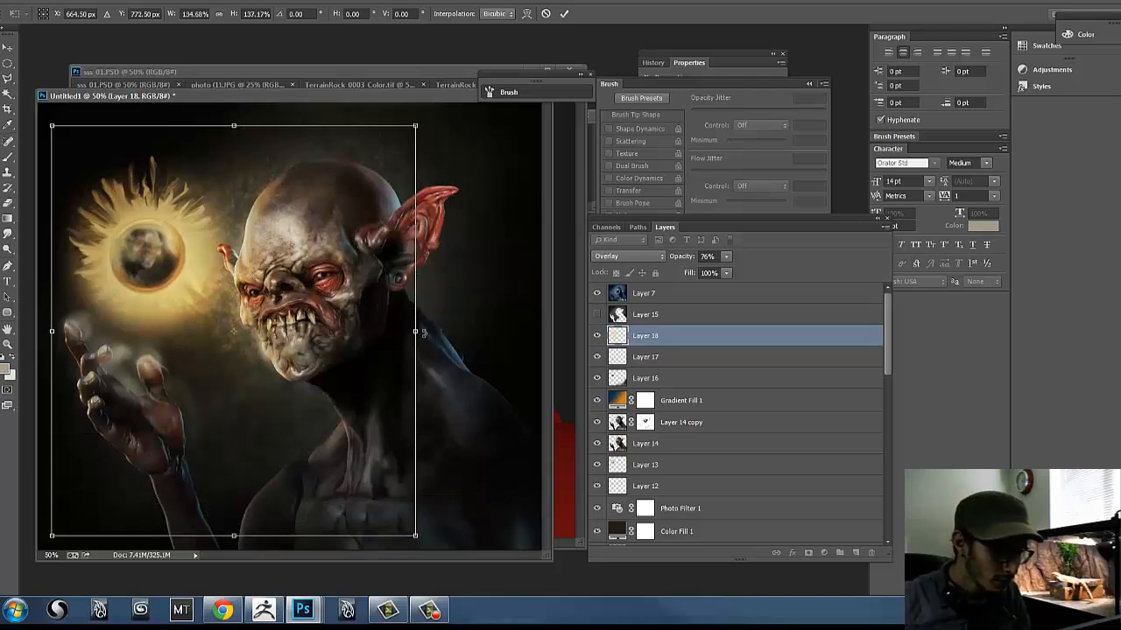
pyautogui.moveTo(424, 333); pyautogui.dragTo(487, 333)
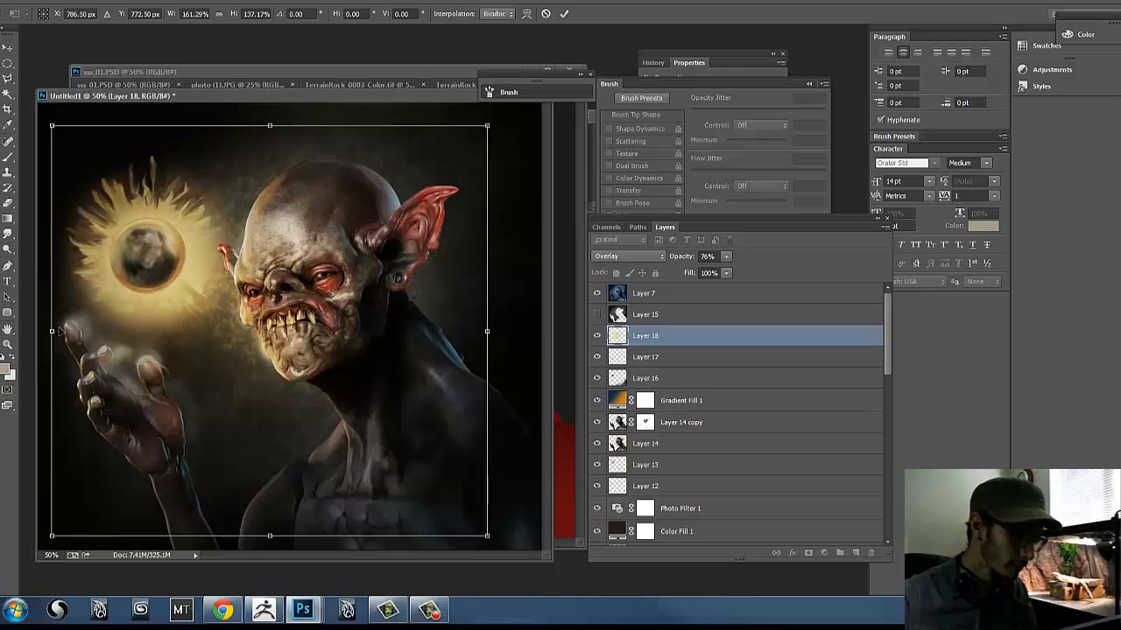
pyautogui.moveTo(60, 331); pyautogui.dragTo(61, 325)
pyautogui.press('Return')
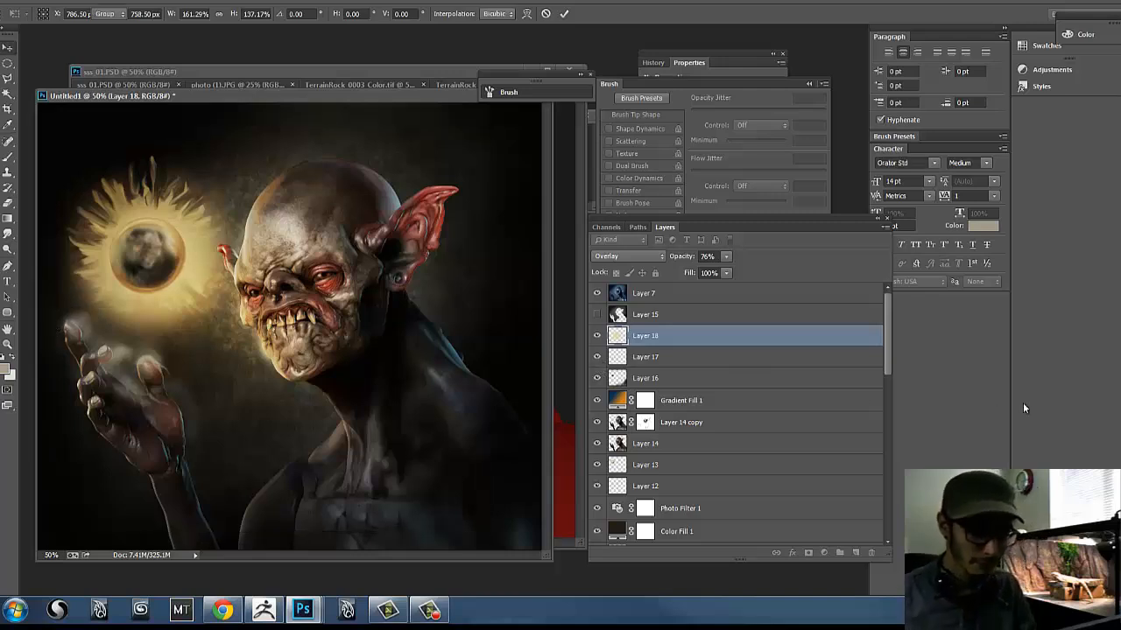
# - Duplicate Layer 18, scale the copy to about 57% and position it over the moon
pyautogui.moveTo(768, 343); pyautogui.dragTo(854, 552)
pyautogui.hotkey('ctrl', 't')
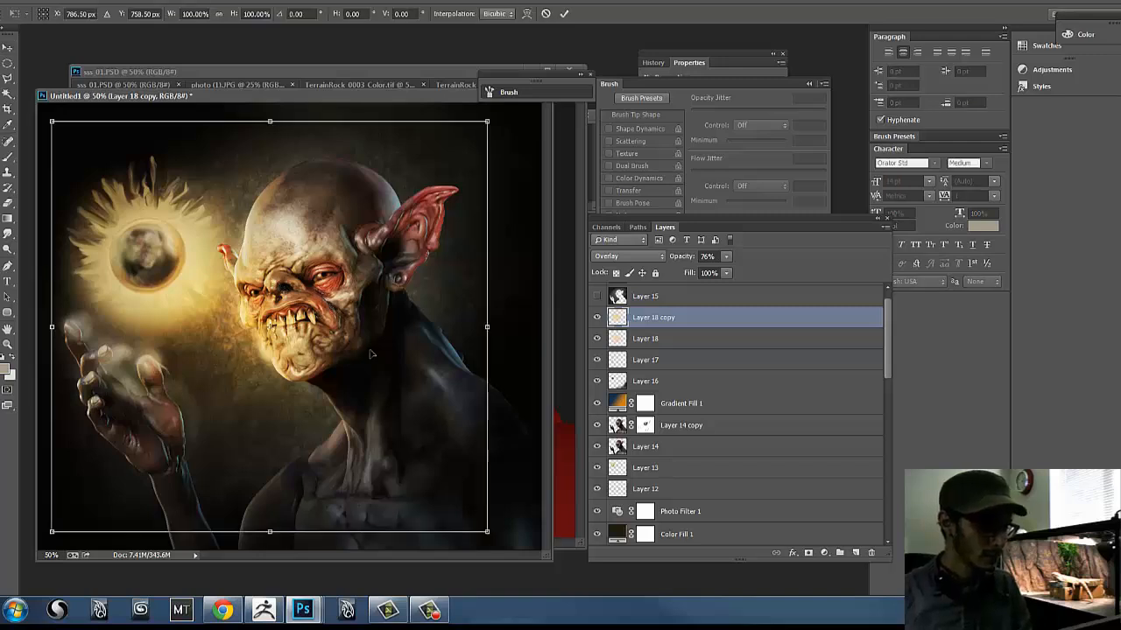
pyautogui.moveTo(488, 533); pyautogui.dragTo(300, 357)
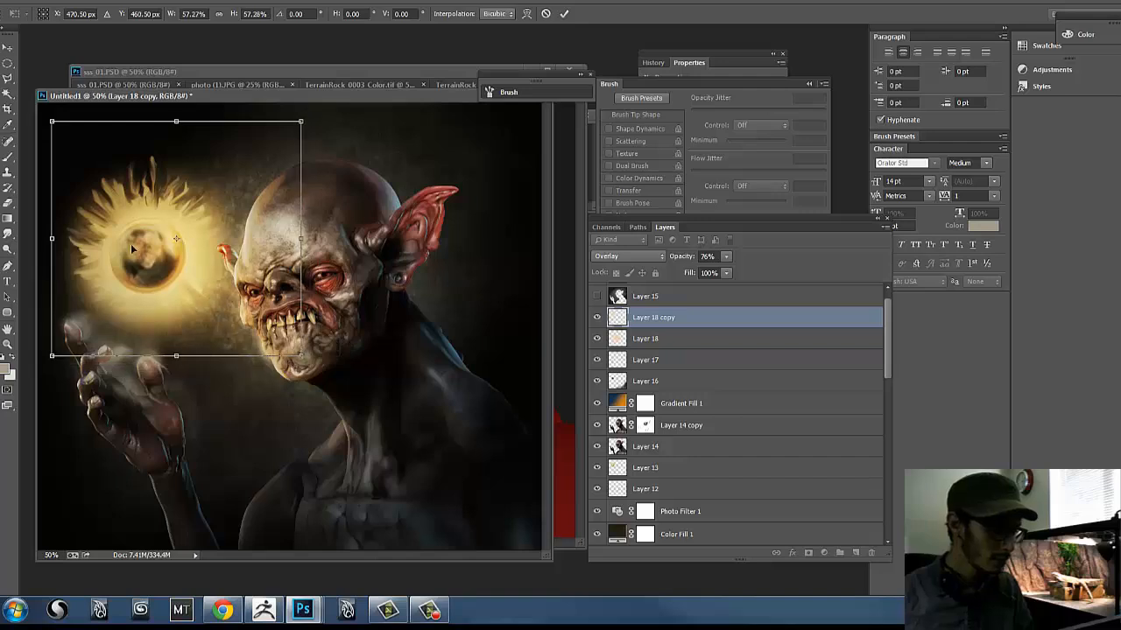
pyautogui.moveTo(144, 249)
pyautogui.mouseDown()
pyautogui.moveTo(134, 268)
pyautogui.moveTo(145, 258)
pyautogui.mouseUp()
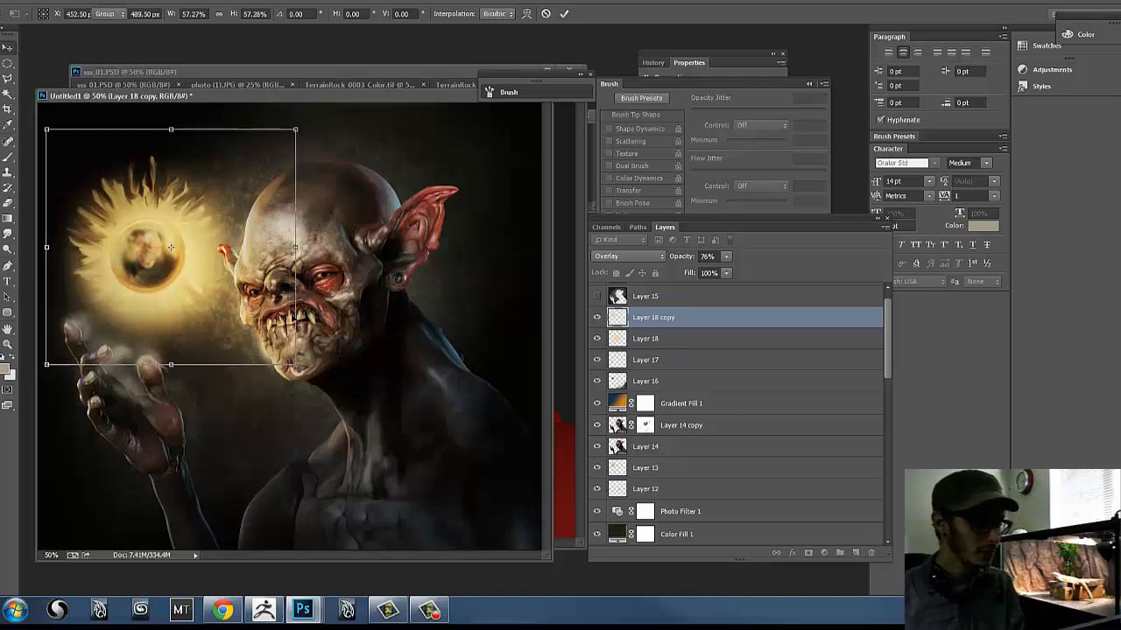
pyautogui.press('Return')
# - Identify the moon's flame layer by toggling Layer 13's visibility off and on, and select it
pyautogui.scroll(-4, 882, 379)
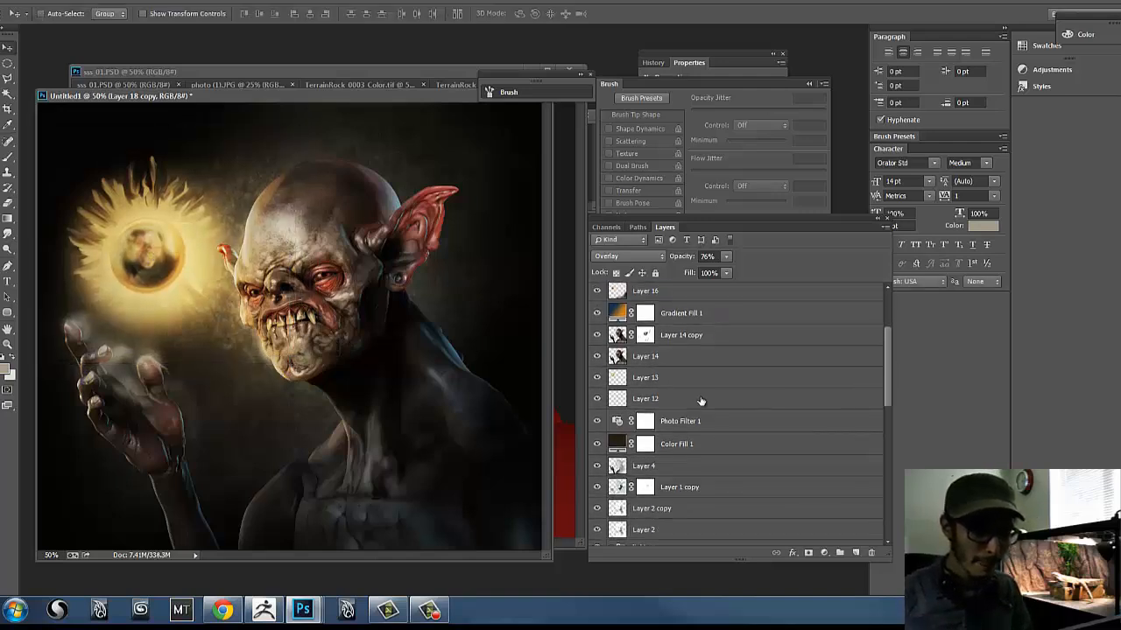
pyautogui.click(596, 377)
pyautogui.click(596, 377)
pyautogui.click(632, 374)
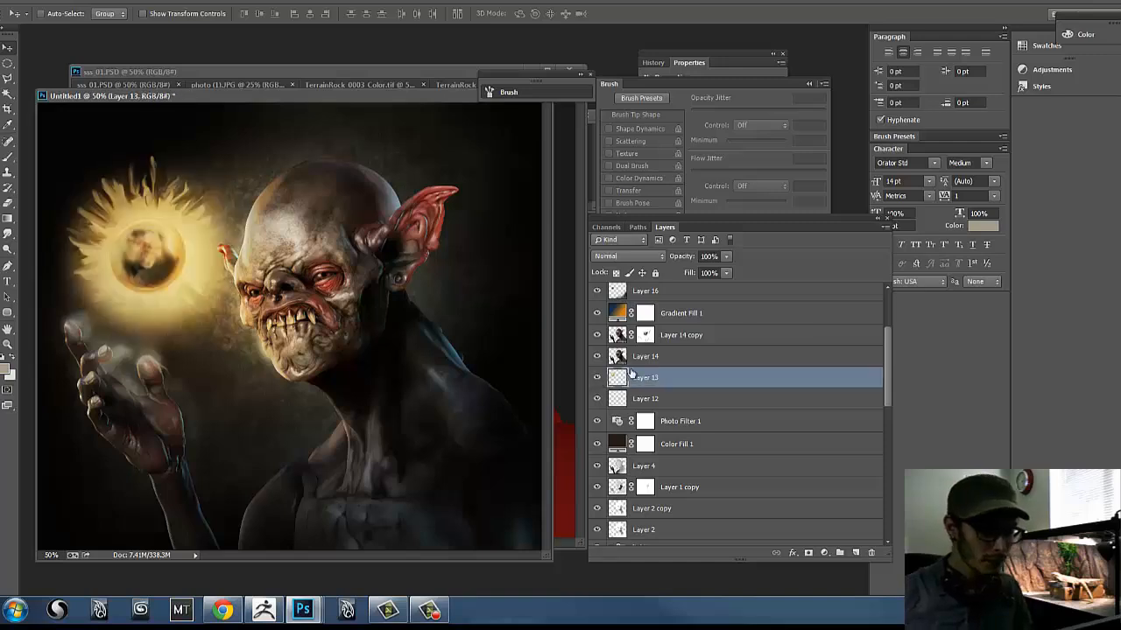
# - Try a Radial Blur on the flames of Layer 13, and undo it
pyautogui.click(180, 5)
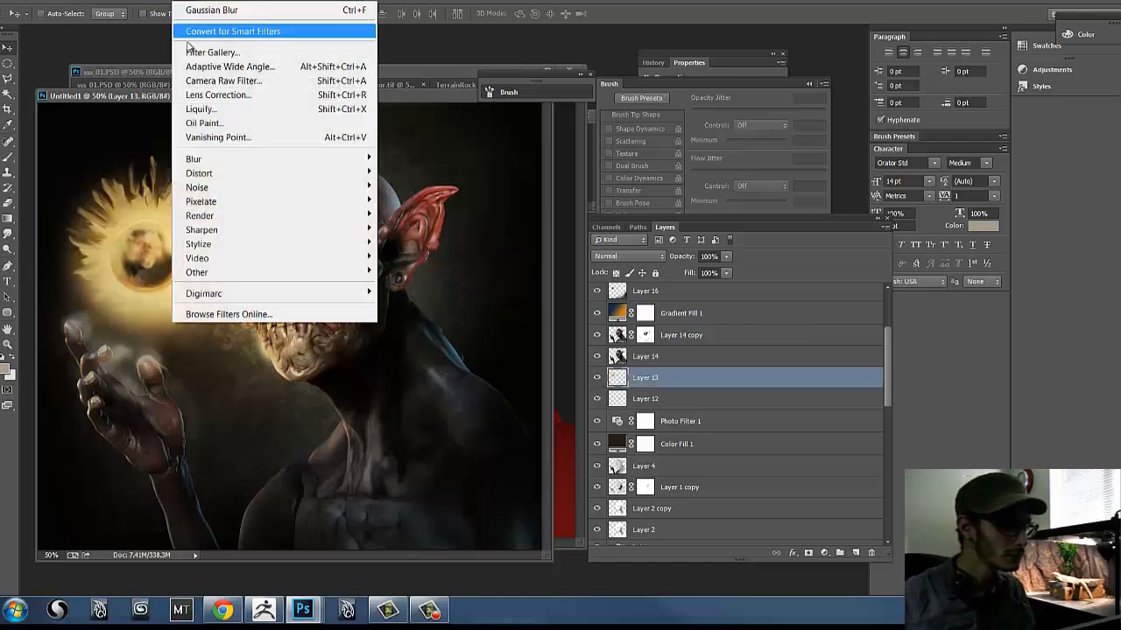
pyautogui.moveTo(218, 159)
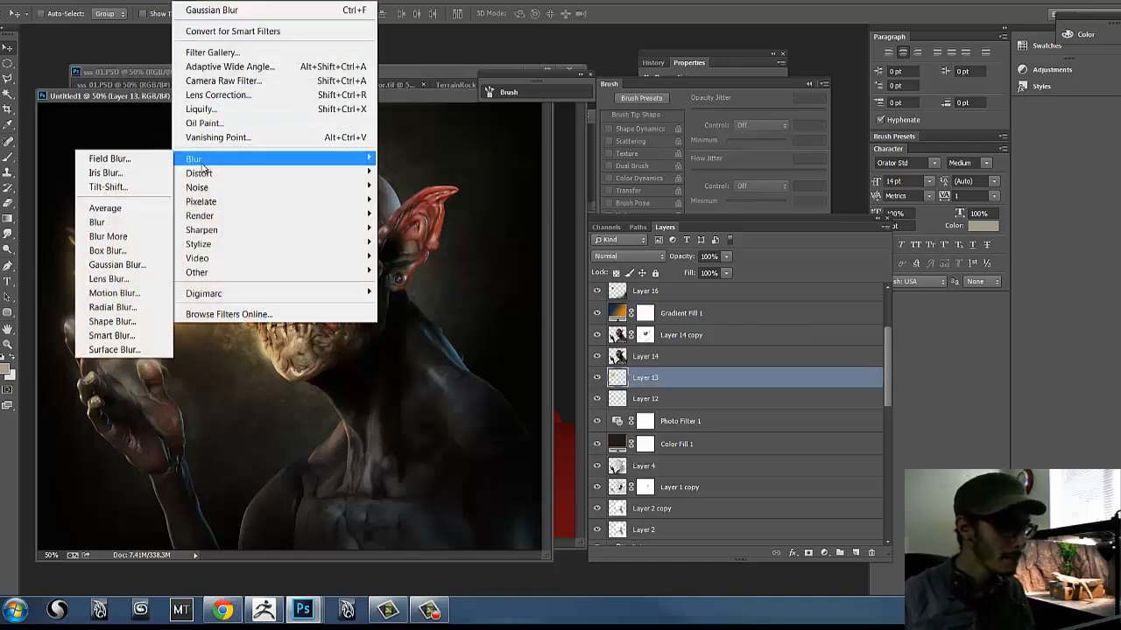
pyautogui.click(131, 308)
pyautogui.moveTo(512, 181); pyautogui.dragTo(520, 183)
pyautogui.click(579, 167)
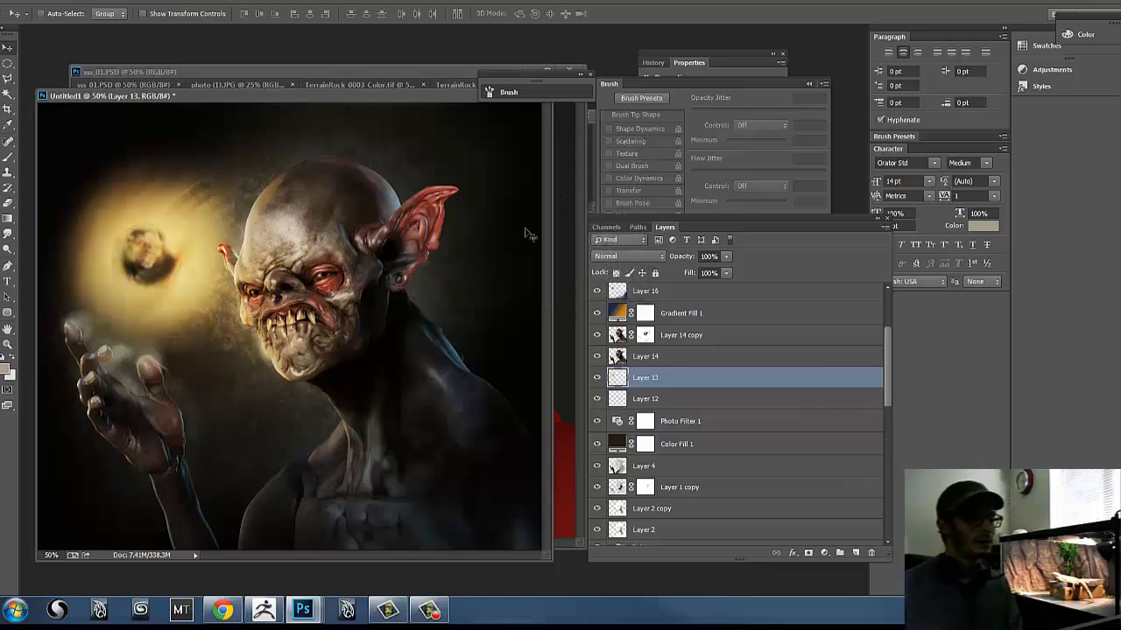
pyautogui.hotkey('ctrl', 'z')
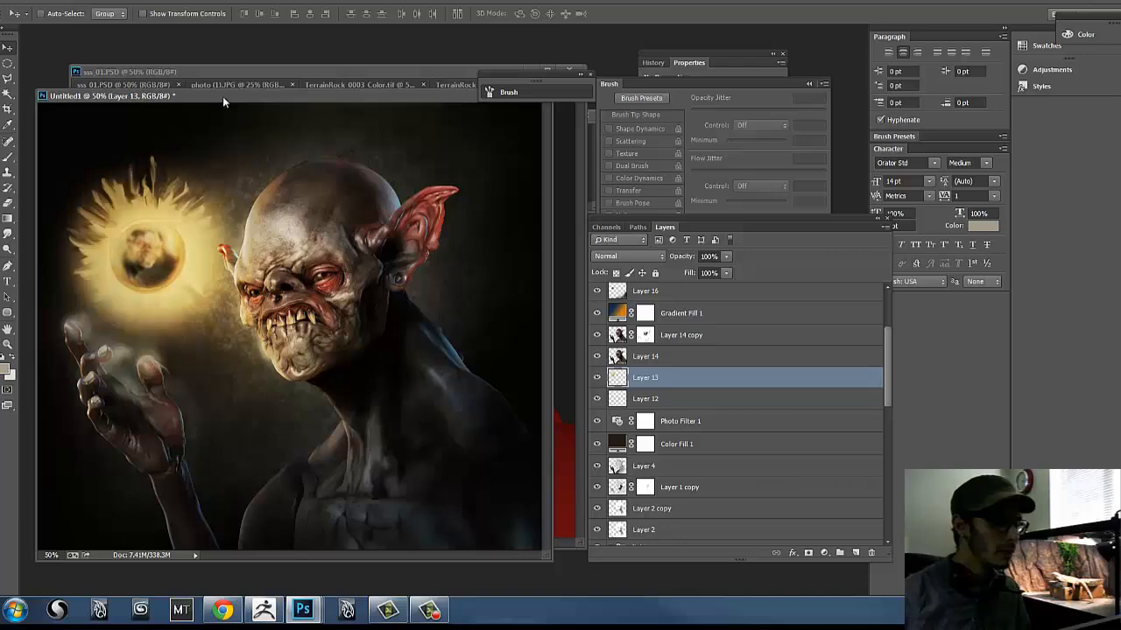
# - Try the Spherize distortion on Layer 13's flames in Normal mode, and undo it
pyautogui.click(181, 3)
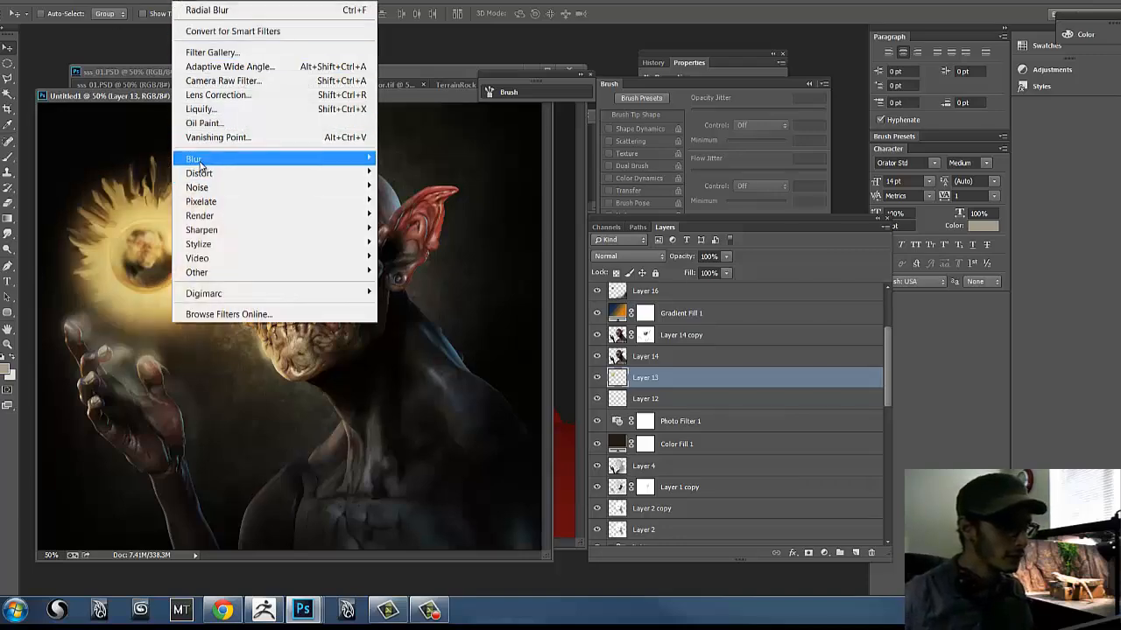
pyautogui.moveTo(203, 174)
pyautogui.click(131, 245)
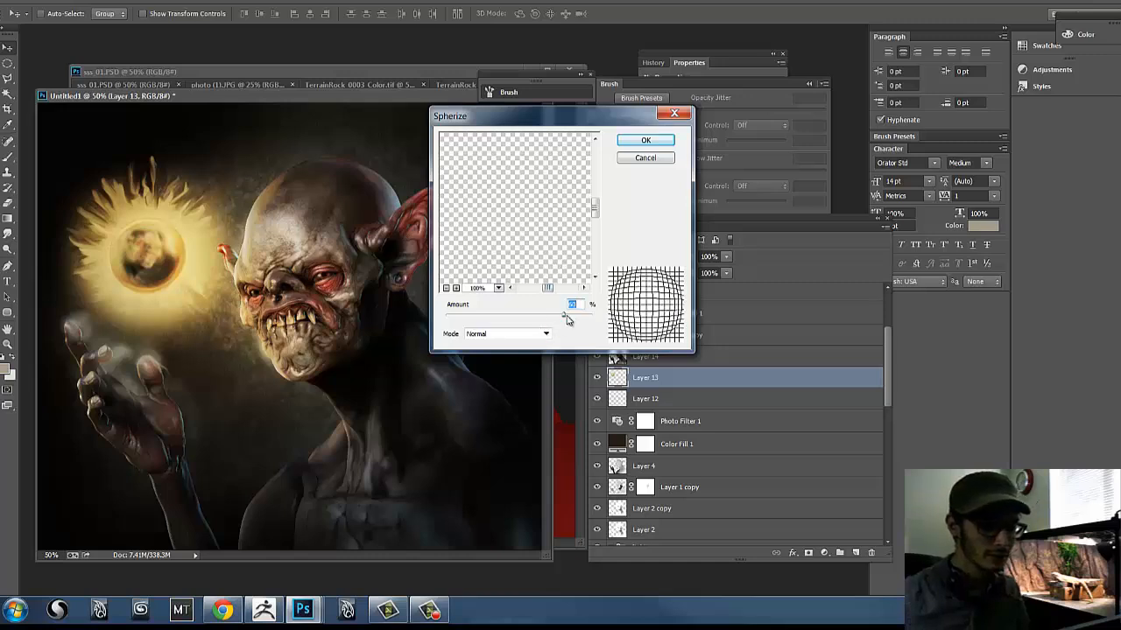
pyautogui.press('Return')
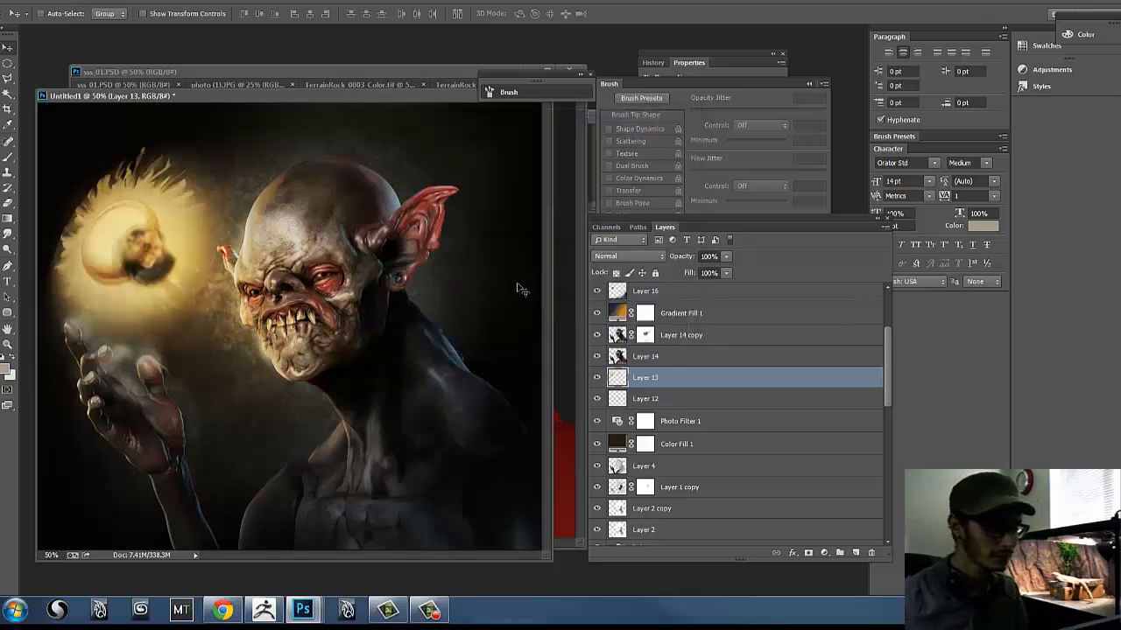
pyautogui.hotkey('ctrl', 'z')
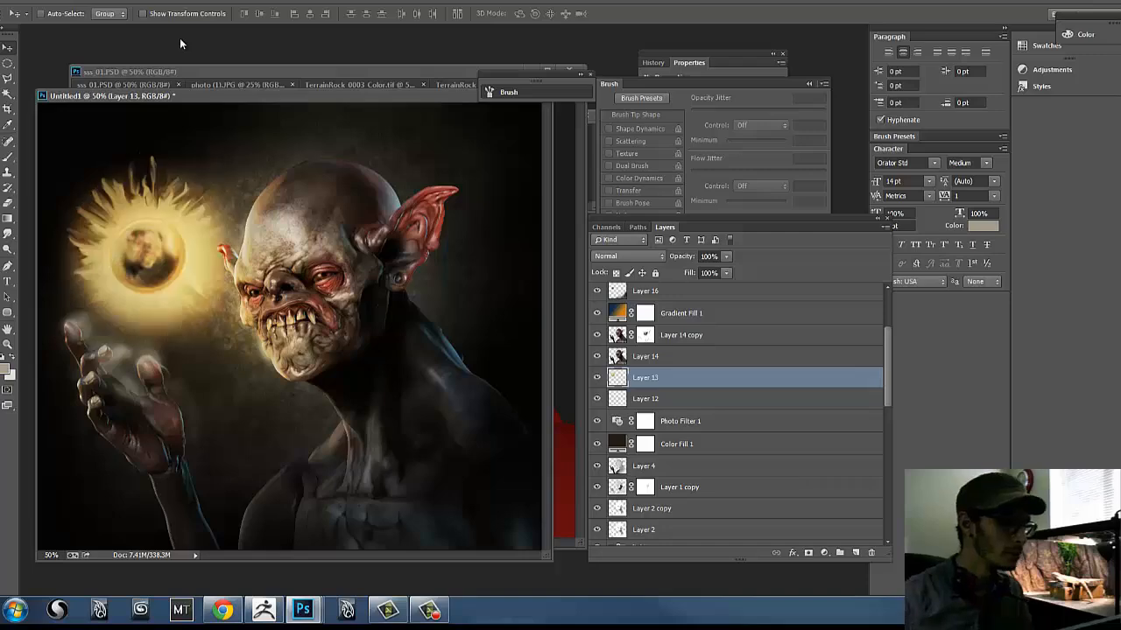
# - Try a Motion Blur on Layer 13 with an angle of -72° and a distance of 37 pixels, and cancel it
pyautogui.click(189, 4)
pyautogui.moveTo(249, 161)
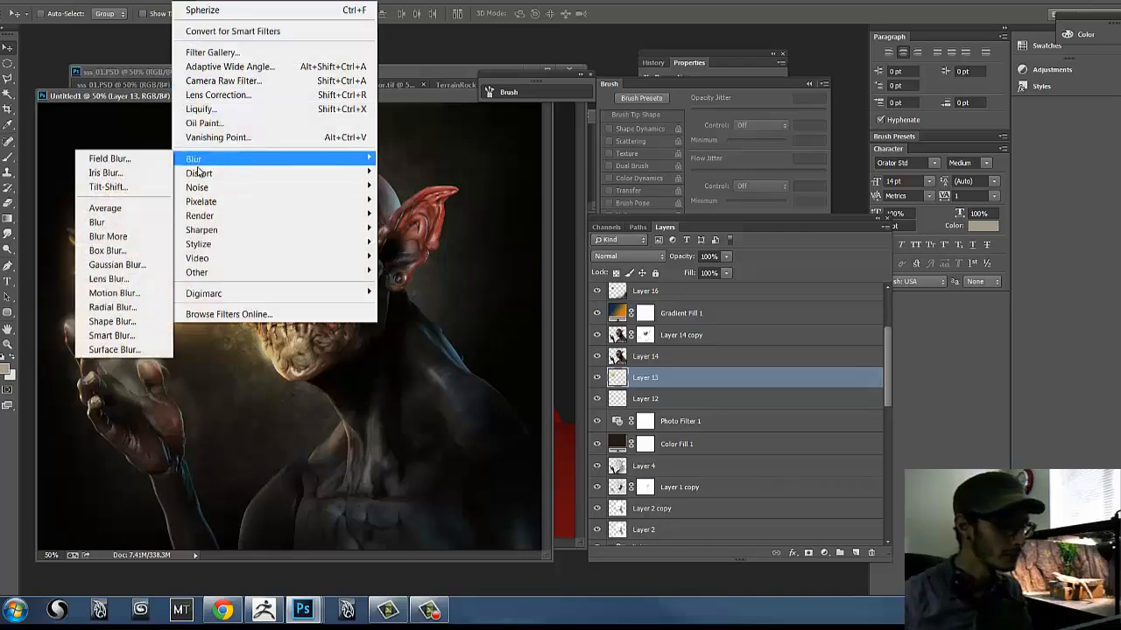
pyautogui.click(145, 298)
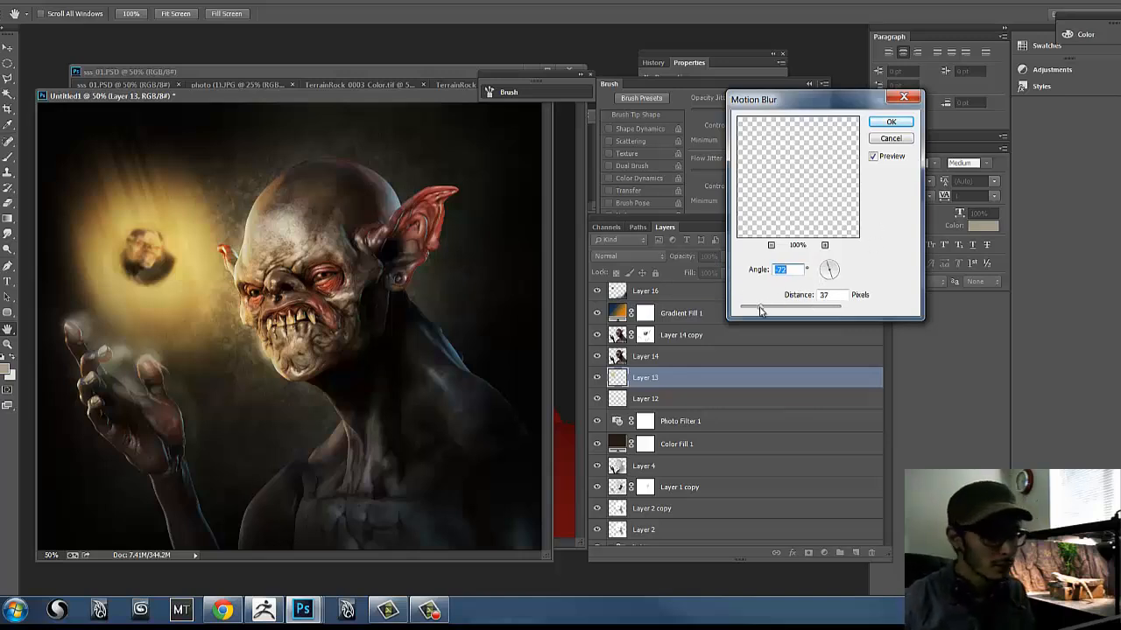
pyautogui.press('Tab')
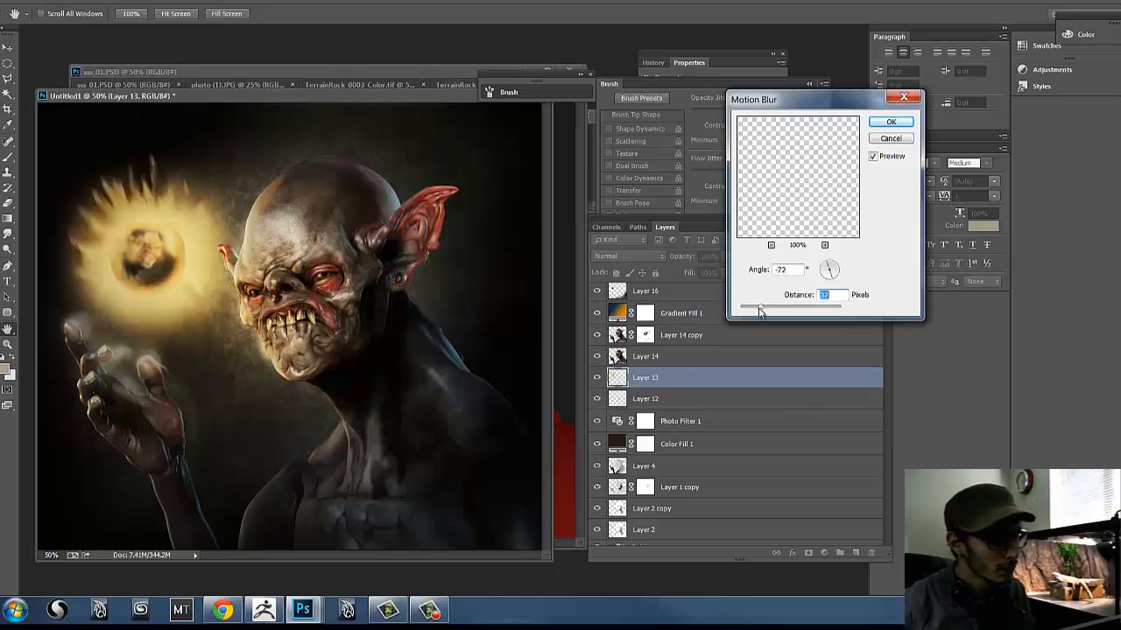
pyautogui.click(890, 138)
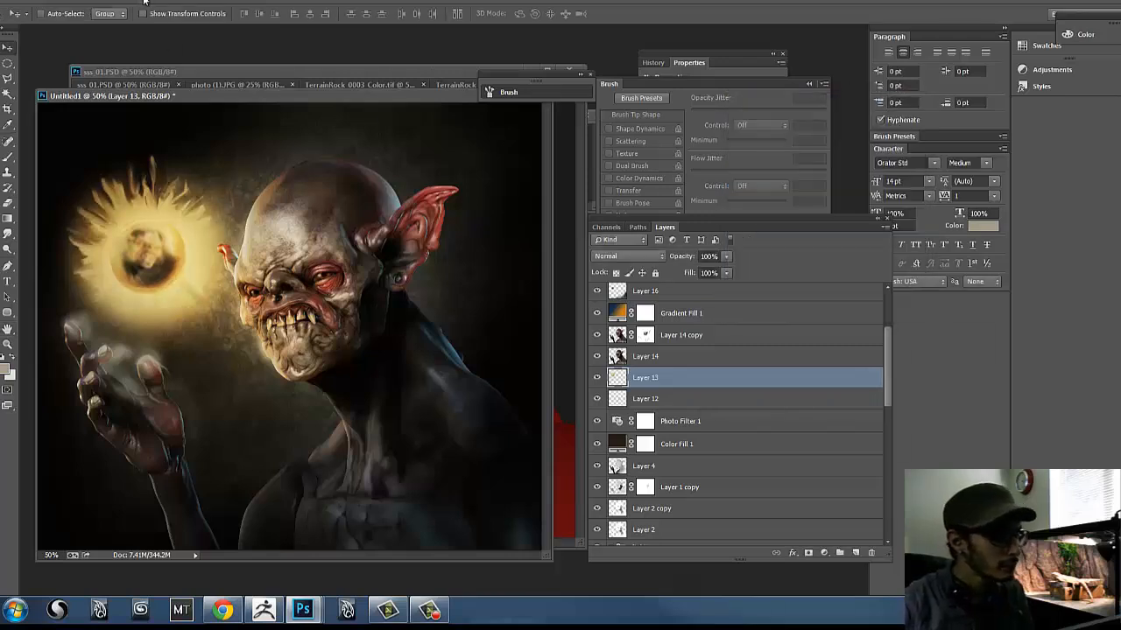
# - Try a Gaussian Blur with an increased radius on Layer 13's flames, and cancel it
pyautogui.click(175, 2)
pyautogui.moveTo(212, 163)
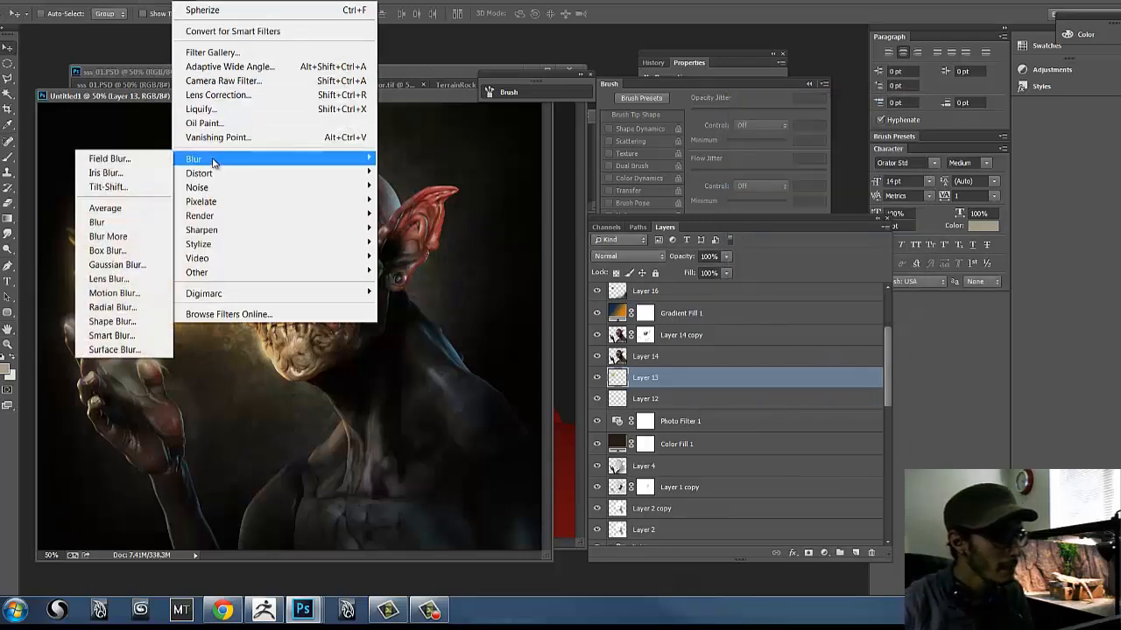
pyautogui.click(116, 264)
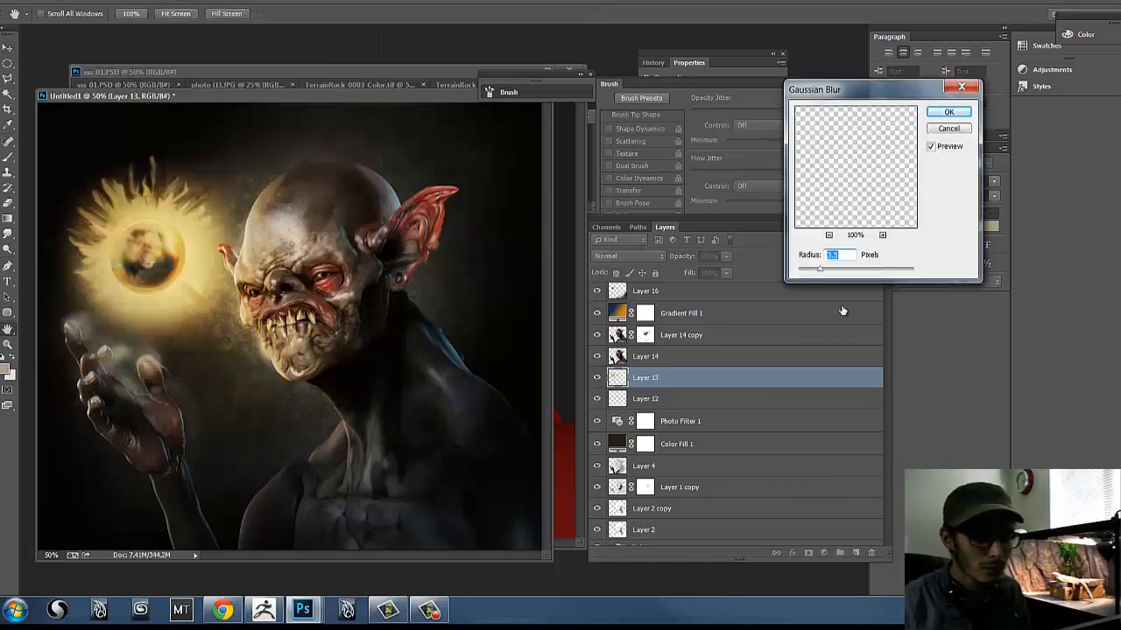
pyautogui.moveTo(831, 273); pyautogui.dragTo(841, 271)
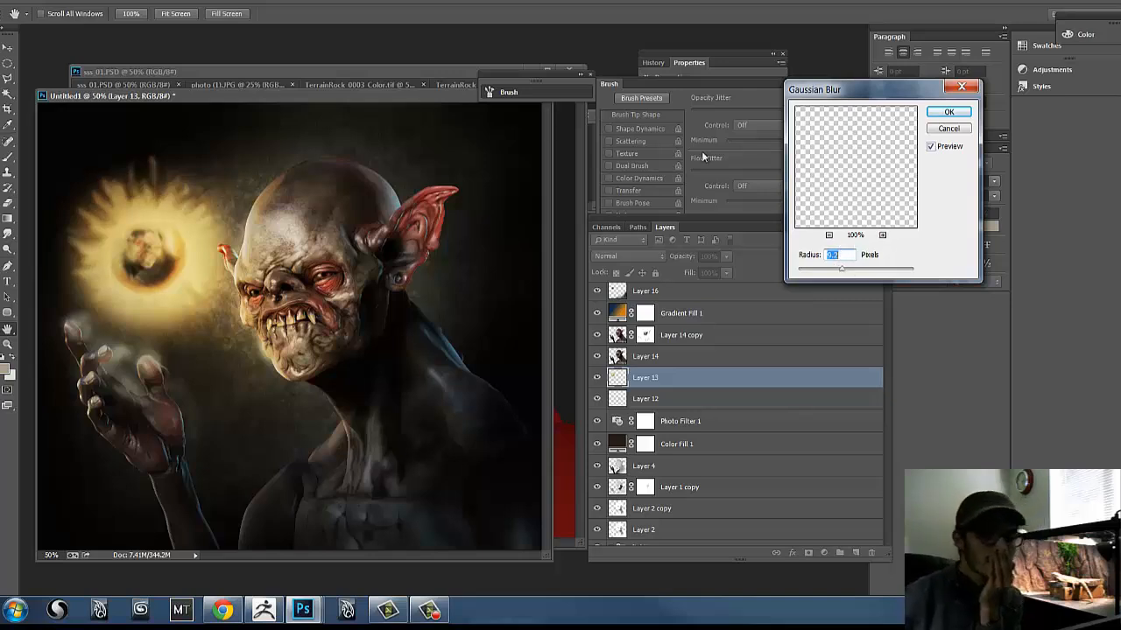
pyautogui.click(957, 129)
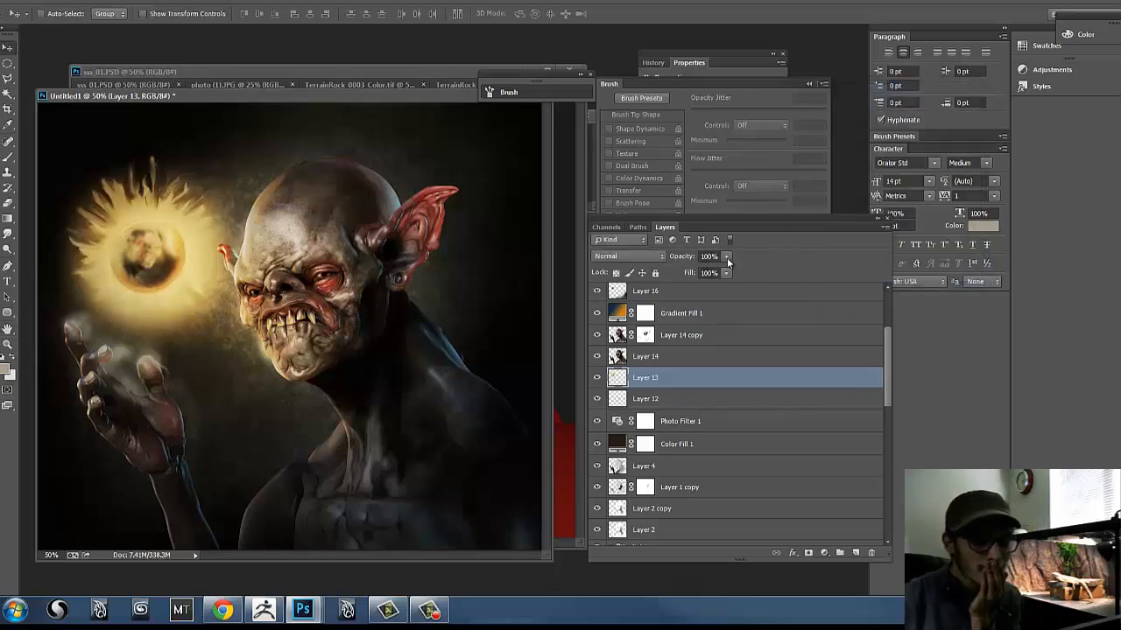
# - Lower Layer 13's opacity to 84%
pyautogui.moveTo(725, 256); pyautogui.dragTo(709, 272)
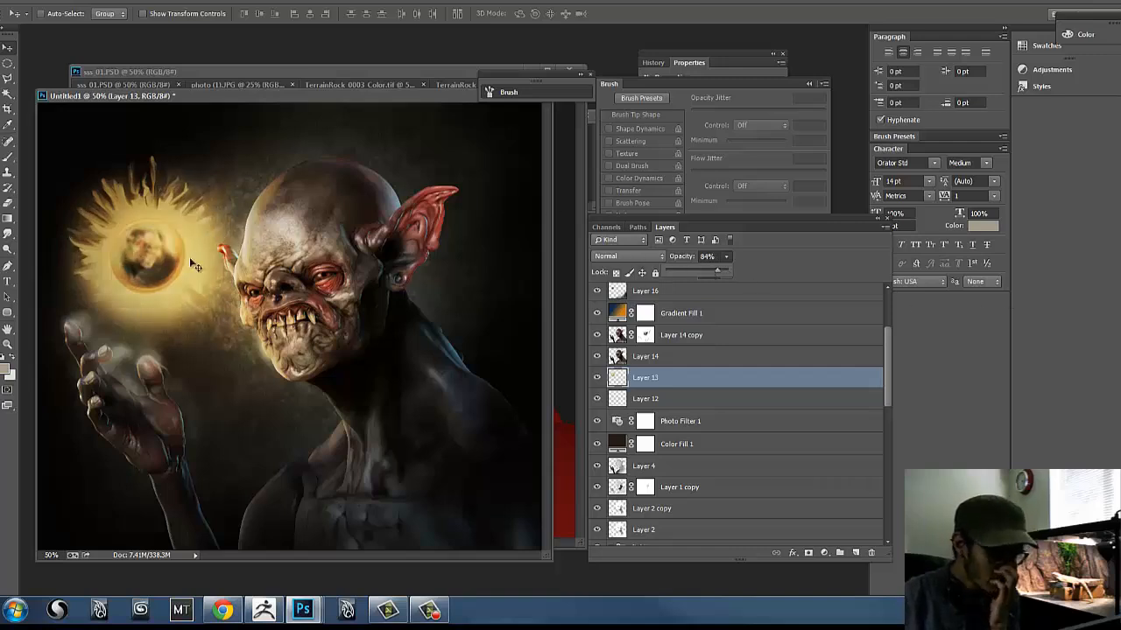
pyautogui.click(636, 358)
# - Compare the painting with and without Layer 18 copy, Layer 18 and Layer 17 by toggling each layer's visibility
pyautogui.scroll(5, 869, 344)
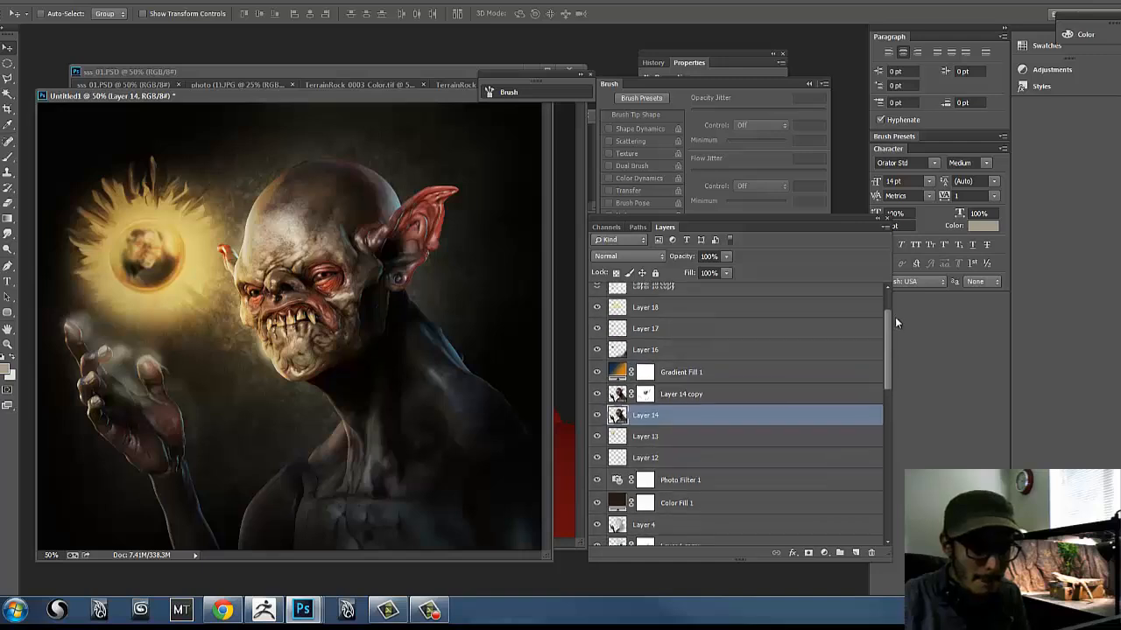
pyautogui.click(597, 333)
pyautogui.click(598, 333)
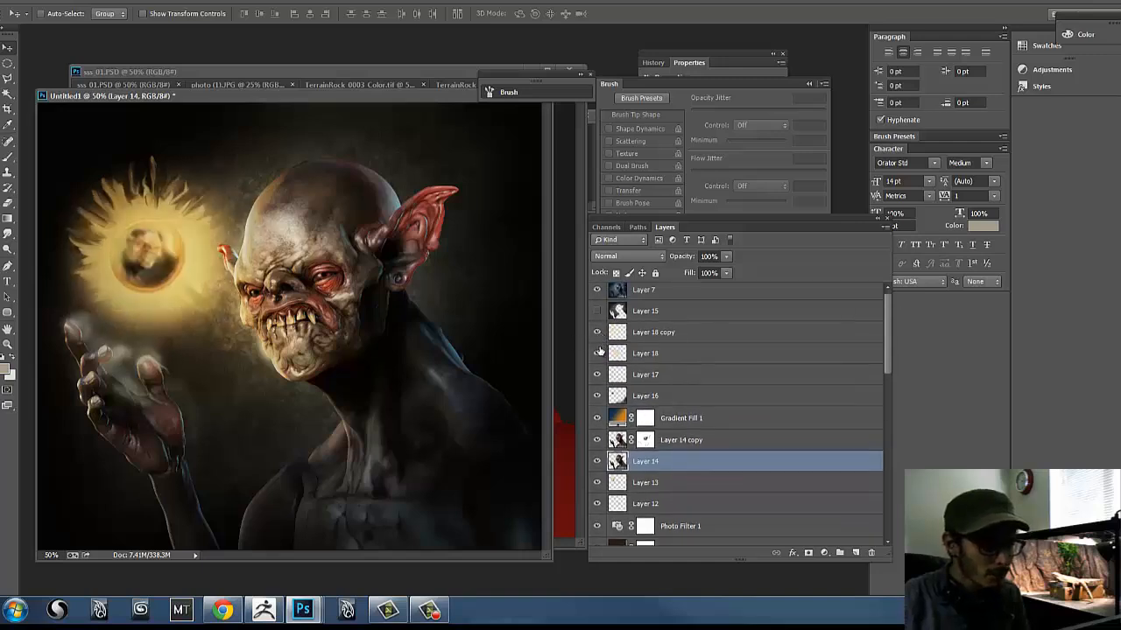
pyautogui.click(597, 352)
pyautogui.click(597, 352)
pyautogui.click(597, 375)
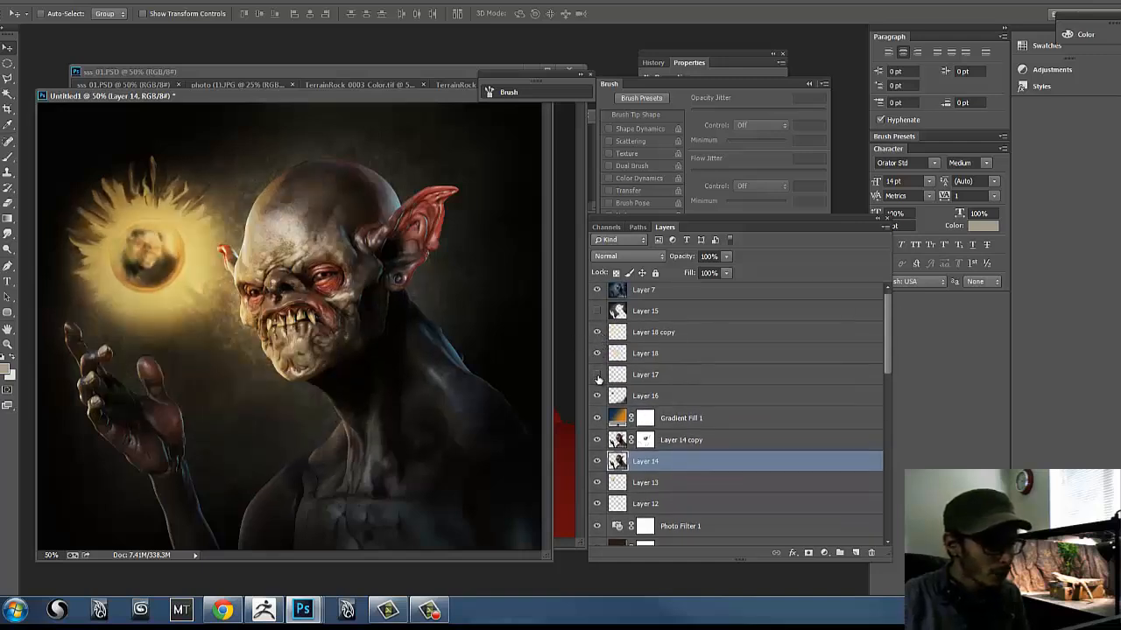
pyautogui.click(597, 375)
pyautogui.click(597, 376)
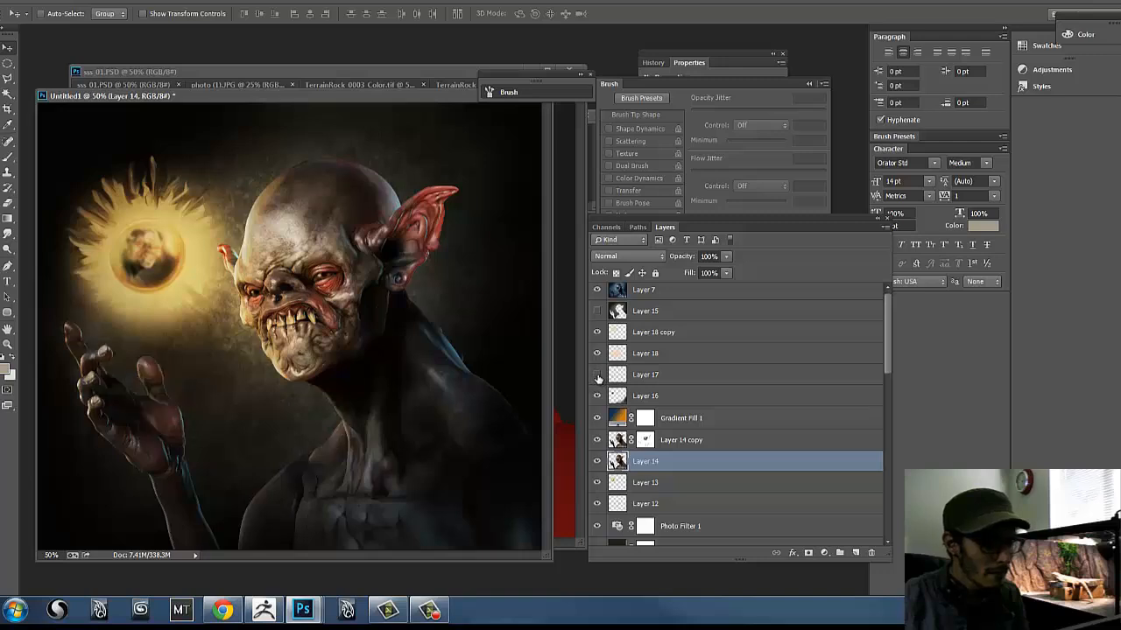
pyautogui.click(597, 376)
# - Select Layer 17, which holds the smoky glow around the hand, and set its blend mode to Overlay
pyautogui.click(661, 378)
pyautogui.click(645, 257)
pyautogui.click(688, 260)
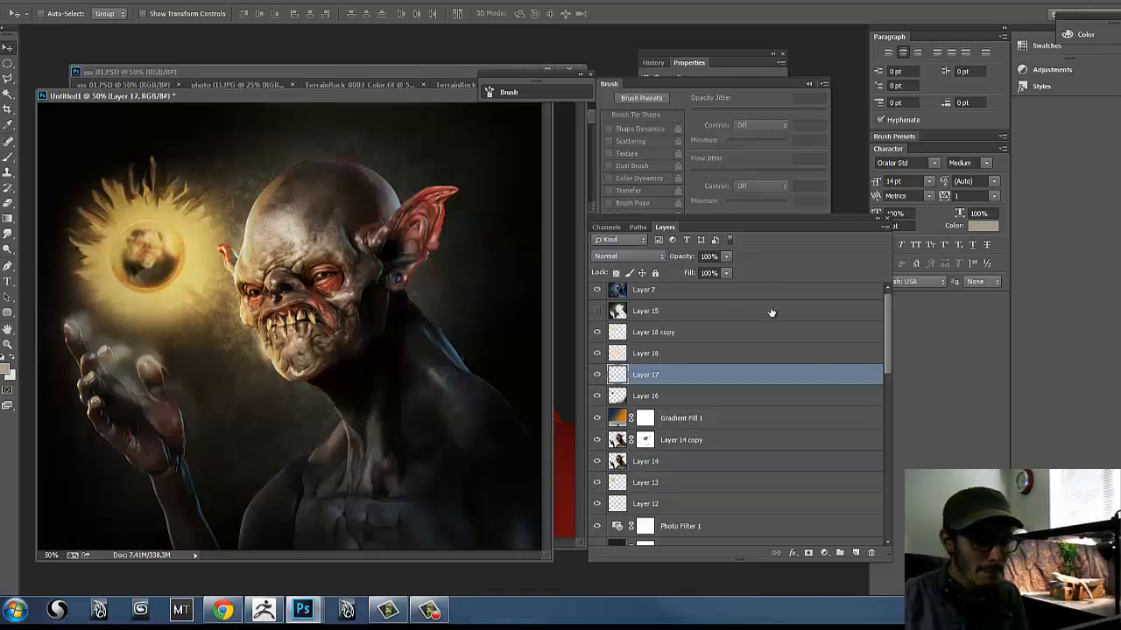
pyautogui.click(654, 262)
pyautogui.click(648, 175)
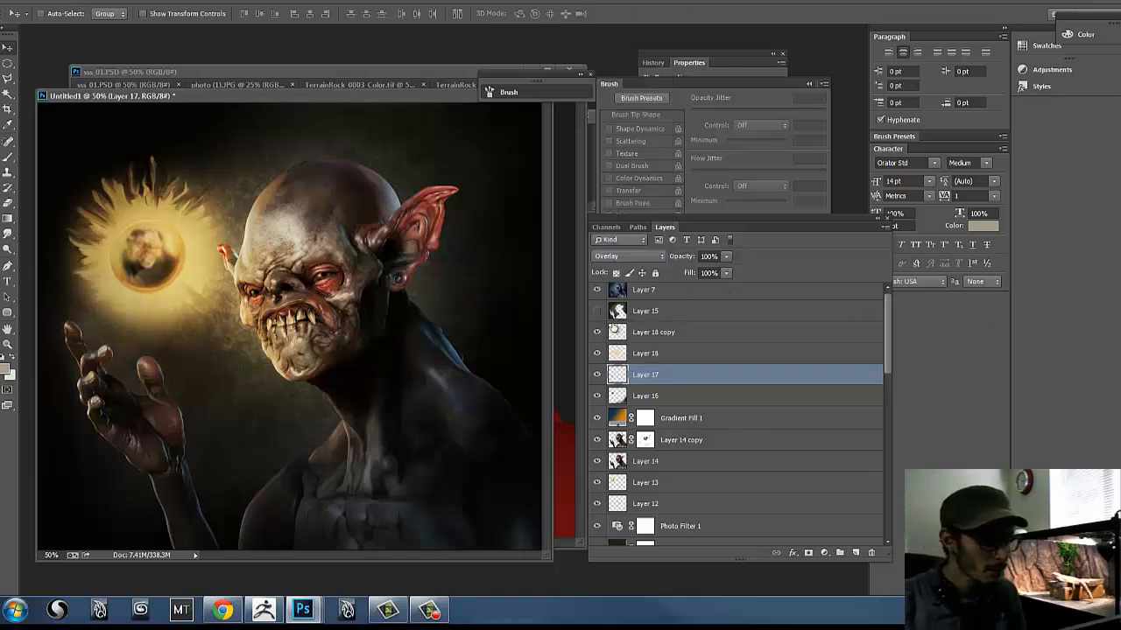
# - Try Dissolve on Layer 17, and set its blend mode to Normal
pyautogui.click(626, 256)
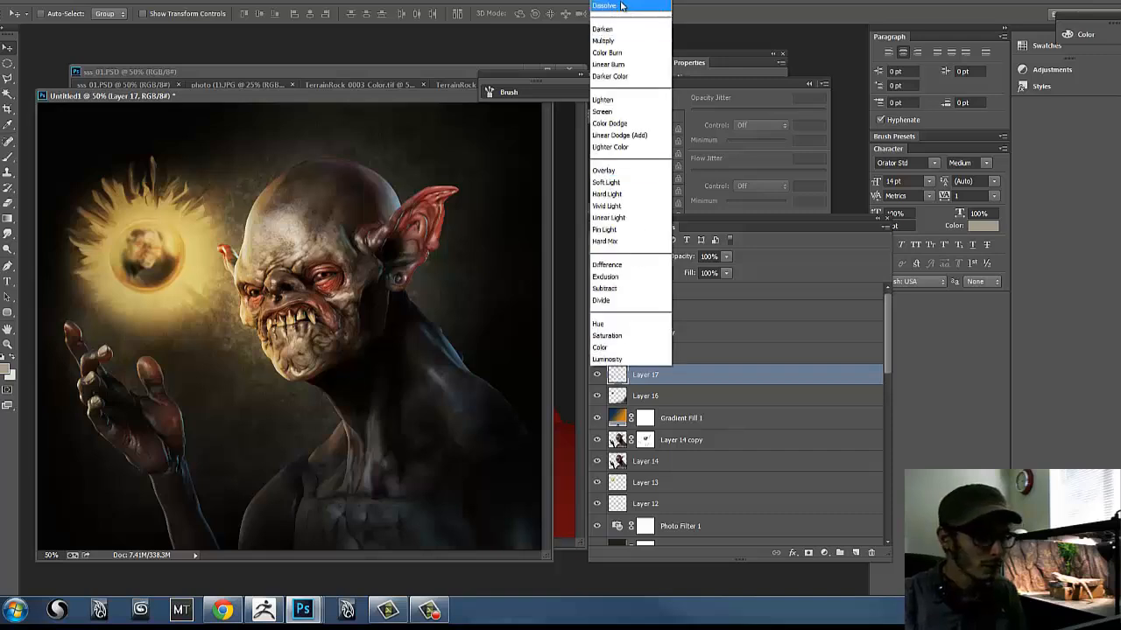
pyautogui.click(626, 22)
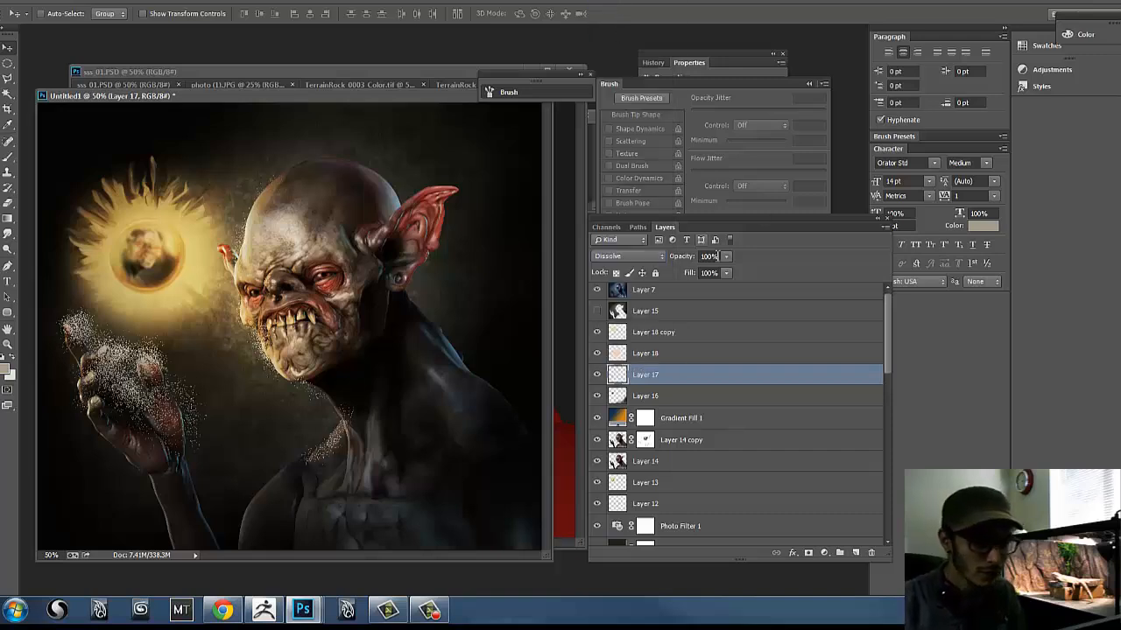
pyautogui.click(659, 257)
pyautogui.click(623, 9)
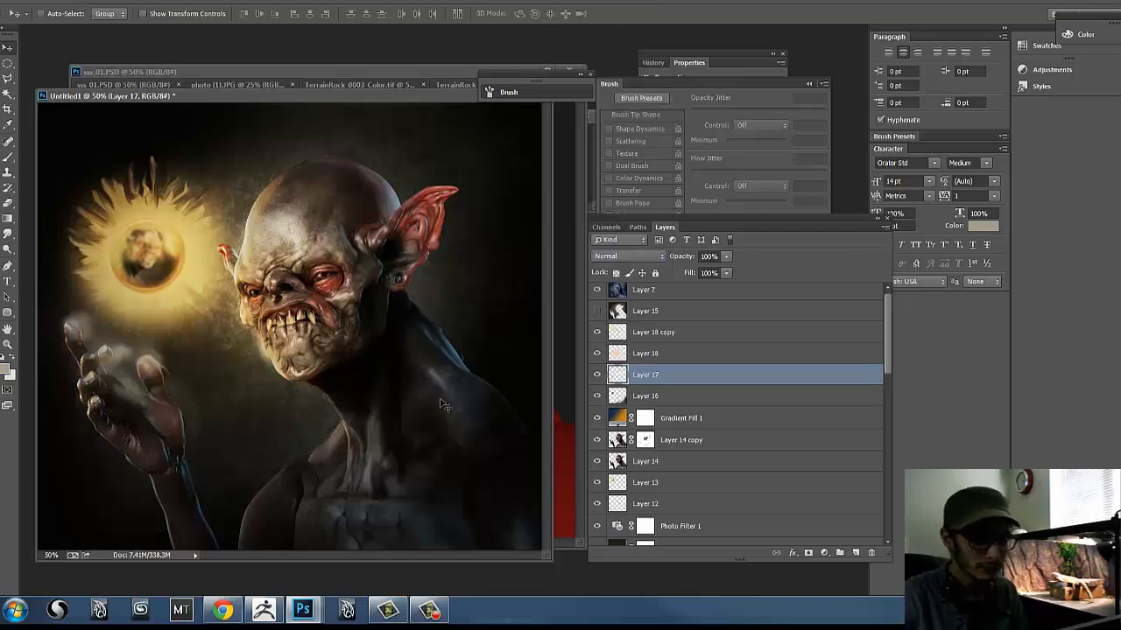
# - Colorize Layer 17 with Hue 42, Saturation 61 and Lightness -20, and erase the excess glow between the fingers
pyautogui.hotkey('ctrl', 'u')
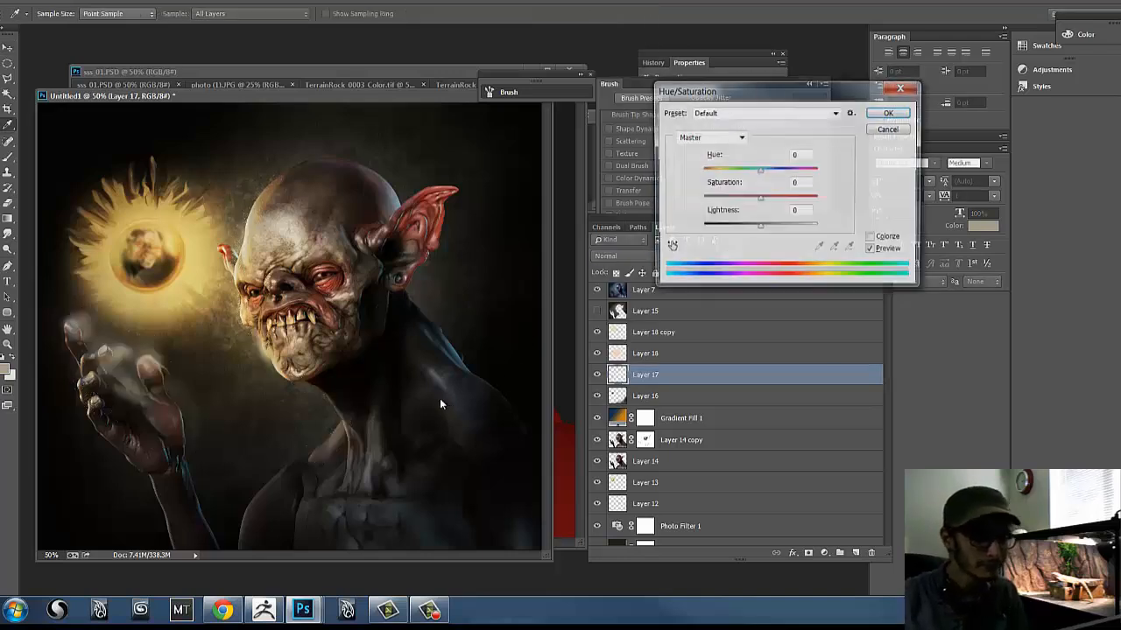
pyautogui.moveTo(759, 170); pyautogui.dragTo(791, 199)
pyautogui.click(719, 170)
pyautogui.moveTo(719, 173); pyautogui.dragTo(817, 173)
pyautogui.hotkey('shift', 'Down')
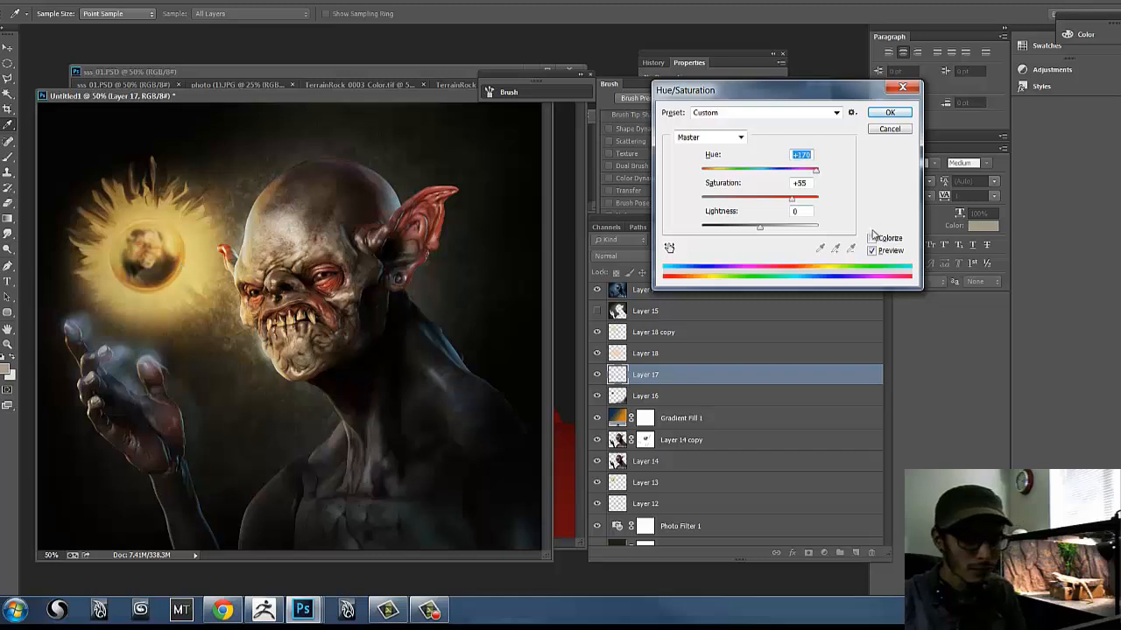
pyautogui.click(873, 239)
pyautogui.moveTo(726, 176); pyautogui.dragTo(749, 237)
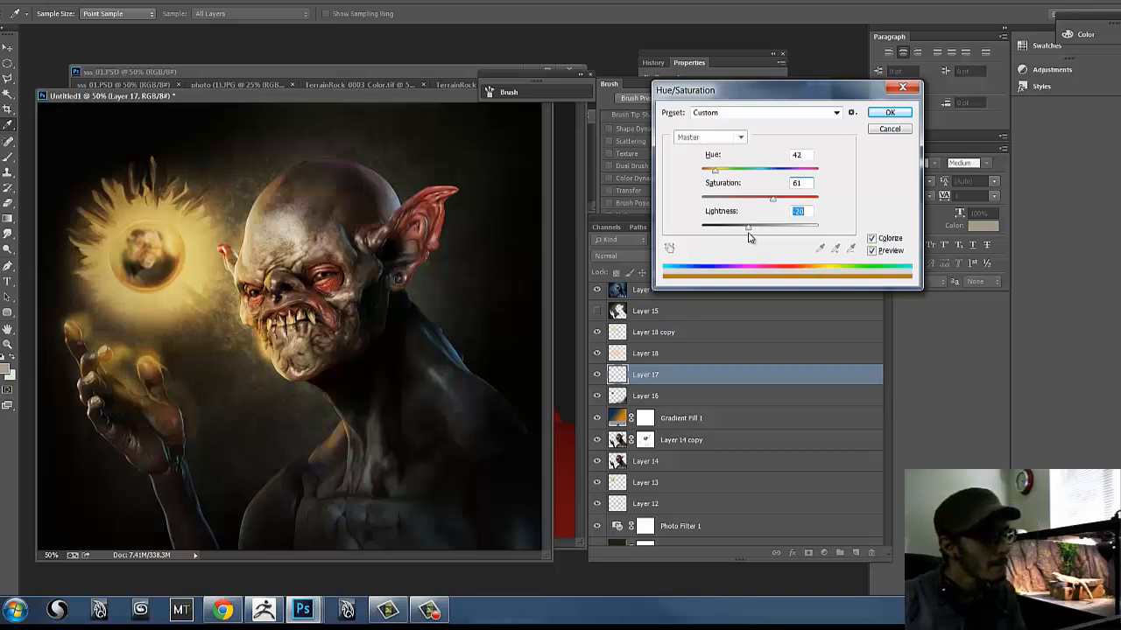
pyautogui.click(885, 112)
pyautogui.press('b')
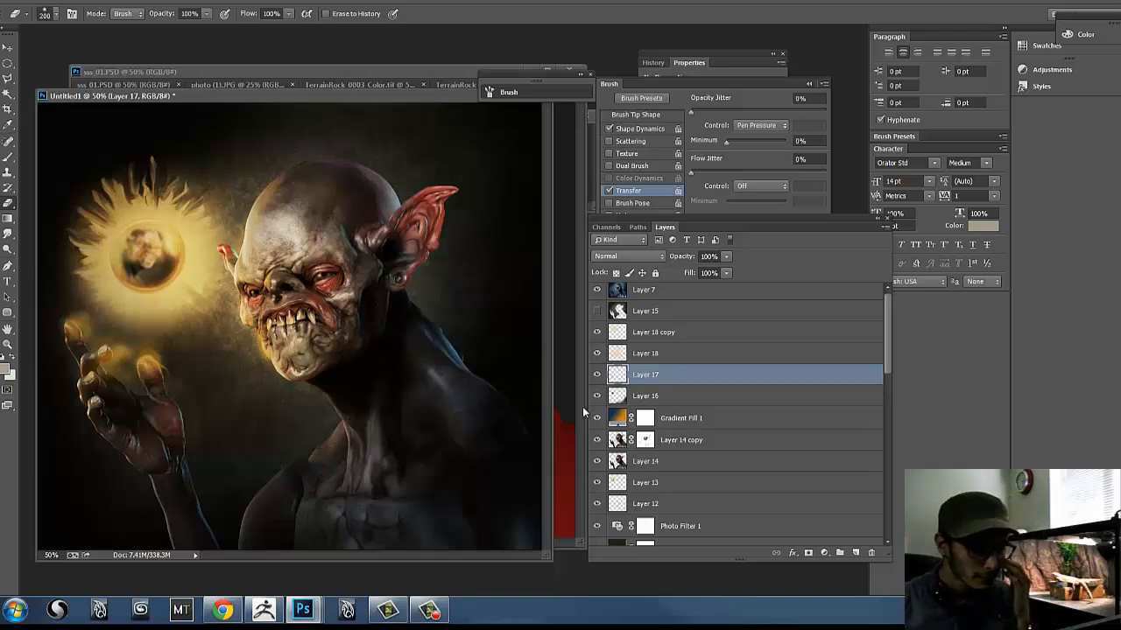
# - Compare the painting with and without Layer 17 and Layer 16 by toggling each layer's visibility
pyautogui.click(597, 375)
pyautogui.click(597, 375)
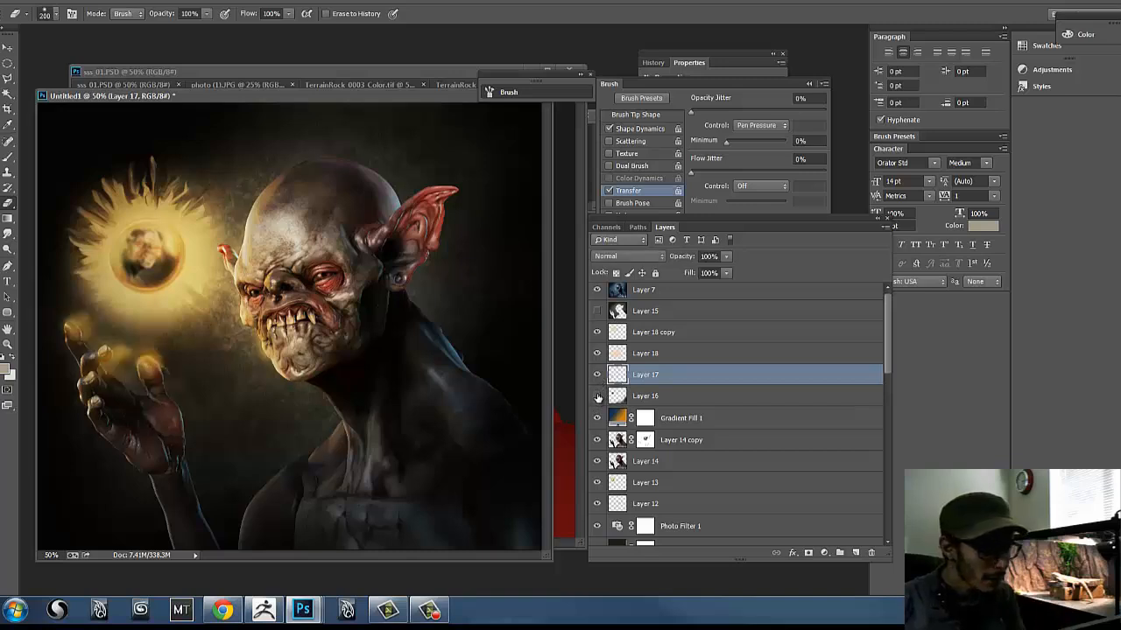
pyautogui.click(597, 395)
pyautogui.click(597, 395)
pyautogui.click(596, 395)
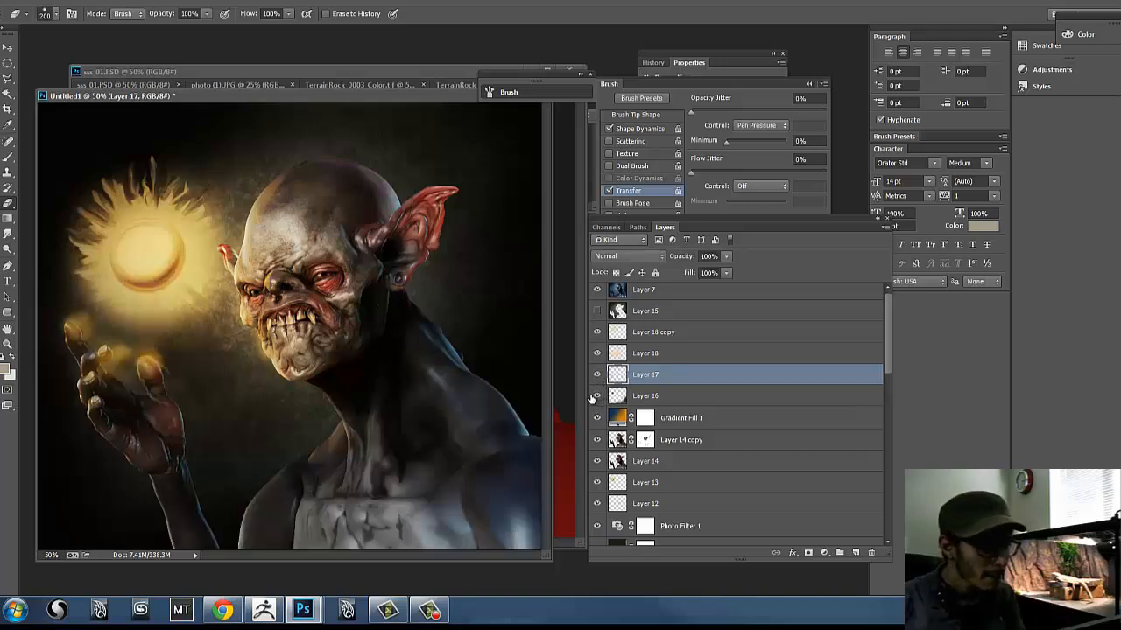
pyautogui.click(596, 396)
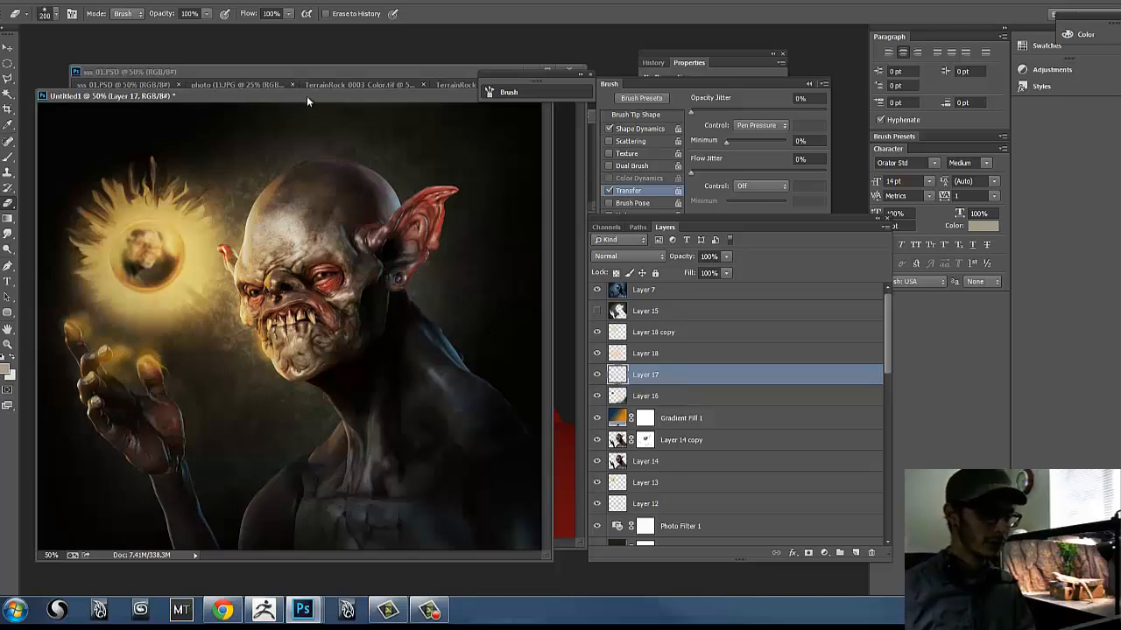
# - Reposition the painting window and check Layer 17's golden glow on the fingertips by repeatedly hiding and showing the layer
pyautogui.moveTo(307, 97)
pyautogui.mouseDown()
pyautogui.moveTo(319, 91)
pyautogui.moveTo(312, 99)
pyautogui.mouseUp()
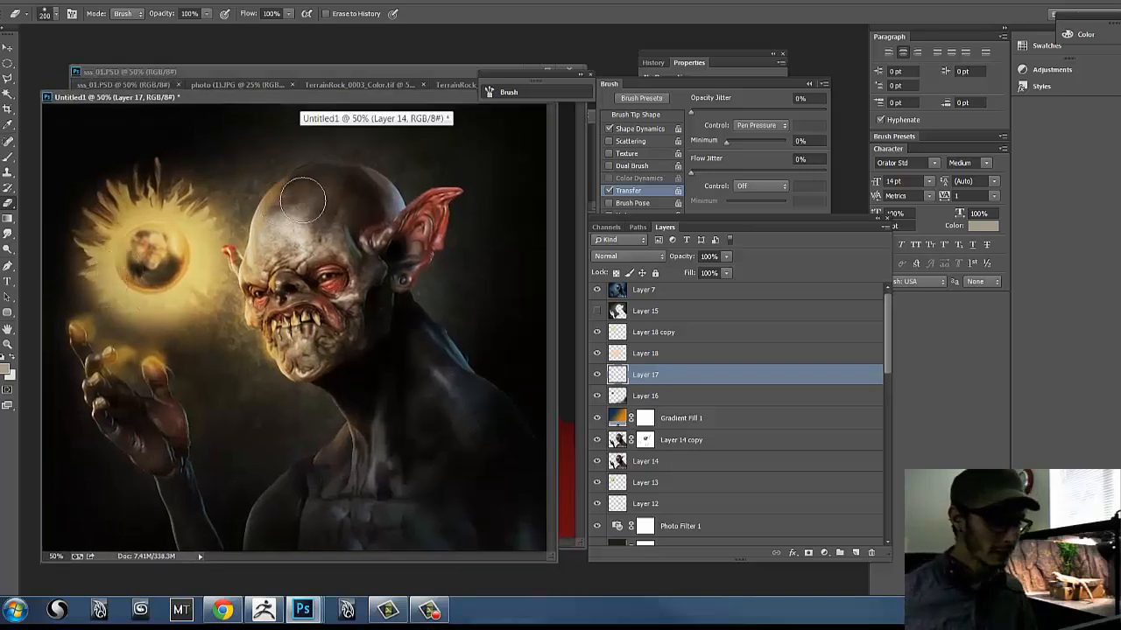
pyautogui.click(596, 376)
pyautogui.click(596, 375)
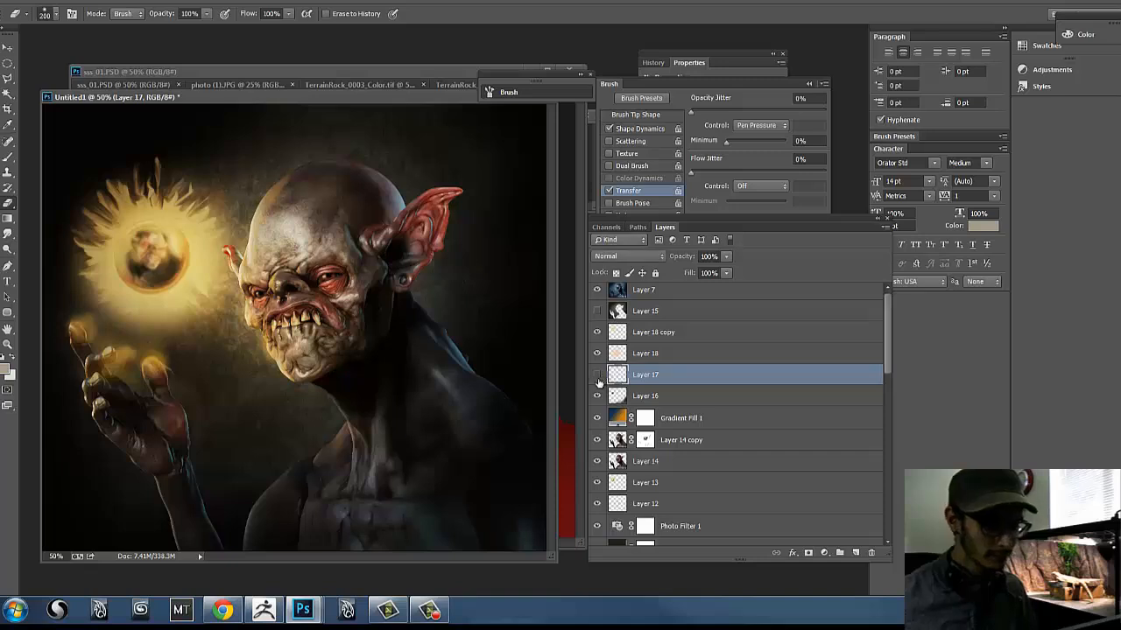
pyautogui.click(597, 376)
pyautogui.click(596, 376)
pyautogui.click(596, 376)
pyautogui.click(596, 376)
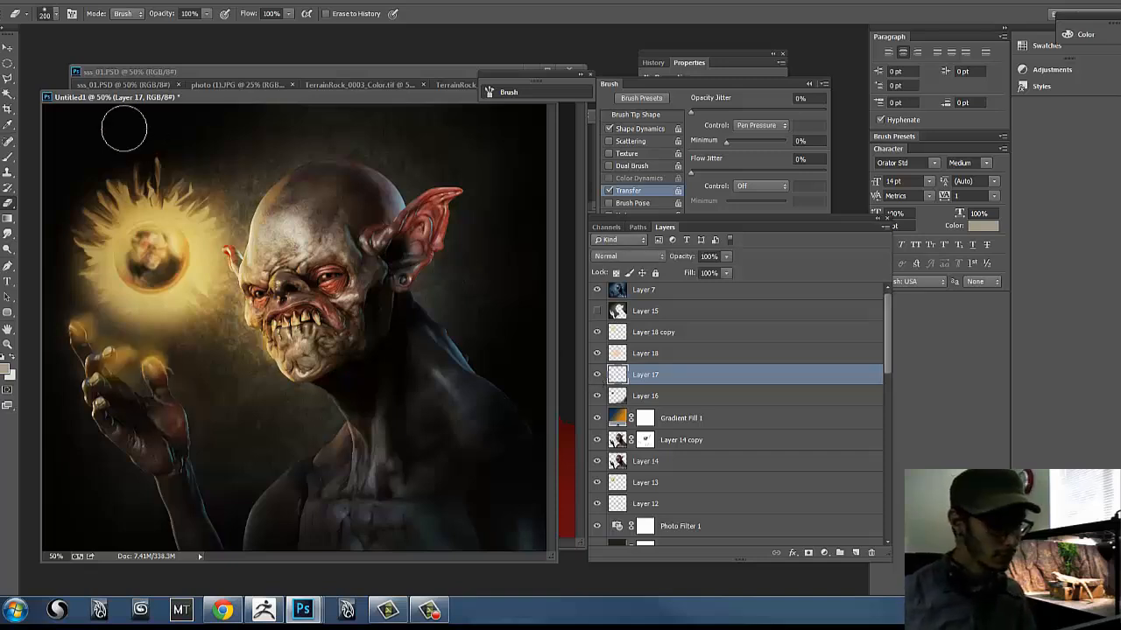
pyautogui.moveTo(244, 98)
pyautogui.mouseDown()
pyautogui.moveTo(252, 63)
pyautogui.moveTo(259, 97)
pyautogui.mouseUp()
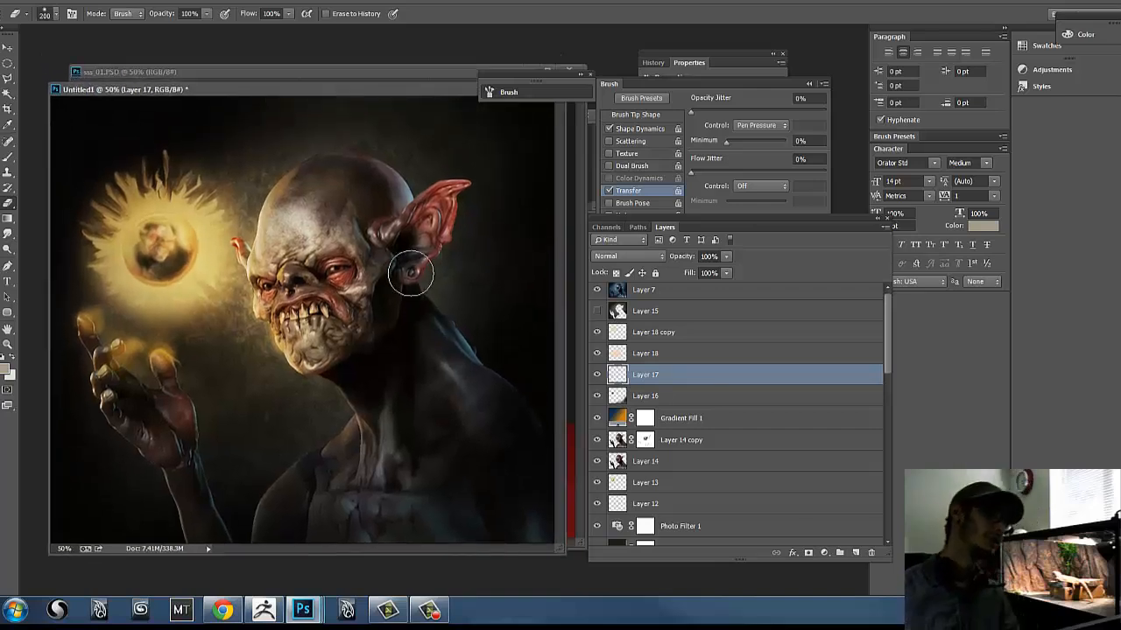
pyautogui.click(597, 376)
pyautogui.click(596, 375)
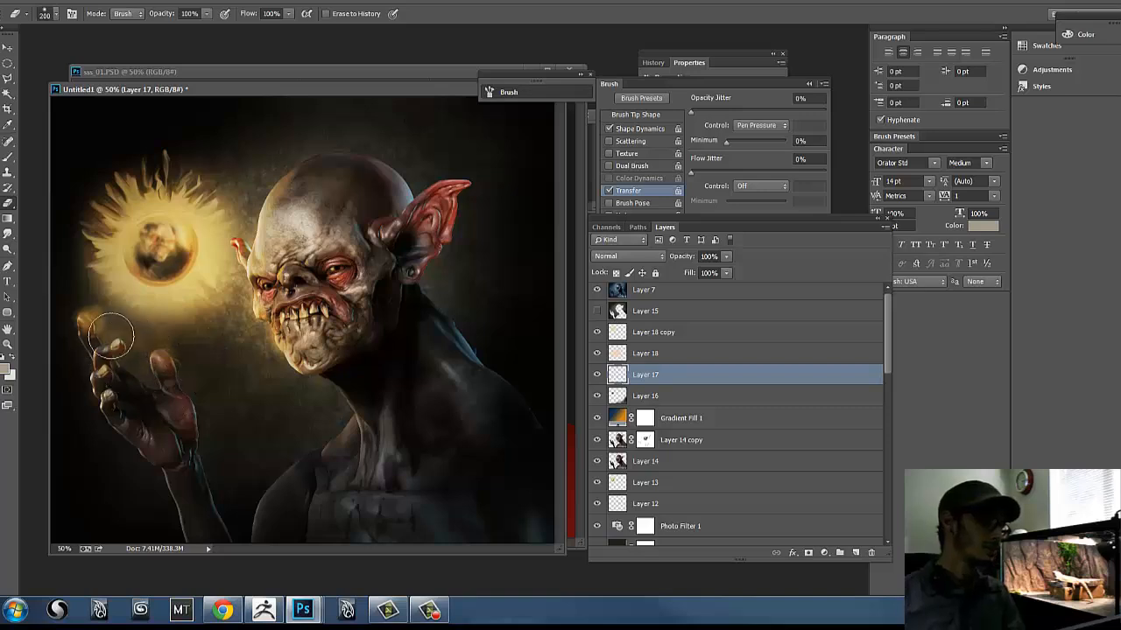
# - Sample the golden highlight on the nose for the brush and make the foreground colour a more saturated orange-yellow
pyautogui.press('b')
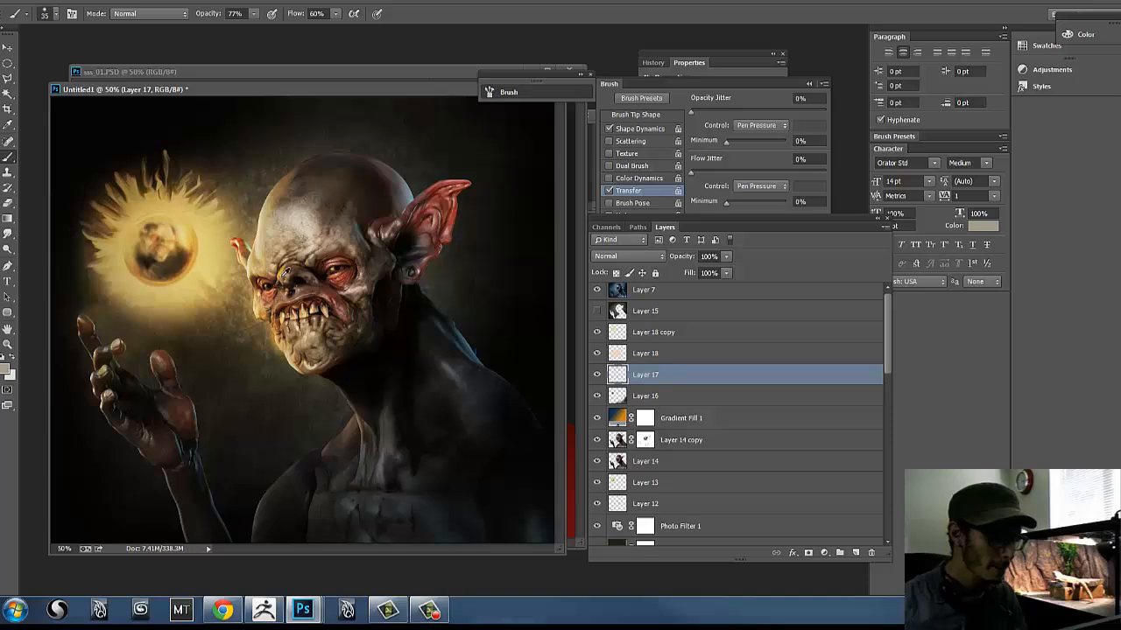
pyautogui.keyDown('alt'); pyautogui.click(285, 273); pyautogui.keyUp('alt')
pyautogui.click(8, 368)
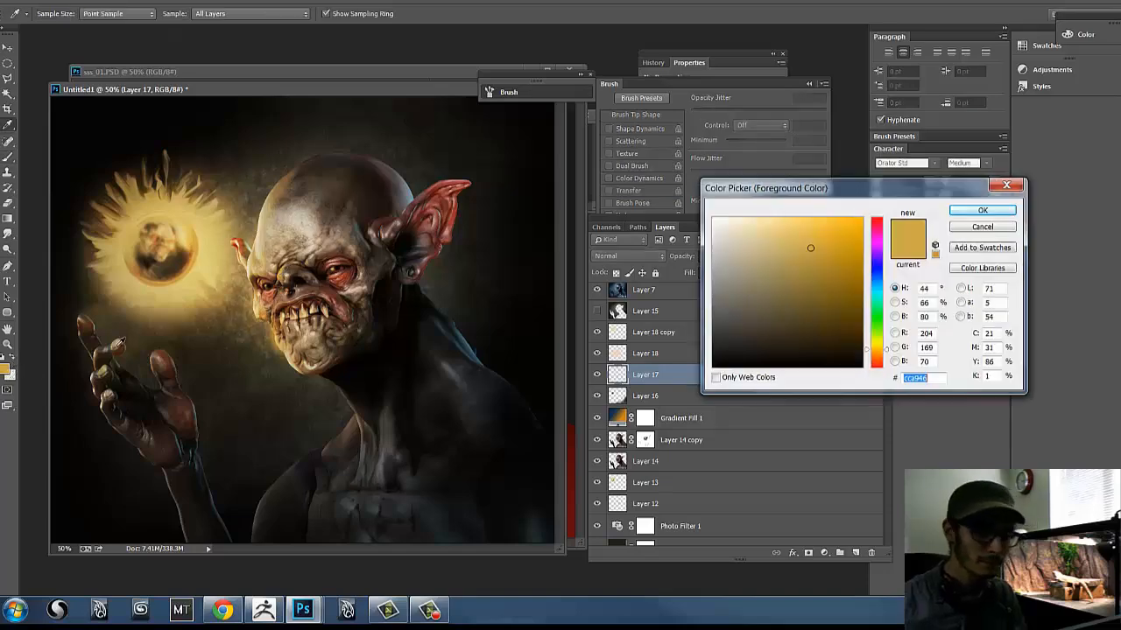
pyautogui.click(846, 240)
pyautogui.click(982, 211)
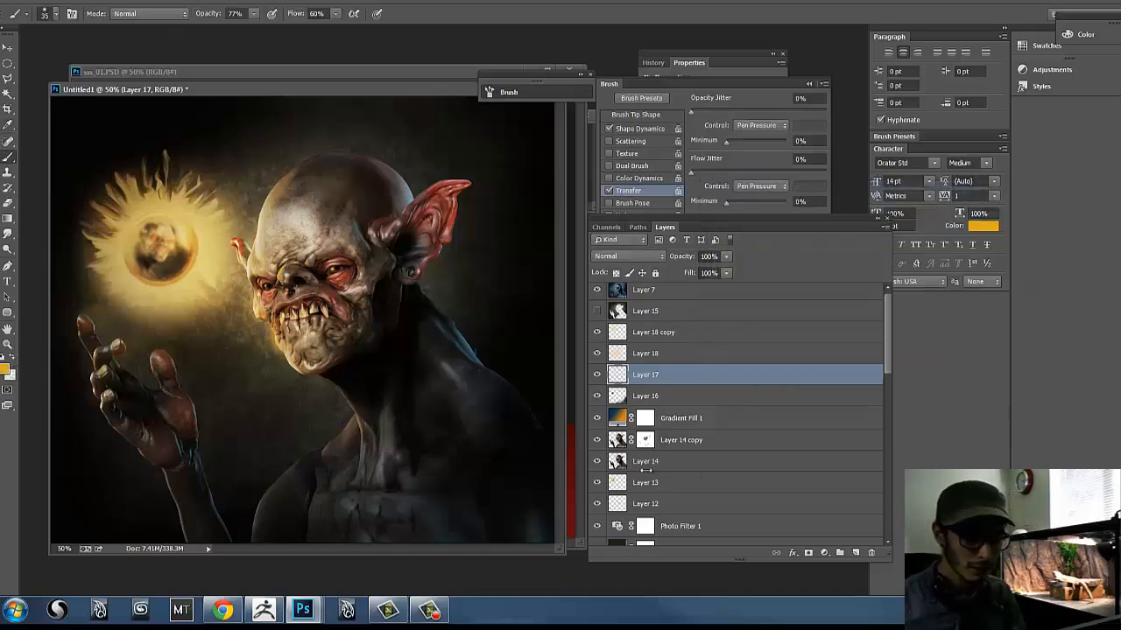
# - Paint an orange-yellow glow on the tip of the raised index finger on Layer 17
pyautogui.press('[')
pyautogui.press('[')
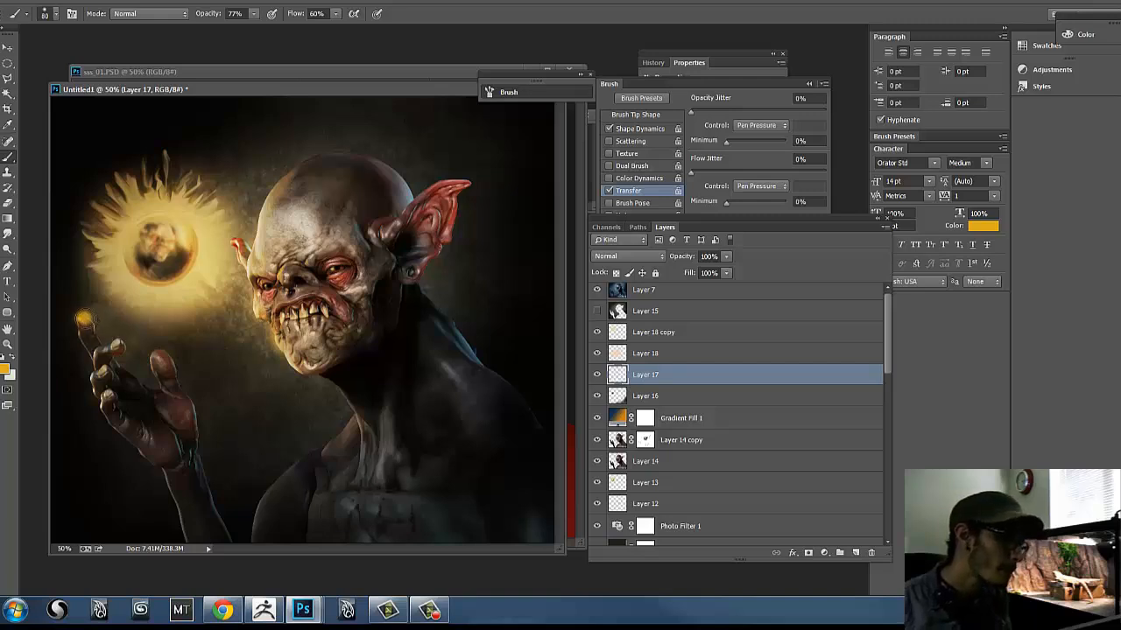
pyautogui.moveTo(85, 319); pyautogui.dragTo(80, 316)
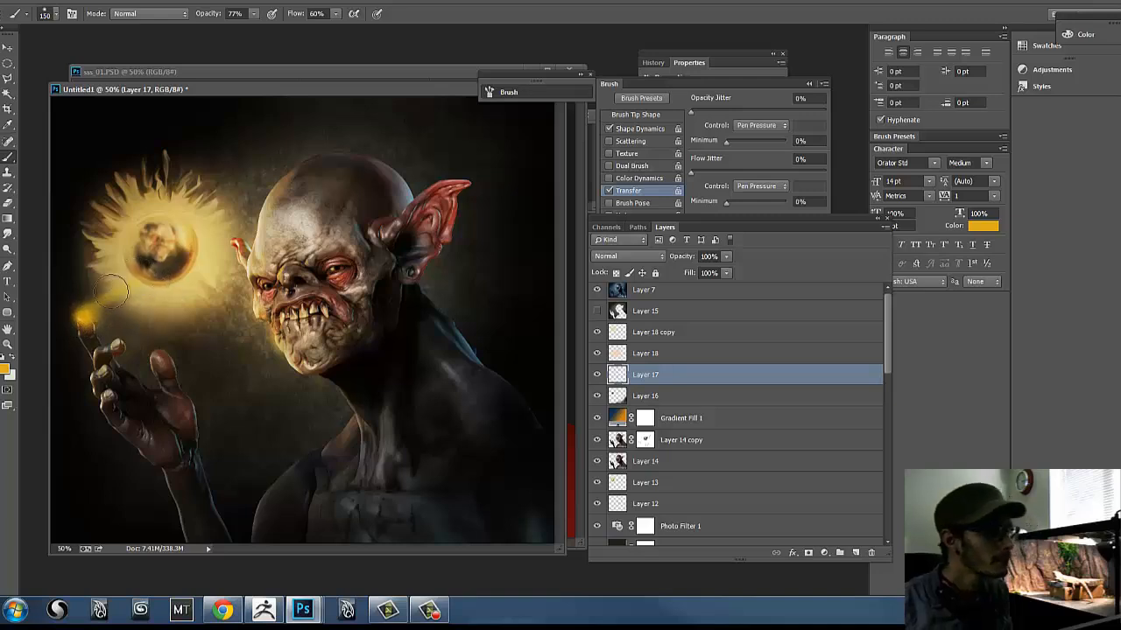
# - Paint golden yellow over the moon on Layer 17 with the brush enlarged to 500, and reduce it to 250
pyautogui.press(']')
pyautogui.press(']')
pyautogui.press(']')
pyautogui.press(']')
pyautogui.press(']')
pyautogui.press(']')
pyautogui.click(157, 253)
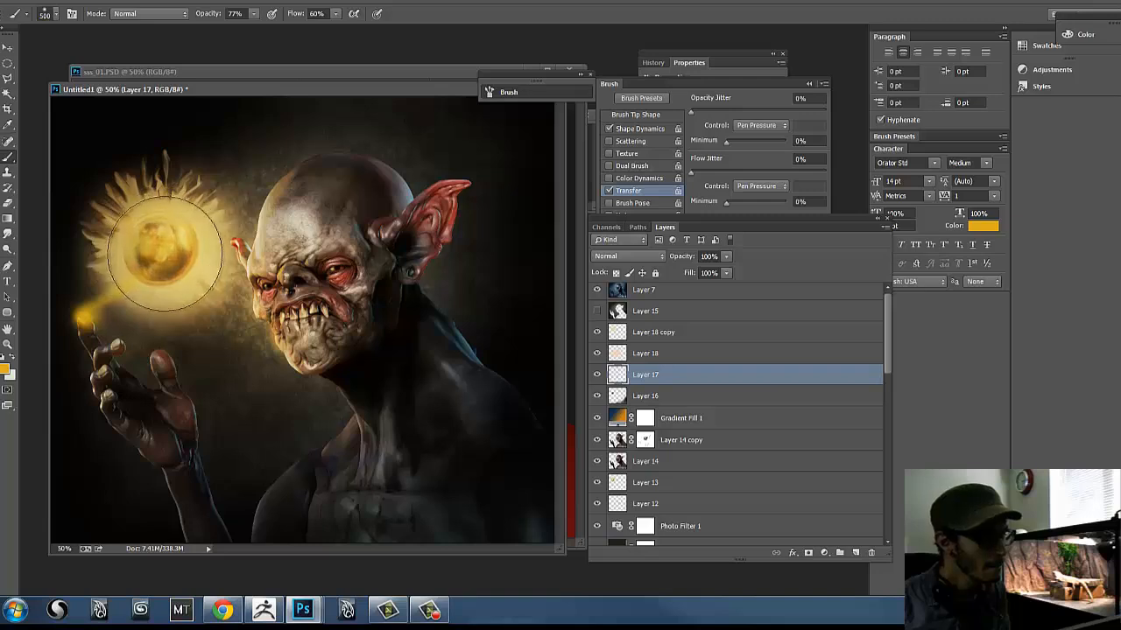
pyautogui.press('[')
pyautogui.press('[')
pyautogui.press('[')
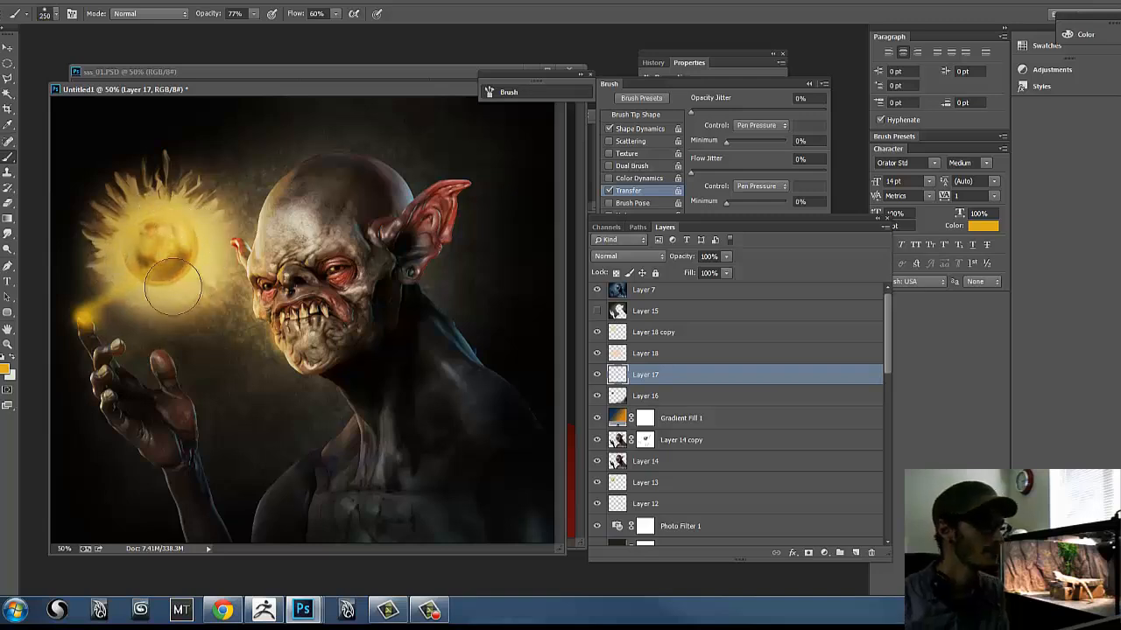
# - Check Layer 16 by toggling its visibility, and move it above Layer 18 in the layer stack
pyautogui.click(596, 397)
pyautogui.click(597, 397)
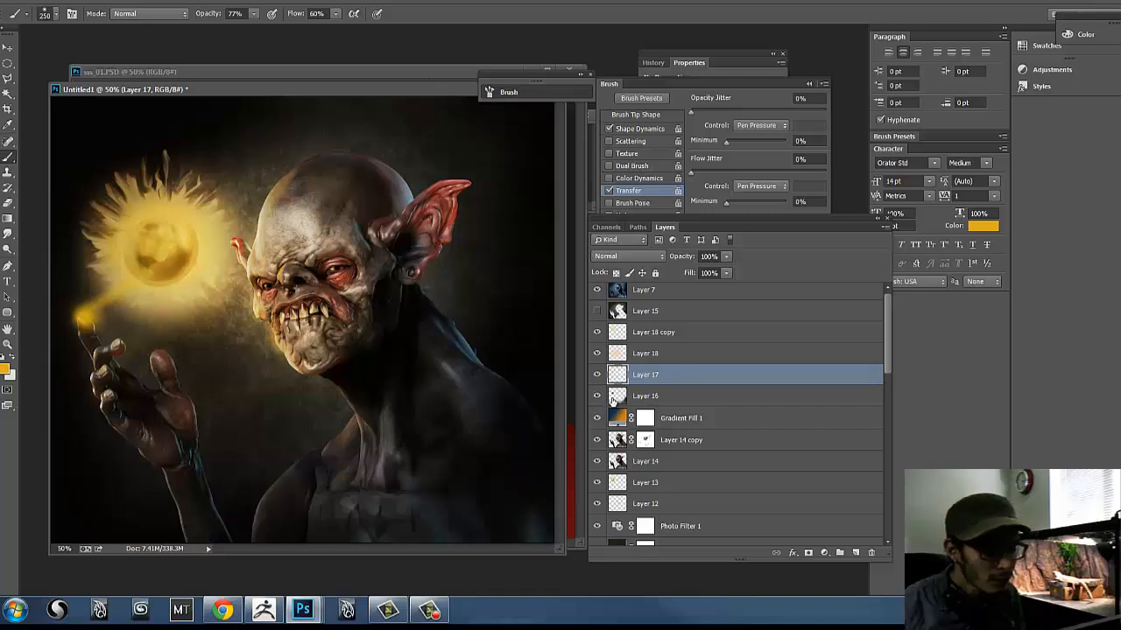
pyautogui.click(618, 399)
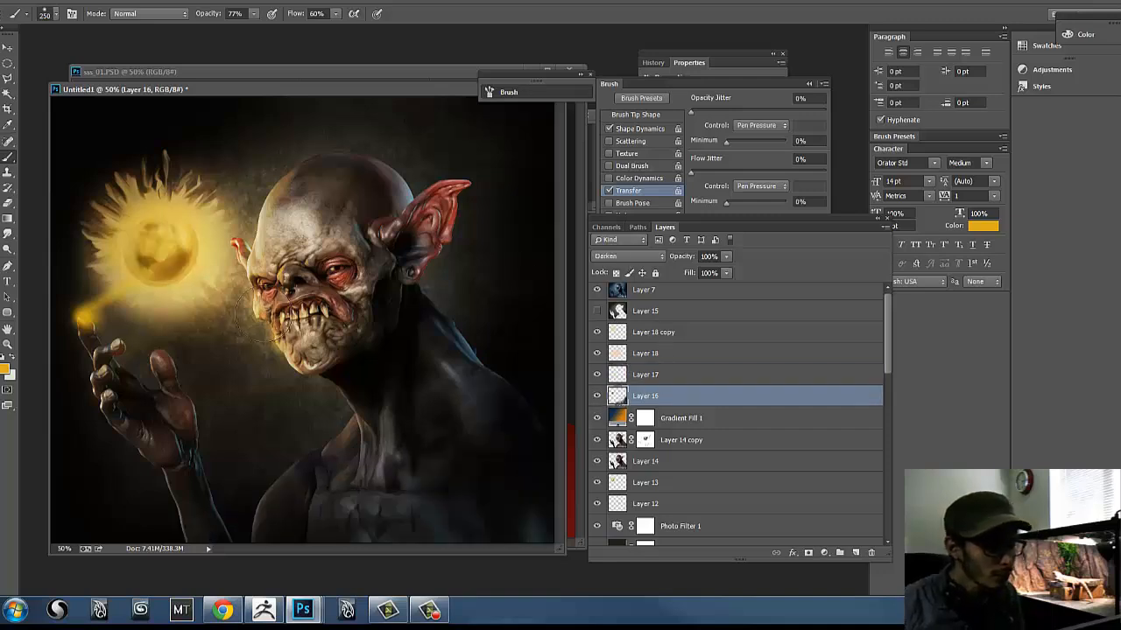
pyautogui.moveTo(645, 398); pyautogui.dragTo(665, 352)
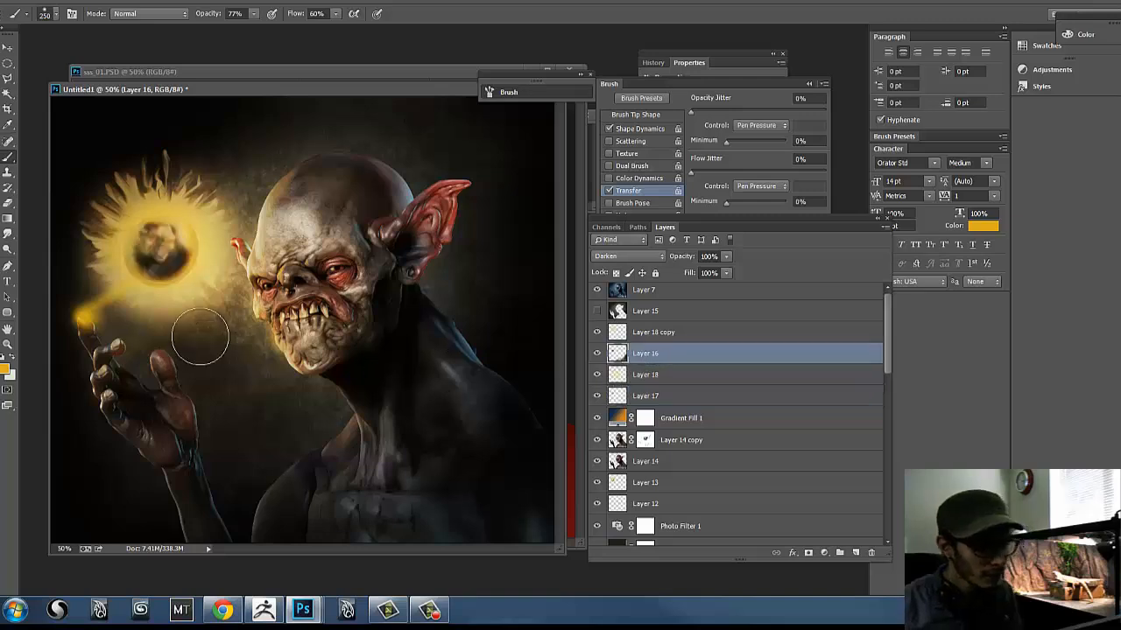
# - Paint soft golden light on the thumb, fingertips and area below the moon on Layer 18, varying the brush size up to 500
pyautogui.click(621, 374)
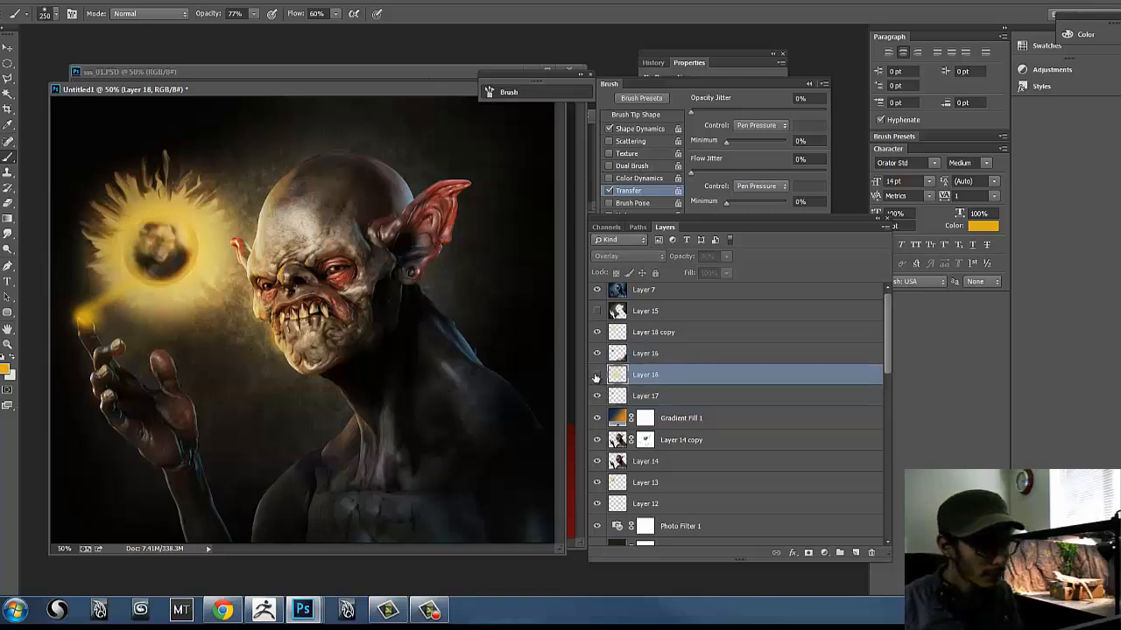
pyautogui.press('[')
pyautogui.press('[')
pyautogui.press('[')
pyautogui.press('[')
pyautogui.press('[')
pyautogui.press('[')
pyautogui.press('[')
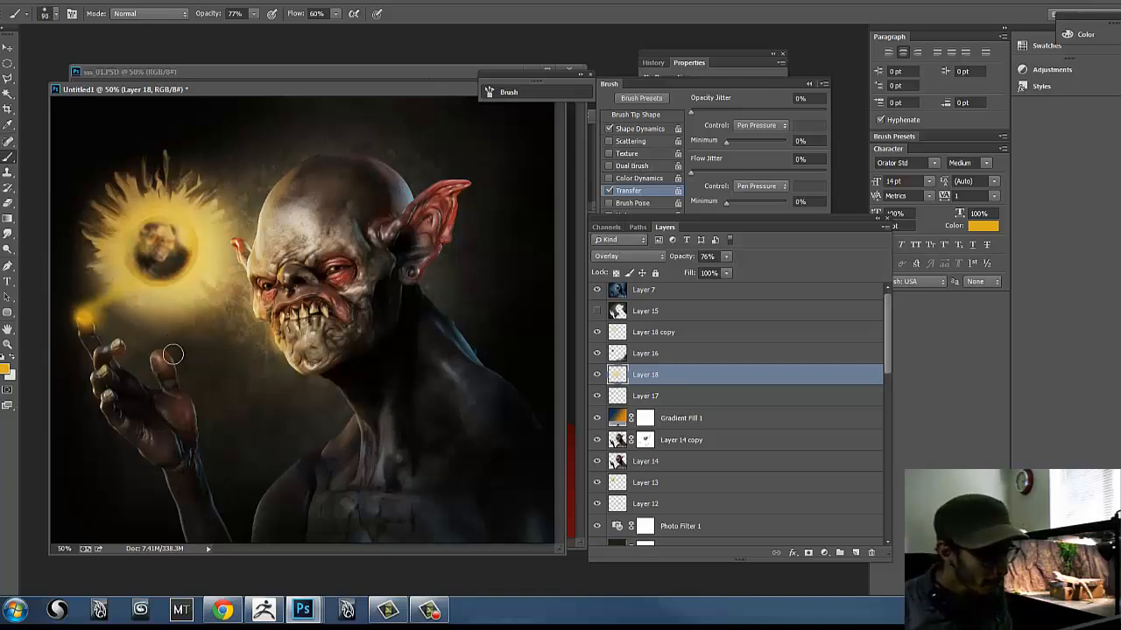
pyautogui.press(']')
pyautogui.press(']')
pyautogui.press(']')
pyautogui.press(']')
pyautogui.press(']')
pyautogui.press(']')
pyautogui.press(']')
pyautogui.press(']')
pyautogui.press(']')
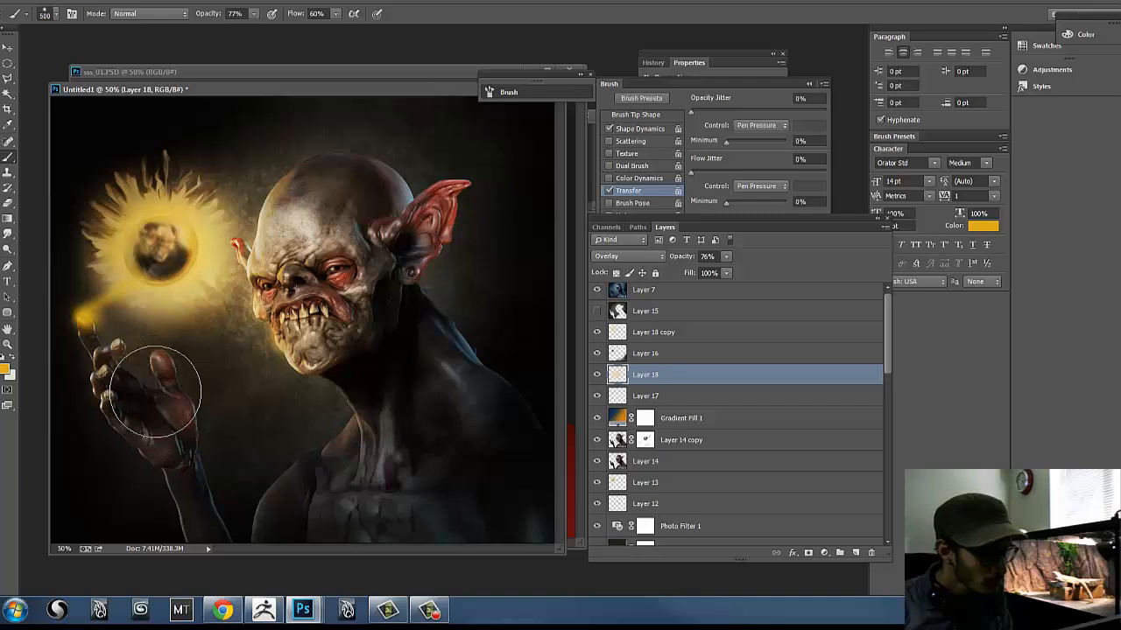
pyautogui.press('[')
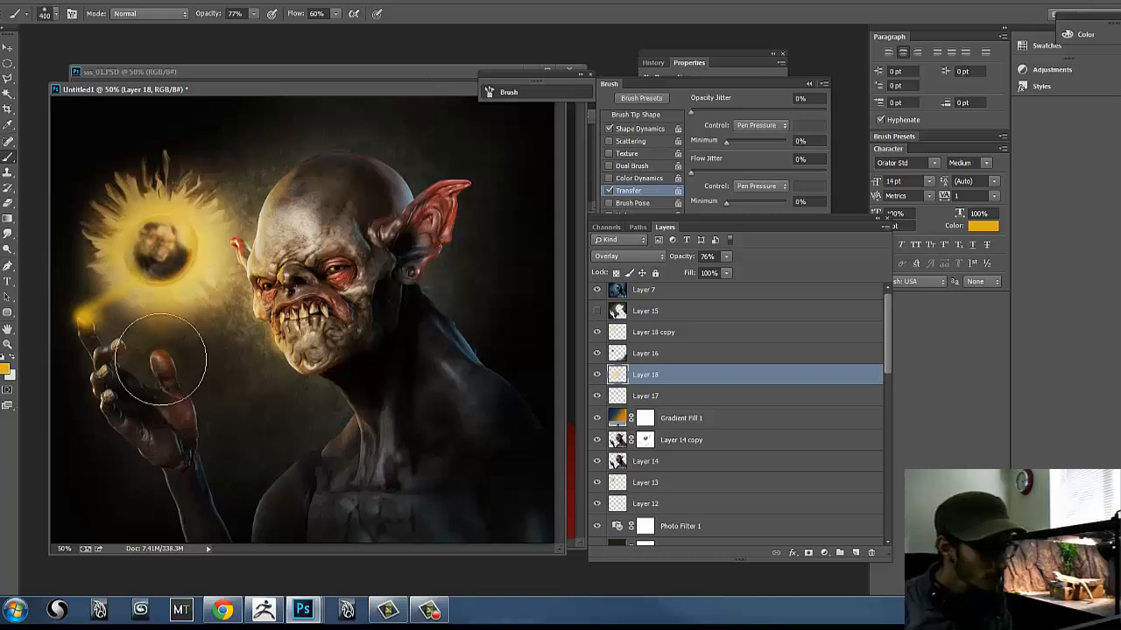
pyautogui.press('[')
pyautogui.press('[')
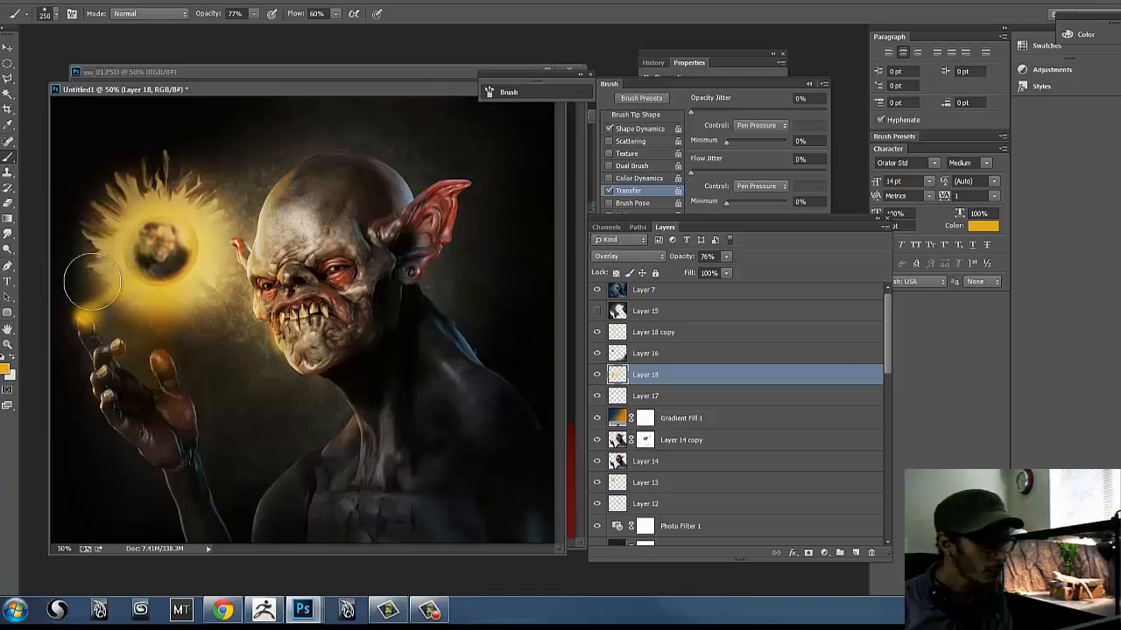
# - Strengthen the golden glow between the moon and the hand on Layer 18, with the brush enlarged to 500
pyautogui.moveTo(92, 282)
pyautogui.mouseDown()
pyautogui.moveTo(134, 256)
pyautogui.moveTo(132, 302)
pyautogui.mouseUp()
pyautogui.press(']')
pyautogui.press(']')
pyautogui.press(']')
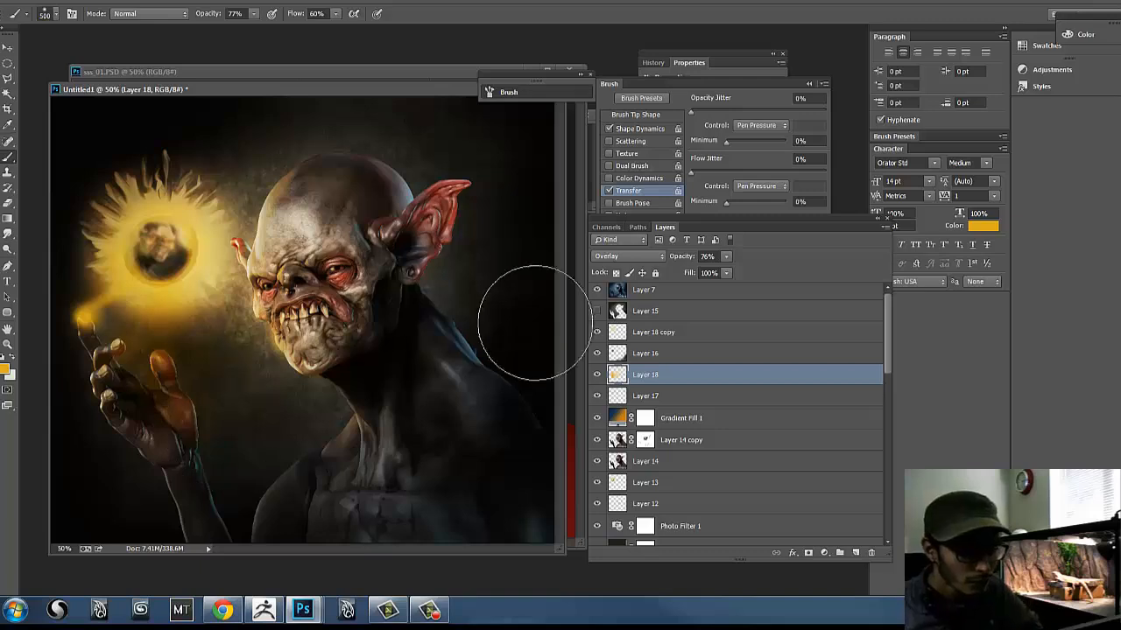
# - Compare the painting with and without Layer 18, and erase its excess golden glow from the thumb and palm
pyautogui.click(598, 376)
pyautogui.click(598, 376)
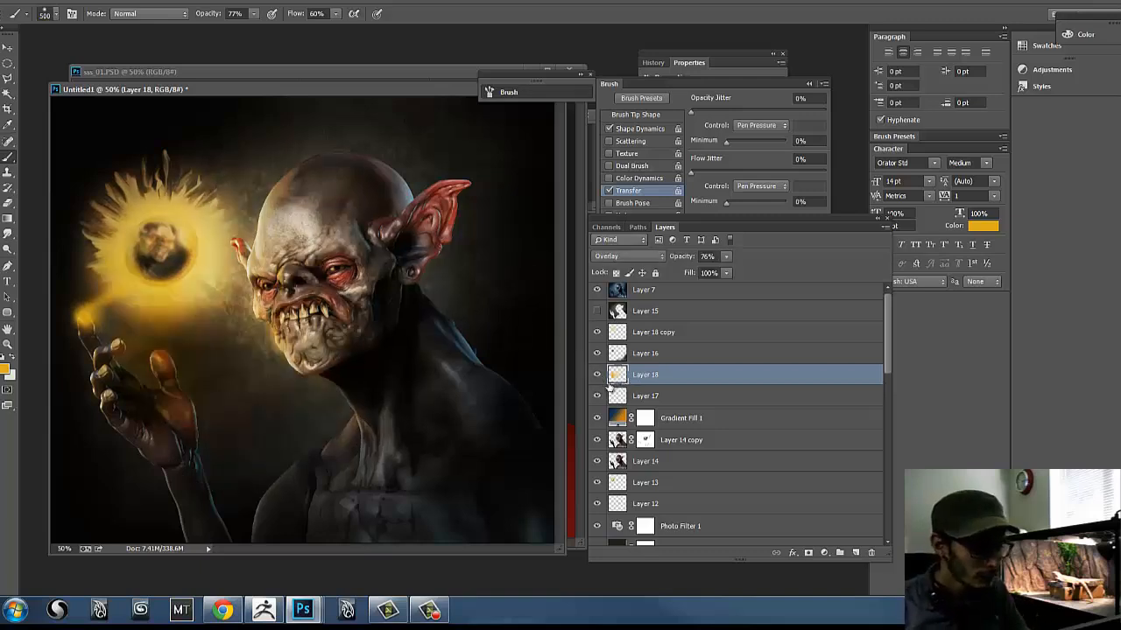
pyautogui.press('e')
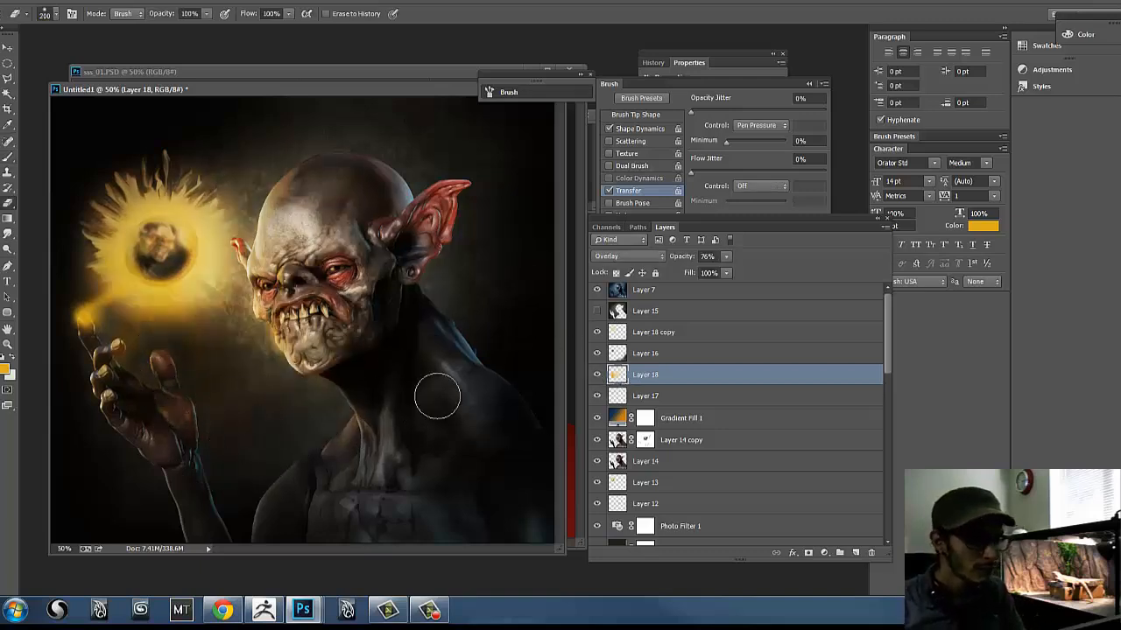
# - Add a new layer above Layer 18 and paint golden light from beneath the moon down to the thumb with the brush enlarged to 125
pyautogui.click(853, 553)
pyautogui.press('b')
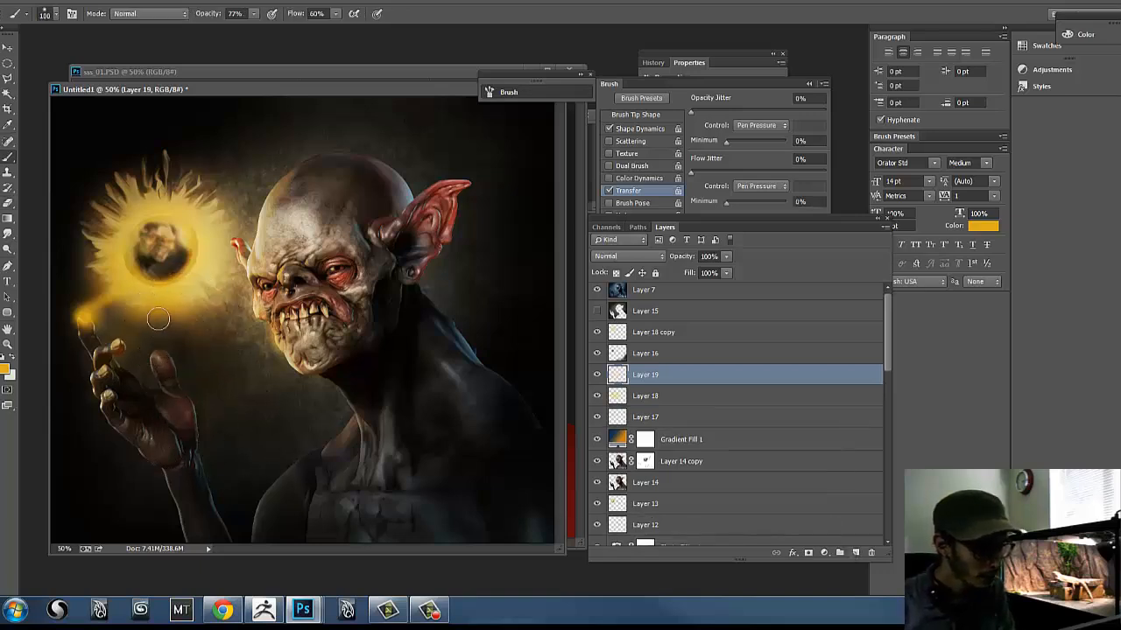
pyautogui.press('[')
pyautogui.press('[')
pyautogui.press('[')
pyautogui.press('[')
pyautogui.press('[')
pyautogui.press('[')
pyautogui.press('[')
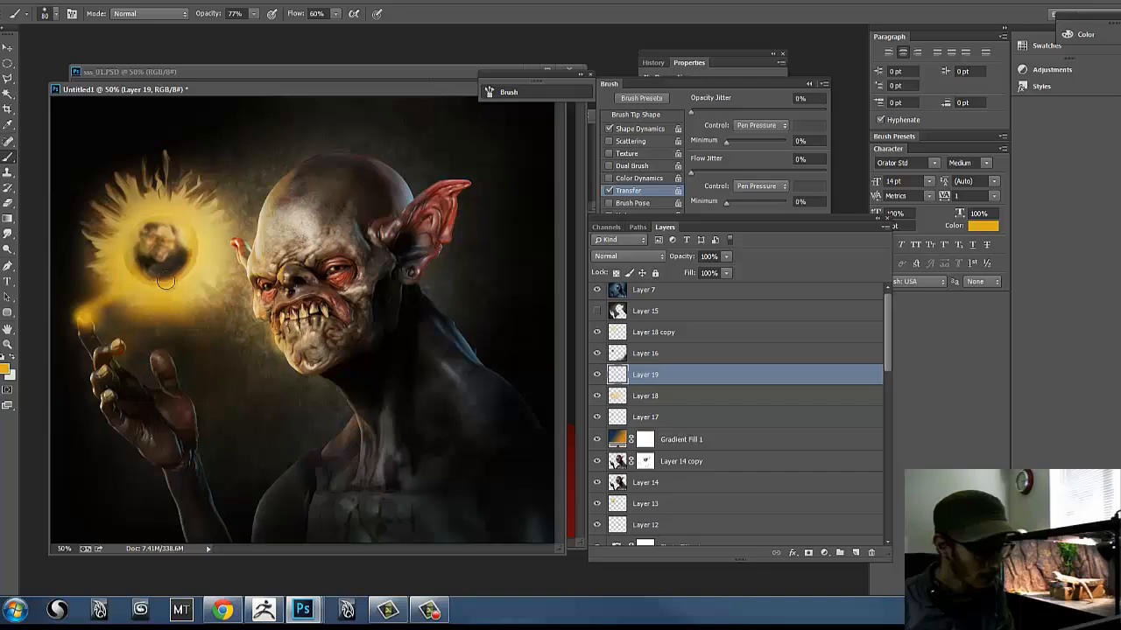
pyautogui.press(']')
pyautogui.press(']')
pyautogui.press(']')
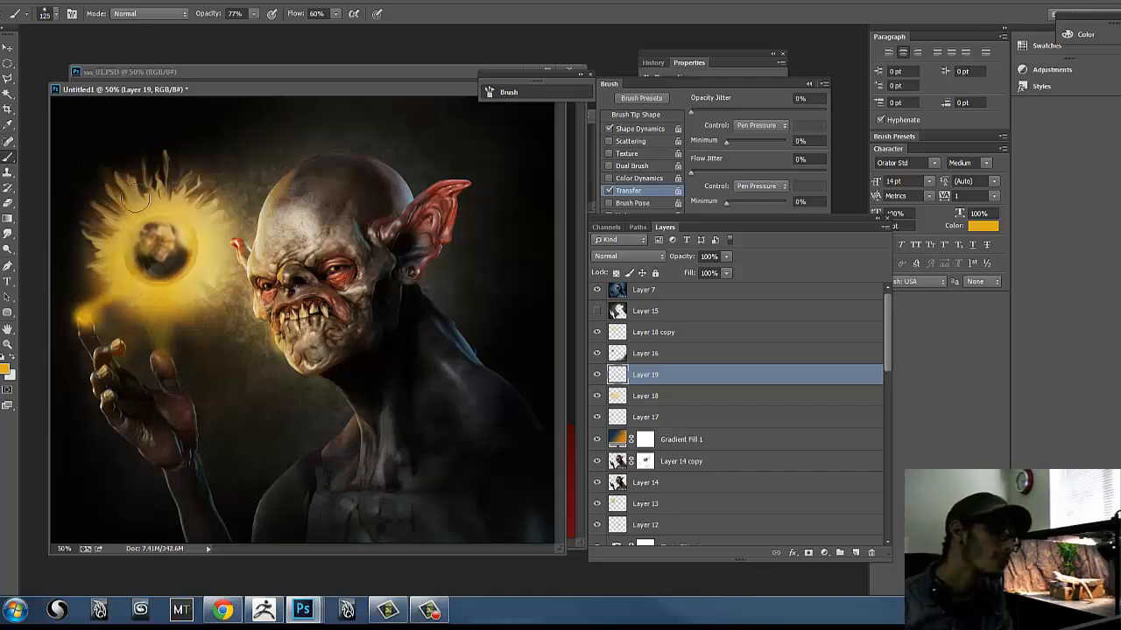
# - Paint golden strokes on the moon's upper flames and light the thumb tip on Layer 19, using brush sizes of 125 and 45
pyautogui.moveTo(152, 189); pyautogui.dragTo(165, 161)
pyautogui.moveTo(176, 213)
pyautogui.mouseDown()
pyautogui.moveTo(214, 174)
pyautogui.moveTo(192, 177)
pyautogui.mouseUp()
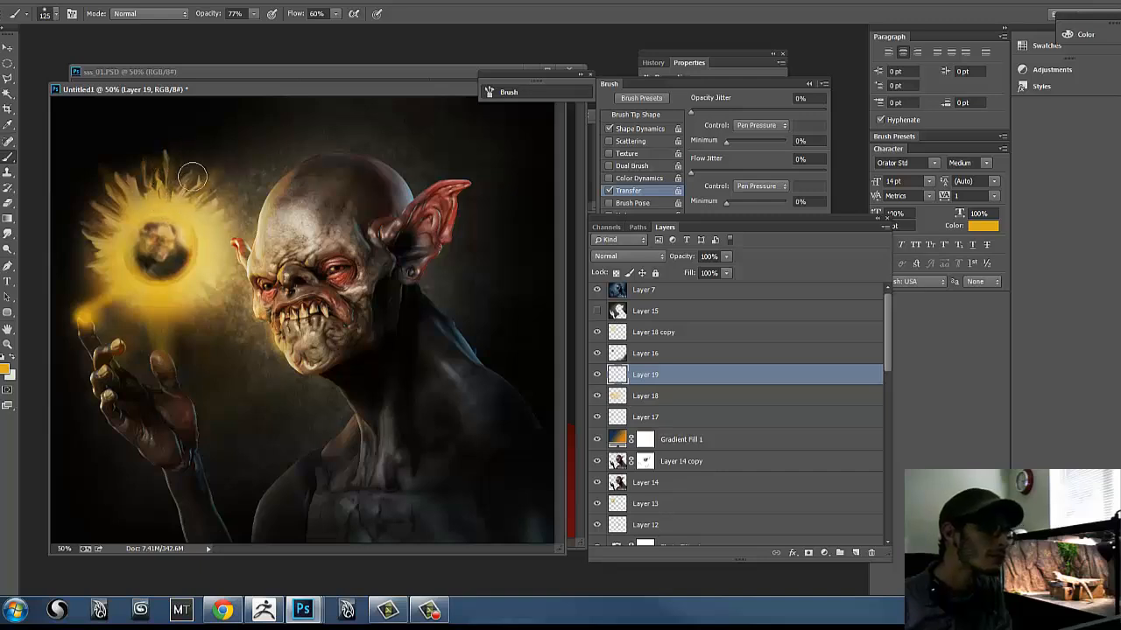
pyautogui.press('[')
pyautogui.press('[')
pyautogui.press('[')
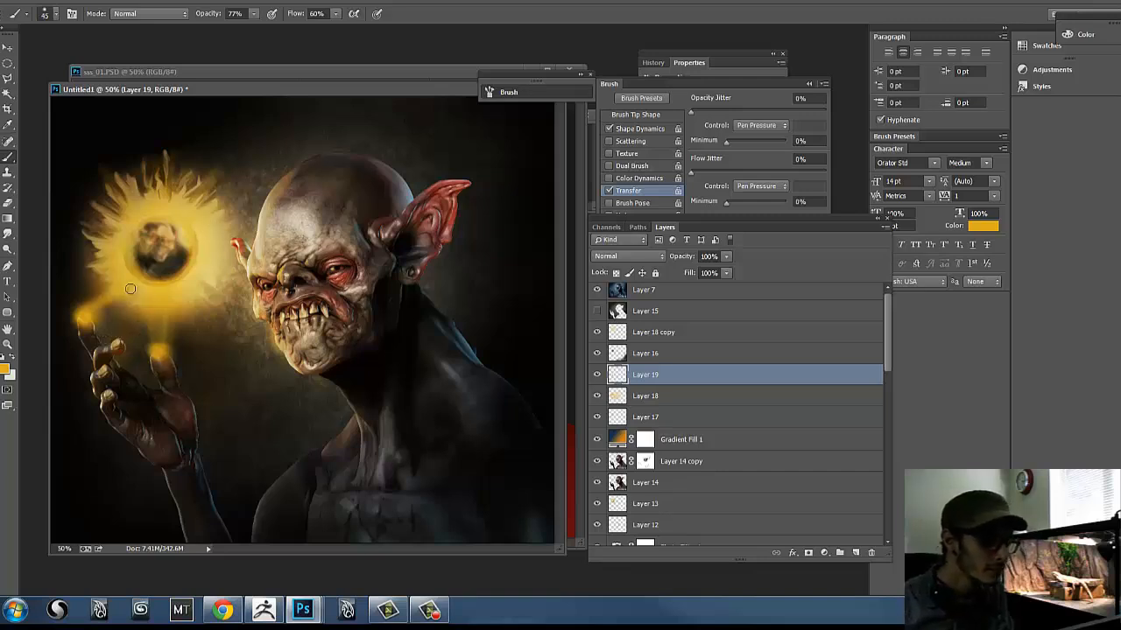
pyautogui.press(']')
pyautogui.press(']')
pyautogui.press(']')
pyautogui.press(']')
pyautogui.press(']')
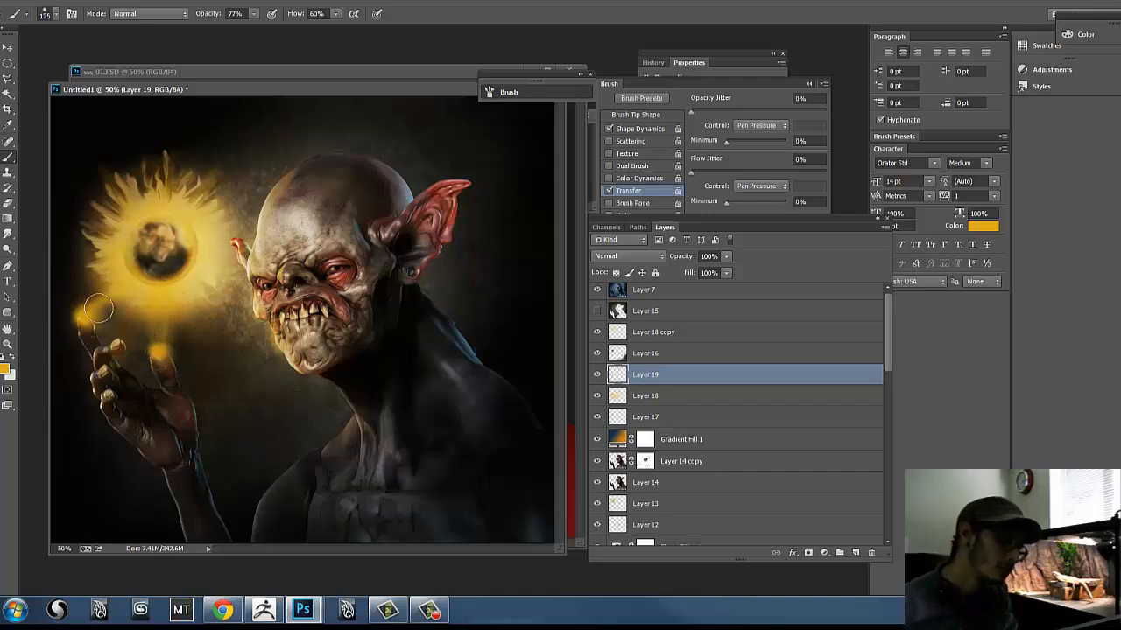
# - Compare the painting with and without Layer 19, Layer 16, Layer 18 copy and Layer 15
pyautogui.click(597, 375)
pyautogui.click(597, 375)
pyautogui.click(597, 353)
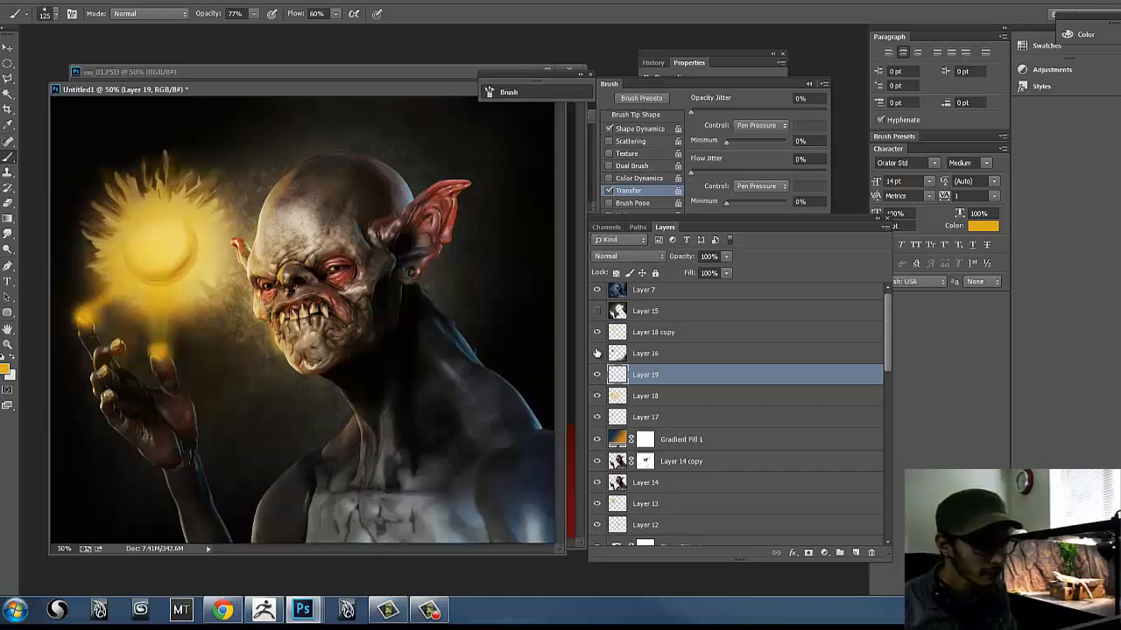
pyautogui.click(598, 352)
pyautogui.click(597, 332)
pyautogui.click(598, 332)
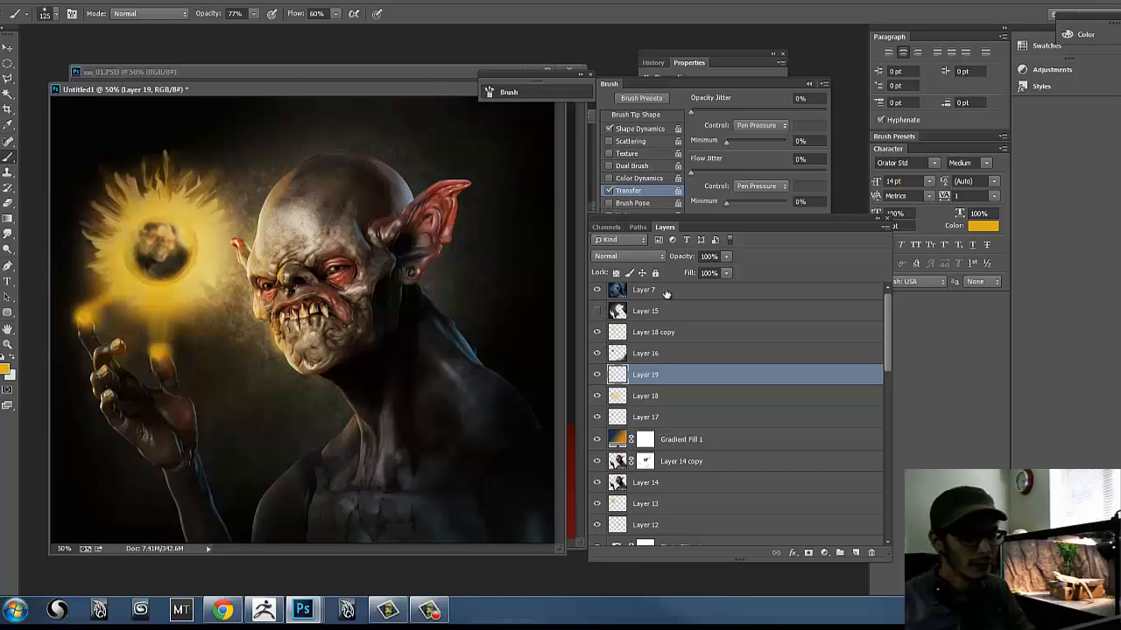
pyautogui.click(601, 332)
pyautogui.click(601, 332)
pyautogui.click(597, 312)
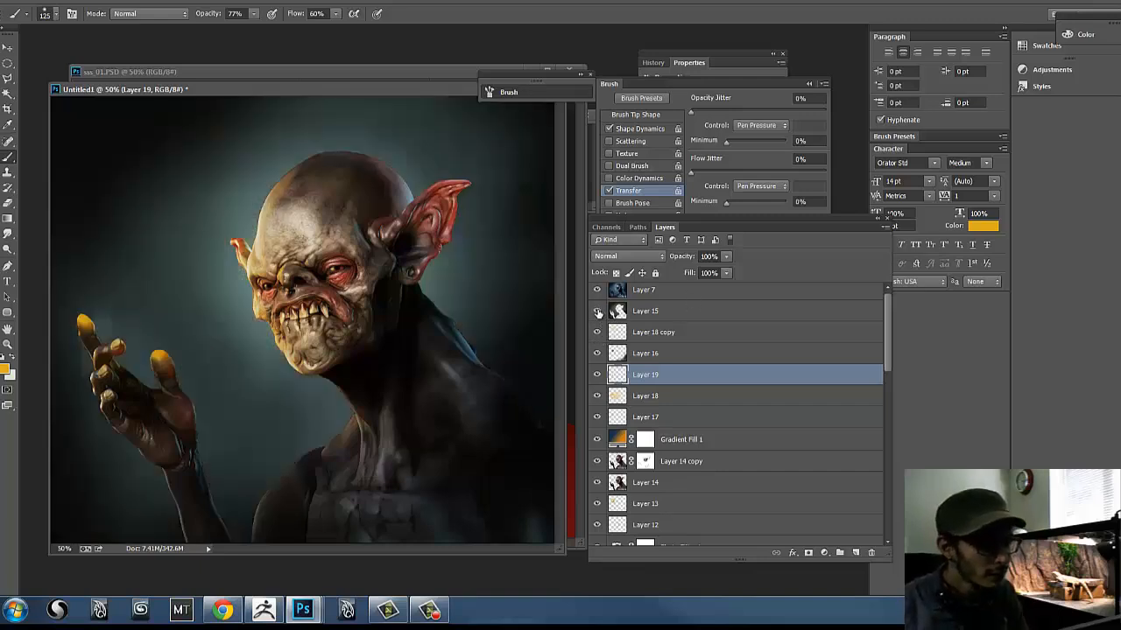
pyautogui.click(596, 313)
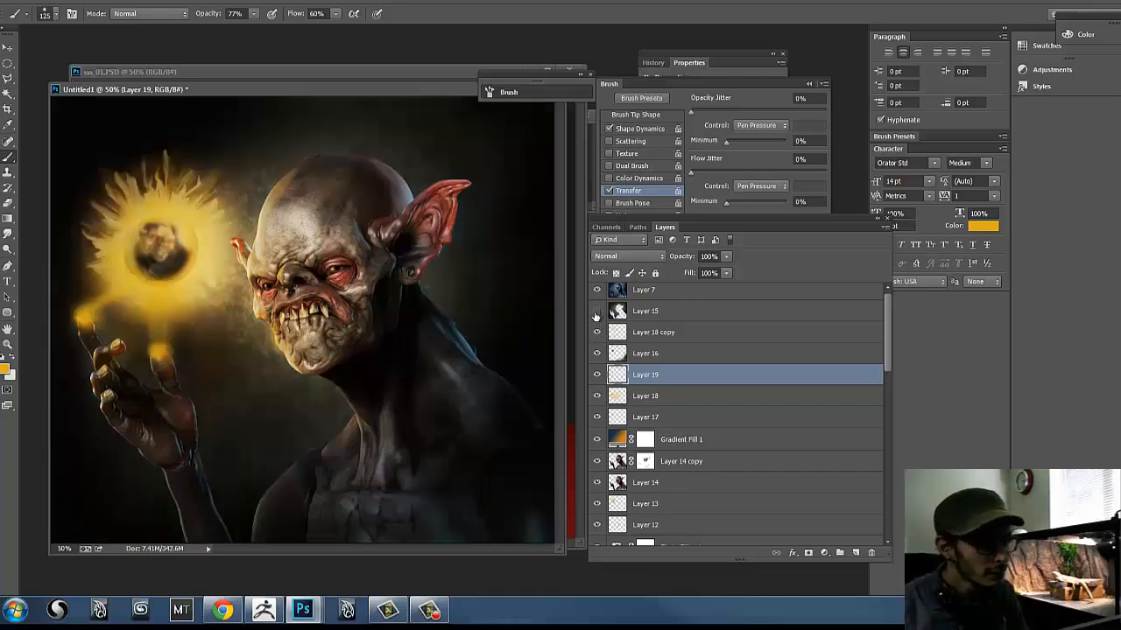
# - Check what Layer 19, Layer 18, Layer 16 and Layer 18 copy each contribute by toggling their visibility
pyautogui.click(597, 375)
pyautogui.click(597, 376)
pyautogui.click(597, 396)
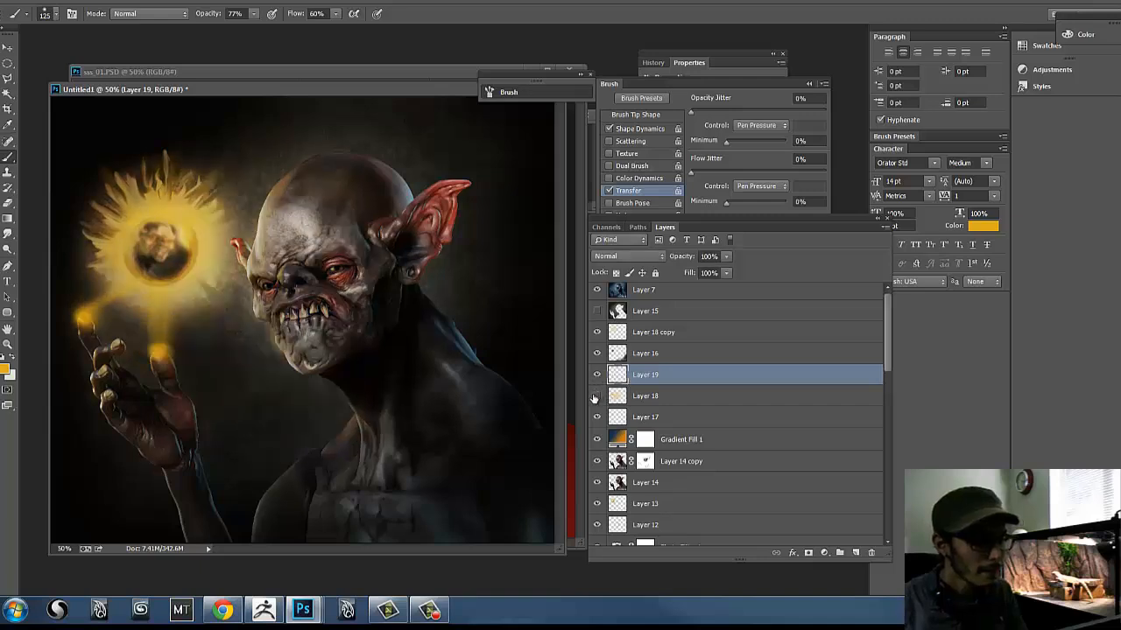
pyautogui.click(597, 396)
pyautogui.click(597, 374)
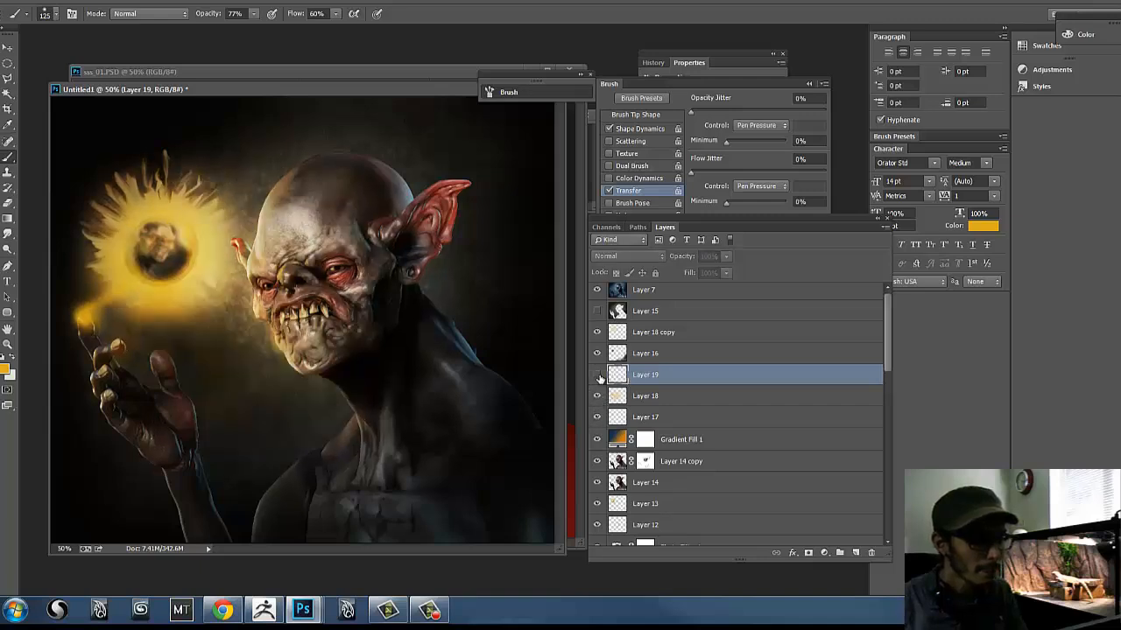
pyautogui.click(597, 375)
pyautogui.click(595, 353)
pyautogui.click(596, 354)
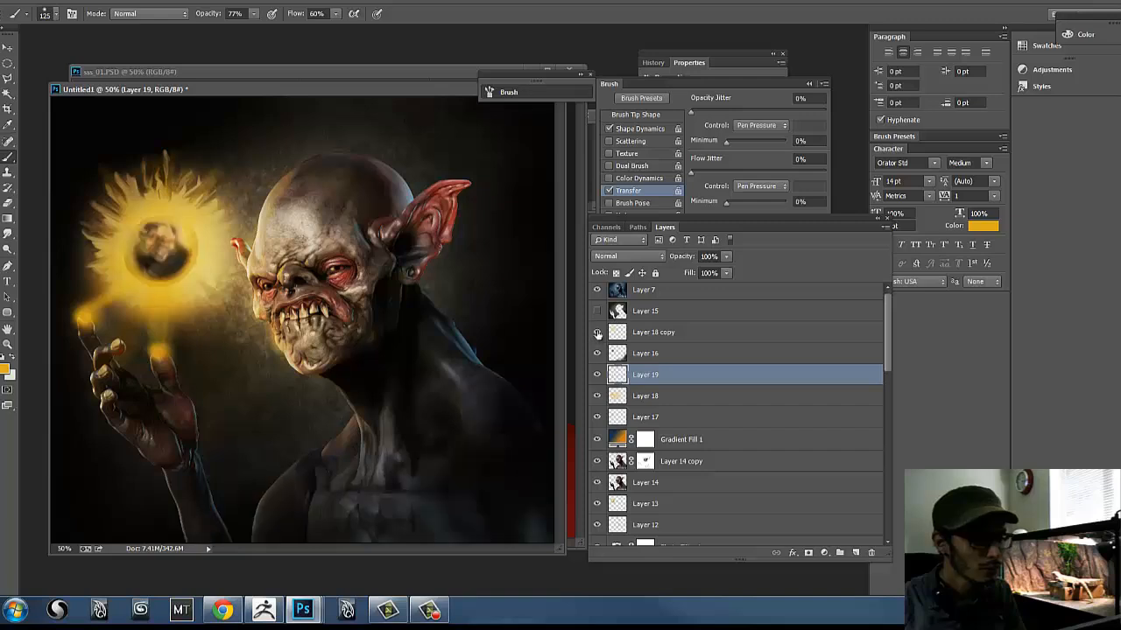
pyautogui.click(599, 333)
pyautogui.click(597, 332)
pyautogui.click(635, 332)
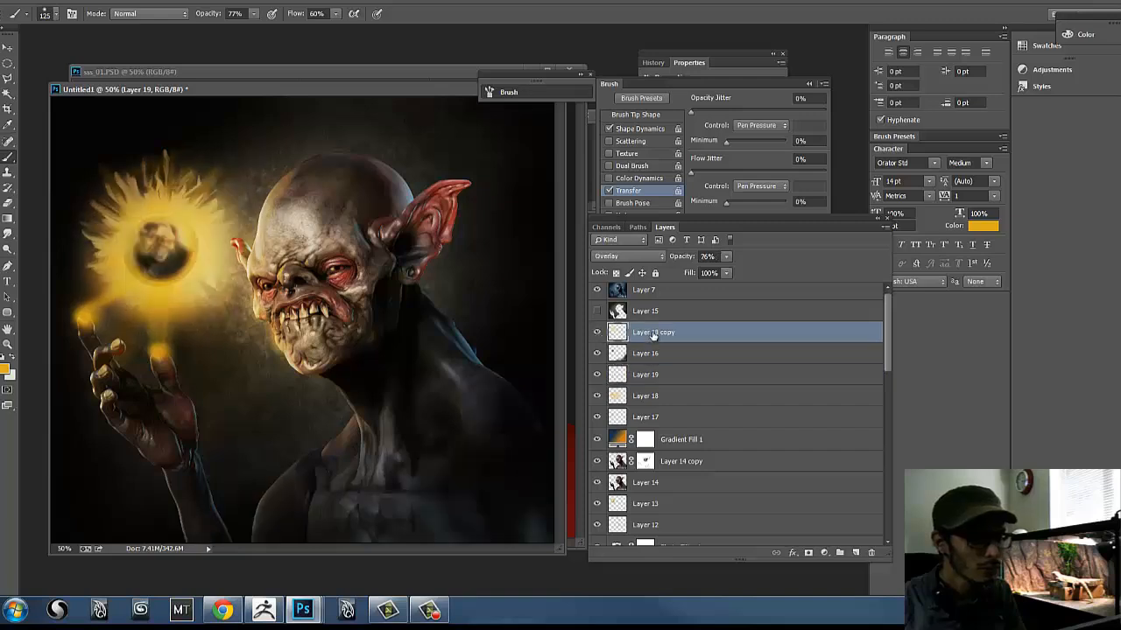
pyautogui.click(596, 333)
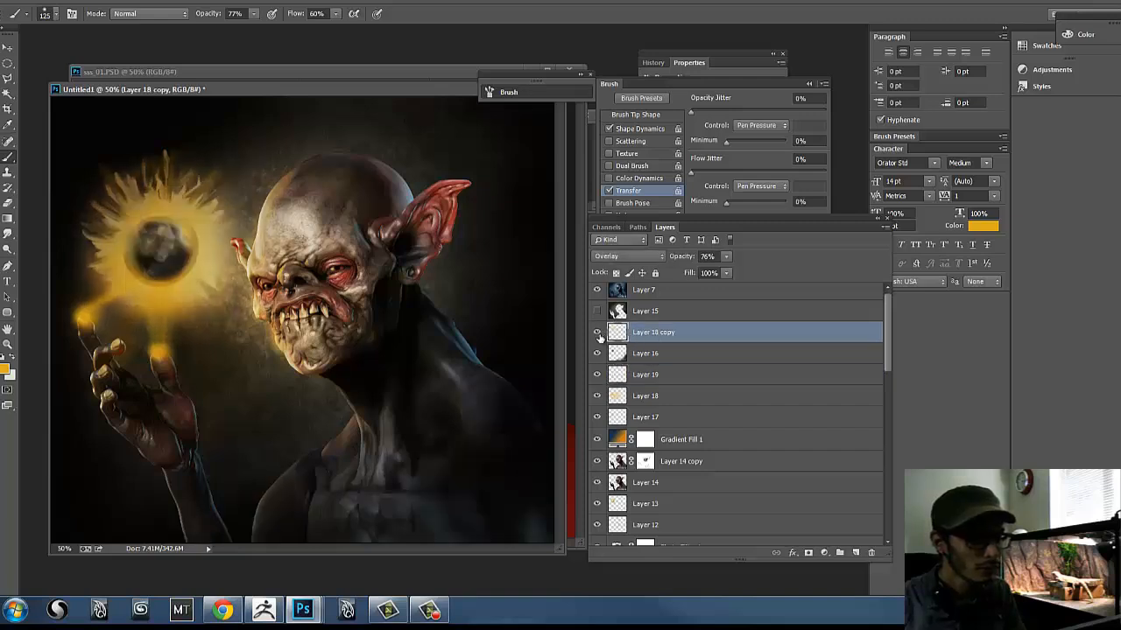
pyautogui.click(596, 333)
# - Check Layers 17, 18 and 19 by toggling them, and merge Layer 19 into Layer 17 beneath Layer 18
pyautogui.click(597, 419)
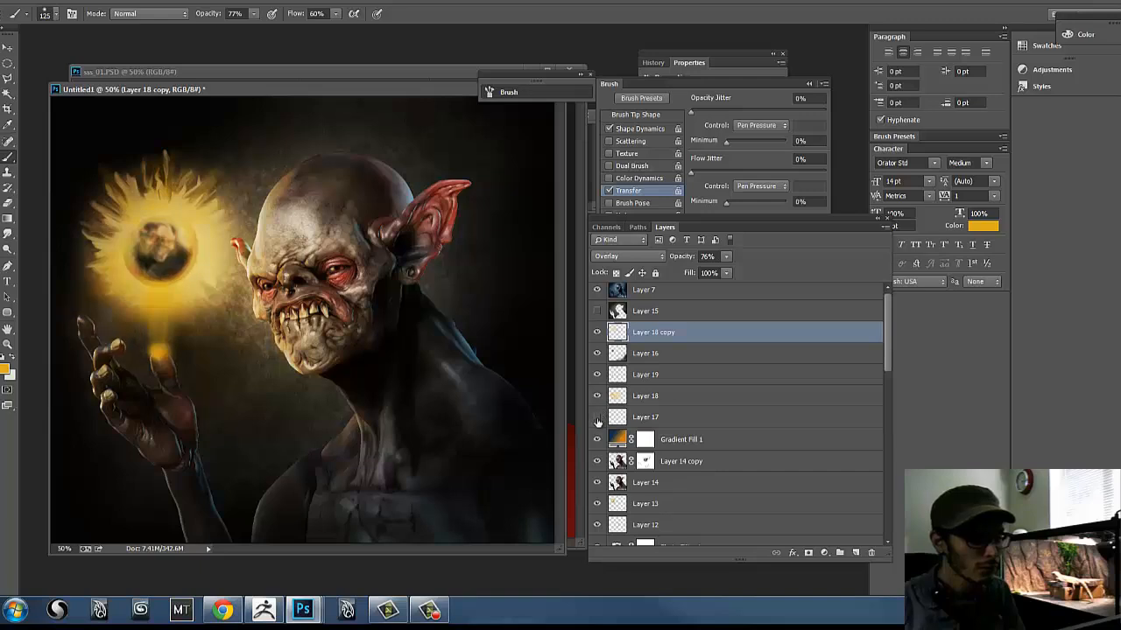
pyautogui.click(632, 419)
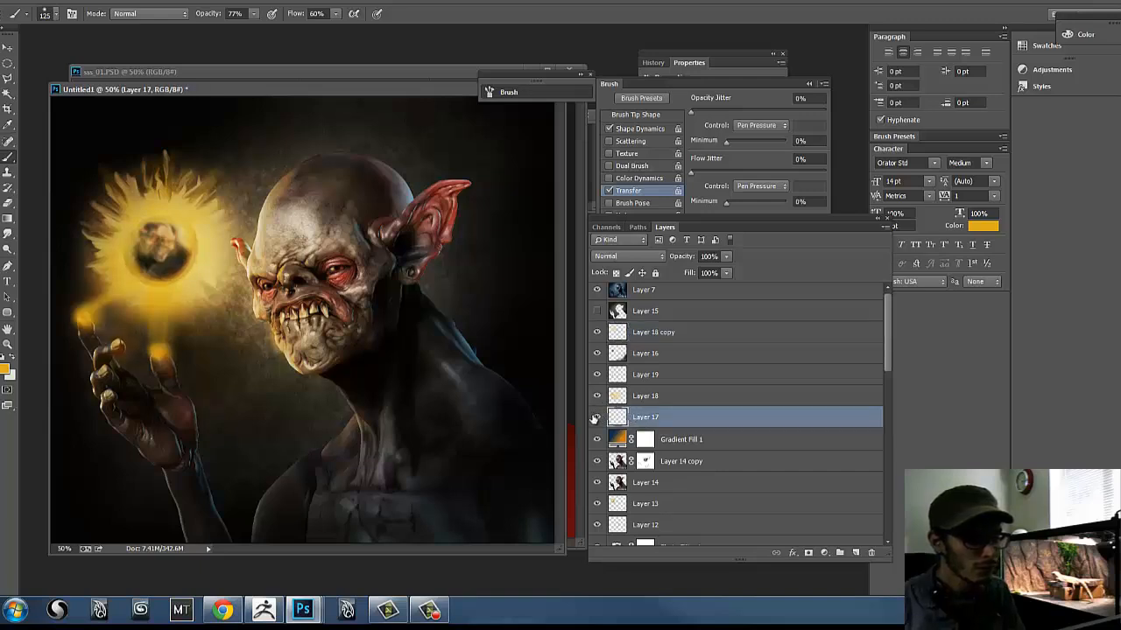
pyautogui.click(597, 396)
pyautogui.click(597, 396)
pyautogui.click(597, 375)
pyautogui.click(597, 375)
pyautogui.moveTo(643, 376); pyautogui.dragTo(686, 412)
pyautogui.hotkey('ctrl', 'e')
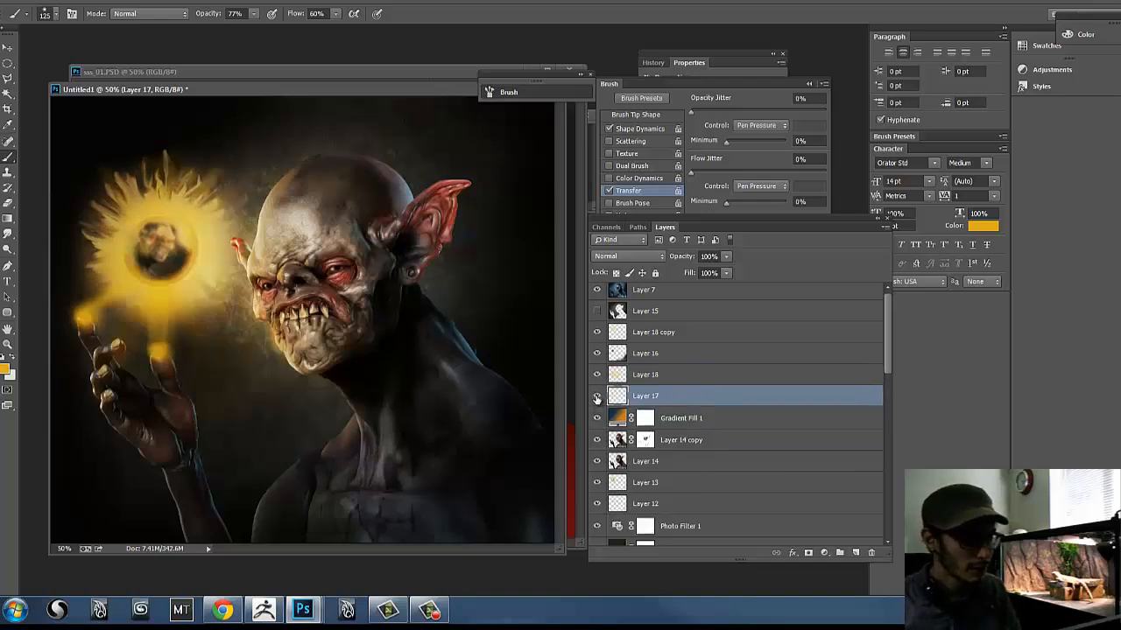
# - Examine the effect of Layer 17, Layer 18 copy, Layer 15 and Layer 7 by toggling their visibility
pyautogui.click(597, 397)
pyautogui.click(596, 396)
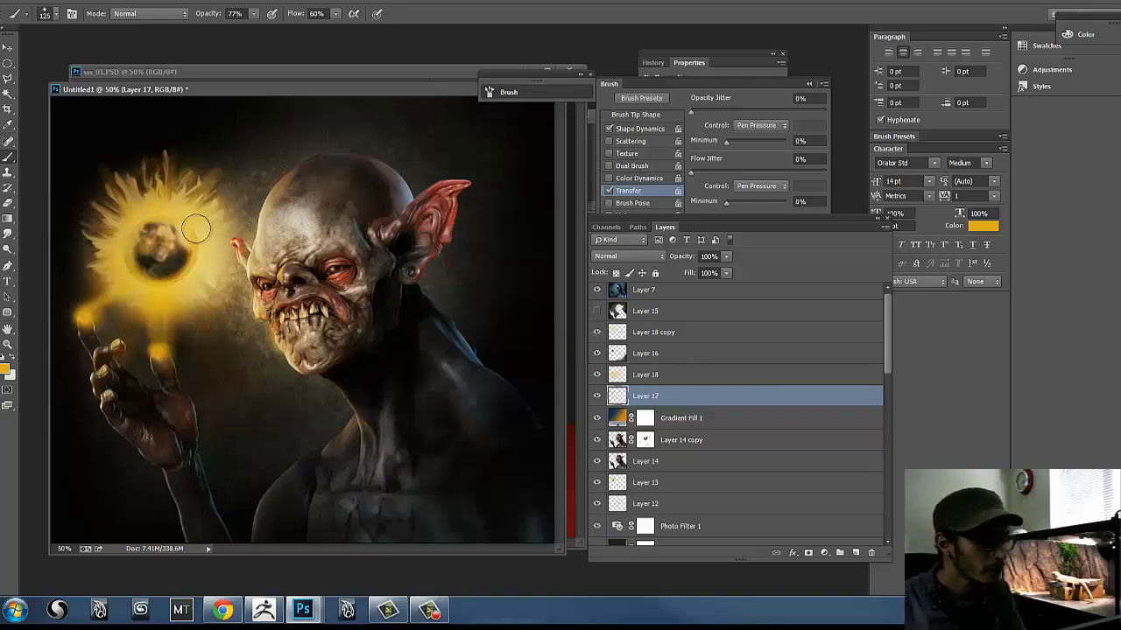
pyautogui.click(597, 332)
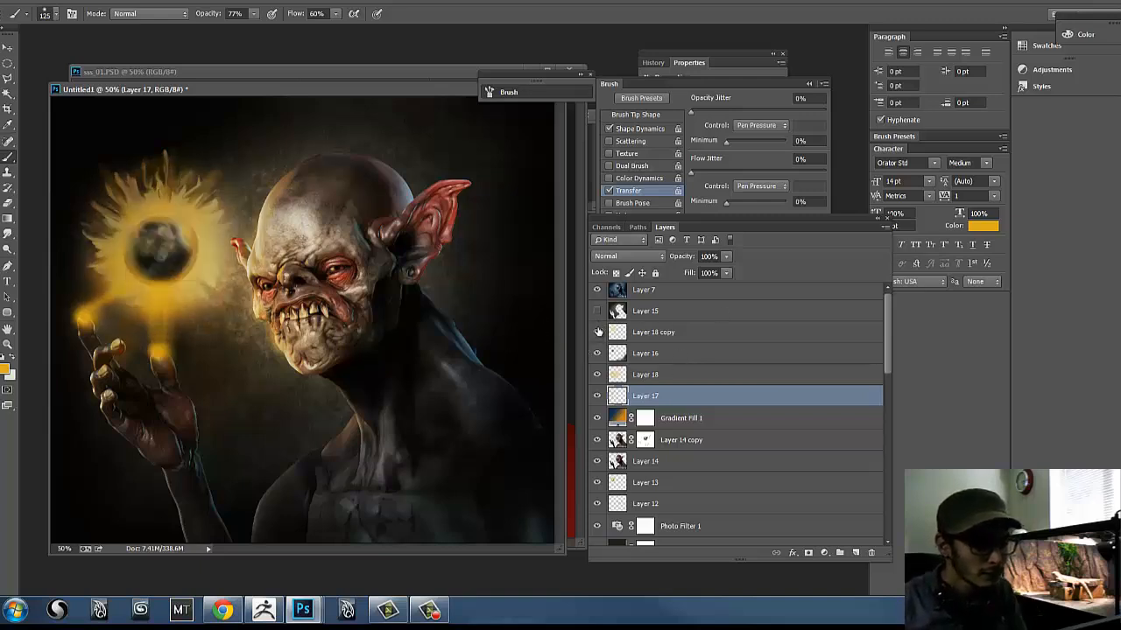
pyautogui.click(597, 332)
pyautogui.click(597, 332)
pyautogui.click(597, 332)
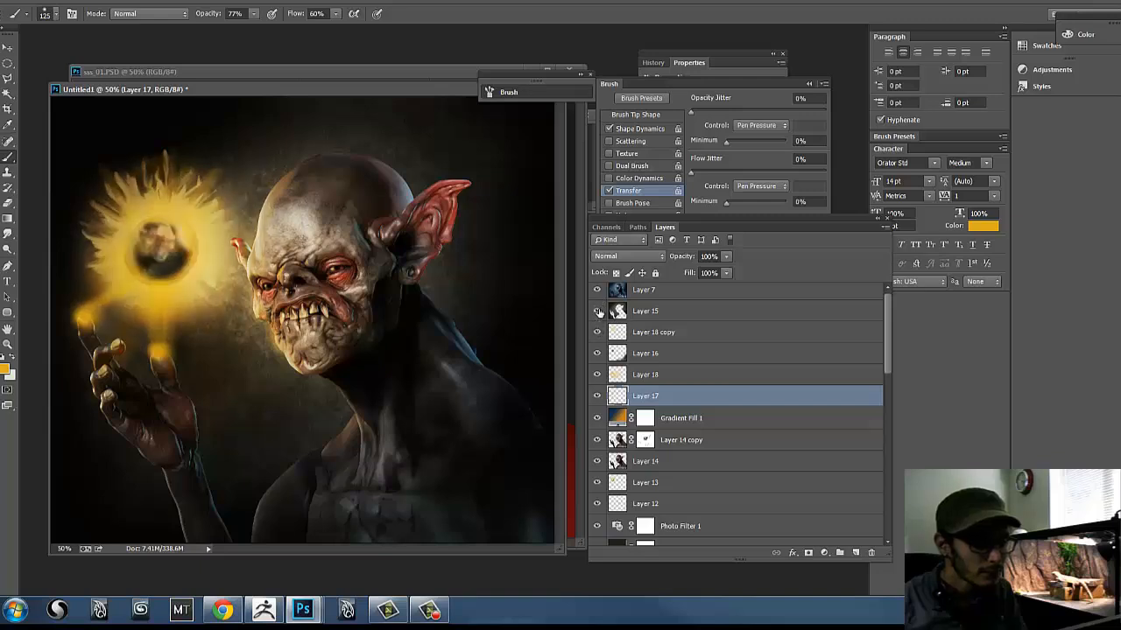
pyautogui.click(597, 311)
pyautogui.click(597, 311)
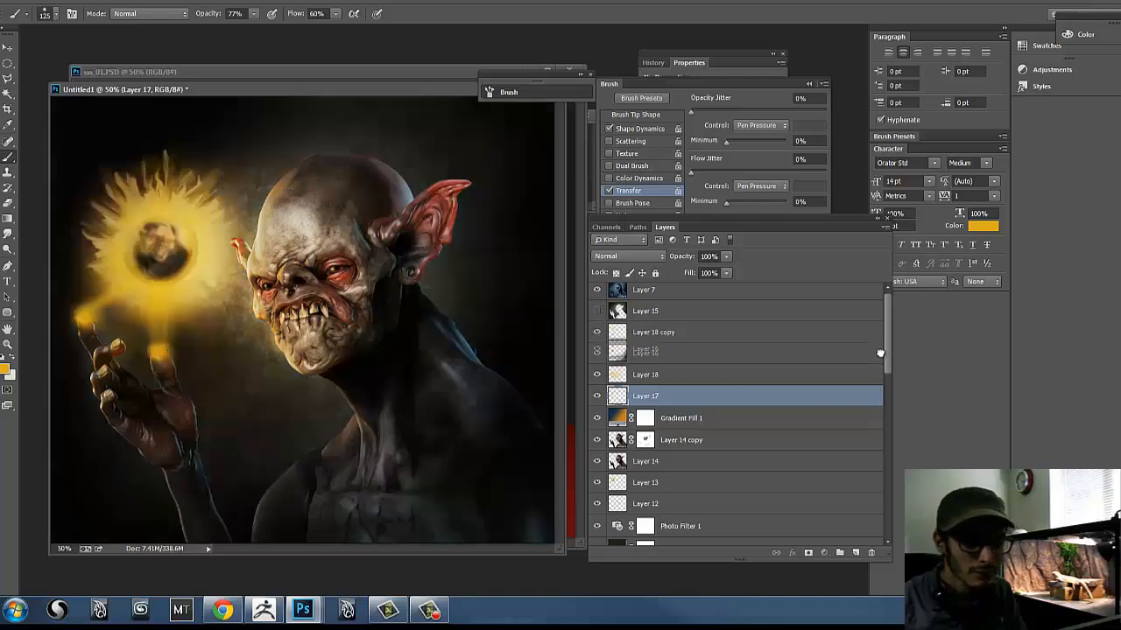
pyautogui.click(623, 353)
pyautogui.moveTo(896, 342); pyautogui.dragTo(896, 339)
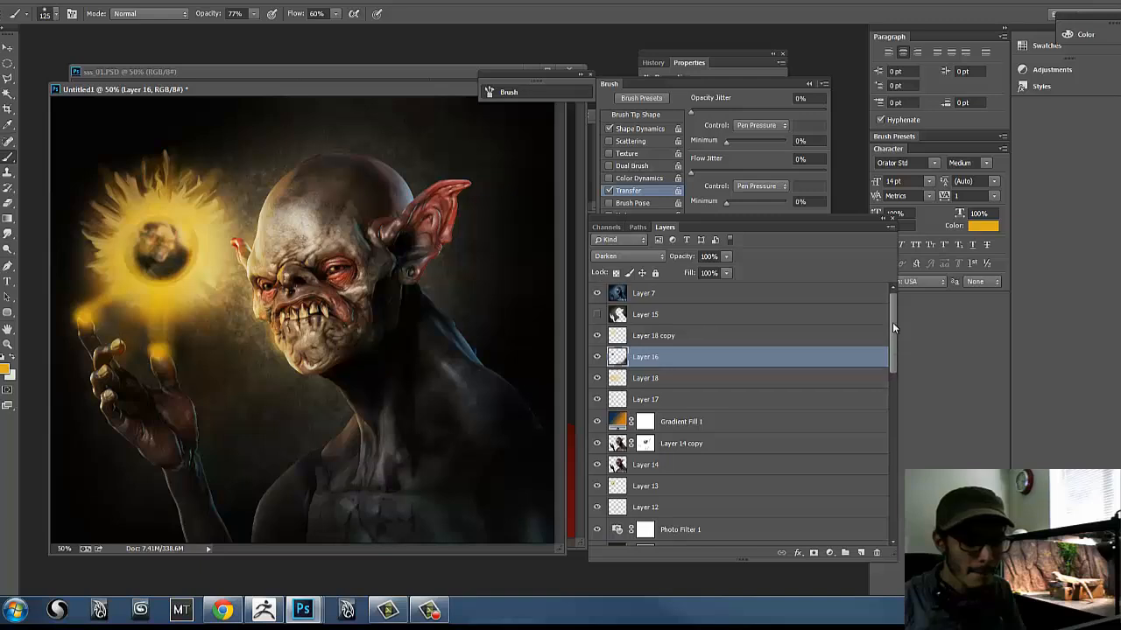
pyautogui.click(597, 293)
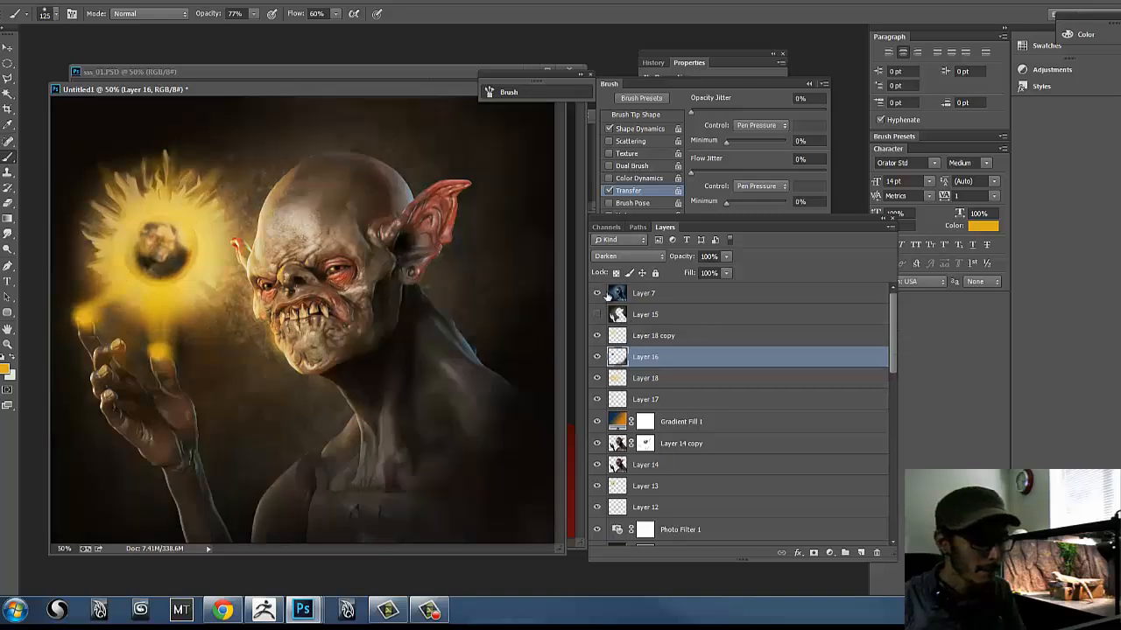
# - Try a stamped copy of all visible layers directly above Layer 18 copy, compare it with the painting, and delete it
pyautogui.click(694, 315)
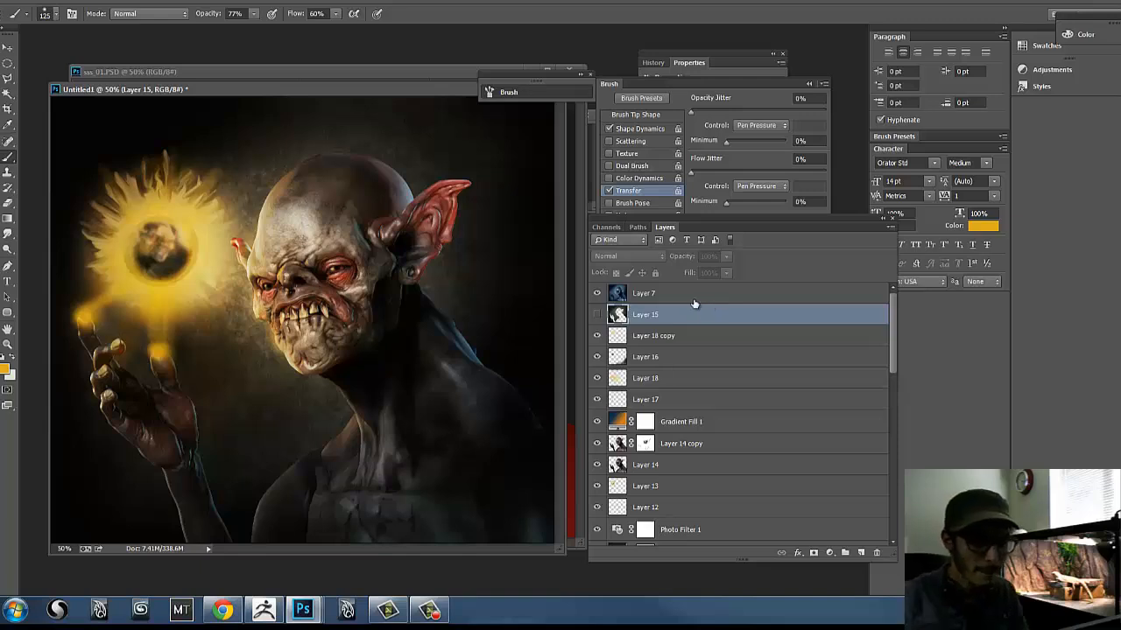
pyautogui.click(660, 336)
pyautogui.hotkey('ctrl', 'shift', 'alt', 'e')
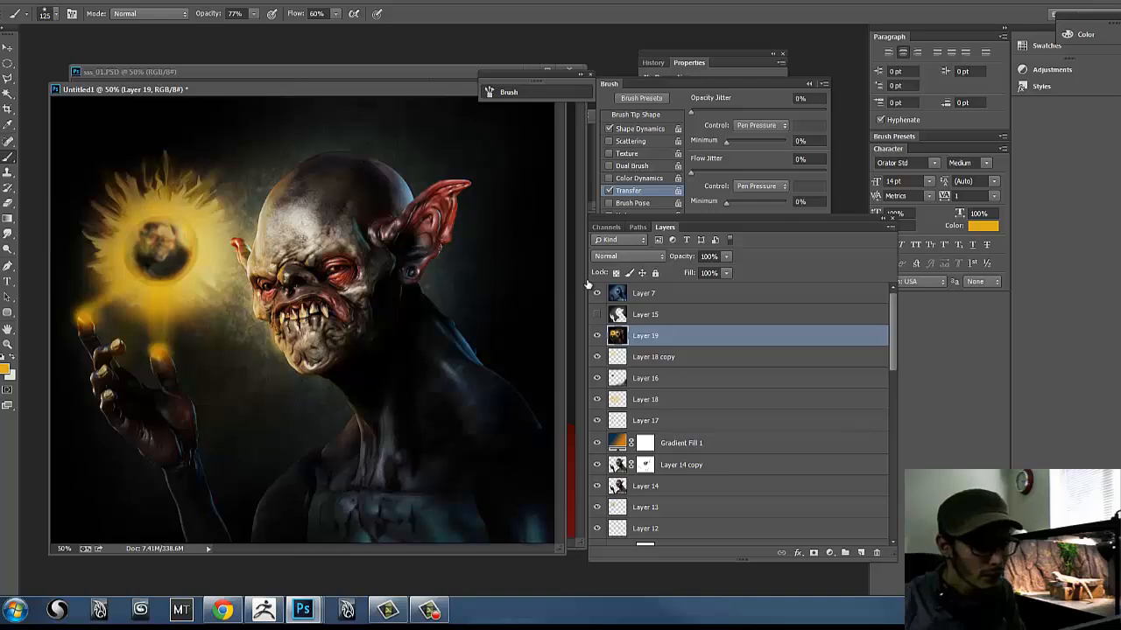
pyautogui.click(596, 337)
pyautogui.click(596, 338)
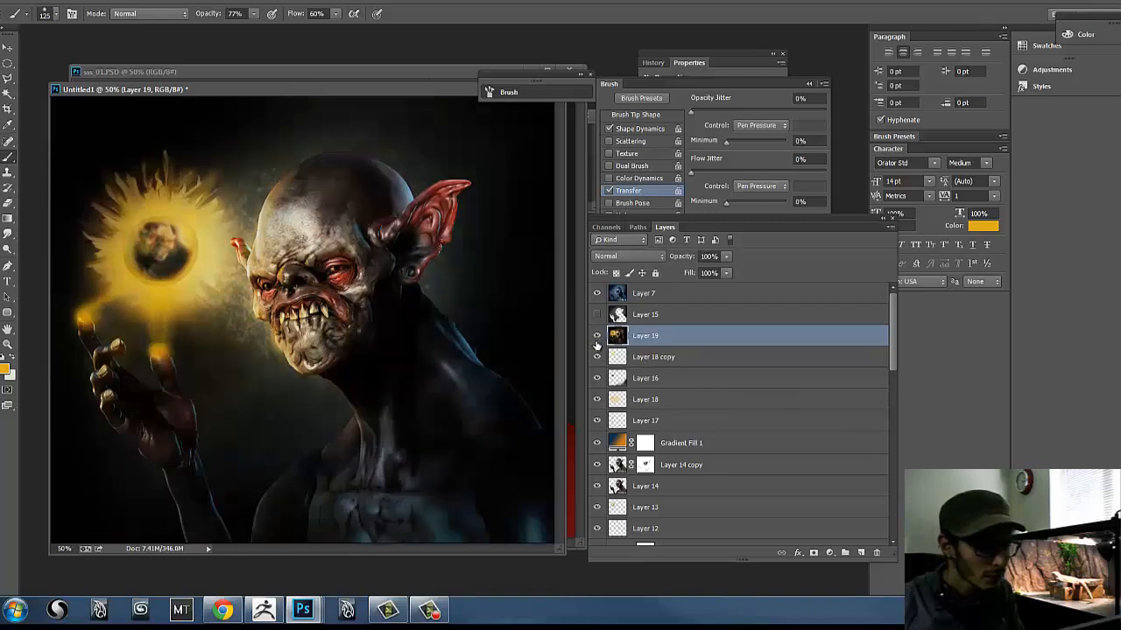
pyautogui.moveTo(738, 343); pyautogui.dragTo(876, 552)
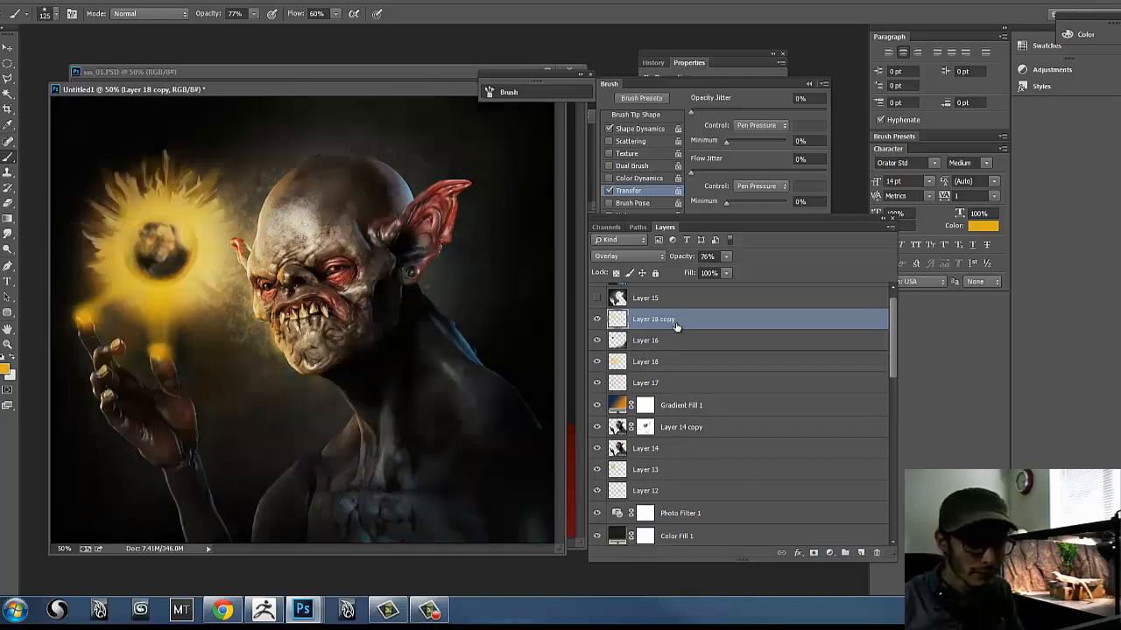
pyautogui.moveTo(897, 318); pyautogui.dragTo(900, 294)
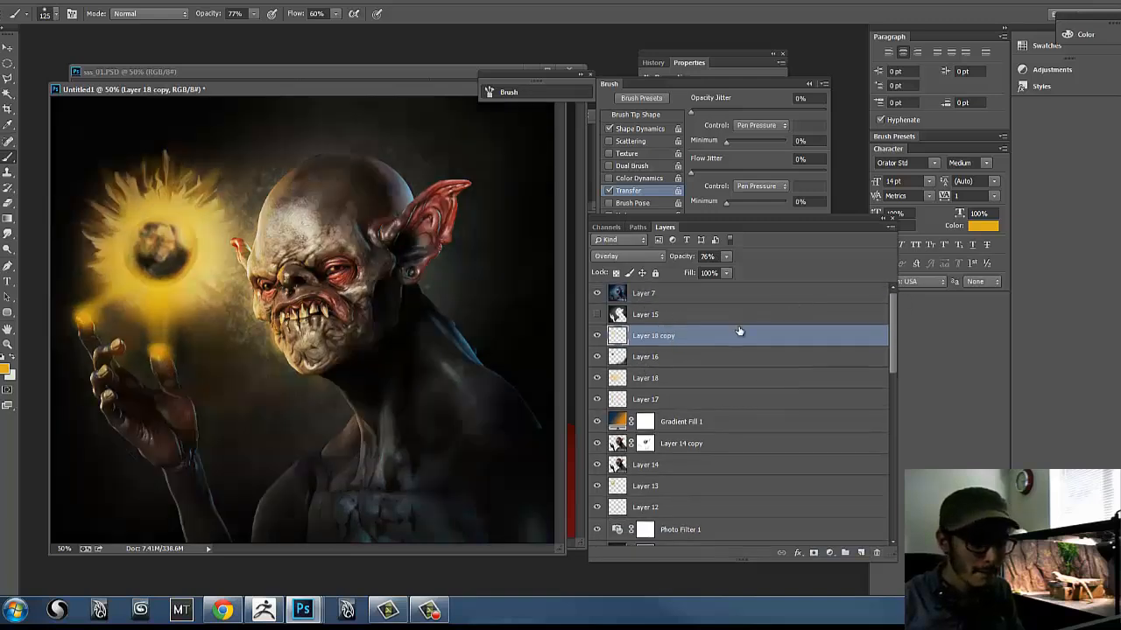
# - Stamp all visible layers into a new layer above Layer 7, compare it with the painting, and duplicate the stamped layer
pyautogui.click(674, 295)
pyautogui.click(597, 293)
pyautogui.click(597, 294)
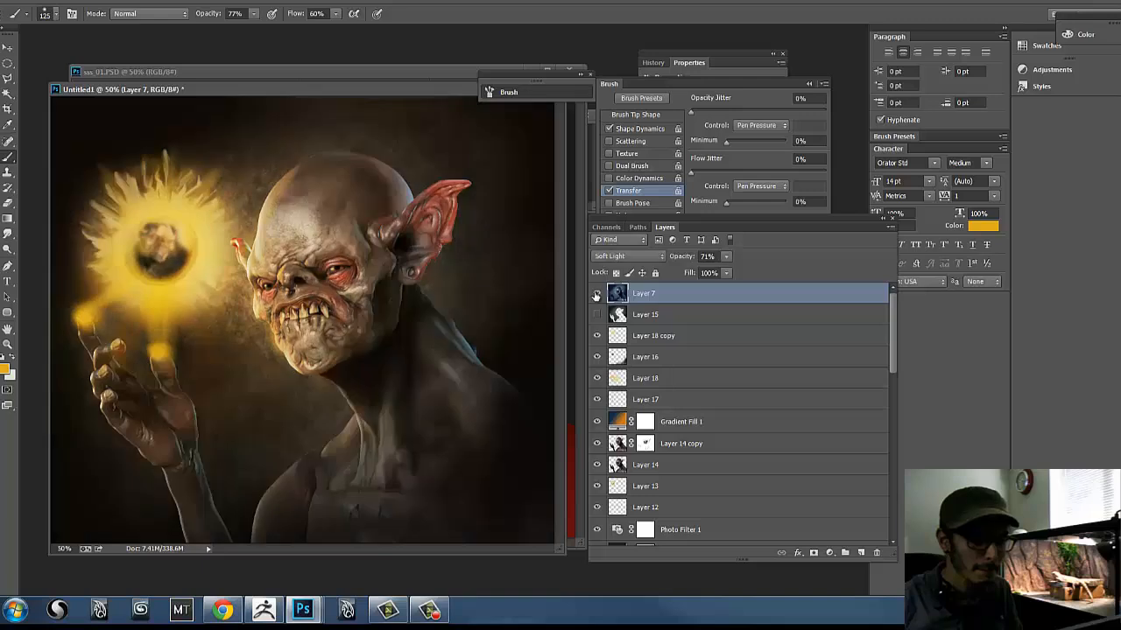
pyautogui.hotkey('ctrl', 'shift', 'alt', 'e')
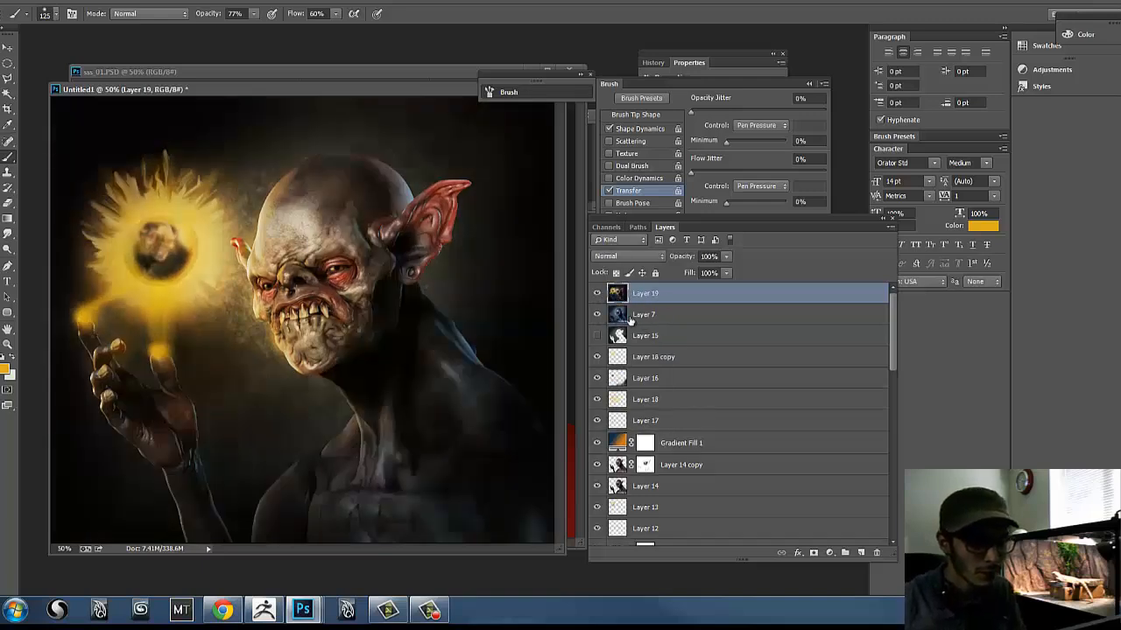
pyautogui.click(598, 294)
pyautogui.click(598, 294)
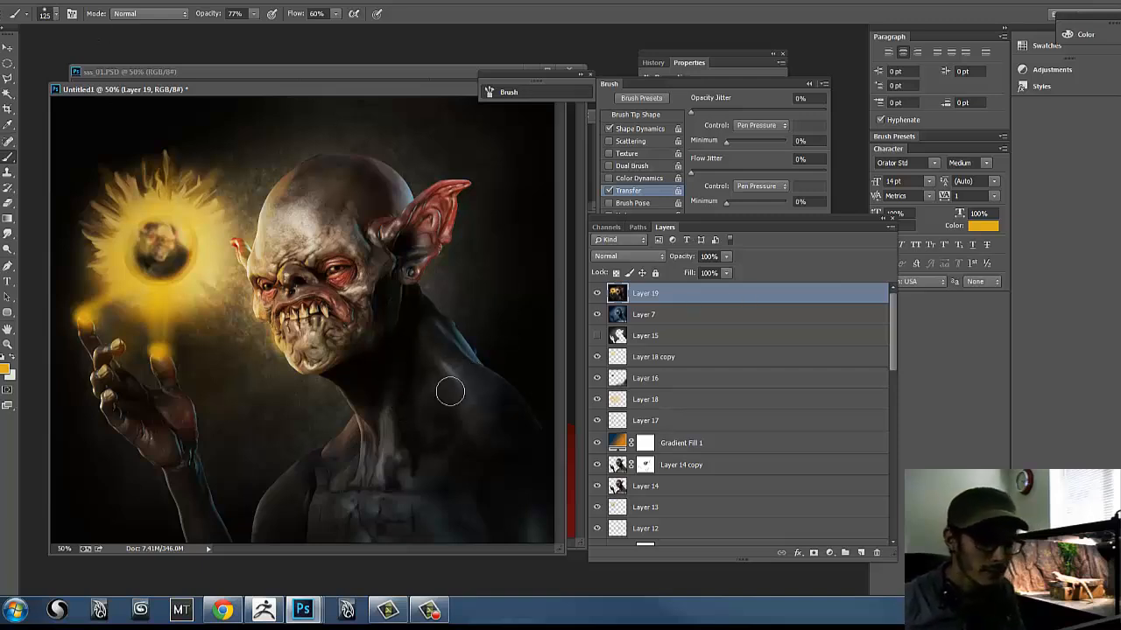
pyautogui.moveTo(757, 303); pyautogui.dragTo(846, 552)
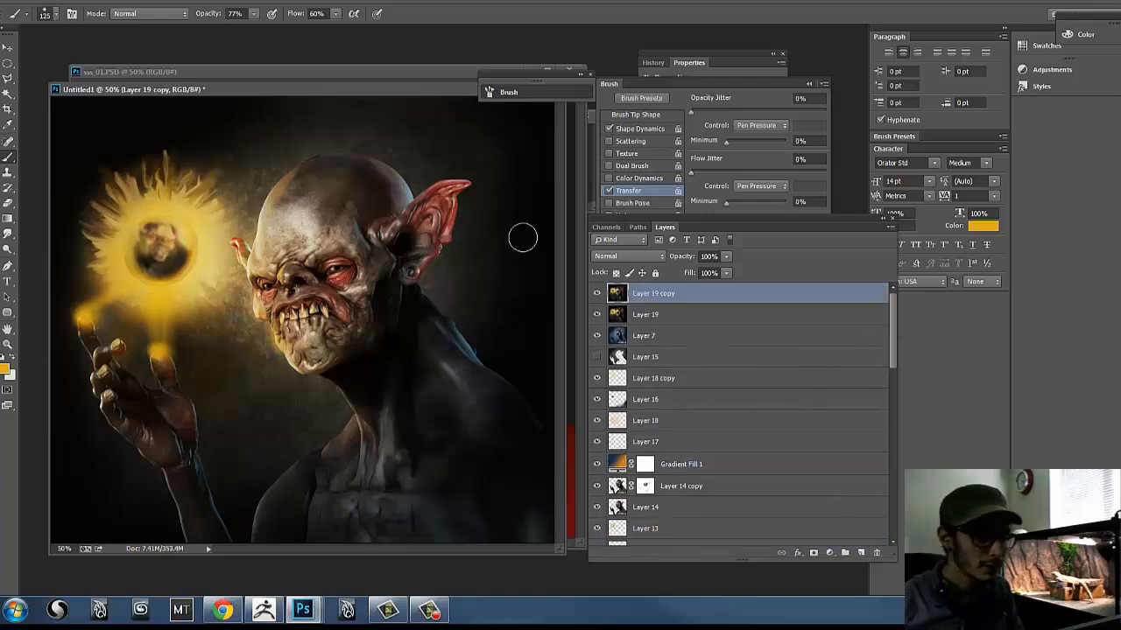
pyautogui.click(89, 3)
pyautogui.moveTo(119, 31)
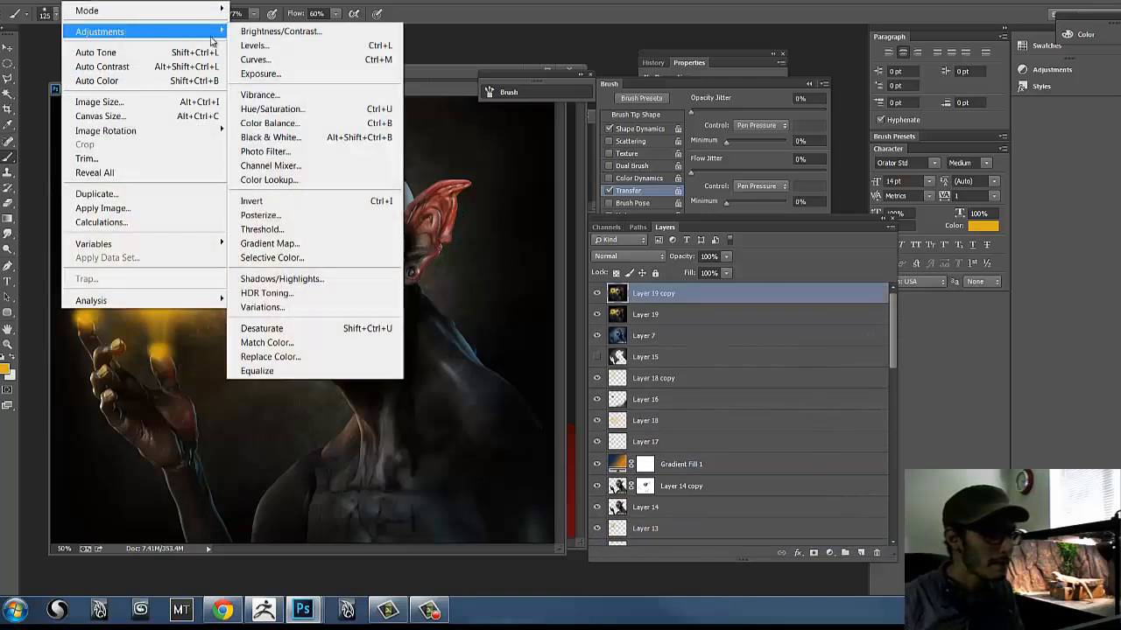
pyautogui.click(444, 76)
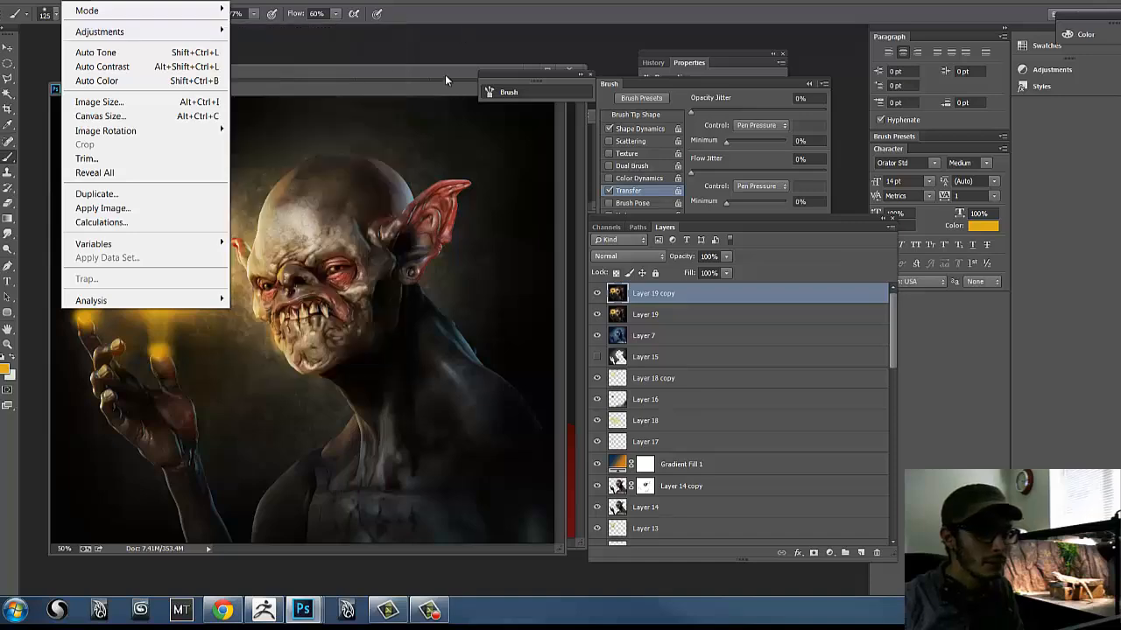
# - Apply a Motion Blur to Layer 19 copy with an angle of -72° and a distance of 46 pixels
pyautogui.moveTo(162, 76); pyautogui.dragTo(187, 78)
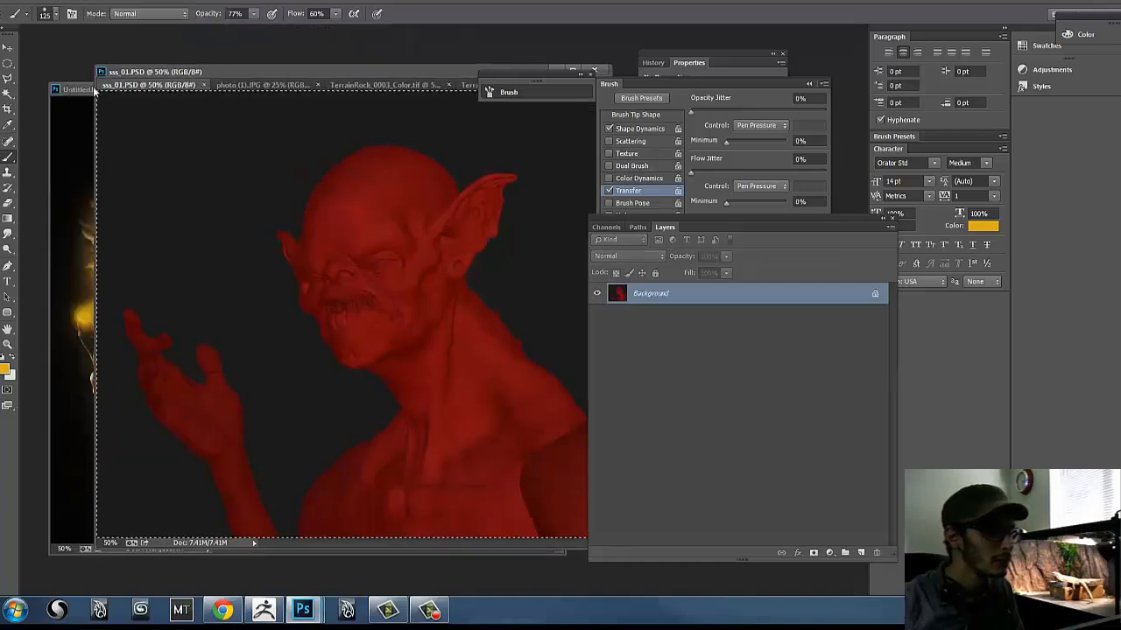
pyautogui.click(86, 93)
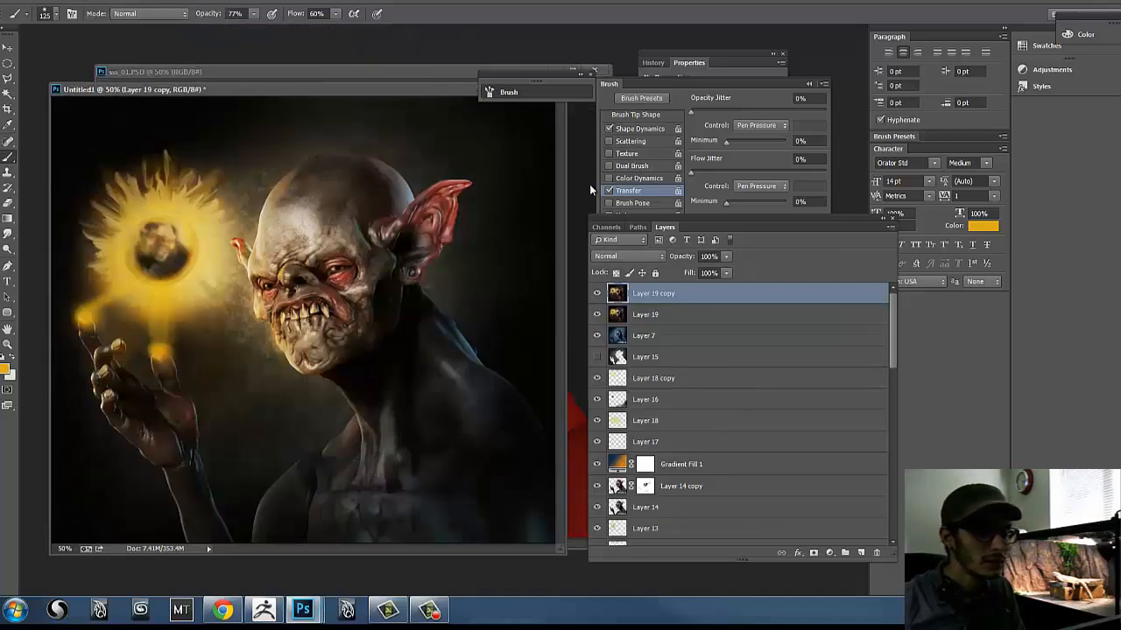
pyautogui.click(77, 3)
pyautogui.moveTo(148, 35)
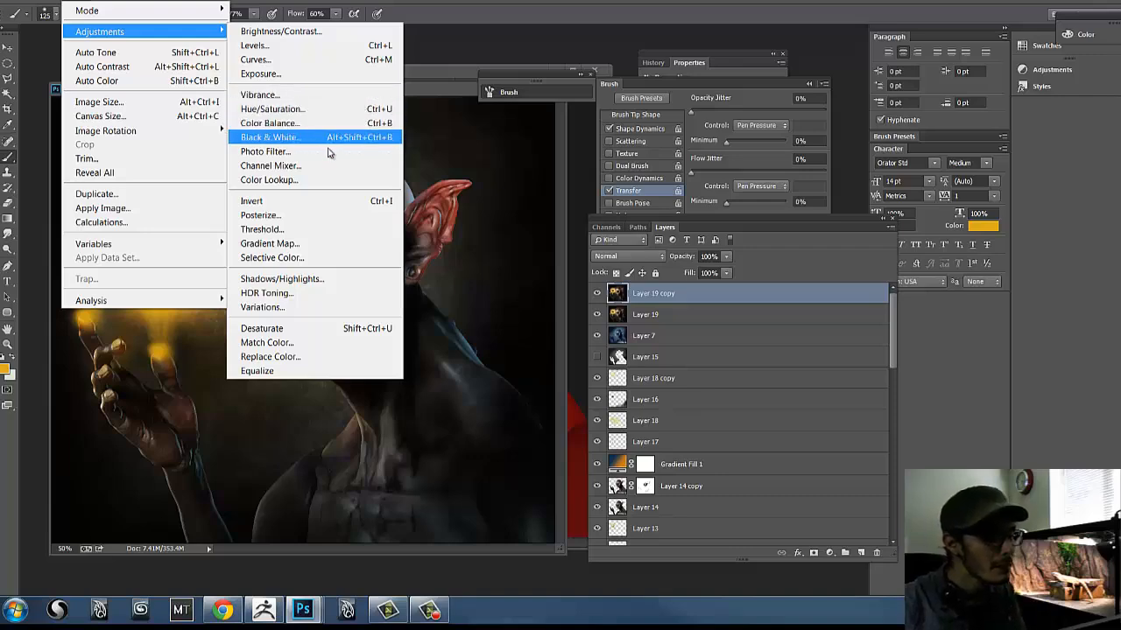
pyautogui.click(184, 4)
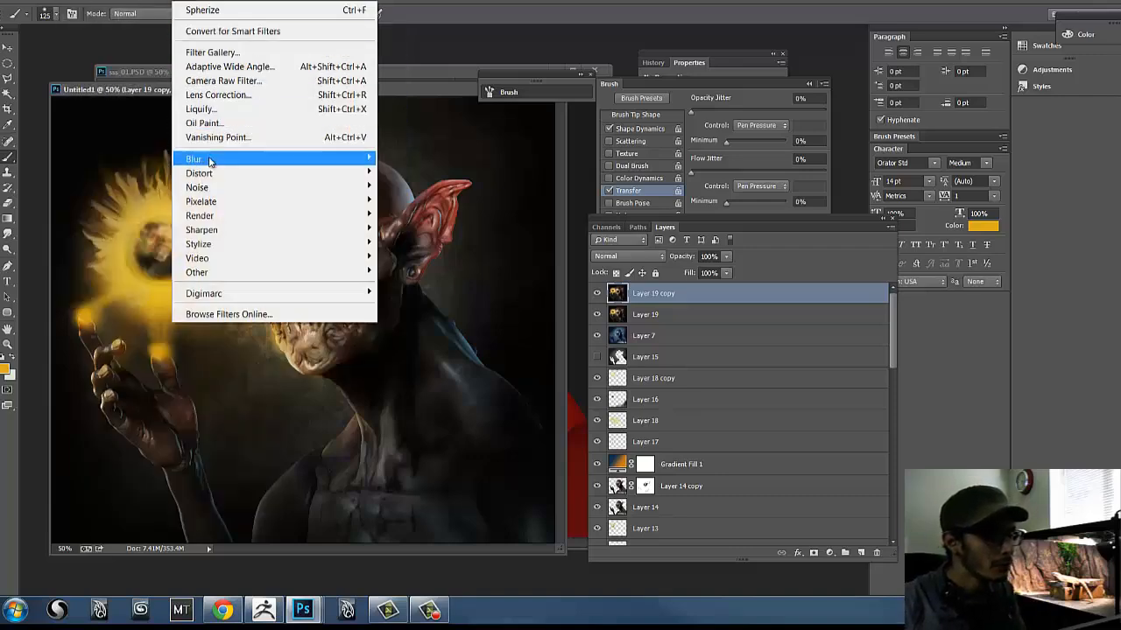
pyautogui.moveTo(210, 159)
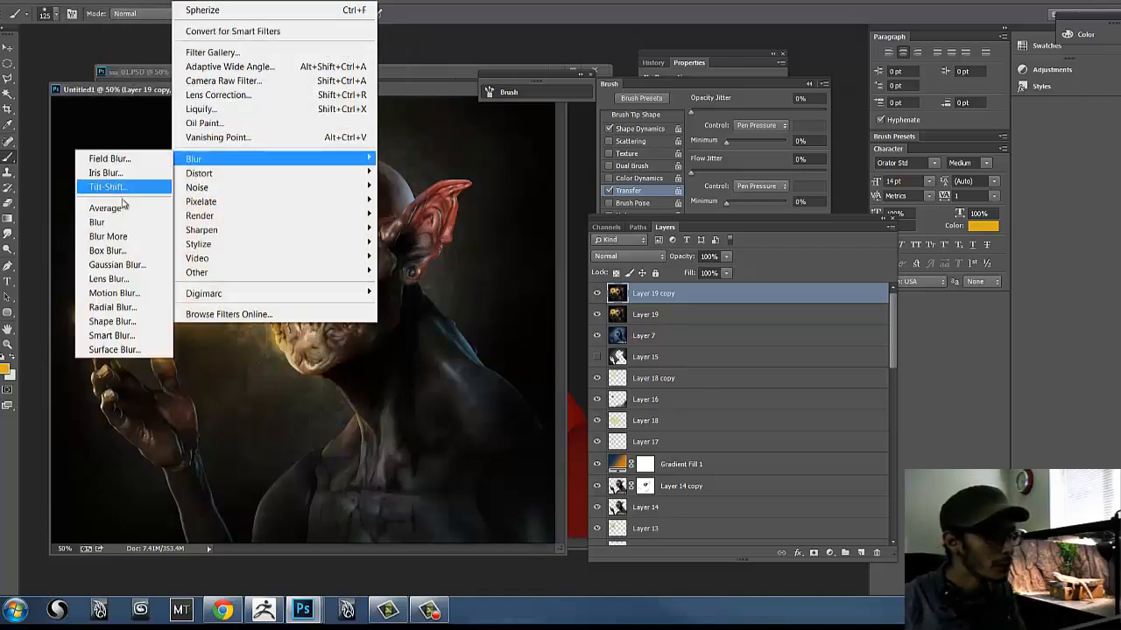
pyautogui.click(147, 292)
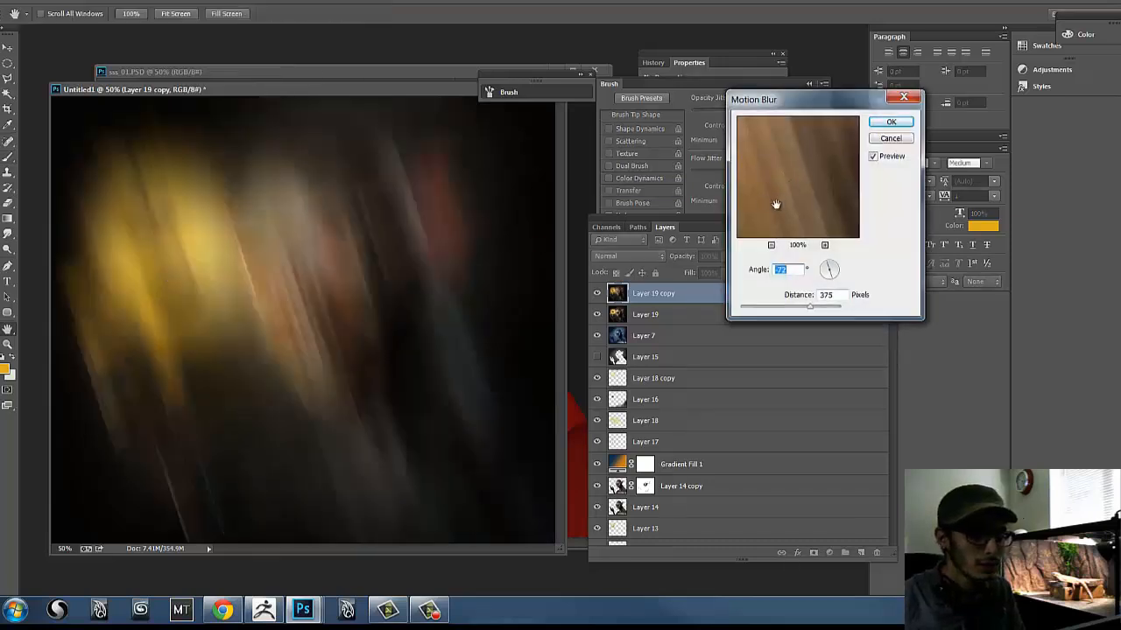
pyautogui.moveTo(803, 312); pyautogui.dragTo(766, 313)
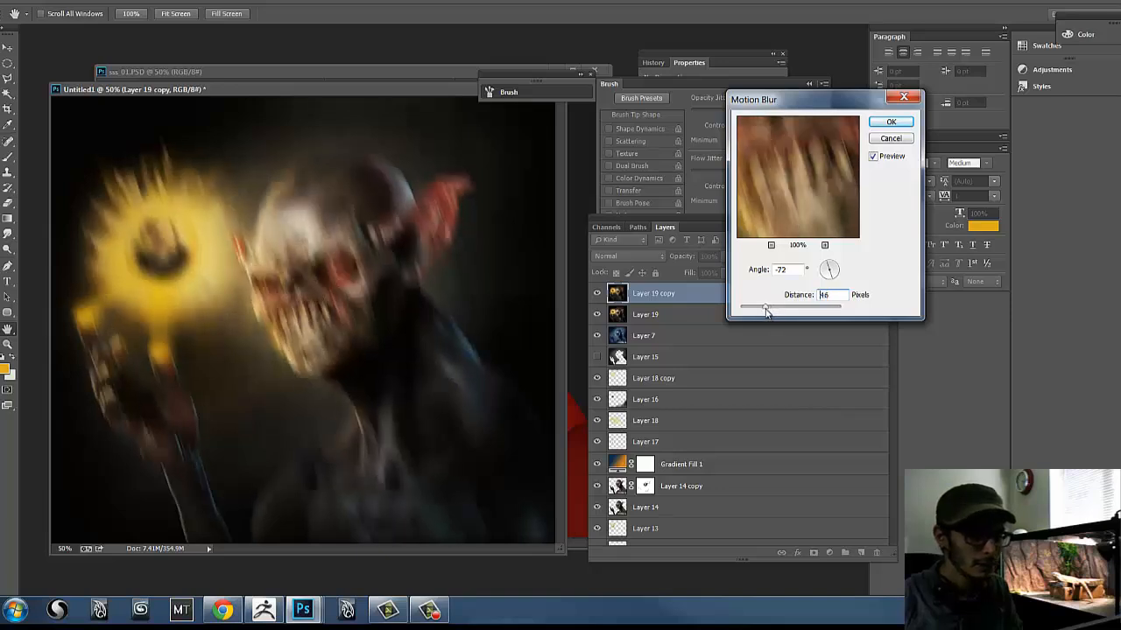
pyautogui.click(891, 122)
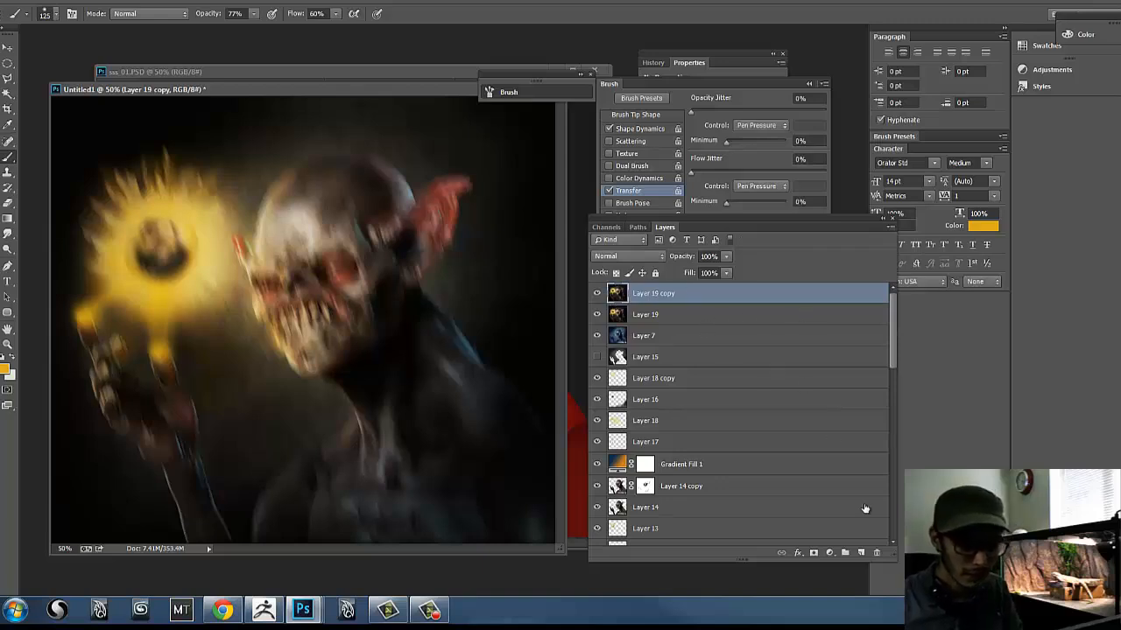
# - Add a layer mask to Layer 19 copy and paint black over the eyes, nose and mouth to remove the blur there
pyautogui.click(813, 552)
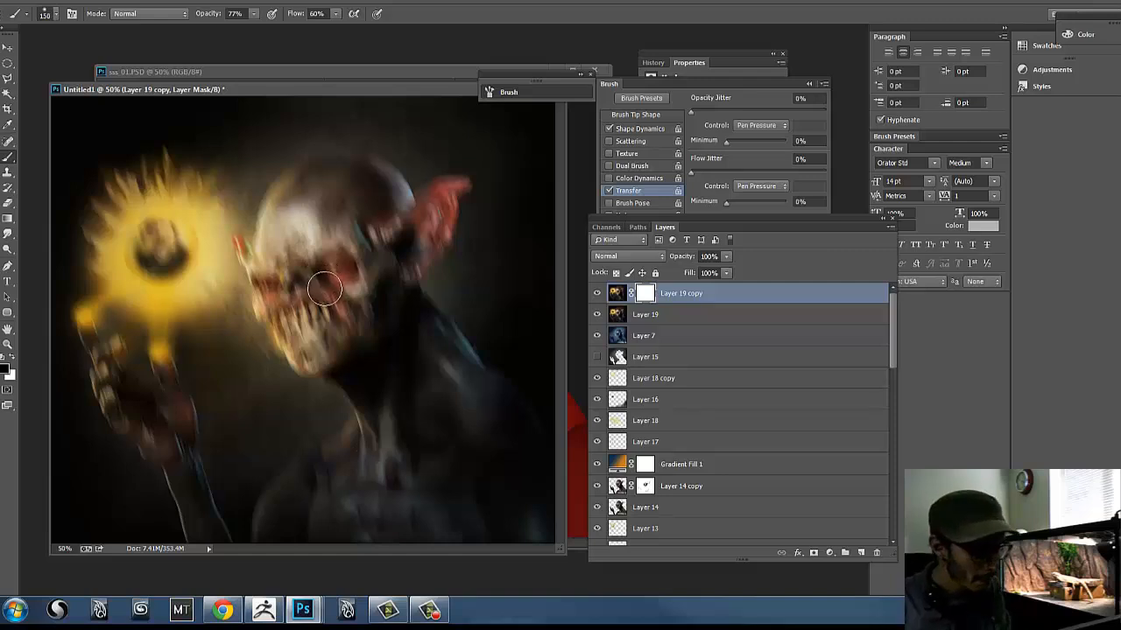
pyautogui.press(']')
pyautogui.press(']')
pyautogui.press(']')
pyautogui.press(']')
pyautogui.press(']')
pyautogui.press(']')
pyautogui.press(']')
pyautogui.press('[')
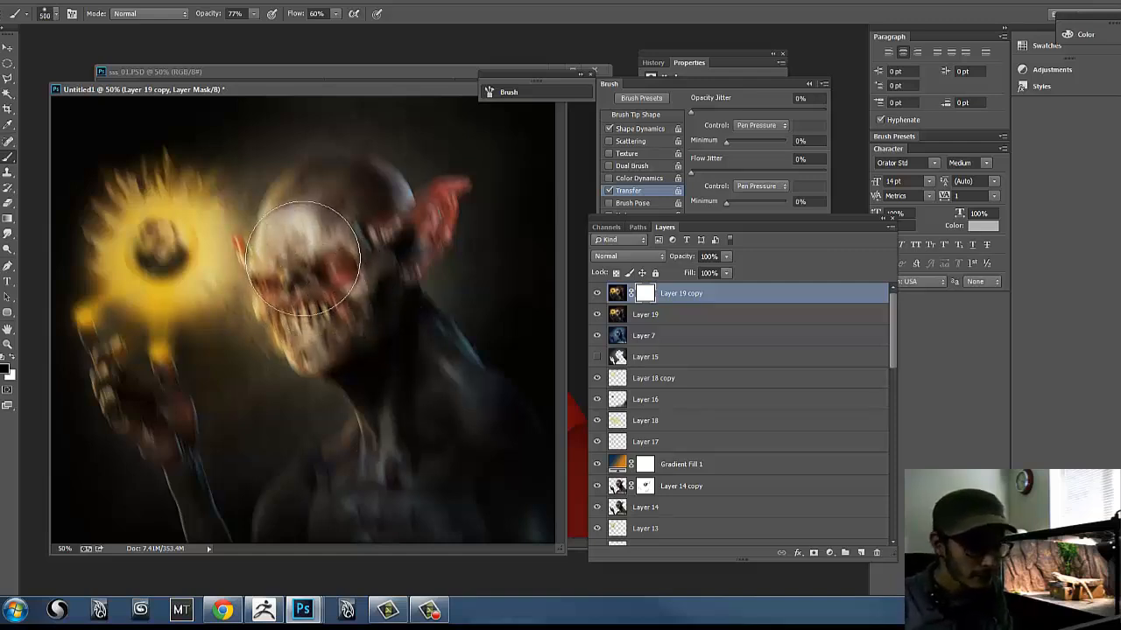
pyautogui.moveTo(316, 302)
pyautogui.mouseDown()
pyautogui.moveTo(367, 372)
pyautogui.moveTo(272, 262)
pyautogui.moveTo(296, 203)
pyautogui.moveTo(315, 345)
pyautogui.moveTo(323, 306)
pyautogui.moveTo(365, 314)
pyautogui.moveTo(345, 233)
pyautogui.moveTo(302, 204)
pyautogui.moveTo(319, 289)
pyautogui.moveTo(366, 299)
pyautogui.moveTo(326, 327)
pyautogui.moveTo(355, 373)
pyautogui.moveTo(335, 308)
pyautogui.moveTo(423, 232)
pyautogui.moveTo(408, 292)
pyautogui.moveTo(345, 308)
pyautogui.moveTo(449, 235)
pyautogui.moveTo(424, 222)
pyautogui.moveTo(336, 302)
pyautogui.moveTo(285, 245)
pyautogui.mouseUp()
pyautogui.press('[')
pyautogui.press('[')
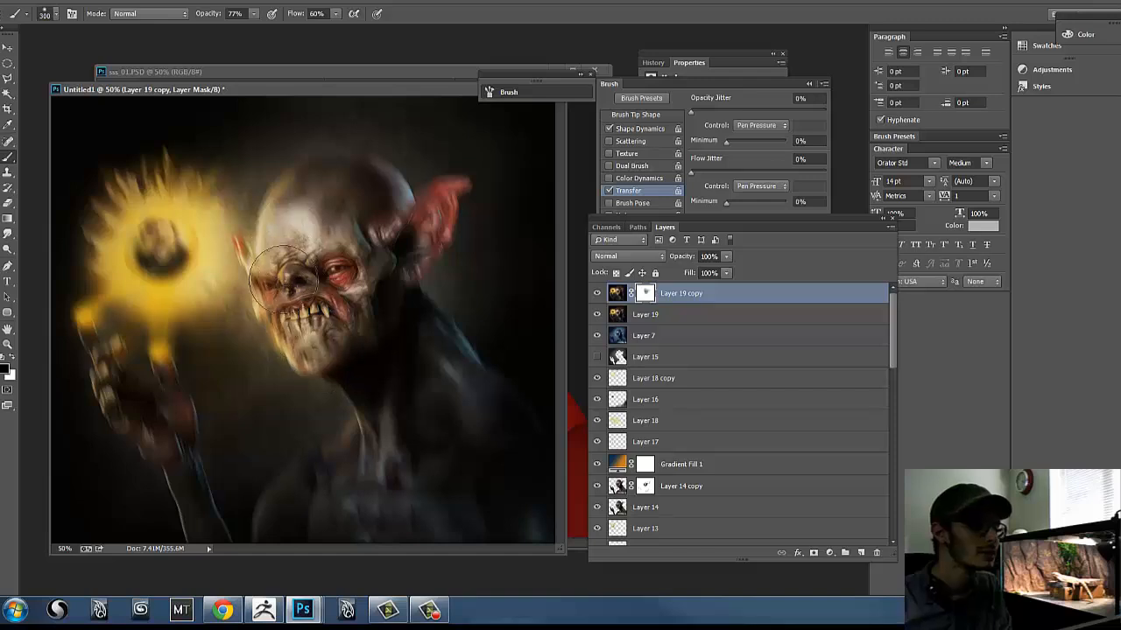
# - Mask the motion blur off the raised hand's fingers and the dark core of the flaming moon
pyautogui.press(']')
pyautogui.press(']')
pyautogui.press('[')
pyautogui.press('[')
pyautogui.moveTo(168, 394)
pyautogui.mouseDown()
pyautogui.moveTo(142, 381)
pyautogui.moveTo(164, 406)
pyautogui.moveTo(144, 411)
pyautogui.moveTo(144, 352)
pyautogui.moveTo(178, 374)
pyautogui.moveTo(147, 308)
pyautogui.moveTo(185, 276)
pyautogui.moveTo(162, 240)
pyautogui.mouseUp()
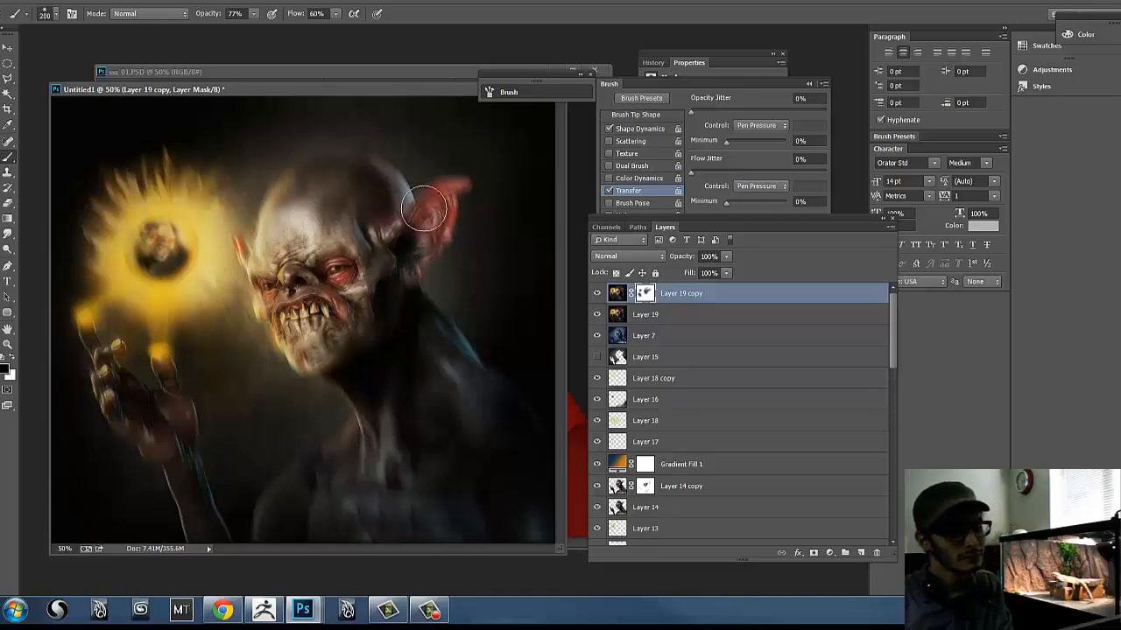
# - Mask the blur off the large ear, chin and skull, and compare the result by toggling Layer 19 copy
pyautogui.press('[')
pyautogui.press('[')
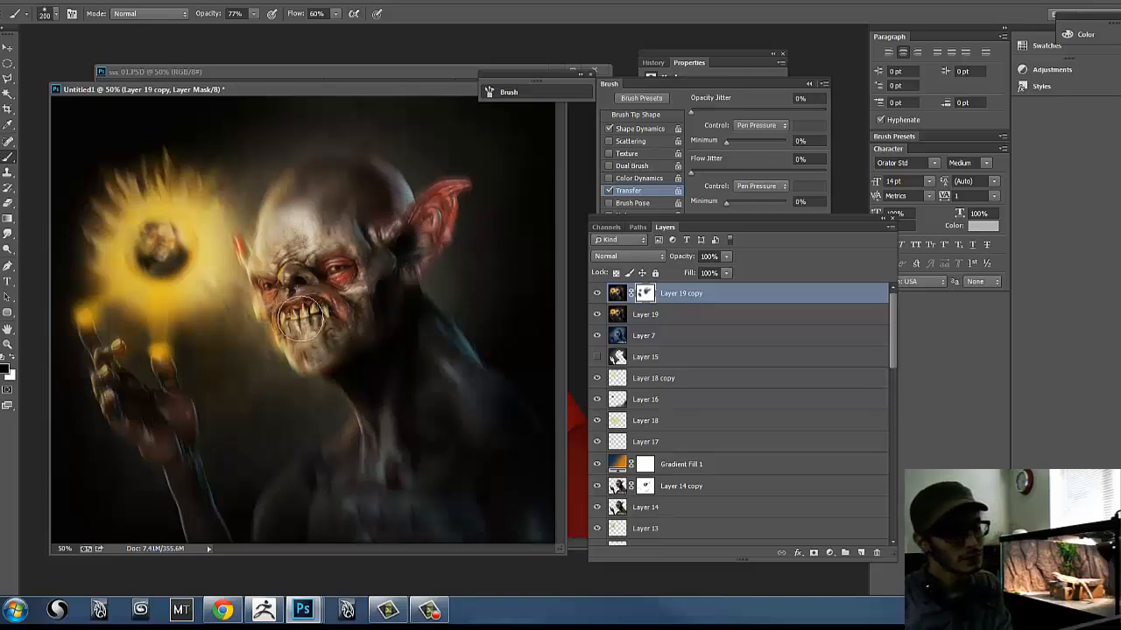
pyautogui.press(']')
pyautogui.press(']')
pyautogui.press(']')
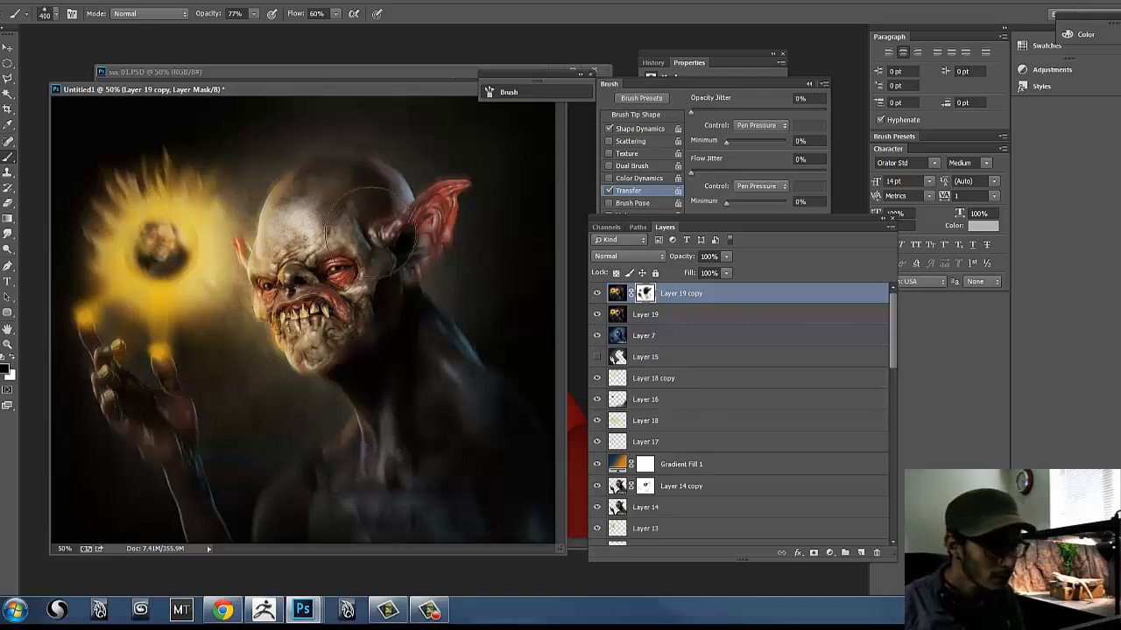
pyautogui.click(595, 294)
pyautogui.click(596, 294)
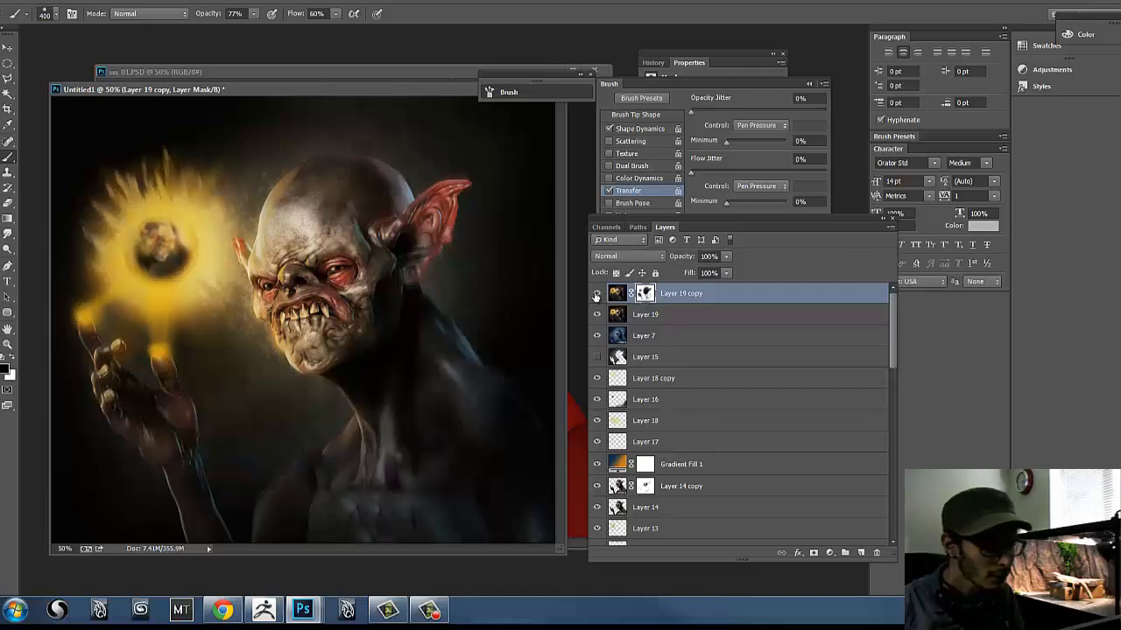
pyautogui.click(595, 294)
pyautogui.click(595, 295)
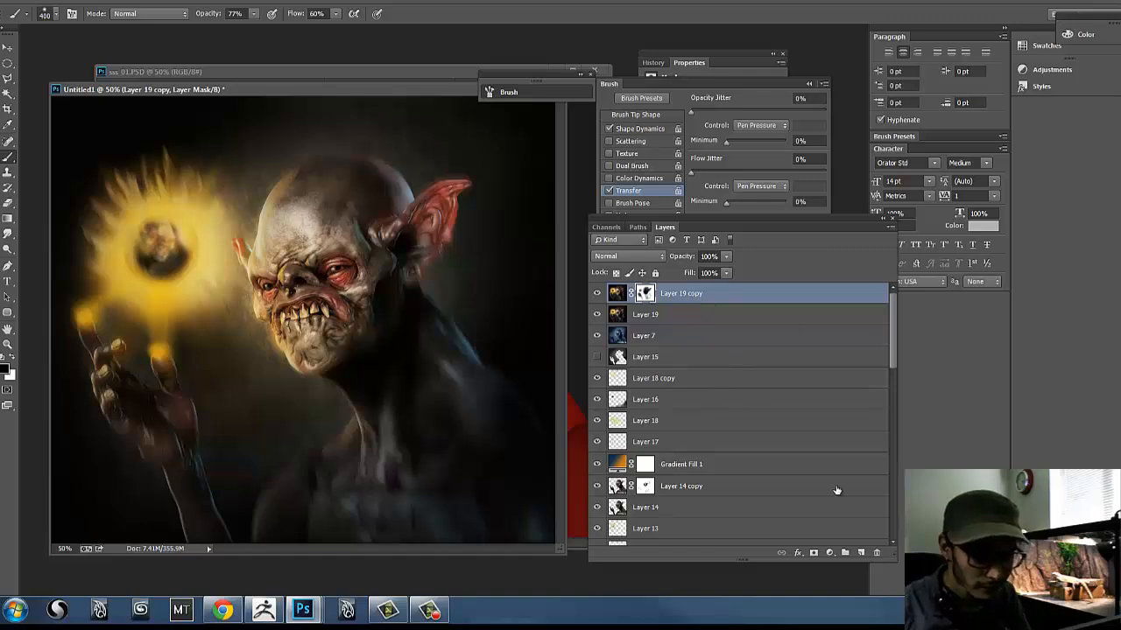
# - Create a new layer above Layer 19 copy and sample golden yellow from the moon's glow for painting
pyautogui.click(861, 553)
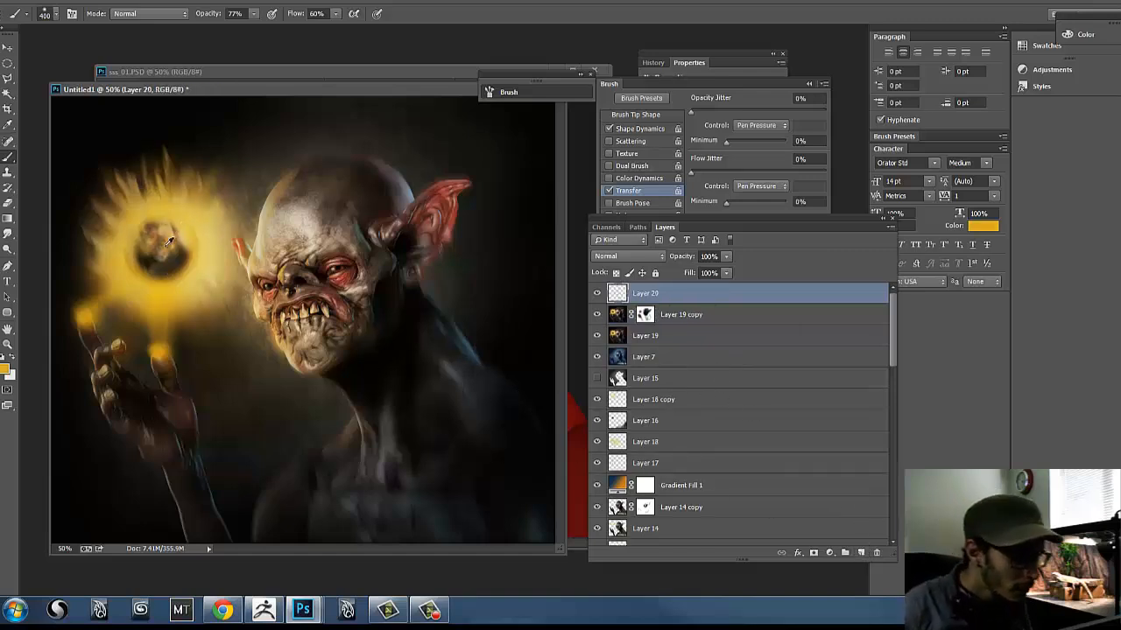
pyautogui.keyDown('alt'); pyautogui.click(173, 280); pyautogui.keyUp('alt')
pyautogui.press('[')
pyautogui.press('[')
pyautogui.press('[')
pyautogui.press('[')
pyautogui.press('[')
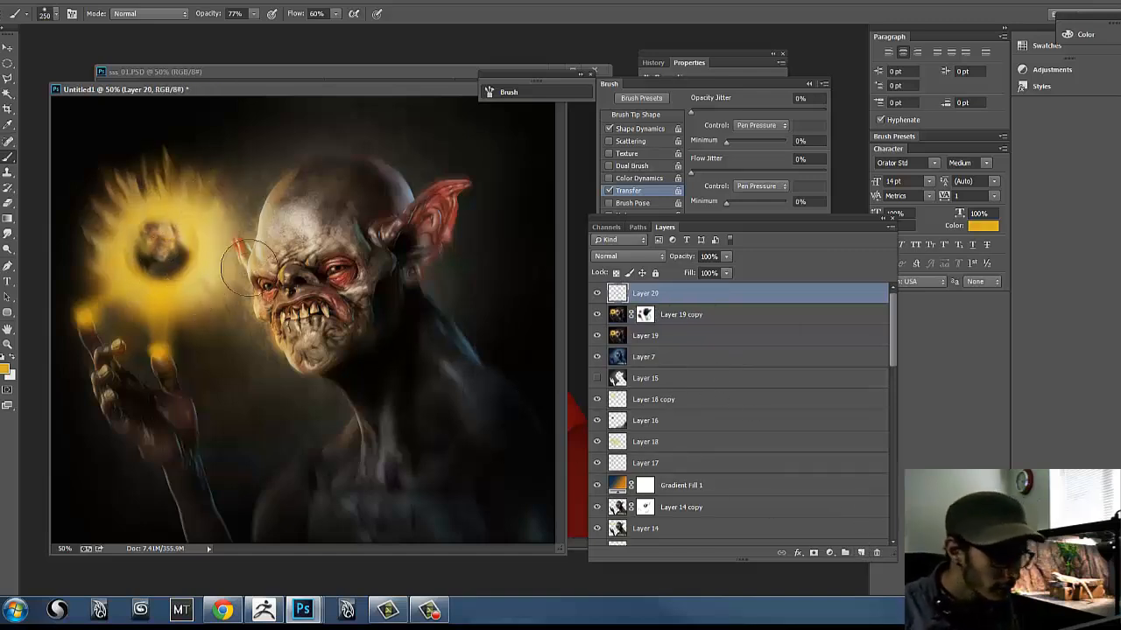
pyautogui.hotkey('ctrl', '+')
pyautogui.hotkey('ctrl', '+')
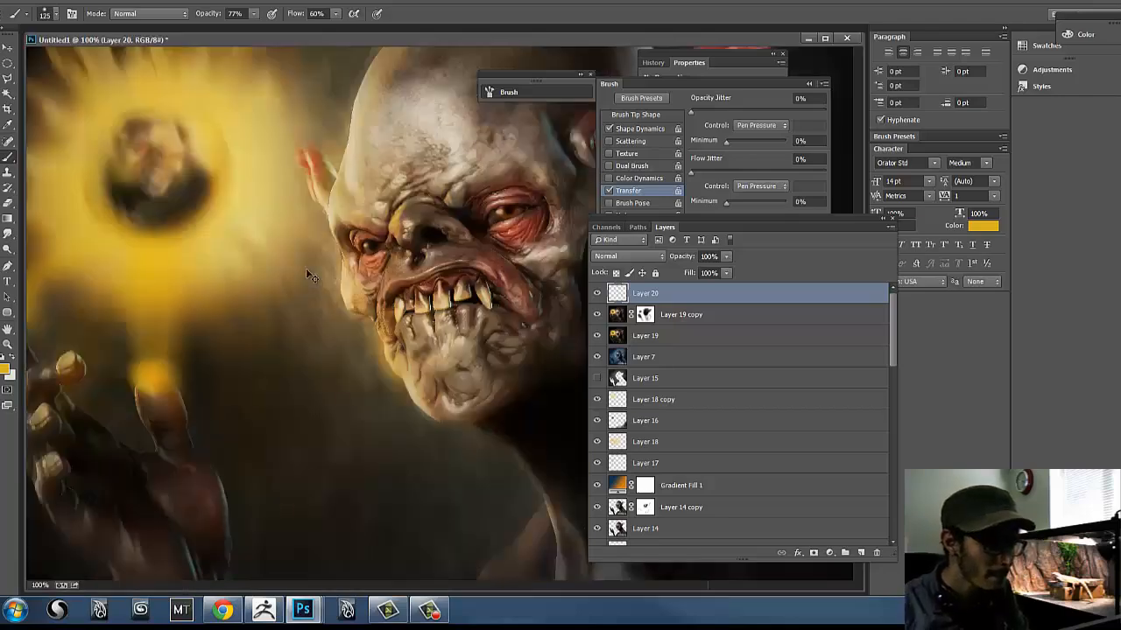
# - Paint golden reflections into both of the creature's eyes with a 10 px brush, and enlarge the brush to 100 px
pyautogui.press('[')
pyautogui.press('[')
pyautogui.press('[')
pyautogui.press('[')
pyautogui.press('[')
pyautogui.press('[')
pyautogui.press('[')
pyautogui.press('[')
pyautogui.press('[')
pyautogui.press('[')
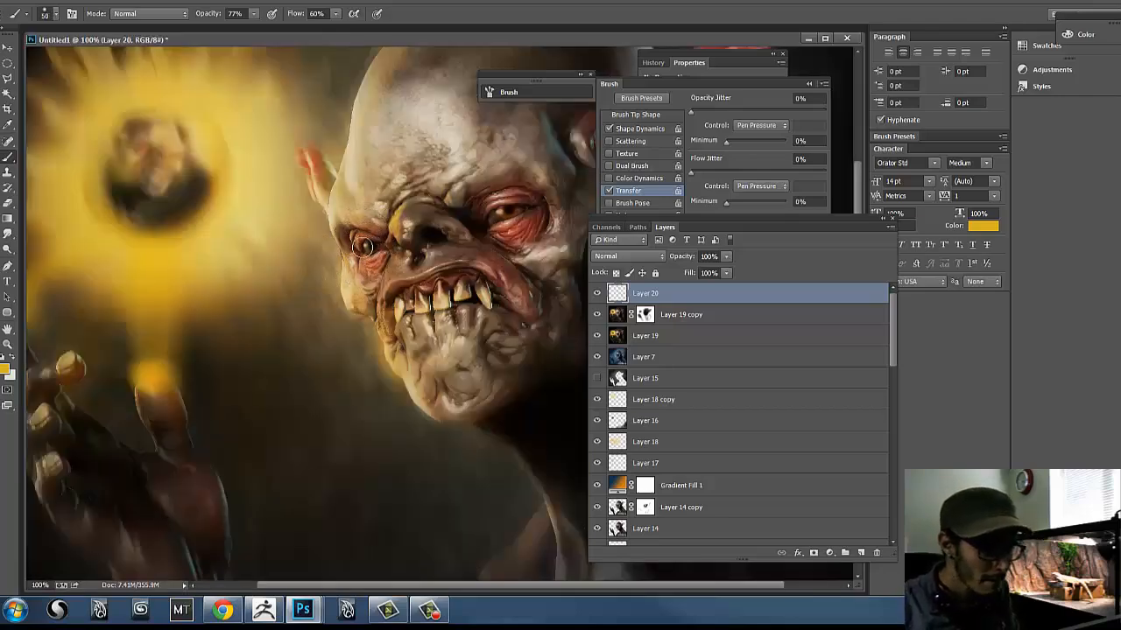
pyautogui.press('[')
pyautogui.press('[')
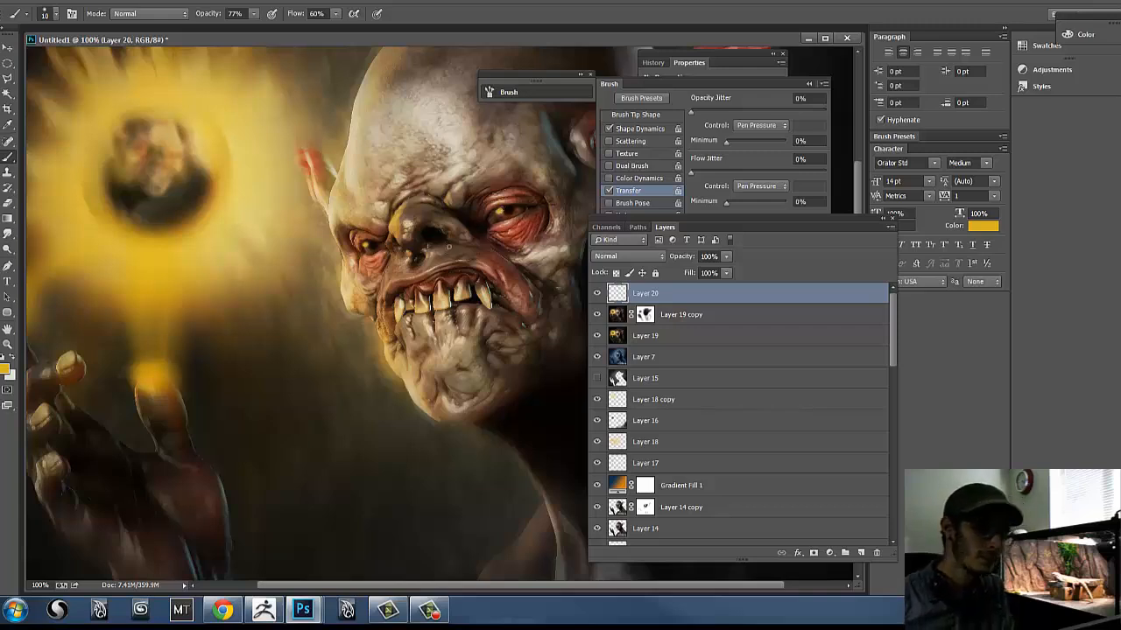
pyautogui.press(']')
pyautogui.press(']')
pyautogui.press(']')
pyautogui.press(']')
pyautogui.press(']')
pyautogui.press(']')
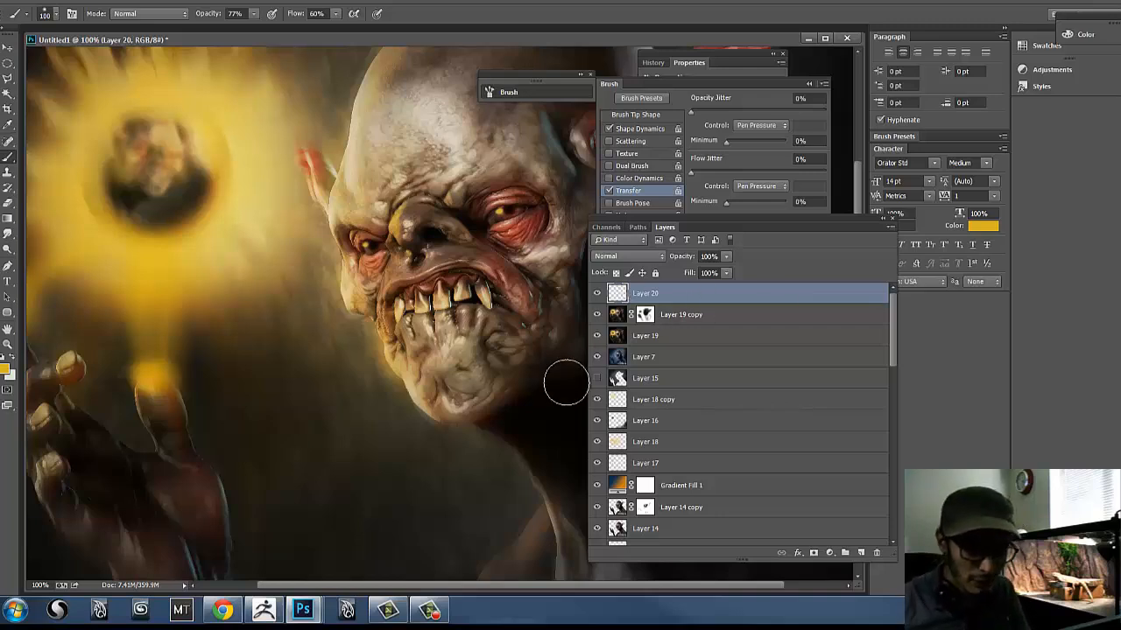
# - Add a Solid Color fill layer in dark grey #444444 above Layer 20, without keeping a mask on Layer 20
pyautogui.click(814, 552)
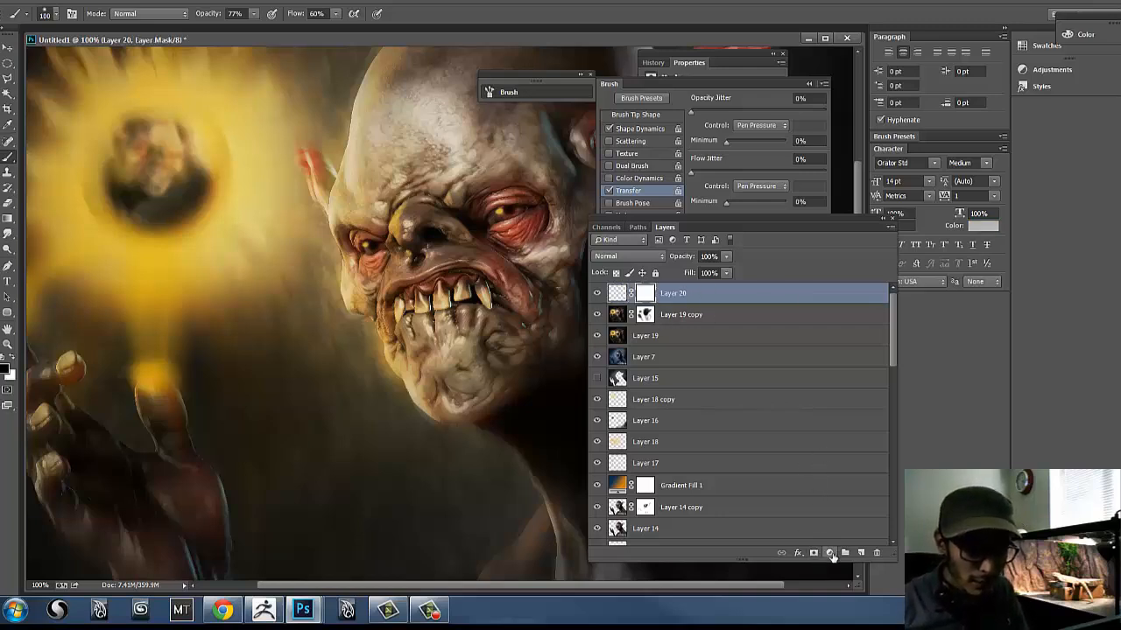
pyautogui.hotkey('ctrl', 'z')
pyautogui.click(830, 553)
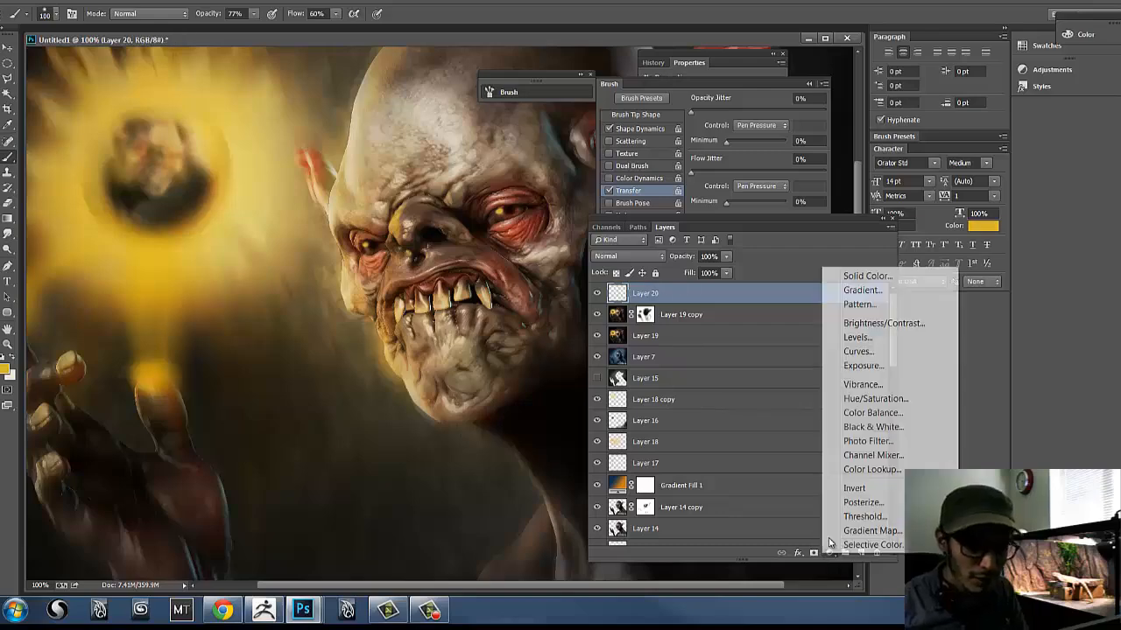
pyautogui.click(867, 275)
pyautogui.write('444444')
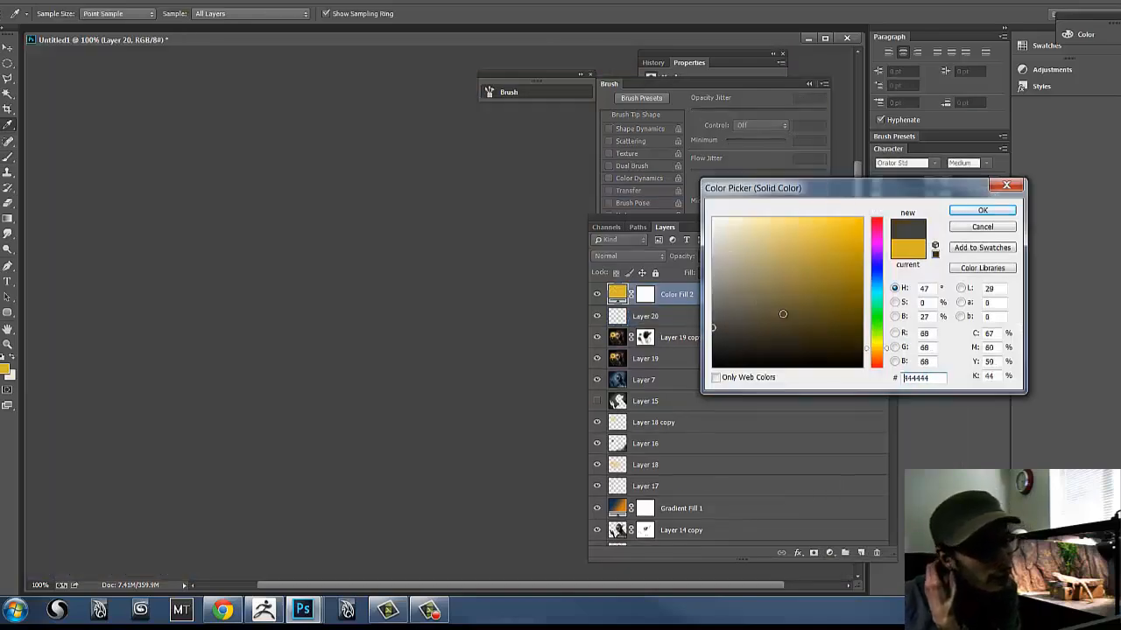
pyautogui.click(983, 210)
# - Rasterize the grey fill and add 7% Gaussian, monochromatic noise to it
pyautogui.click(195, 2)
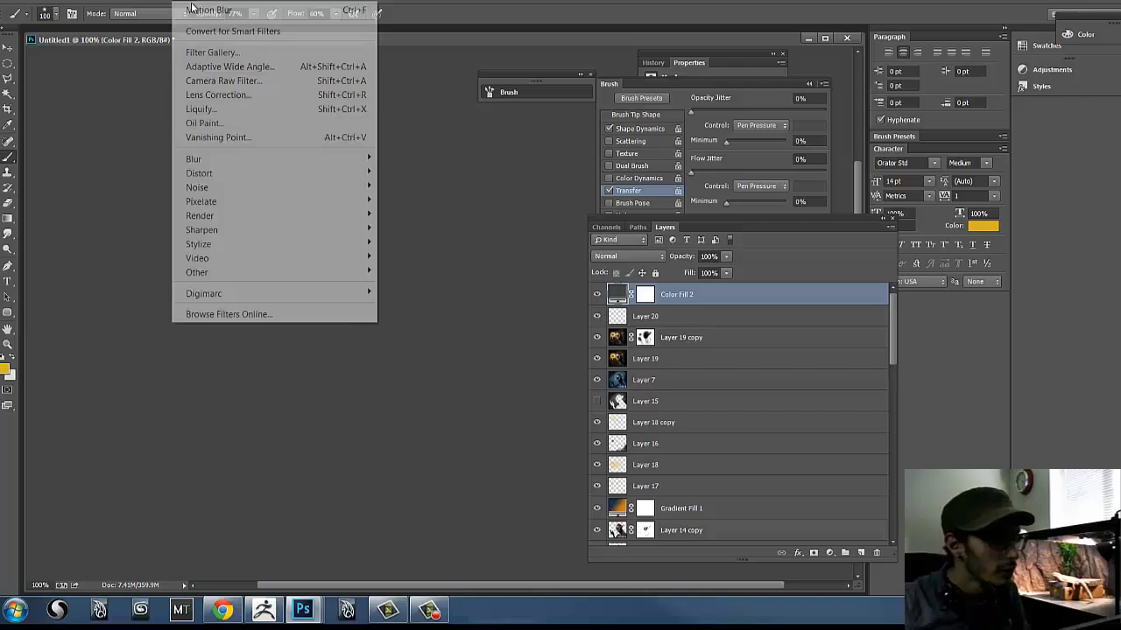
pyautogui.moveTo(202, 188)
pyautogui.click(109, 188)
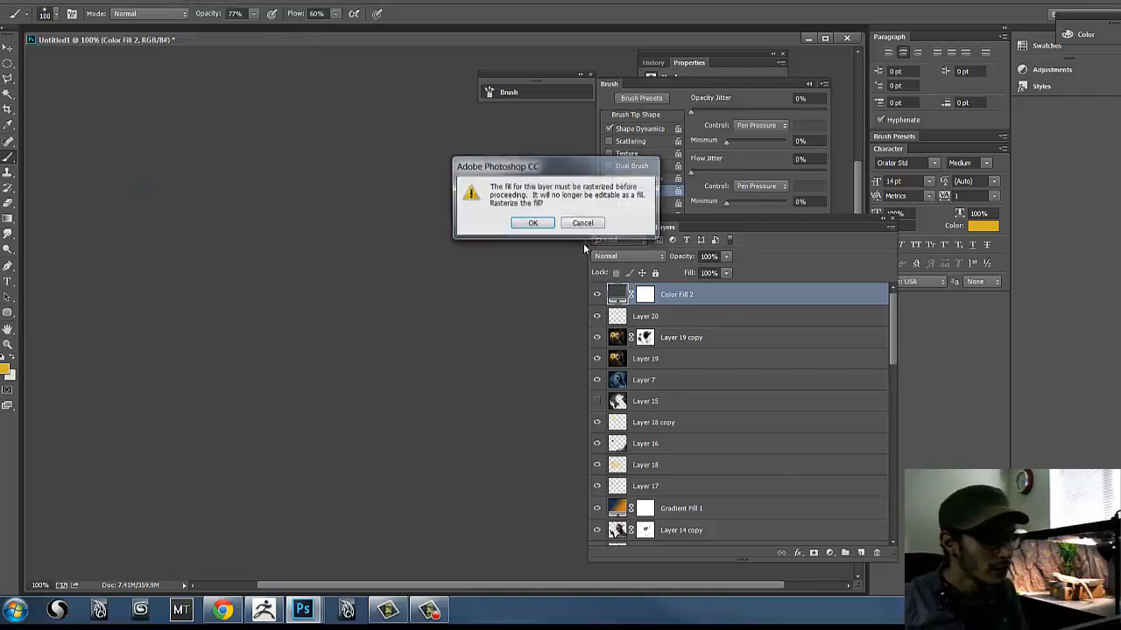
pyautogui.click(533, 224)
pyautogui.moveTo(500, 292); pyautogui.dragTo(487, 293)
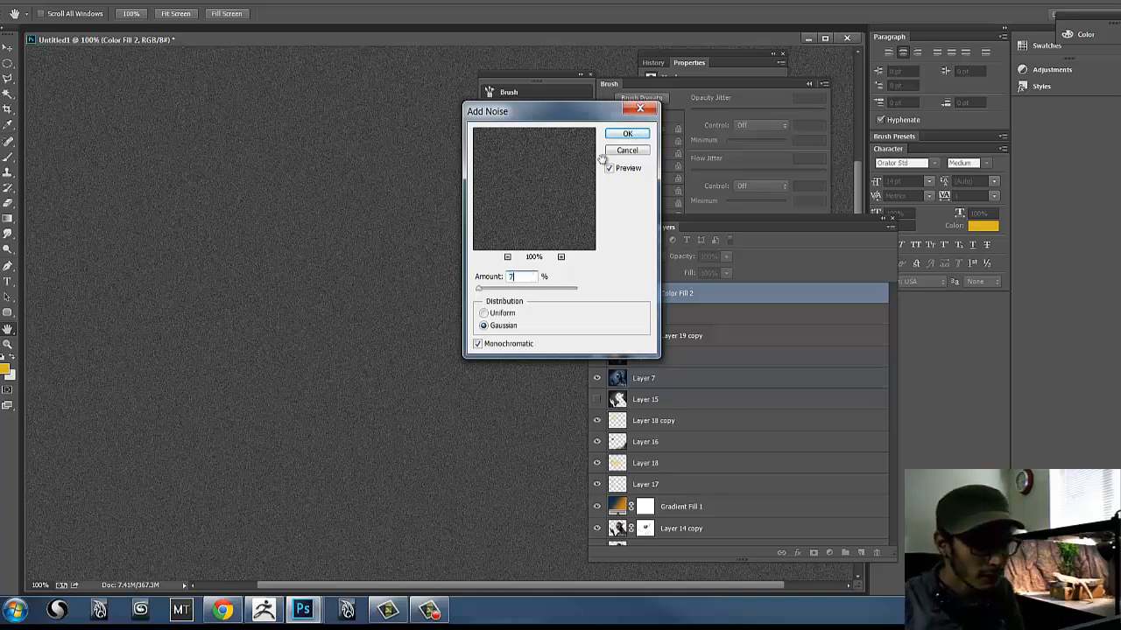
pyautogui.click(627, 133)
# - Scale the noise layer up to about 232% so the grain is coarser and extends beyond the canvas
pyautogui.hotkey('ctrl', '-')
pyautogui.hotkey('ctrl', '-')
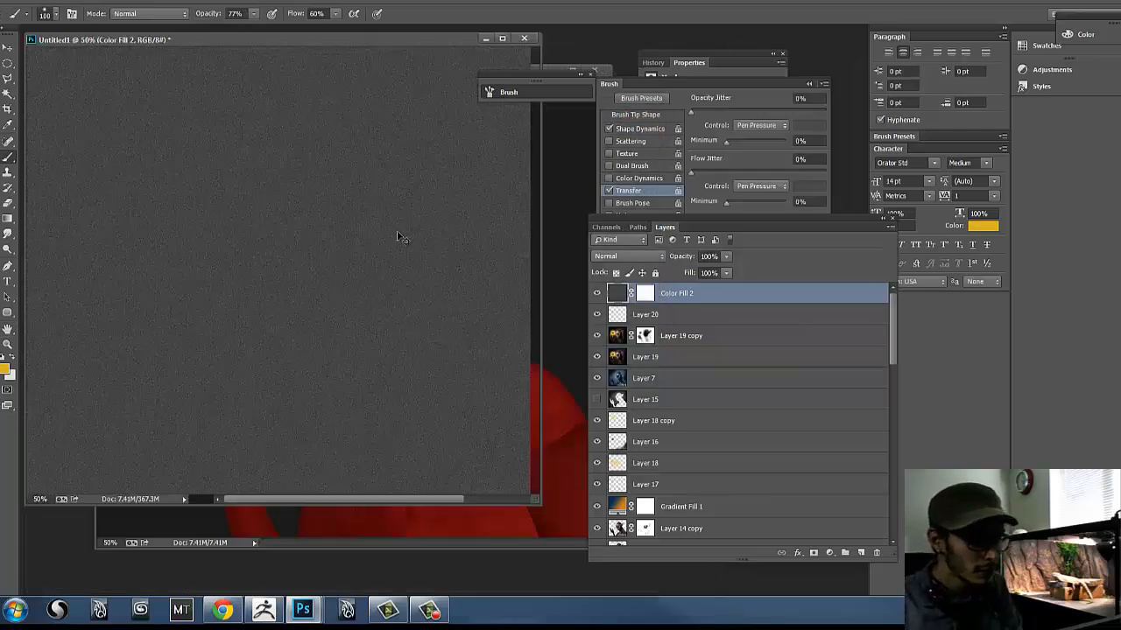
pyautogui.hotkey('ctrl', '-')
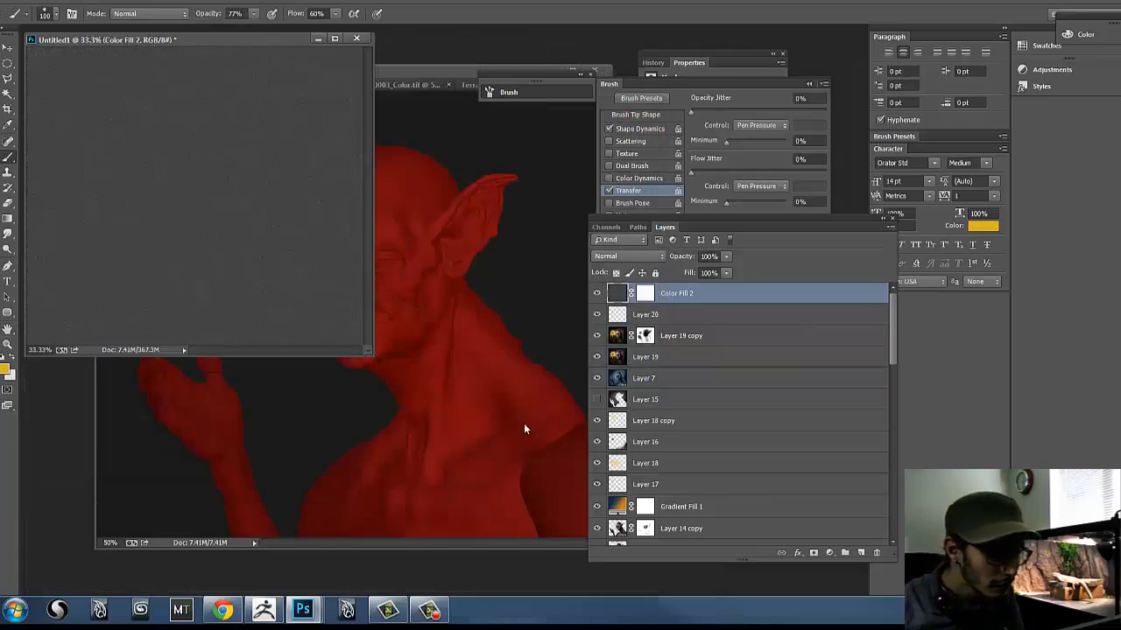
pyautogui.moveTo(355, 350); pyautogui.dragTo(565, 501)
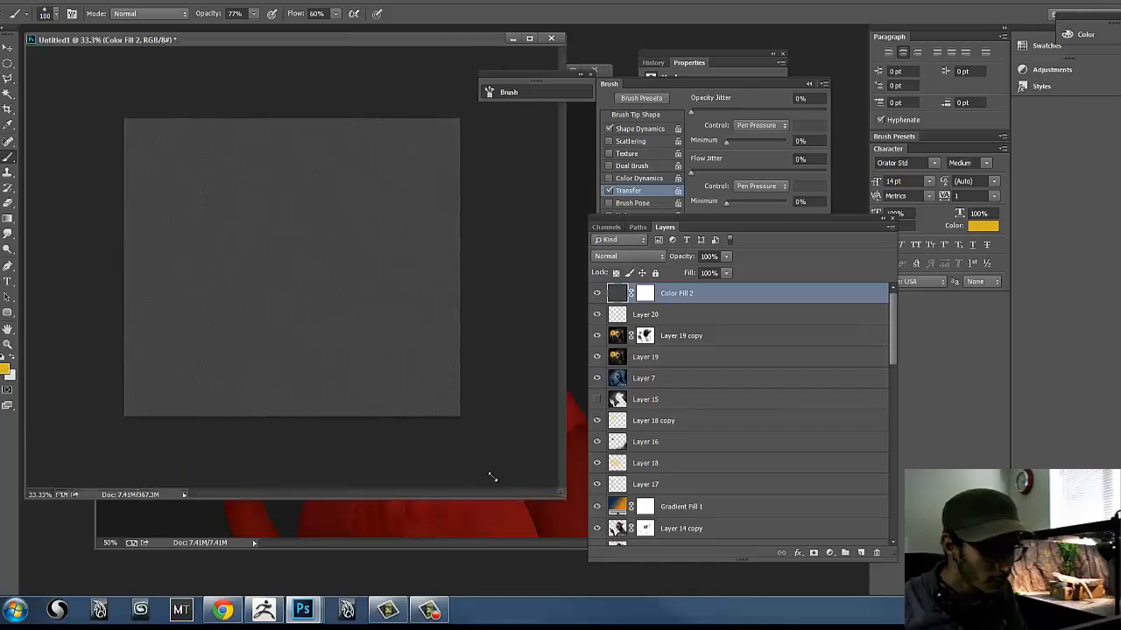
pyautogui.hotkey('ctrl', 't')
pyautogui.moveTo(458, 416); pyautogui.dragTo(854, 611)
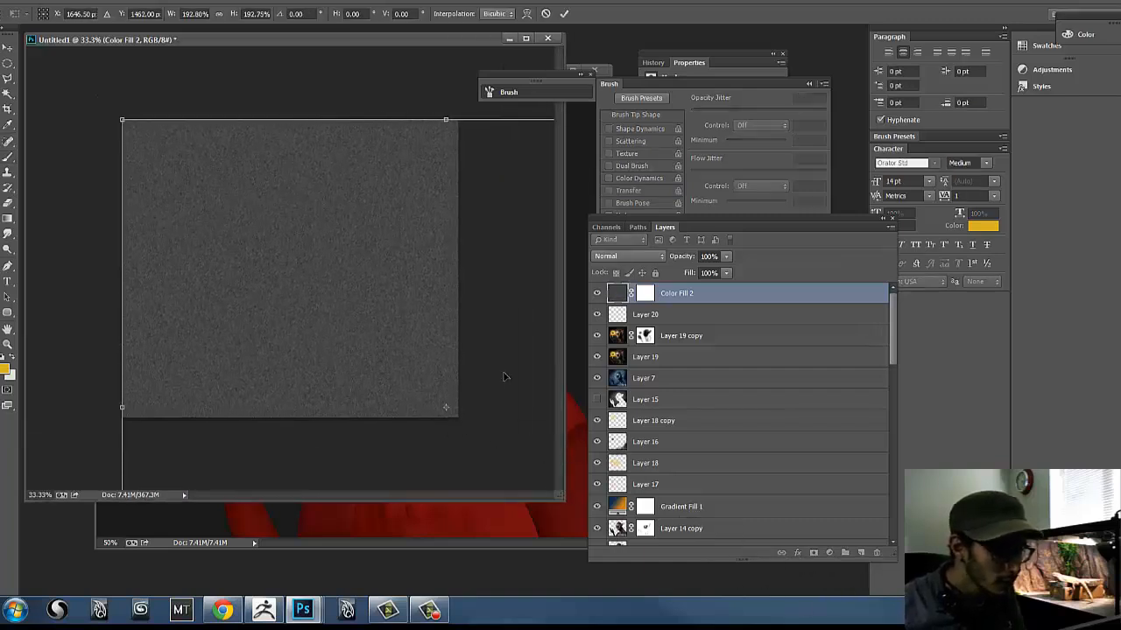
pyautogui.moveTo(508, 377); pyautogui.dragTo(527, 398)
pyautogui.moveTo(99, 109)
pyautogui.mouseDown()
pyautogui.moveTo(50, 109)
pyautogui.moveTo(206, 109)
pyautogui.moveTo(73, 107)
pyautogui.mouseUp()
pyautogui.press('Return')
pyautogui.press('b')
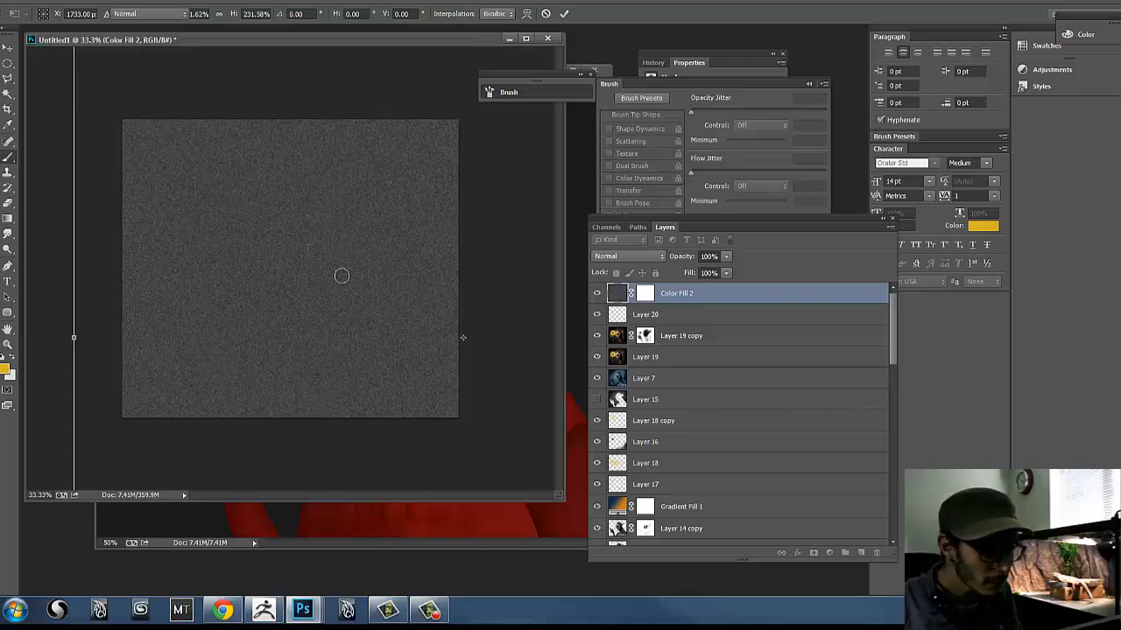
pyautogui.press('v')
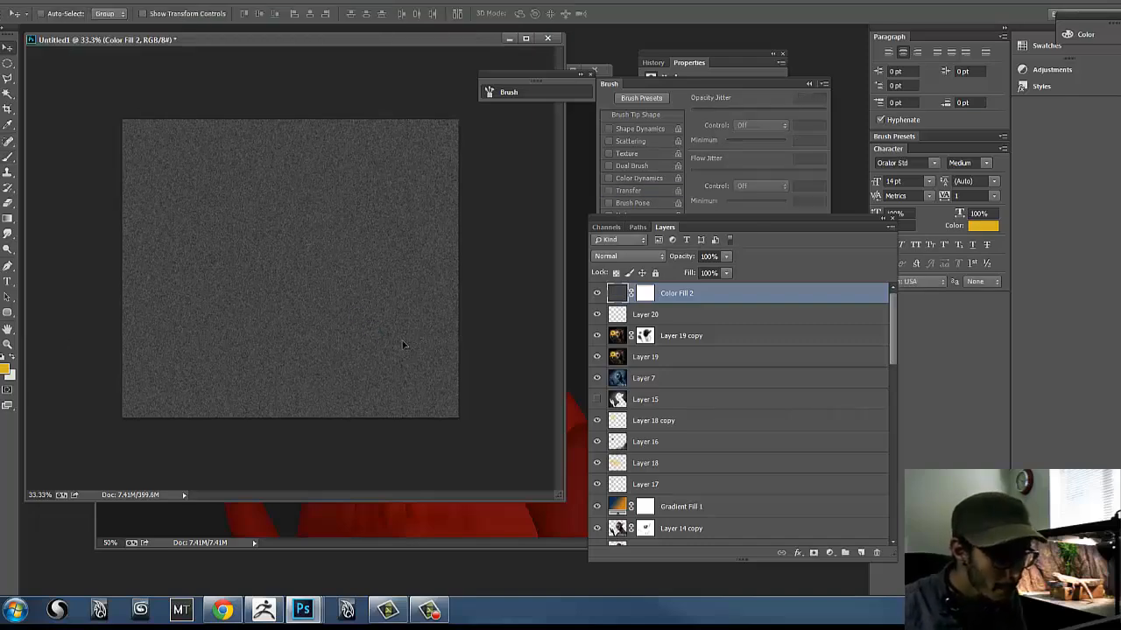
# - Set the noise layer's blend mode to Lighten and its opacity to 23%
pyautogui.click(648, 256)
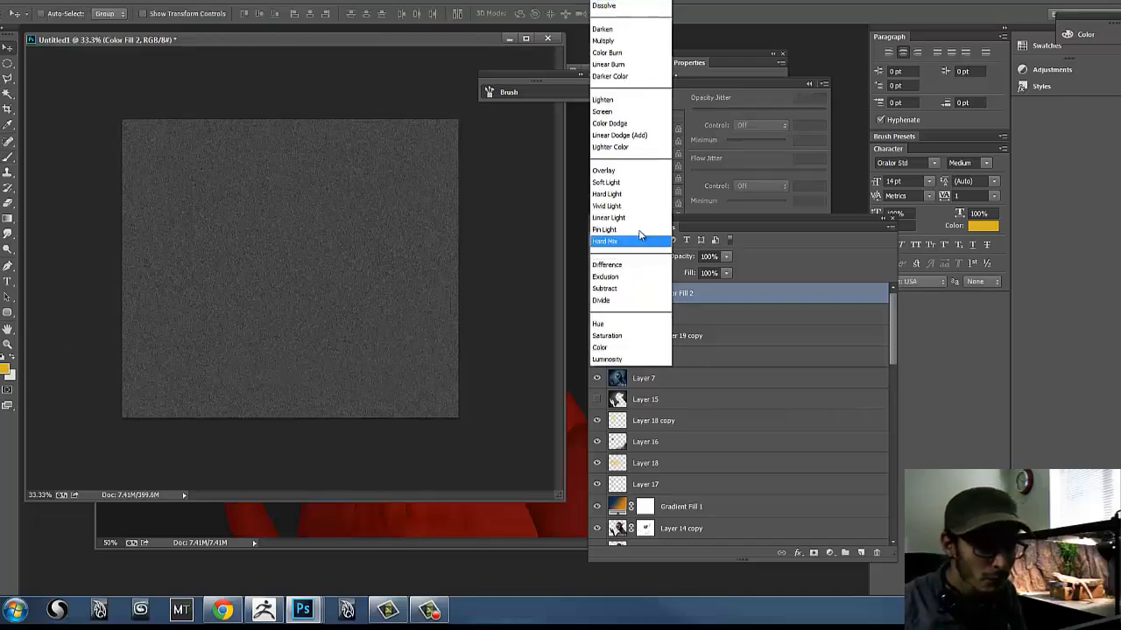
pyautogui.click(617, 40)
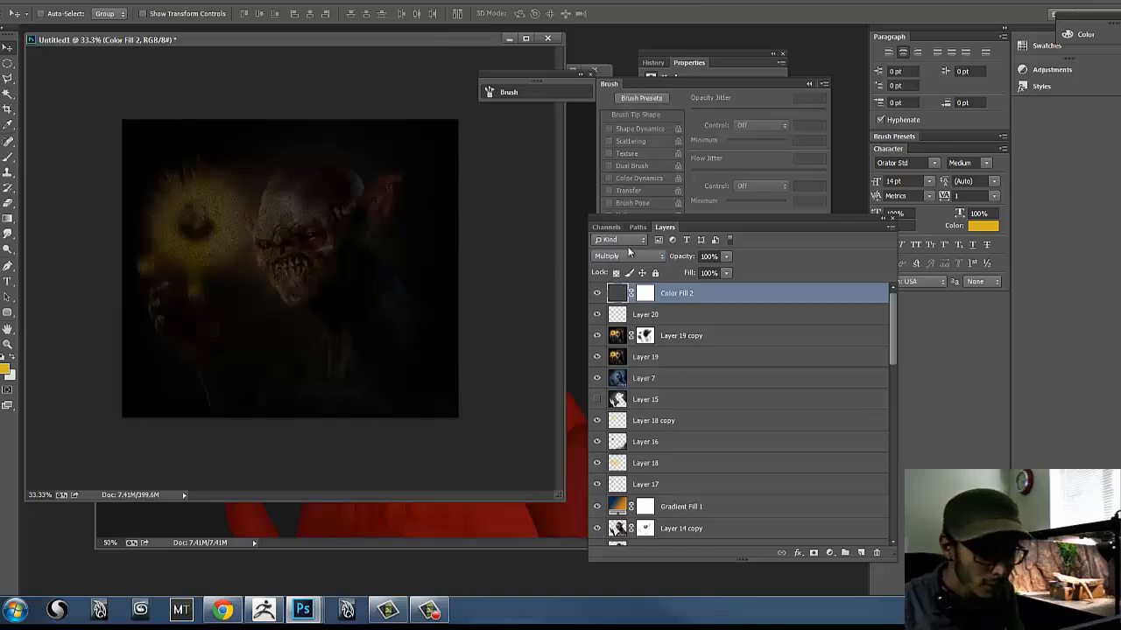
pyautogui.scroll(-5, 647, 256)
pyautogui.click(647, 257)
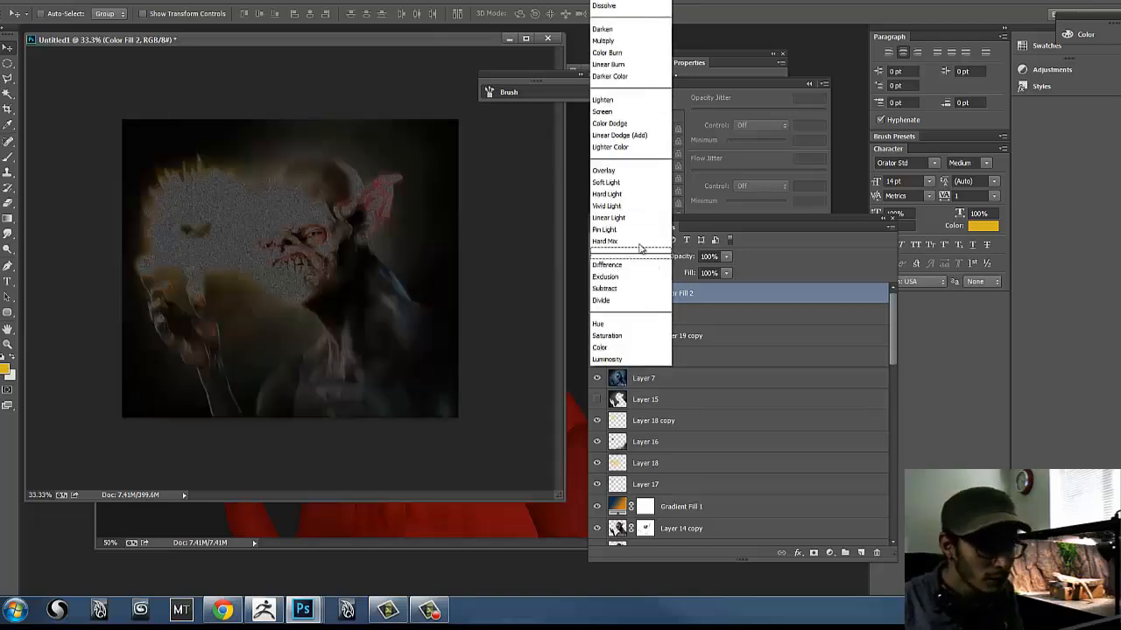
pyautogui.click(623, 112)
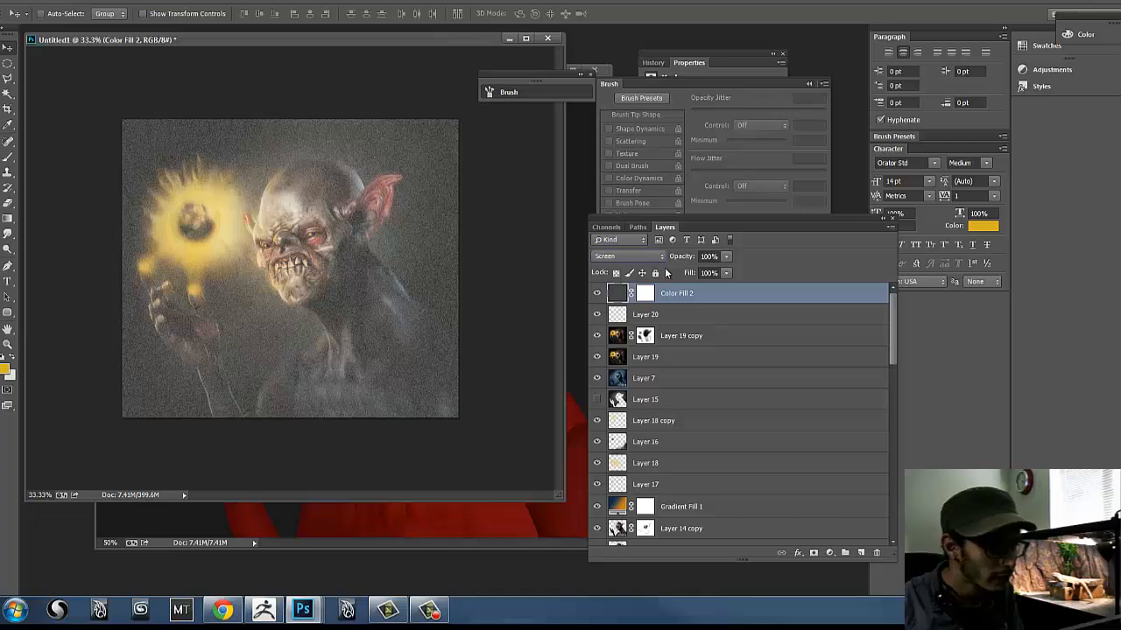
pyautogui.hotkey('shift', '+')
pyautogui.hotkey('shift', '-')
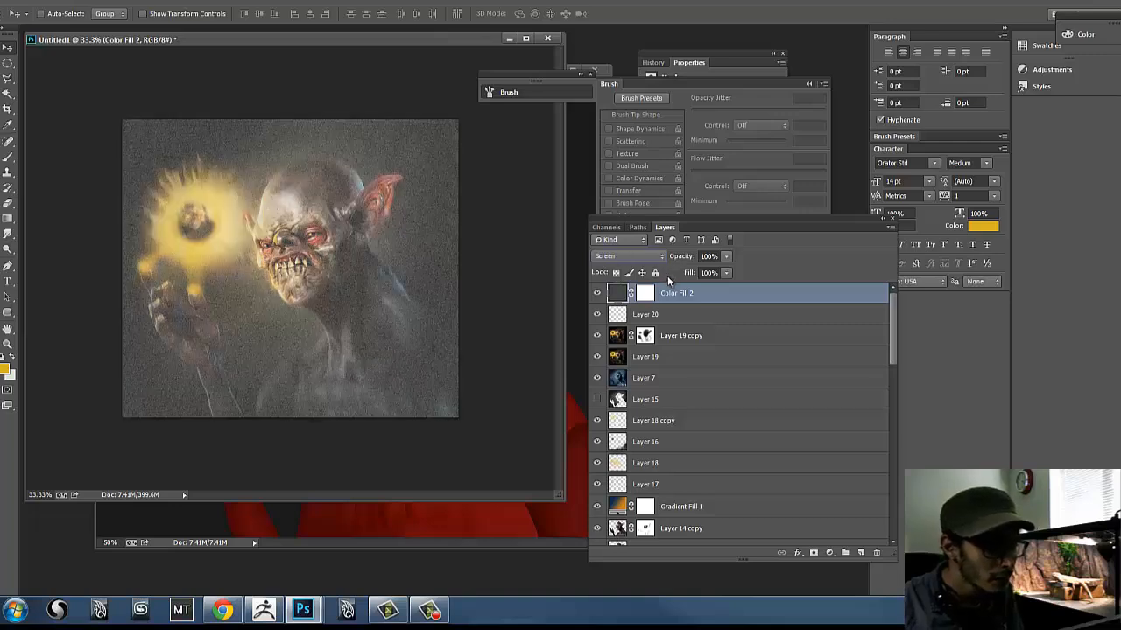
pyautogui.click(726, 256)
pyautogui.moveTo(732, 272); pyautogui.dragTo(680, 270)
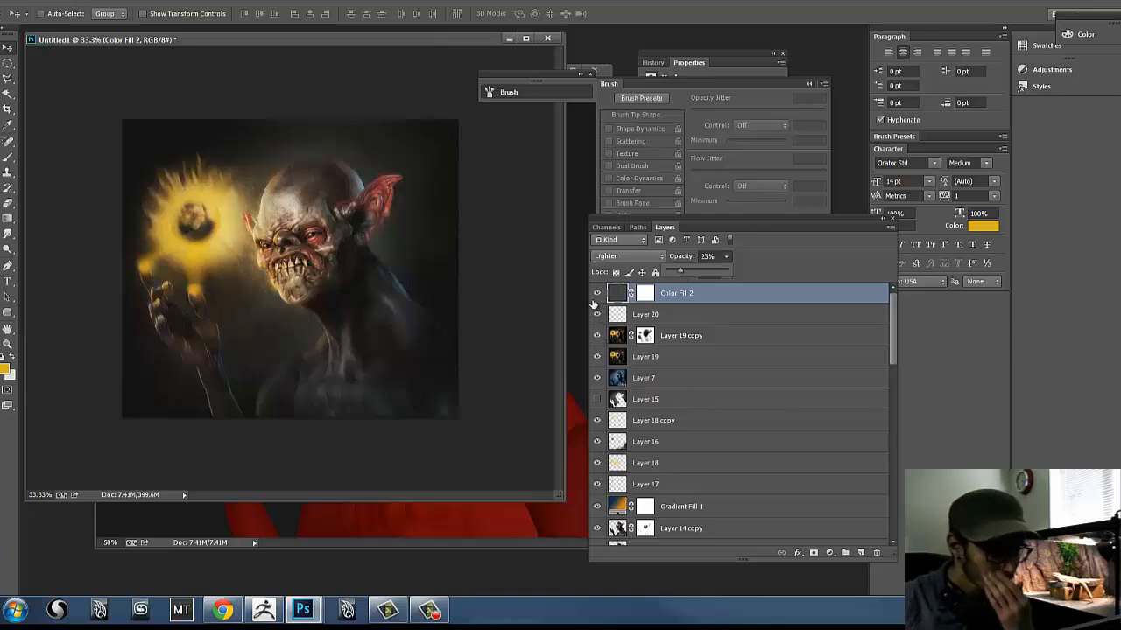
# - Compare the painting with the grain layer hidden and shown
pyautogui.click(598, 342)
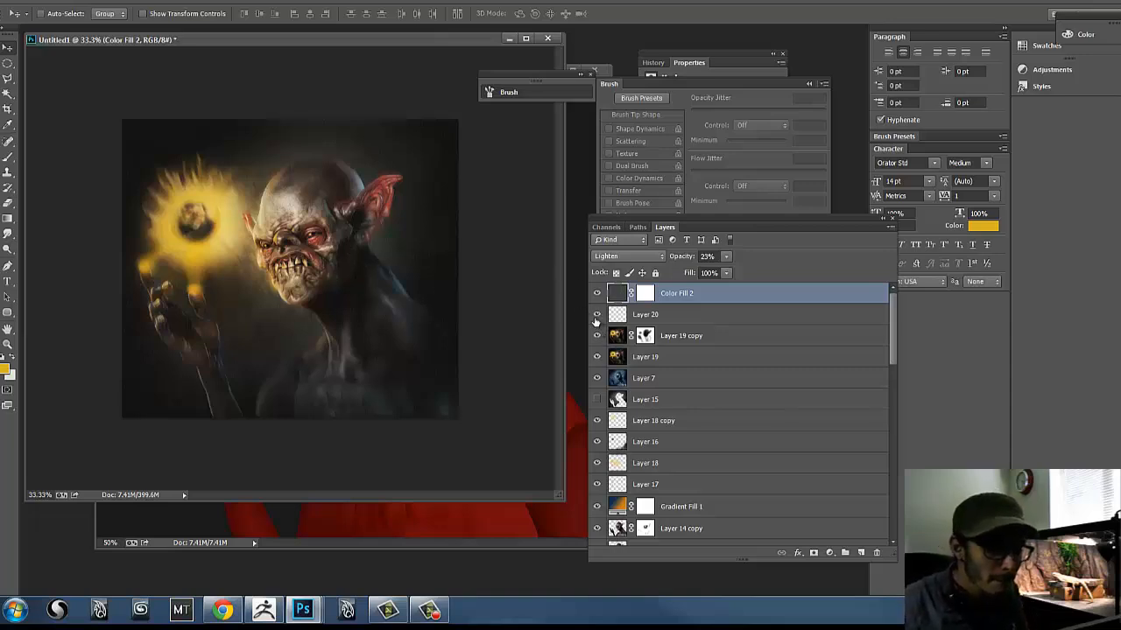
pyautogui.click(597, 295)
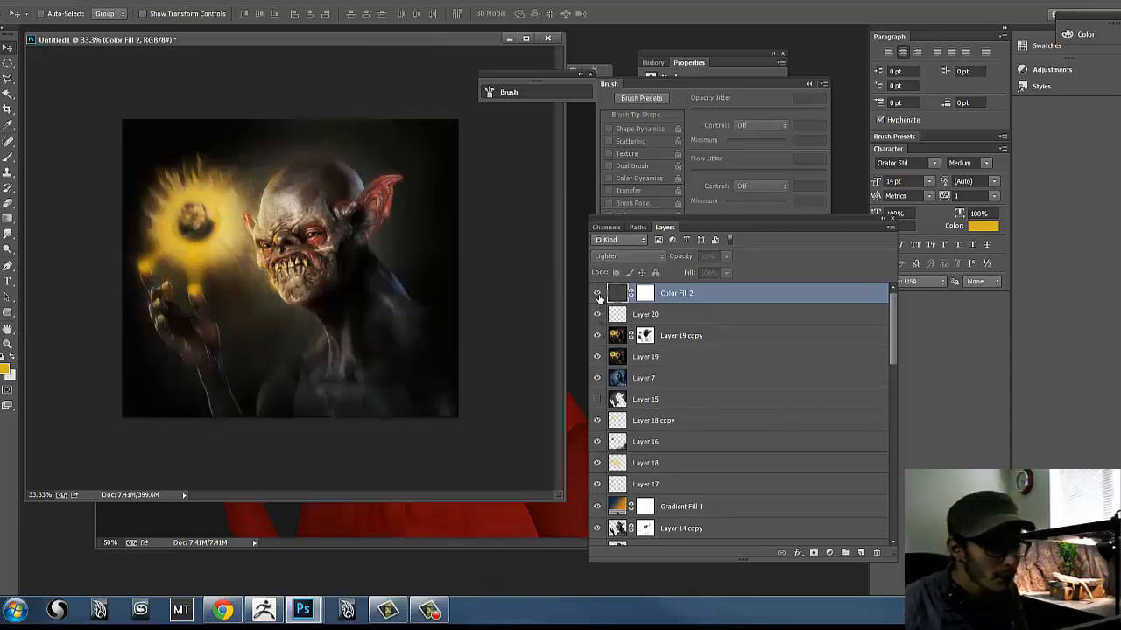
pyautogui.click(597, 295)
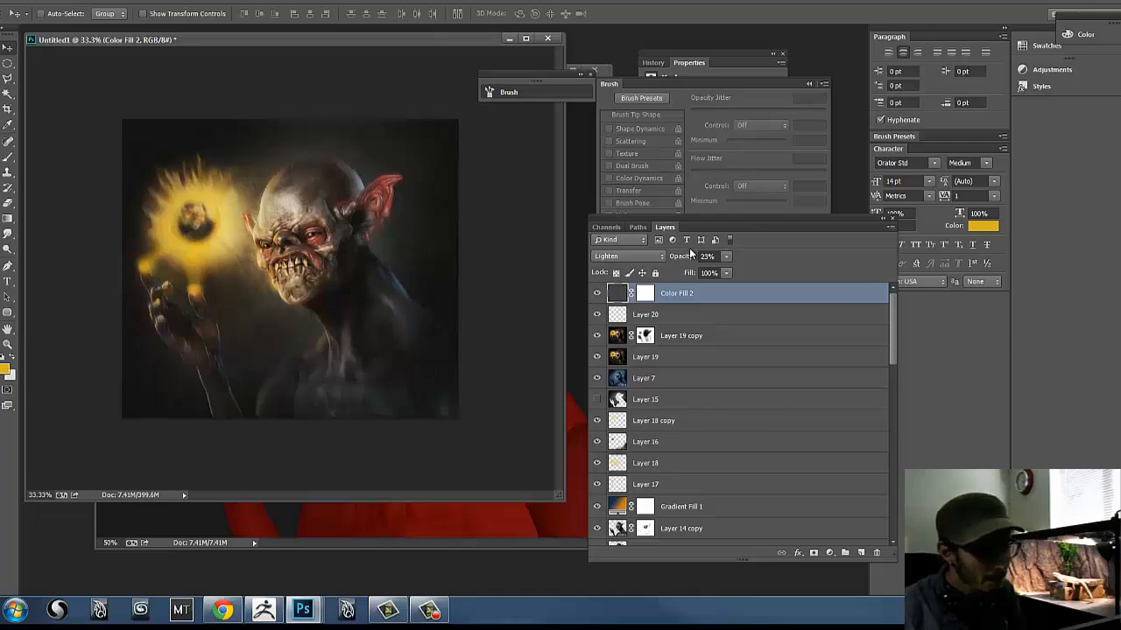
pyautogui.click(597, 294)
pyautogui.click(597, 294)
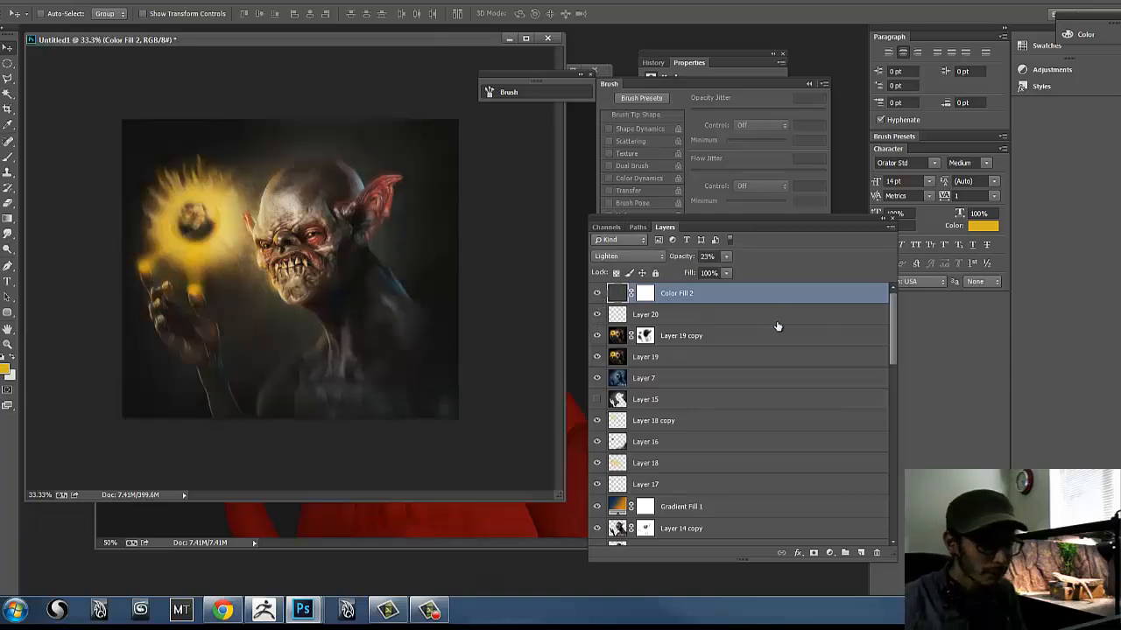
pyautogui.click(814, 552)
pyautogui.hotkey('ctrl', 'z')
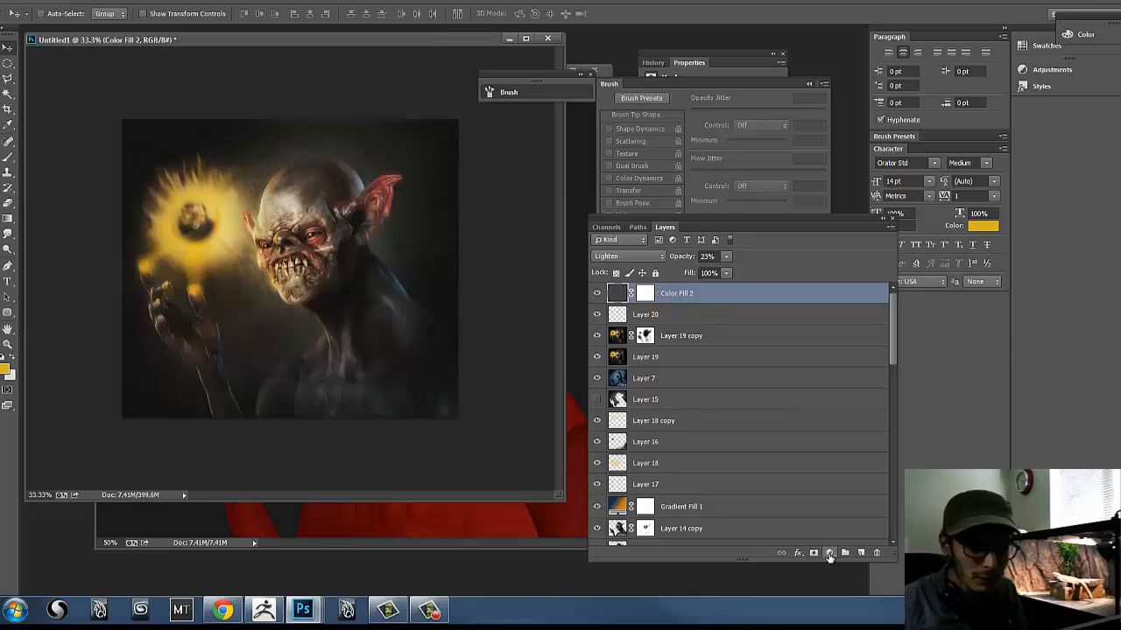
pyautogui.hotkey('ctrl', 'z')
pyautogui.hotkey('ctrl', 'z')
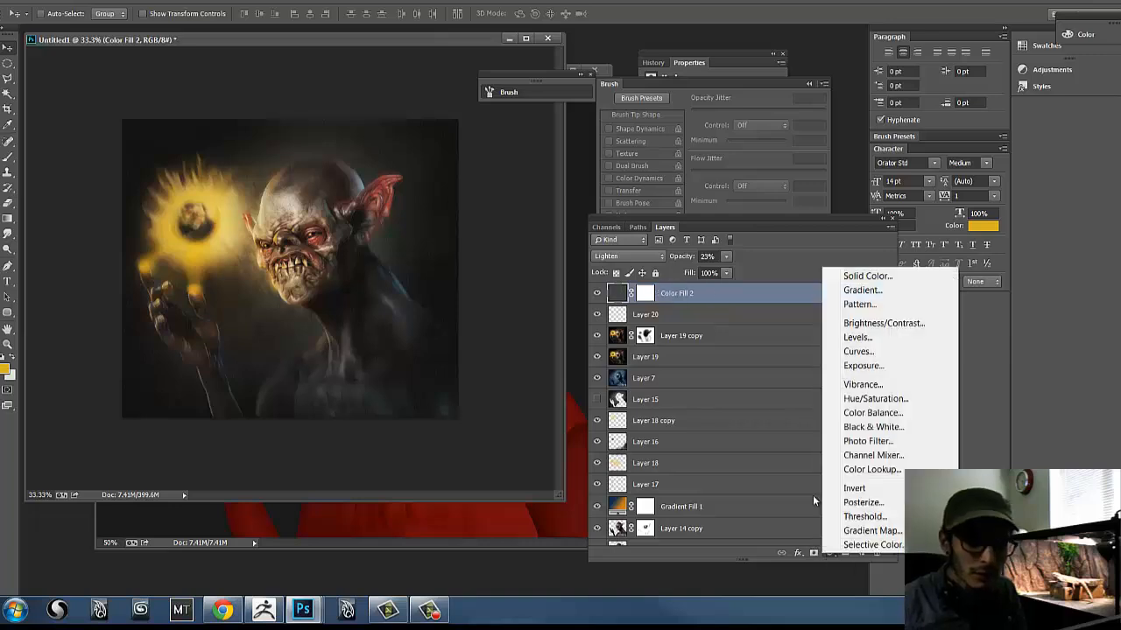
# - Add a Levels adjustment layer above the grain, with midtones at 0.92 and the white input level at 205
pyautogui.click(830, 553)
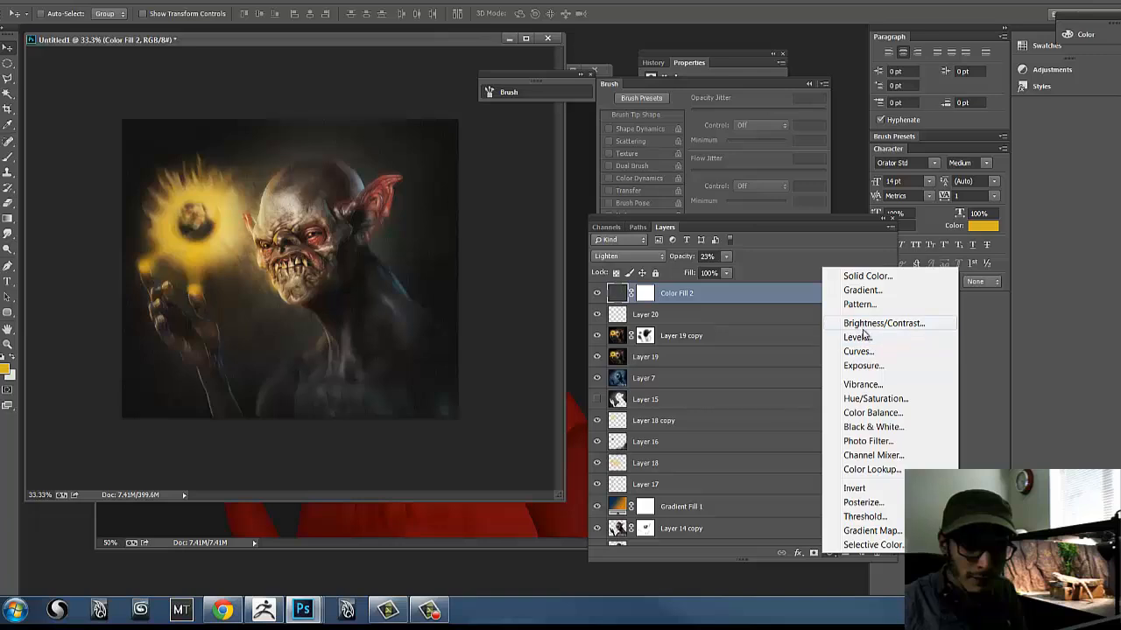
pyautogui.click(858, 337)
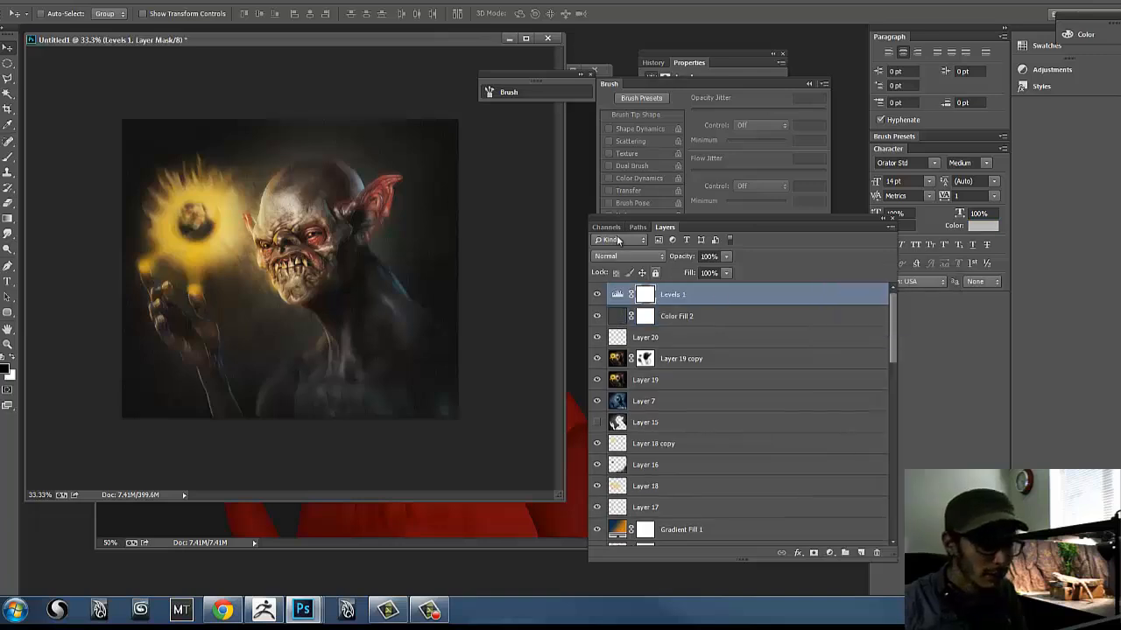
pyautogui.moveTo(753, 88)
pyautogui.mouseDown()
pyautogui.moveTo(947, 85)
pyautogui.moveTo(934, 87)
pyautogui.mouseUp()
pyautogui.moveTo(730, 186)
pyautogui.mouseDown()
pyautogui.moveTo(709, 190)
pyautogui.moveTo(750, 189)
pyautogui.mouseUp()
pyautogui.moveTo(627, 233); pyautogui.dragTo(584, 246)
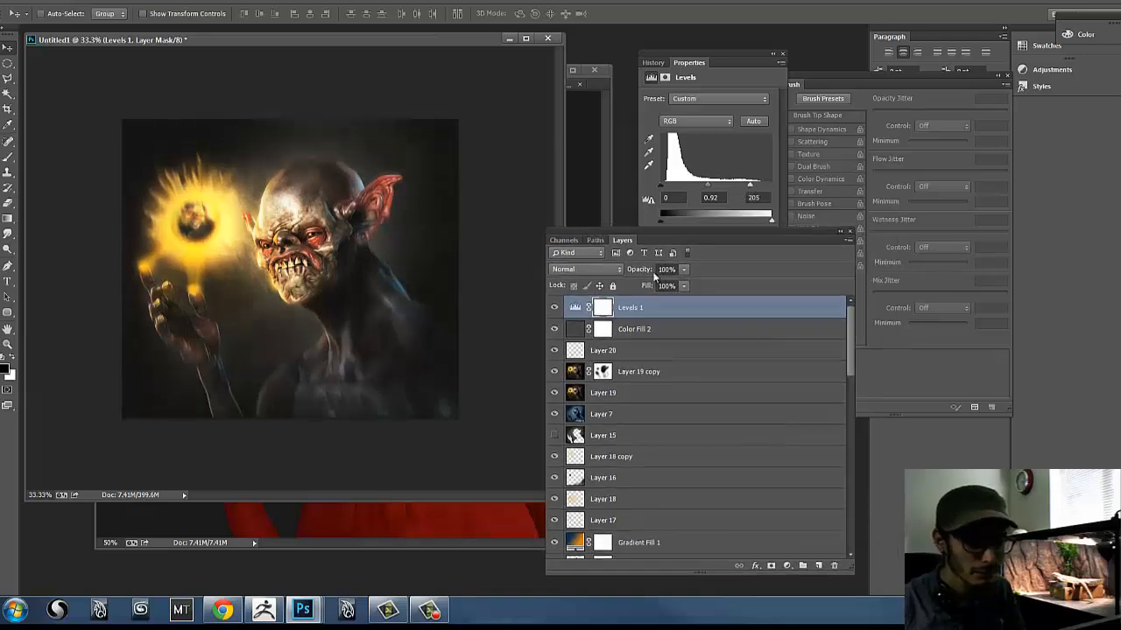
# - Add a Color Balance adjustment layer with midtones at red +28, green -2 and blue -26
pyautogui.click(786, 565)
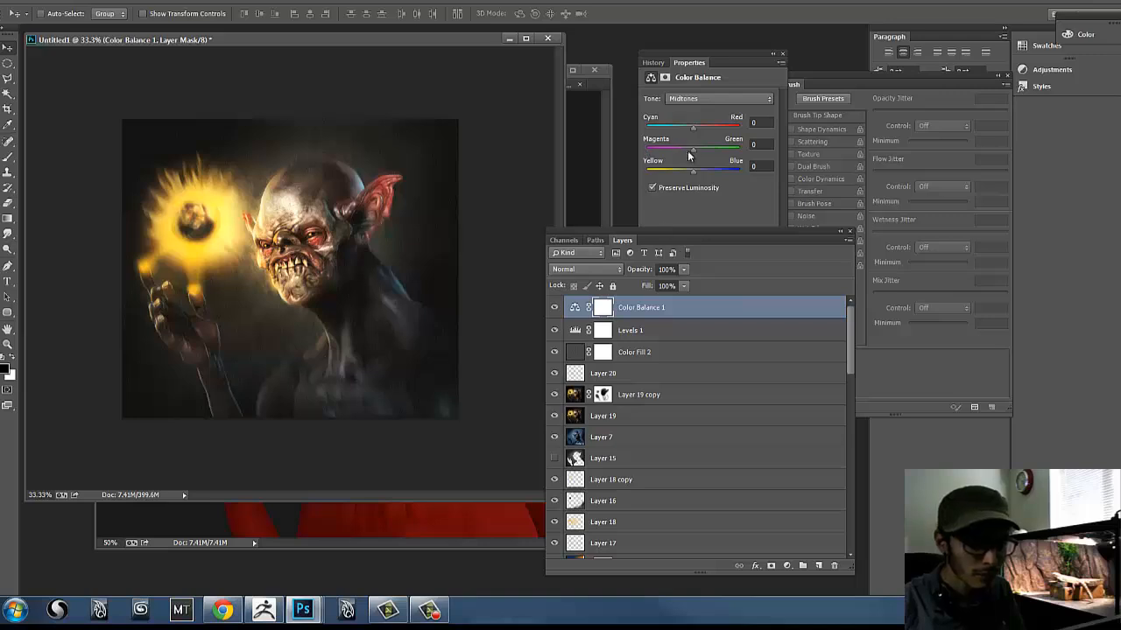
pyautogui.moveTo(688, 155)
pyautogui.mouseDown()
pyautogui.moveTo(701, 154)
pyautogui.moveTo(690, 177)
pyautogui.mouseUp()
pyautogui.moveTo(697, 133); pyautogui.dragTo(707, 133)
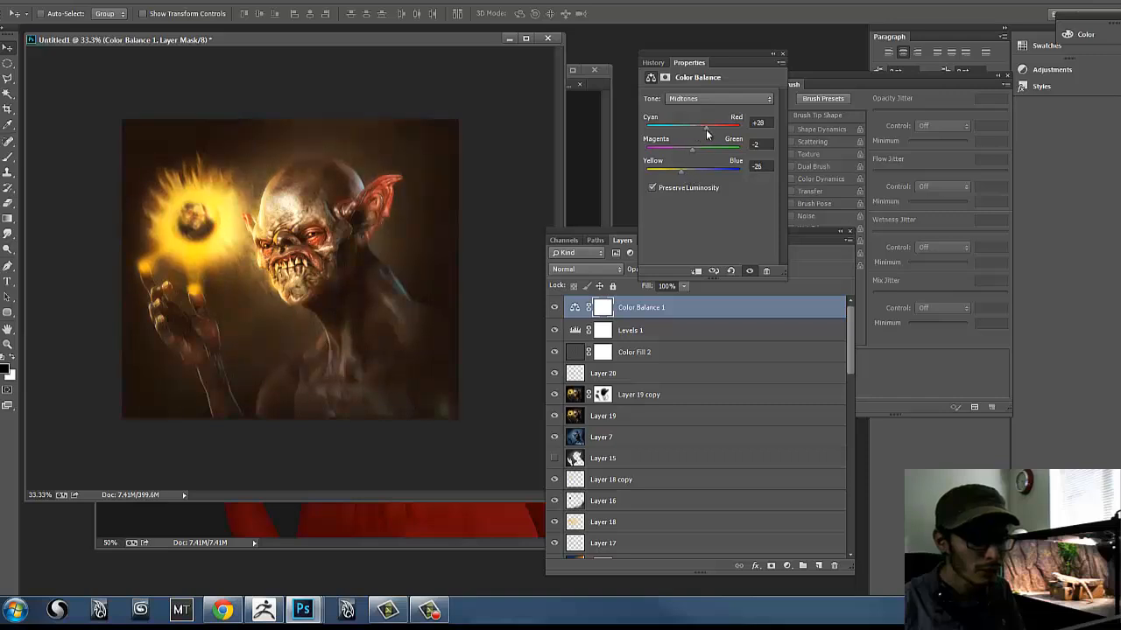
# - Set the Color Balance highlights to red +32 and blue +28, and the shadows to red -13, green +2 and blue -7
pyautogui.click(707, 100)
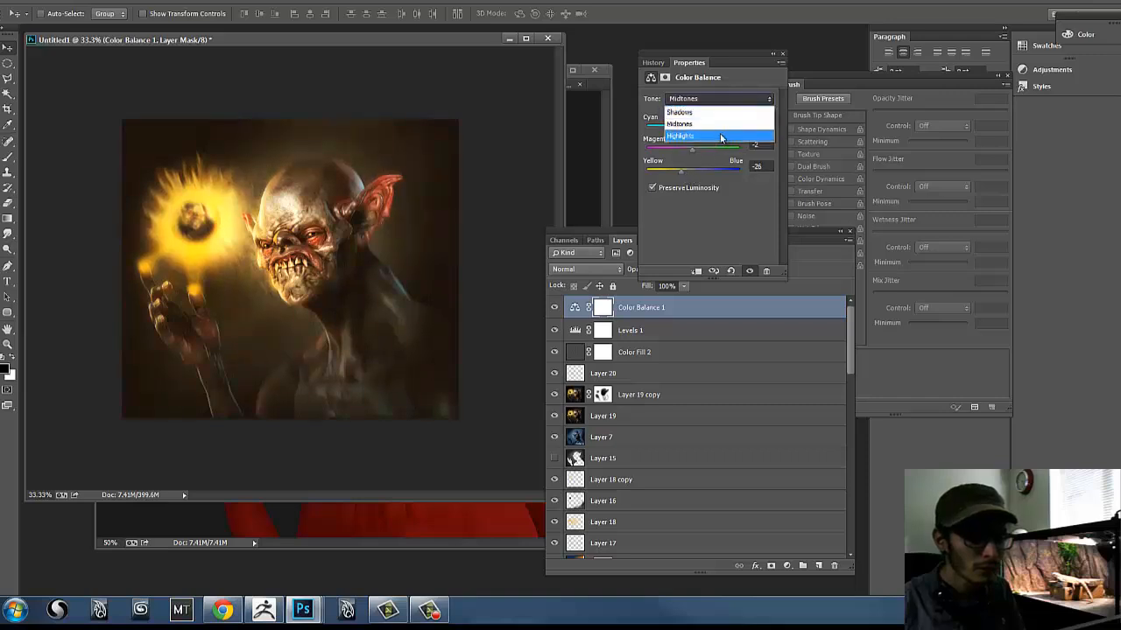
pyautogui.click(720, 136)
pyautogui.moveTo(693, 172); pyautogui.dragTo(708, 177)
pyautogui.moveTo(693, 130)
pyautogui.mouseDown()
pyautogui.moveTo(676, 131)
pyautogui.moveTo(705, 134)
pyautogui.mouseUp()
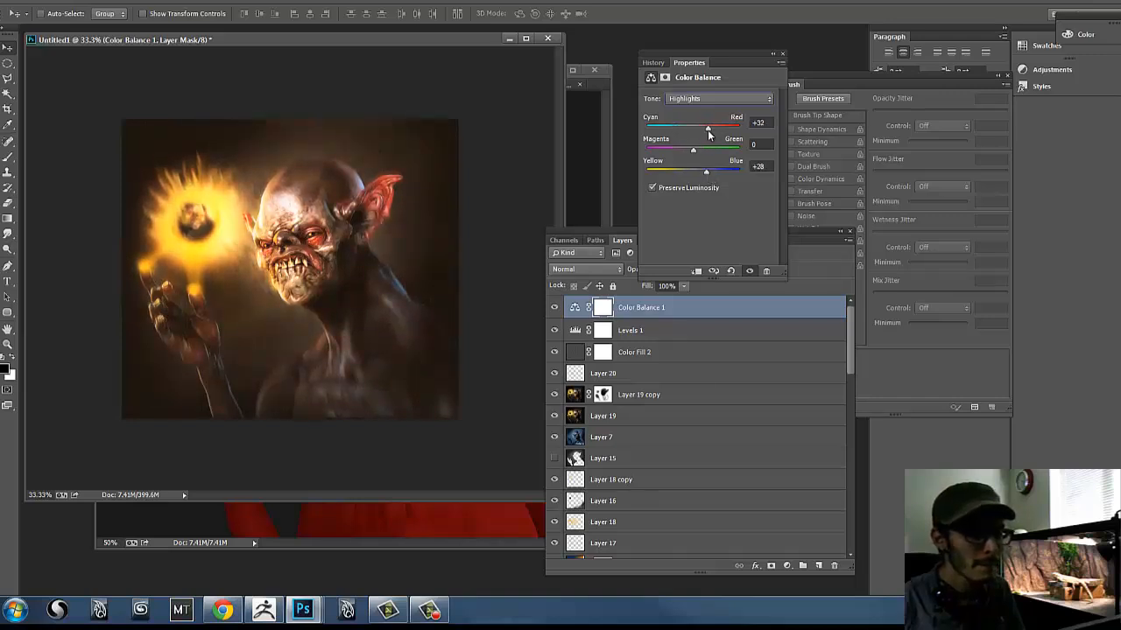
pyautogui.click(707, 100)
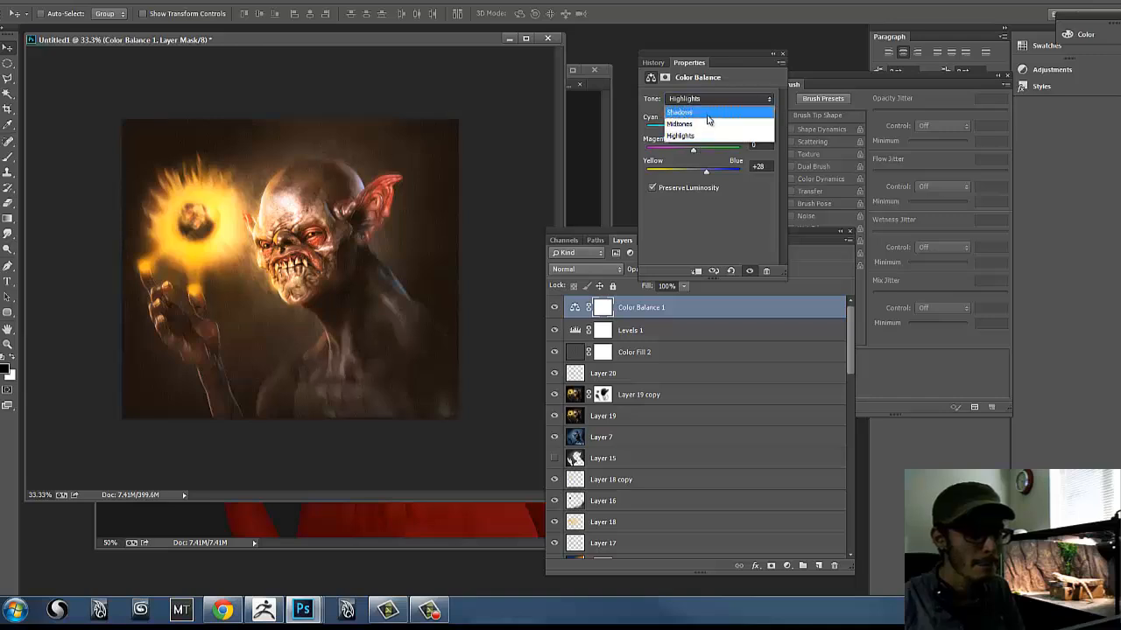
pyautogui.click(709, 114)
pyautogui.moveTo(700, 178); pyautogui.dragTo(695, 152)
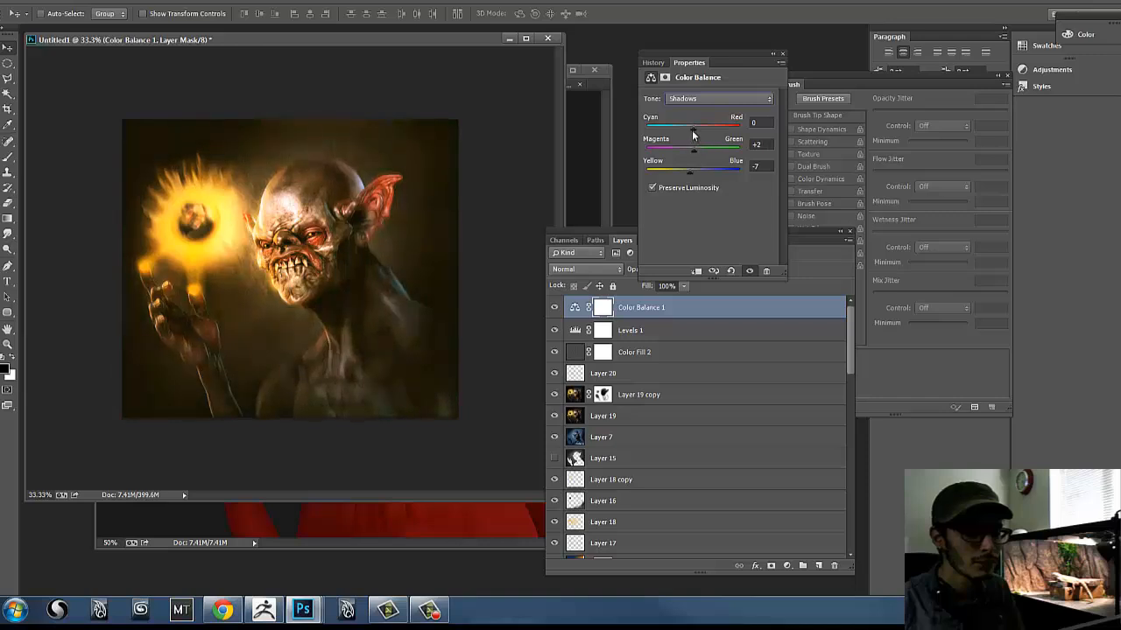
# - Compare the image without the Color Balance layer and reduce that layer's opacity to 49%
pyautogui.click(555, 308)
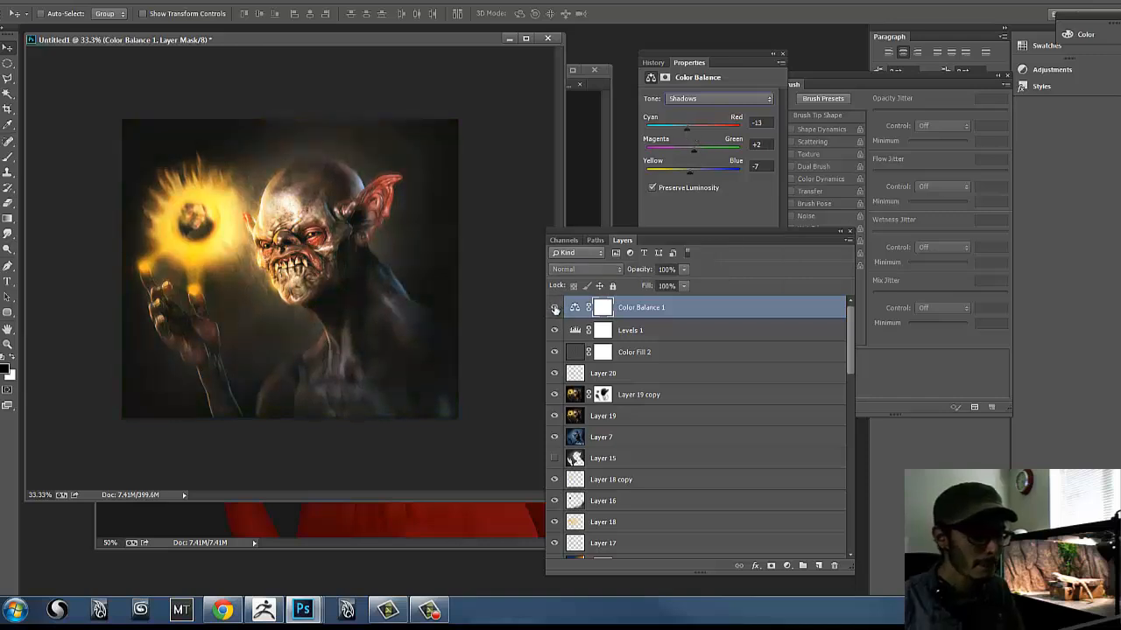
pyautogui.click(678, 269)
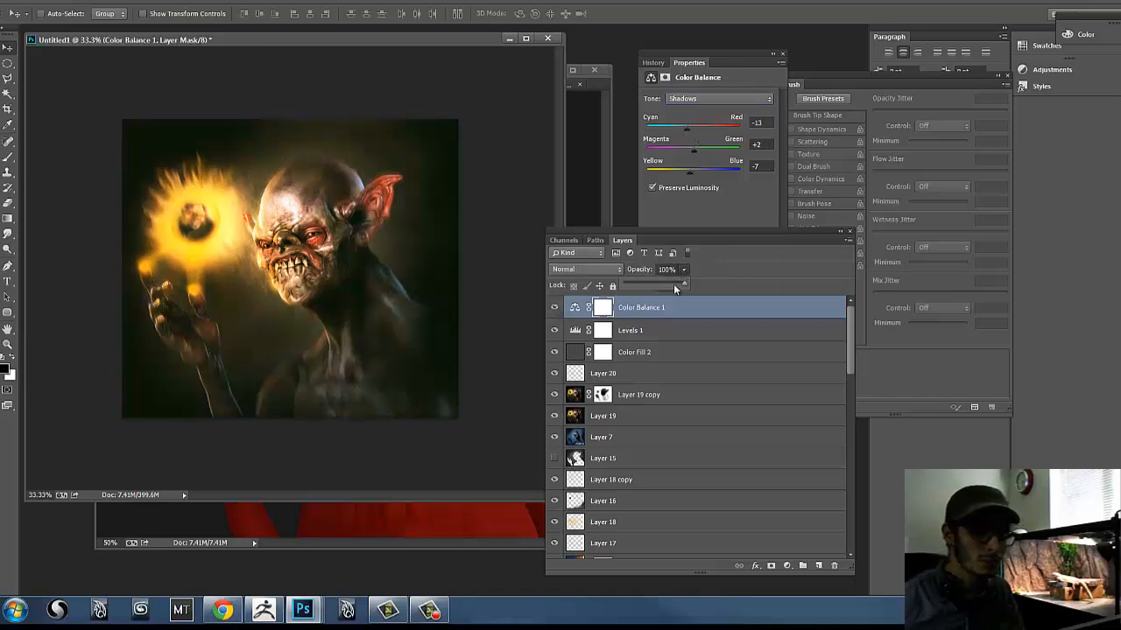
pyautogui.moveTo(657, 288); pyautogui.dragTo(648, 295)
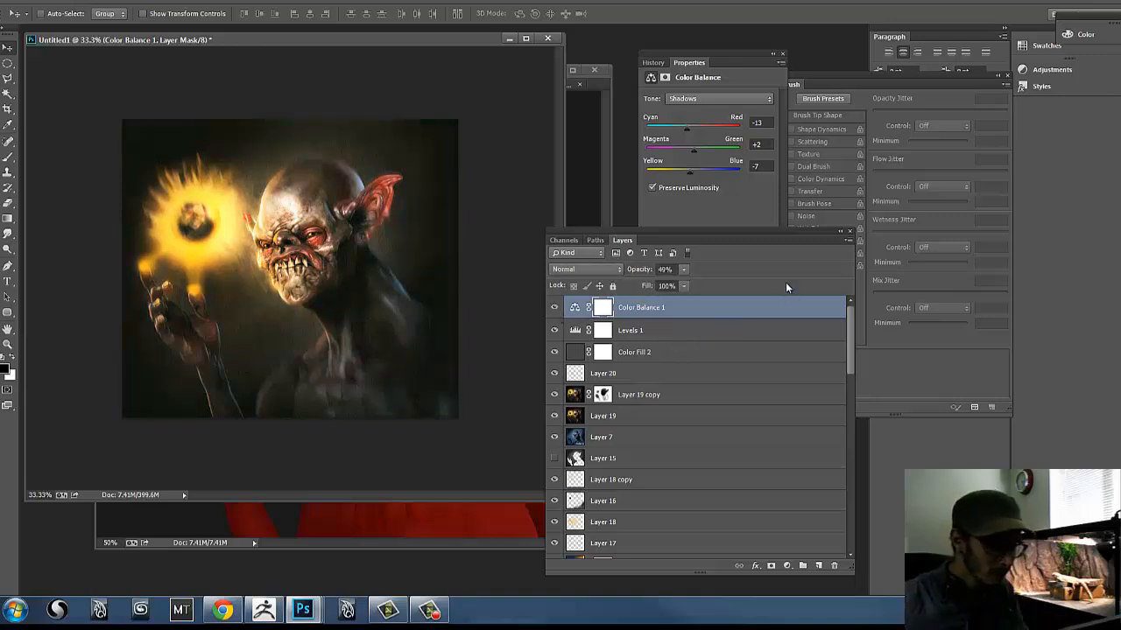
# - Stamp all visible layers into a new layer on top and open the Lens Correction filter for it
pyautogui.hotkey('ctrl', 'shift', 'alt', 'e')
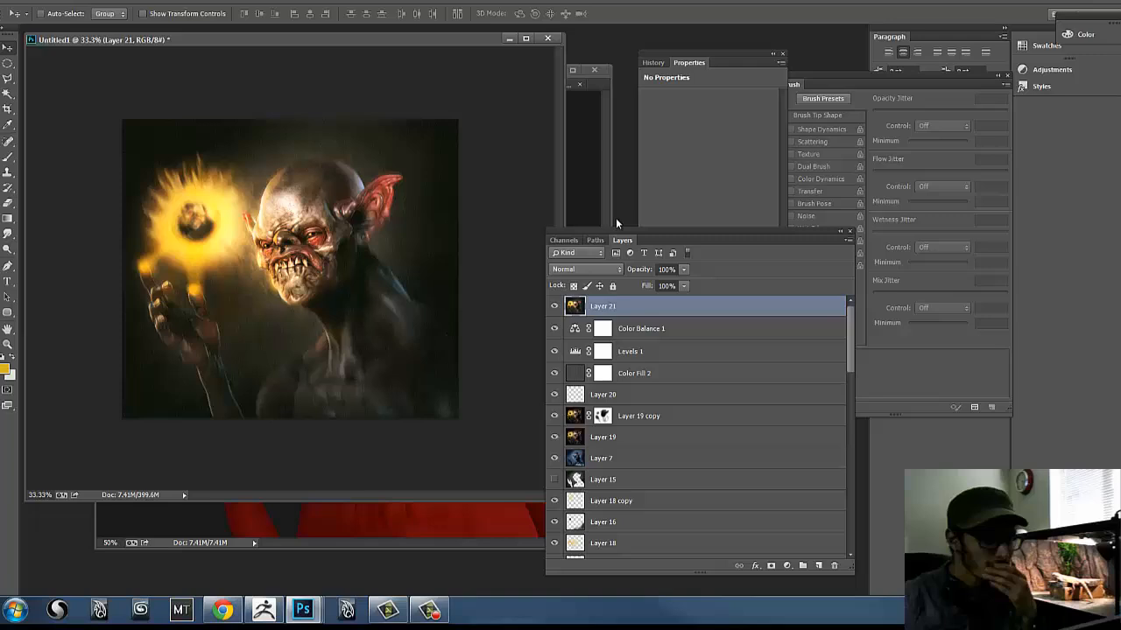
pyautogui.click(234, 2)
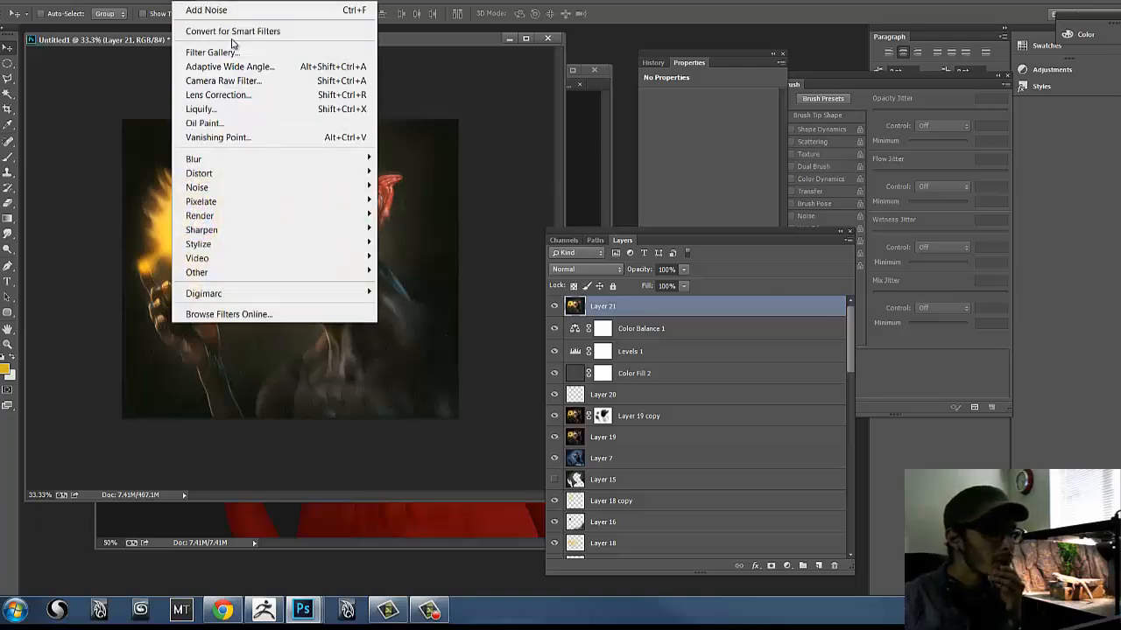
pyautogui.click(275, 95)
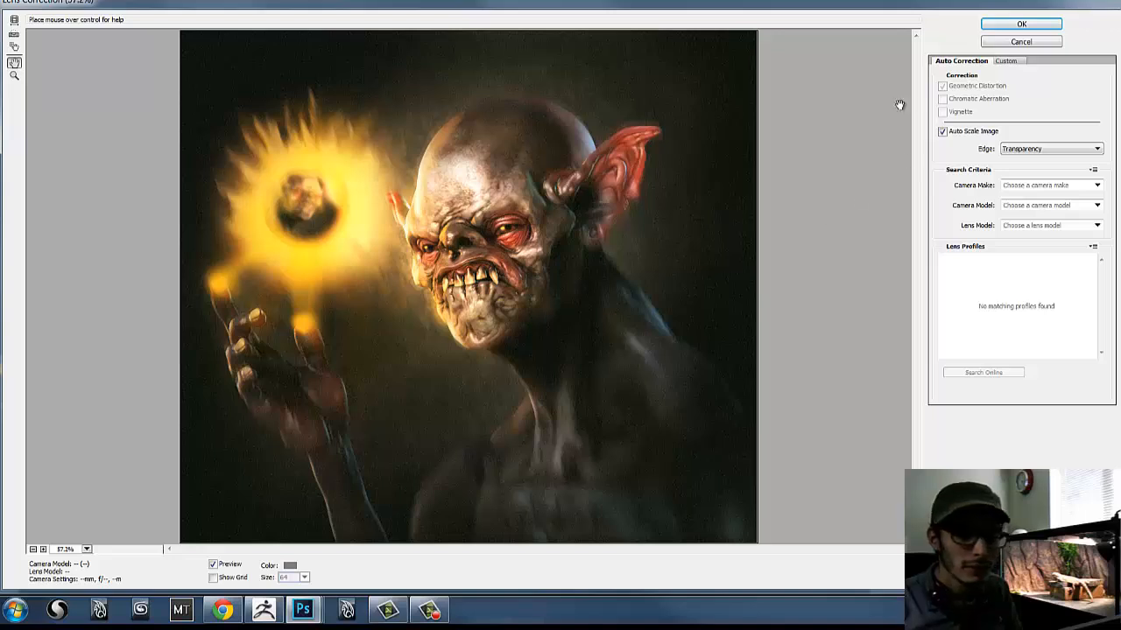
# - In the custom lens corrections, set Red/Cyan Fringe to -52.38 and Green/Magenta Fringe to +28.57, and shift Blue/Yellow Fringe to a negative value
pyautogui.click(1006, 60)
pyautogui.moveTo(1021, 159); pyautogui.dragTo(1013, 159)
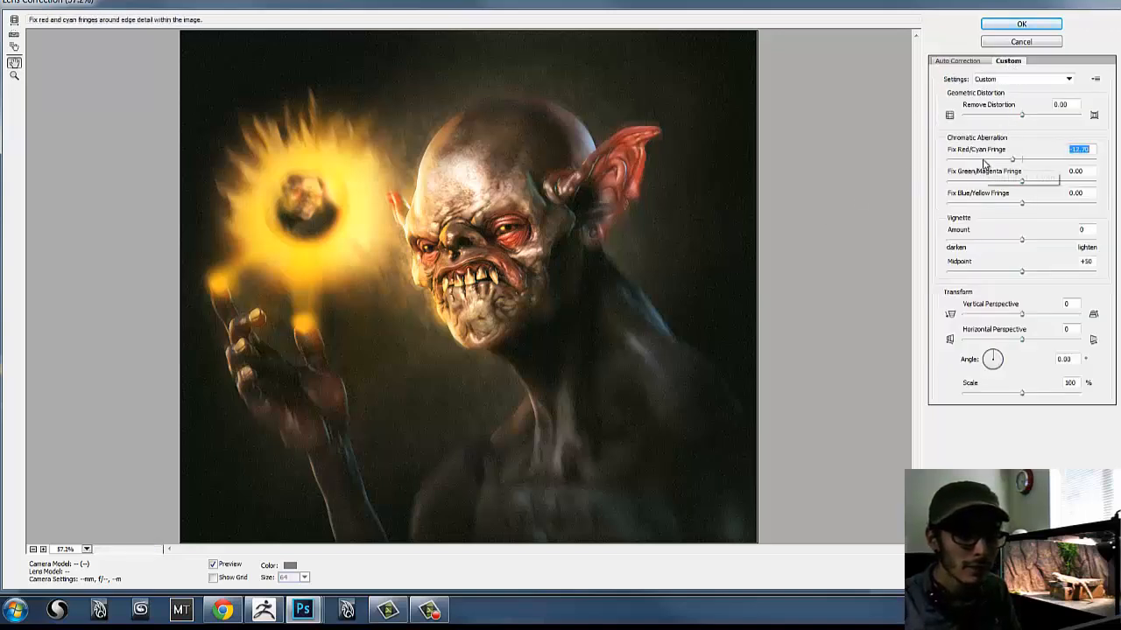
pyautogui.click(983, 160)
pyautogui.hotkey('ctrl', '+')
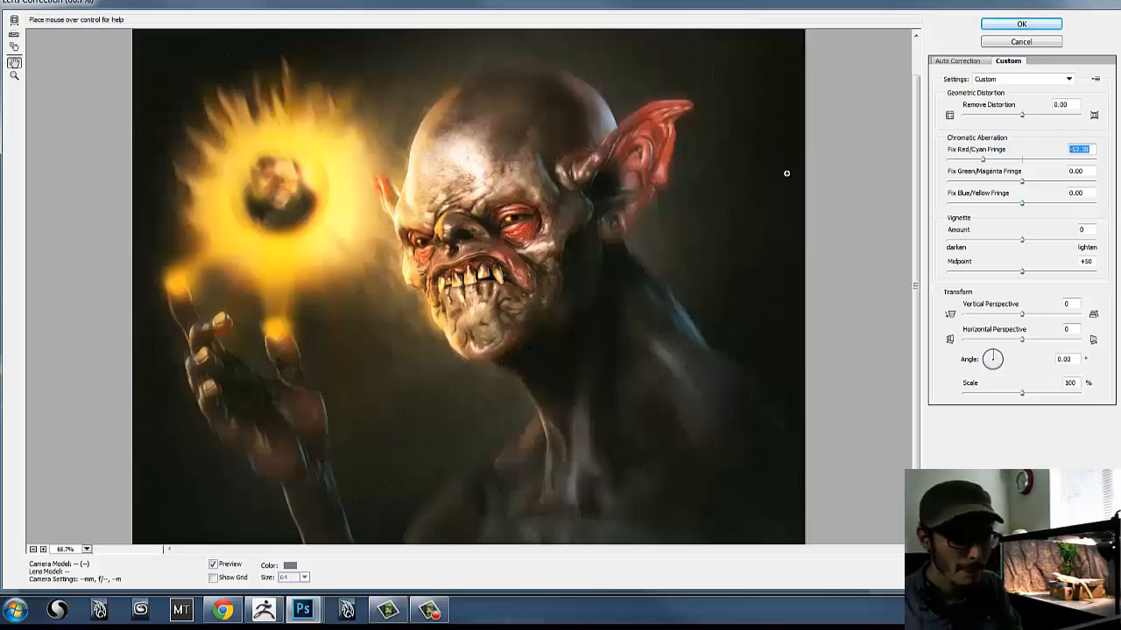
pyautogui.hotkey('ctrl', '+')
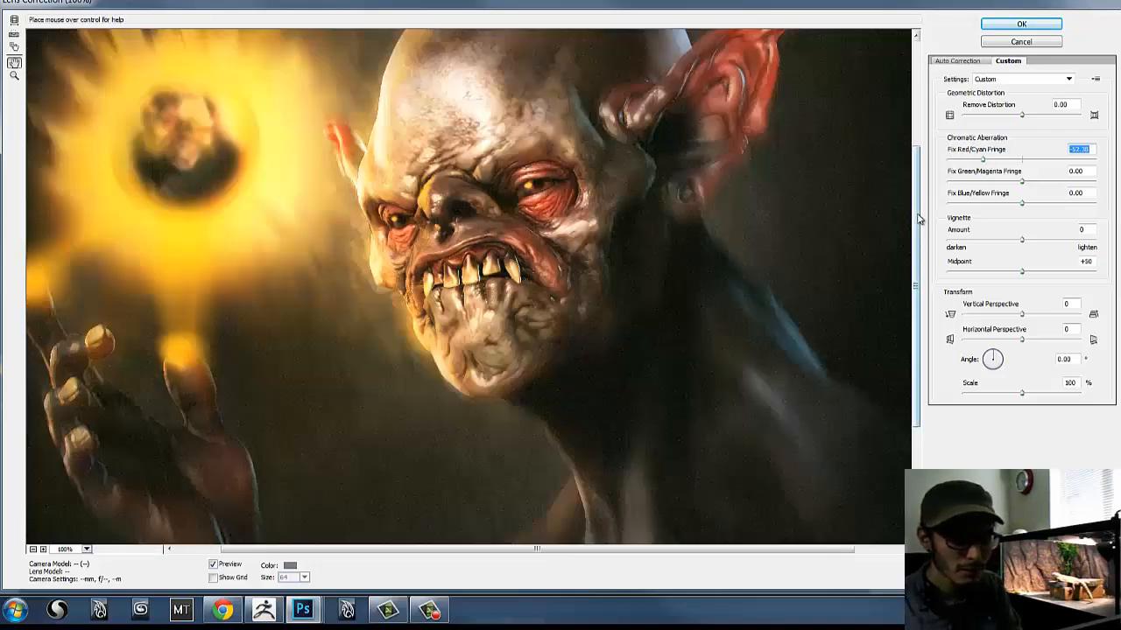
pyautogui.scroll(2, 923, 217)
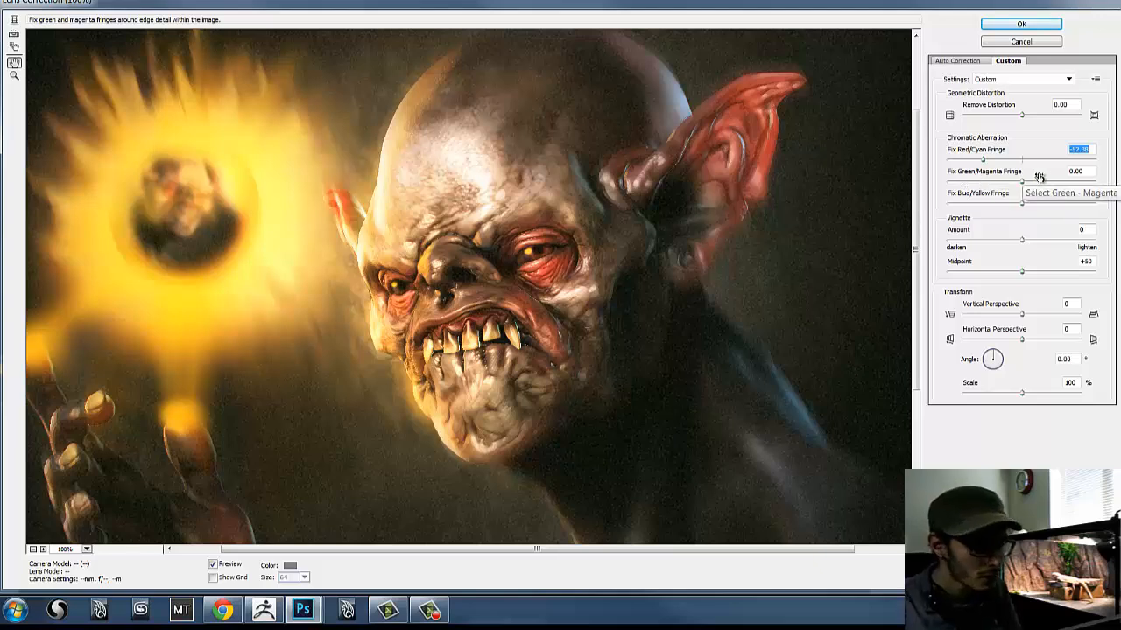
pyautogui.moveTo(1031, 176); pyautogui.dragTo(982, 207)
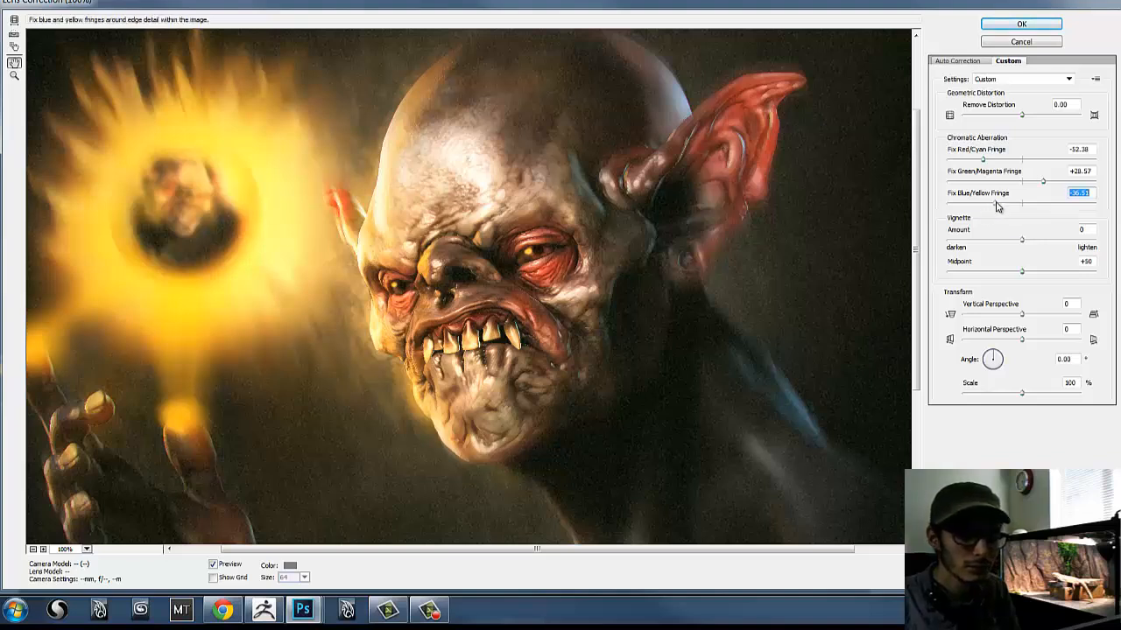
pyautogui.moveTo(994, 204); pyautogui.dragTo(983, 204)
# - Adjust the chromatic aberration to Red/Cyan -28.57, Green/Magenta +69.84 and Blue/Yellow -57.14
pyautogui.click(984, 161)
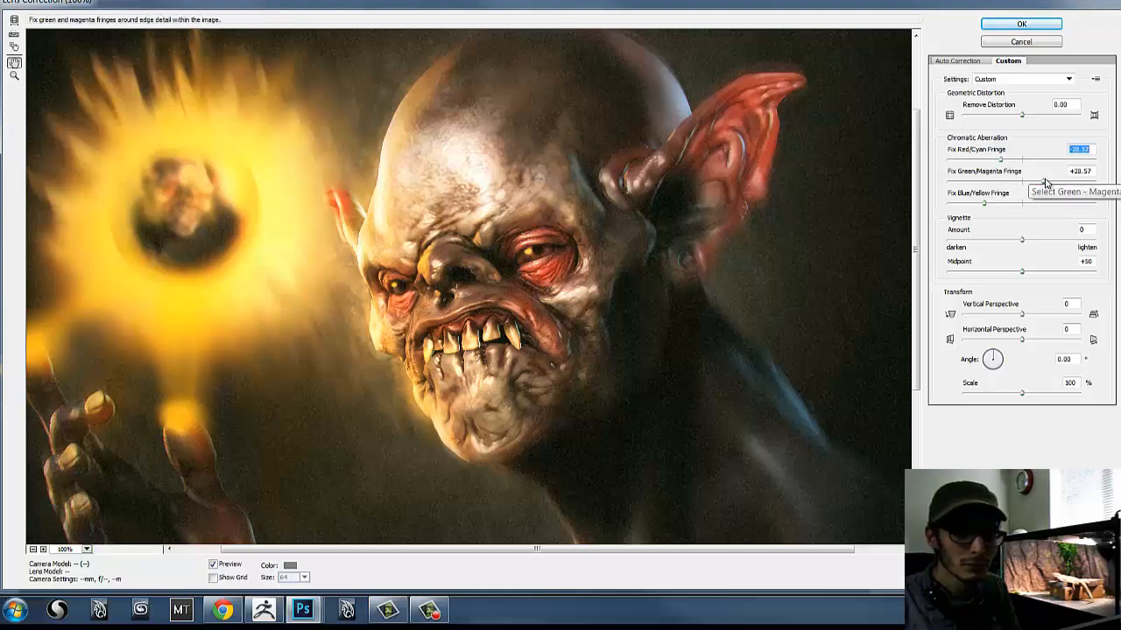
pyautogui.moveTo(1044, 181); pyautogui.dragTo(1077, 186)
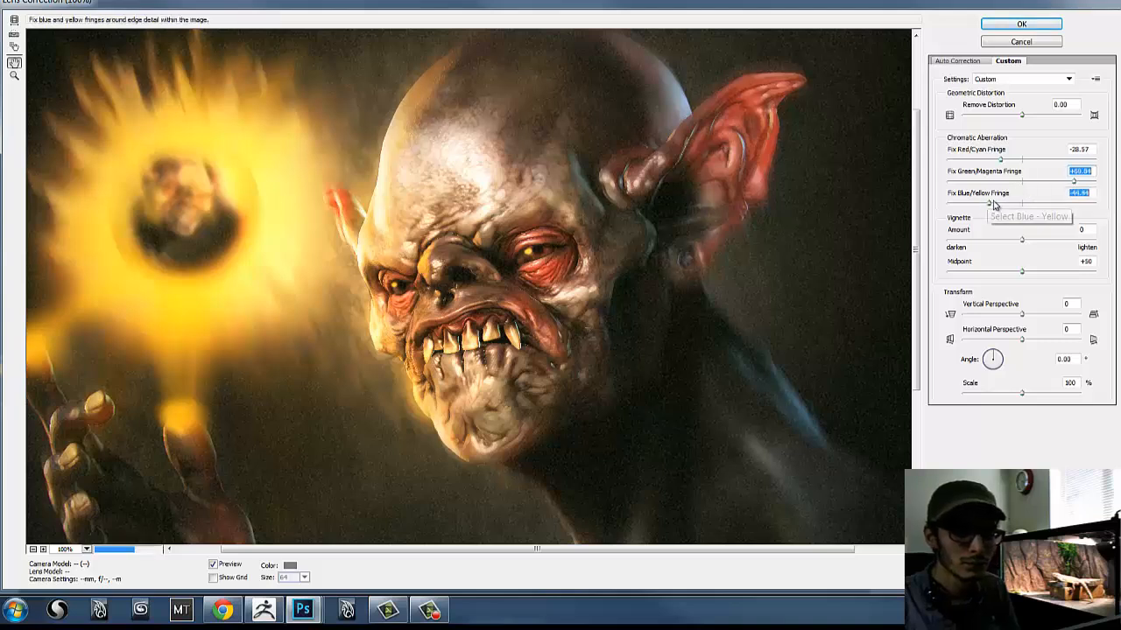
pyautogui.moveTo(985, 203)
pyautogui.mouseDown()
pyautogui.moveTo(1048, 204)
pyautogui.moveTo(980, 207)
pyautogui.mouseUp()
# - Set the Red/Cyan Fringe to -71.43 and apply the lens correction to the stamped layer
pyautogui.hotkey('ctrl', '-')
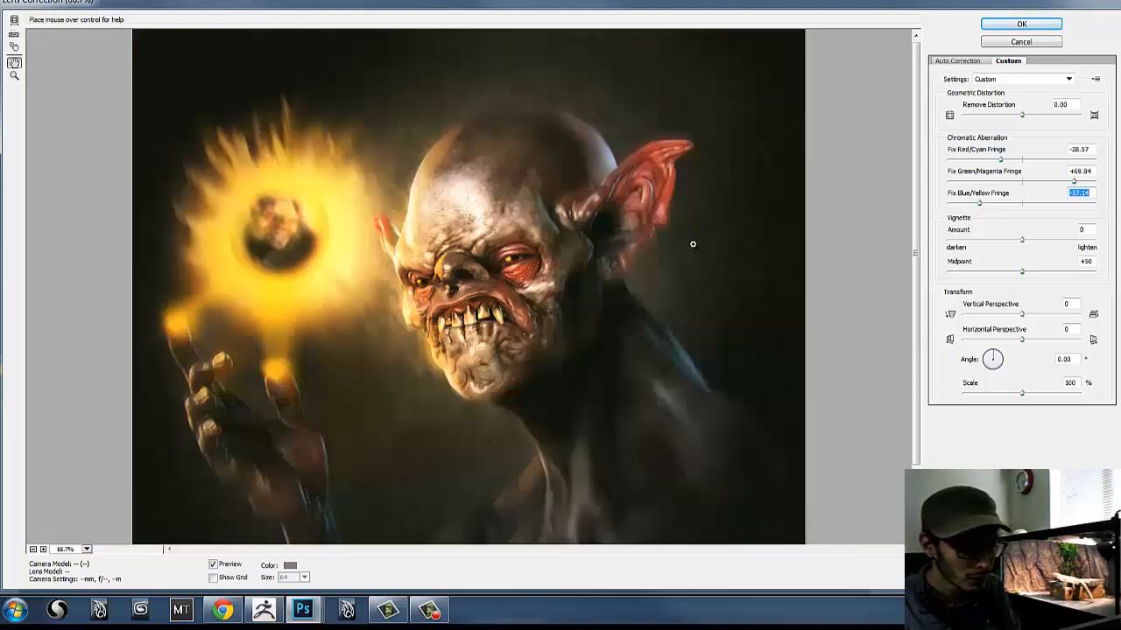
pyautogui.hotkey('ctrl', '-')
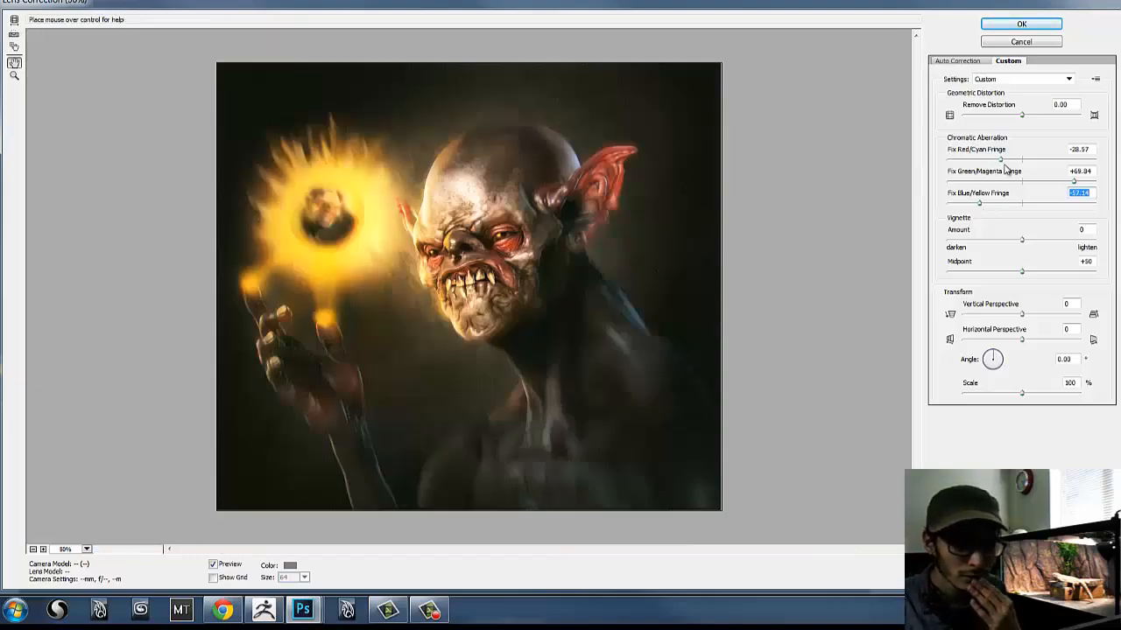
pyautogui.moveTo(998, 160); pyautogui.dragTo(971, 163)
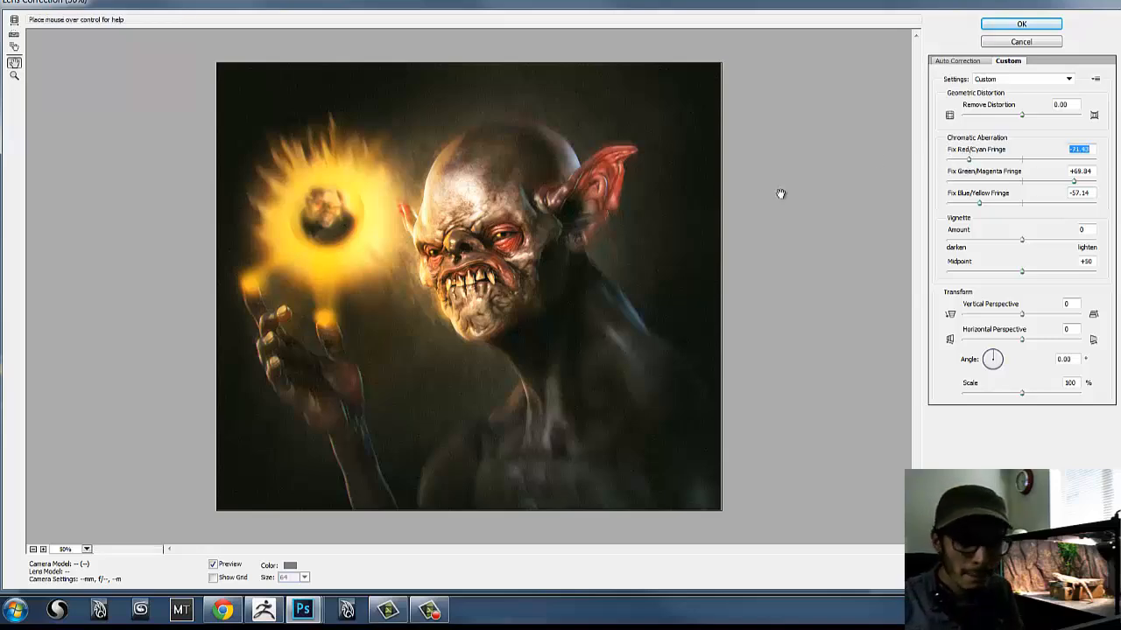
pyautogui.click(1023, 25)
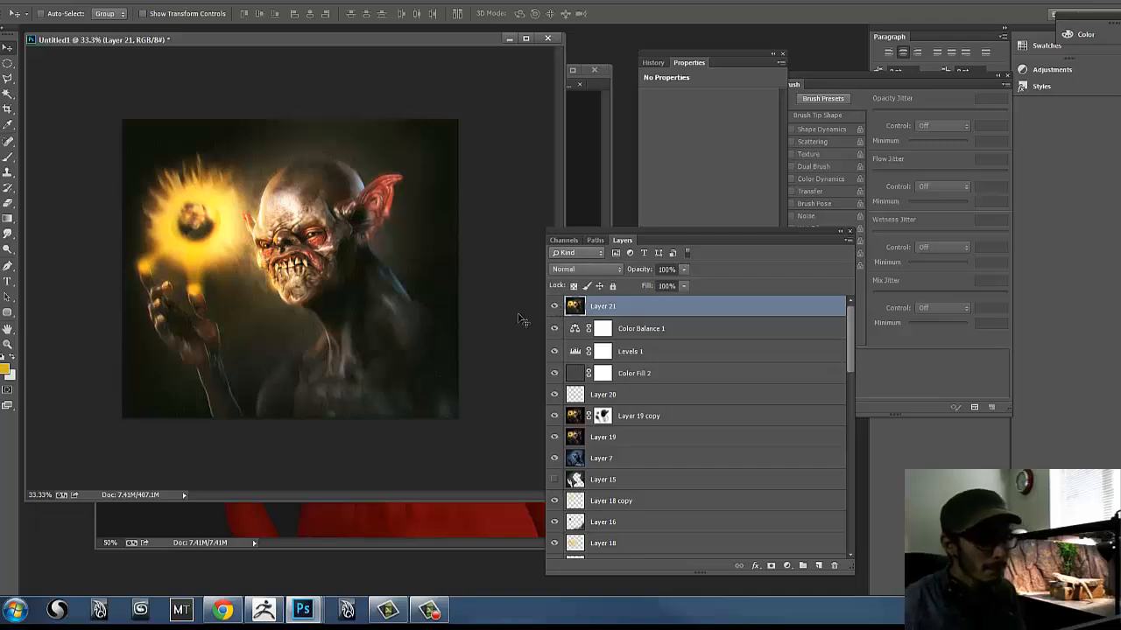
# - Start saving the document and choose the Goblin_Renders folder on the Desktop as its location
pyautogui.hotkey('ctrl', 's')
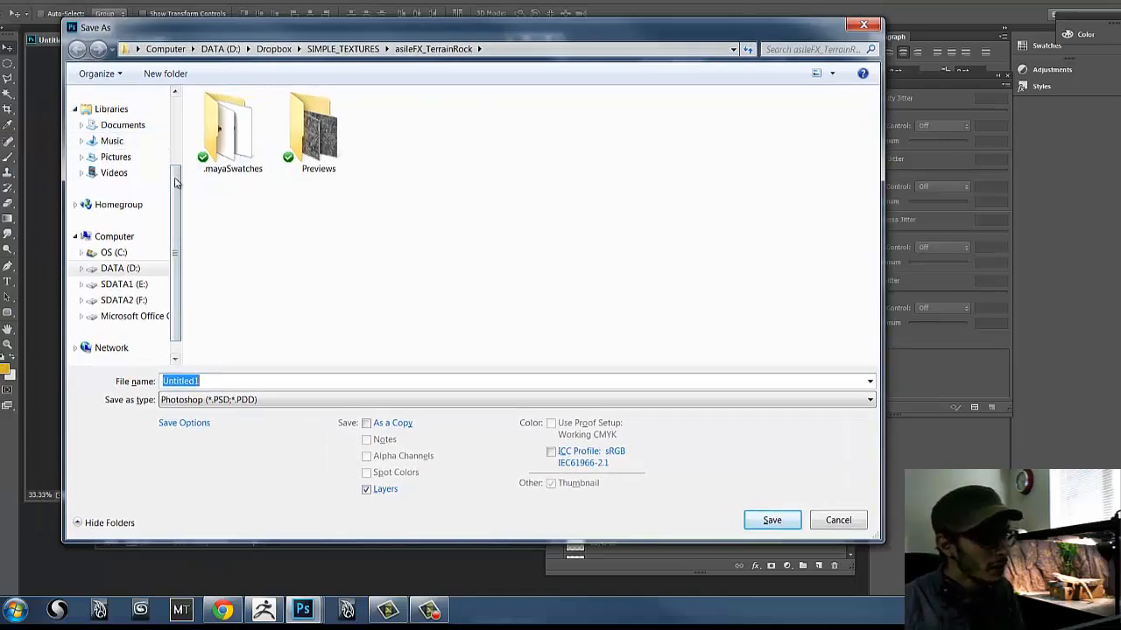
pyautogui.scroll(3, 132, 132)
pyautogui.click(112, 98)
pyautogui.click(117, 114)
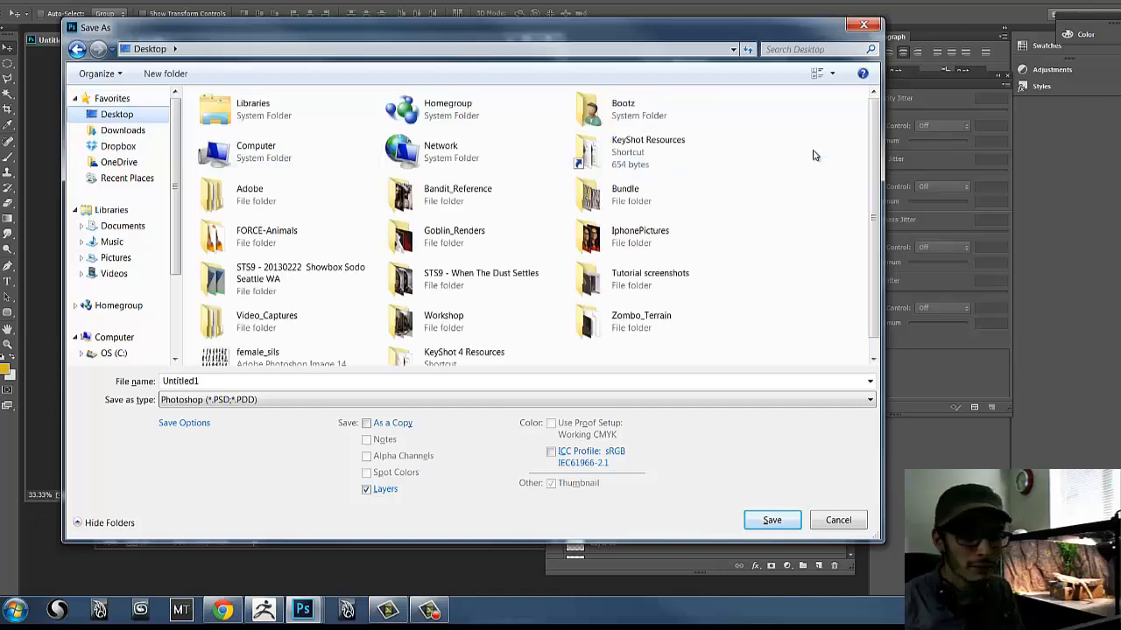
pyautogui.doubleClick(401, 241)
# - Save the layered document in Photoshop format under the name Goblin_Paint_01
pyautogui.click(253, 379)
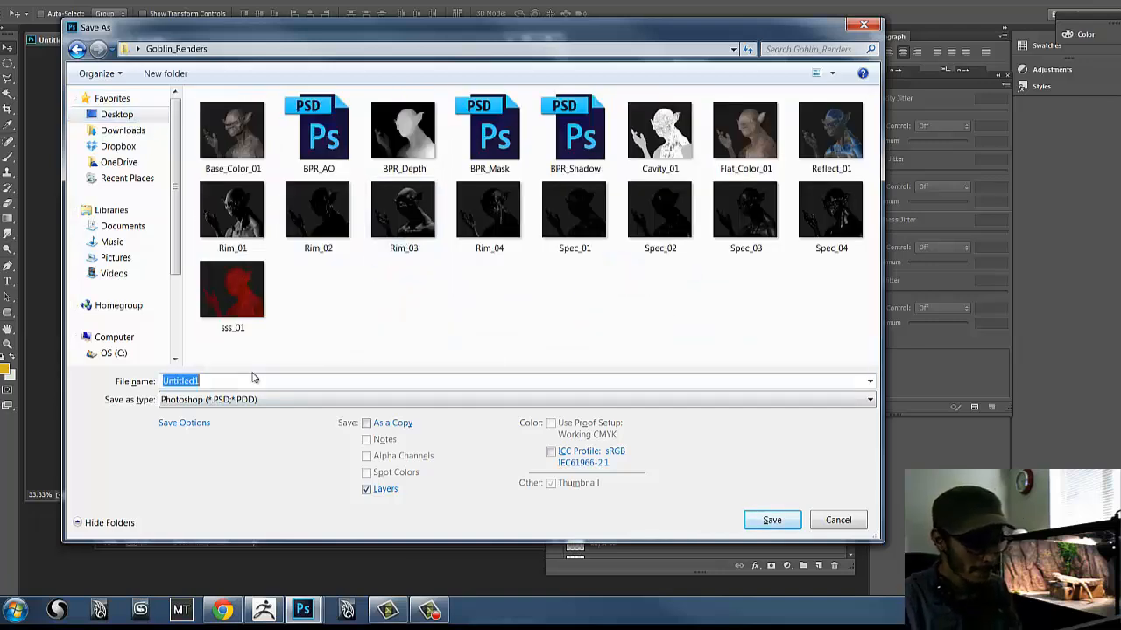
pyautogui.write('Goblin_')
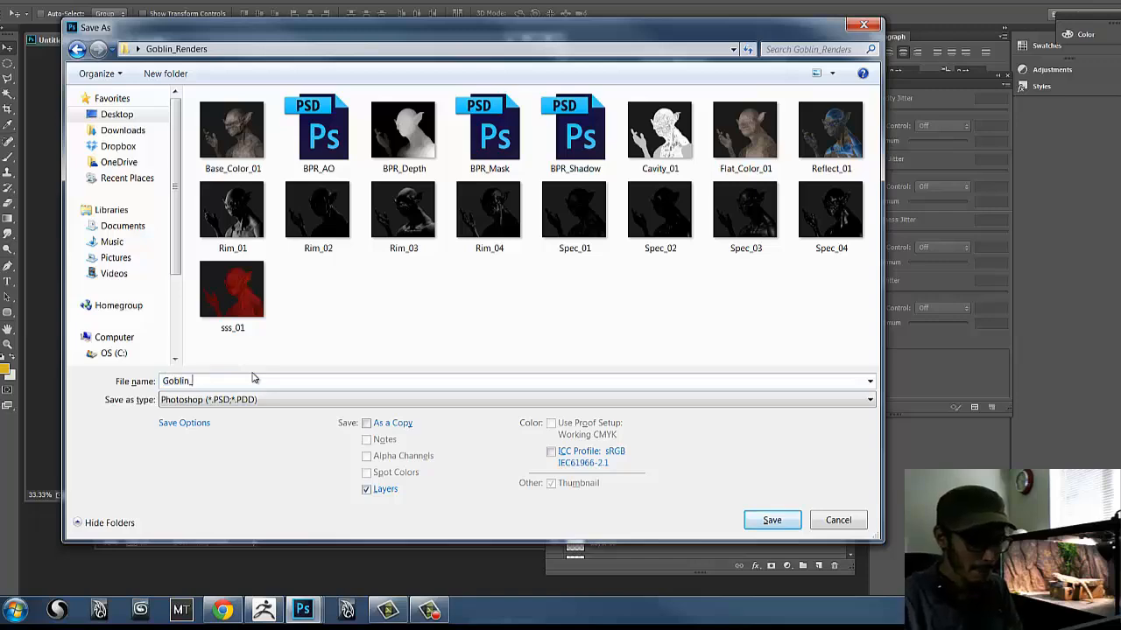
pyautogui.write('Paint_01')
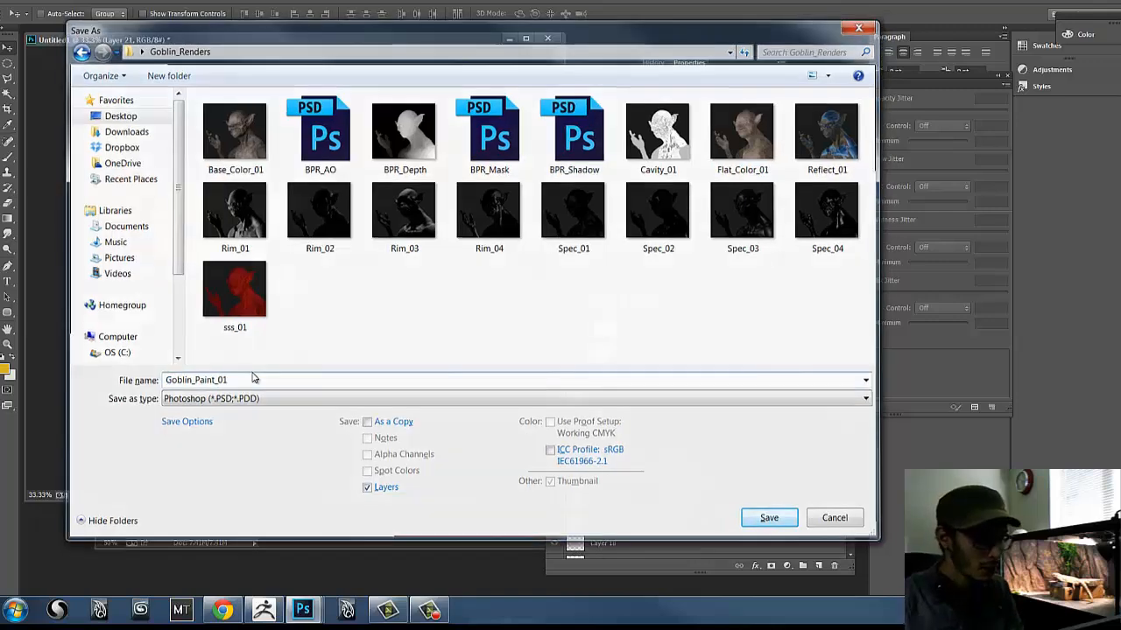
pyautogui.press('Return')
pyautogui.click(683, 181)
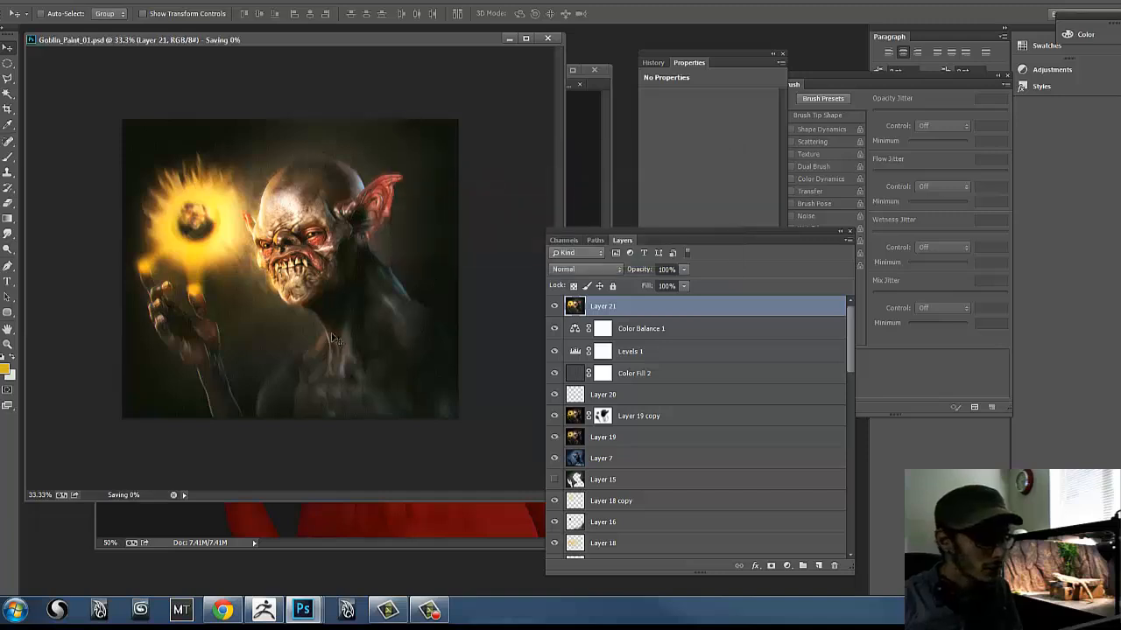
# - Hide Layer 21, Color Balance 1, Levels 1, Color Fill 2, Layer 20, Layer 19 copy, Layer 19 and Layer 7
pyautogui.moveTo(232, 56); pyautogui.dragTo(261, 59)
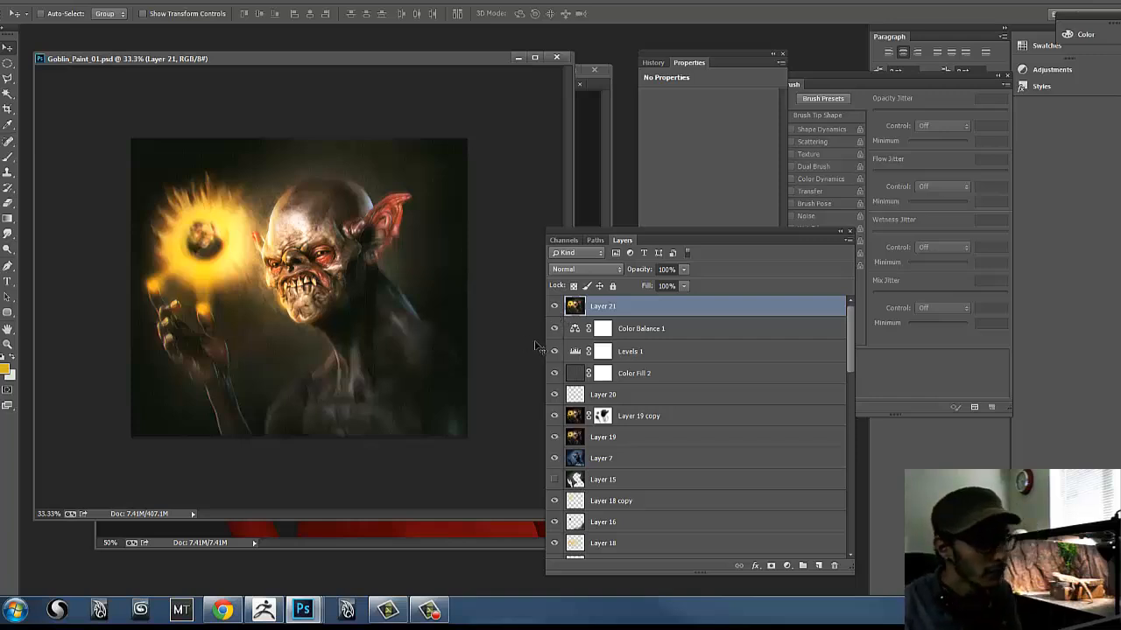
pyautogui.click(554, 305)
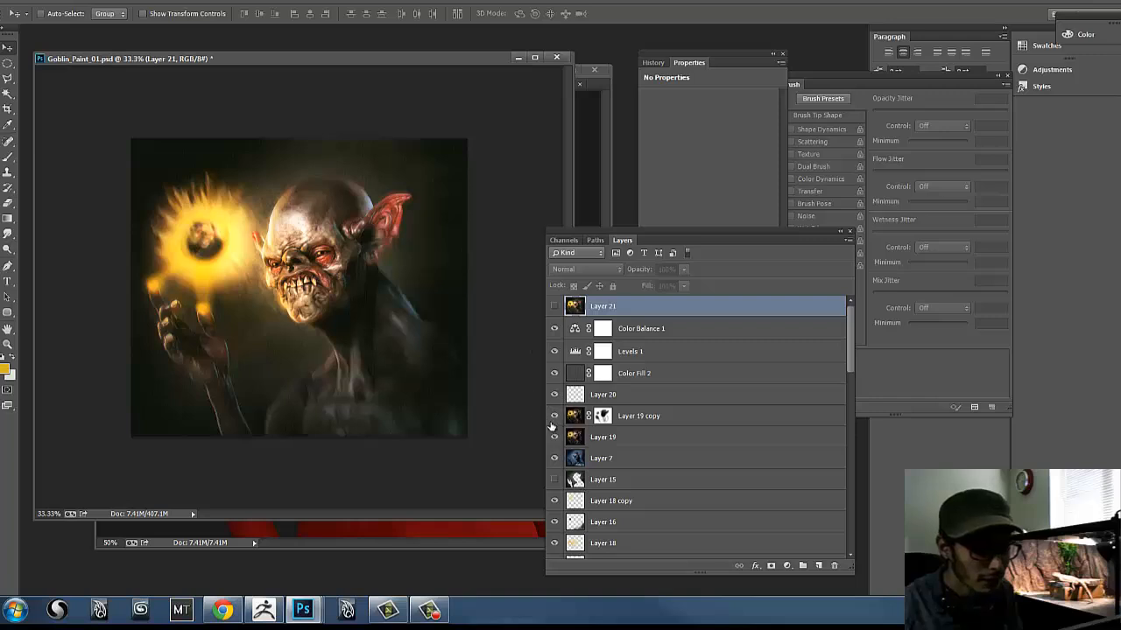
pyautogui.click(553, 415)
pyautogui.click(553, 437)
pyautogui.click(564, 396)
pyautogui.click(553, 373)
pyautogui.click(553, 351)
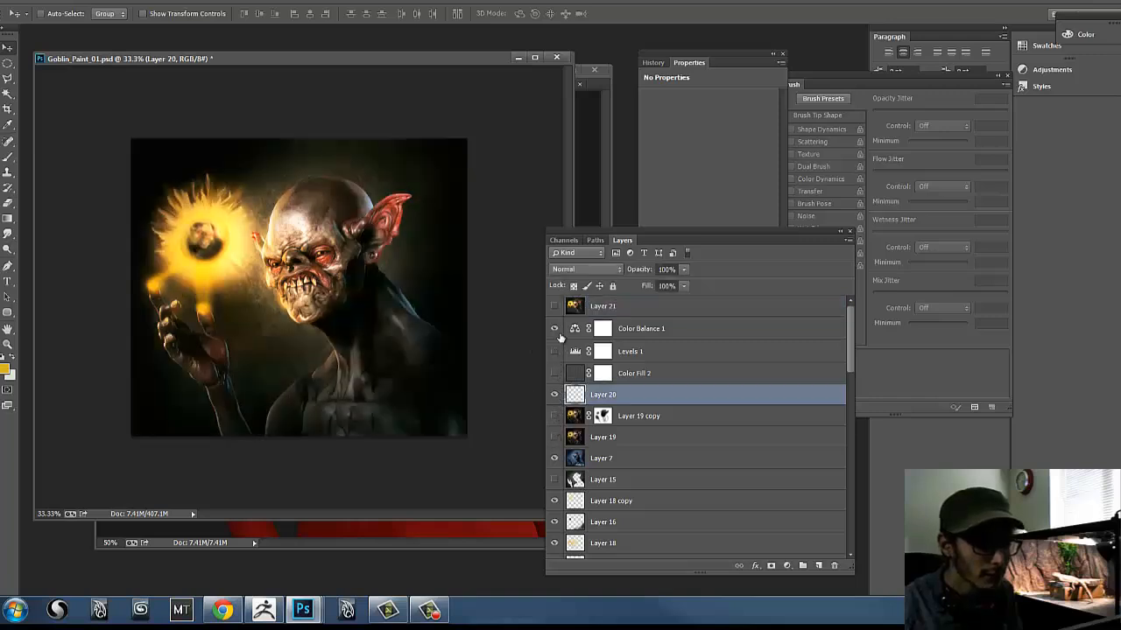
pyautogui.click(555, 330)
pyautogui.click(555, 394)
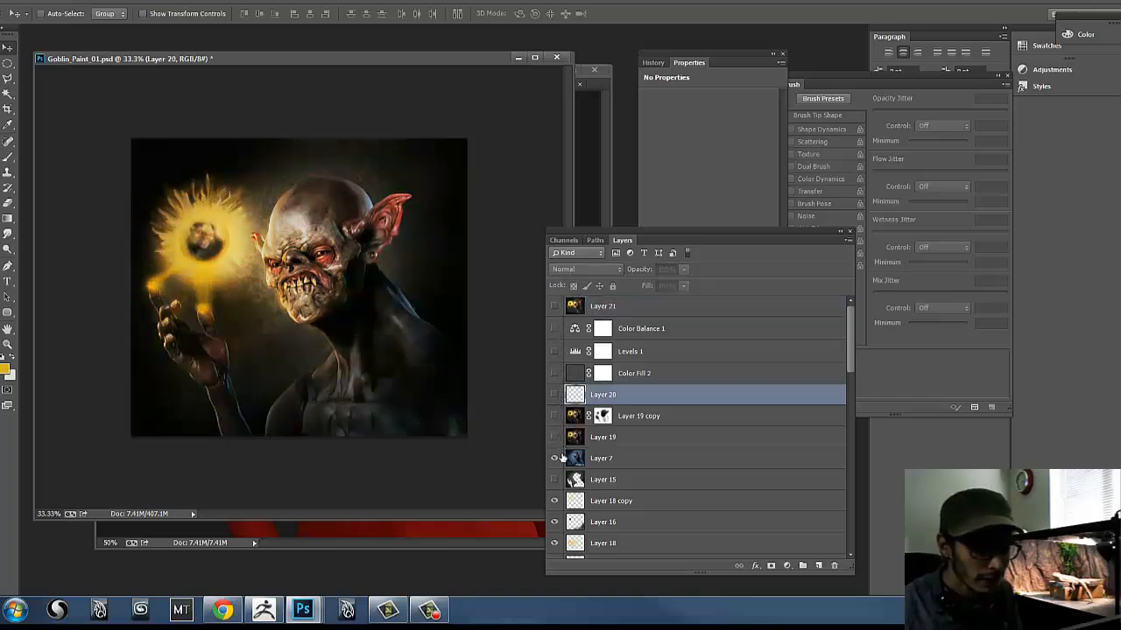
pyautogui.click(554, 458)
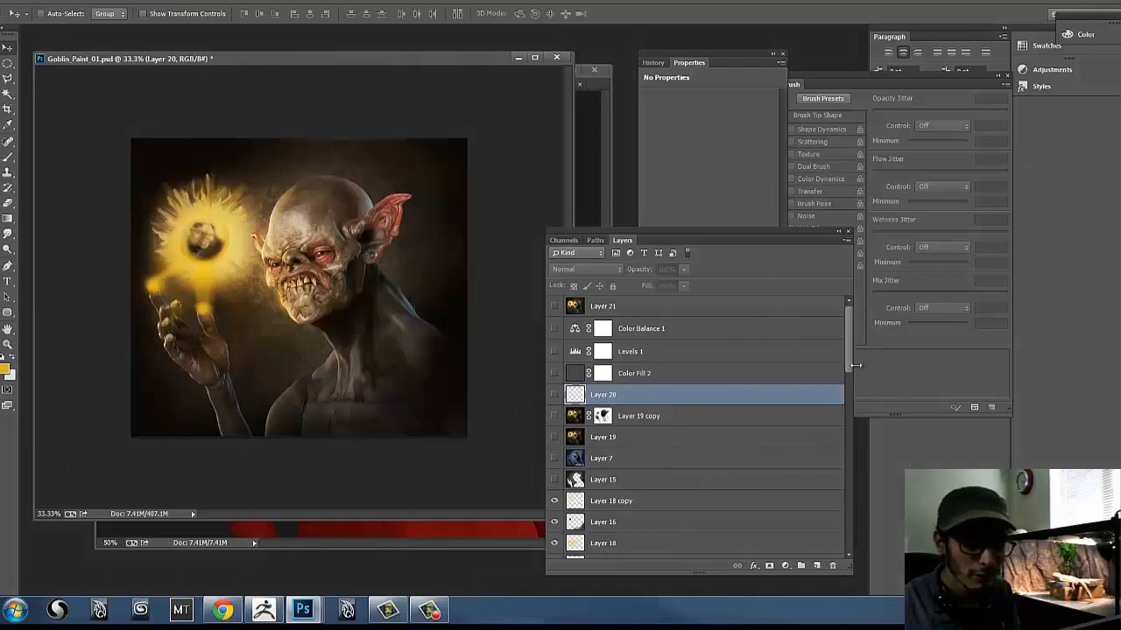
# - Hide the orb and glow painting layers: Layer 16, Layer 18, Layer 17, Layer 18 copy, Layer 13 and Layer 12
pyautogui.moveTo(849, 363)
pyautogui.mouseDown()
pyautogui.moveTo(843, 385)
pyautogui.moveTo(843, 373)
pyautogui.mouseUp()
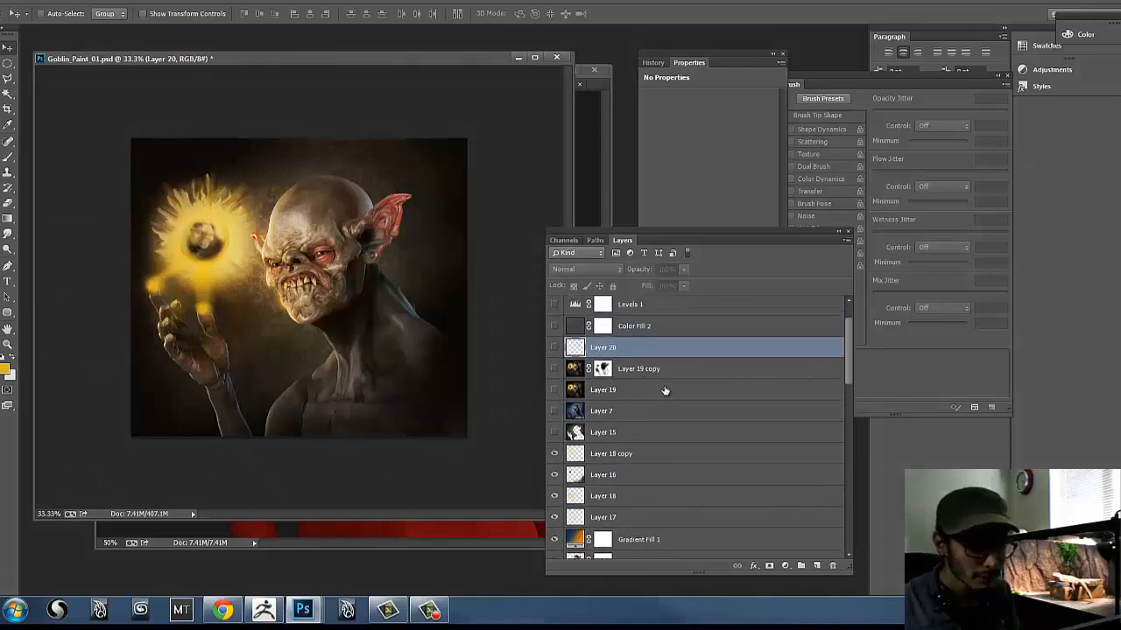
pyautogui.click(555, 475)
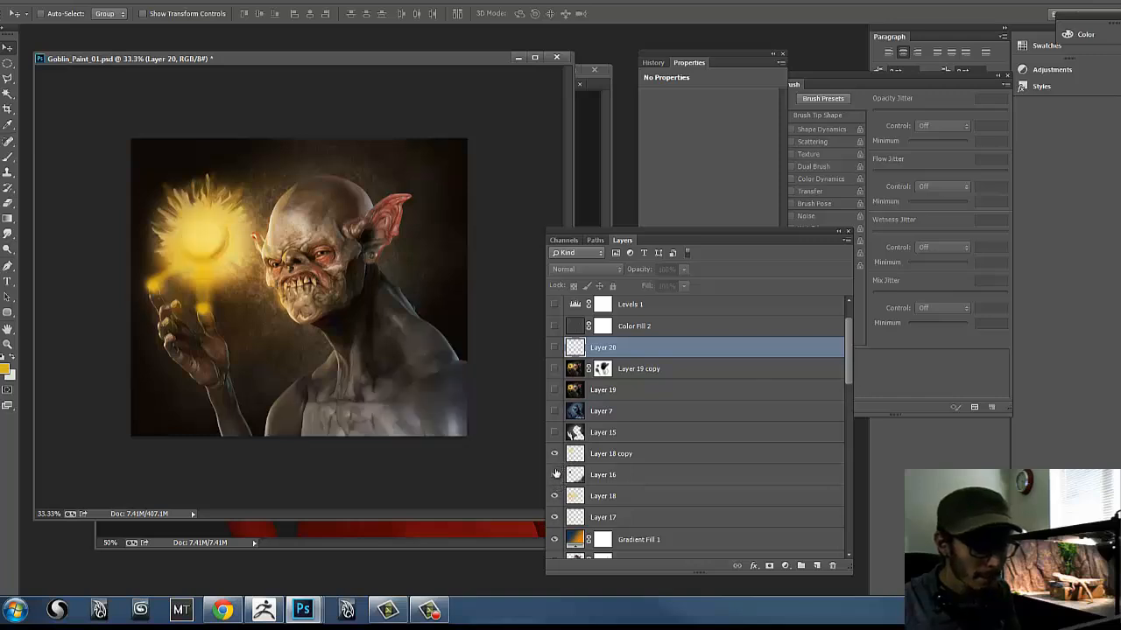
pyautogui.moveTo(846, 365); pyautogui.dragTo(818, 393)
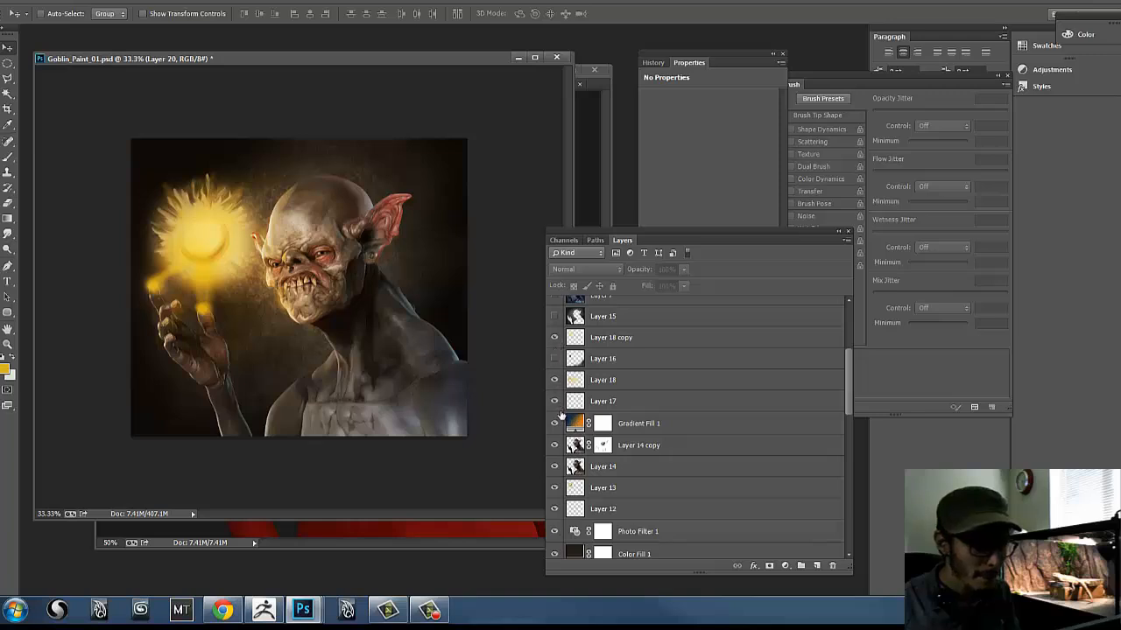
pyautogui.click(554, 380)
pyautogui.click(554, 401)
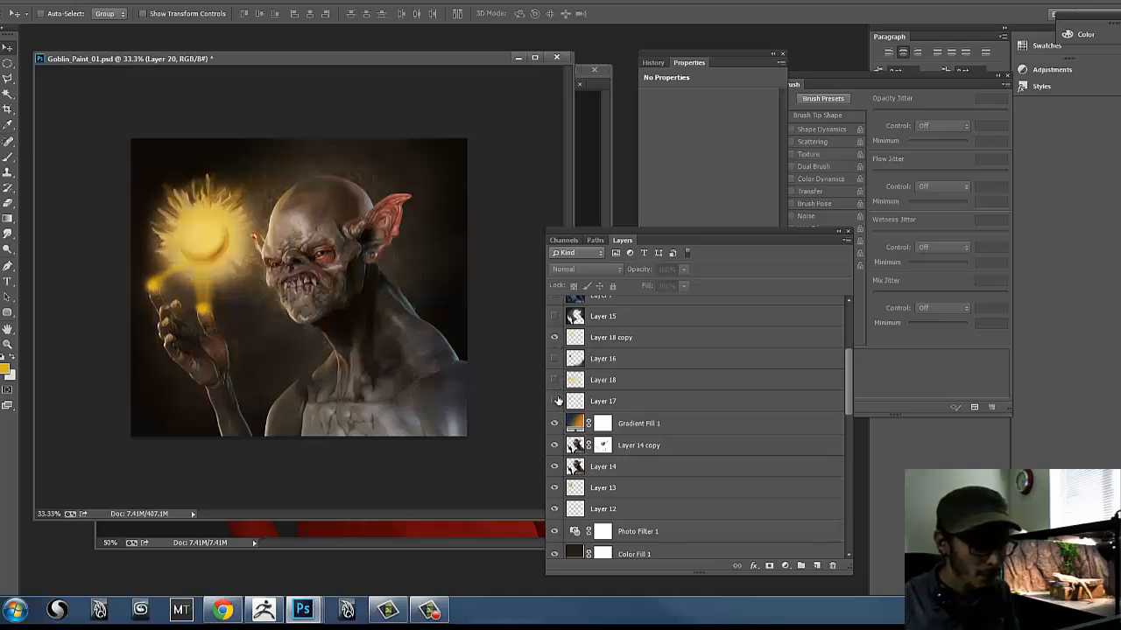
pyautogui.click(554, 338)
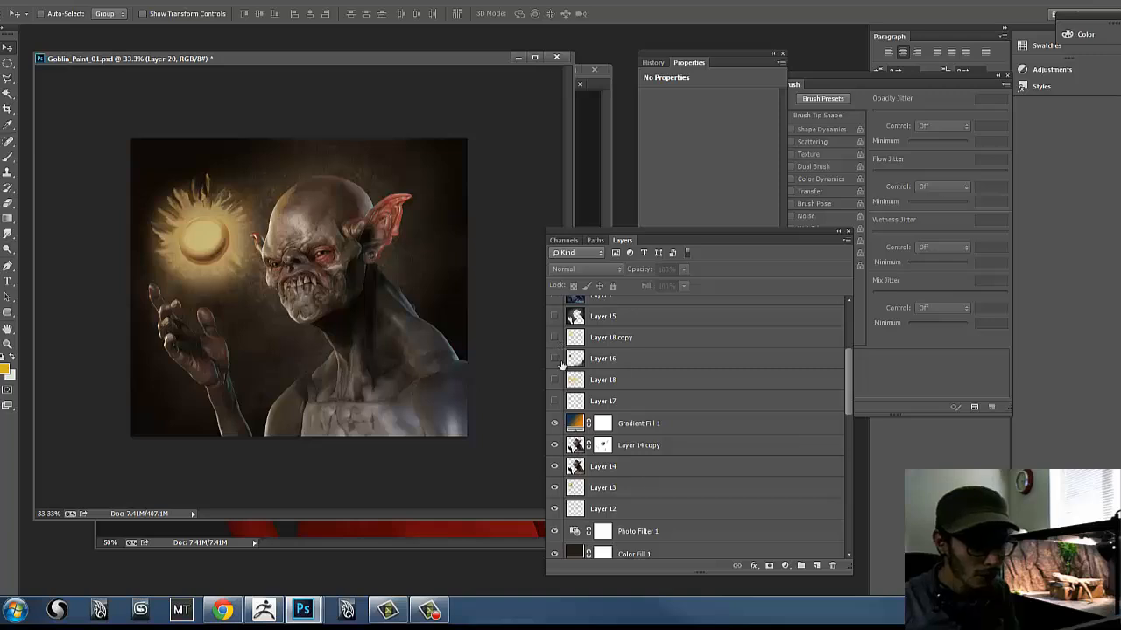
pyautogui.click(553, 511)
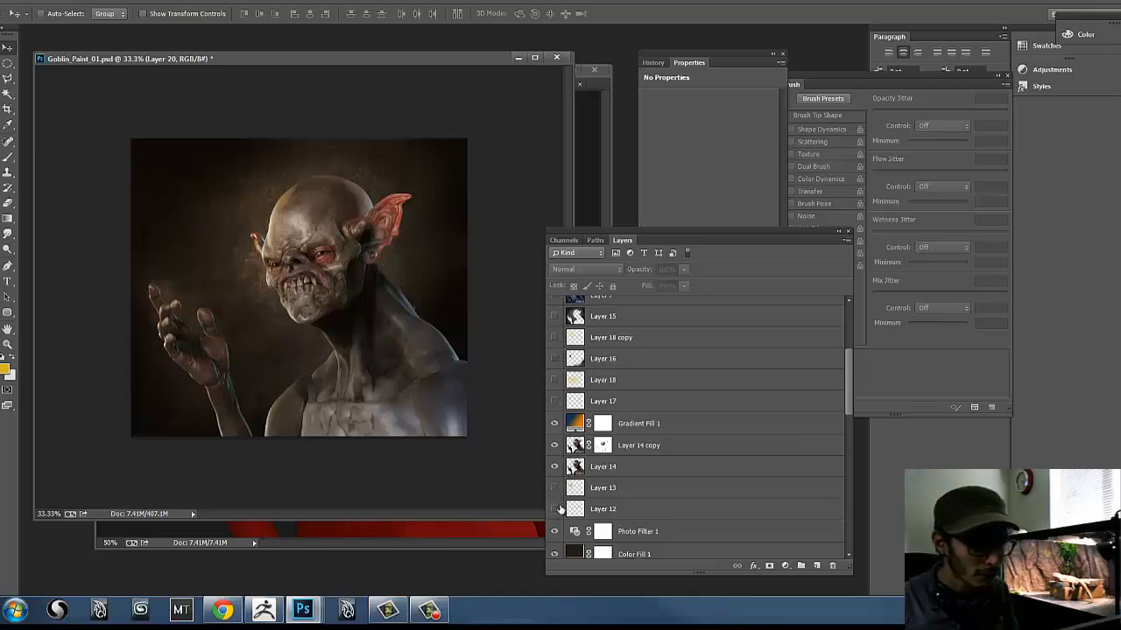
# - Compare the image with and without Layer 17 and Layer 18, leaving Layer 18 shown
pyautogui.click(553, 402)
pyautogui.click(554, 402)
pyautogui.click(555, 380)
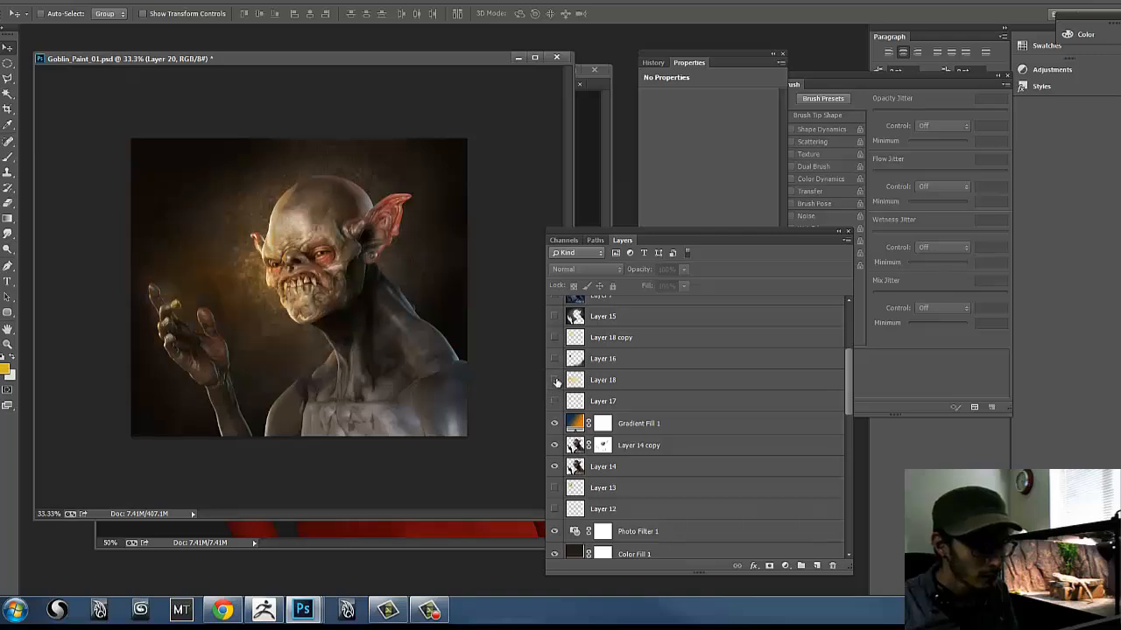
pyautogui.click(555, 380)
pyautogui.click(554, 380)
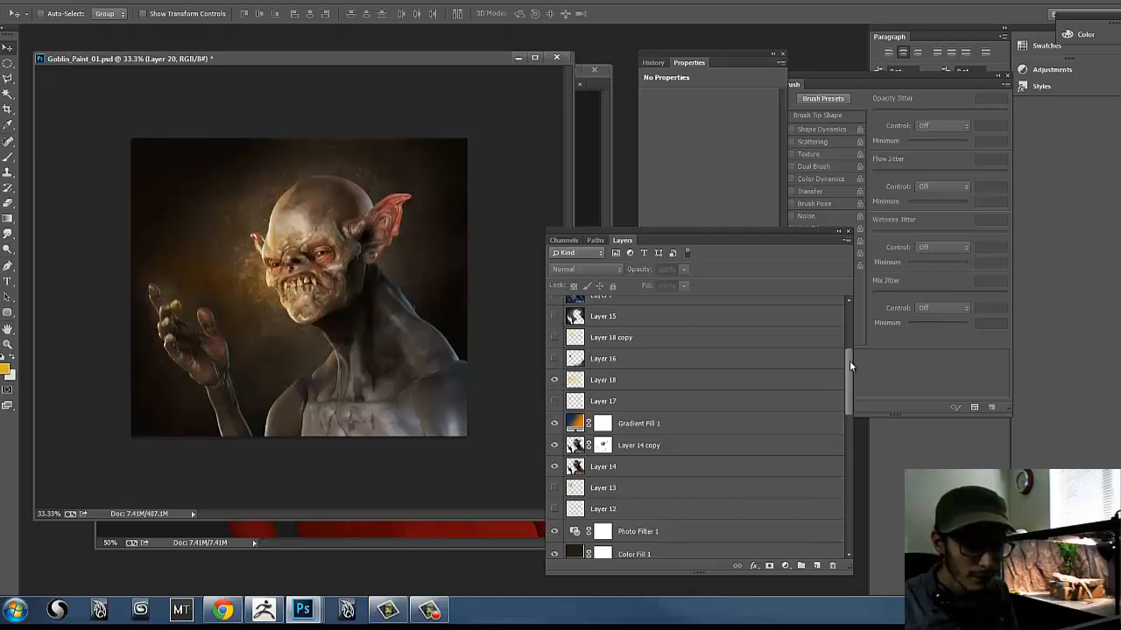
# - Show Layer 7 and hide Layer 18, comparing the creature with and without the Layer 7 overlay
pyautogui.moveTo(850, 361); pyautogui.dragTo(758, 349)
pyautogui.click(555, 364)
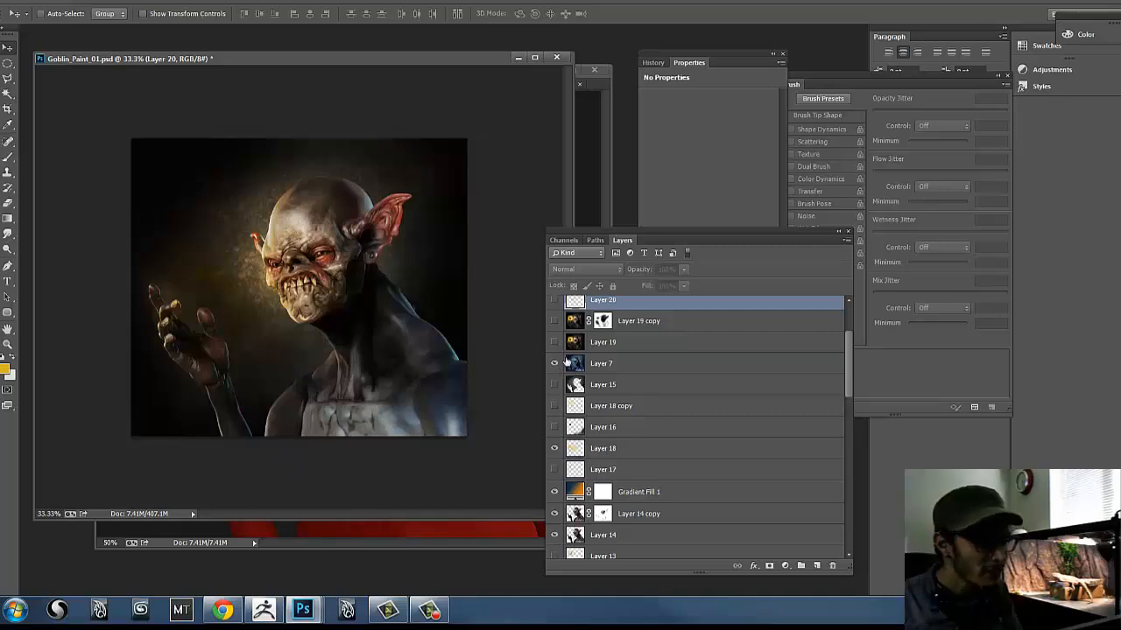
pyautogui.click(555, 448)
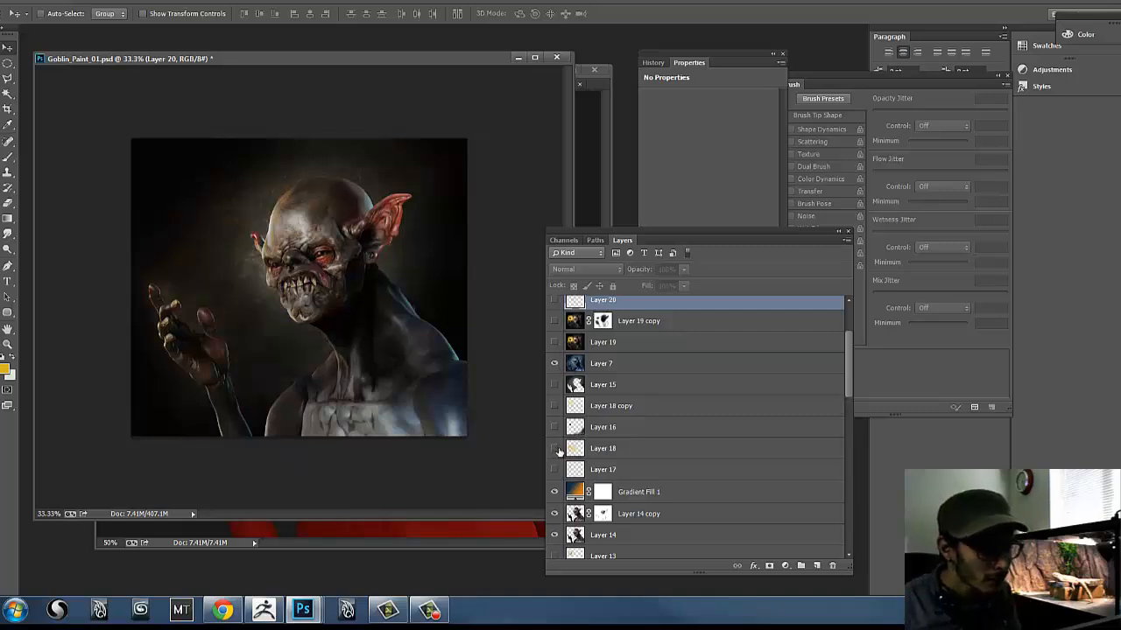
pyautogui.click(554, 343)
pyautogui.click(554, 342)
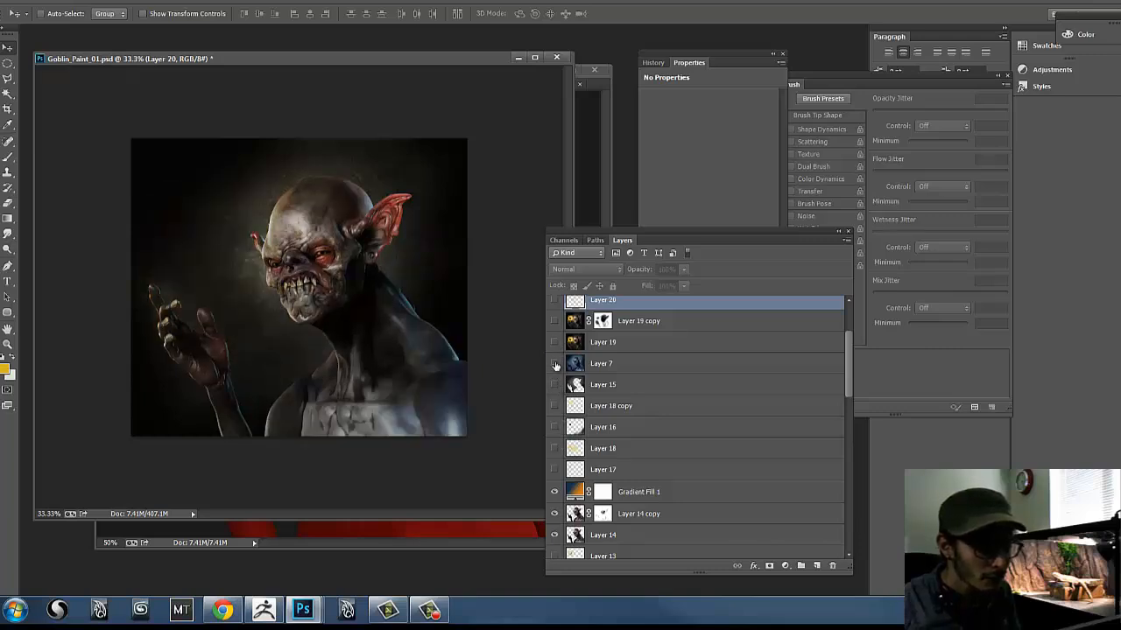
pyautogui.click(554, 363)
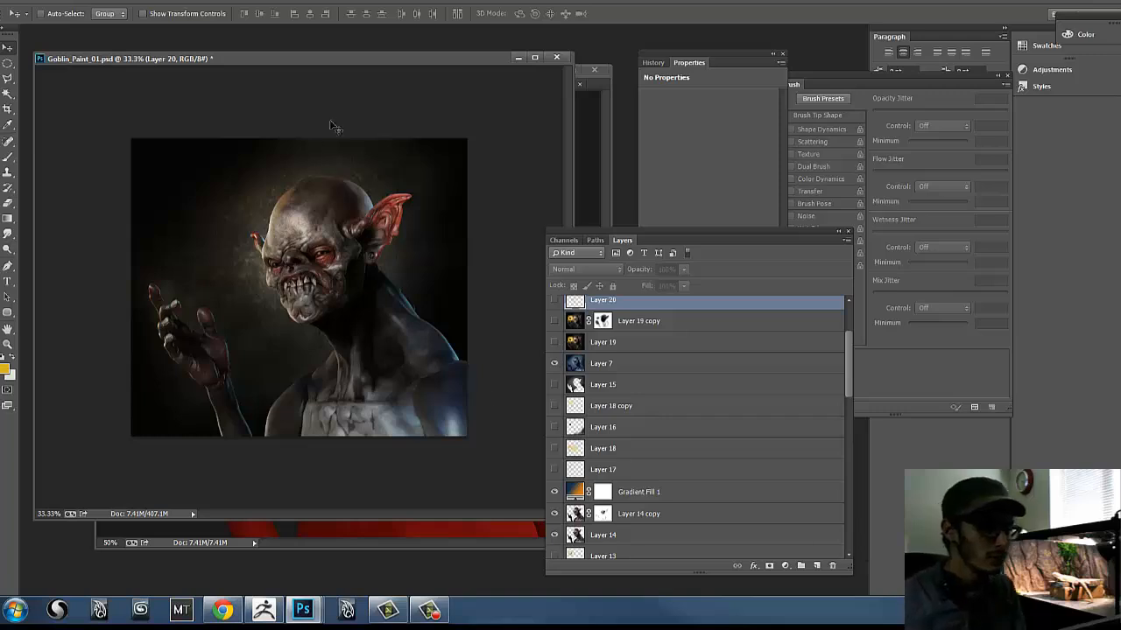
pyautogui.moveTo(357, 60); pyautogui.dragTo(361, 60)
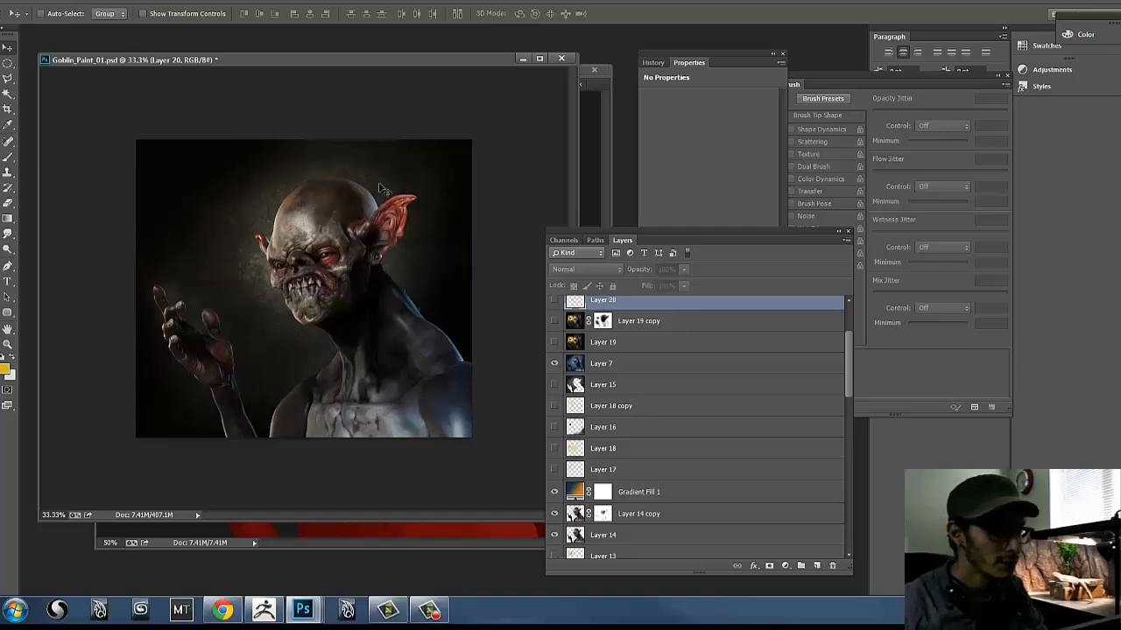
pyautogui.moveTo(328, 61); pyautogui.dragTo(322, 63)
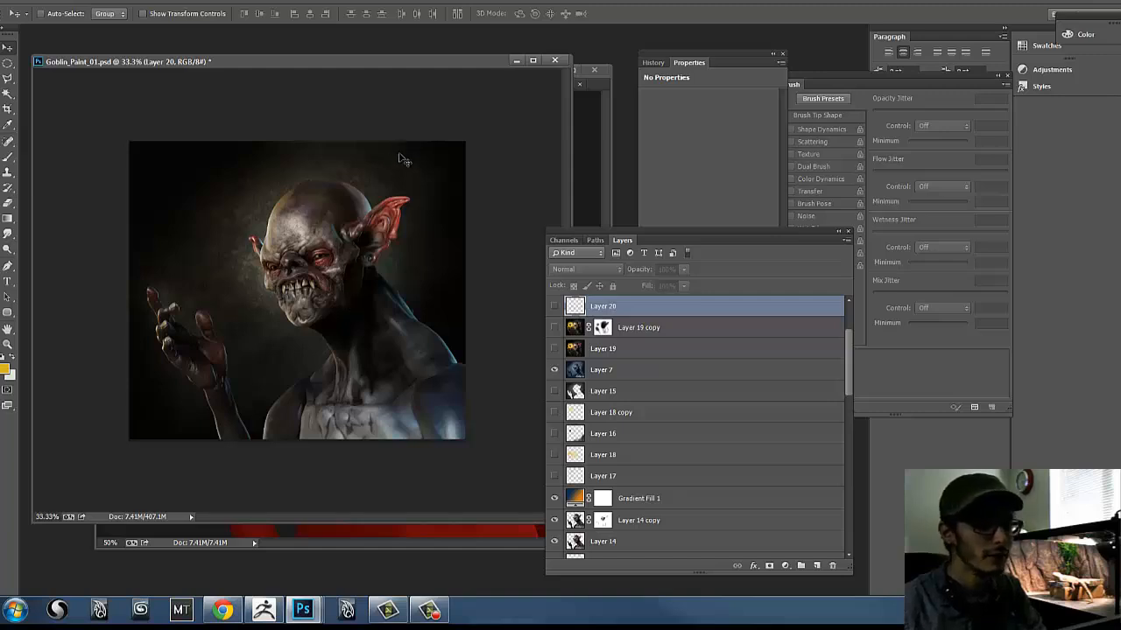
pyautogui.moveTo(330, 61)
pyautogui.mouseDown()
pyautogui.moveTo(354, 53)
pyautogui.moveTo(336, 53)
pyautogui.mouseUp()
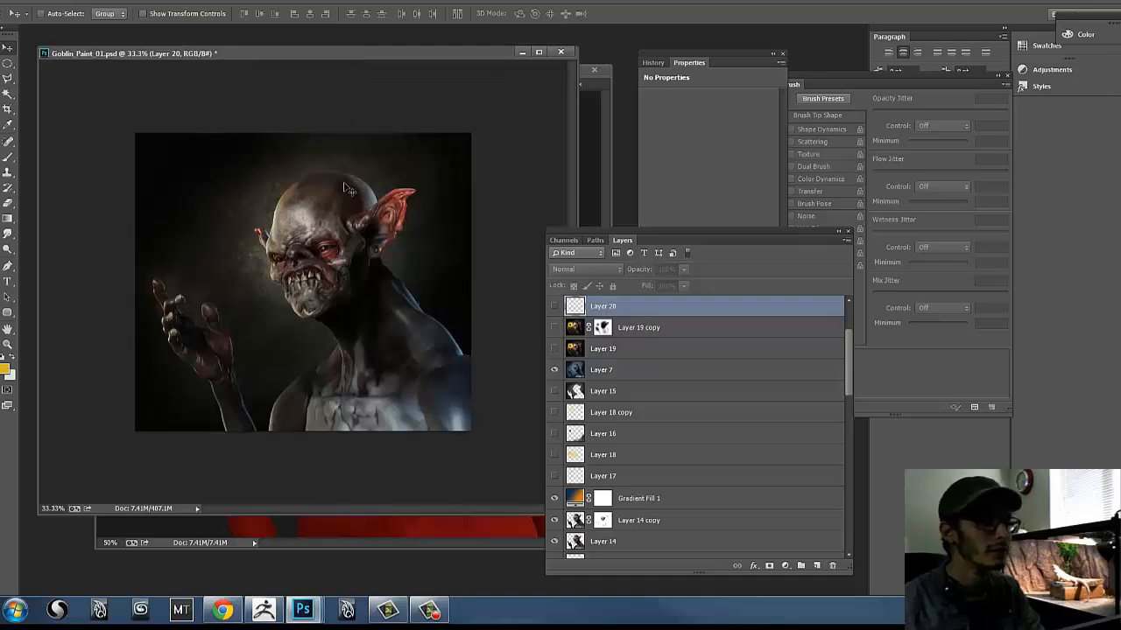